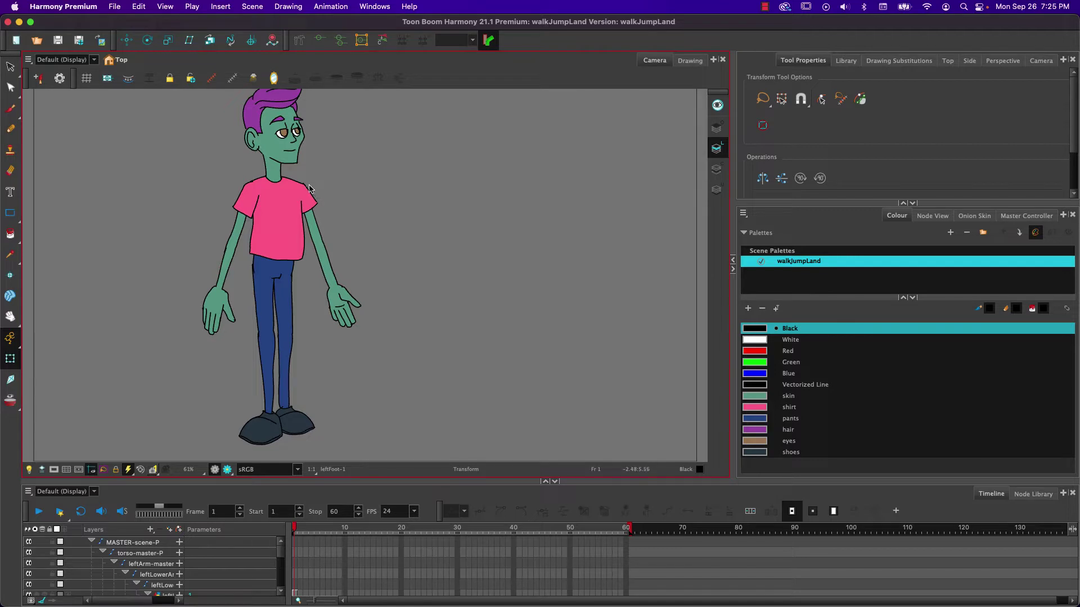
# Check that Focus On Mouse Enter is enabled in the General preferences, and close the preferences.
pyautogui.click(63, 6)
pyautogui.click(59, 43)
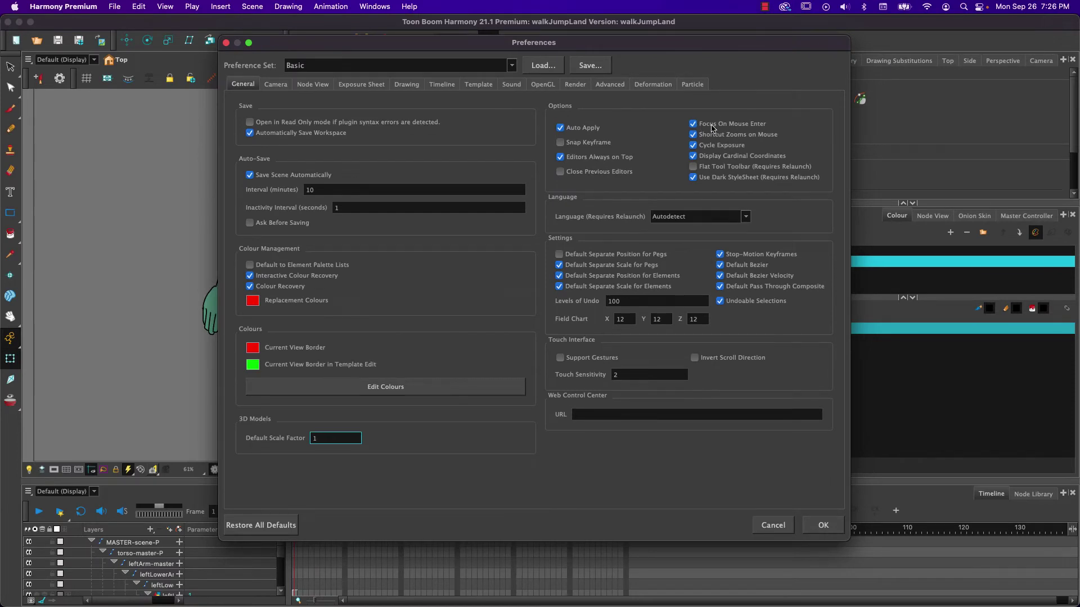
pyautogui.click(811, 526)
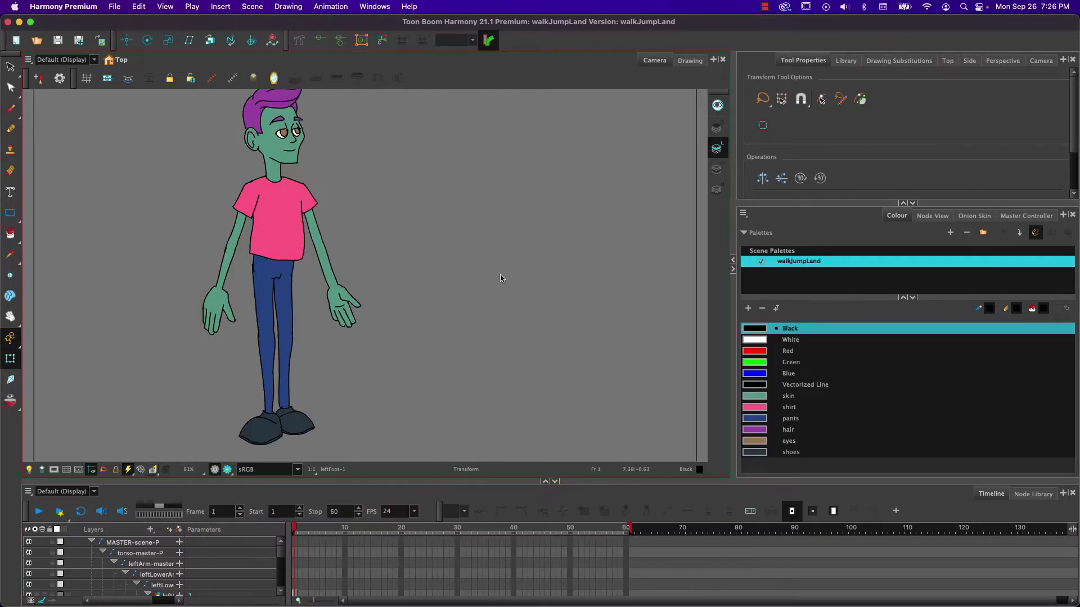
# Turn on Peg Selection Mode for the Transform tool and select the pegs of the leg, arm, hand, torso and head in turn.
pyautogui.click(822, 105)
pyautogui.click(823, 105)
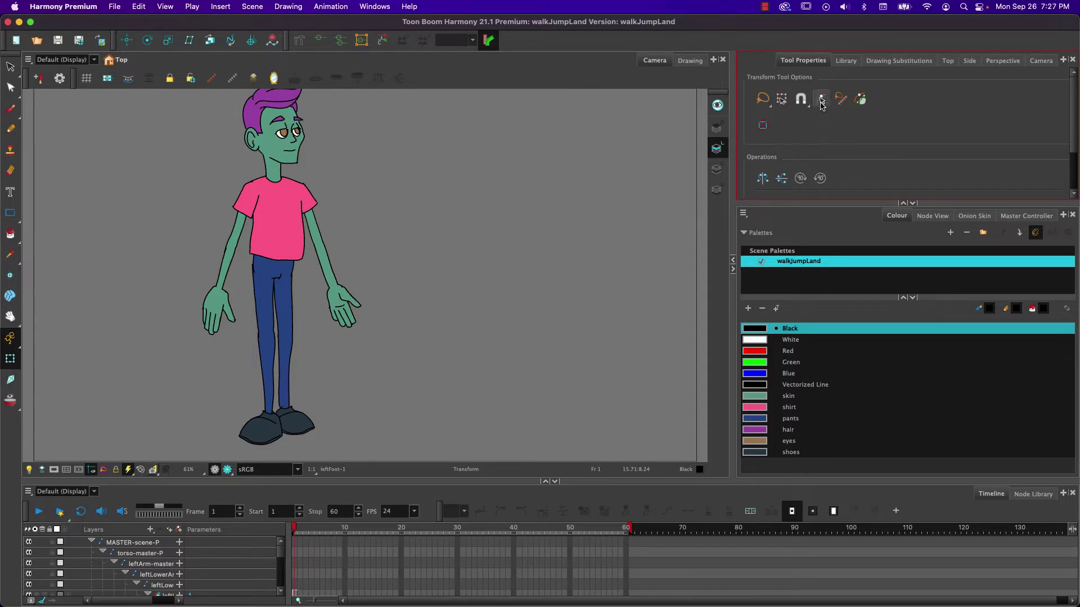
pyautogui.click(822, 106)
pyautogui.click(265, 357)
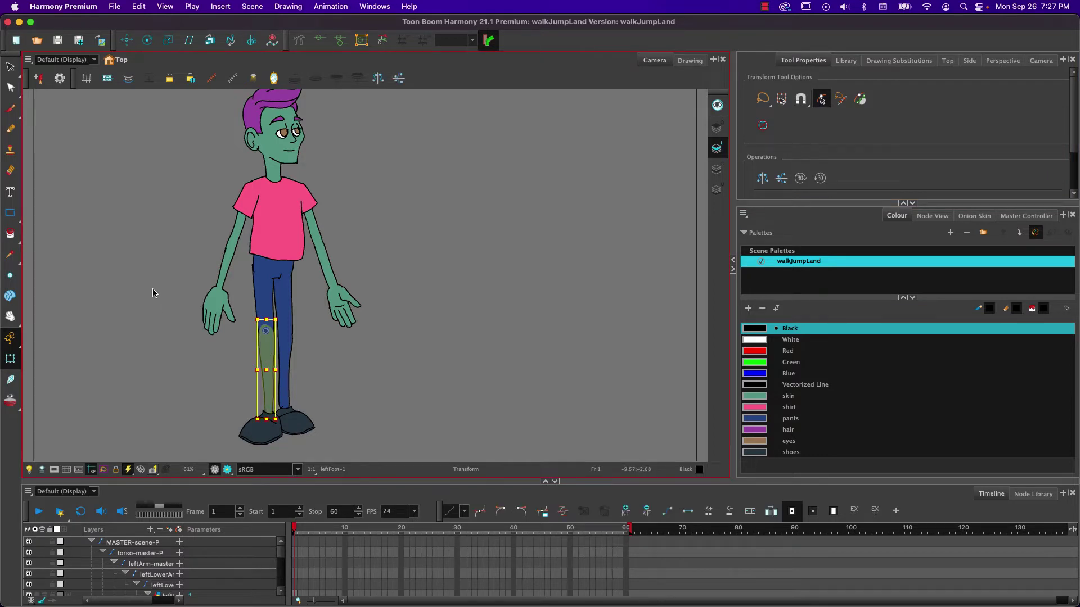
pyautogui.click(224, 269)
pyautogui.click(212, 305)
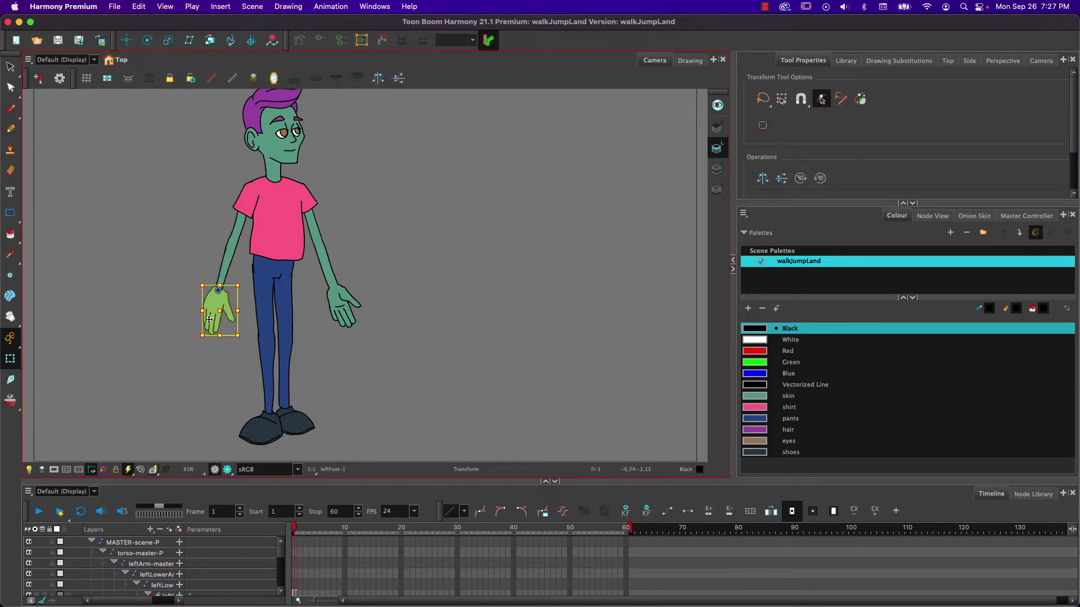
pyautogui.click(229, 260)
pyautogui.click(268, 313)
pyautogui.click(270, 228)
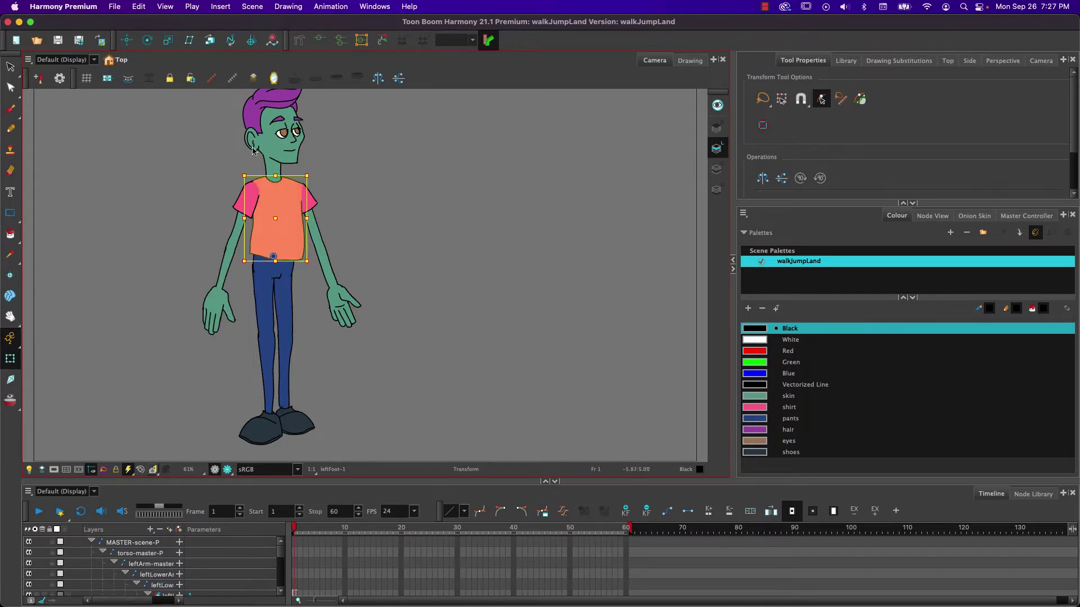
pyautogui.click(261, 142)
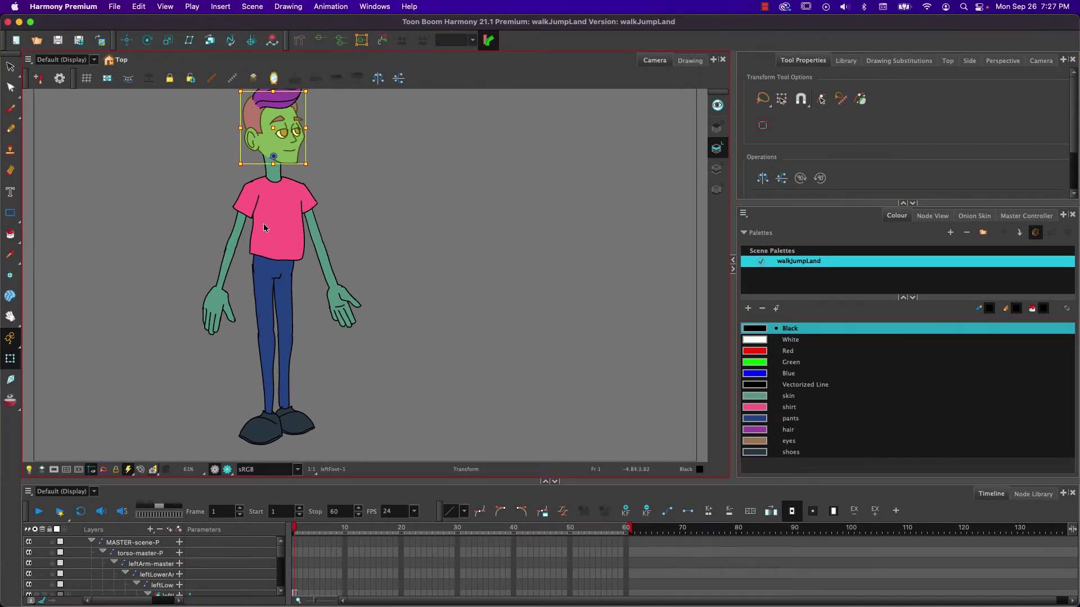
# With Peg Selection Mode off, select the drawings of the left upper arm, left hand and left lower leg in turn.
pyautogui.click(188, 182)
pyautogui.click(238, 228)
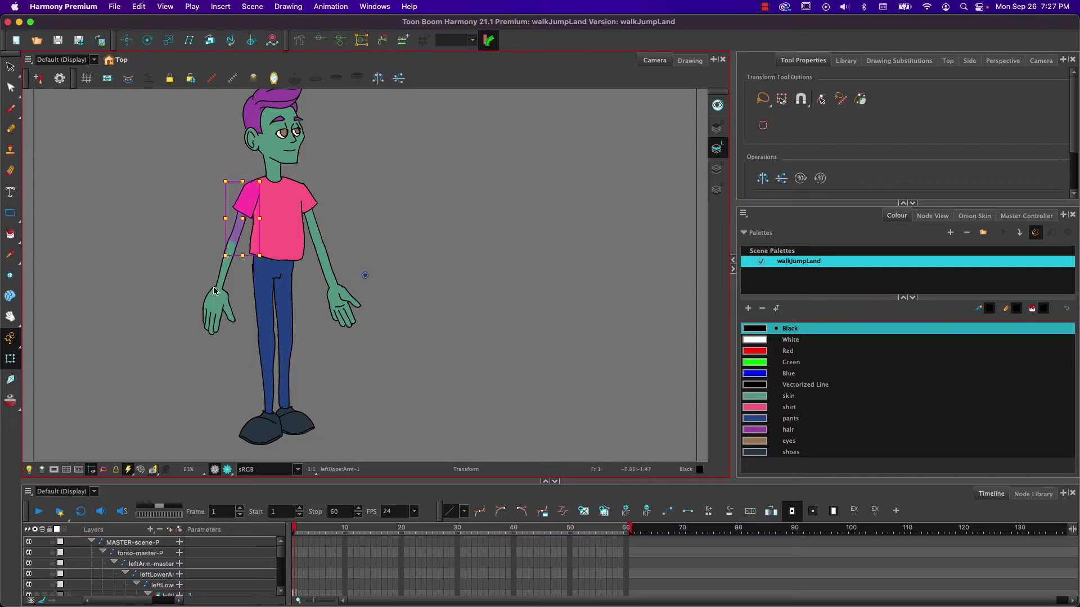
pyautogui.click(214, 305)
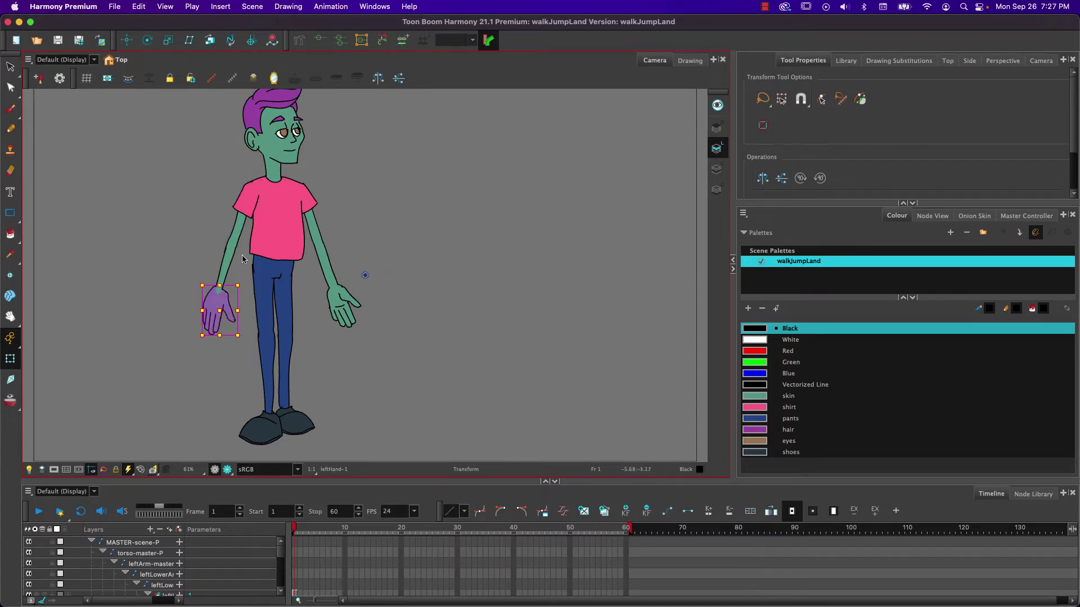
pyautogui.click(273, 408)
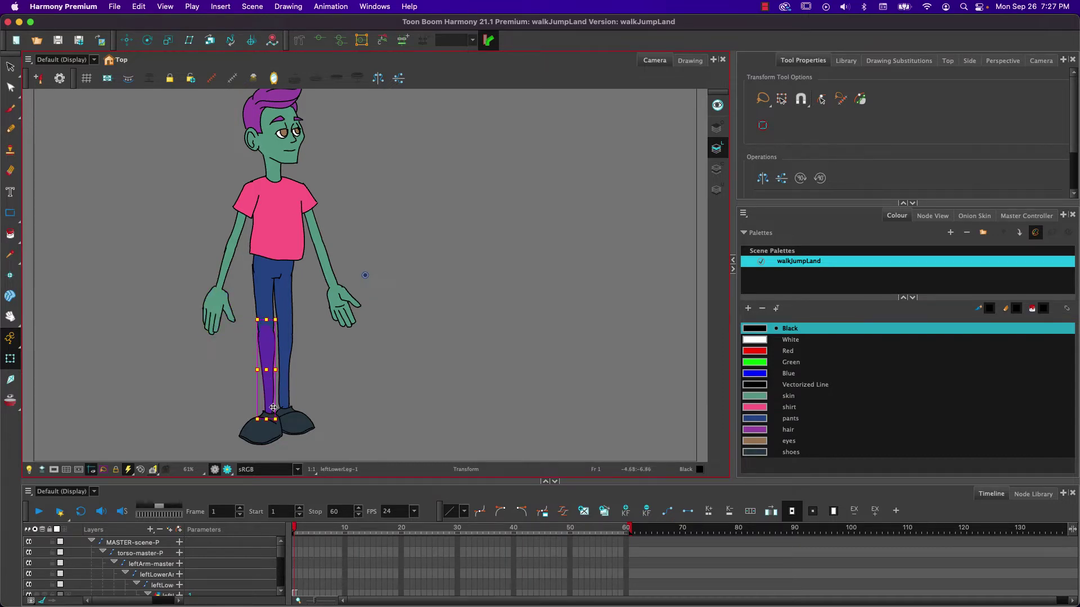
# Preview drawing substitutions 2 and 3 on the left foot and restore drawing 1.
pyautogui.click(257, 429)
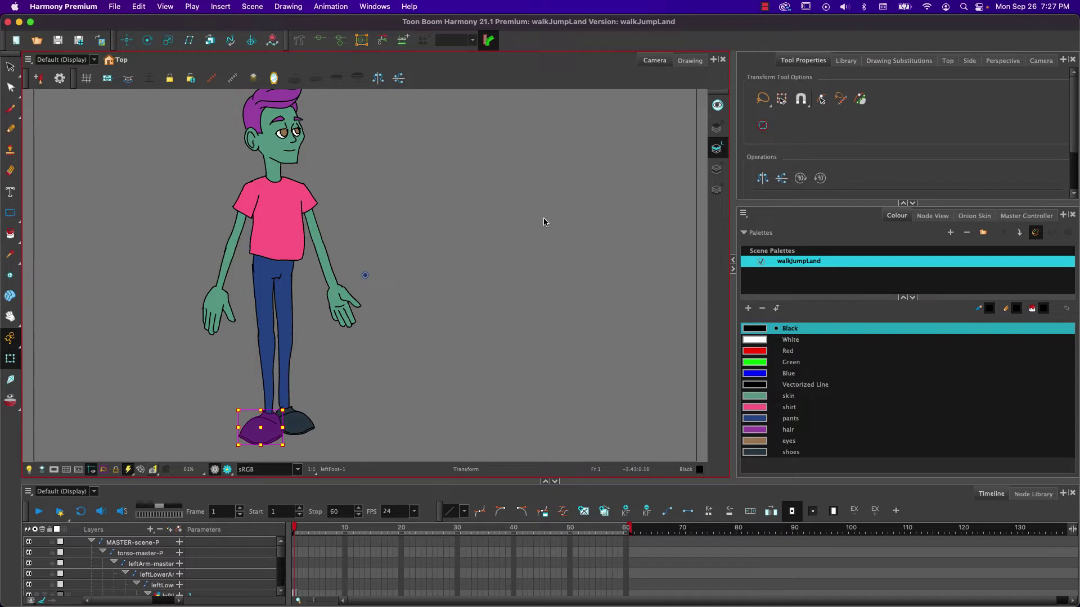
pyautogui.click(882, 61)
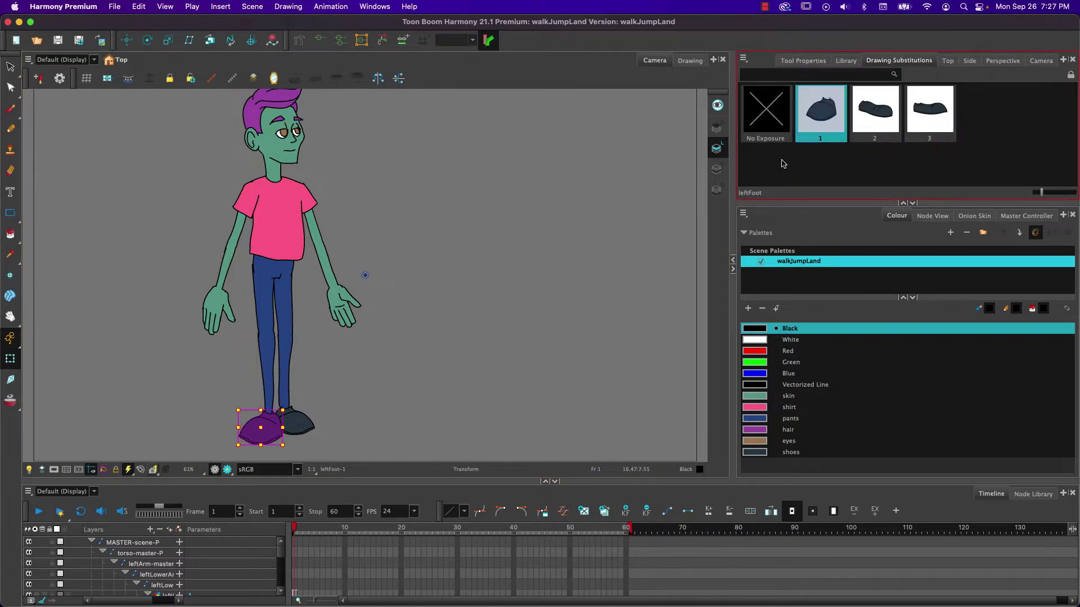
pyautogui.click(875, 112)
pyautogui.click(932, 124)
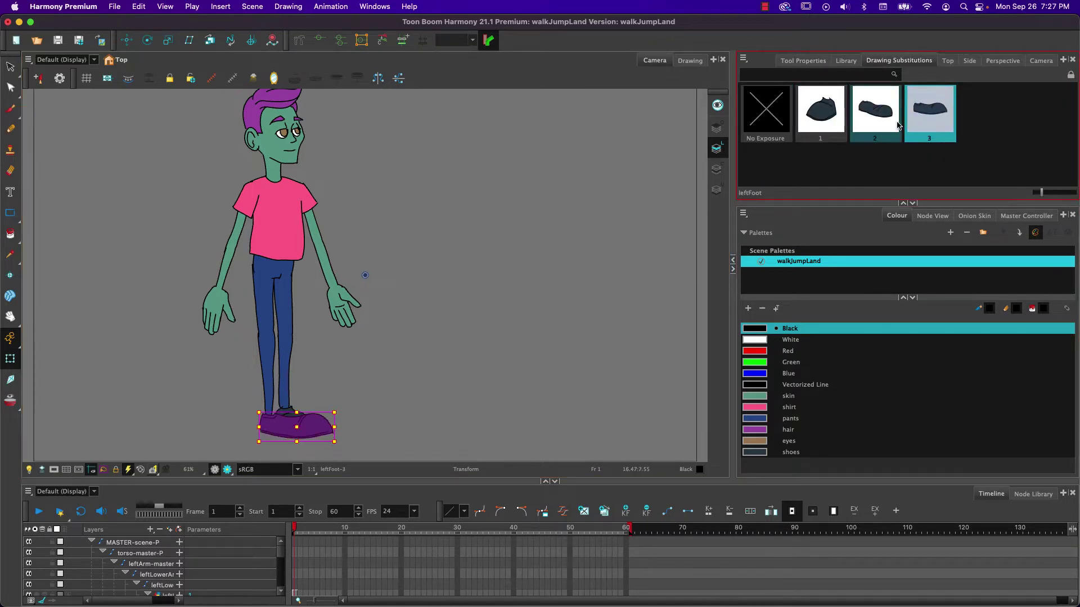
pyautogui.click(876, 115)
pyautogui.click(818, 122)
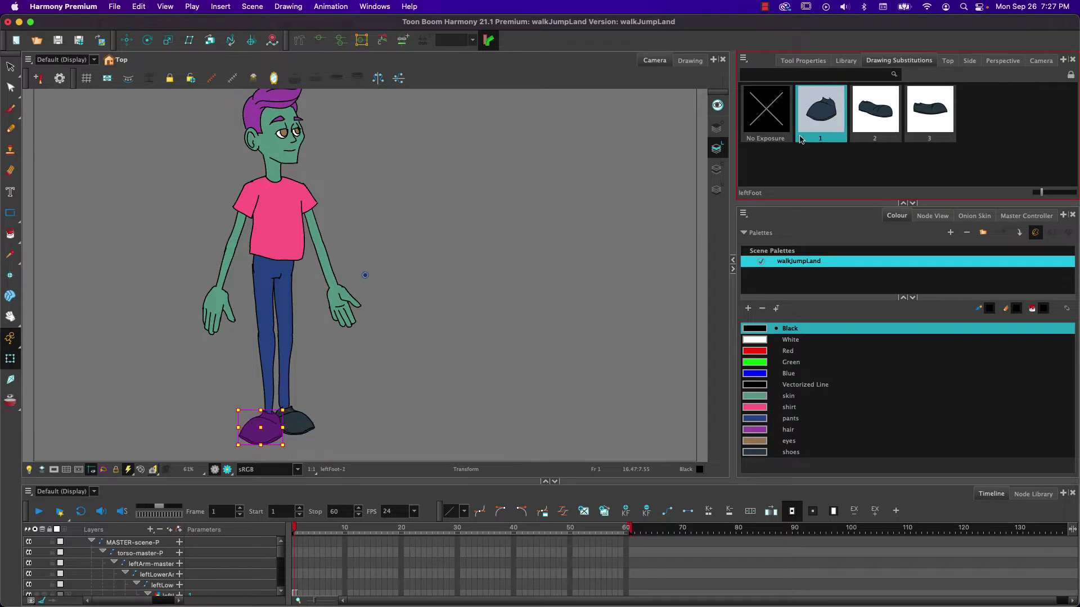
# Preview drawing substitutions 1 and 3 on the right foot and restore drawing 2.
pyautogui.click(303, 422)
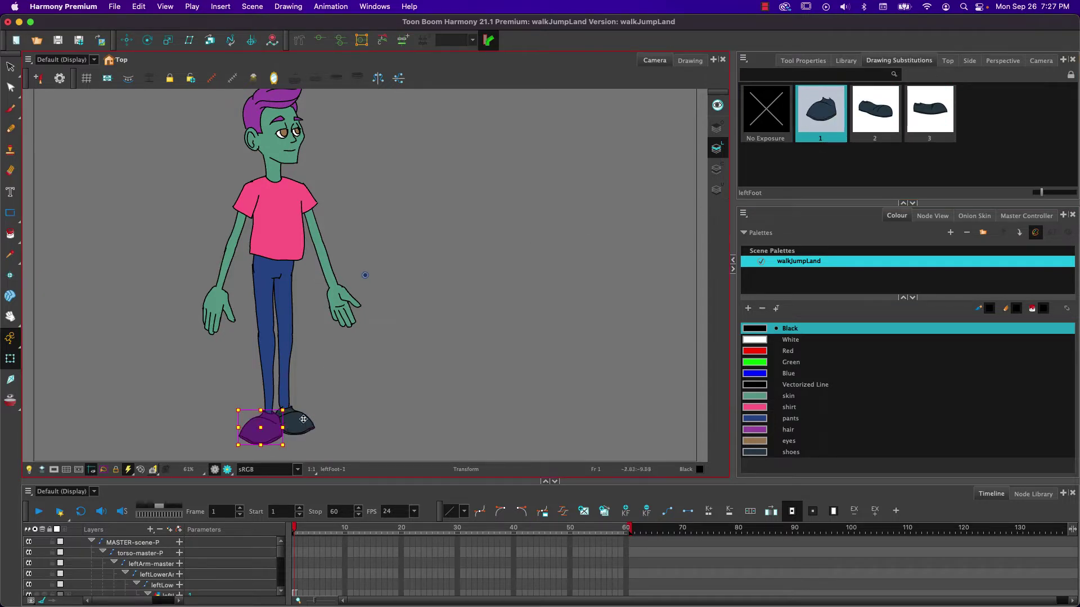
pyautogui.click(820, 113)
pyautogui.click(930, 113)
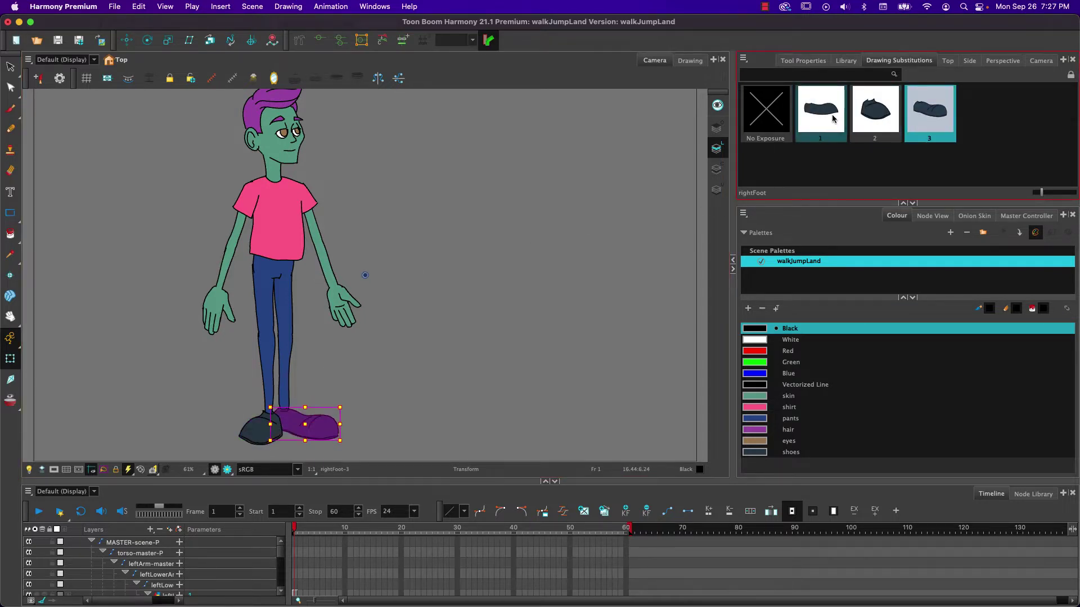
pyautogui.click(876, 112)
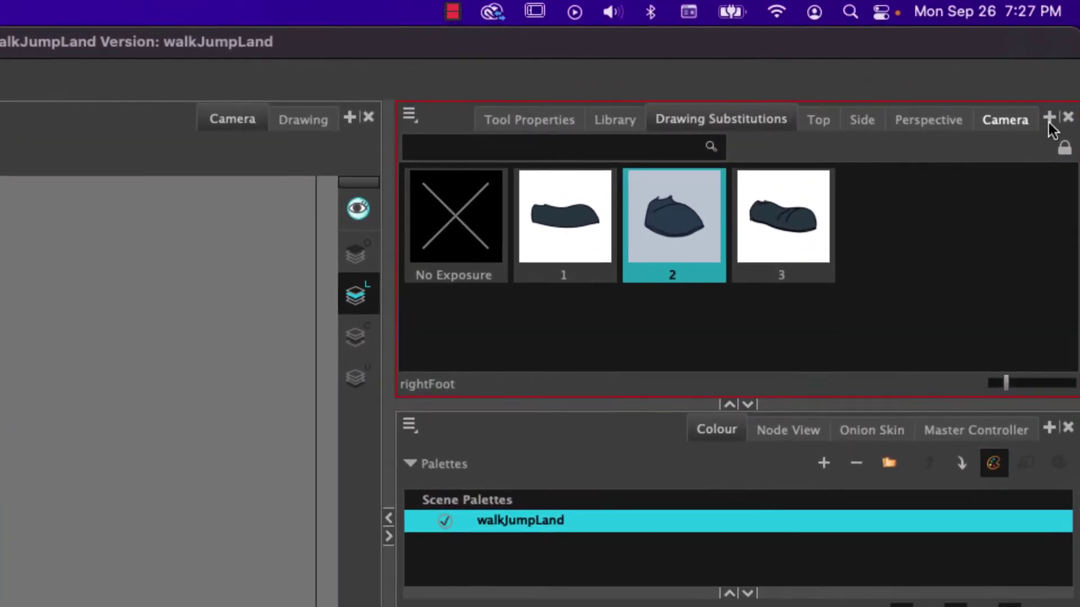
# Close the Drawing Substitutions view and add it back to the same group of views.
pyautogui.click(1068, 117)
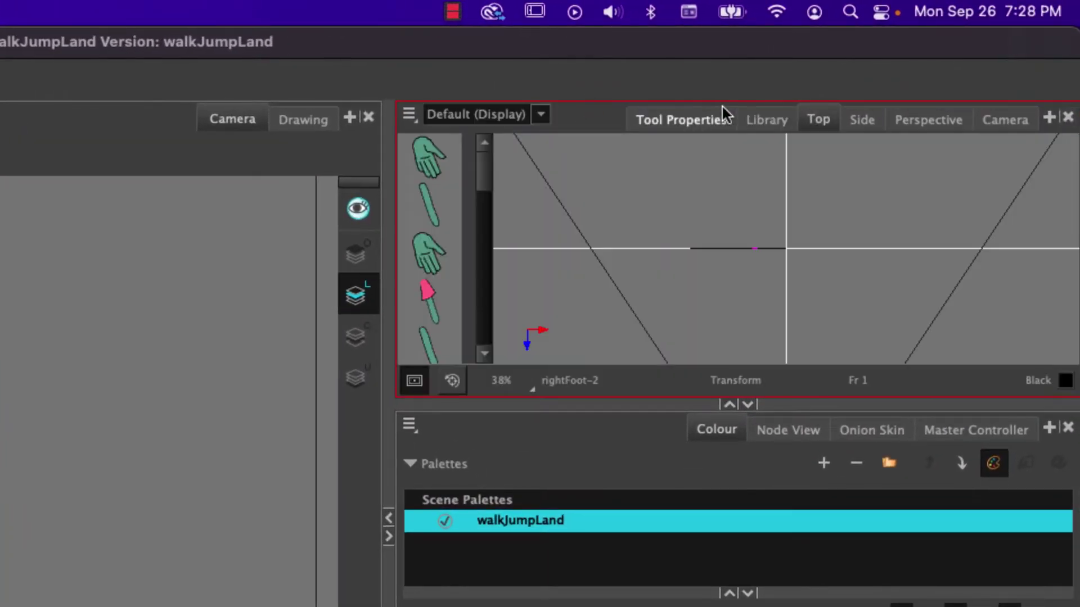
pyautogui.click(686, 121)
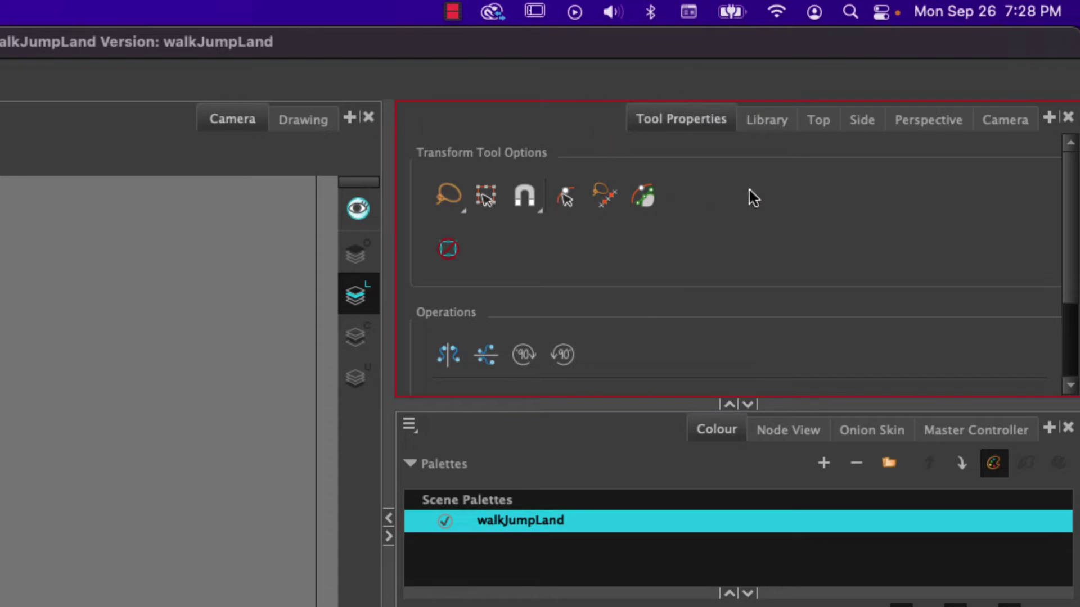
pyautogui.click(1047, 119)
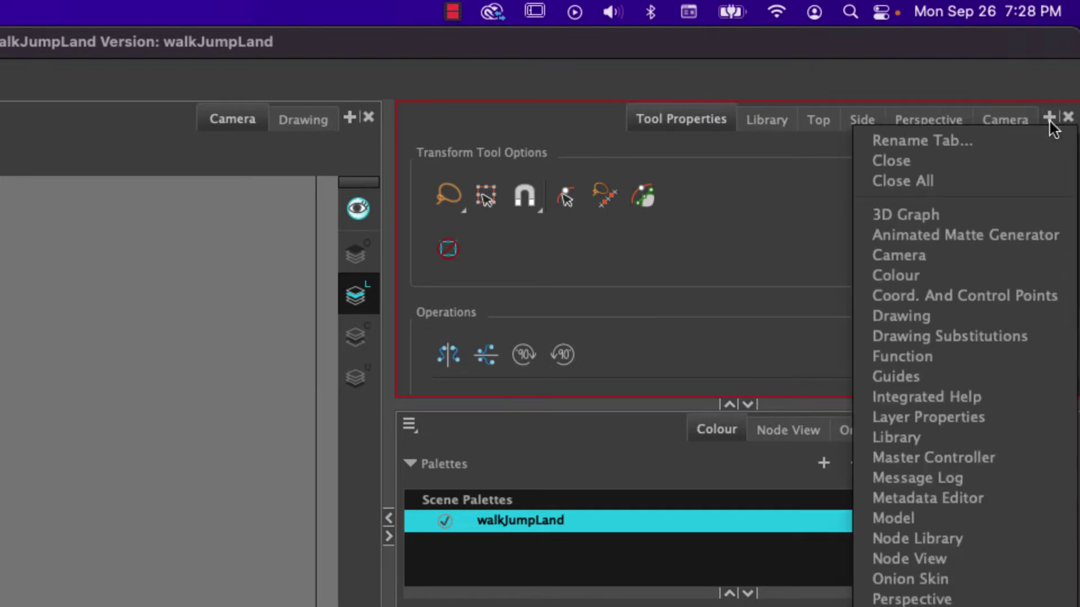
pyautogui.click(930, 335)
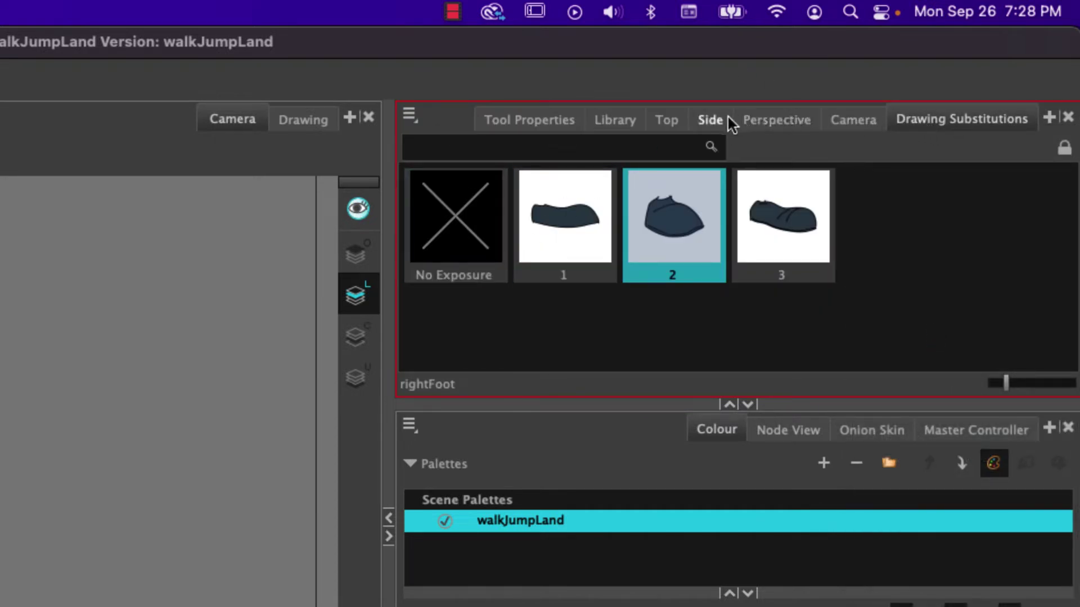
# Switch between Tool Properties and Drawing Substitutions, finish on Tool Properties, and deselect the right foot.
pyautogui.click(527, 121)
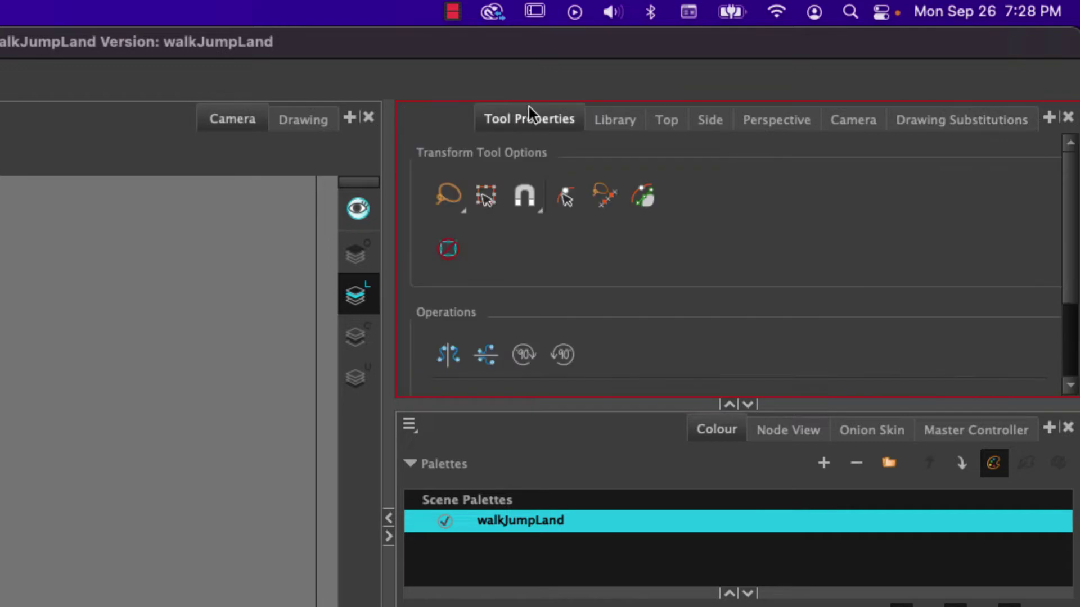
pyautogui.click(956, 119)
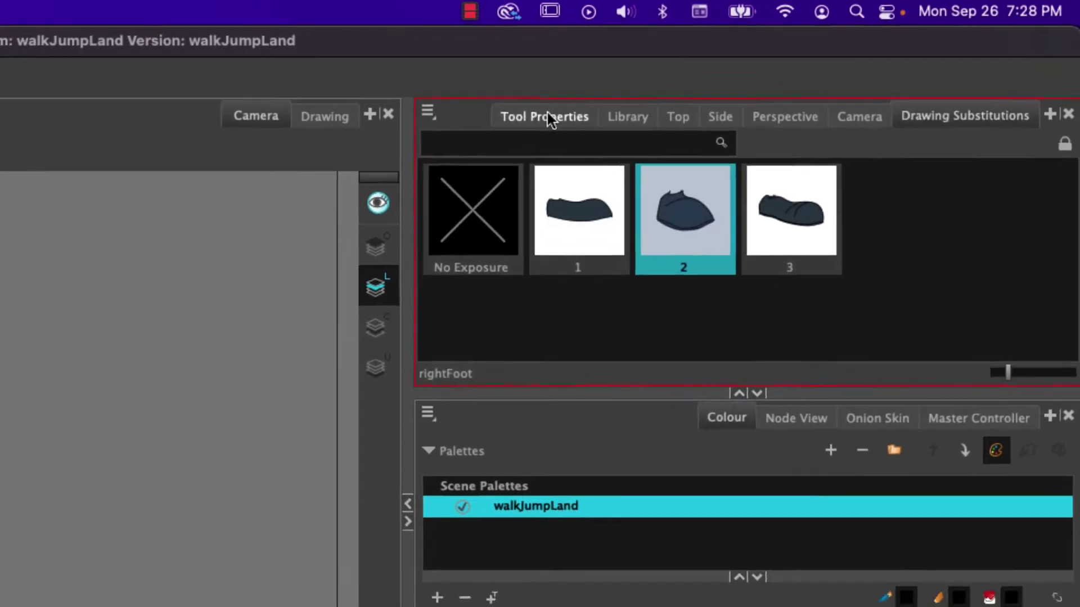
pyautogui.click(548, 116)
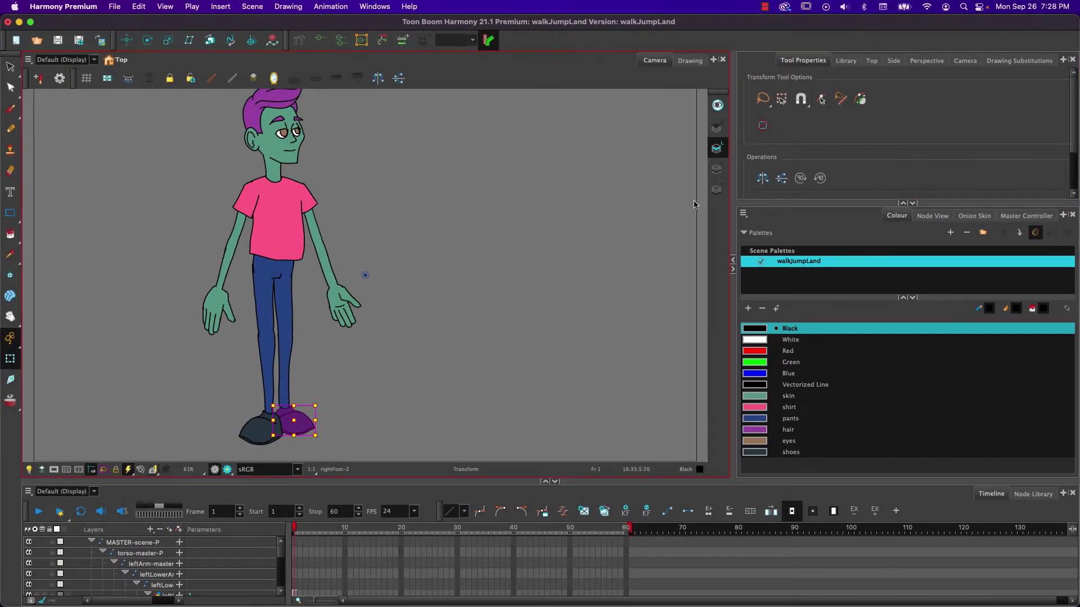
pyautogui.click(406, 247)
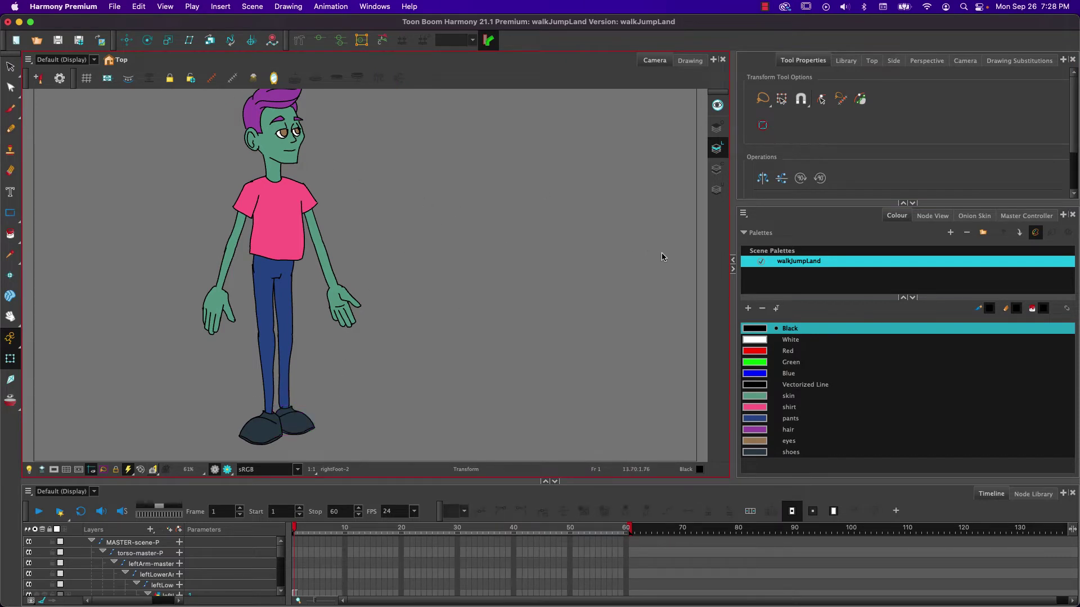
# Show the Node View in place of the colour palette and frame the character rig's body-part groups.
pyautogui.click(931, 218)
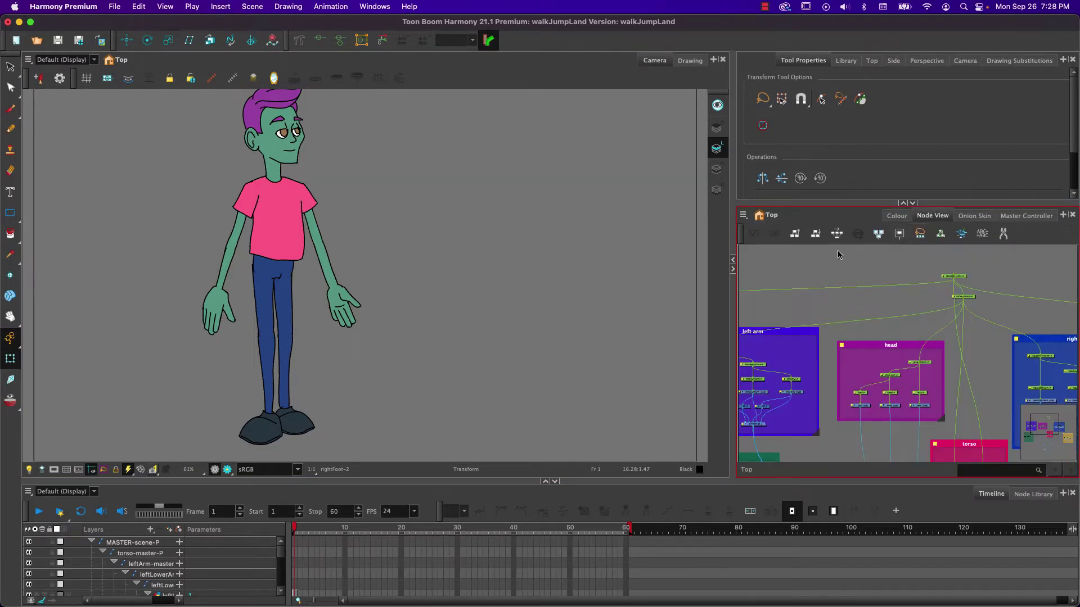
pyautogui.scroll(-4, 887, 316)
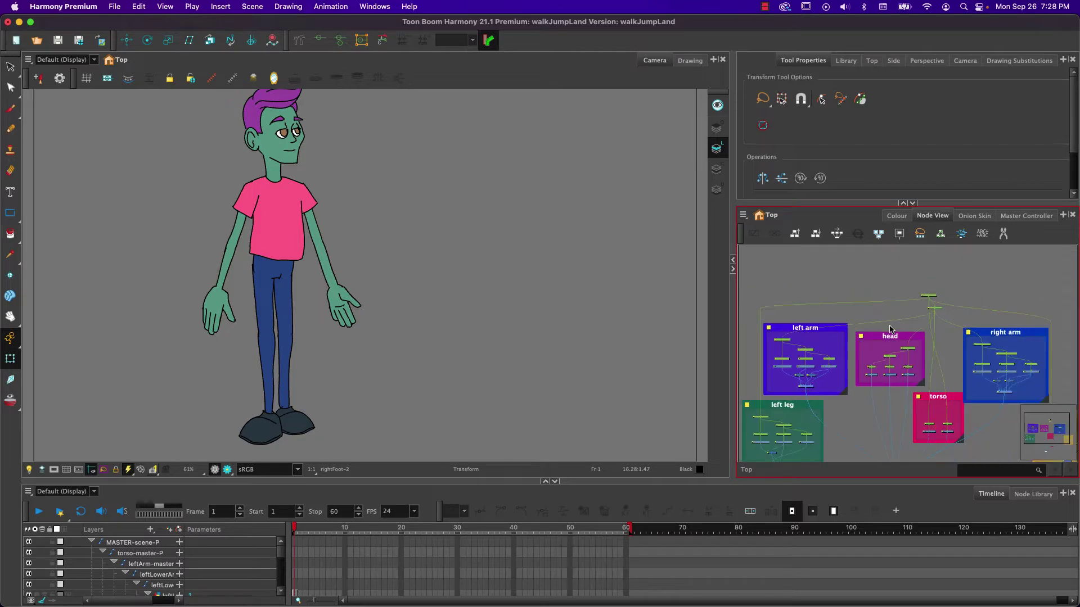
pyautogui.scroll(3, 887, 318)
pyautogui.scroll(-1, 887, 320)
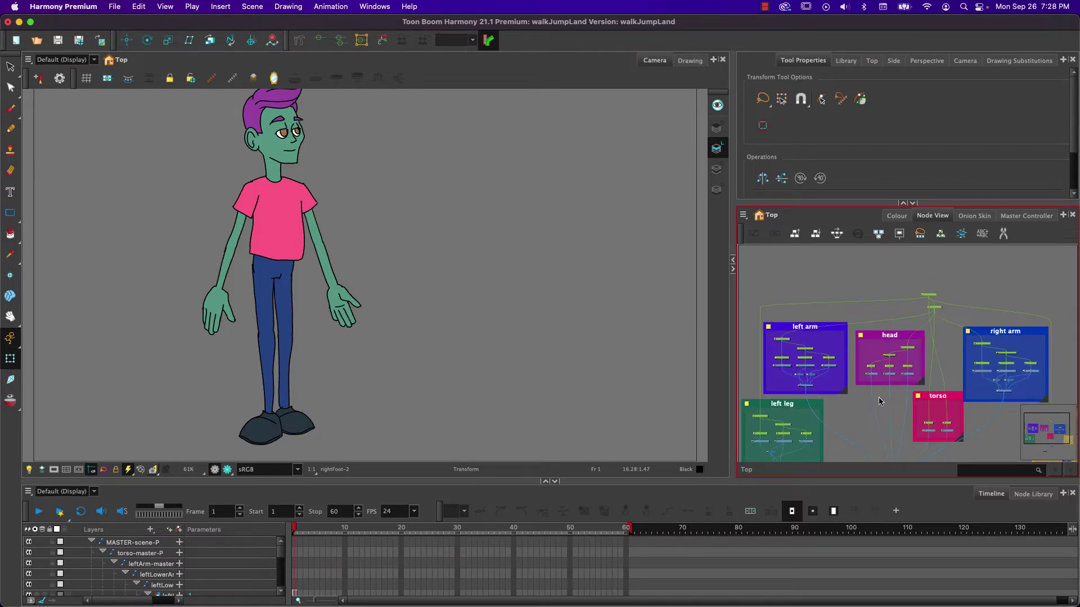
pyautogui.moveTo(880, 388); pyautogui.dragTo(826, 370)
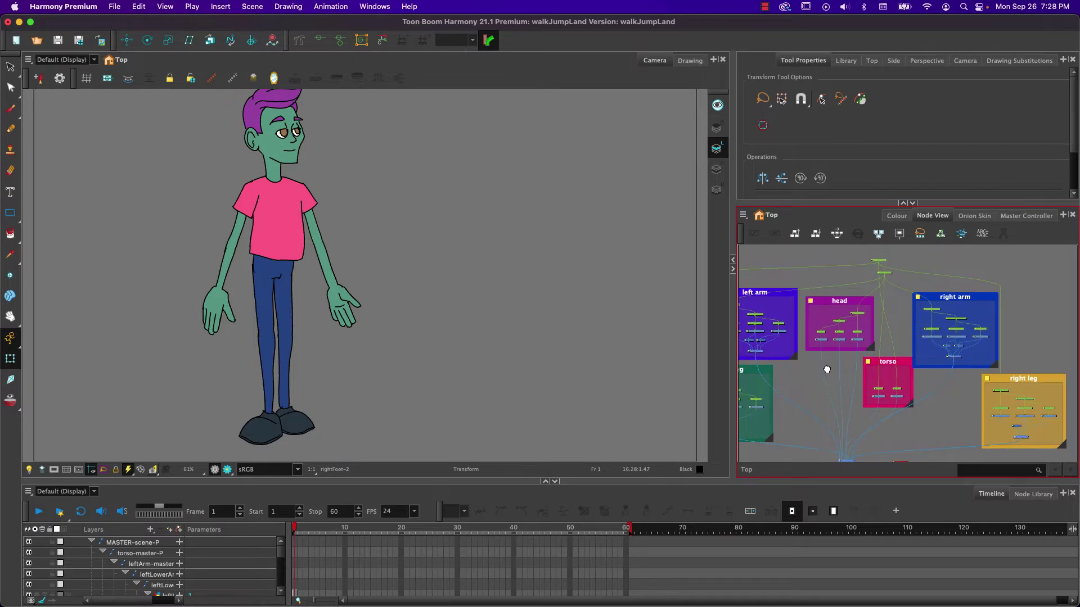
# Select the torso-master-P peg and the MASTER-scene-P peg to see which body parts each controls, and clear the selection.
pyautogui.click(888, 274)
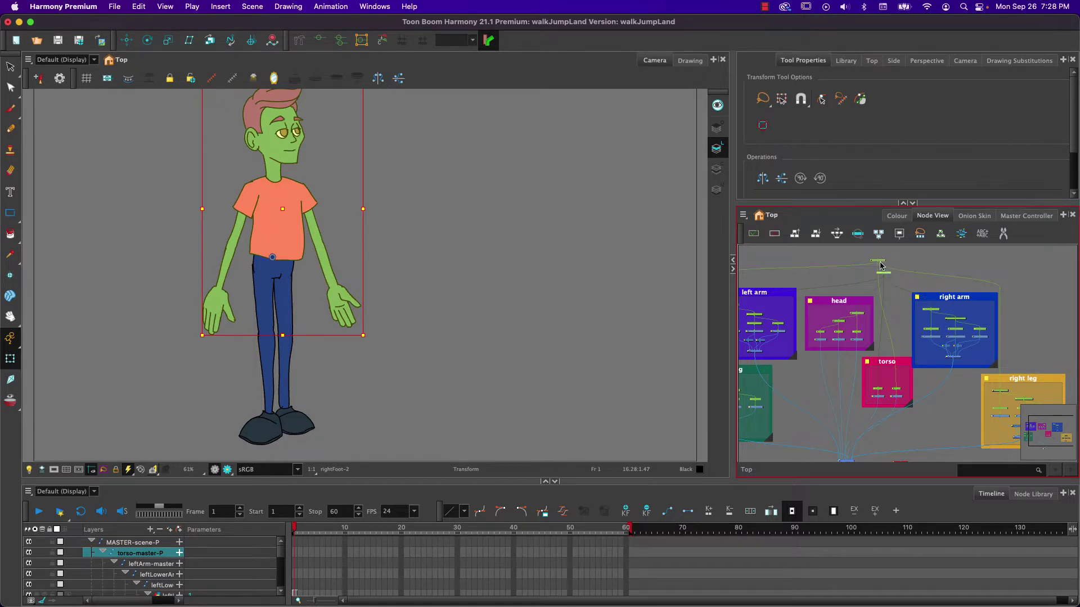
pyautogui.click(880, 262)
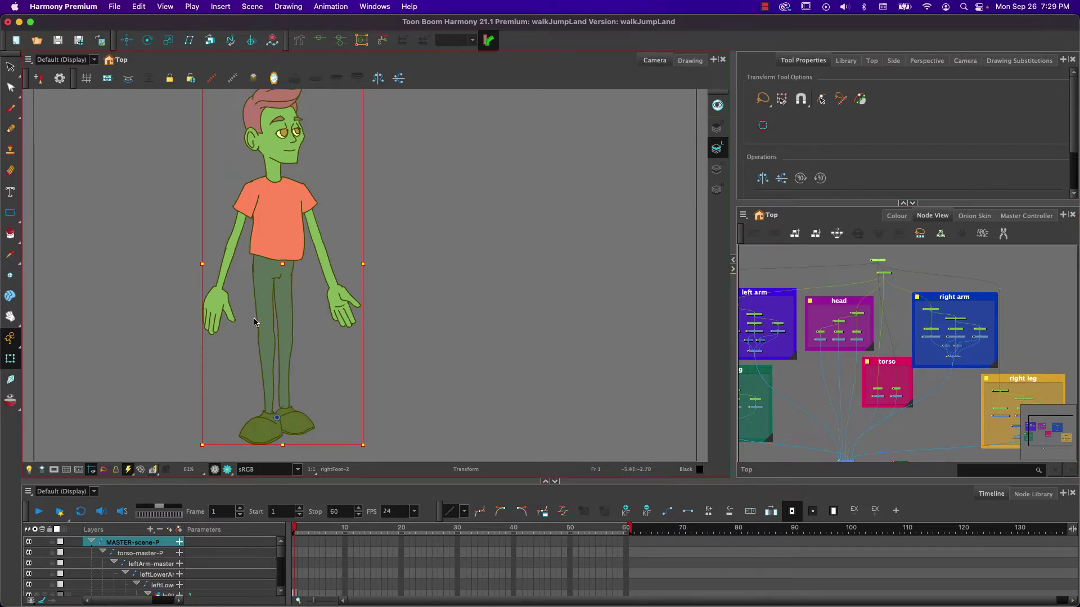
pyautogui.click(157, 358)
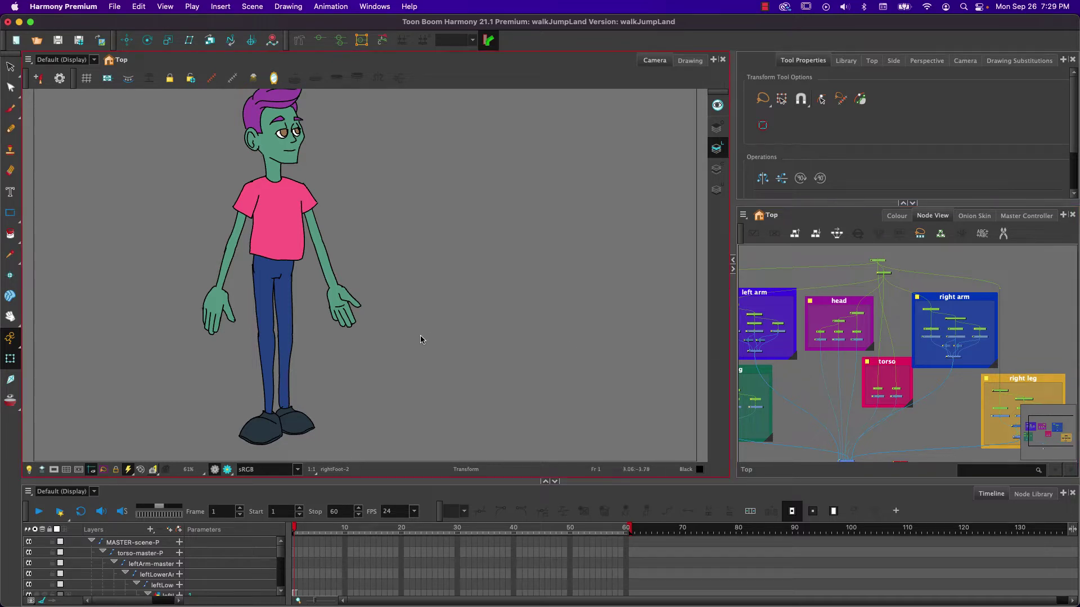
# Select the right hand drawing on the character and locate its node in the Node View.
pyautogui.click(336, 301)
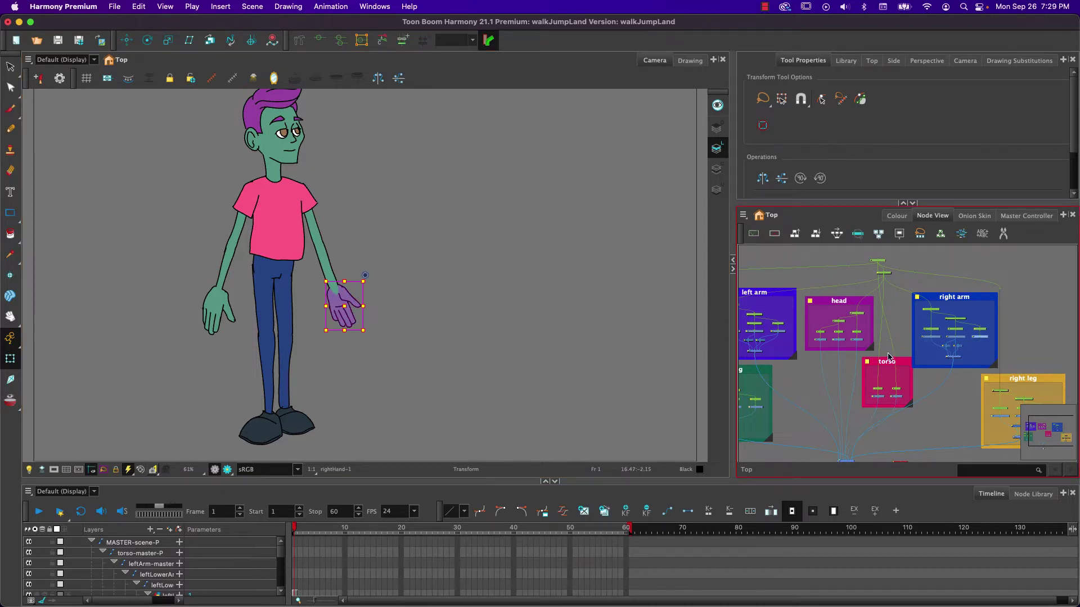
pyautogui.press('o')
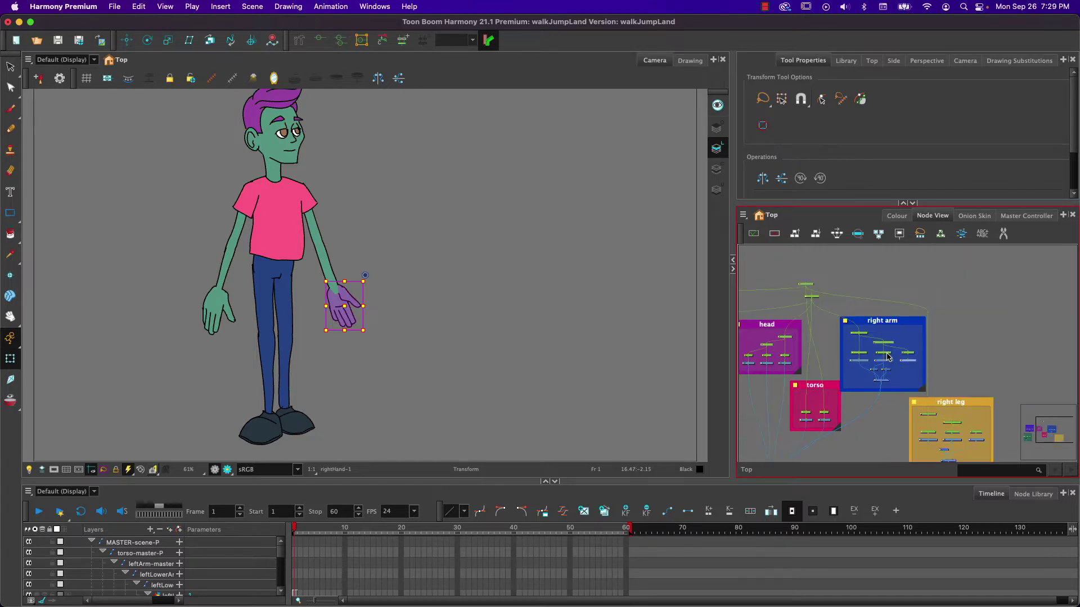
pyautogui.scroll(2, 903, 362)
pyautogui.scroll(5, 902, 362)
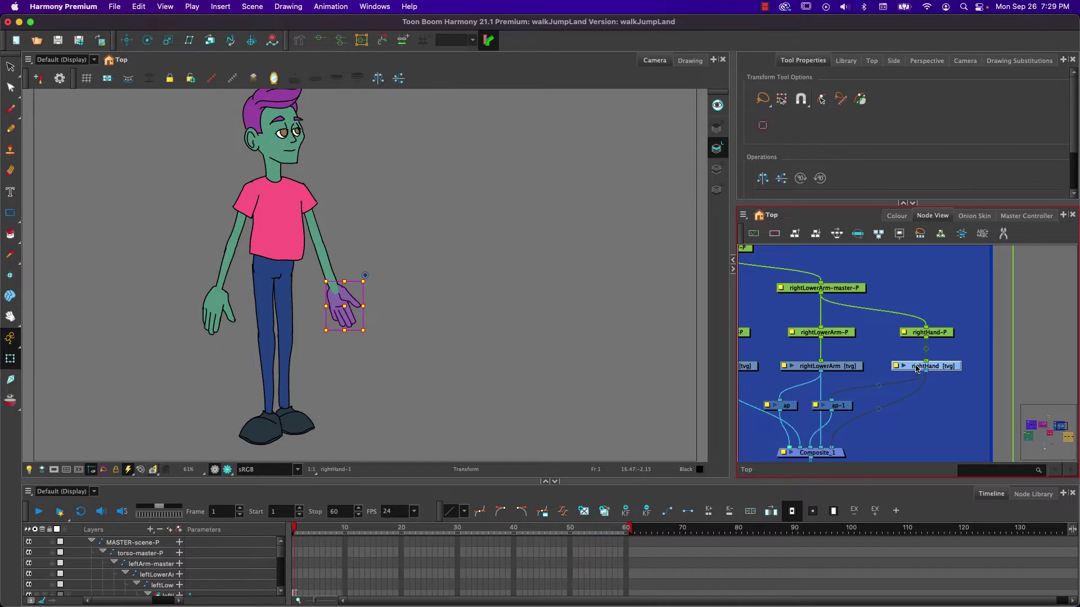
# Select the right upper arm drawing and the torso drawing on the character and locate each one's node in the Node View.
pyautogui.click(315, 231)
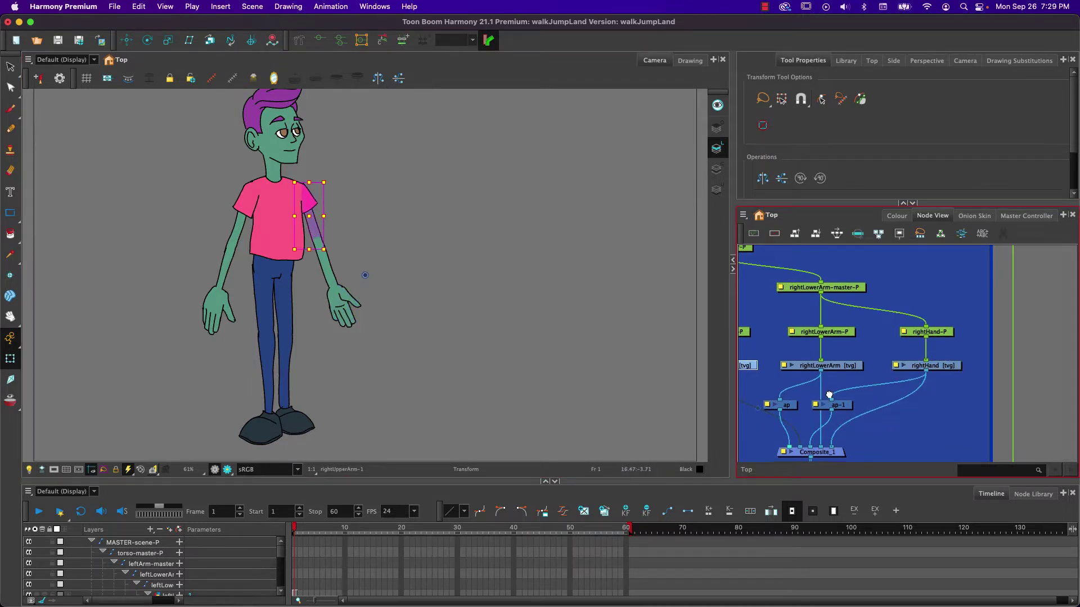
pyautogui.moveTo(825, 397); pyautogui.dragTo(954, 370)
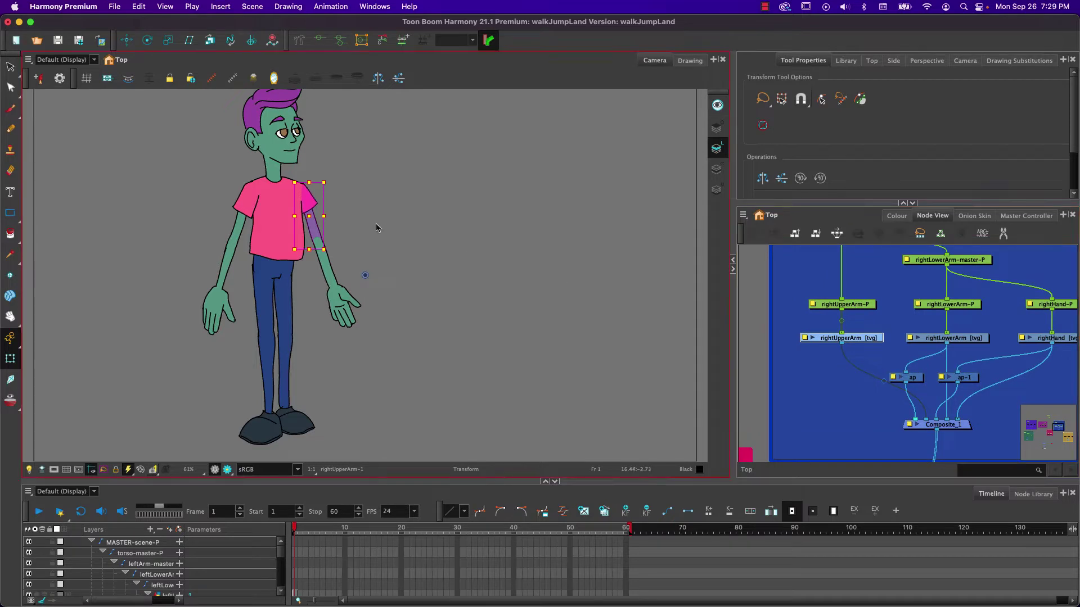
pyautogui.click(276, 221)
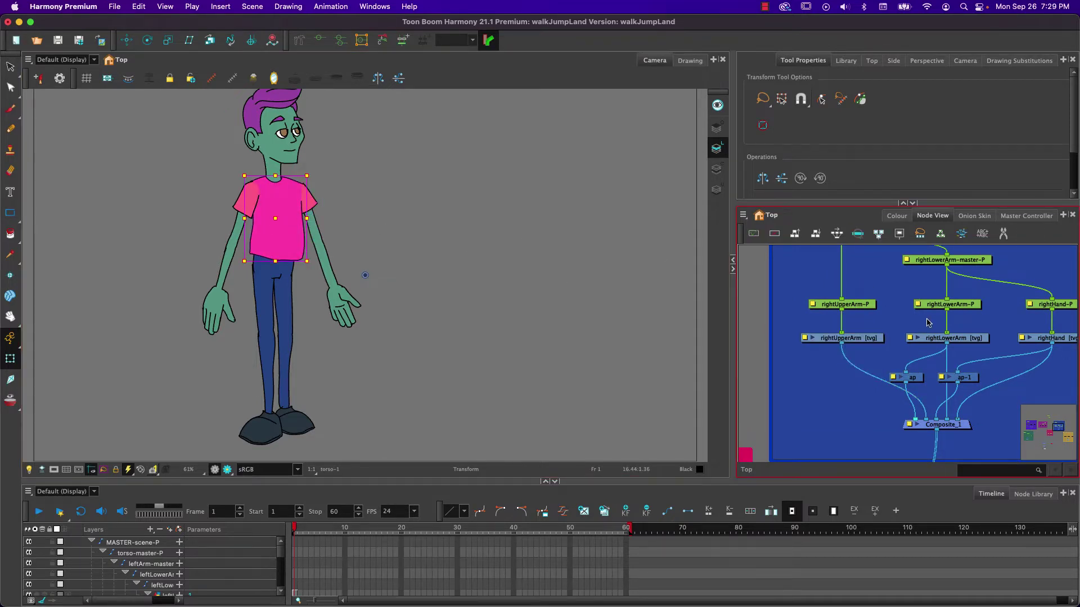
pyautogui.press('o')
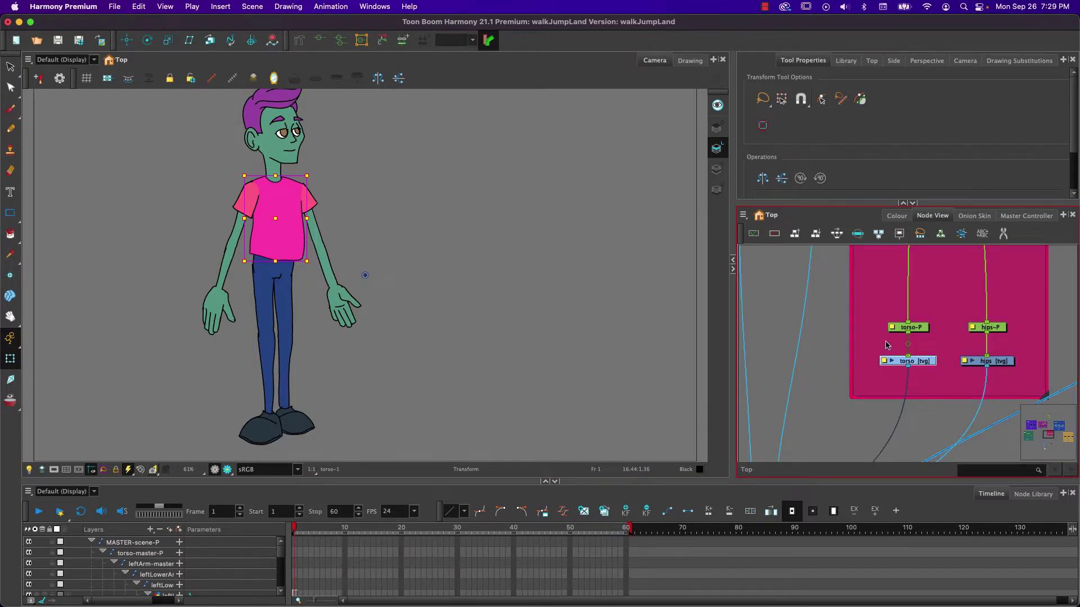
# Turn on Peg Selection Mode, select the right upper leg on the character, and locate its rightUpperLeg-P peg in the Node View.
pyautogui.click(821, 99)
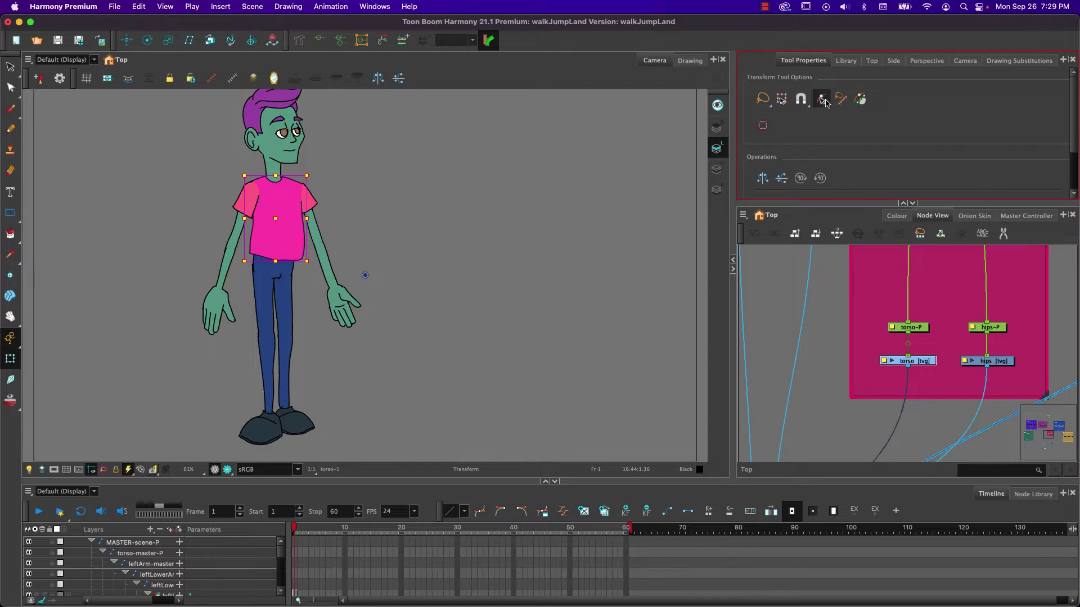
pyautogui.click(282, 293)
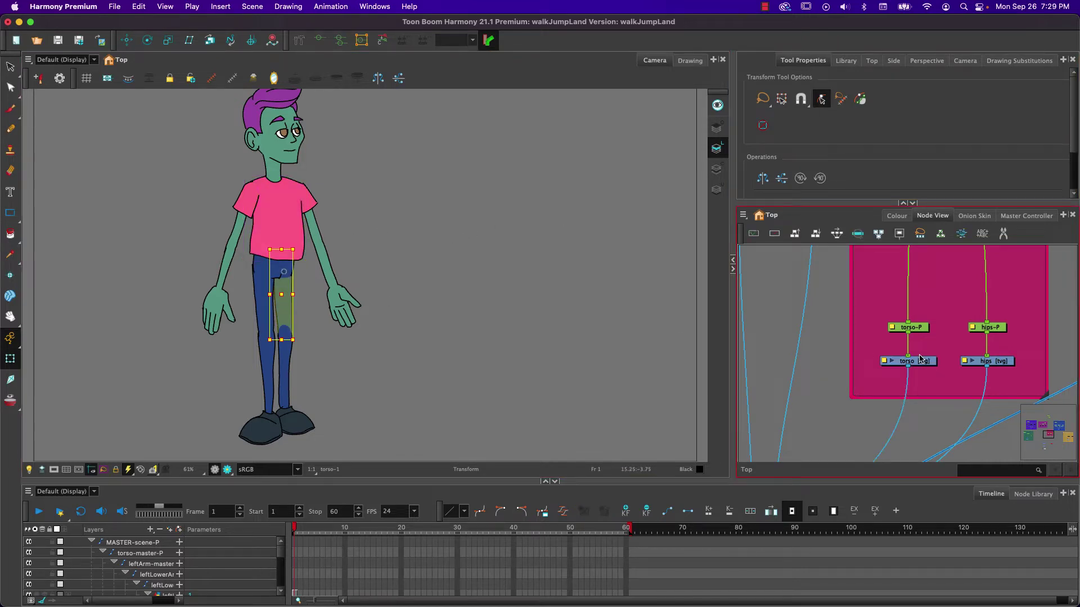
pyautogui.press('o')
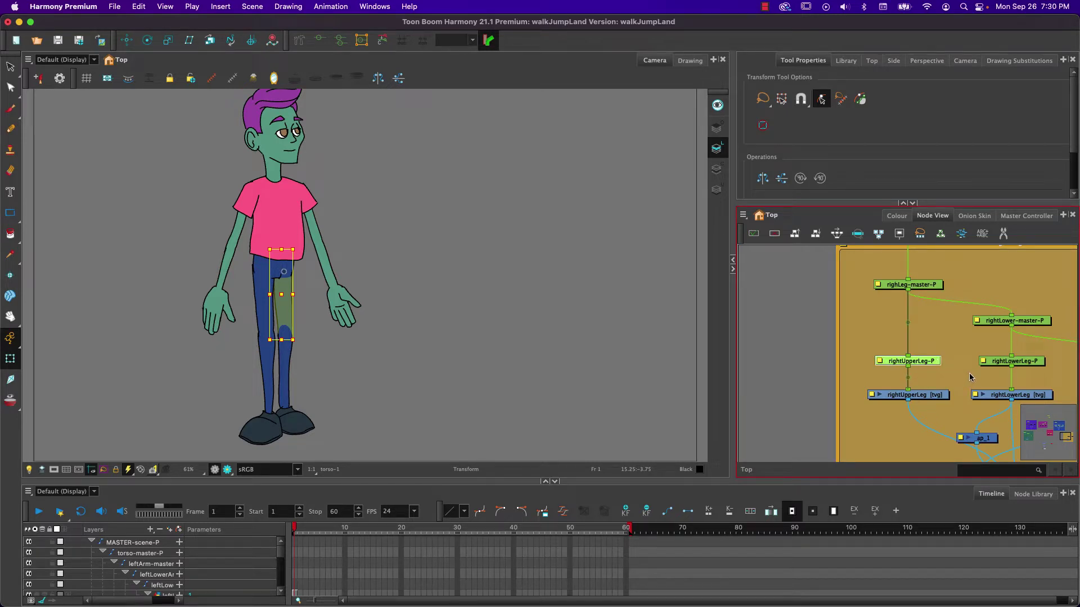
pyautogui.moveTo(967, 374); pyautogui.dragTo(852, 367)
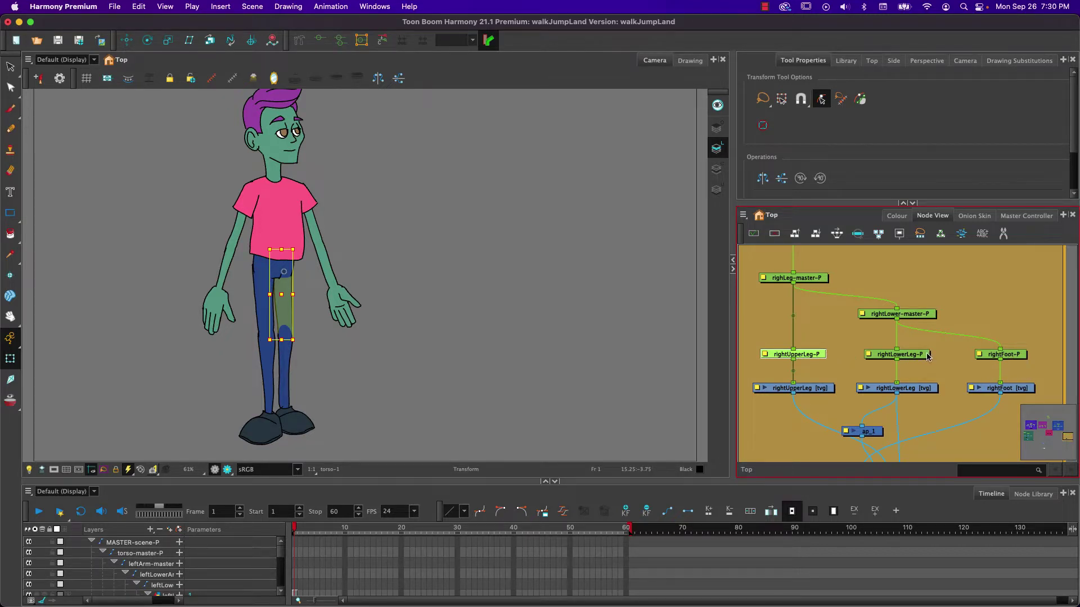
# Select the rightLower-master-P and righLeg-master-P pegs to see what each controls, and view all body-part groups of the rig.
pyautogui.click(906, 316)
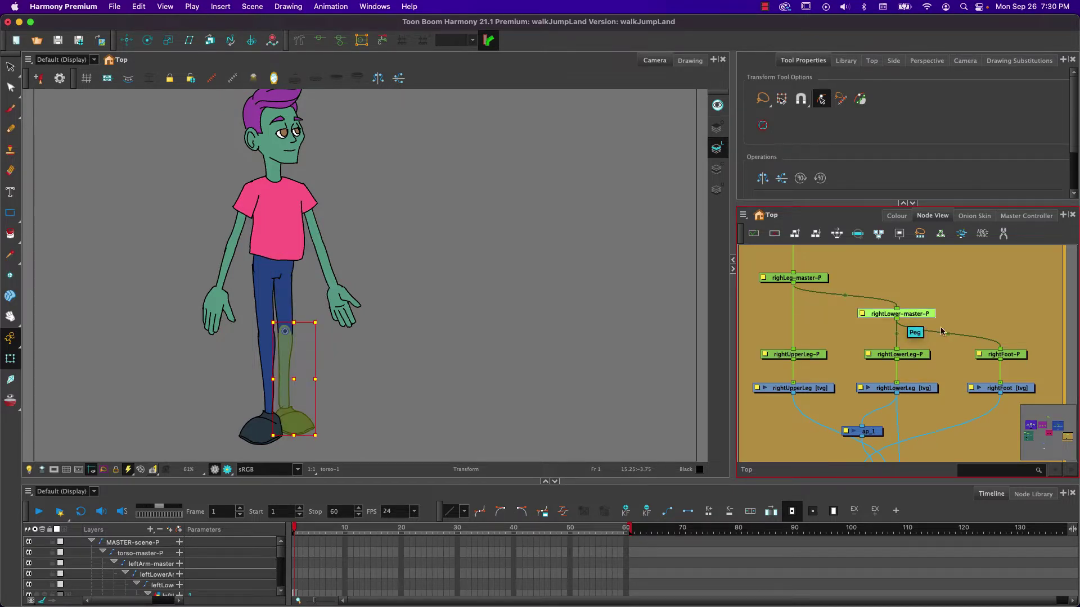
pyautogui.click(811, 283)
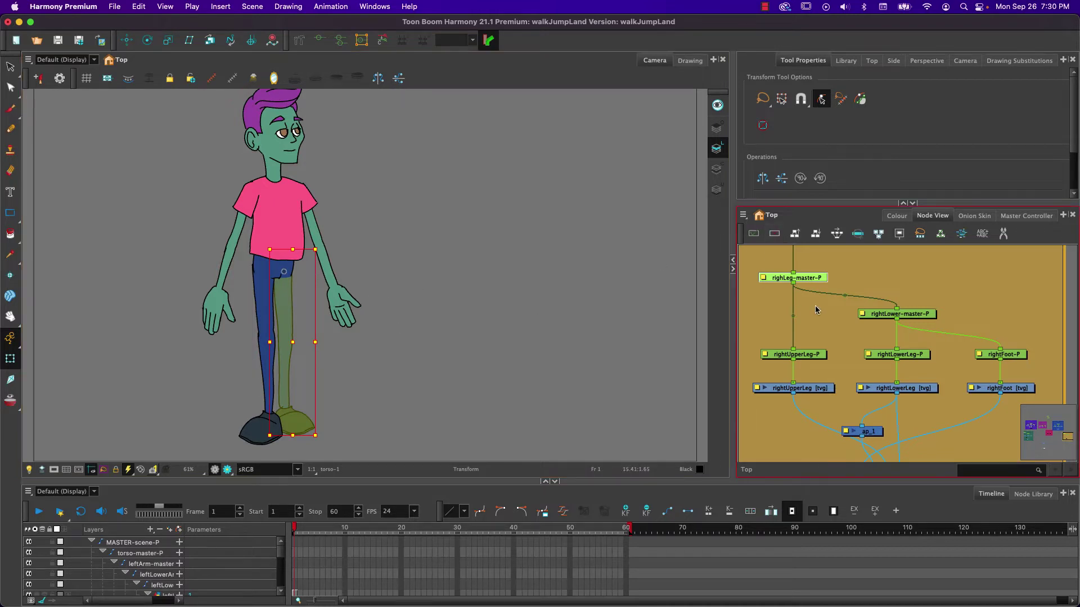
pyautogui.scroll(-3, 867, 337)
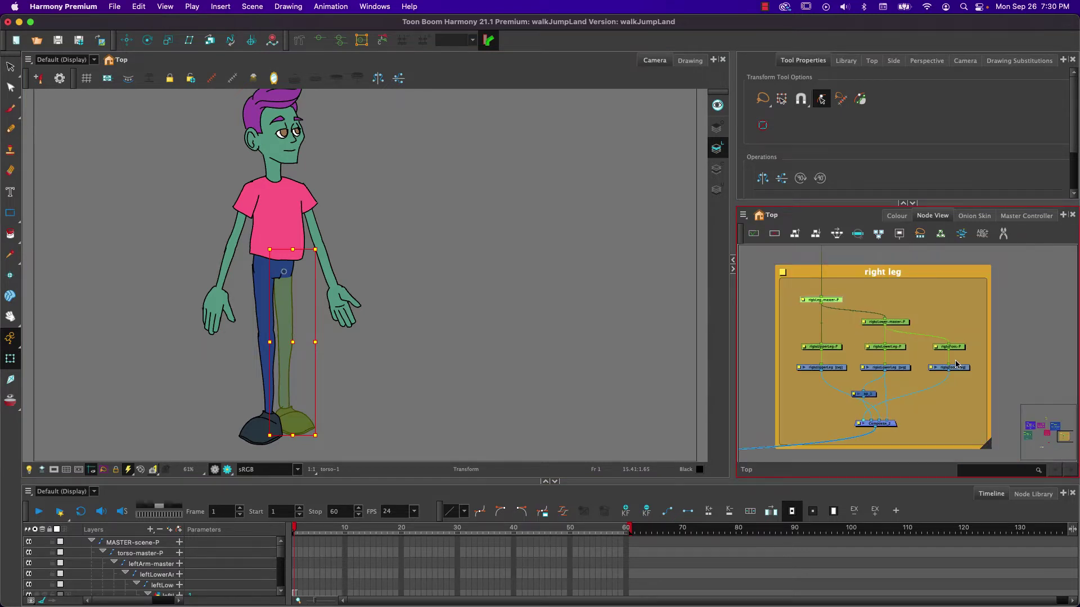
pyautogui.scroll(-1, 1033, 414)
pyautogui.scroll(-2, 801, 313)
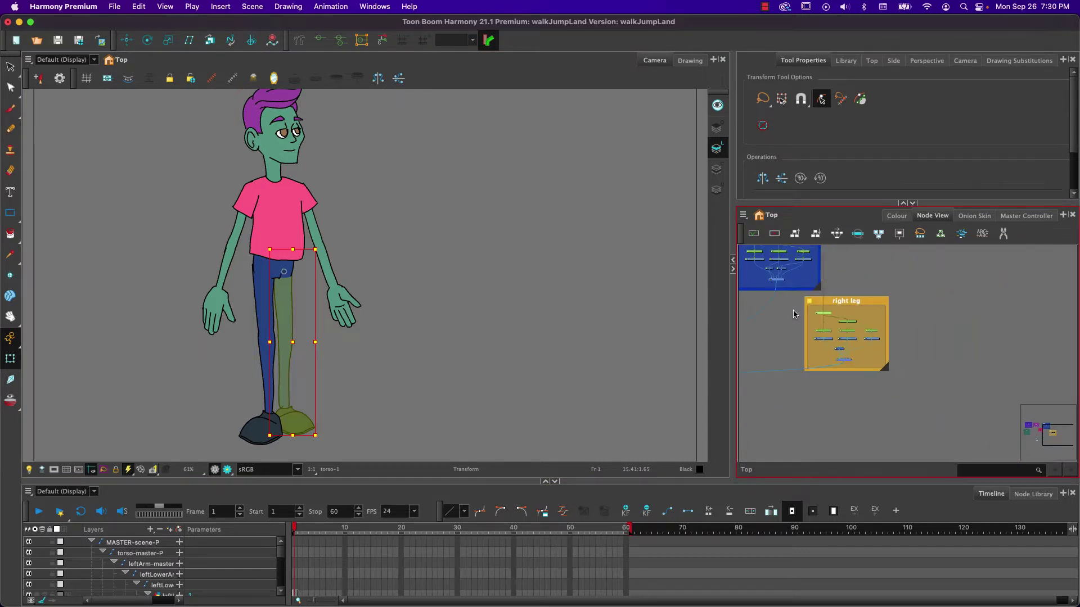
pyautogui.moveTo(791, 313); pyautogui.dragTo(1001, 372)
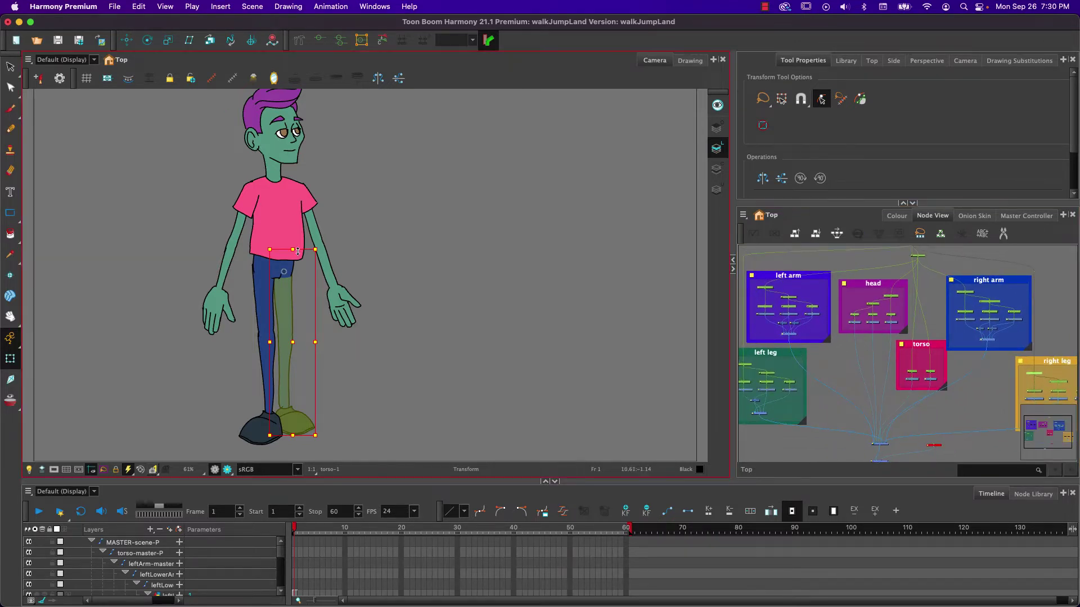
# Select the right upper leg's peg on the character and find it in the right leg group of the Node View.
pyautogui.click(307, 332)
pyautogui.click(281, 307)
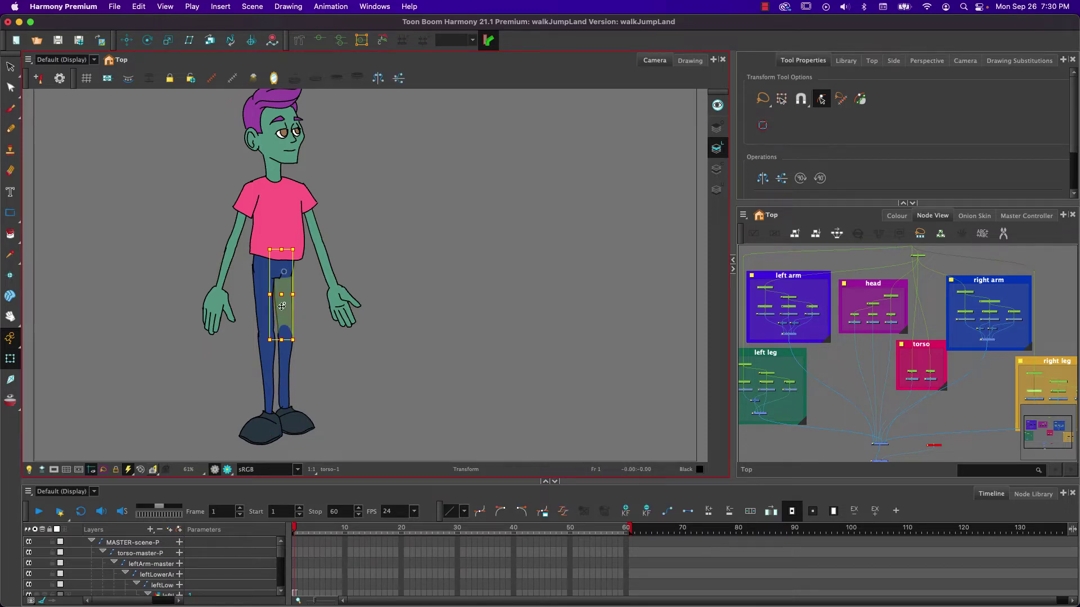
pyautogui.scroll(3, 1045, 388)
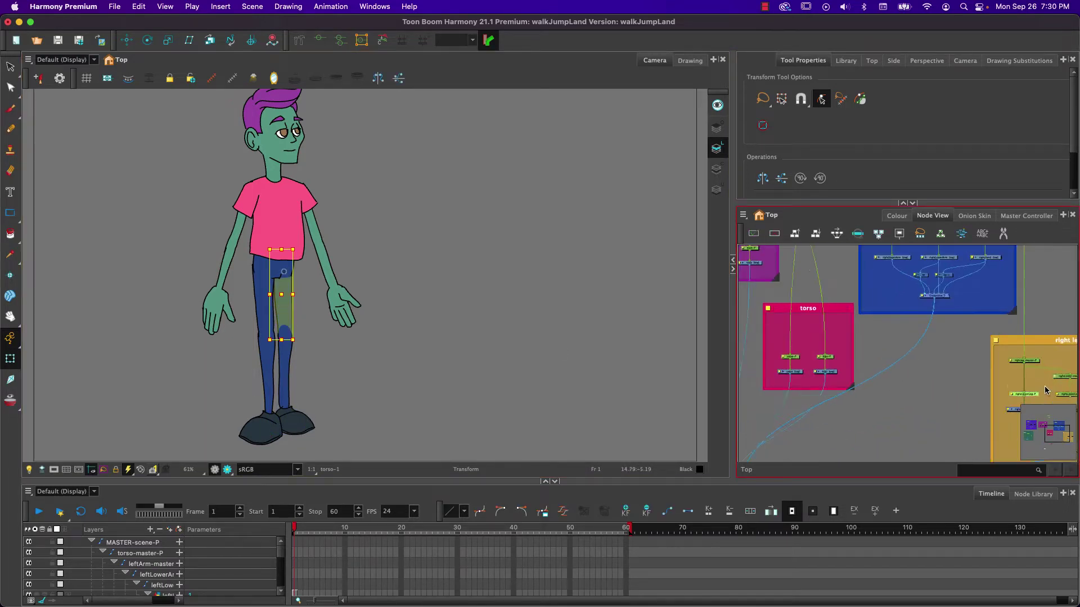
pyautogui.scroll(1, 1045, 388)
pyautogui.moveTo(1032, 393); pyautogui.dragTo(849, 342)
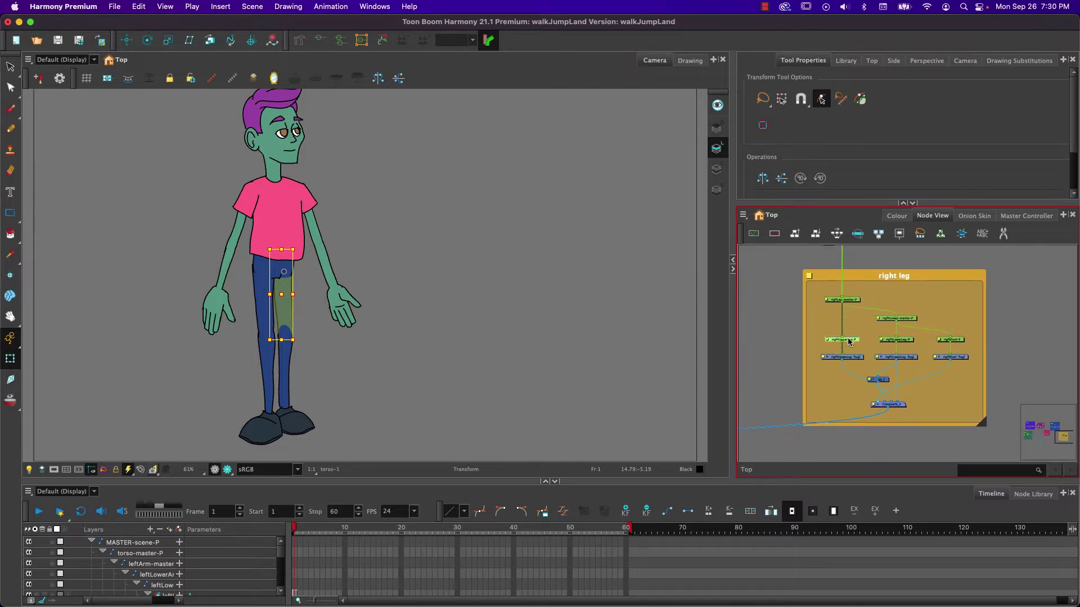
pyautogui.scroll(2, 848, 341)
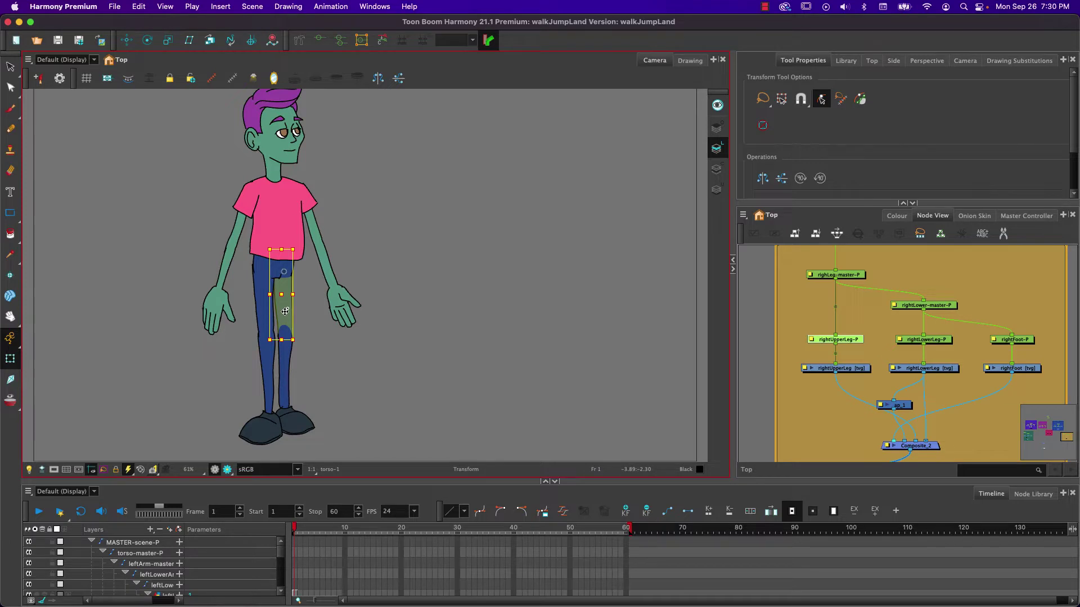
# Examine the right leg hierarchy through righLeg-master-P, rightFoot-P and rightLower-master-P, go up to MASTER-scene-P, and clear the selection.
pyautogui.press('b')
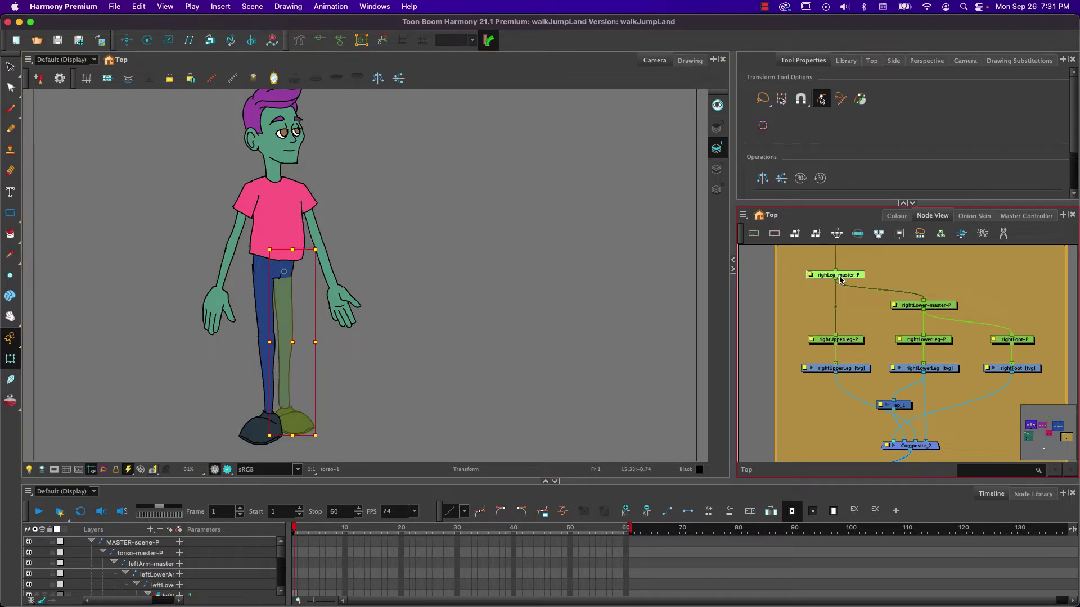
pyautogui.click(1018, 341)
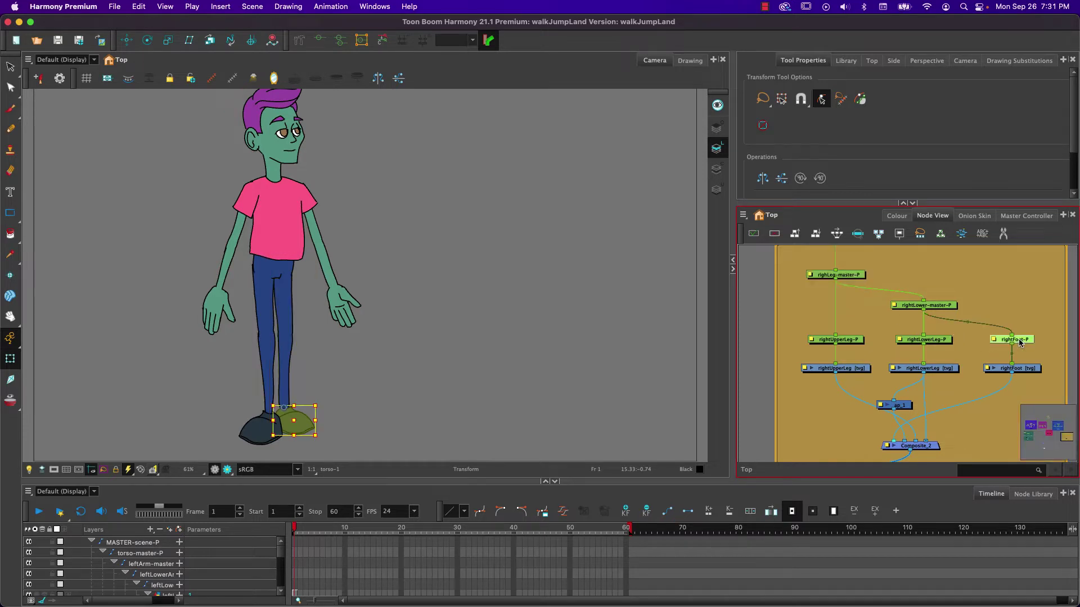
pyautogui.click(917, 306)
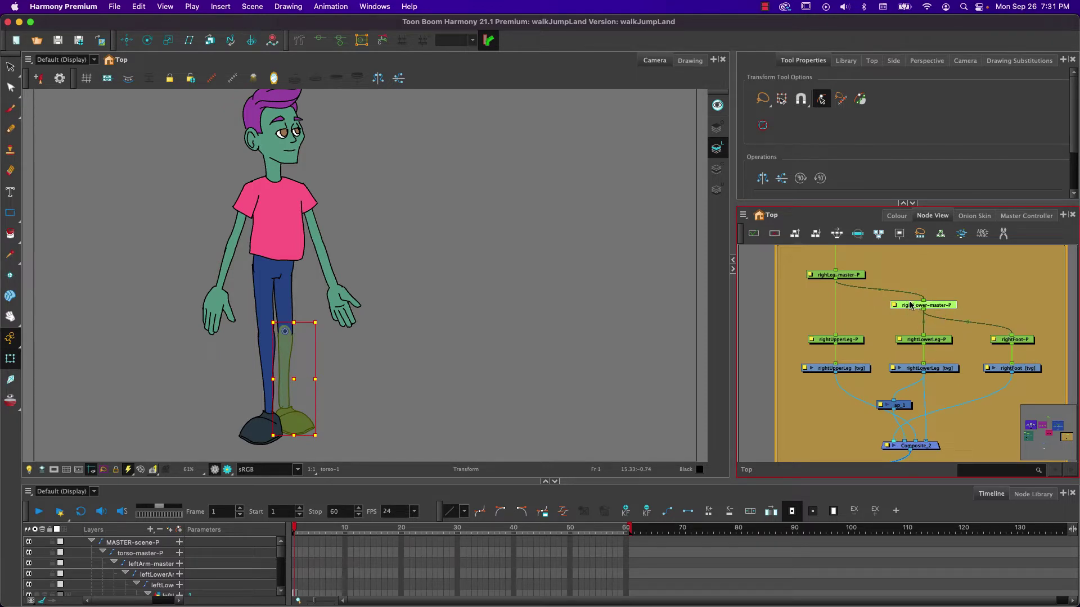
pyautogui.click(841, 279)
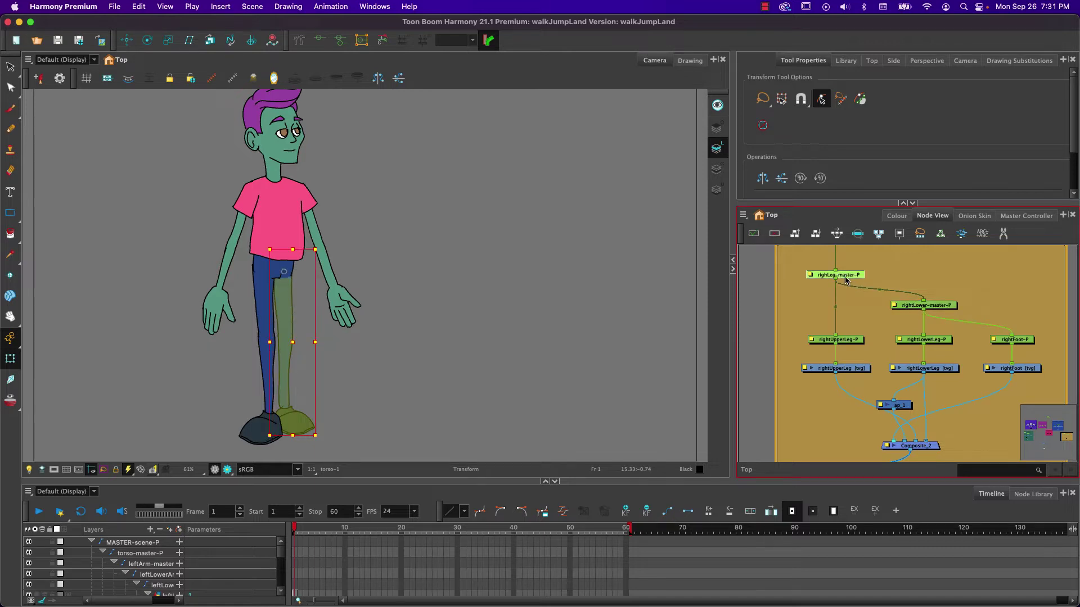
pyautogui.press('b')
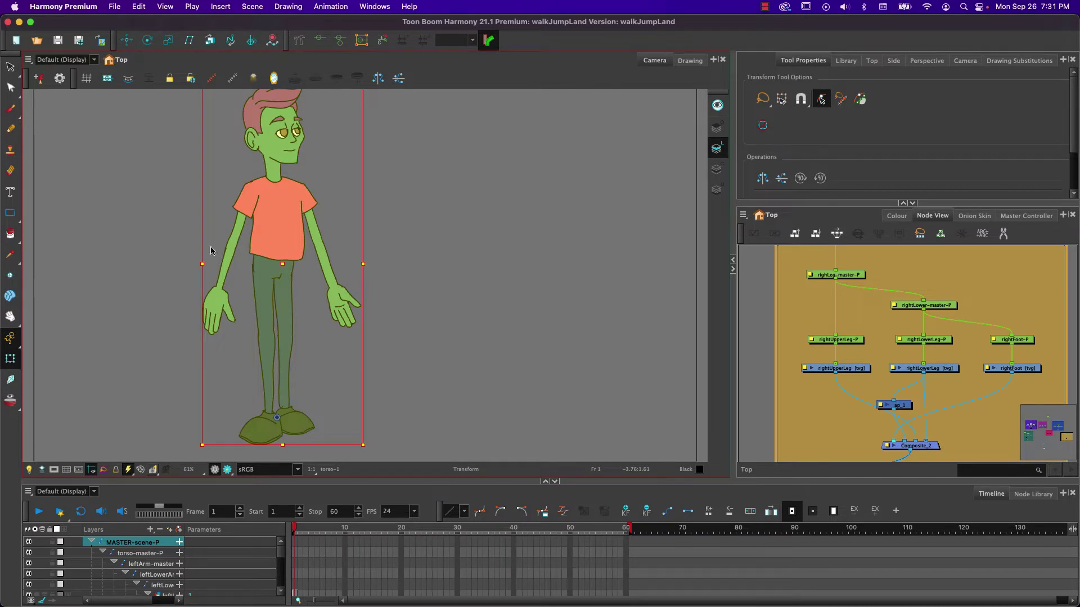
pyautogui.click(150, 248)
# Select the torso's peg, step up through its parents torso-master-P and MASTER-scene-P, and deselect.
pyautogui.click(265, 231)
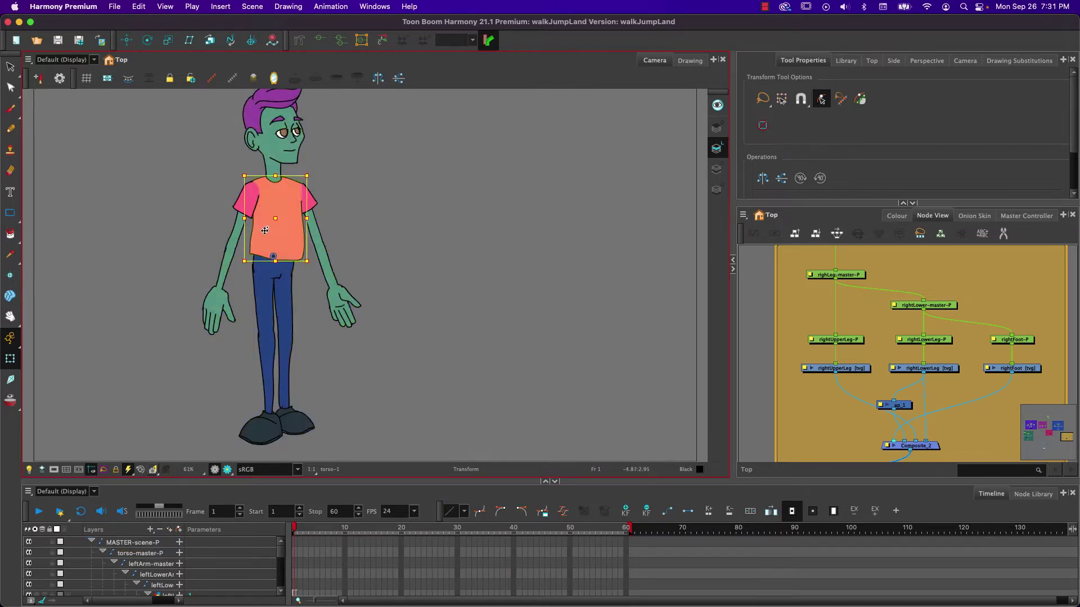
pyautogui.press('b')
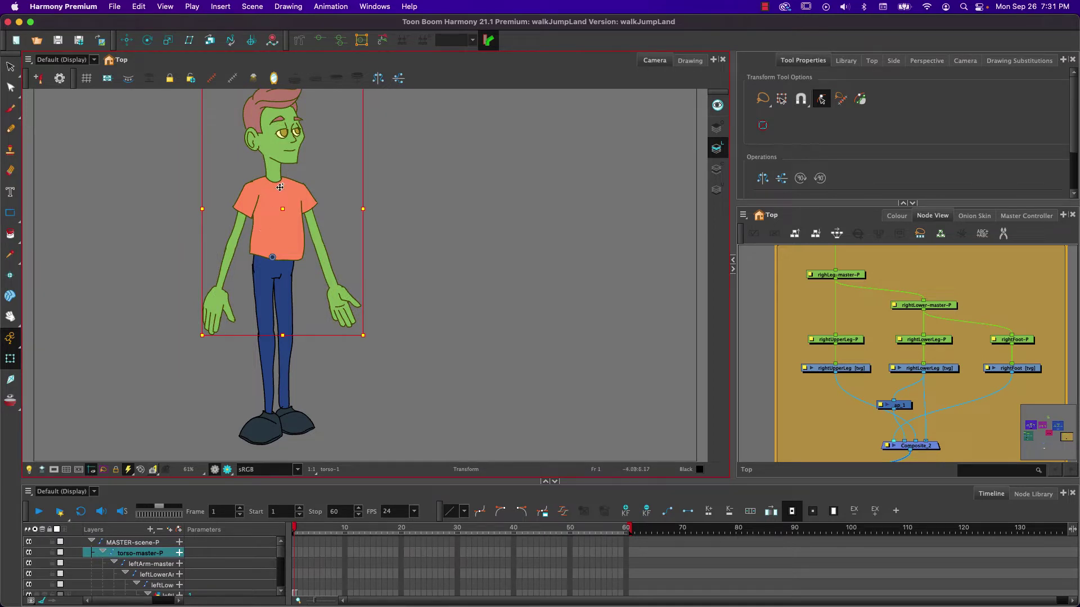
pyautogui.press('b')
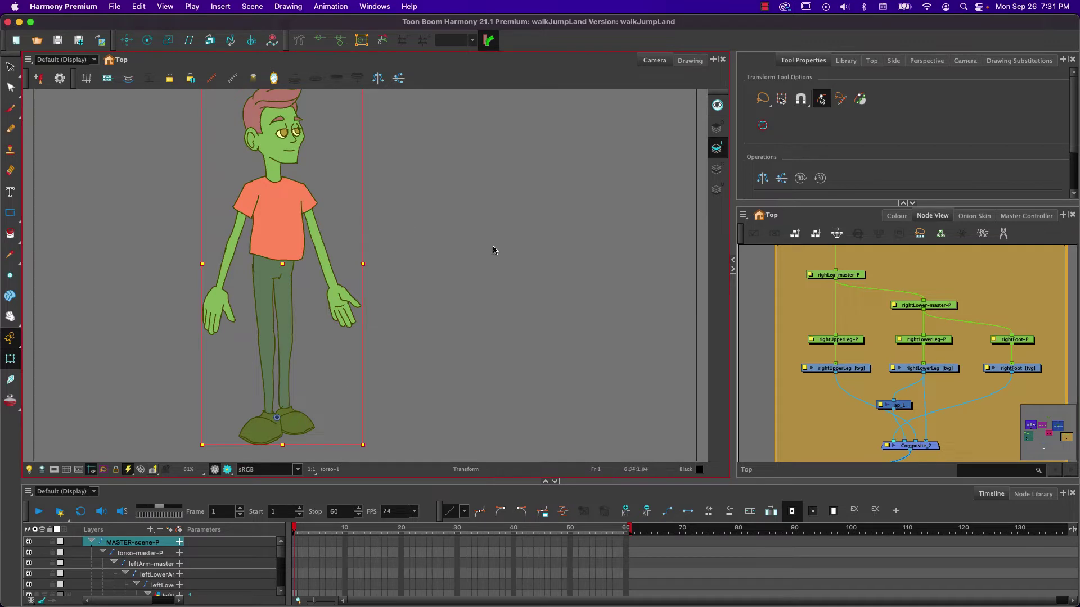
pyautogui.click(433, 257)
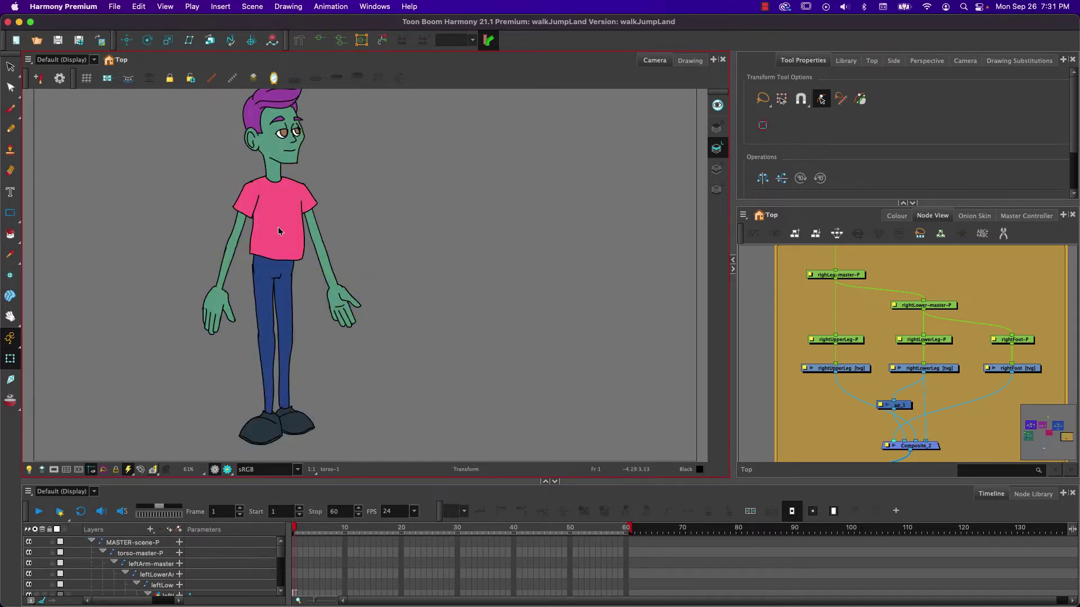
# Select the torso's peg again, go up only to its parent torso-master-P, and clear the selection.
pyautogui.click(275, 242)
pyautogui.press('b')
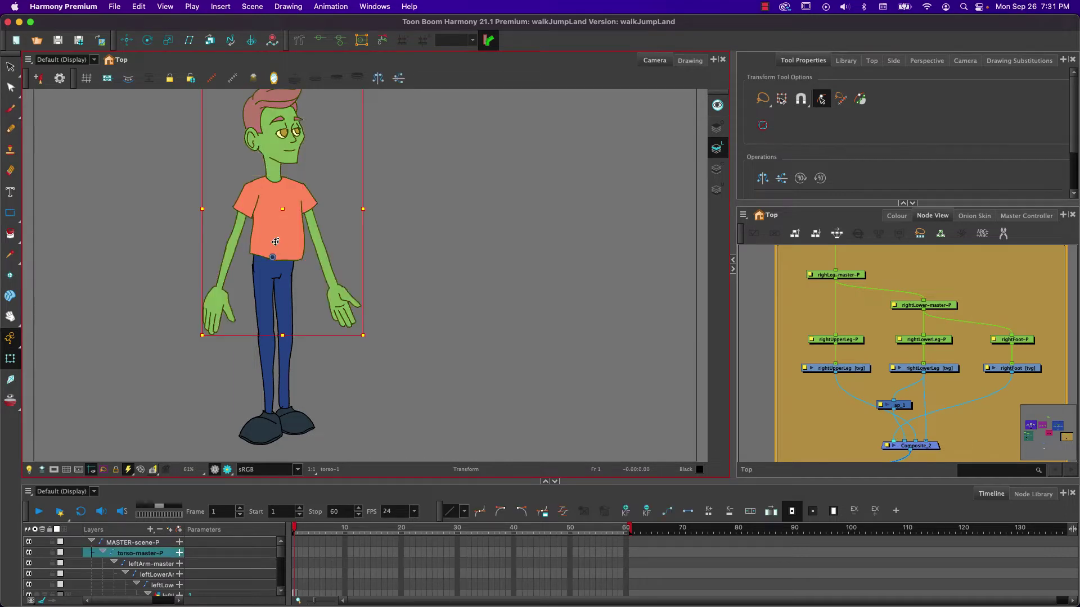
pyautogui.click(110, 245)
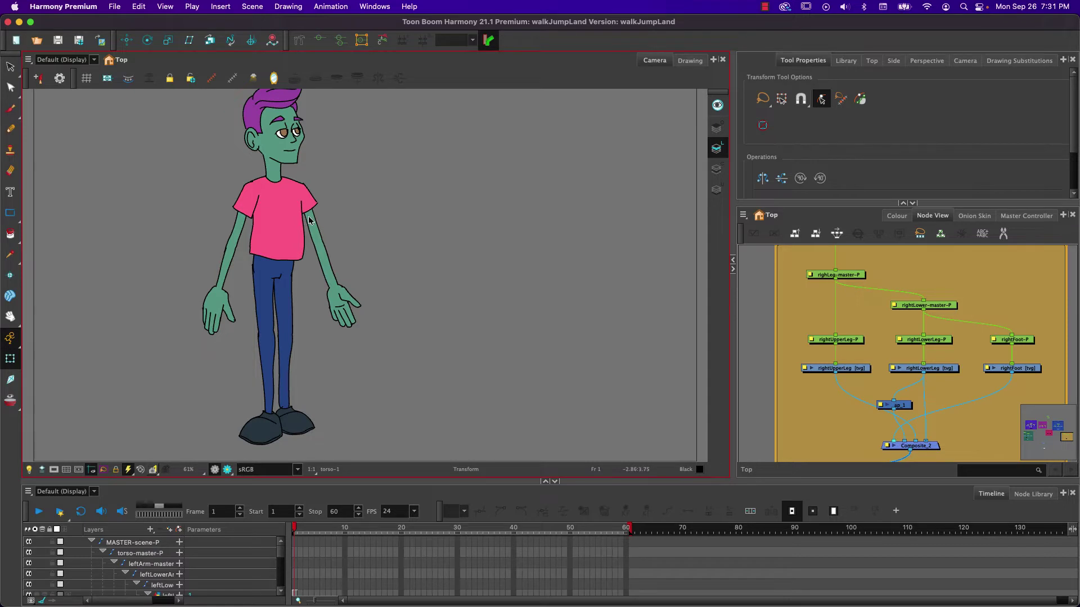
# Select the right hand's peg, step up to the whole-arm peg and back down, pick the hand drawing, and deselect.
pyautogui.click(339, 301)
pyautogui.scroll(3, 339, 300)
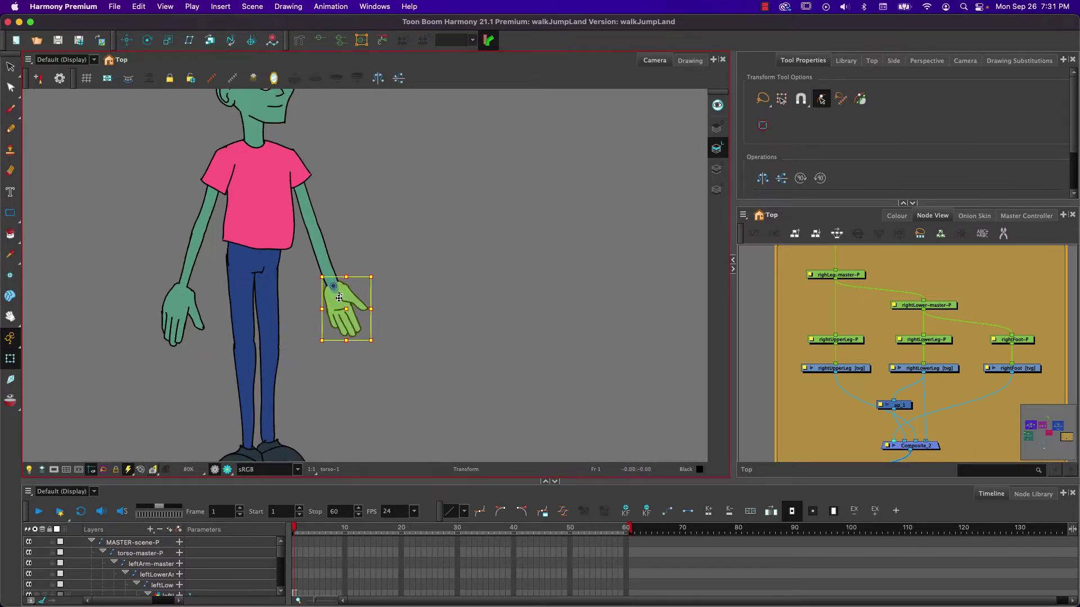
pyautogui.press('b')
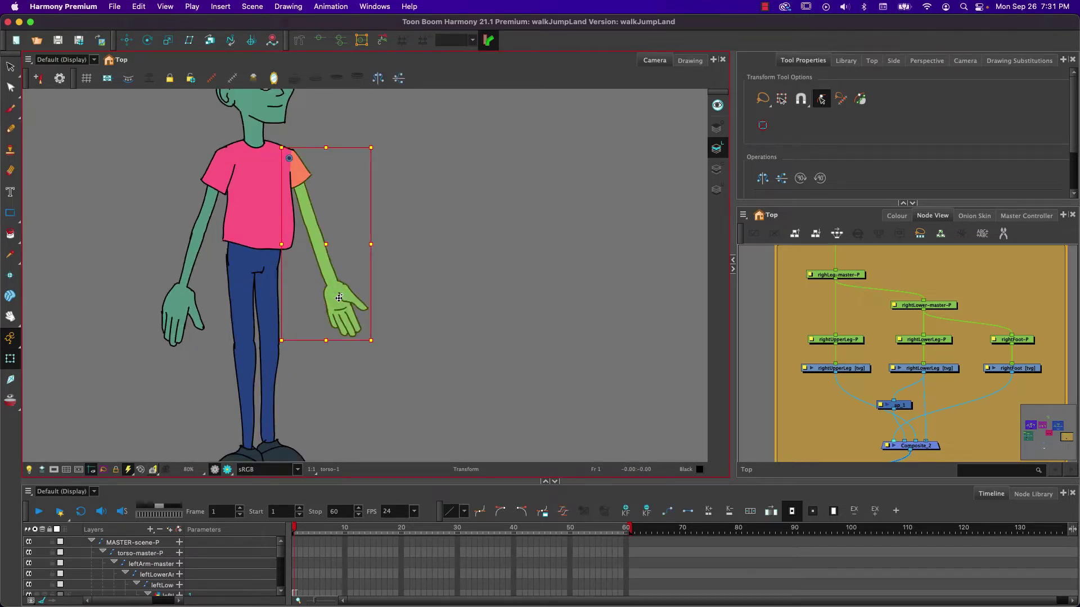
pyautogui.hotkey('shift', 'b')
pyautogui.hotkey('shift', 'b')
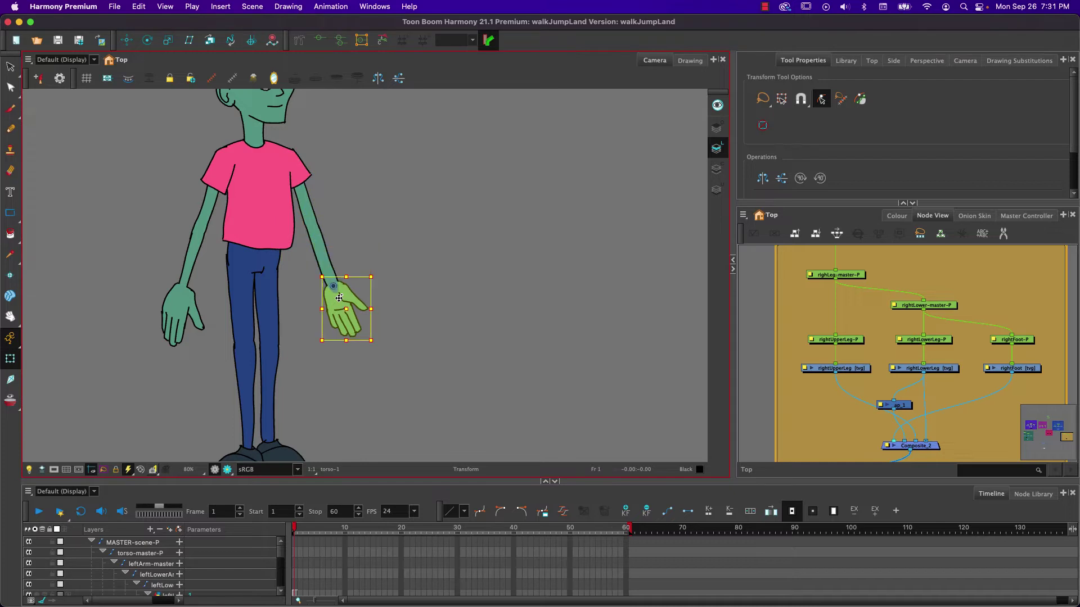
pyautogui.click(339, 298)
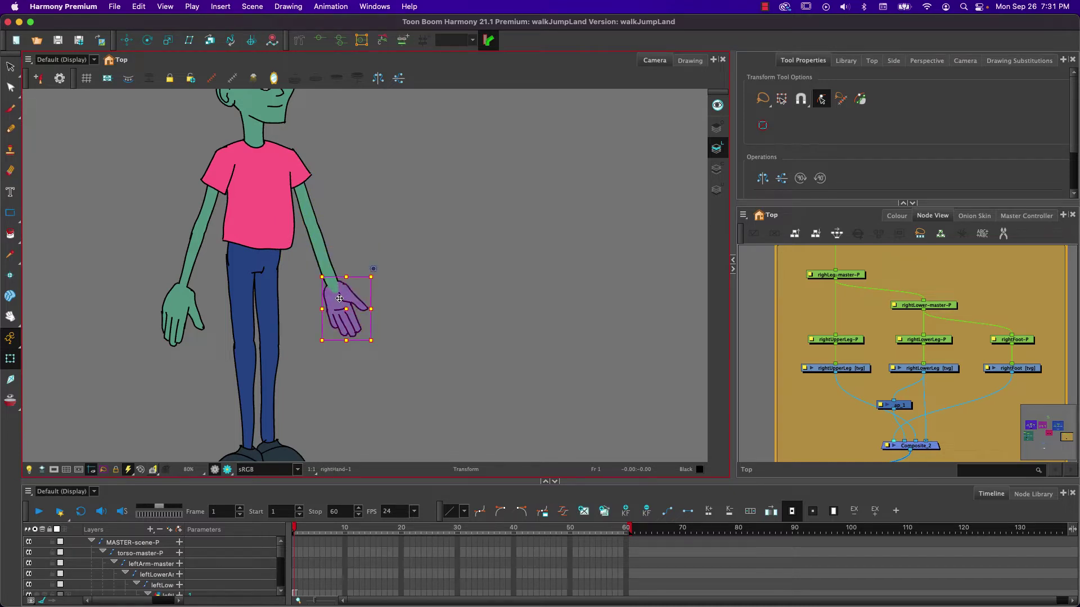
pyautogui.click(452, 290)
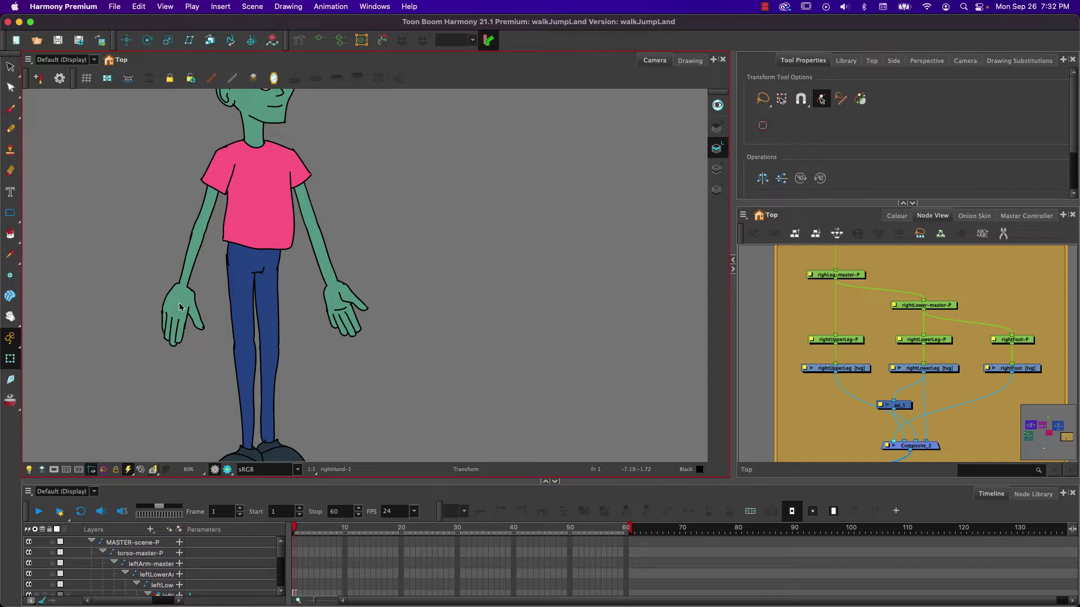
# Select the torso's peg on the character and step up its parents to the MASTER-scene-P peg.
pyautogui.scroll(-2, 276, 277)
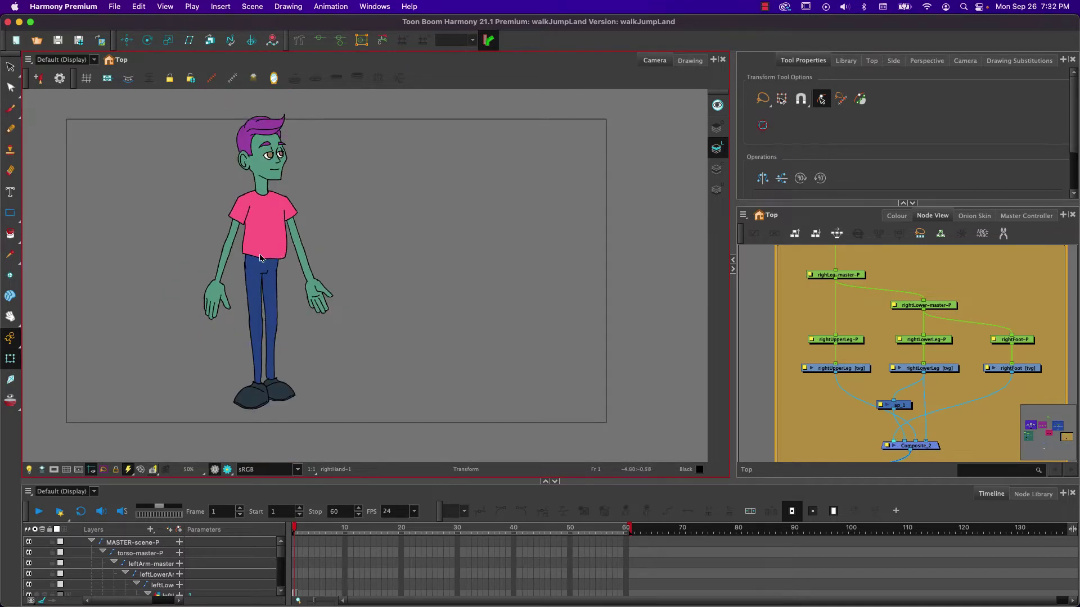
pyautogui.click(259, 254)
pyautogui.press('b')
pyautogui.press('b')
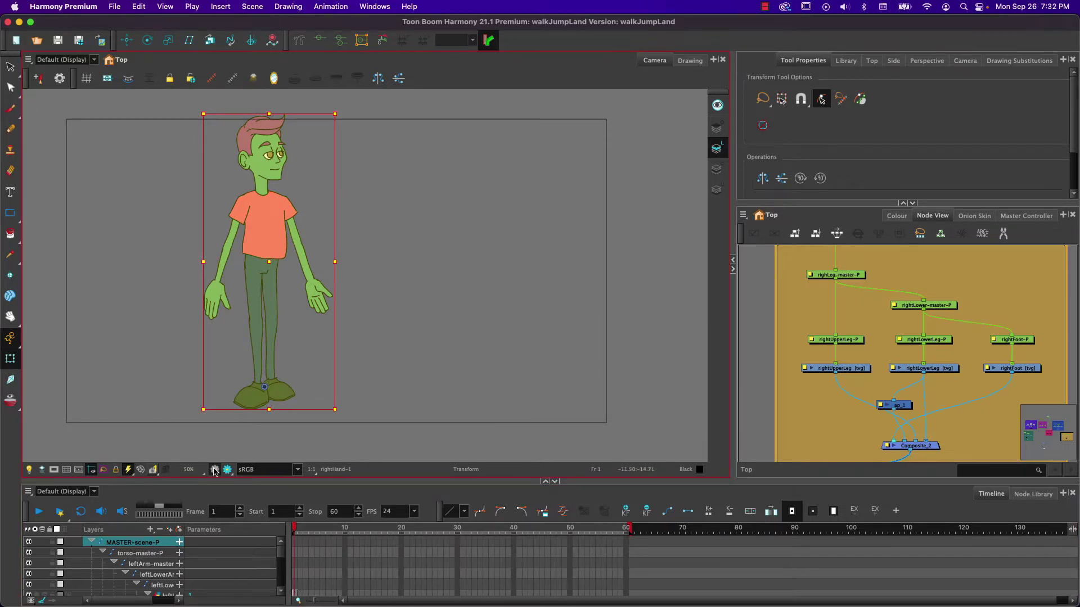
# Enlarge the Timeline to view the character's full layer hierarchy, restore its smaller height, and collapse the MASTER-scene-P layer.
pyautogui.click(298, 534)
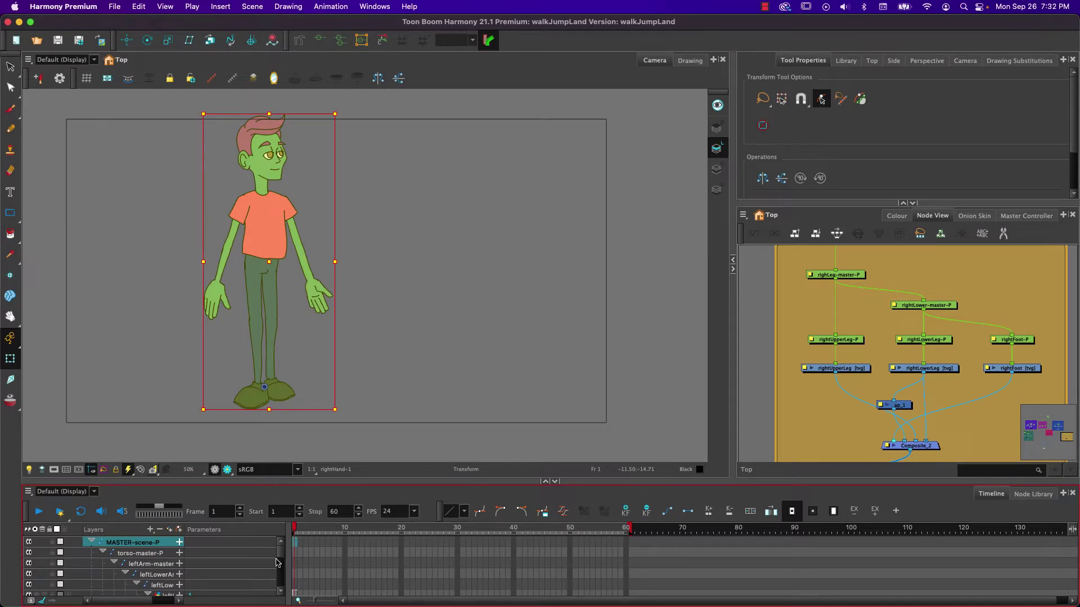
pyautogui.moveTo(254, 480); pyautogui.dragTo(285, 56)
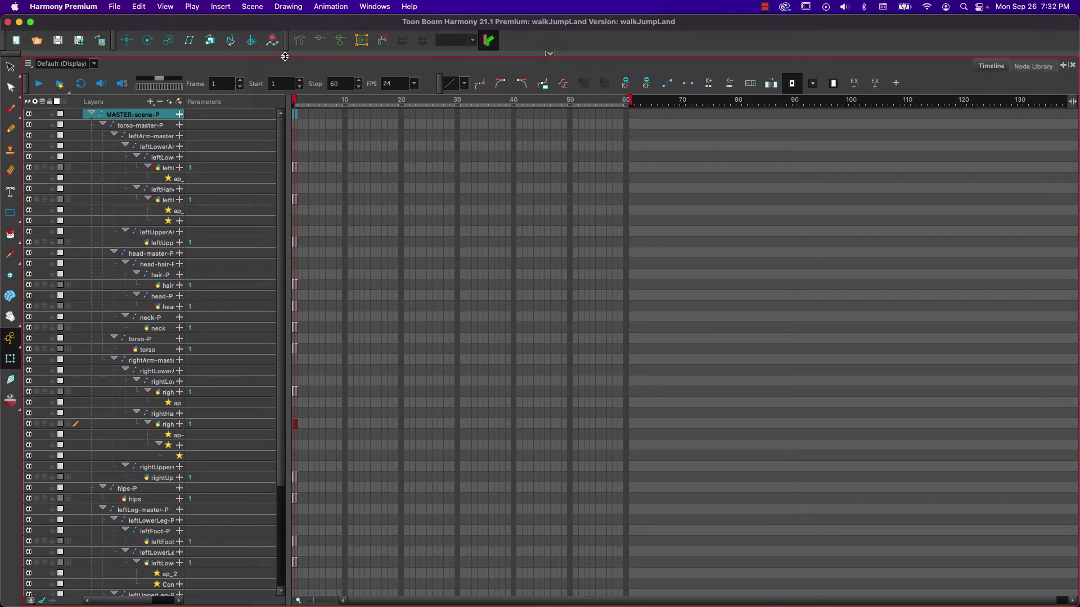
pyautogui.moveTo(285, 57); pyautogui.dragTo(266, 458)
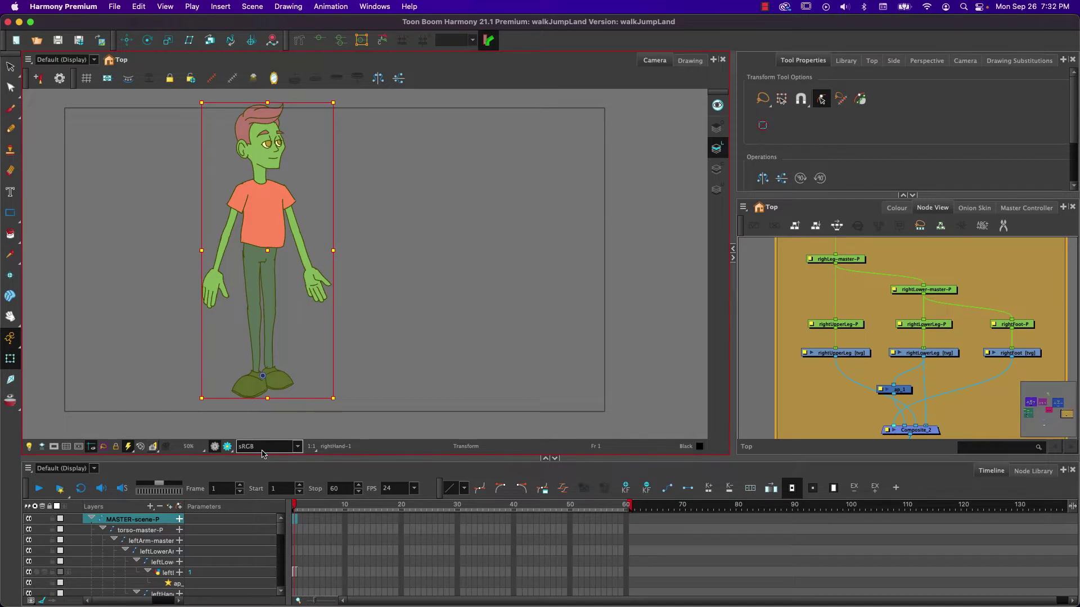
pyautogui.click(89, 519)
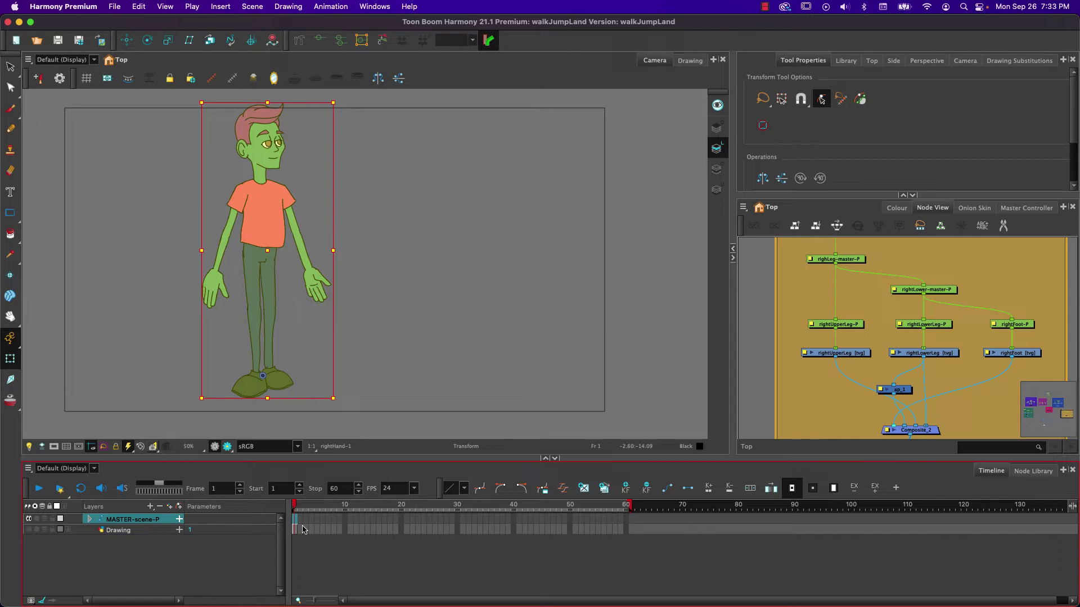
# Show the rough sketch on the Drawing layer and switch MASTER-scene-P off and on to compare it with the rig, leaving the rig hidden.
pyautogui.click(29, 530)
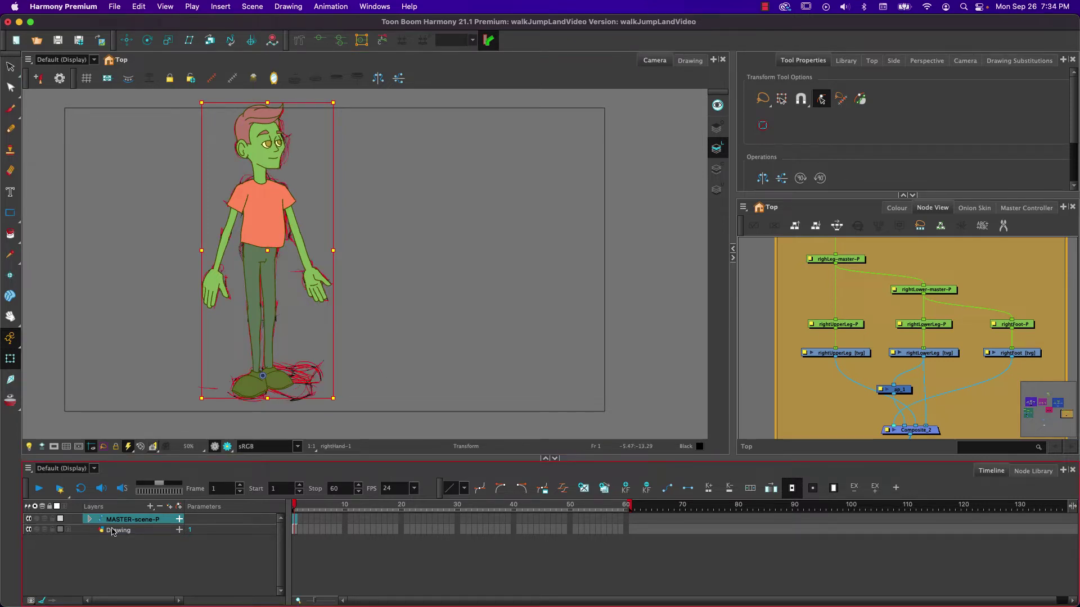
pyautogui.click(29, 519)
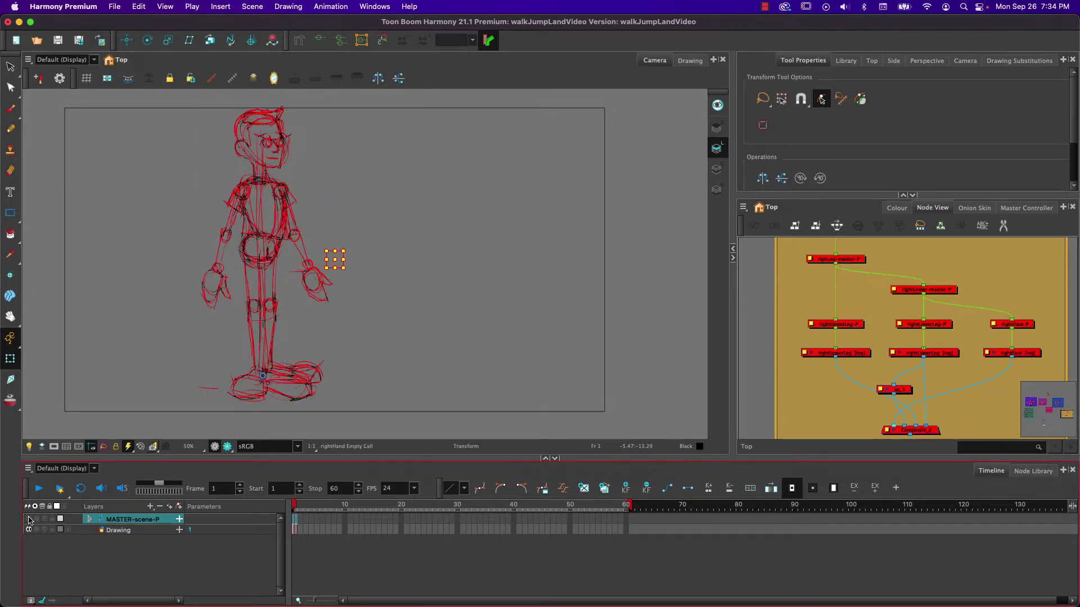
pyautogui.click(29, 519)
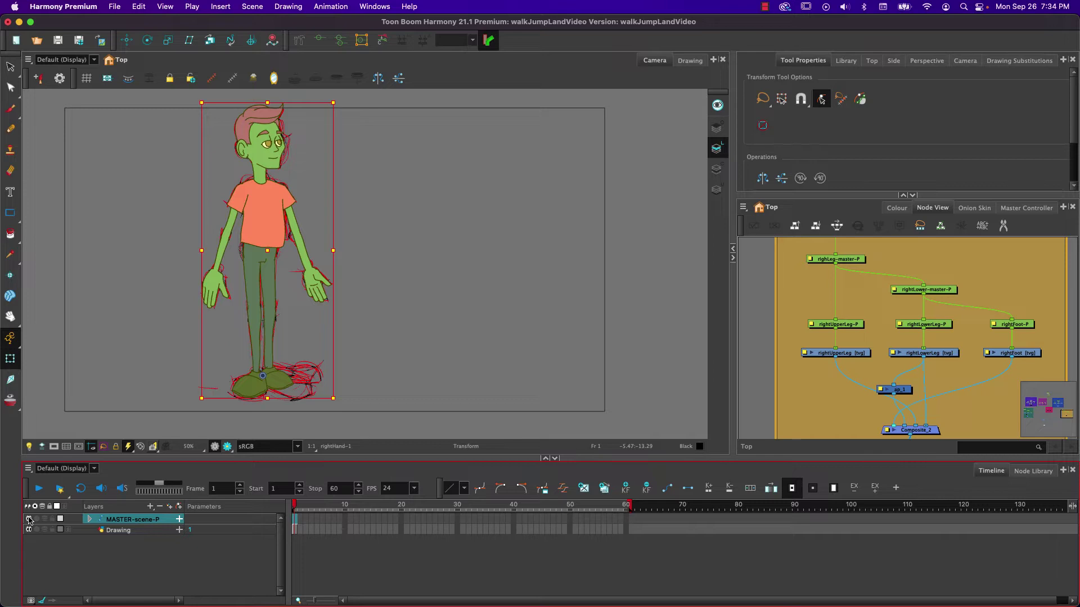
pyautogui.click(29, 519)
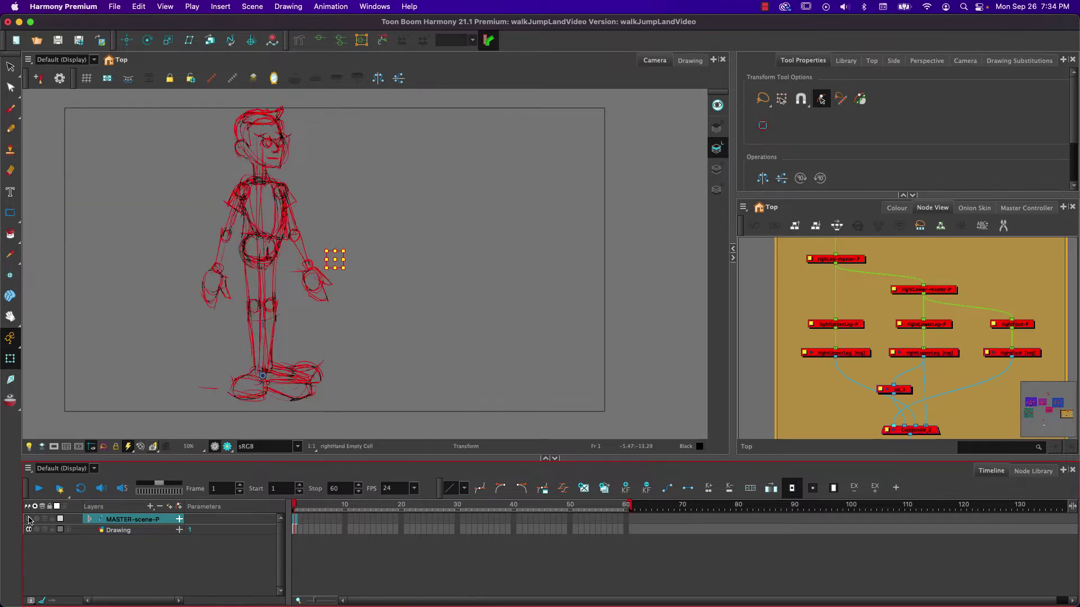
# Examine the sketch's hips, joints and feet up close, show MASTER-scene-P again, and clear the selection.
pyautogui.scroll(5, 267, 260)
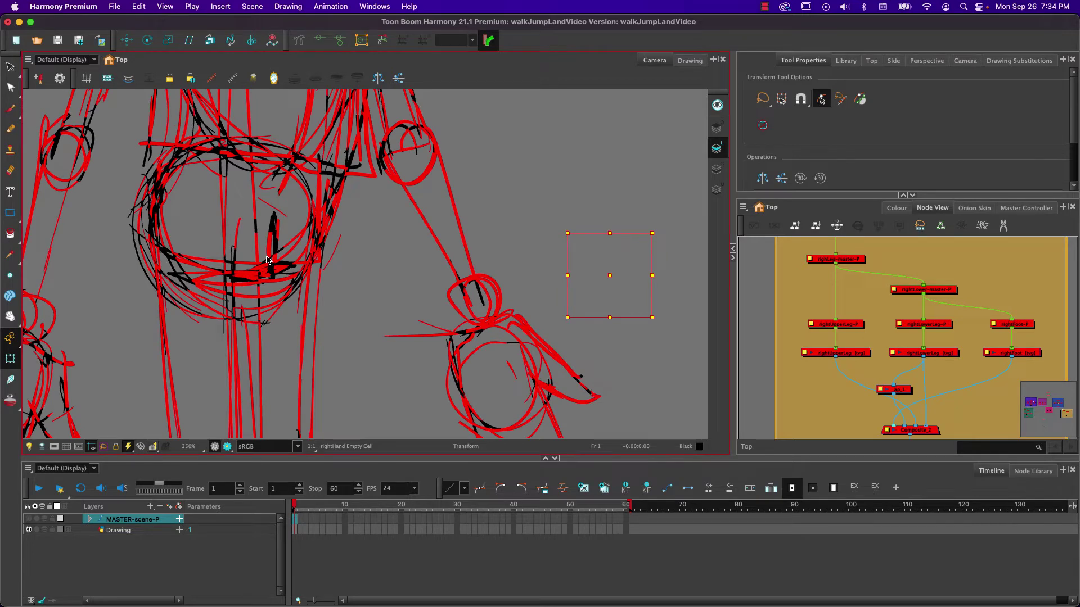
pyautogui.scroll(-3, 267, 260)
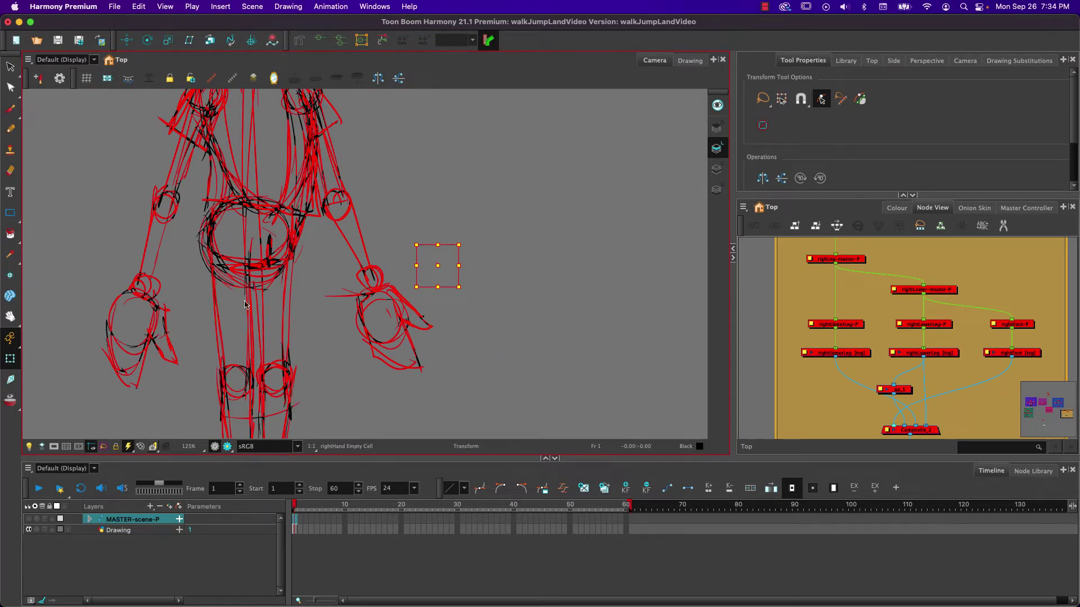
pyautogui.scroll(-2, 259, 284)
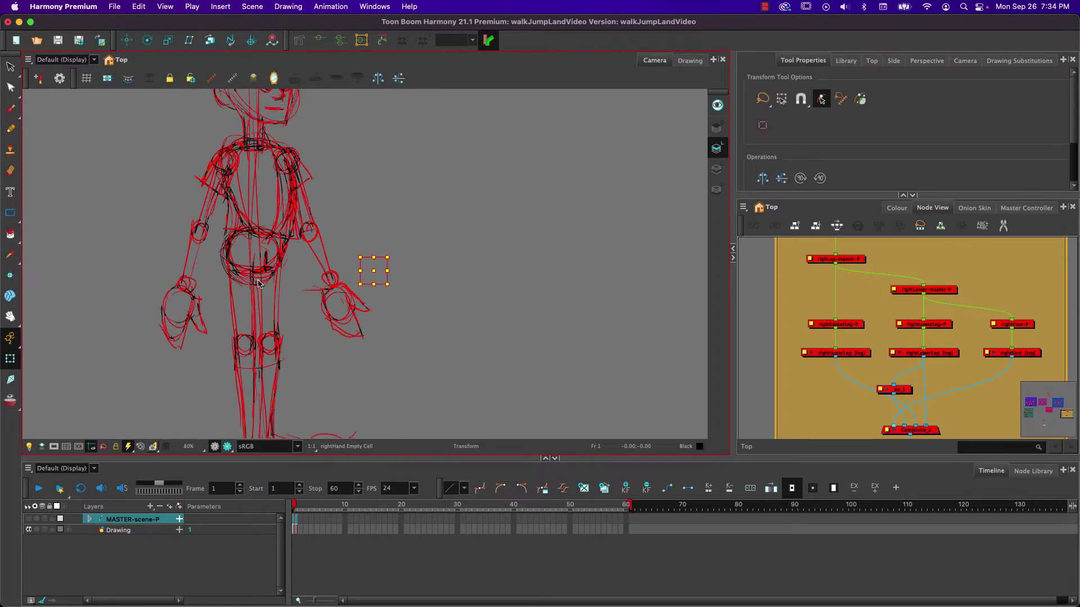
pyautogui.moveTo(275, 206)
pyautogui.mouseDown()
pyautogui.moveTo(293, 274)
pyautogui.moveTo(295, 191)
pyautogui.moveTo(265, 101)
pyautogui.moveTo(240, 296)
pyautogui.moveTo(288, 136)
pyautogui.moveTo(301, 212)
pyautogui.moveTo(287, 281)
pyautogui.moveTo(310, 175)
pyautogui.moveTo(299, 150)
pyautogui.moveTo(298, 163)
pyautogui.mouseUp()
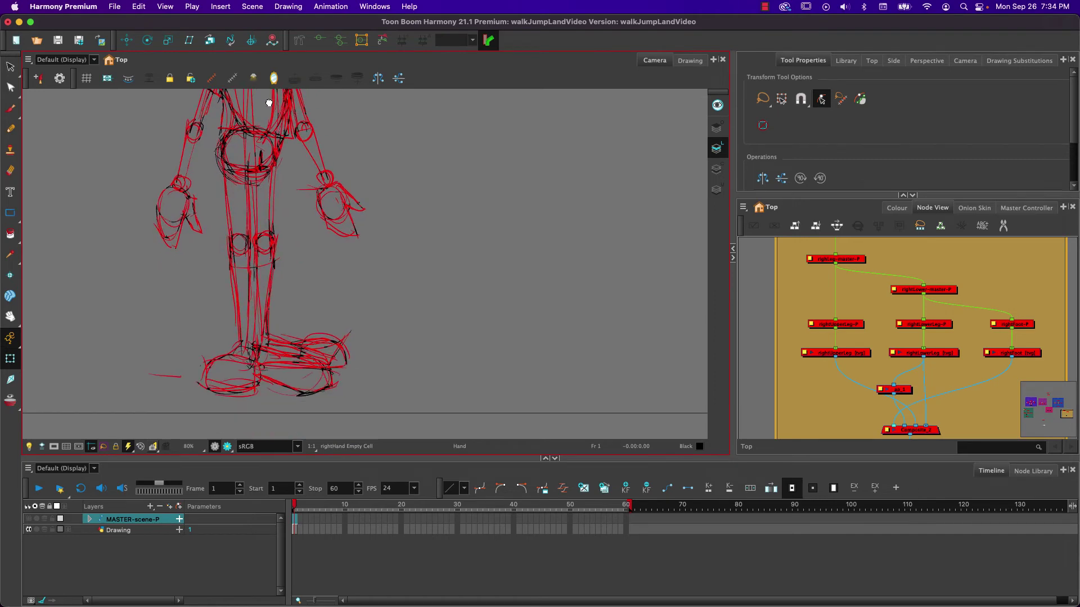
pyautogui.click(29, 519)
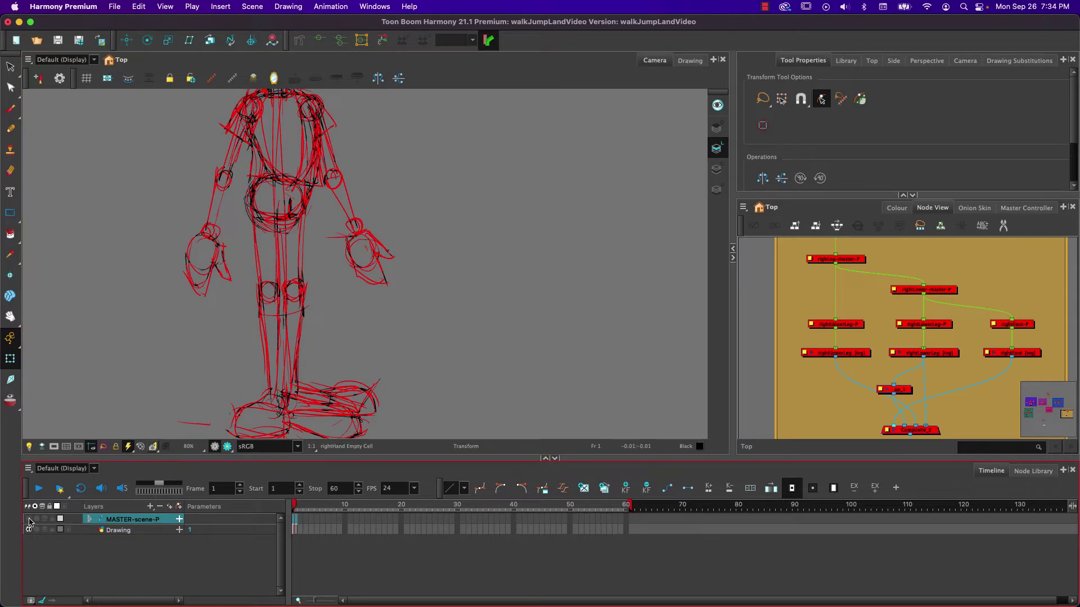
pyautogui.moveTo(205, 366)
pyautogui.mouseDown()
pyautogui.moveTo(205, 501)
pyautogui.moveTo(222, 398)
pyautogui.moveTo(208, 327)
pyautogui.moveTo(203, 502)
pyautogui.moveTo(232, 356)
pyautogui.moveTo(213, 361)
pyautogui.mouseUp()
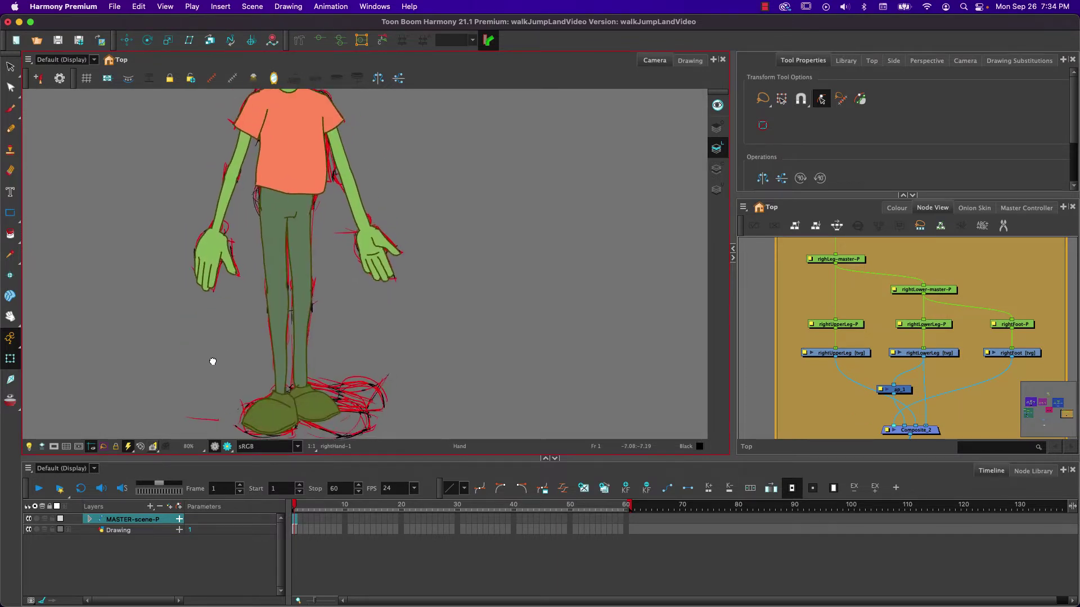
pyautogui.click(112, 567)
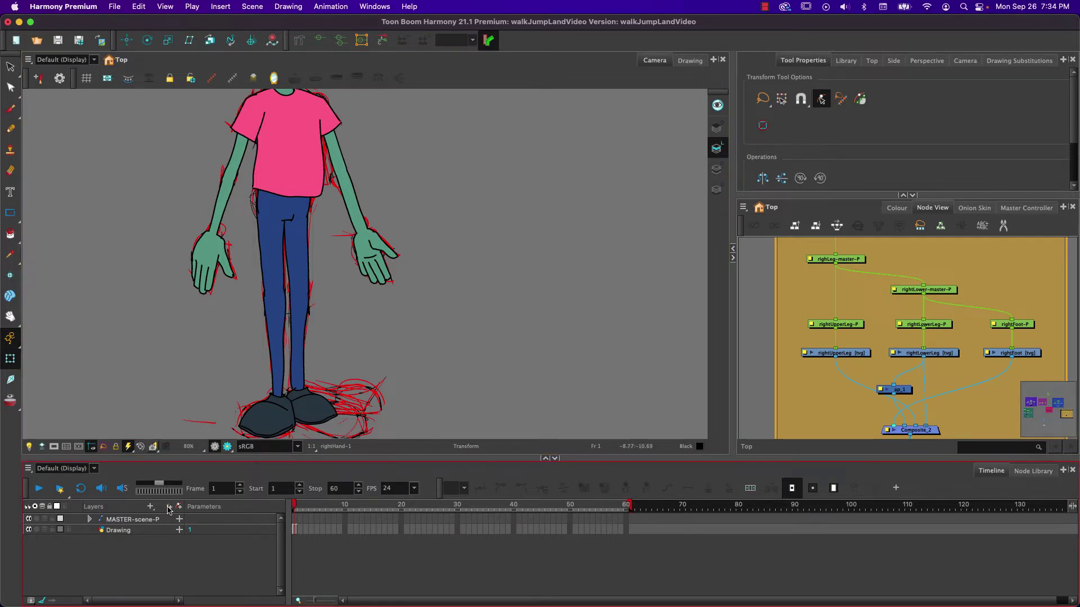
# Choose the Line tool and add a new vector drawing layer named ground.
pyautogui.scroll(-3, 249, 398)
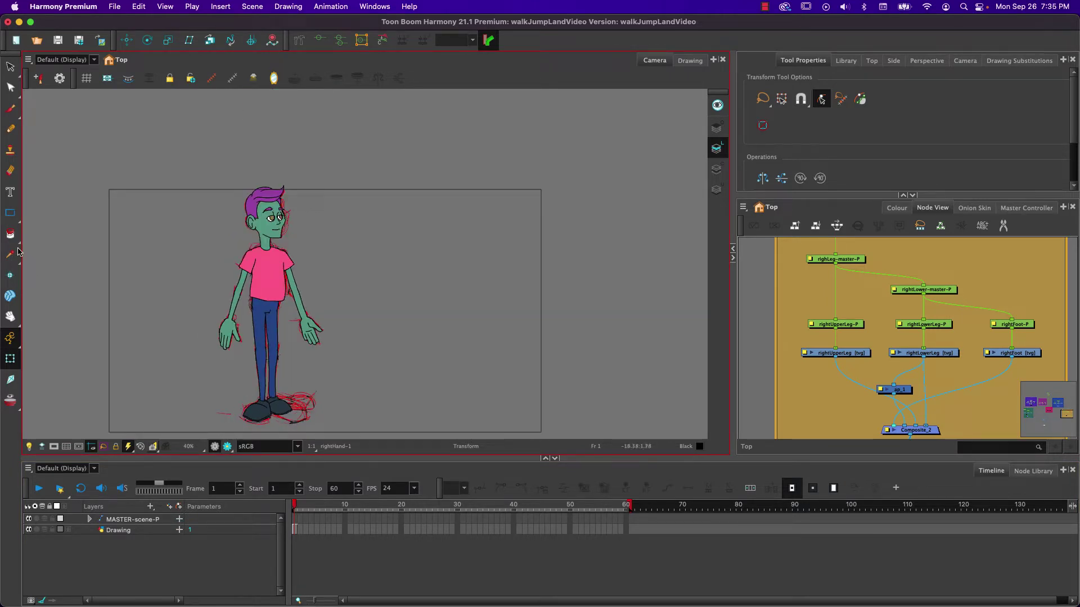
pyautogui.click(12, 216)
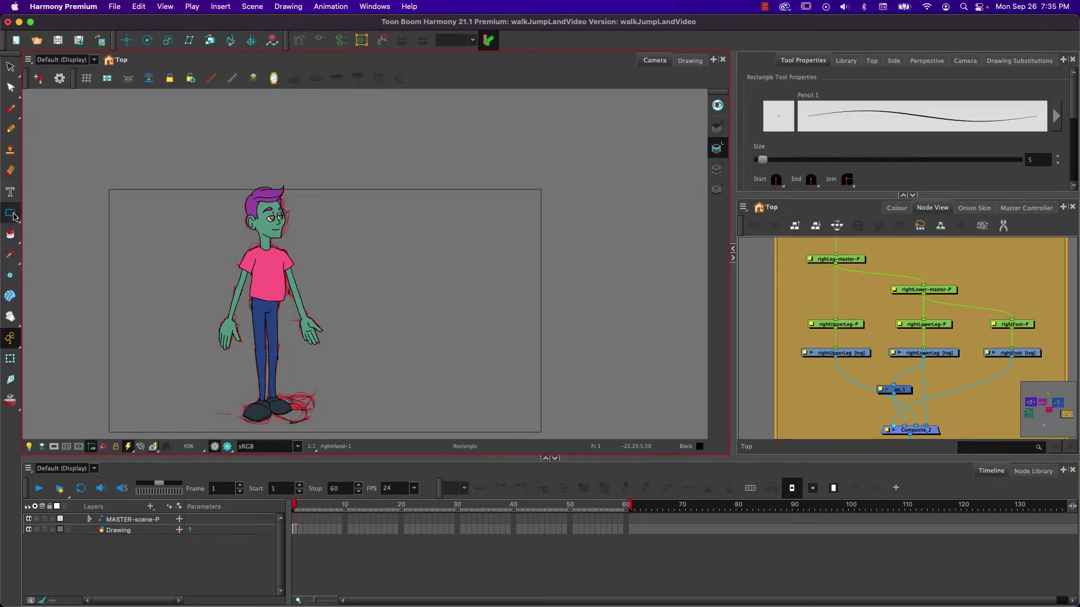
pyautogui.moveTo(12, 215); pyautogui.dragTo(39, 232)
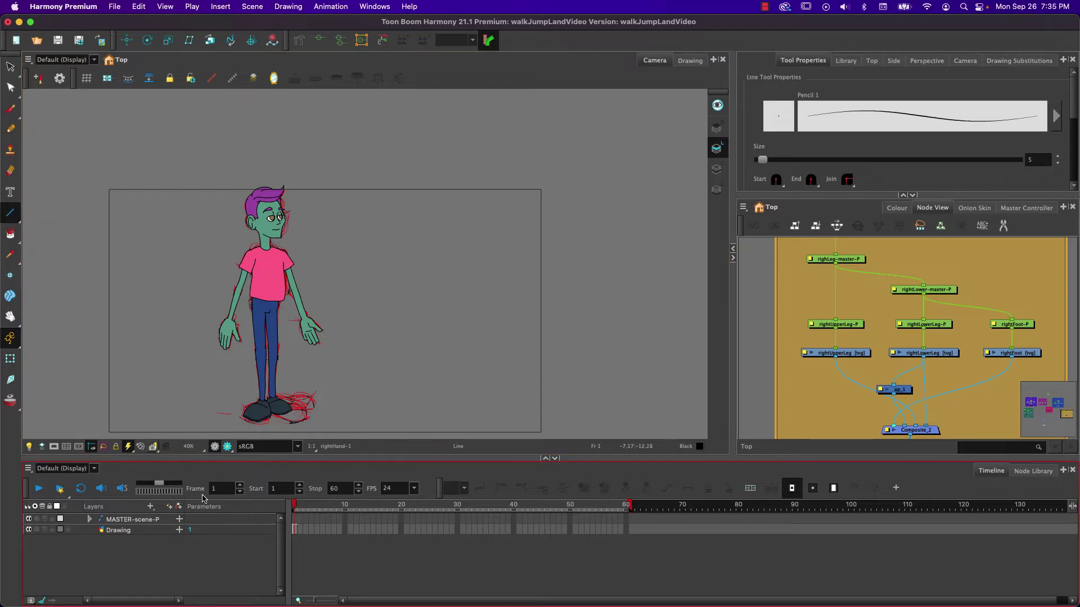
pyautogui.click(168, 508)
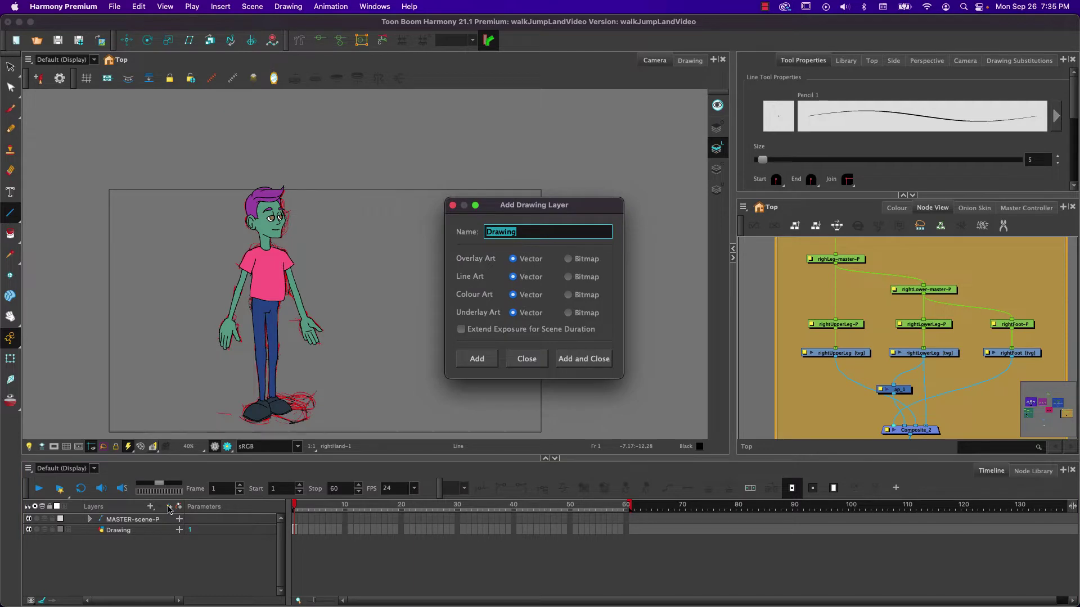
pyautogui.write('ground')
pyautogui.press('Return')
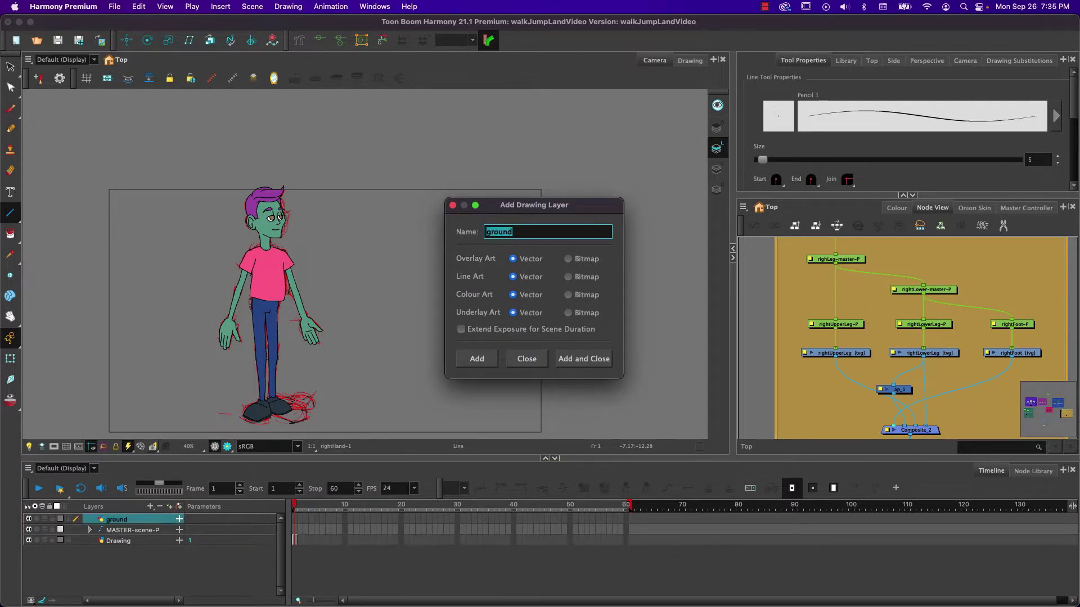
pyautogui.click(527, 360)
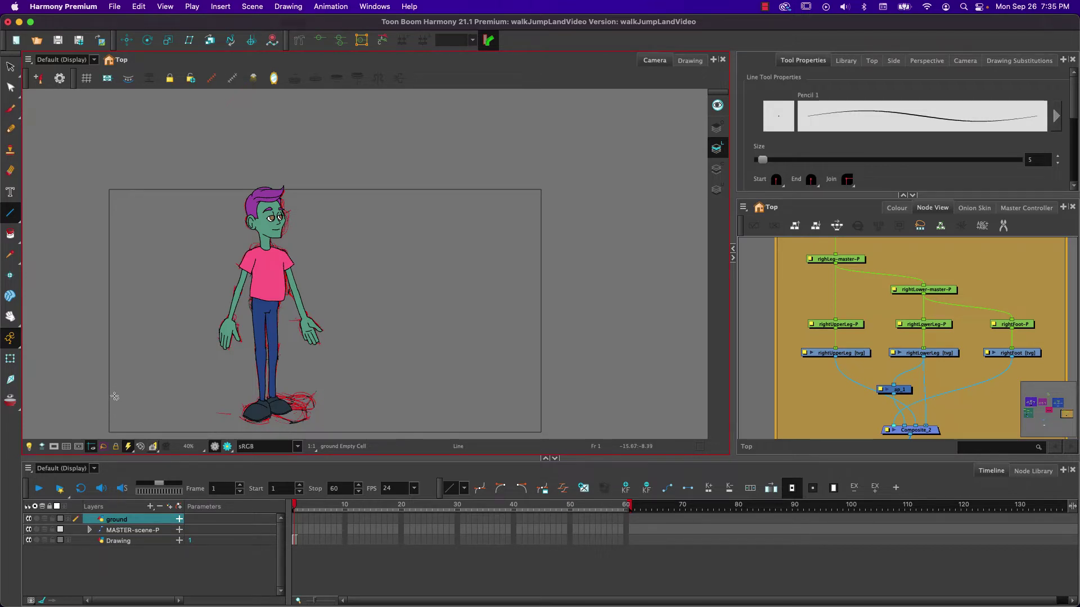
# Draw a nearly horizontal ground line across the camera frame at ankle height and move the ground layer below MASTER-scene-P.
pyautogui.moveTo(114, 397); pyautogui.dragTo(533, 395)
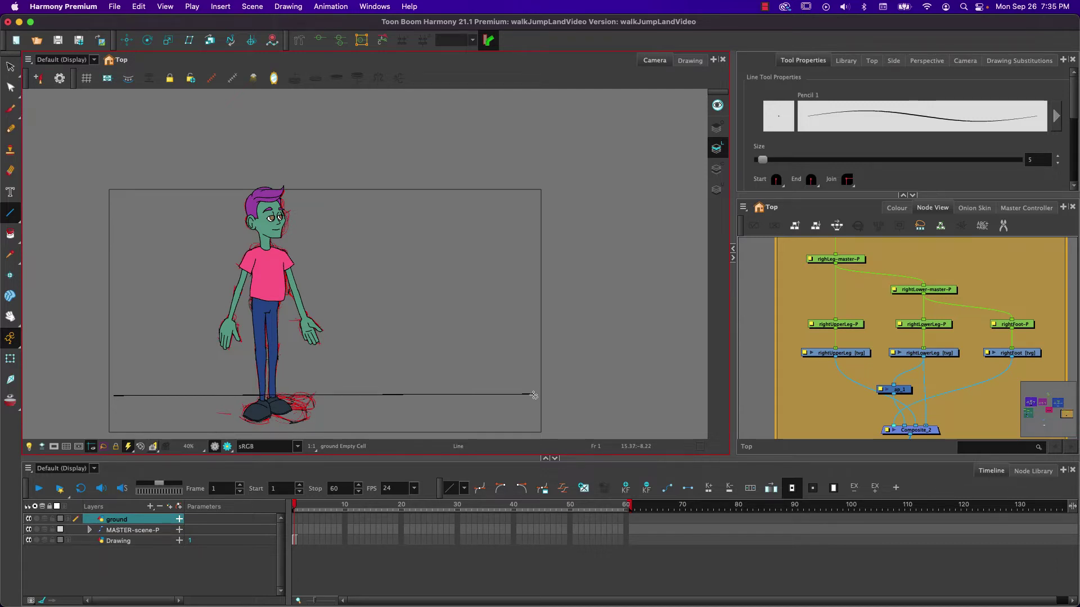
pyautogui.moveTo(533, 395); pyautogui.dragTo(534, 395)
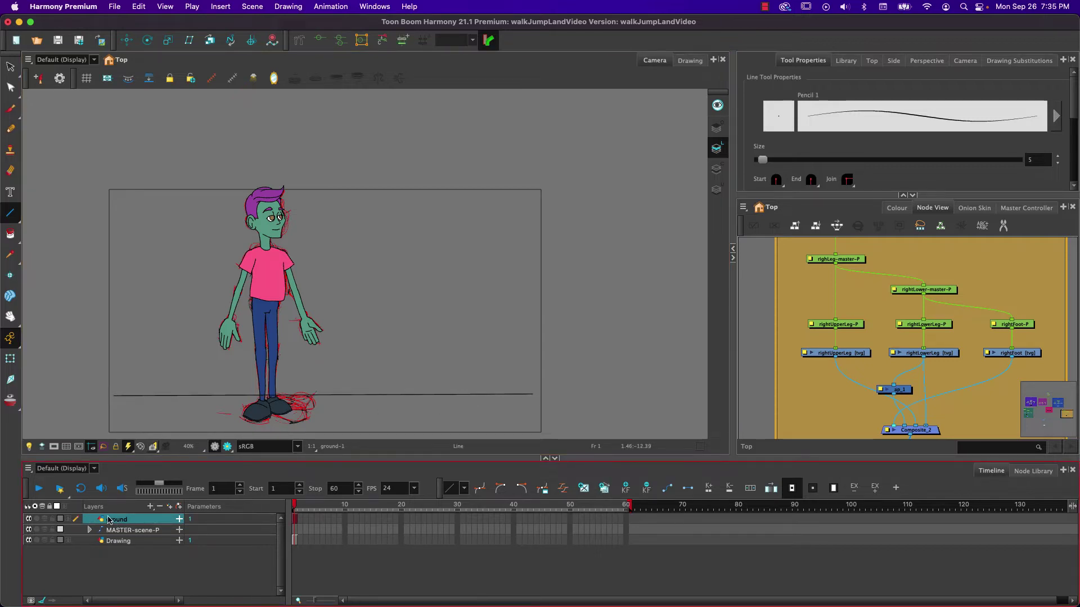
pyautogui.moveTo(108, 519); pyautogui.dragTo(101, 539)
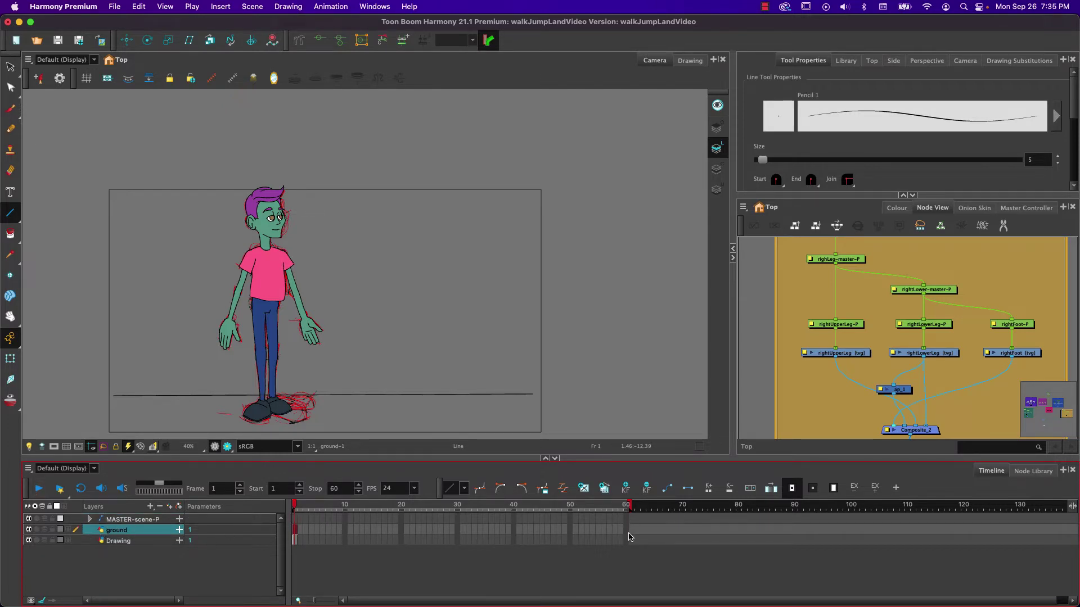
# Lengthen the scene to 122 frames and extend the exposure of the ground and MASTER-scene-P layers to frame 122.
pyautogui.moveTo(627, 505); pyautogui.dragTo(979, 495)
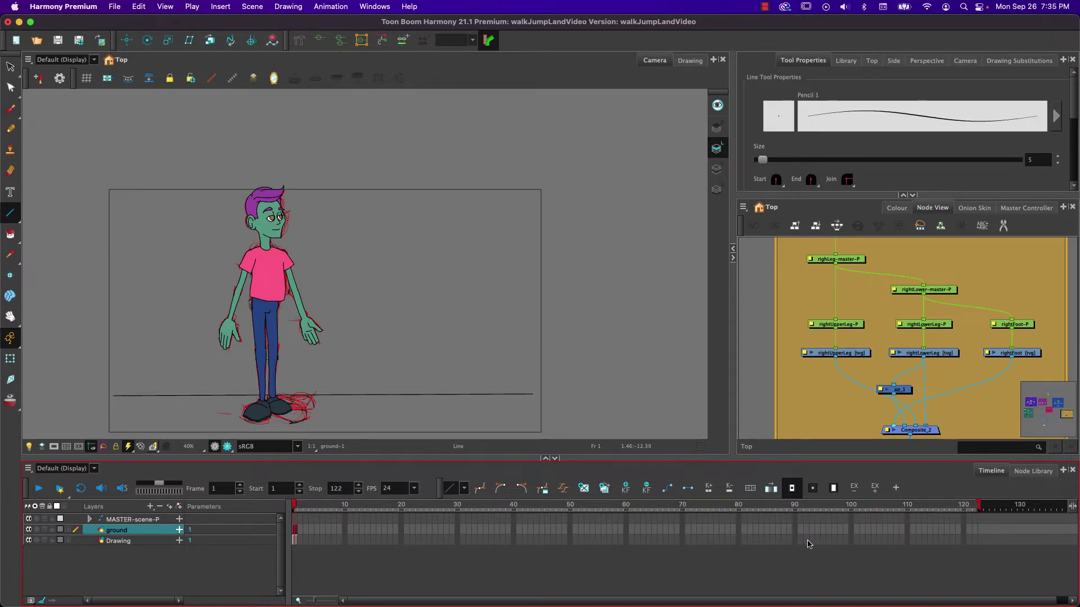
pyautogui.click(977, 532)
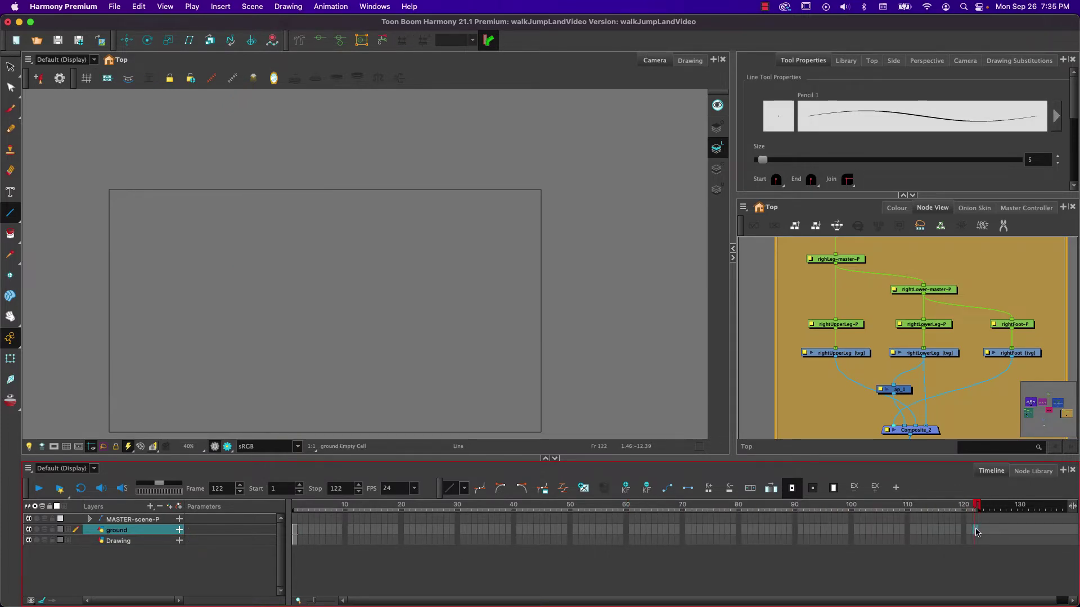
pyautogui.press('F5')
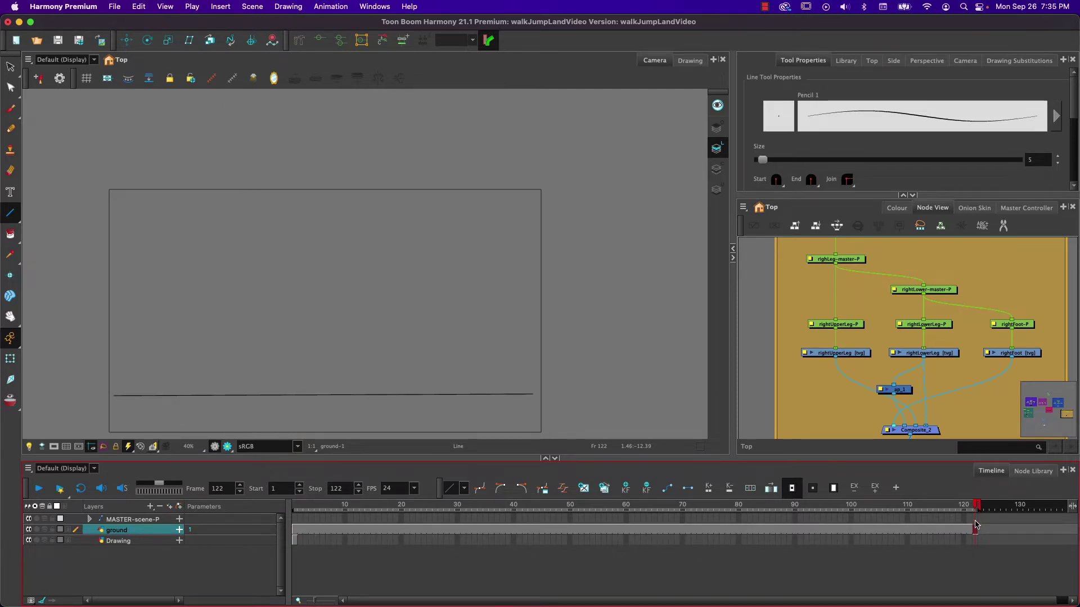
pyautogui.click(975, 521)
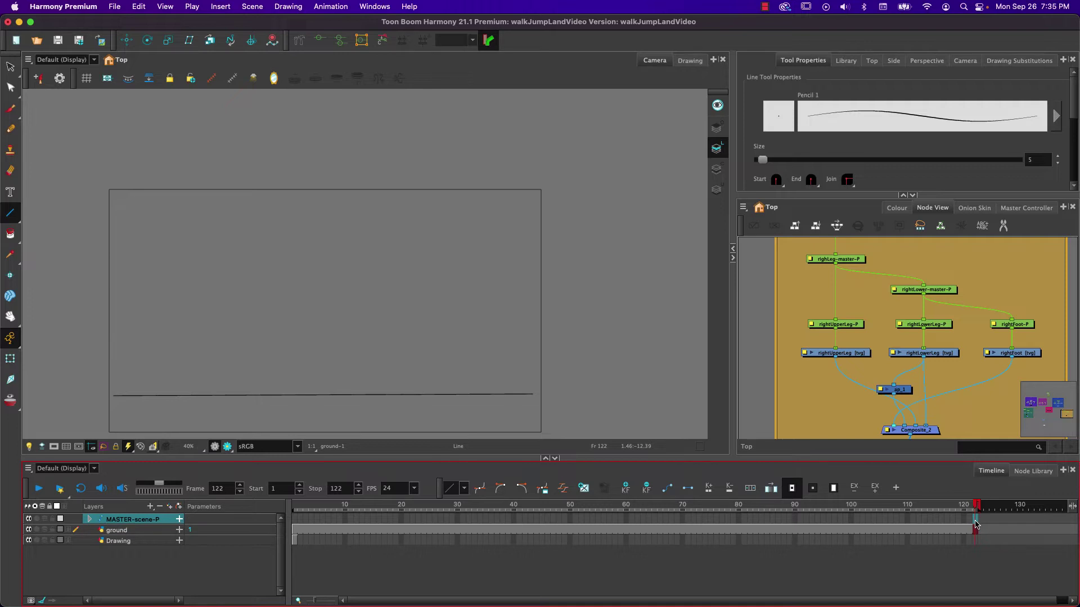
pyautogui.press('F5')
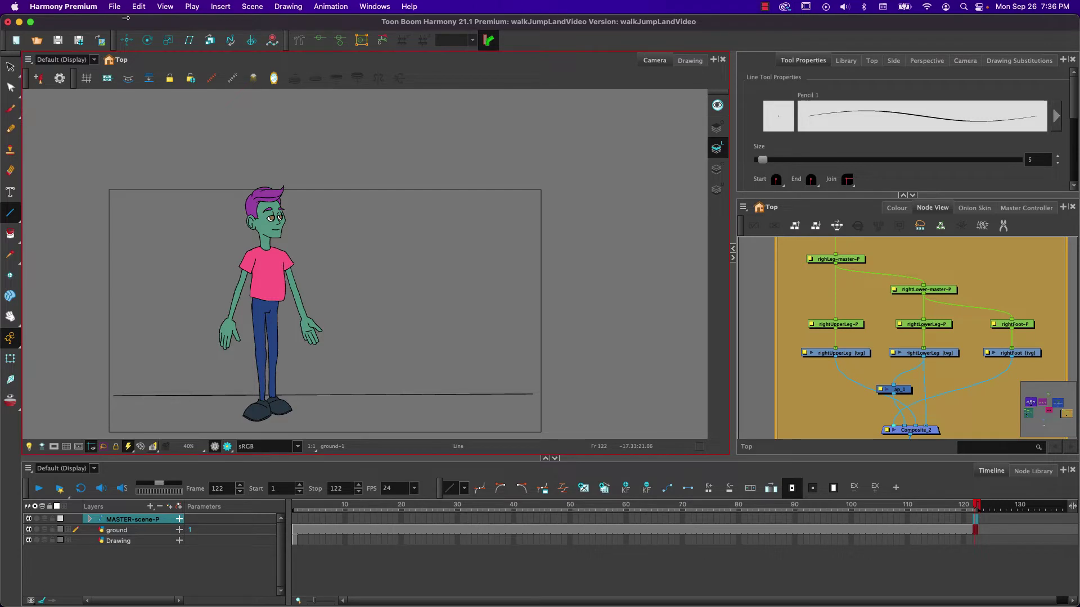
# Activate the Transform tool with peg selection, select the torso's peg, and step up its parents to MASTER-scene-P.
pyautogui.click(10, 359)
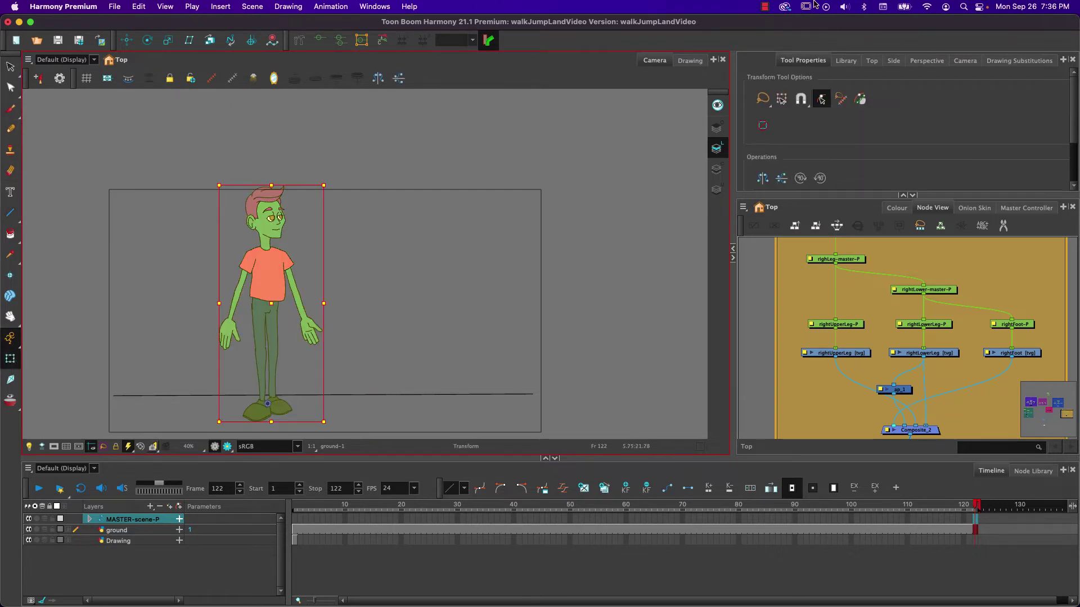
pyautogui.click(821, 100)
pyautogui.click(179, 255)
pyautogui.click(276, 268)
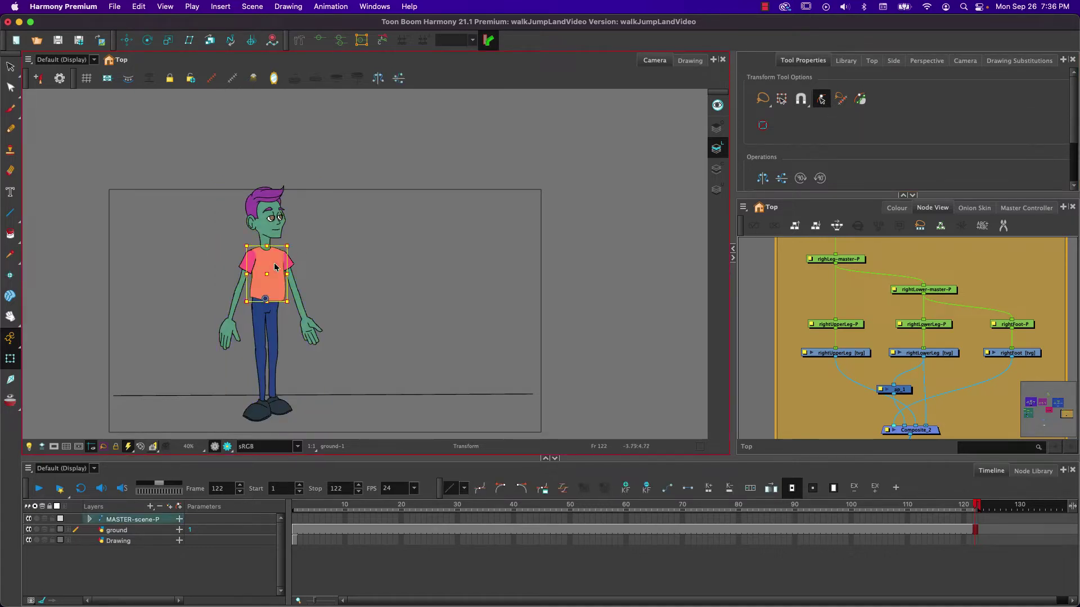
pyautogui.press('b')
pyautogui.press('b')
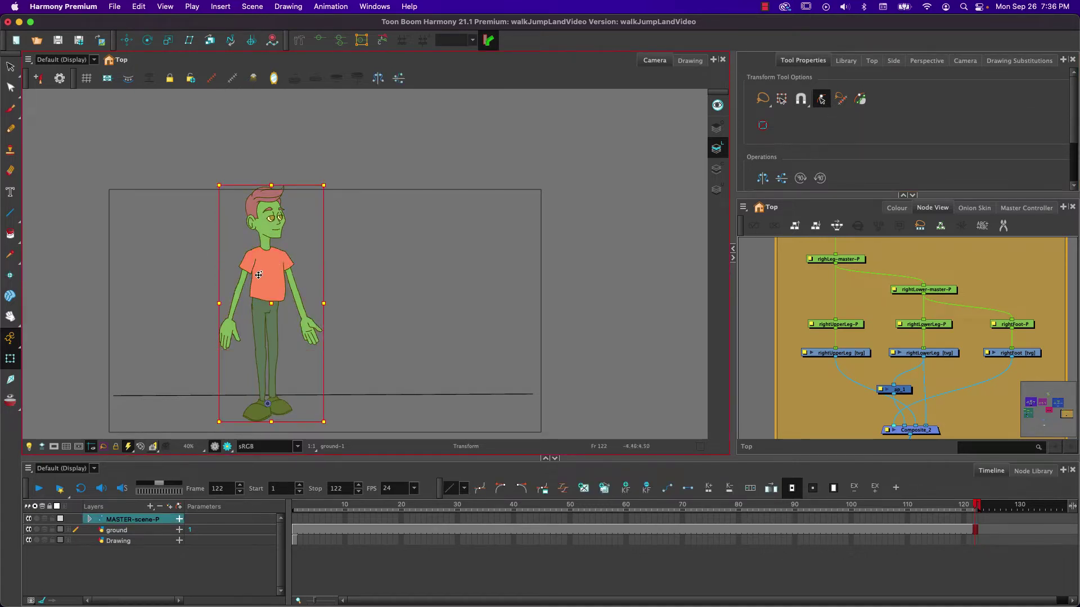
# Select frame 1 of MASTER-scene-P, and hide and lock the Drawing layer.
pyautogui.click(297, 522)
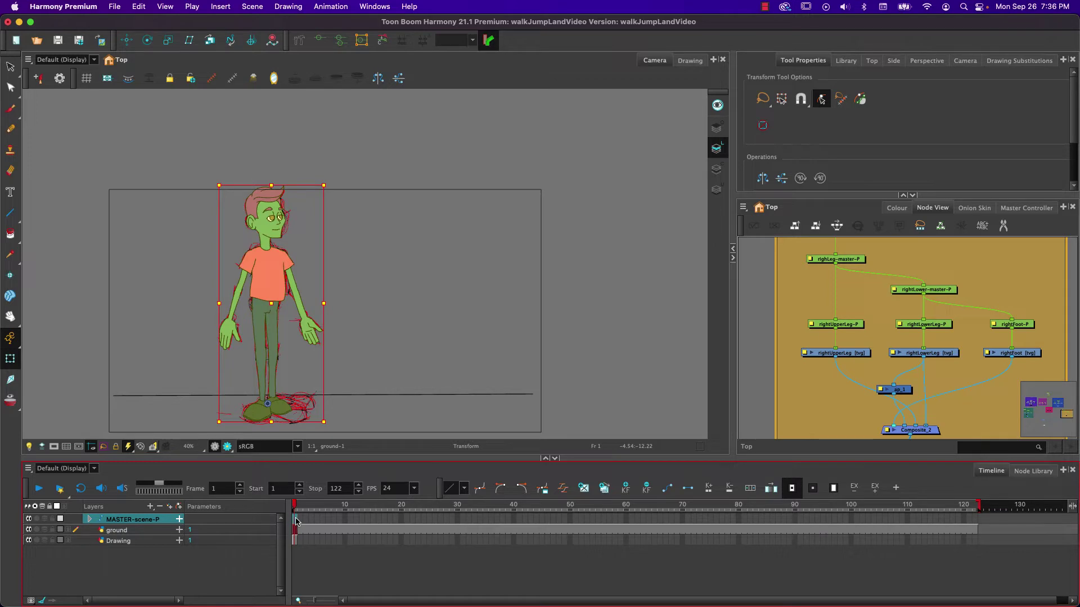
pyautogui.click(305, 557)
pyautogui.click(296, 522)
pyautogui.click(29, 541)
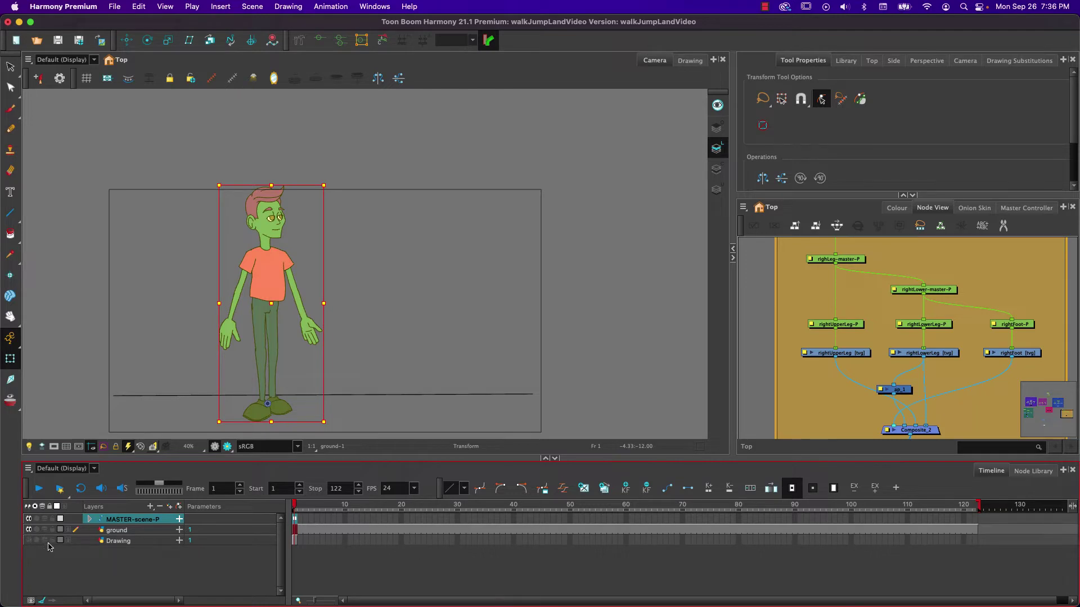
pyautogui.click(52, 541)
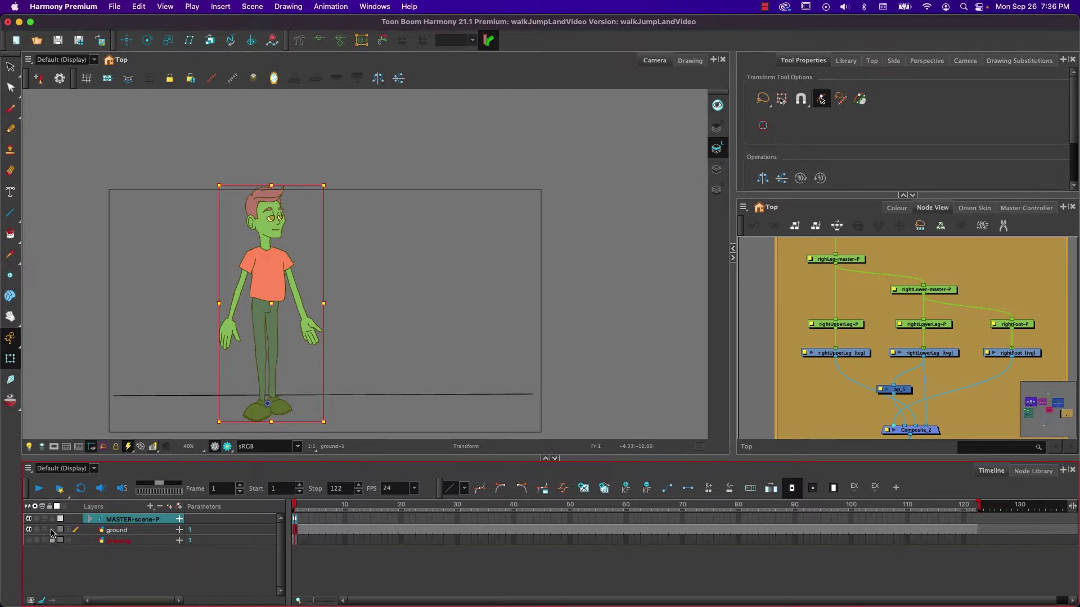
# Lock the ground layer, scale the character to about half size, and stand it on the line near the camera frame's left edge.
pyautogui.click(52, 530)
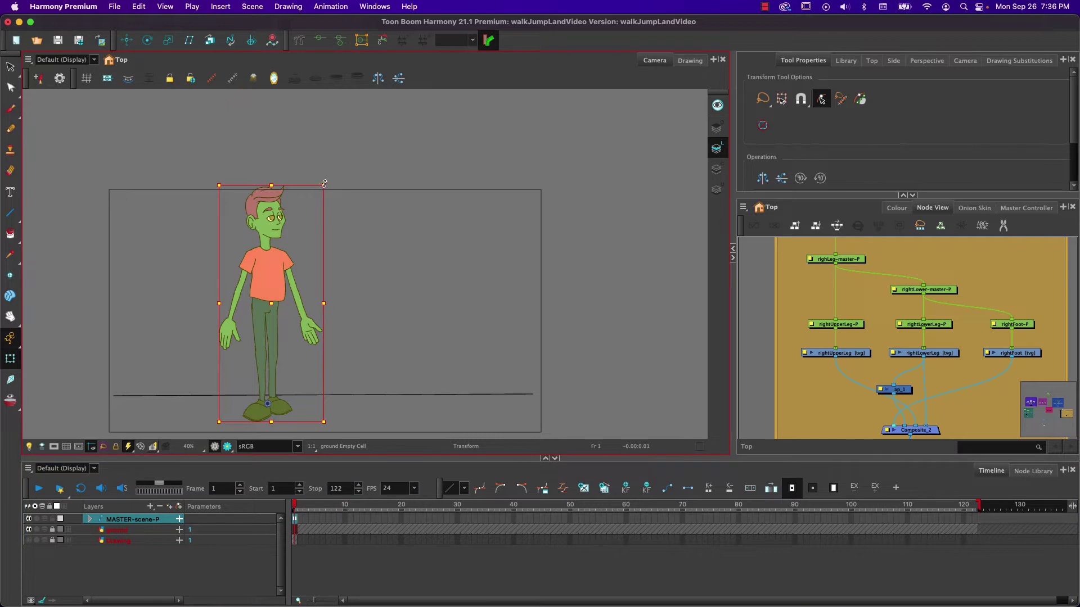
pyautogui.moveTo(324, 183); pyautogui.dragTo(307, 204)
pyautogui.moveTo(286, 210); pyautogui.dragTo(272, 297)
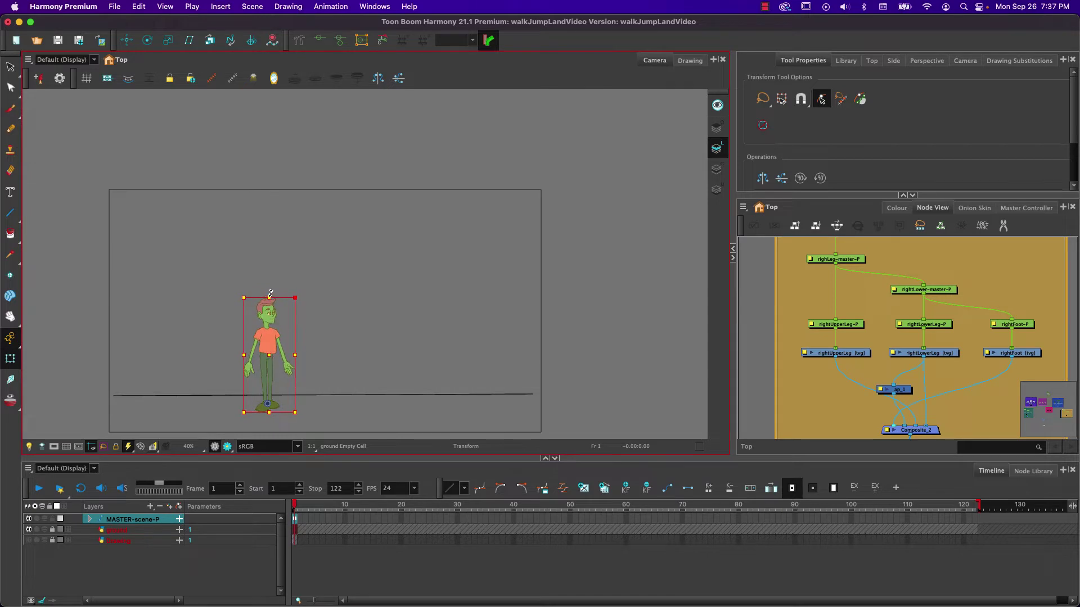
pyautogui.moveTo(268, 341); pyautogui.dragTo(208, 340)
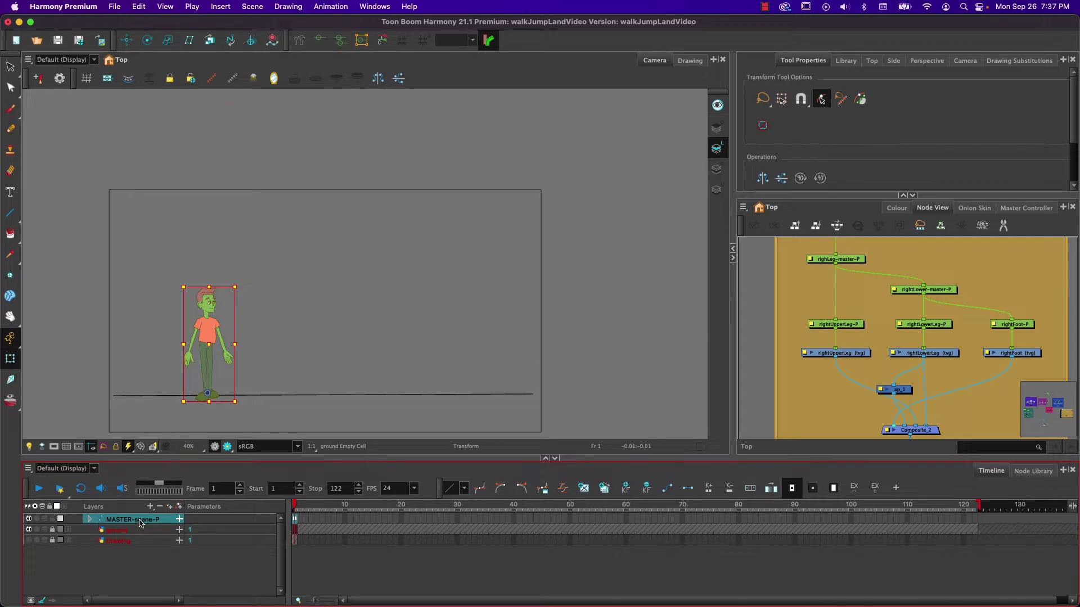
# Set keyframes on the MASTER-scene-P layer at frames 1 and 11 to hold the standing pose.
pyautogui.click(294, 519)
pyautogui.click(351, 524)
pyautogui.moveTo(296, 505); pyautogui.dragTo(351, 505)
pyautogui.click(348, 504)
pyautogui.moveTo(348, 504); pyautogui.dragTo(352, 504)
# Go to frame 21 and add a keyframe on the MASTER-scene-P layer.
pyautogui.moveTo(353, 504); pyautogui.dragTo(406, 503)
pyautogui.scroll(1, 211, 376)
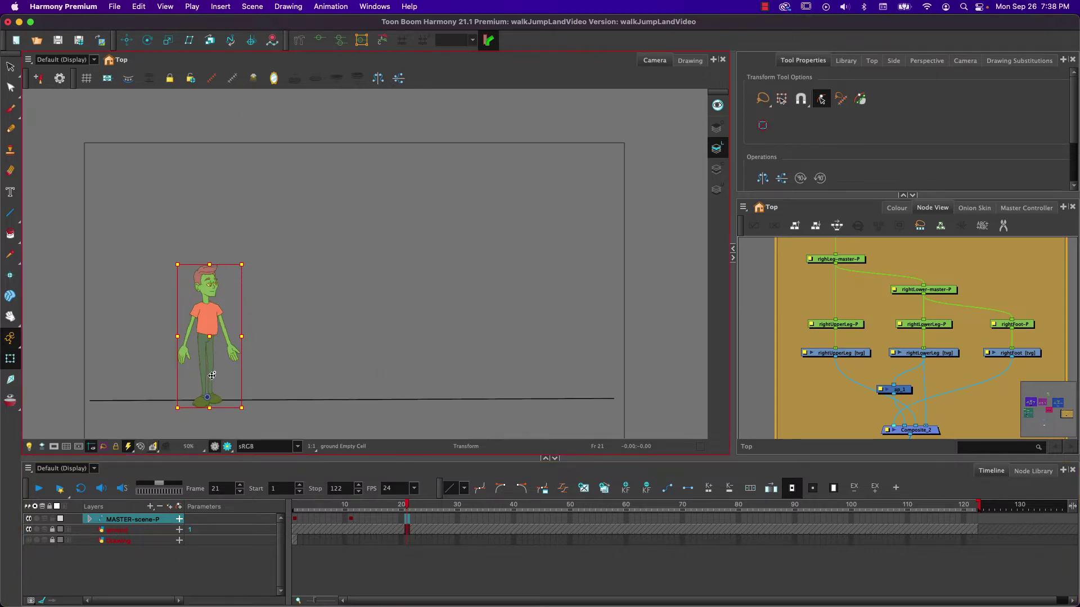
pyautogui.scroll(2, 212, 375)
pyautogui.press('space')
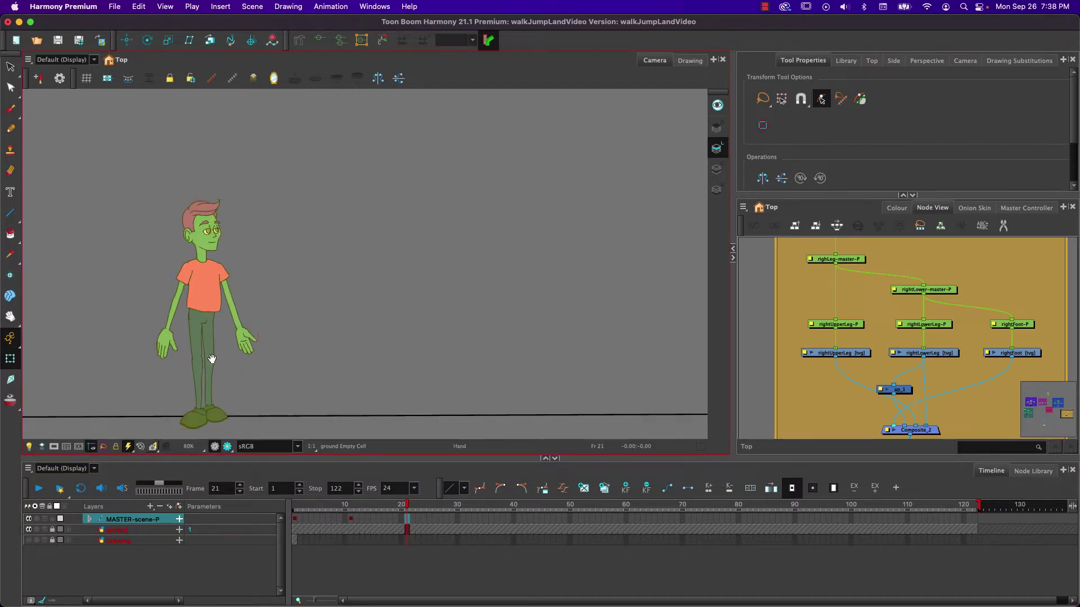
pyautogui.moveTo(212, 359); pyautogui.dragTo(365, 319)
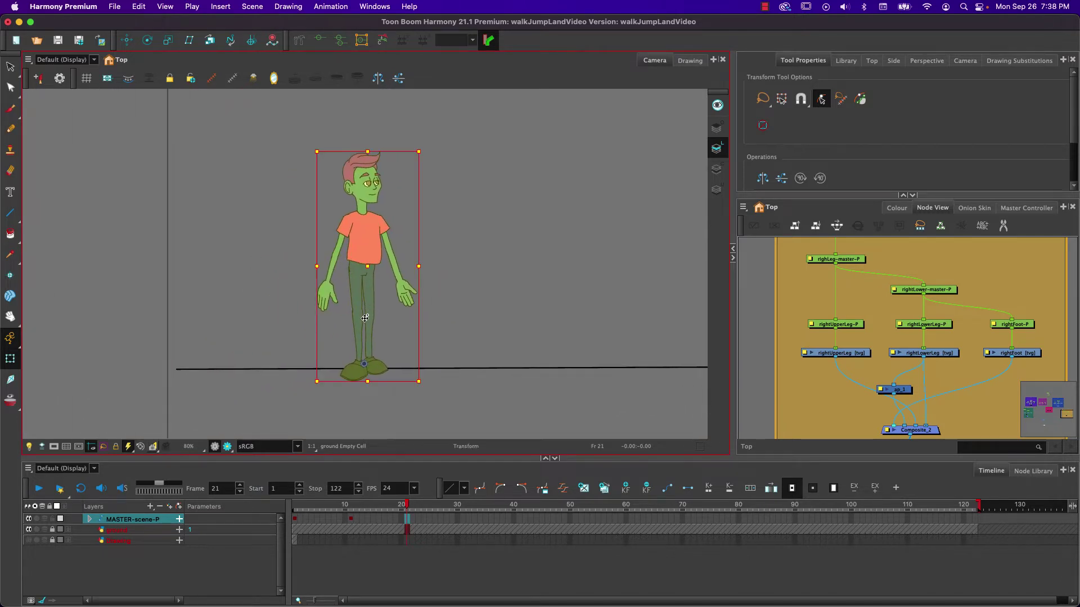
pyautogui.scroll(3, 365, 319)
pyautogui.scroll(-2, 386, 315)
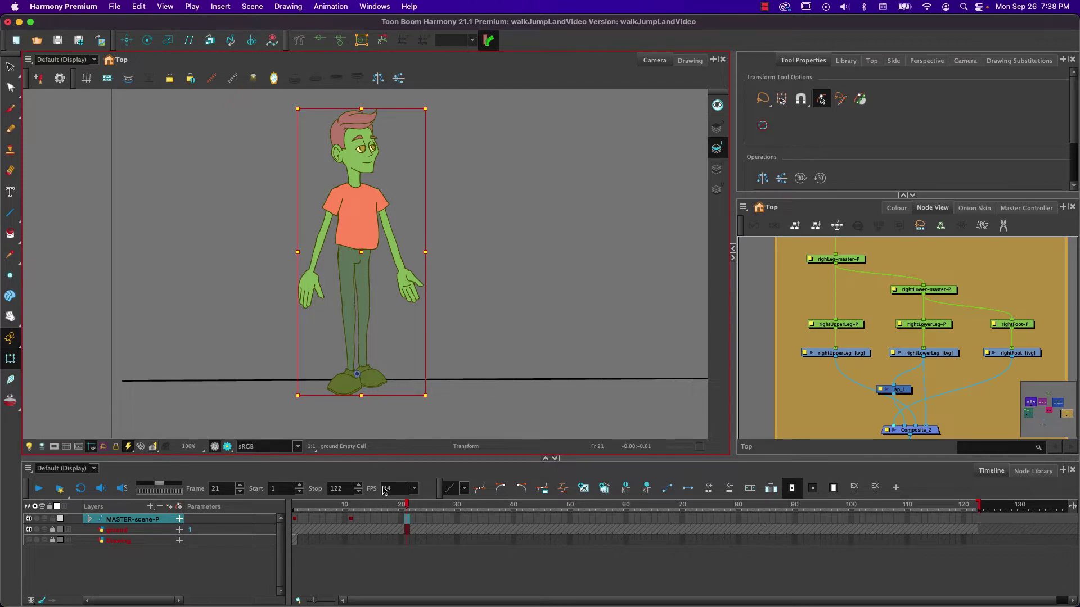
pyautogui.click(408, 524)
# Rotate the whole right leg forward from the hip and fold its lower leg back at the knee.
pyautogui.click(274, 328)
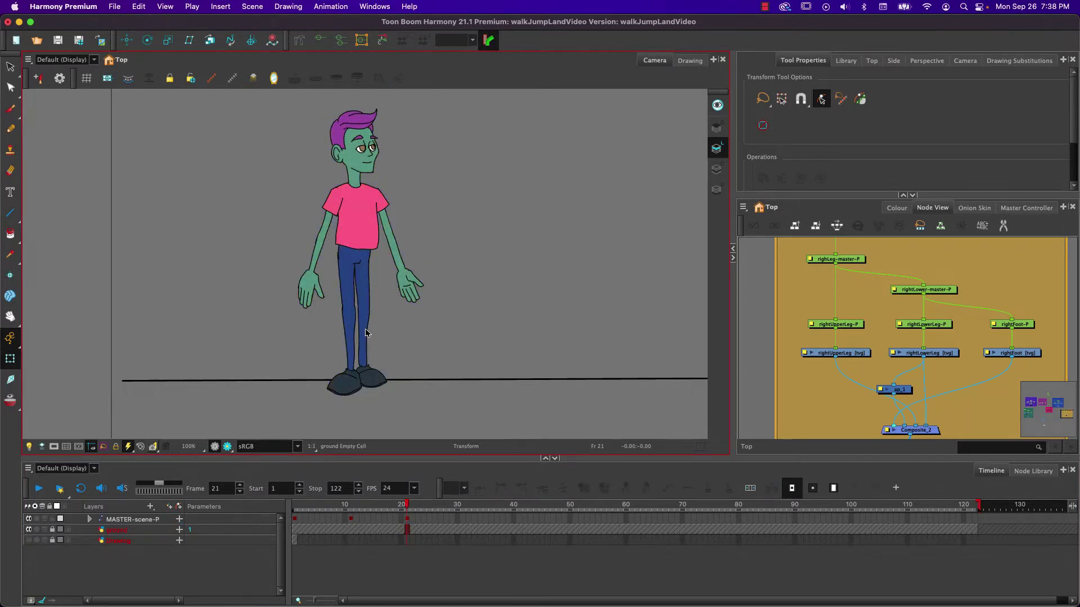
pyautogui.click(362, 292)
pyautogui.press('b')
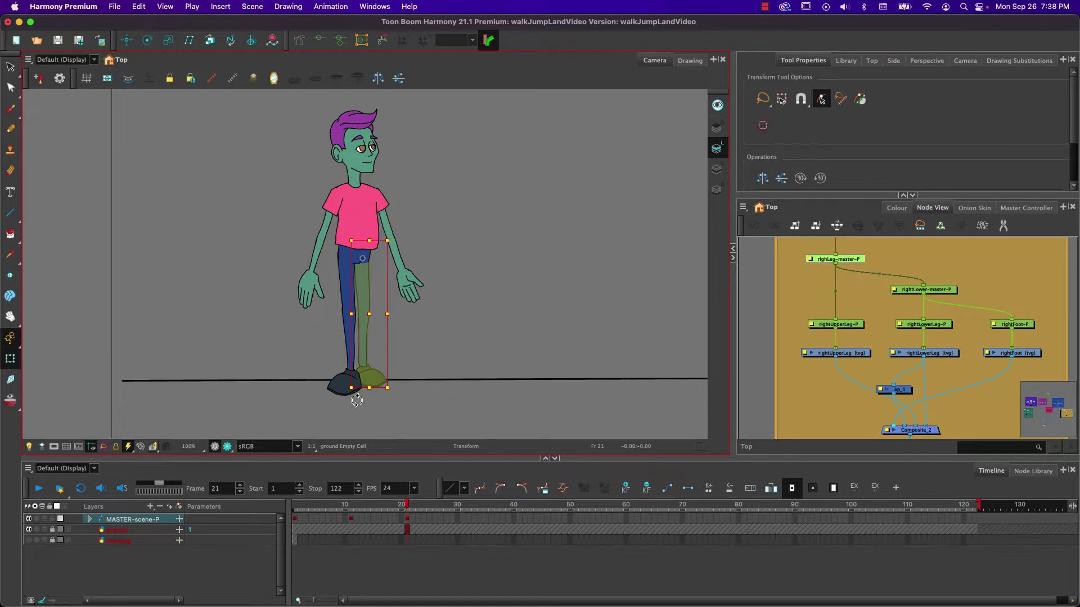
pyautogui.moveTo(346, 392); pyautogui.dragTo(433, 359)
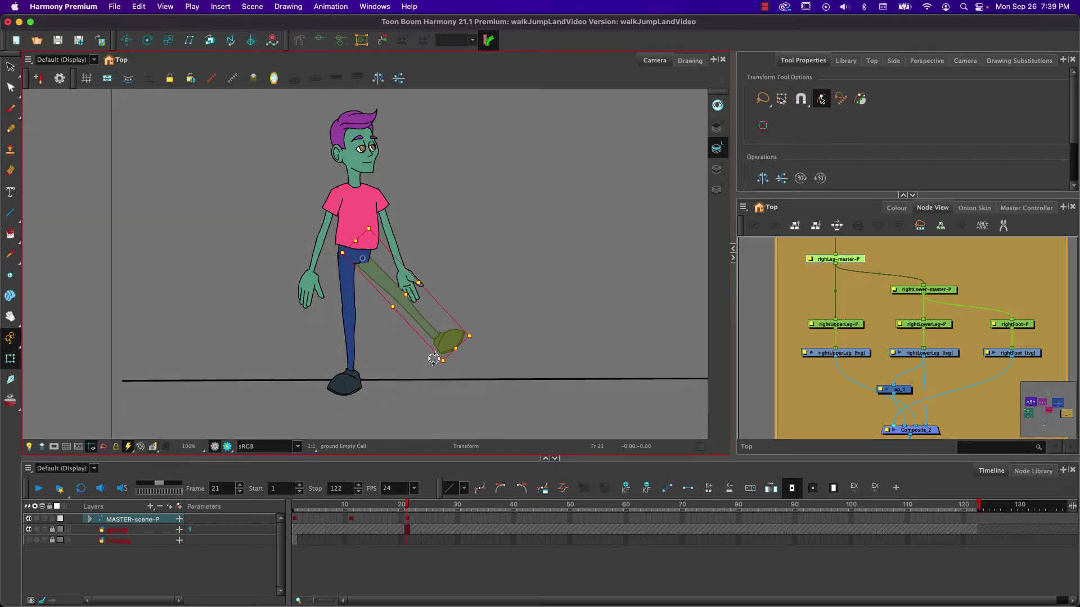
pyautogui.click(419, 322)
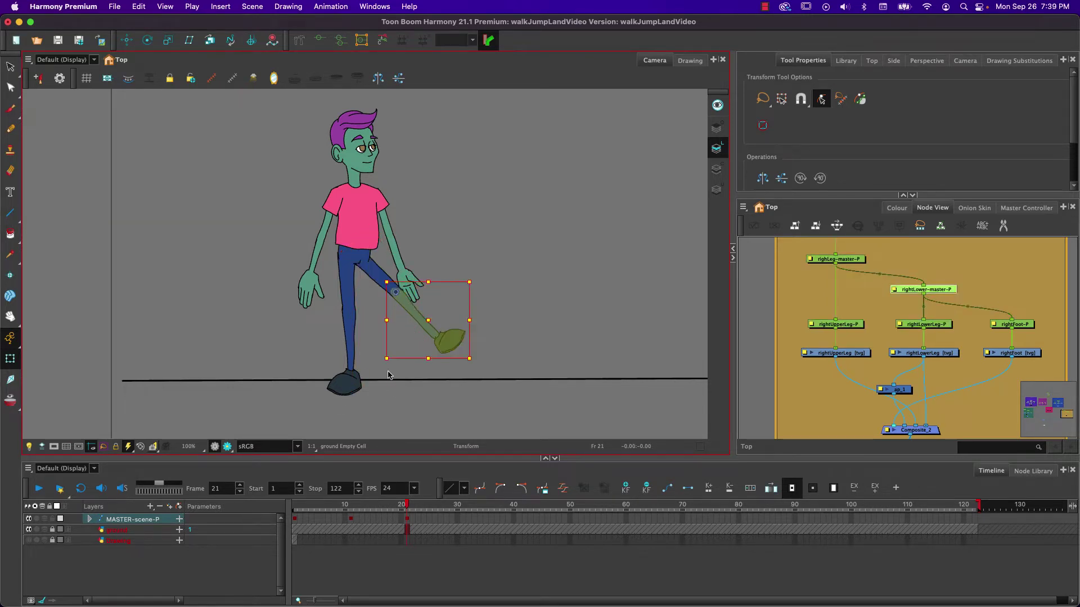
pyautogui.moveTo(378, 366); pyautogui.dragTo(348, 314)
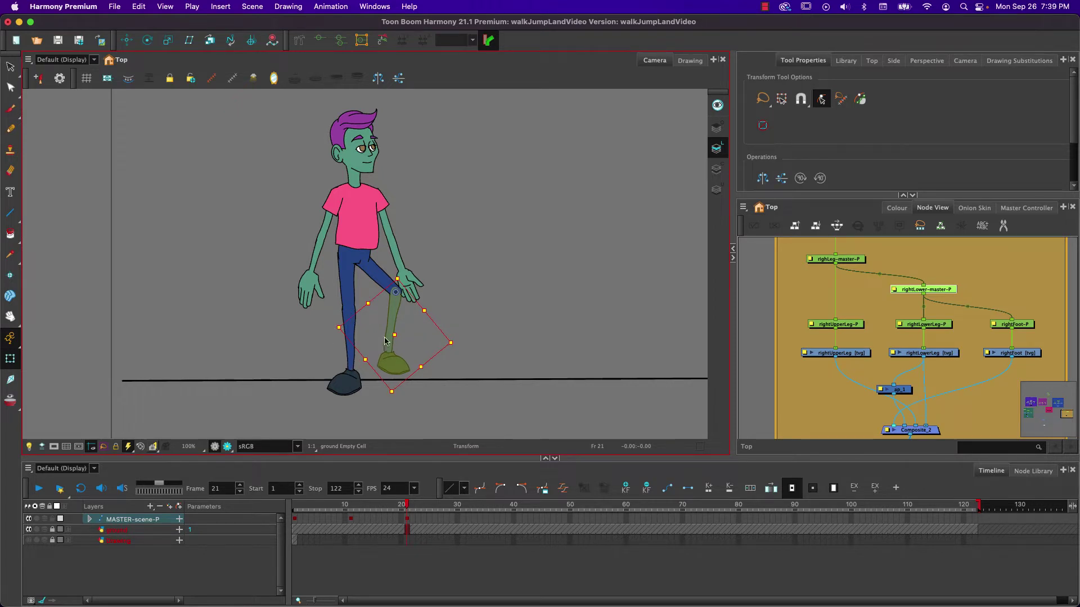
pyautogui.moveTo(330, 332); pyautogui.dragTo(315, 295)
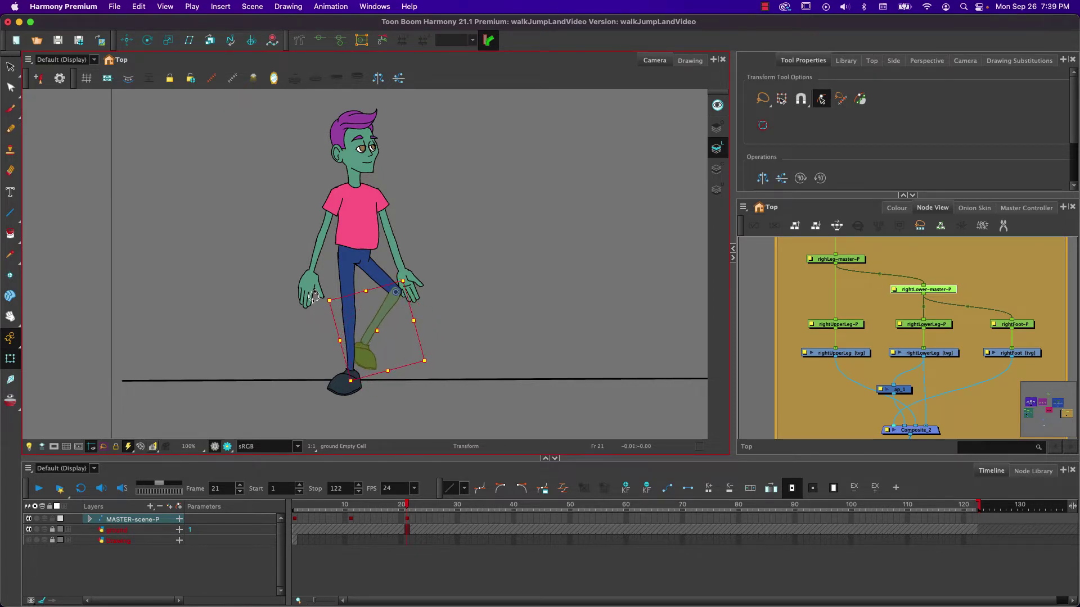
# Raise the bent right leg further forward from the hip and level its foot.
pyautogui.click(370, 276)
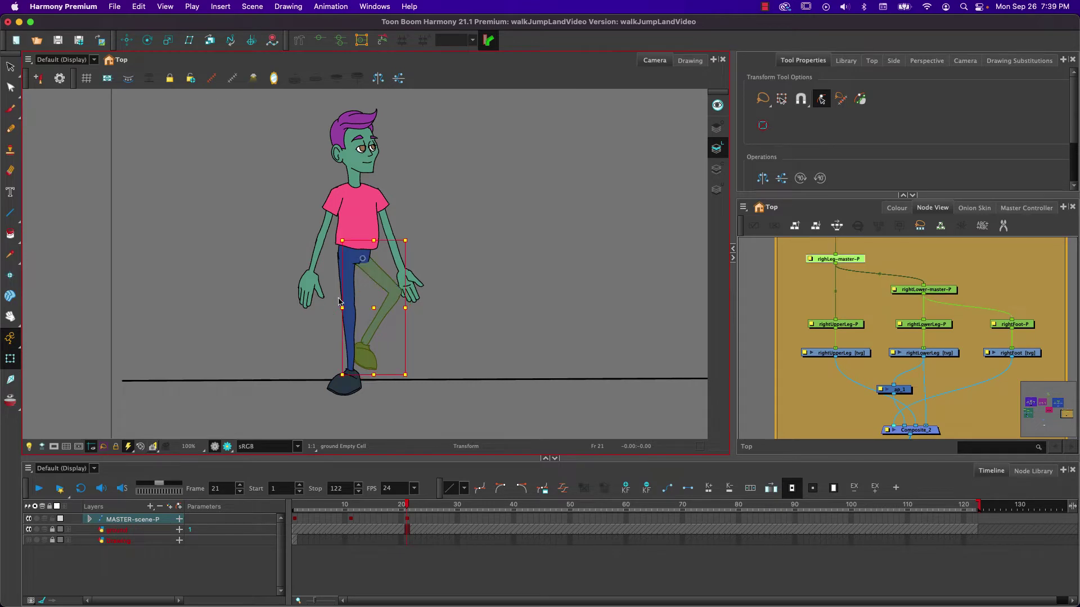
pyautogui.moveTo(332, 380); pyautogui.dragTo(375, 374)
pyautogui.click(396, 354)
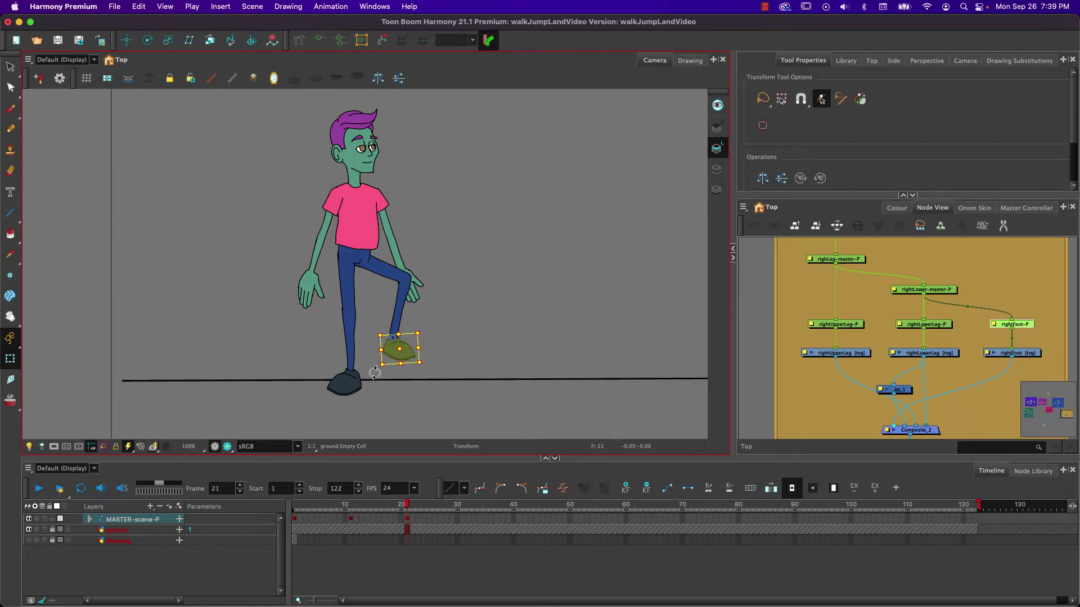
# Rotate the left thigh forward and bend the lower leg with its foot back at the knee.
pyautogui.click(348, 293)
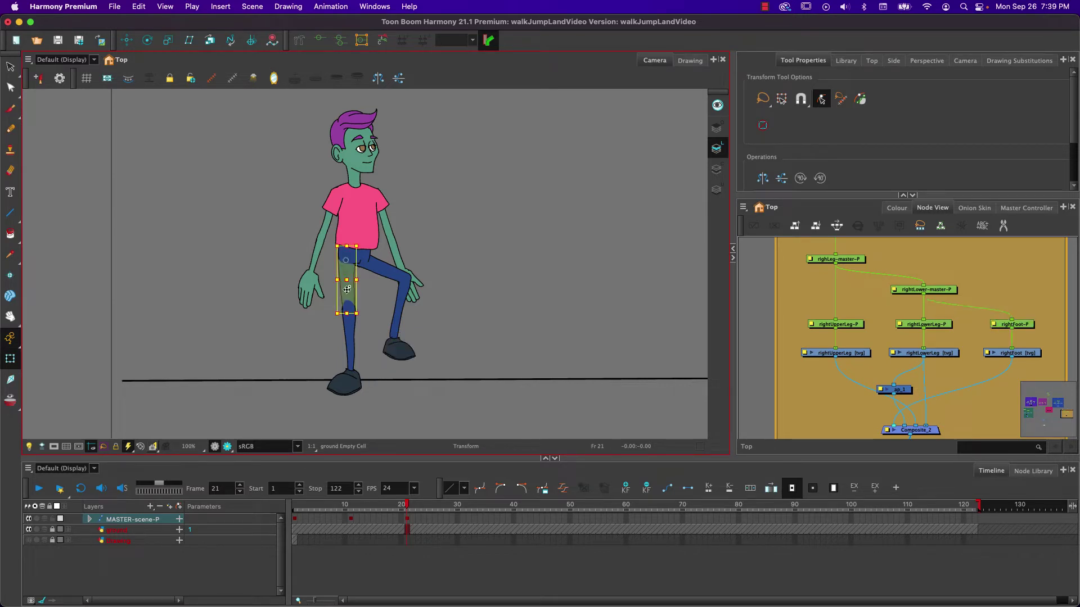
pyautogui.moveTo(330, 319)
pyautogui.mouseDown()
pyautogui.moveTo(315, 408)
pyautogui.moveTo(365, 401)
pyautogui.moveTo(414, 363)
pyautogui.moveTo(349, 350)
pyautogui.moveTo(328, 325)
pyautogui.mouseUp()
pyautogui.click(393, 303)
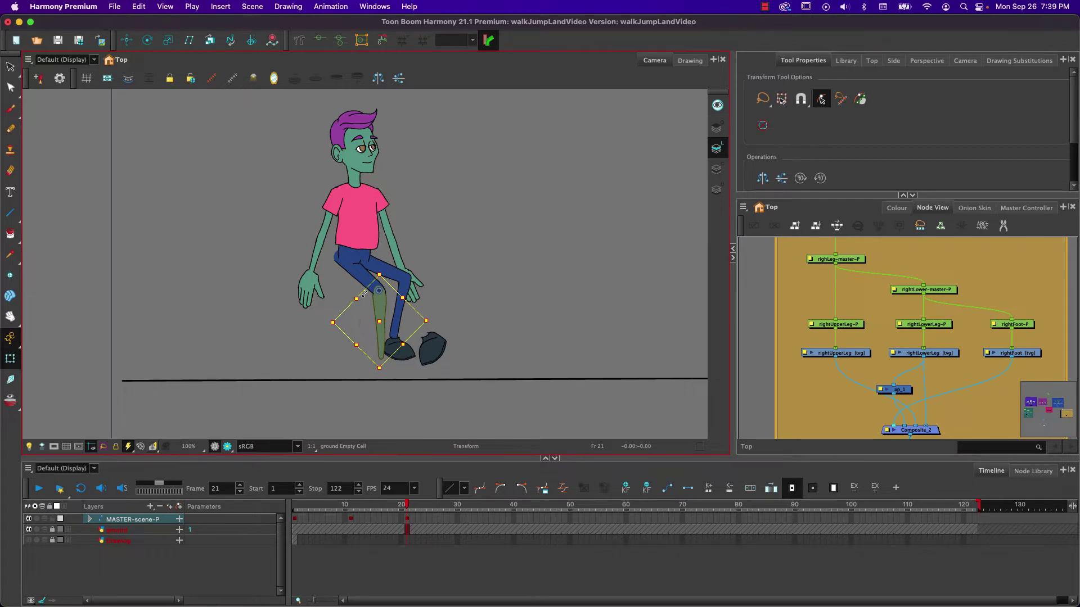
pyautogui.moveTo(354, 304)
pyautogui.mouseDown()
pyautogui.moveTo(371, 315)
pyautogui.moveTo(363, 381)
pyautogui.moveTo(321, 362)
pyautogui.moveTo(292, 328)
pyautogui.moveTo(308, 338)
pyautogui.mouseUp()
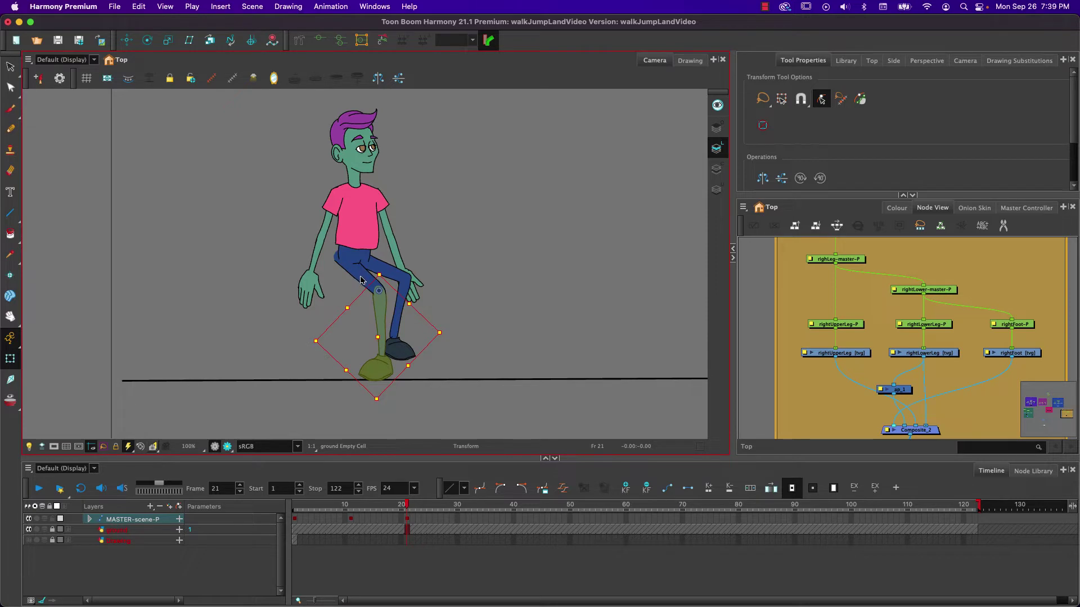
# Refine the left leg's bend to bring it close to the right leg, and tilt the pelvis slightly forward.
pyautogui.press('b')
pyautogui.moveTo(368, 282); pyautogui.dragTo(363, 277)
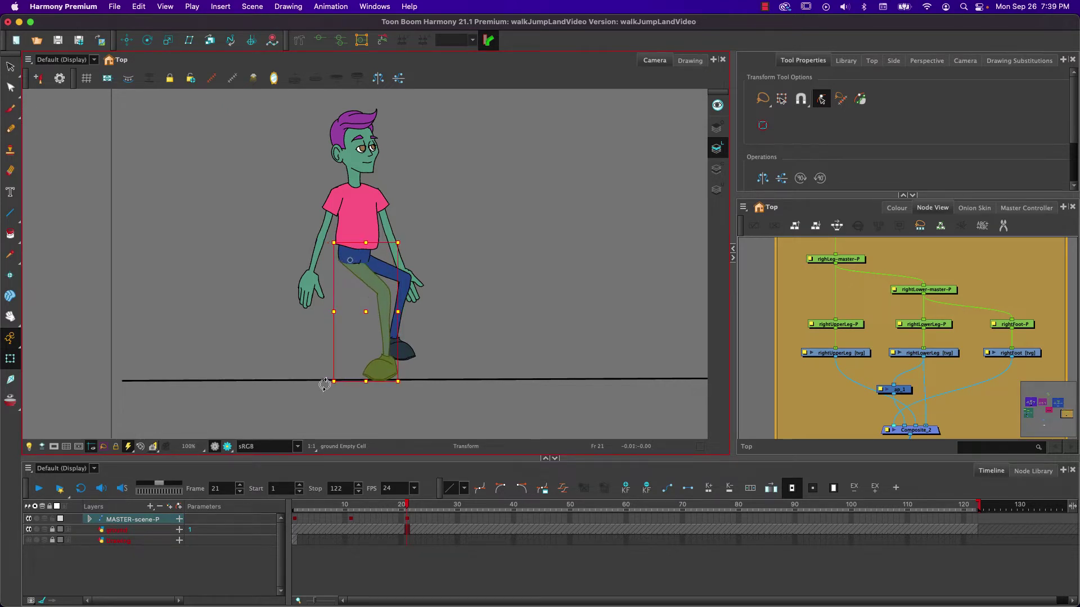
pyautogui.moveTo(324, 385); pyautogui.dragTo(347, 364)
pyautogui.click(387, 303)
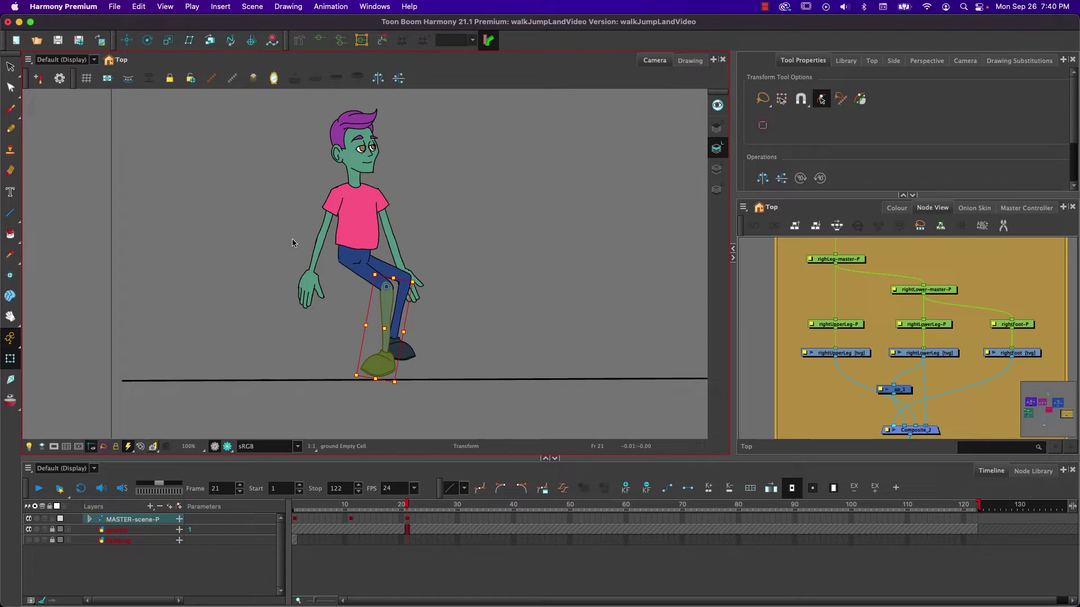
pyautogui.click(355, 258)
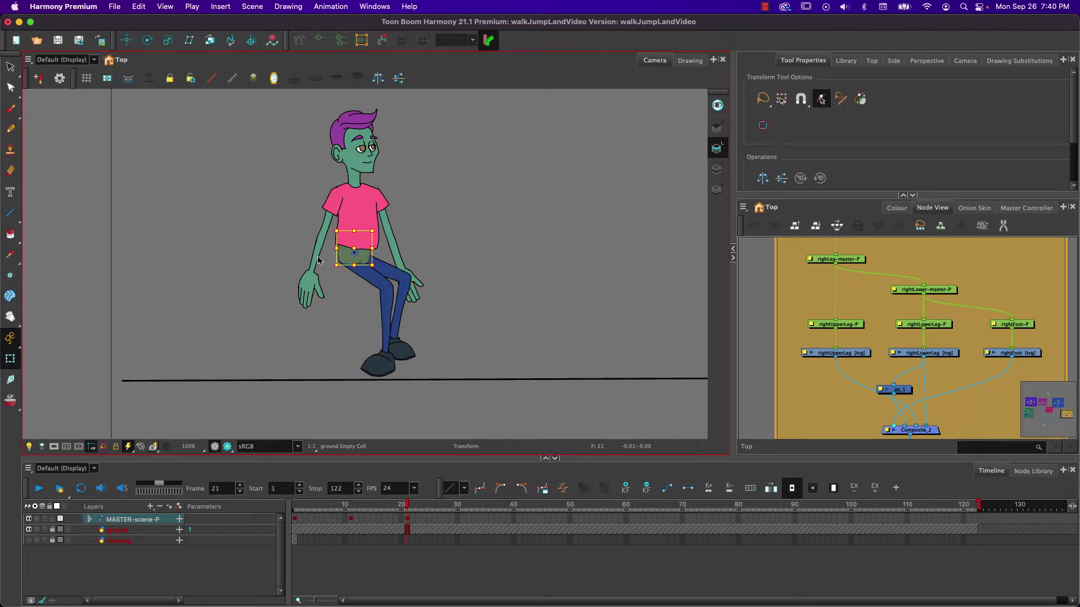
pyautogui.moveTo(325, 270); pyautogui.dragTo(322, 267)
# Turn on onion skin and move the whole character down and slightly back at frame 21 to lower it into a crouch.
pyautogui.click(11, 402)
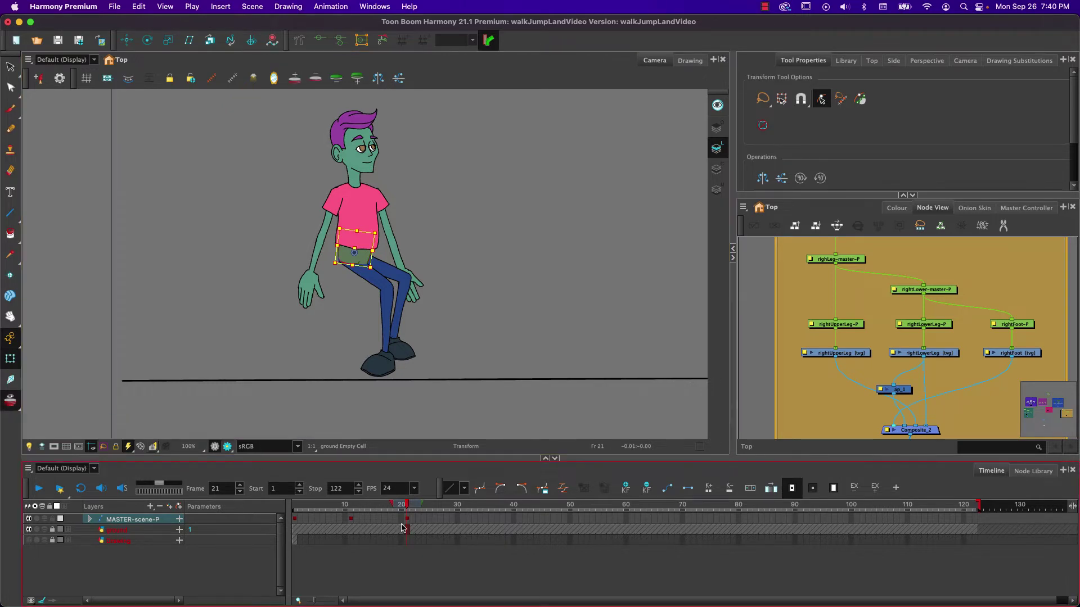
pyautogui.click(402, 519)
pyautogui.click(407, 520)
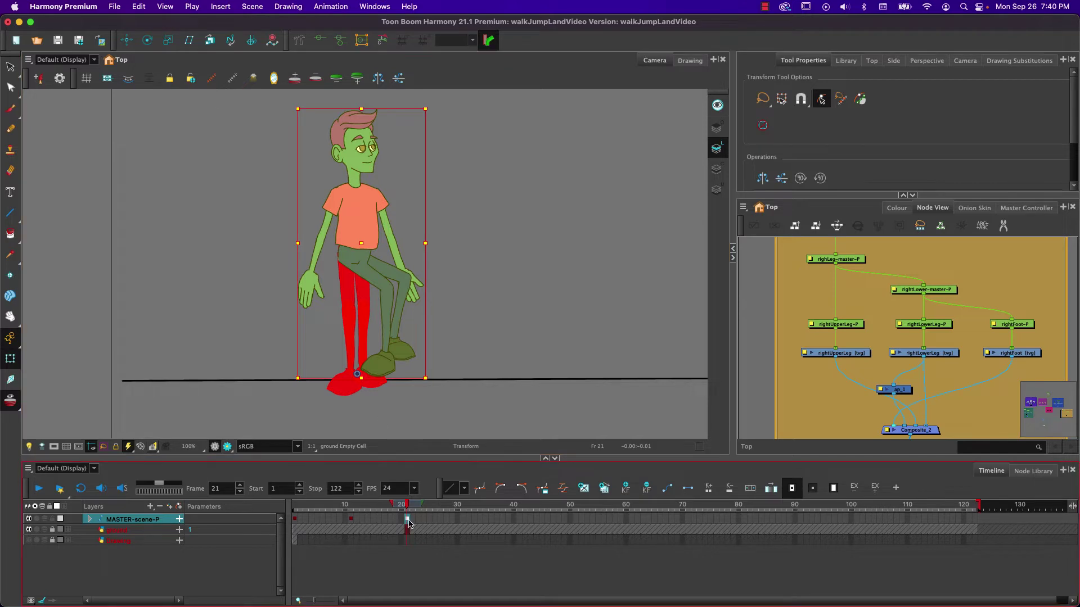
pyautogui.moveTo(359, 270); pyautogui.dragTo(331, 295)
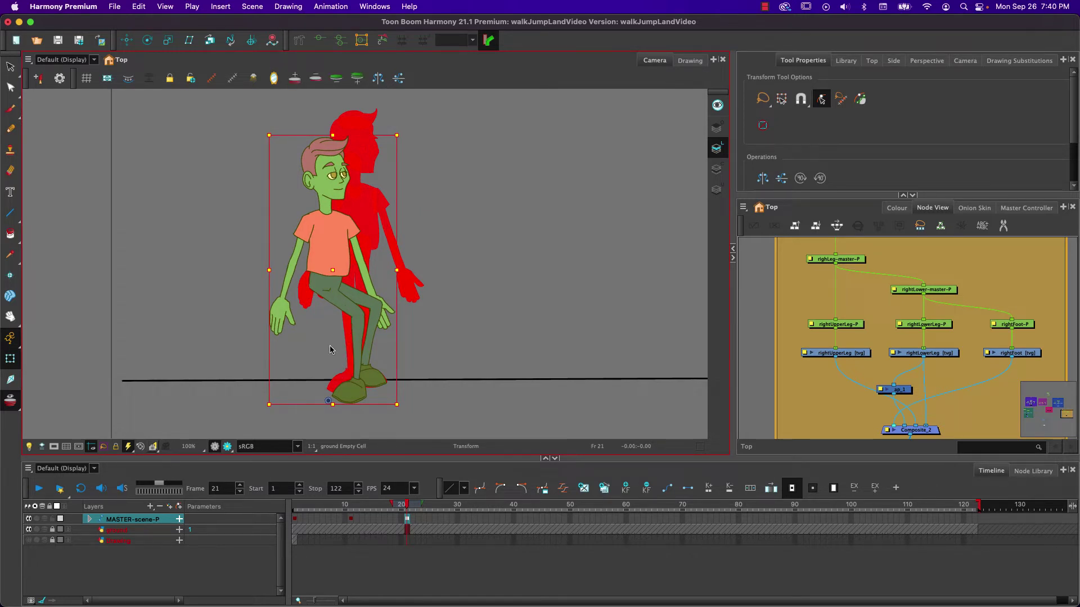
pyautogui.click(349, 424)
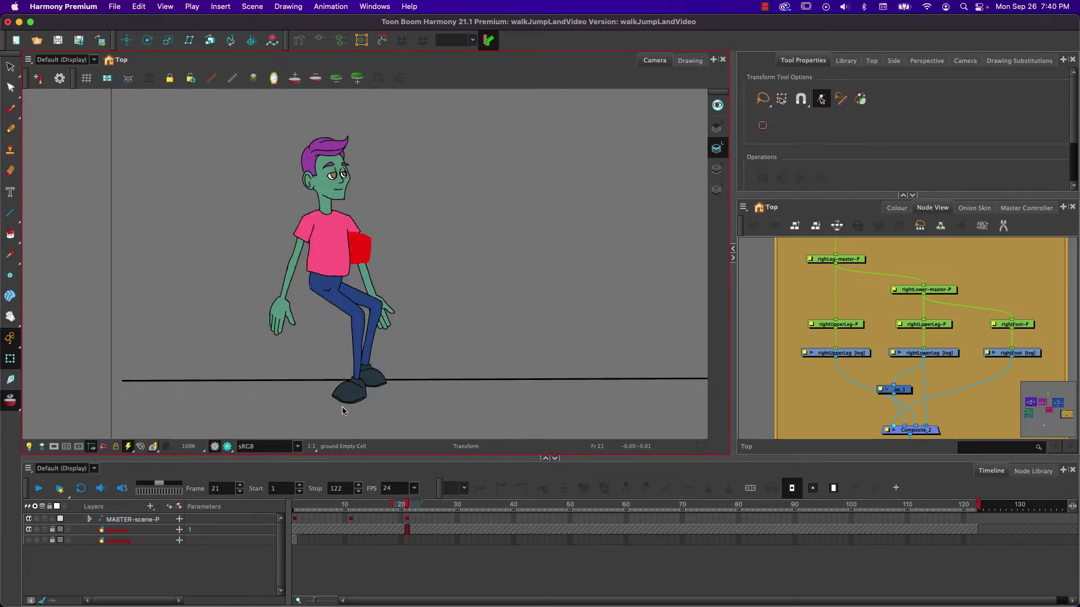
# Rotate the left lower leg and foot to match the onion-skinned foot position on the ground.
pyautogui.click(357, 331)
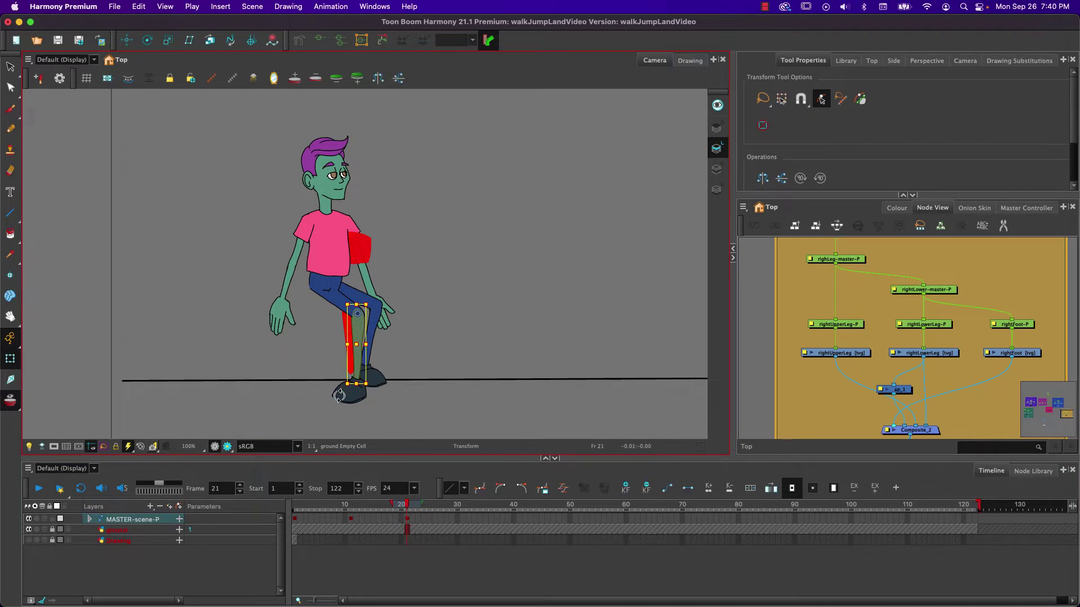
pyautogui.press('b')
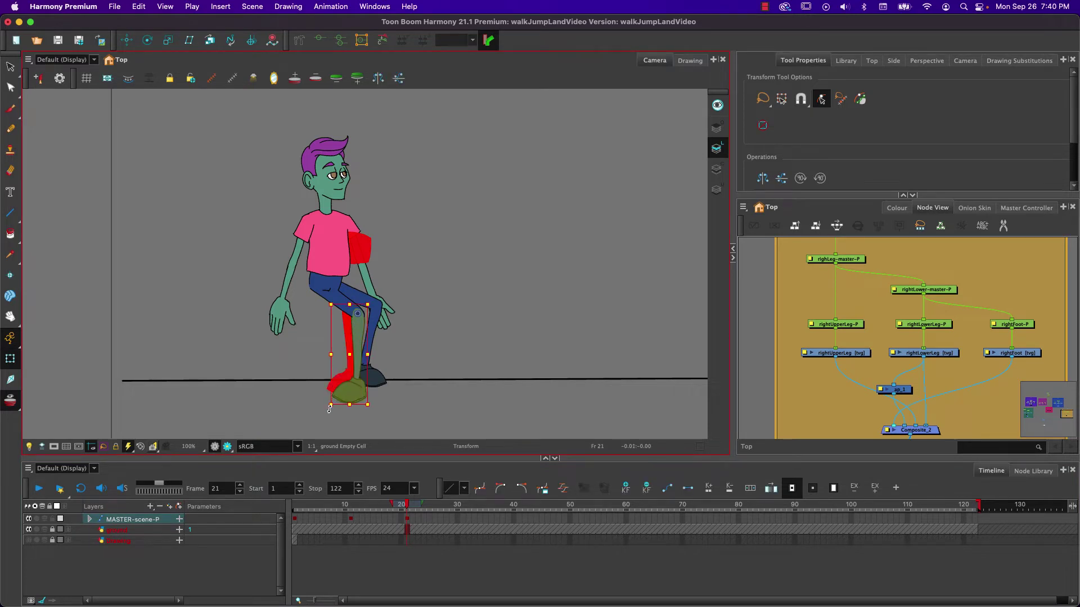
pyautogui.moveTo(325, 411); pyautogui.dragTo(316, 403)
pyautogui.click(304, 392)
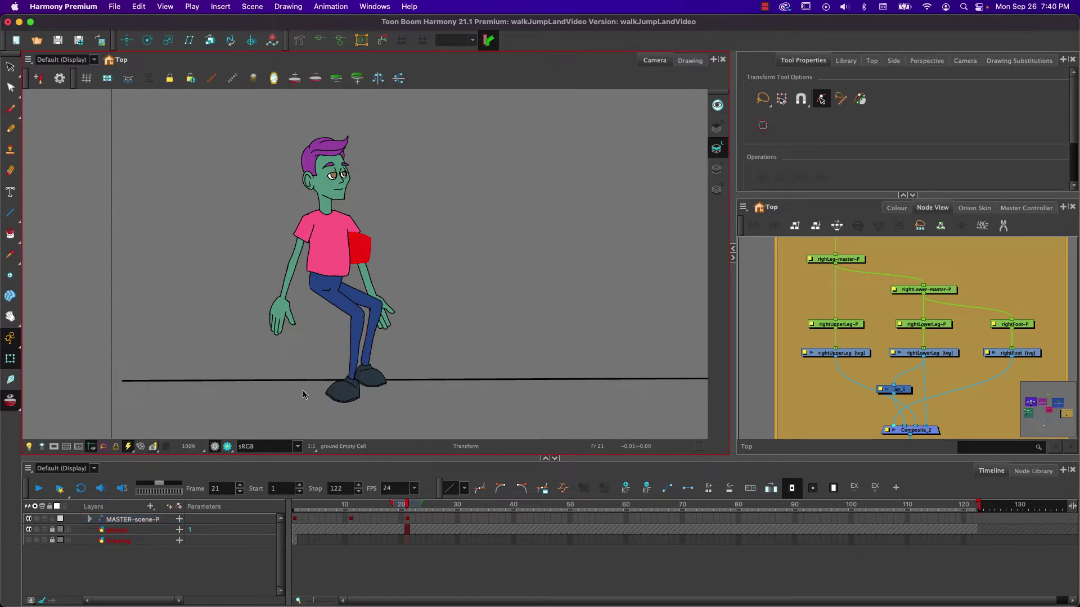
pyautogui.click(355, 369)
pyautogui.moveTo(354, 386)
pyautogui.mouseDown()
pyautogui.moveTo(353, 372)
pyautogui.moveTo(343, 395)
pyautogui.moveTo(335, 381)
pyautogui.moveTo(316, 406)
pyautogui.mouseUp()
pyautogui.click(341, 393)
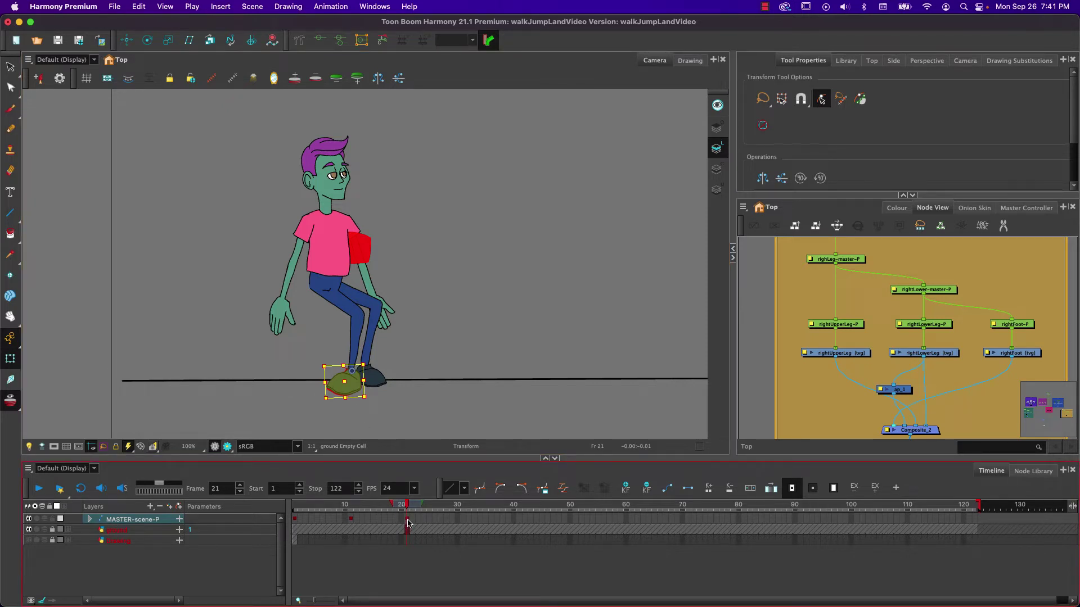
# Turn off onion skin and lean the whole upper body forward from the waist.
pyautogui.click(327, 264)
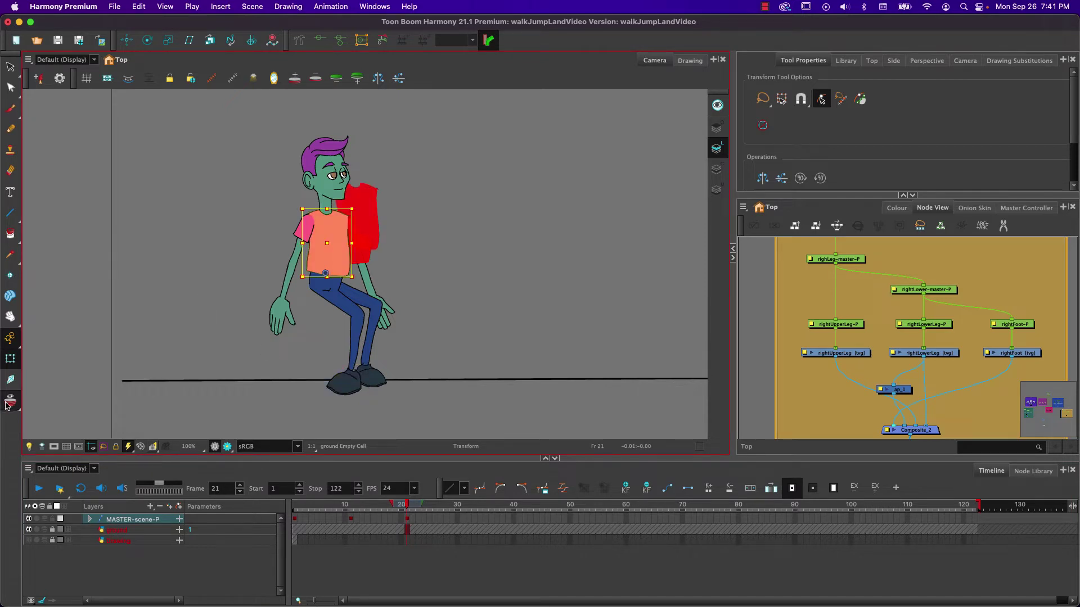
pyautogui.press('b')
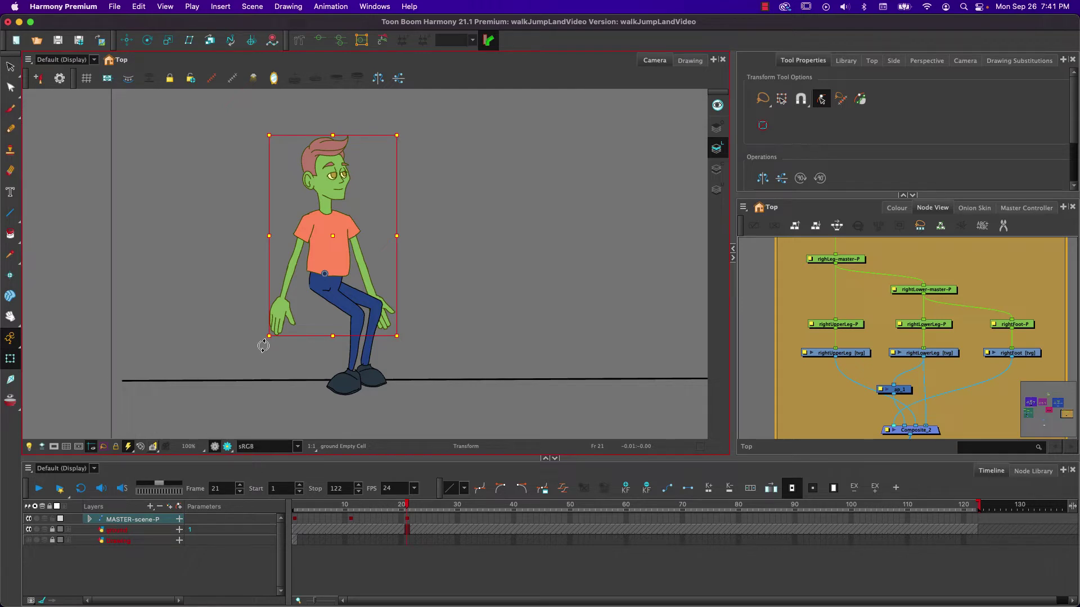
pyautogui.moveTo(263, 345); pyautogui.dragTo(235, 316)
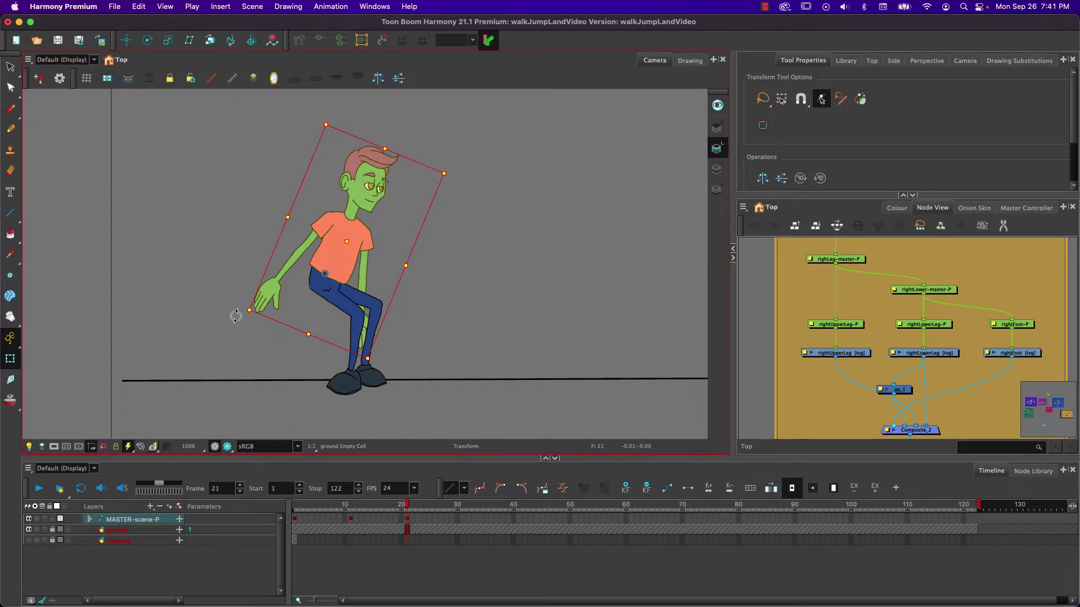
pyautogui.moveTo(236, 316); pyautogui.dragTo(234, 304)
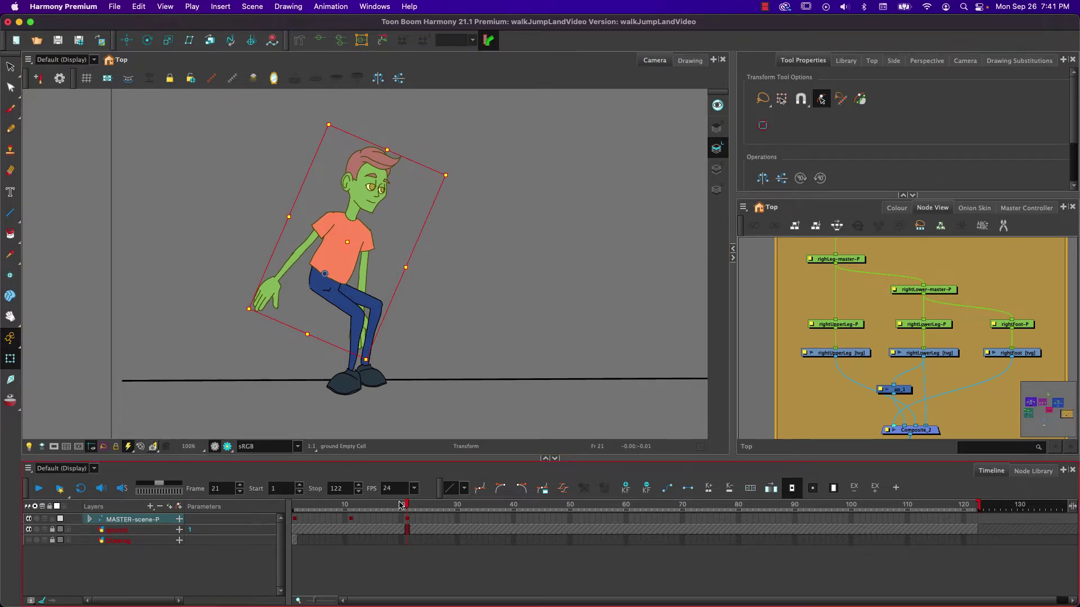
pyautogui.click(363, 196)
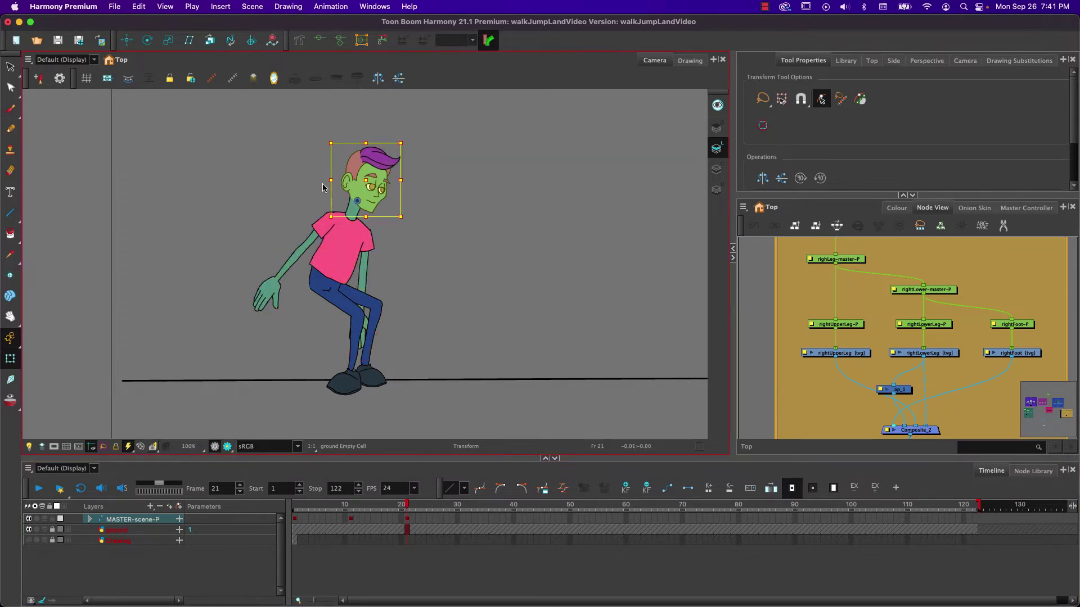
pyautogui.click(290, 141)
pyautogui.click(375, 156)
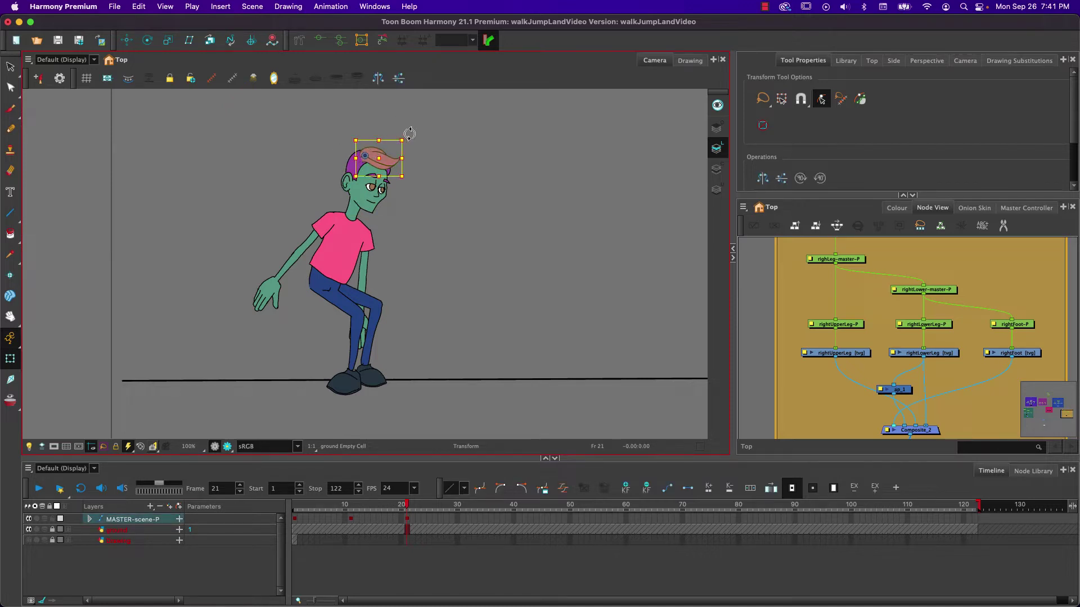
pyautogui.moveTo(409, 133); pyautogui.dragTo(378, 153)
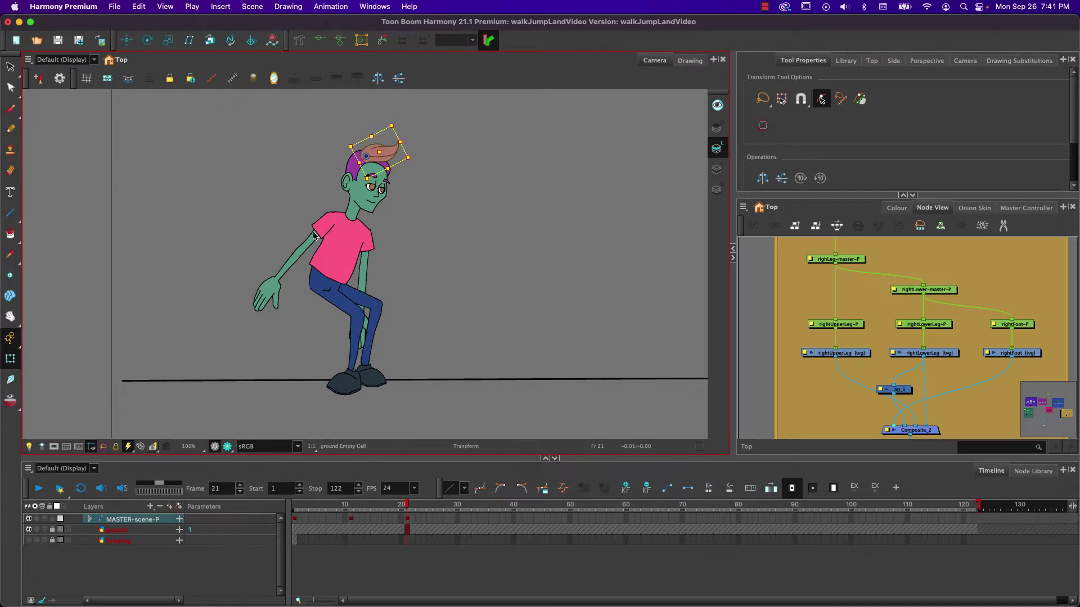
pyautogui.press('super+z')
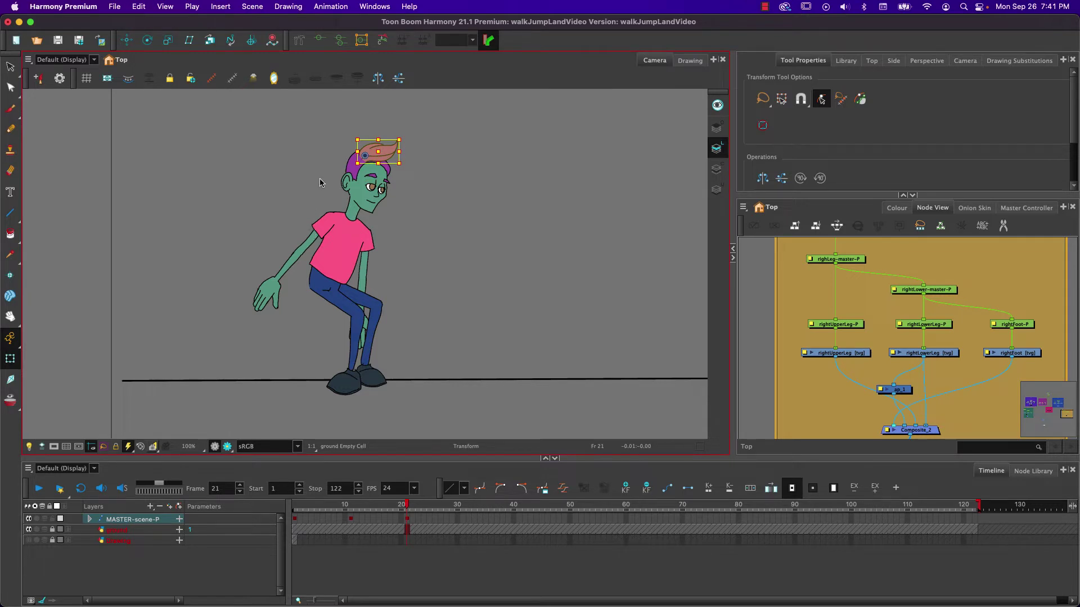
pyautogui.press('super+z')
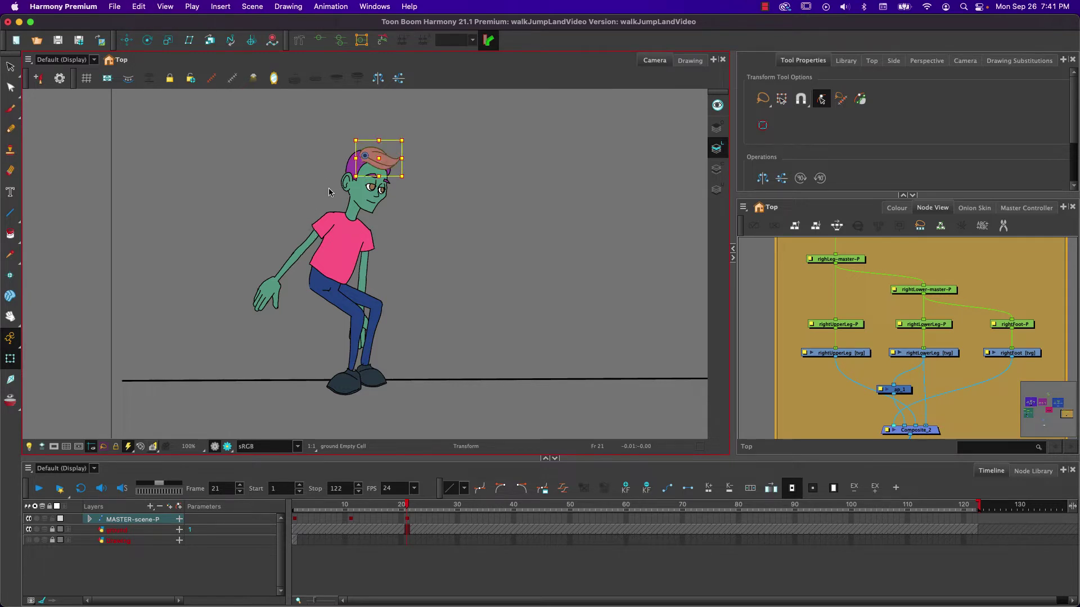
# Rotate the neck and the head backward at frame 21 so the crouching character looks slightly upward.
pyautogui.click(350, 187)
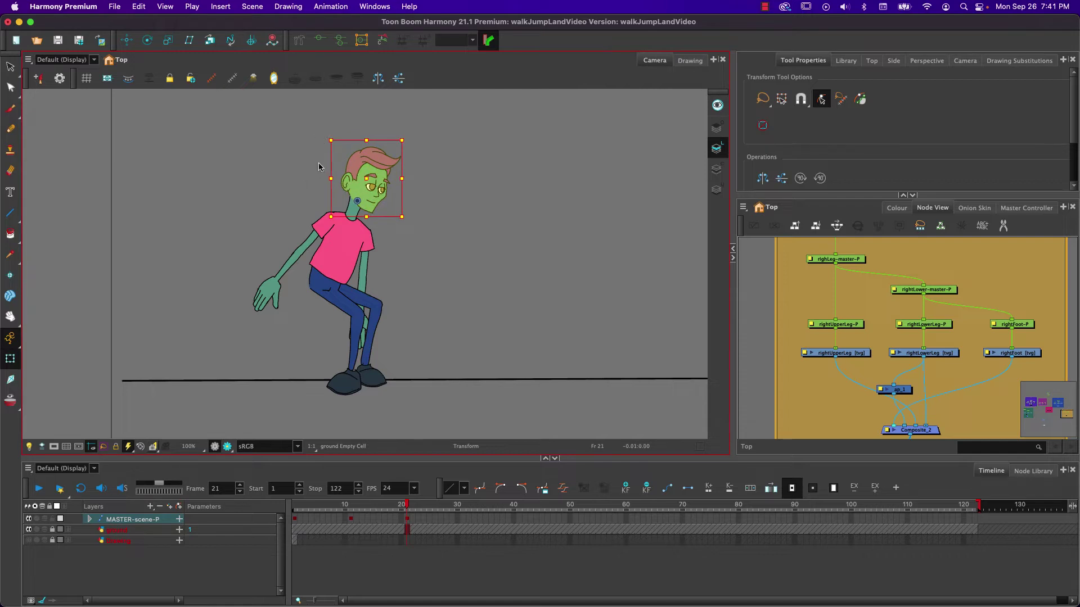
pyautogui.press('b')
pyautogui.moveTo(322, 135); pyautogui.dragTo(303, 141)
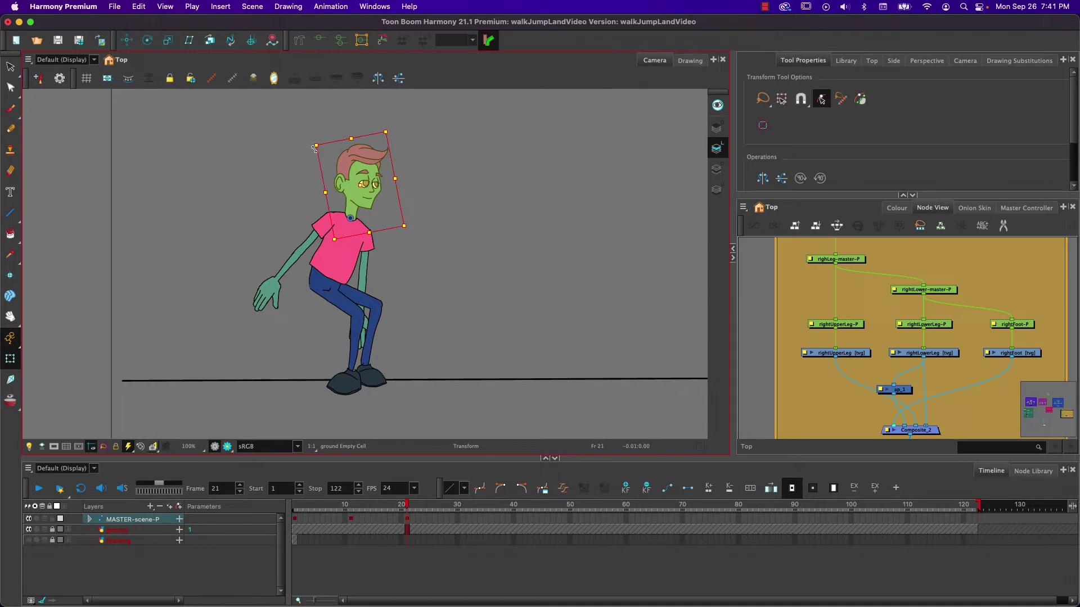
pyautogui.click(350, 187)
pyautogui.click(348, 186)
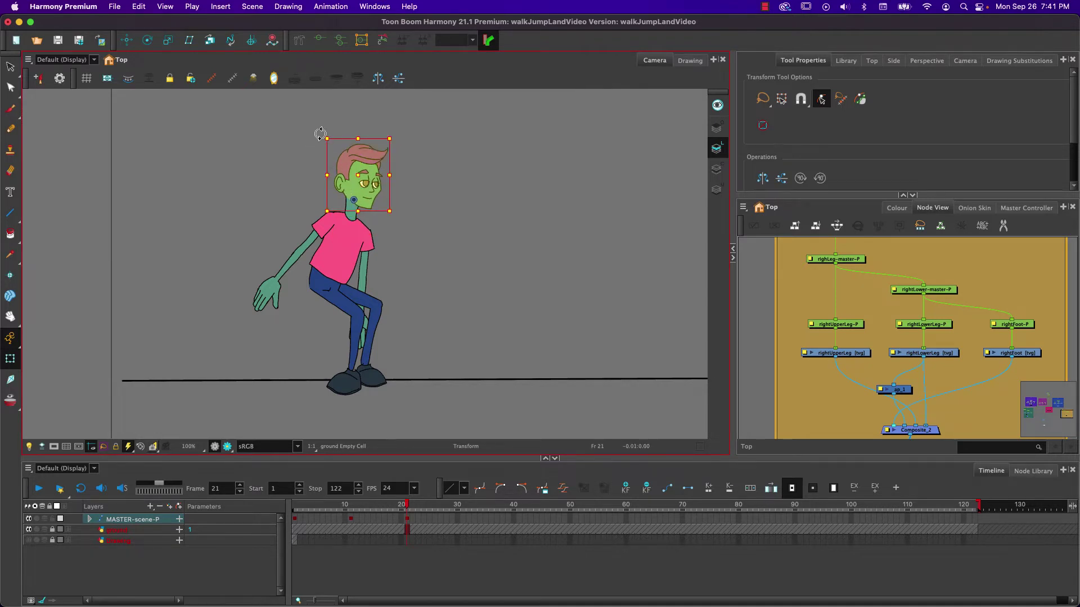
pyautogui.moveTo(320, 134); pyautogui.dragTo(302, 173)
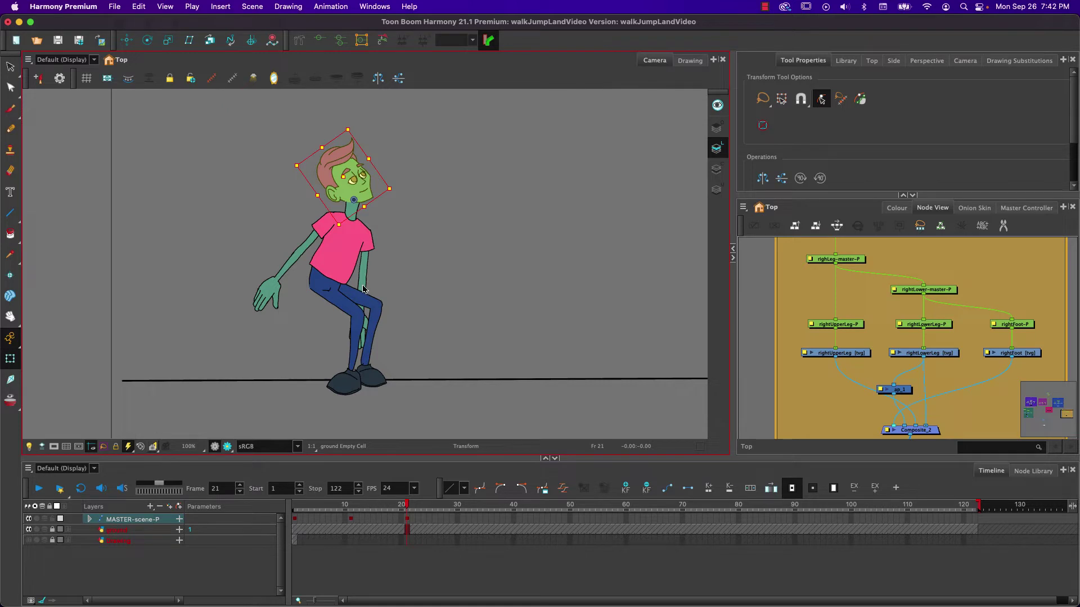
# Swing the far arm slightly back and bend its elbow so the forearm reaches forward with the hand angled upward.
pyautogui.click(364, 266)
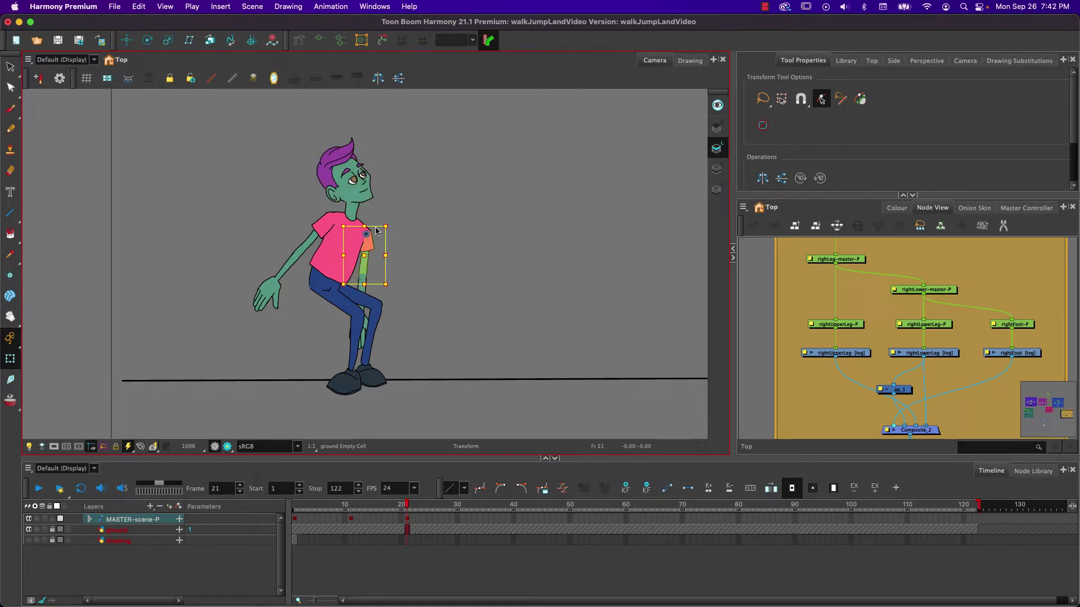
pyautogui.press('b')
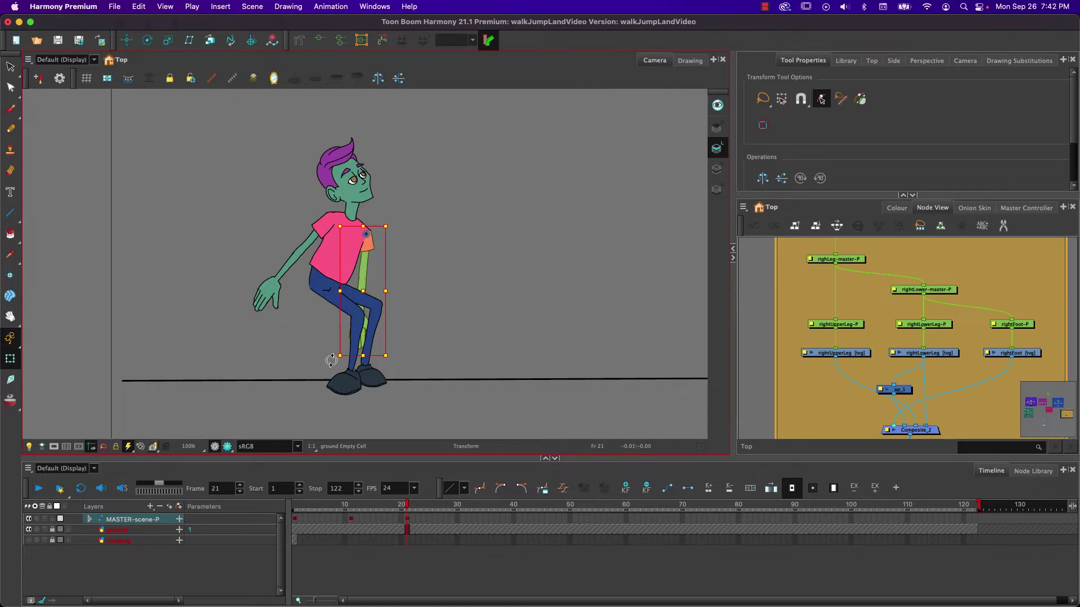
pyautogui.moveTo(332, 369); pyautogui.dragTo(303, 349)
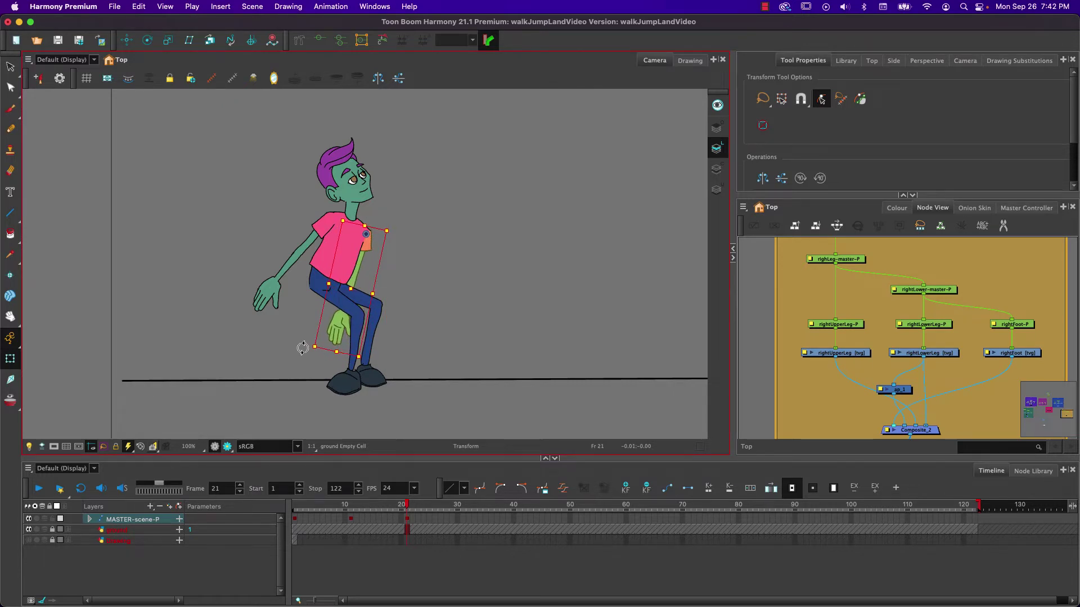
pyautogui.click(335, 324)
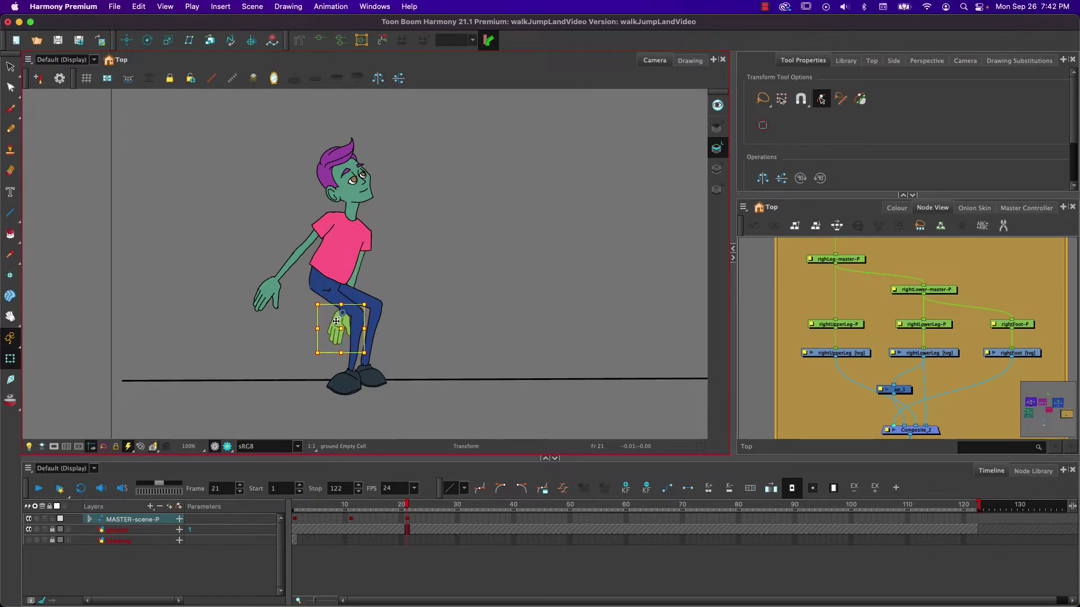
pyautogui.press('b')
pyautogui.moveTo(311, 360); pyautogui.dragTo(365, 275)
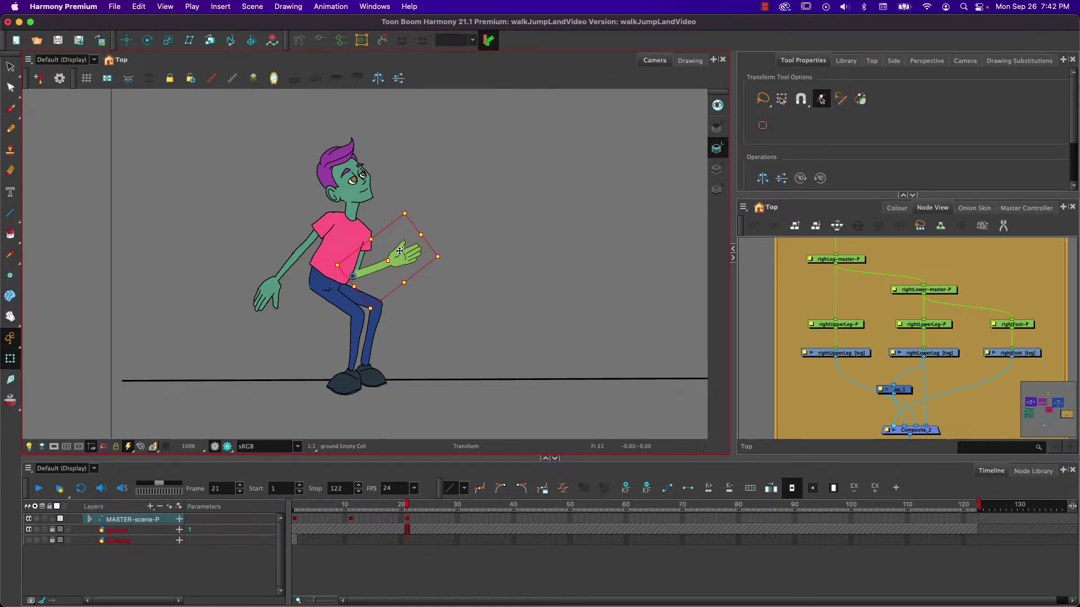
pyautogui.click(401, 252)
pyautogui.moveTo(379, 232); pyautogui.dragTo(367, 250)
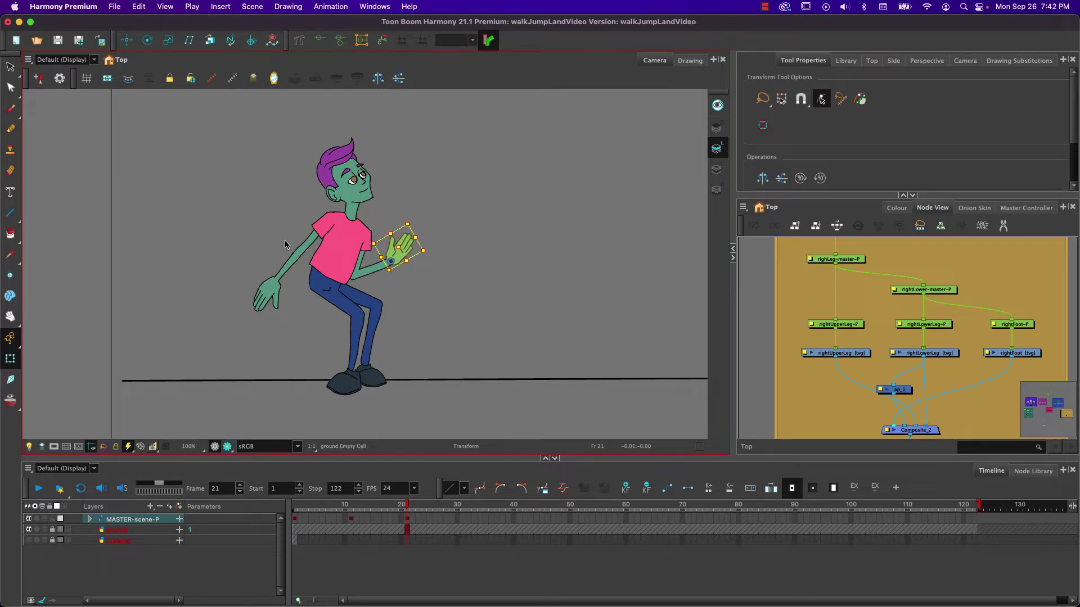
# Swing the near upper arm back and bend its elbow so the forearm crosses in front of the torso.
pyautogui.click(320, 224)
pyautogui.press('b')
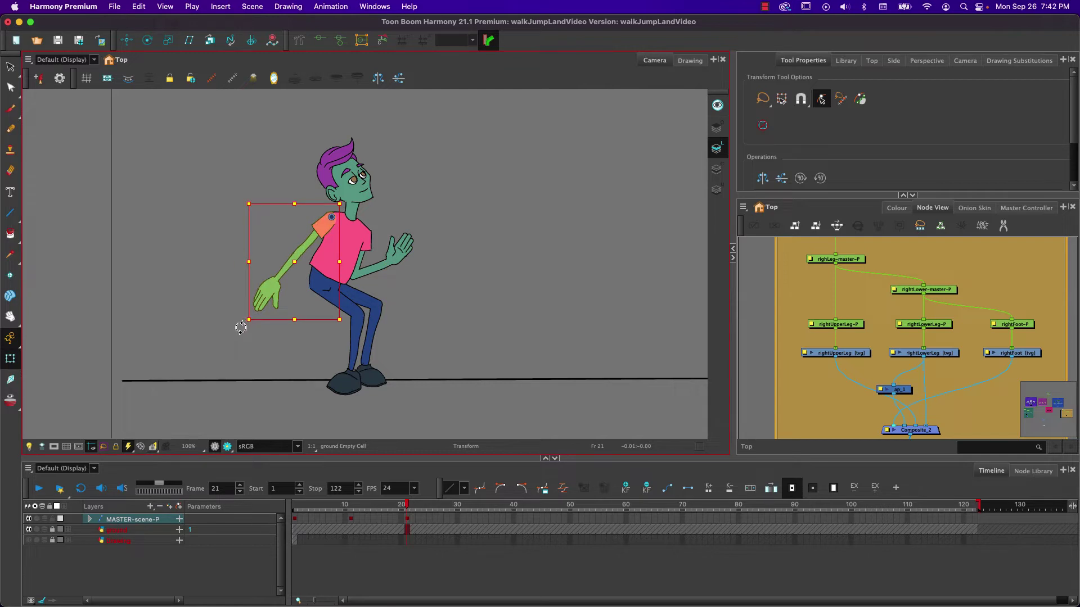
pyautogui.moveTo(243, 329); pyautogui.dragTo(376, 251)
pyautogui.click(268, 255)
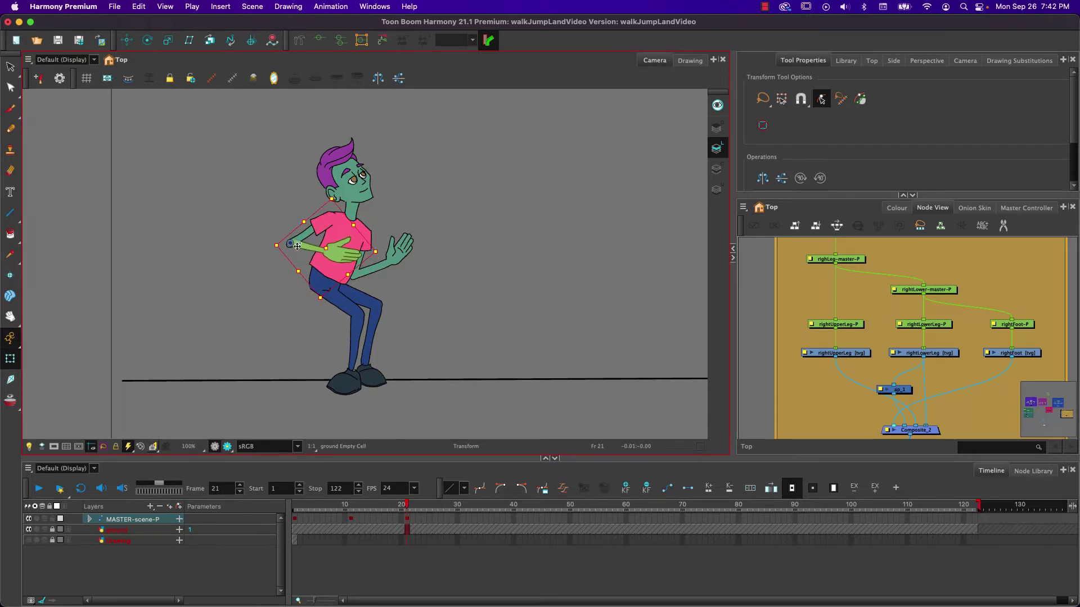
pyautogui.moveTo(297, 244); pyautogui.dragTo(296, 245)
pyautogui.click(252, 227)
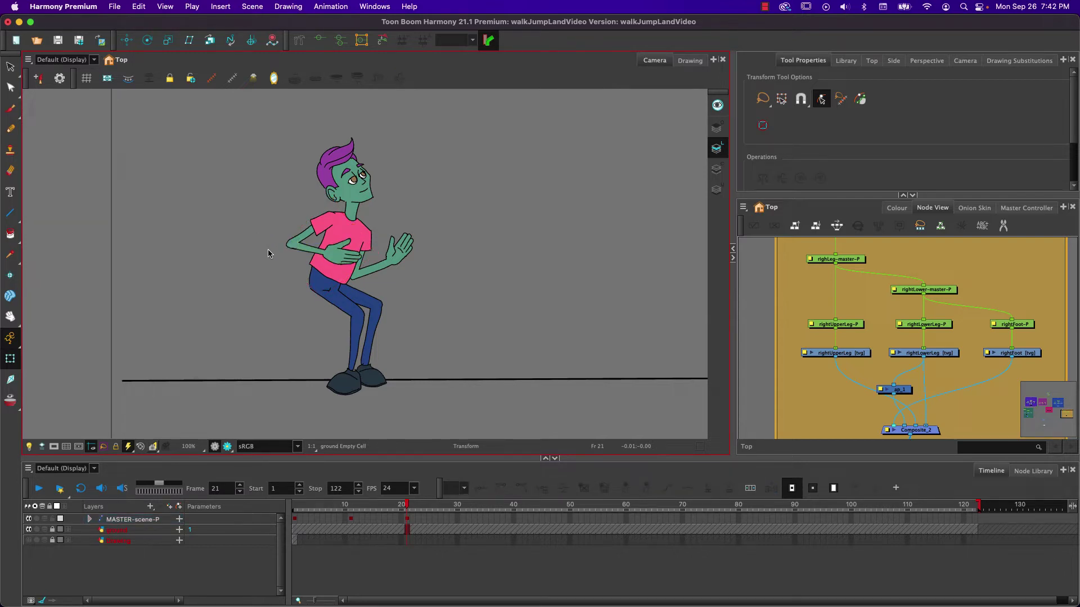
pyautogui.click(302, 252)
pyautogui.moveTo(302, 252); pyautogui.dragTo(297, 267)
pyautogui.click(279, 307)
pyautogui.press('super+z')
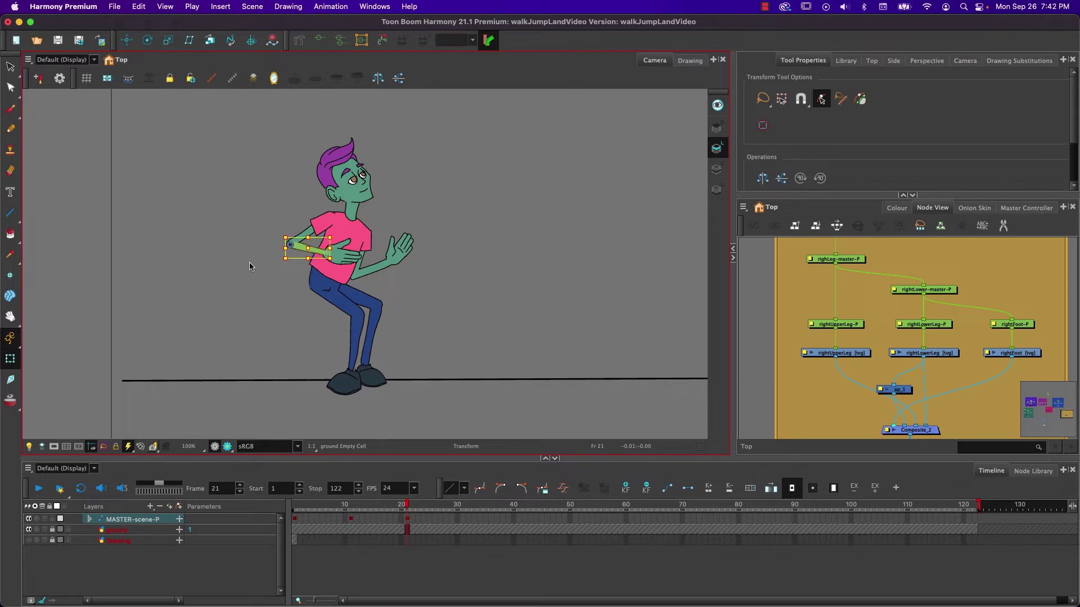
pyautogui.press('super+z')
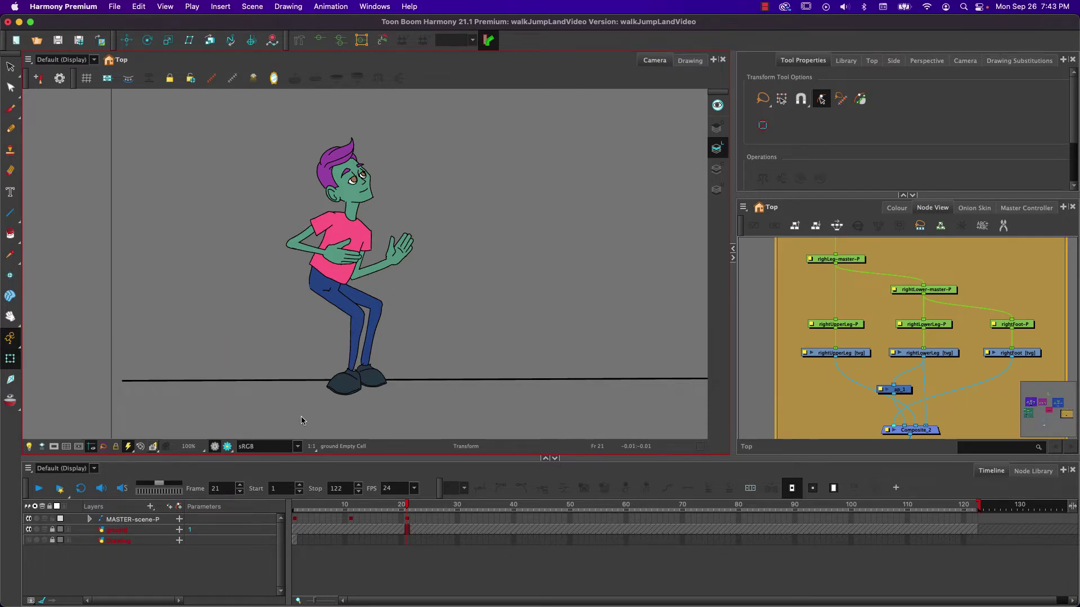
# Try a motion keyframe at frame 11 to preview the interpolation into the crouch, and set it back to stop-motion.
pyautogui.moveTo(408, 506); pyautogui.dragTo(350, 505)
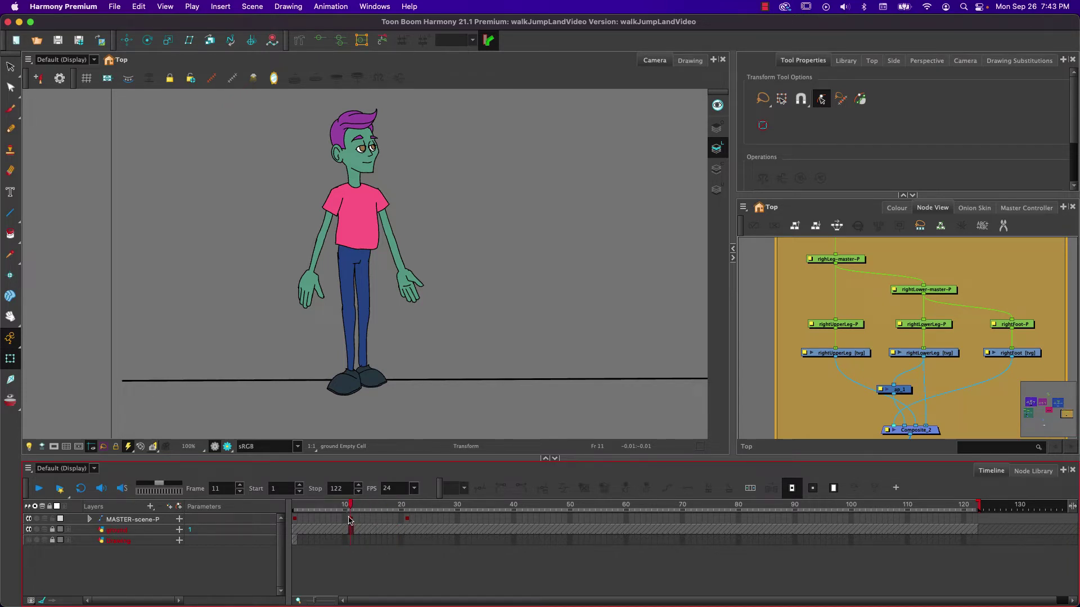
pyautogui.click(351, 520)
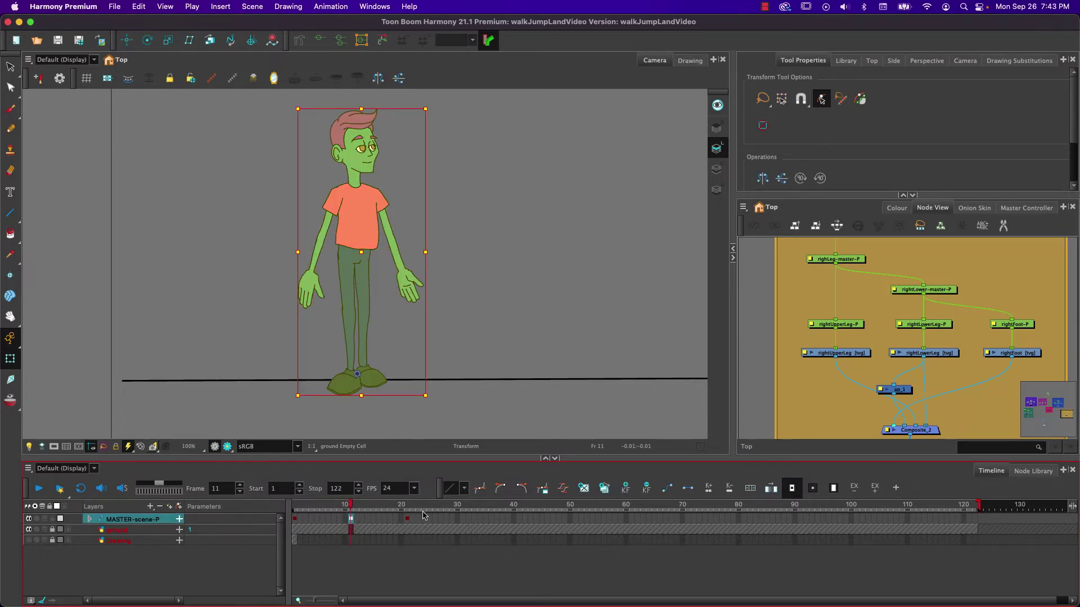
pyautogui.click(667, 487)
pyautogui.moveTo(351, 504); pyautogui.dragTo(407, 510)
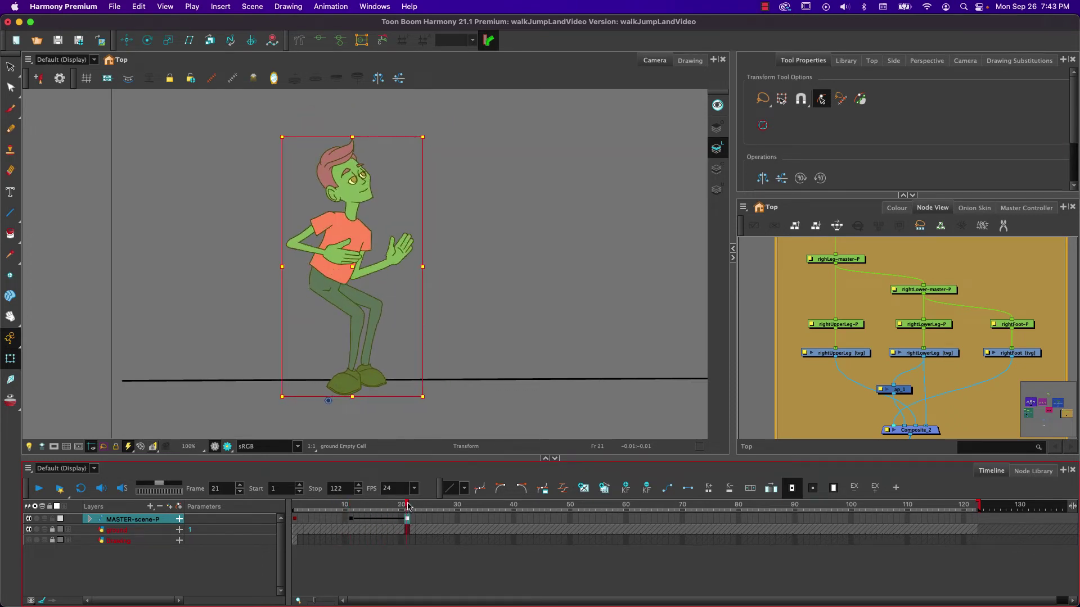
pyautogui.click(352, 520)
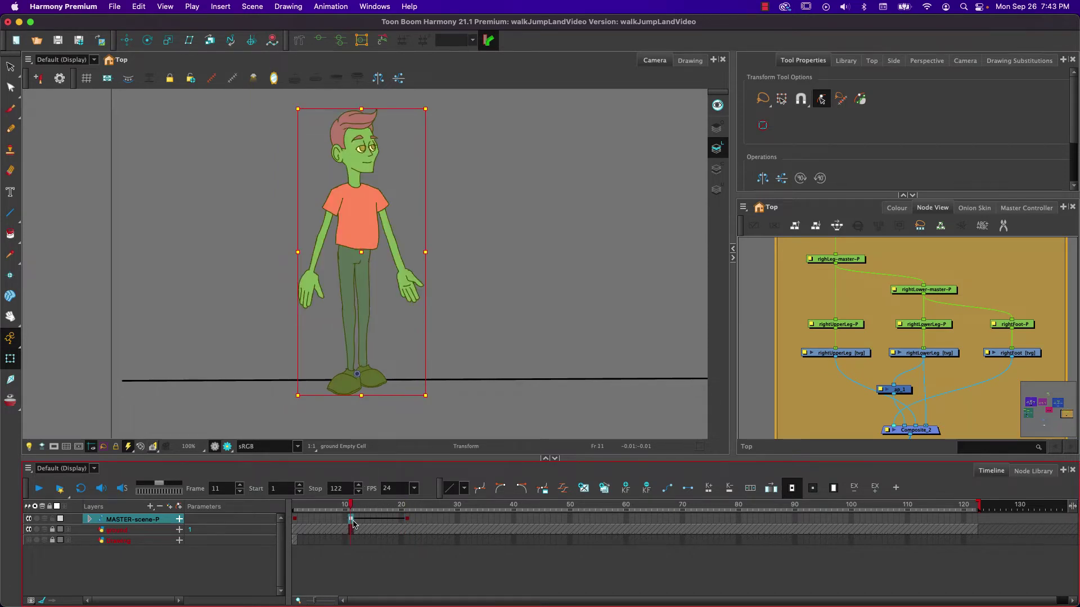
pyautogui.click(688, 490)
# Turn on onion skin at frame 21 and nudge the character and rotate the feet to match the standing pose's feet.
pyautogui.moveTo(352, 506); pyautogui.dragTo(401, 507)
pyautogui.click(10, 399)
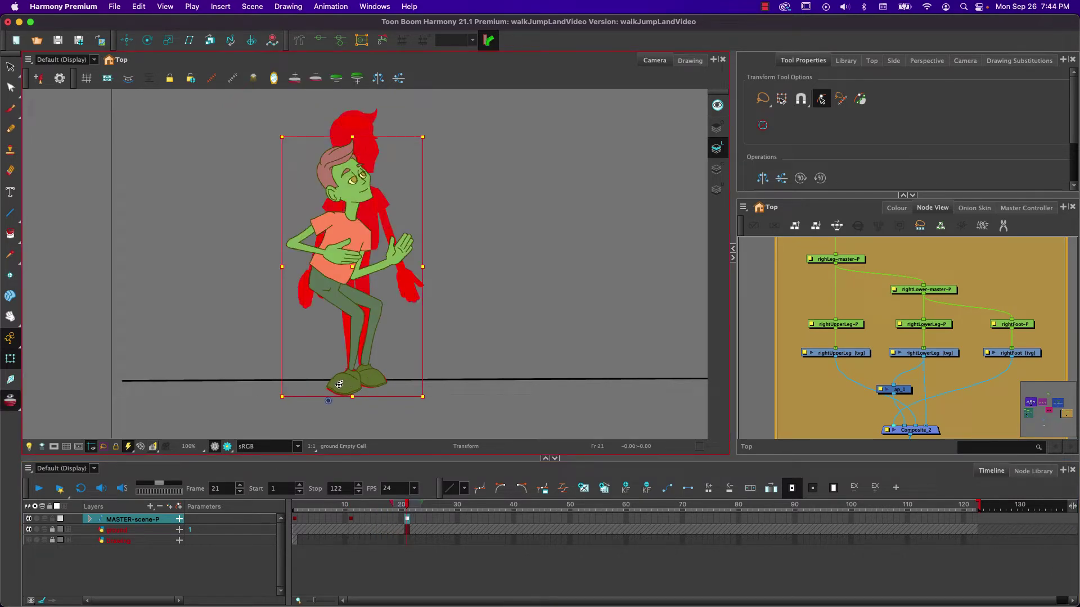
pyautogui.moveTo(341, 384); pyautogui.dragTo(334, 388)
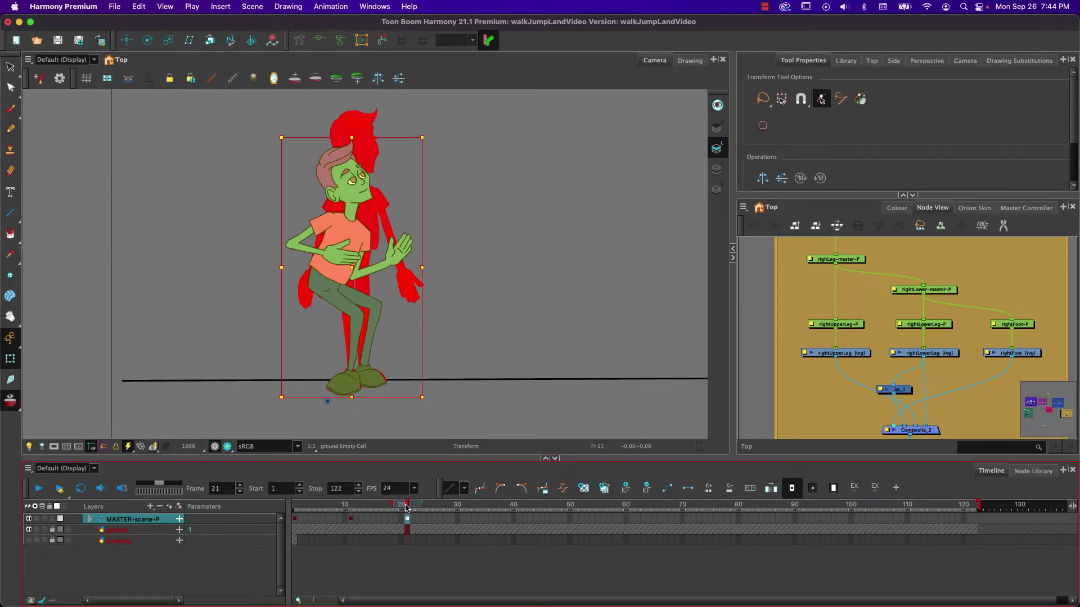
pyautogui.moveTo(407, 508); pyautogui.dragTo(408, 508)
pyautogui.click(339, 388)
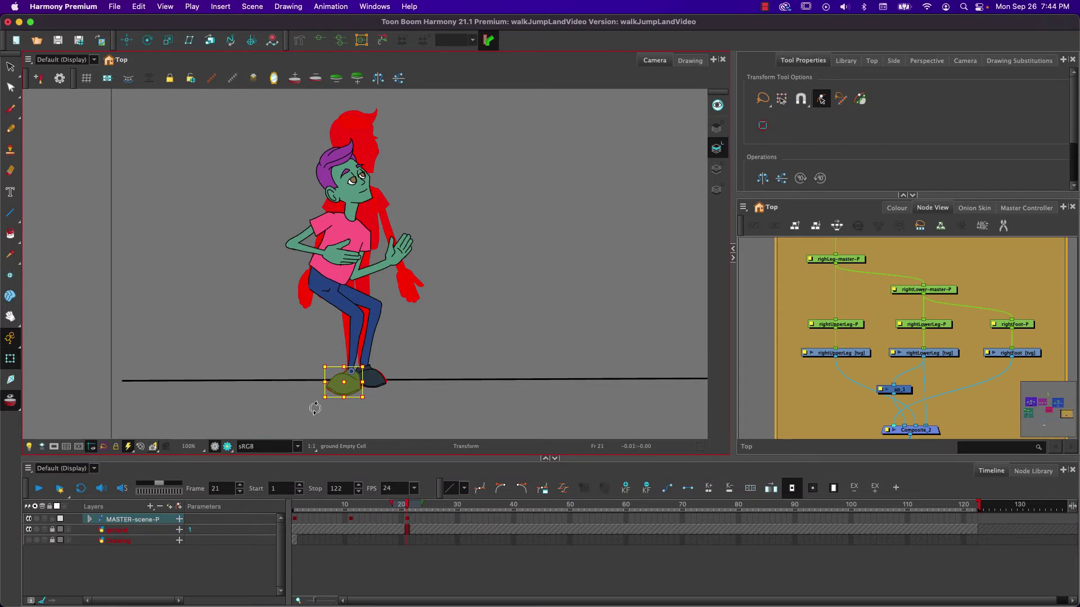
pyautogui.moveTo(319, 406); pyautogui.dragTo(370, 402)
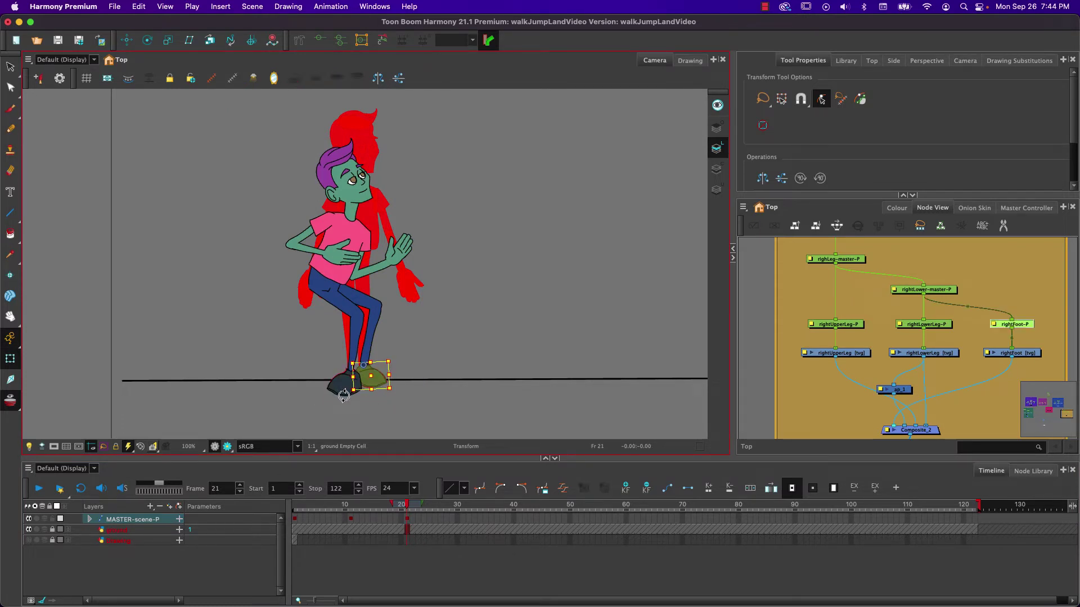
# Flip repeatedly between frames 20 and 21 to compare the feet of the standing and crouching poses, and turn off onion skin.
pyautogui.click(402, 505)
pyautogui.click(407, 505)
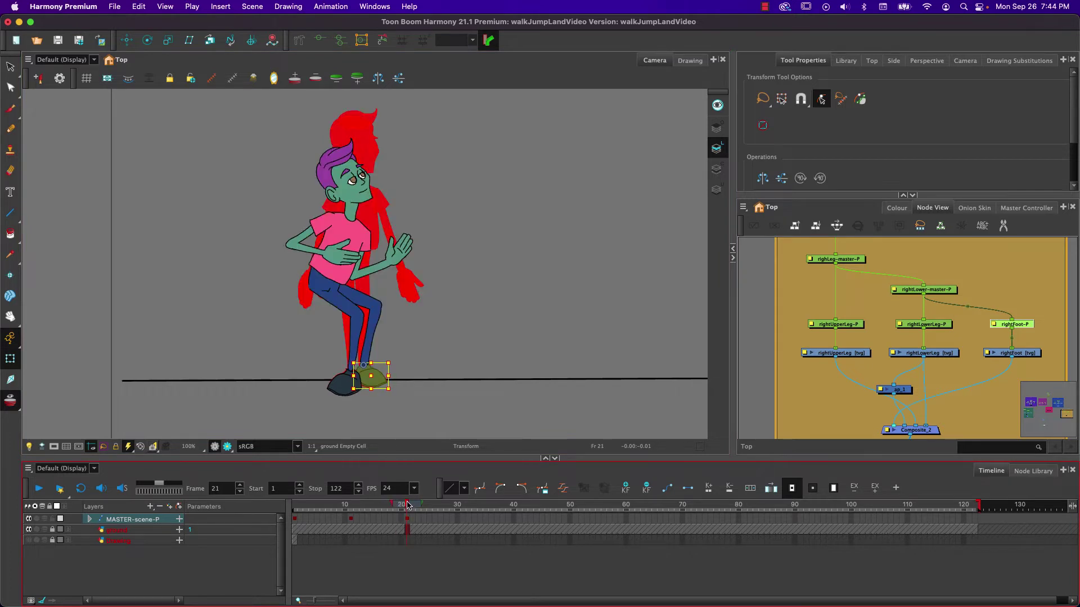
pyautogui.click(401, 506)
pyautogui.click(407, 505)
pyautogui.click(402, 505)
pyautogui.click(407, 505)
pyautogui.click(402, 505)
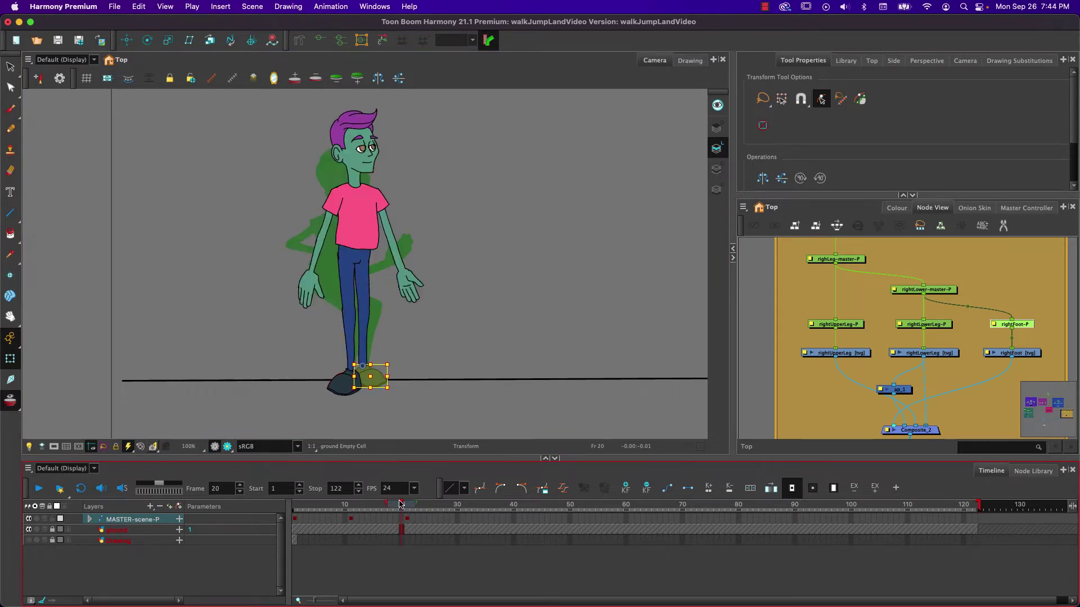
pyautogui.click(407, 505)
pyautogui.click(401, 506)
pyautogui.click(395, 503)
pyautogui.click(407, 505)
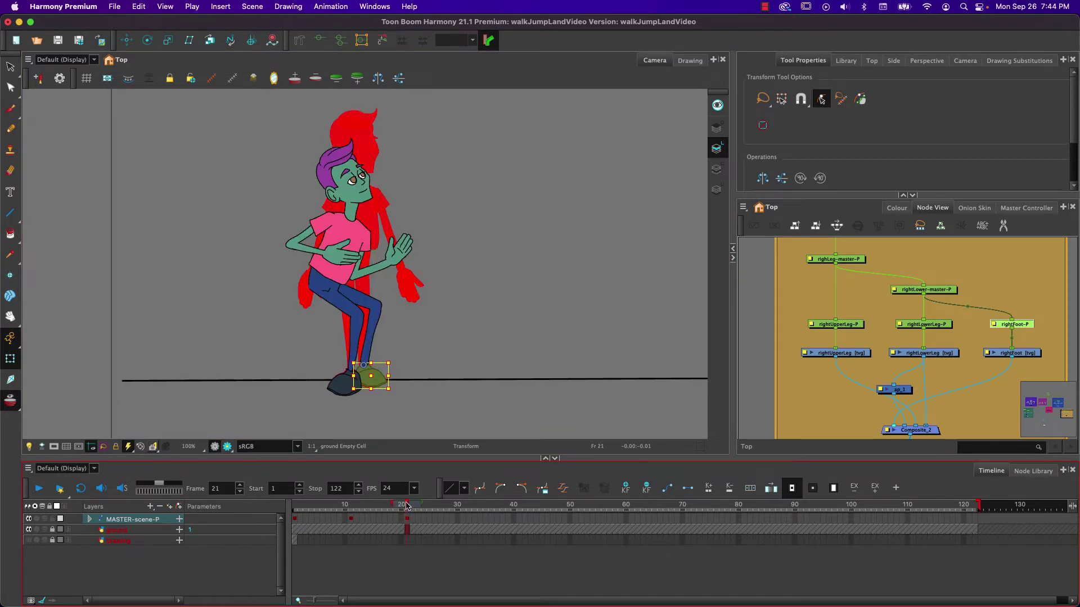
pyautogui.click(402, 505)
pyautogui.click(407, 505)
pyautogui.moveTo(407, 508)
pyautogui.mouseDown()
pyautogui.moveTo(332, 508)
pyautogui.moveTo(429, 508)
pyautogui.moveTo(390, 508)
pyautogui.moveTo(409, 506)
pyautogui.mouseUp()
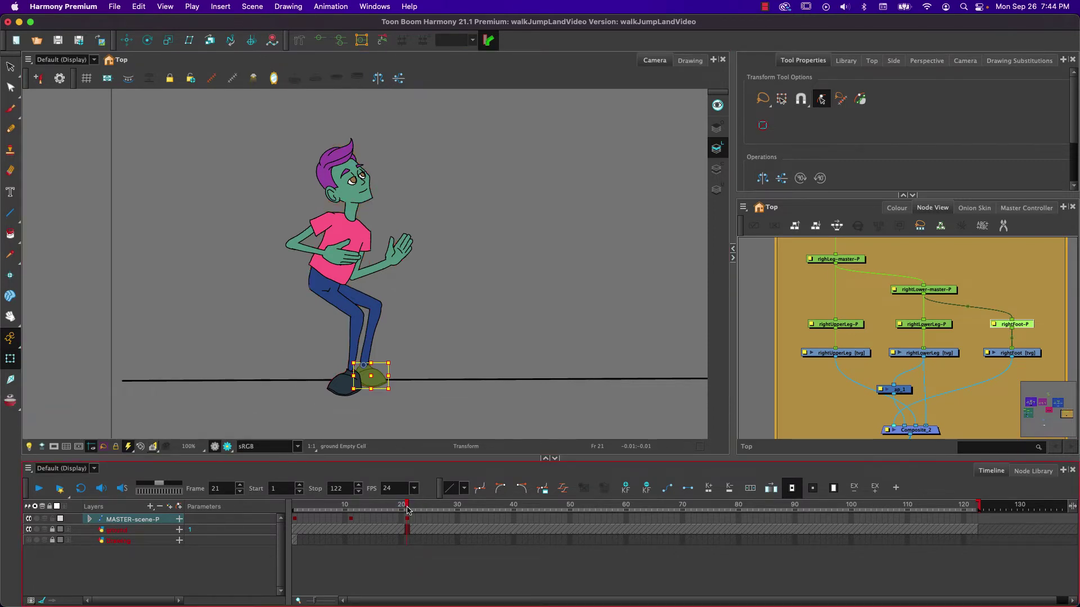
# Scrub through the change from standing to crouching, stop at frame 28, and bring more of the camera frame into view.
pyautogui.click(372, 505)
pyautogui.moveTo(372, 505); pyautogui.dragTo(412, 504)
pyautogui.moveTo(413, 505); pyautogui.dragTo(456, 506)
pyautogui.moveTo(442, 507); pyautogui.dragTo(406, 513)
pyautogui.moveTo(410, 513); pyautogui.dragTo(446, 513)
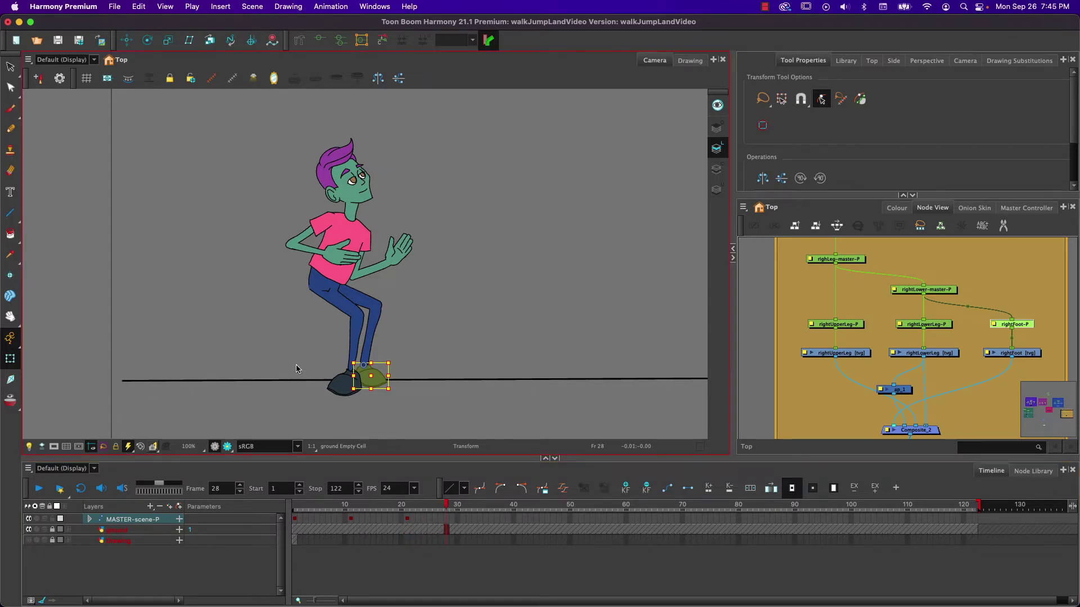
pyautogui.scroll(-2, 275, 323)
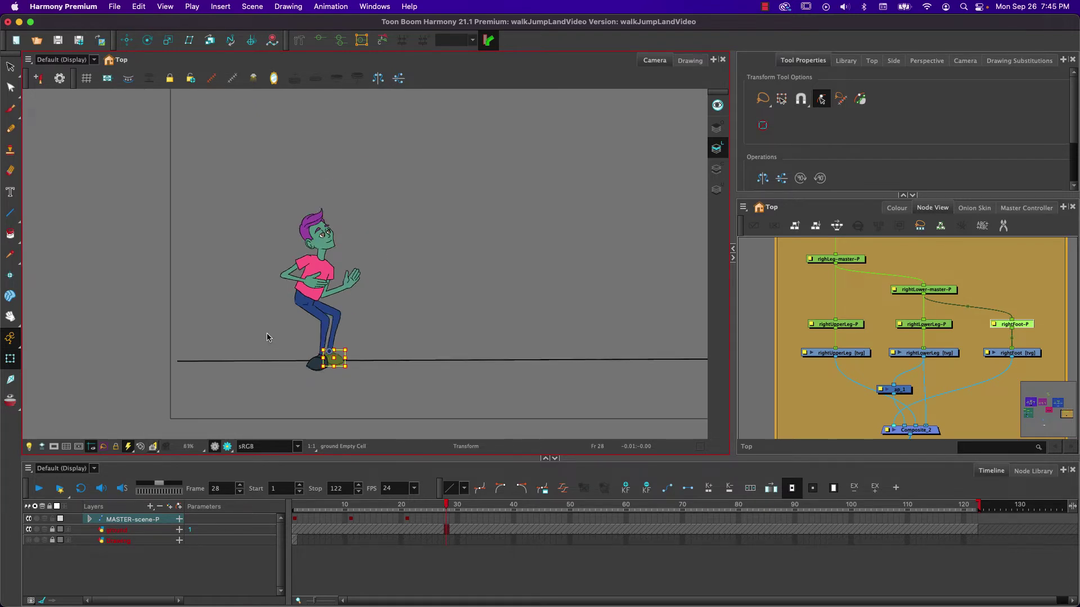
pyautogui.scroll(-1, 267, 337)
pyautogui.scroll(1, 267, 333)
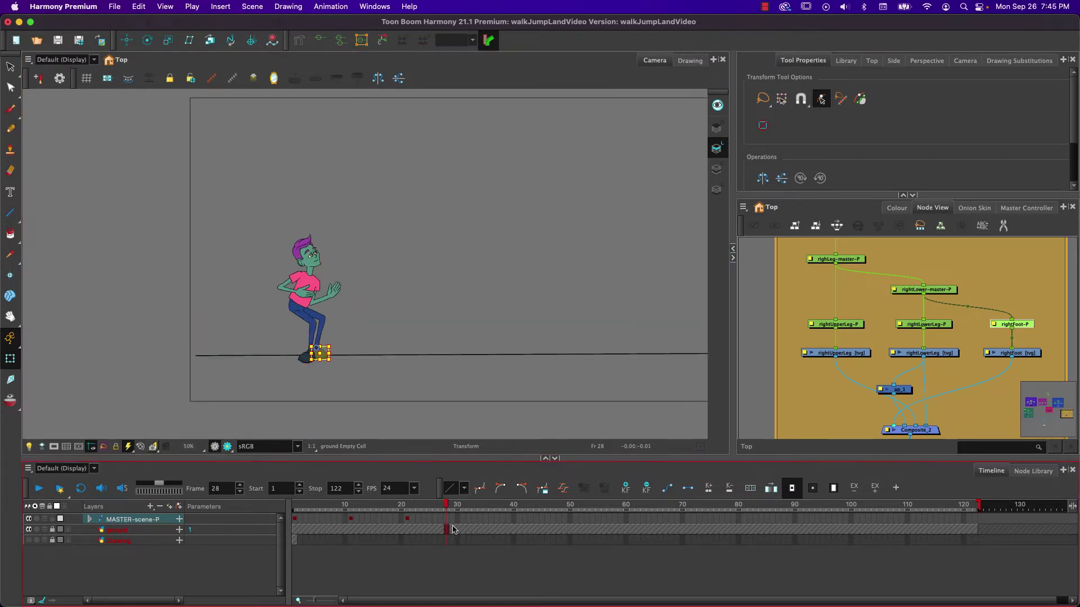
# At frame 27, raise the whole character off the ground, shift it forward and tilt it slightly forward.
pyautogui.click(451, 518)
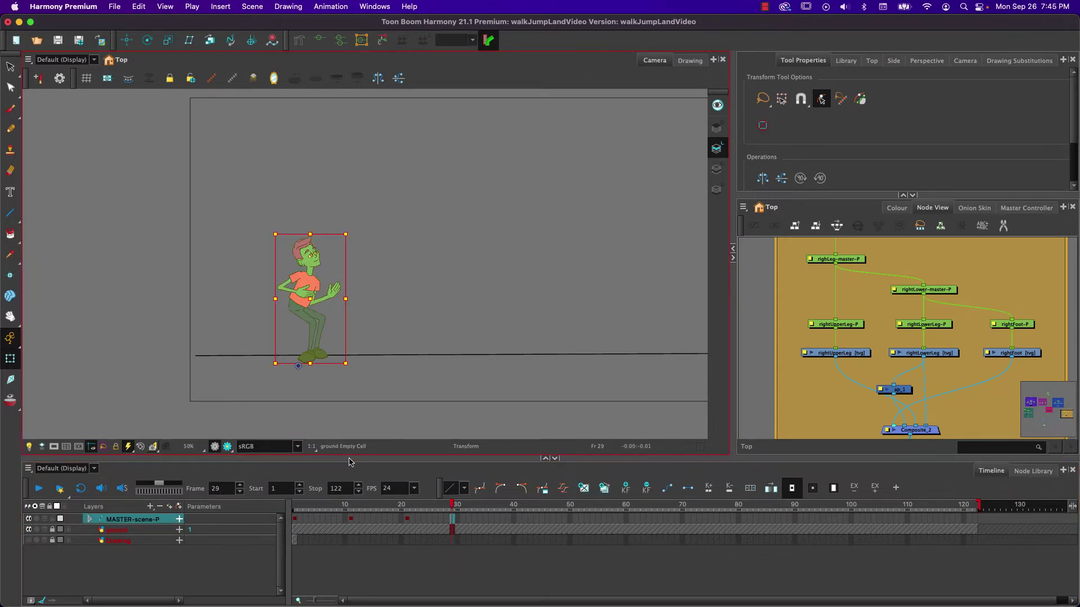
pyautogui.click(441, 521)
pyautogui.moveTo(303, 282); pyautogui.dragTo(339, 208)
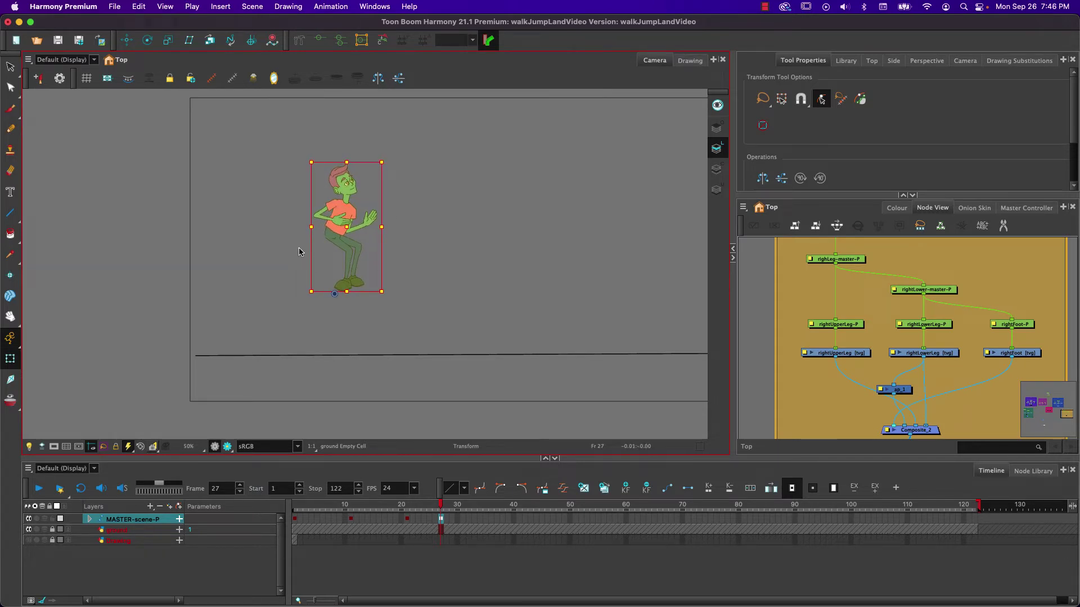
pyautogui.moveTo(301, 297); pyautogui.dragTo(293, 298)
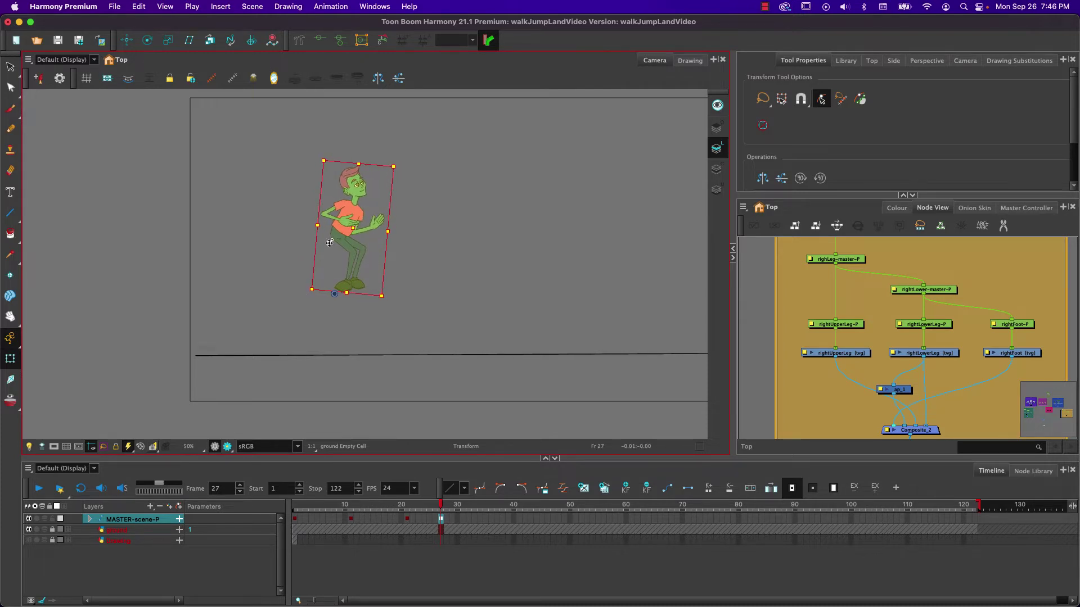
pyautogui.moveTo(336, 233); pyautogui.dragTo(333, 230)
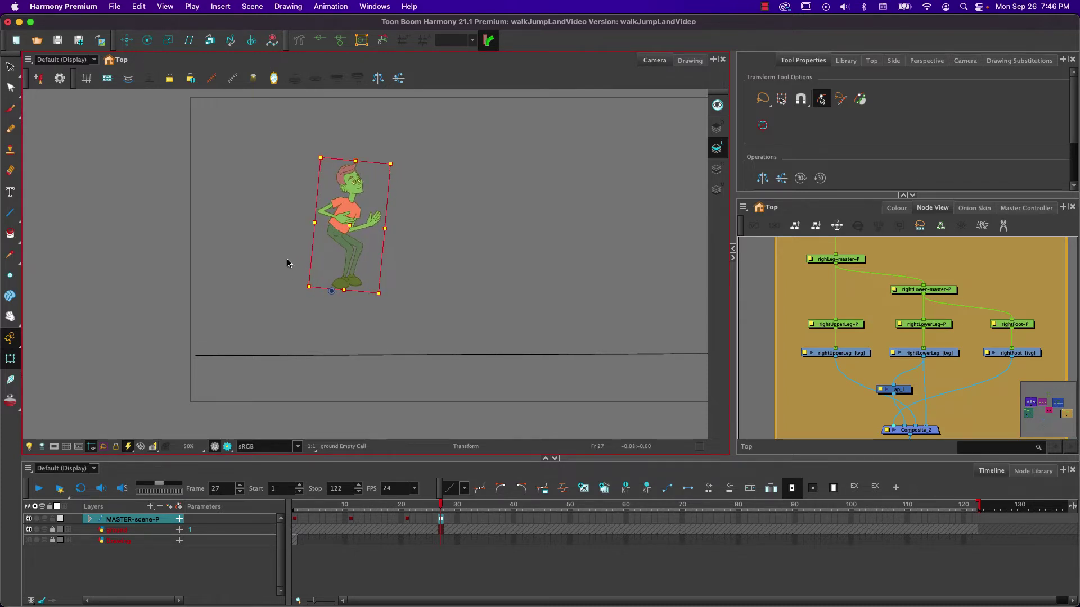
# Swing the whole left leg backward from the hip and nudge it slightly back under the pelvis.
pyautogui.click(313, 257)
pyautogui.click(345, 249)
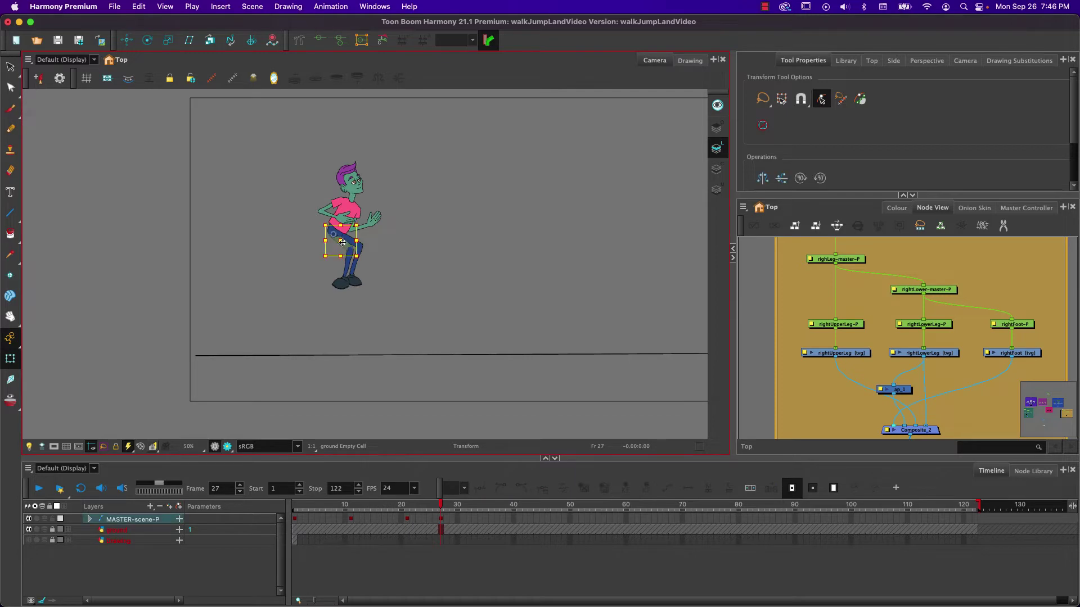
pyautogui.click(329, 277)
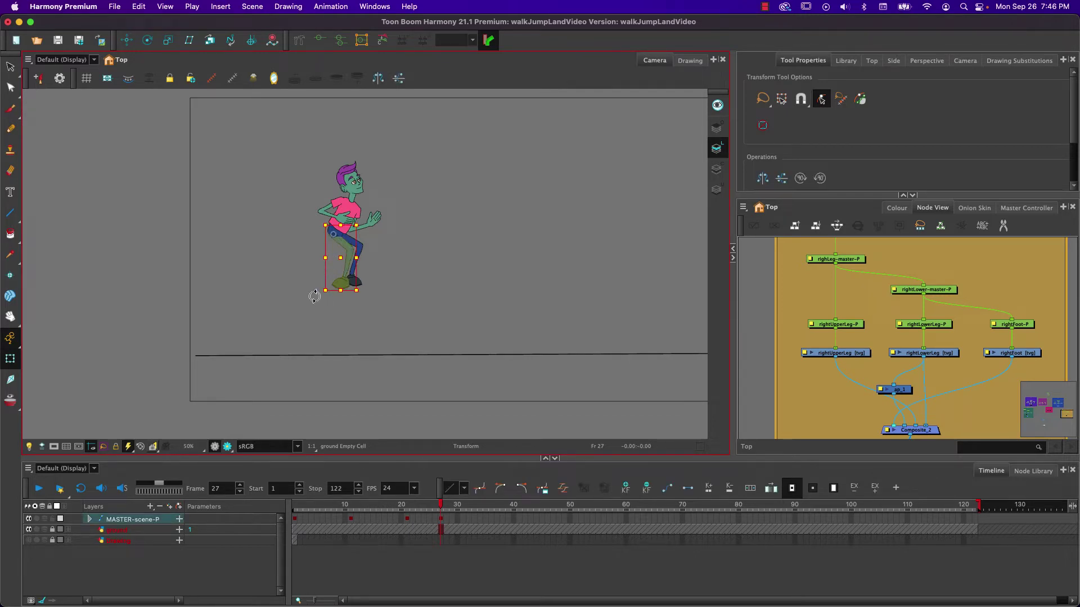
pyautogui.moveTo(316, 301); pyautogui.dragTo(259, 271)
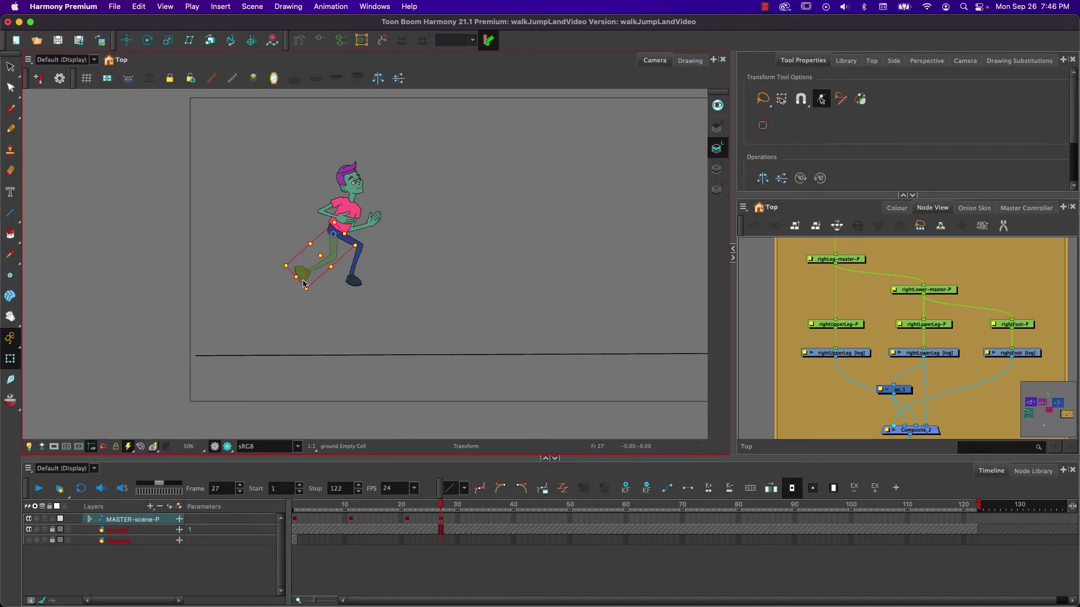
pyautogui.hotkey('shift', 'b')
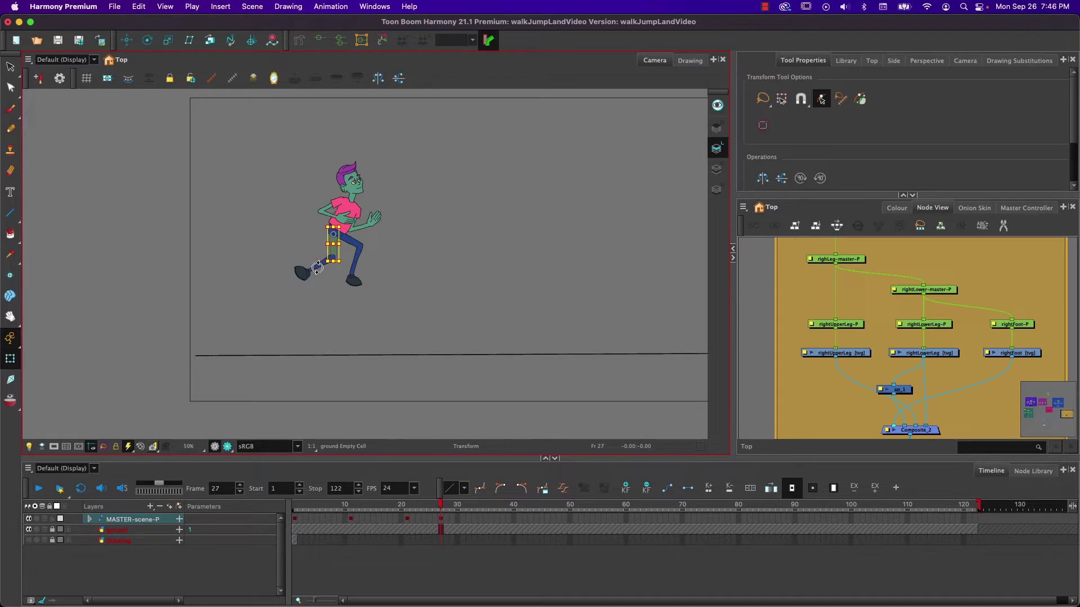
pyautogui.click(272, 245)
pyautogui.scroll(3, 326, 248)
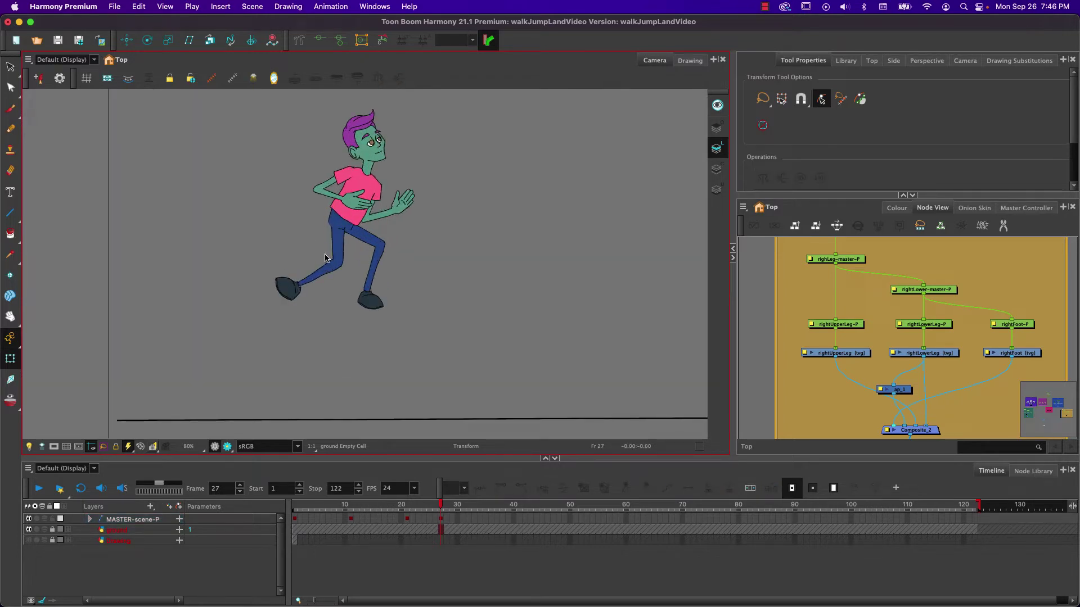
pyautogui.scroll(2, 327, 251)
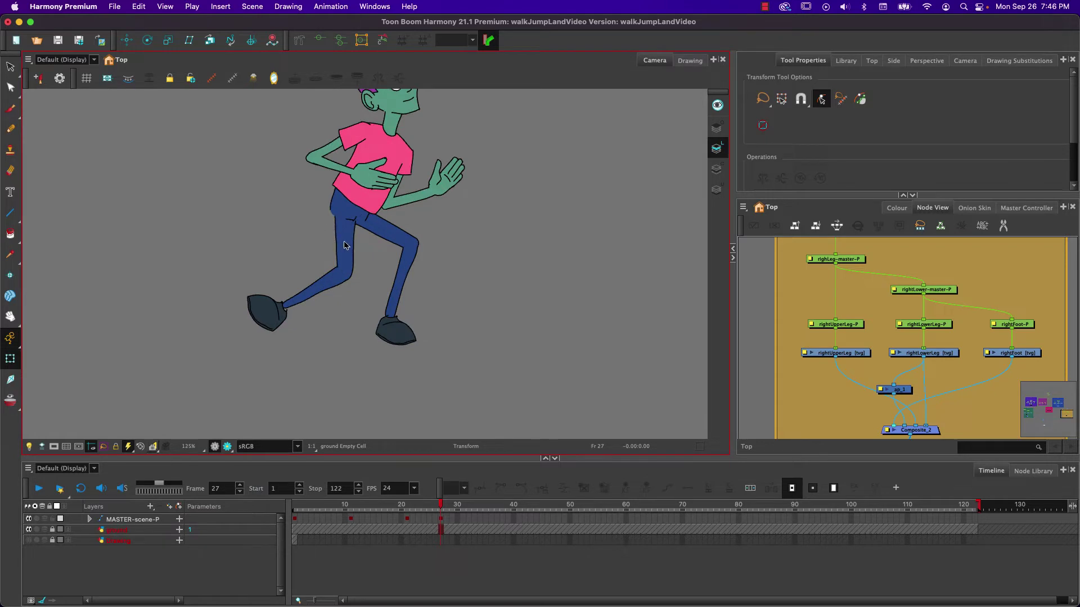
pyautogui.click(345, 238)
pyautogui.press('b')
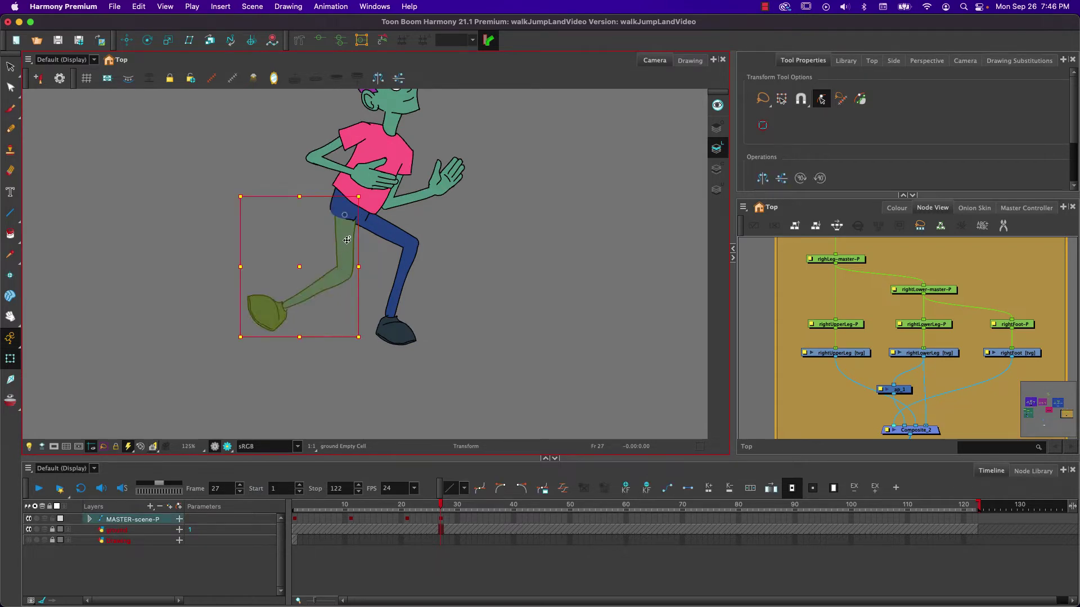
pyautogui.moveTo(347, 240); pyautogui.dragTo(343, 240)
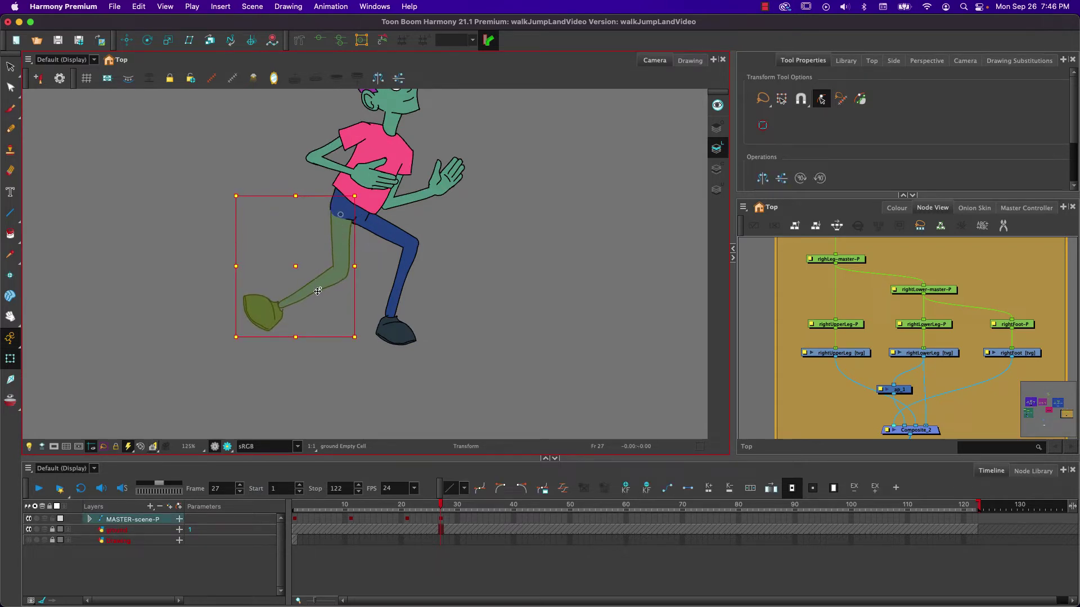
# Rotate the left lower leg downward from the knee, and turn the left foot counterclockwise at the ankle.
pyautogui.click(318, 291)
pyautogui.press('b')
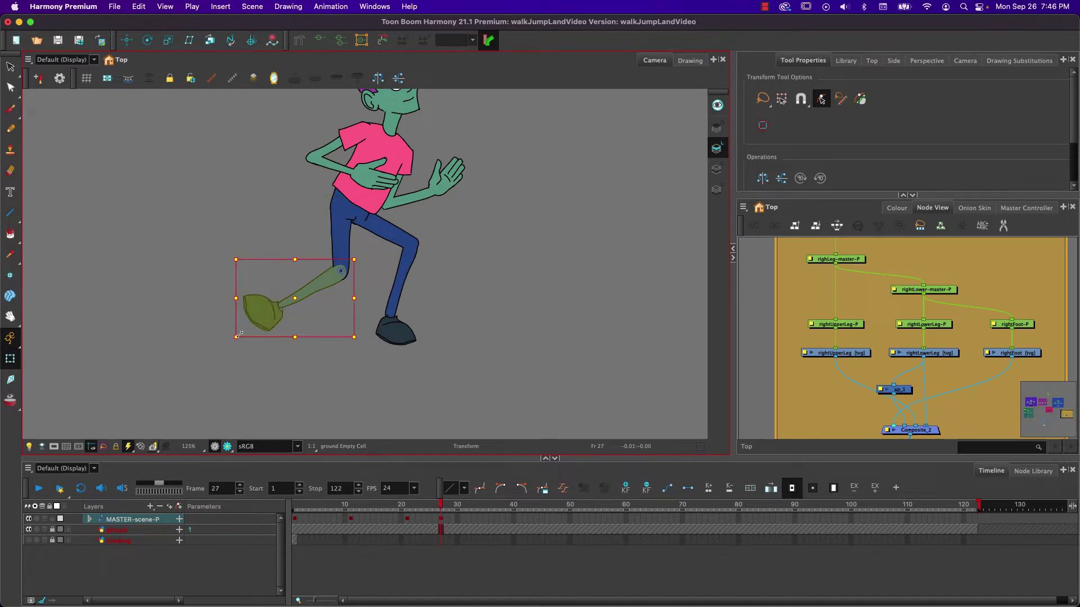
pyautogui.moveTo(225, 345); pyautogui.dragTo(255, 392)
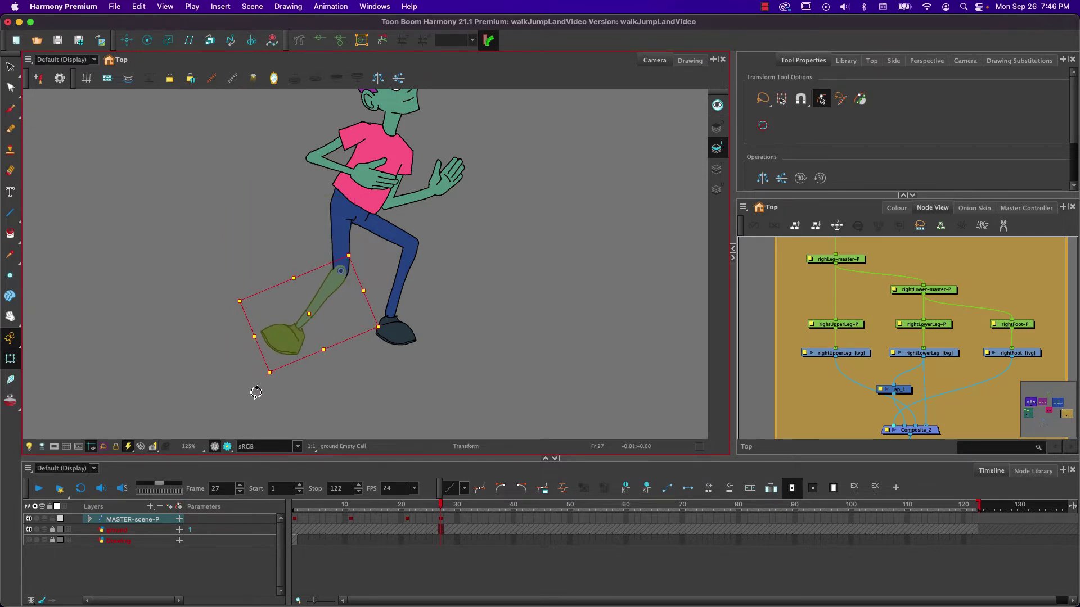
pyautogui.click(281, 344)
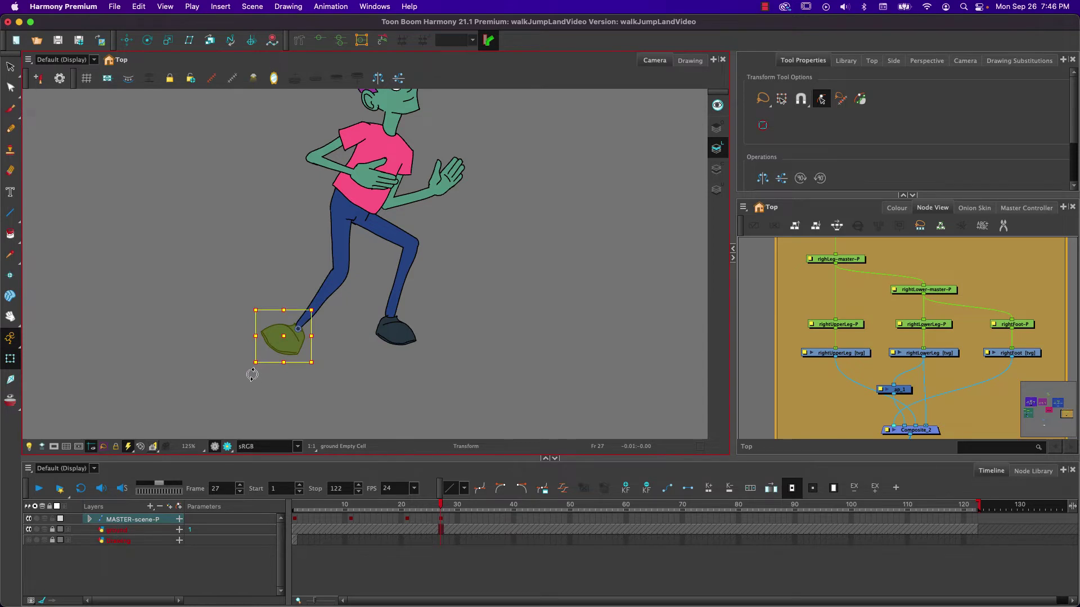
pyautogui.moveTo(251, 369); pyautogui.dragTo(282, 424)
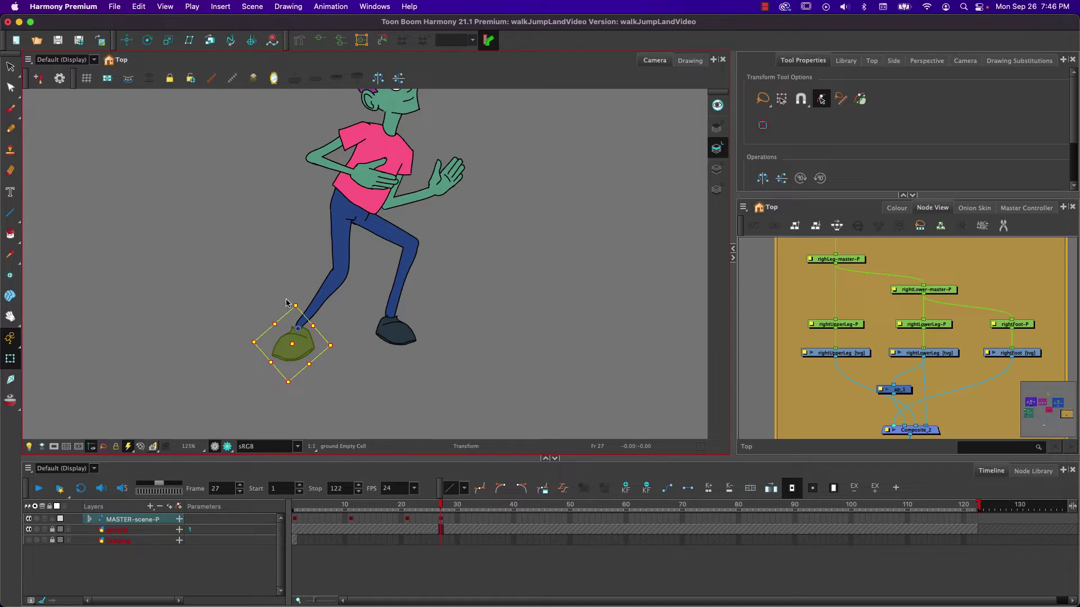
# Swing the whole right leg backward from the hip so that it trails alongside the left leg.
pyautogui.click(382, 225)
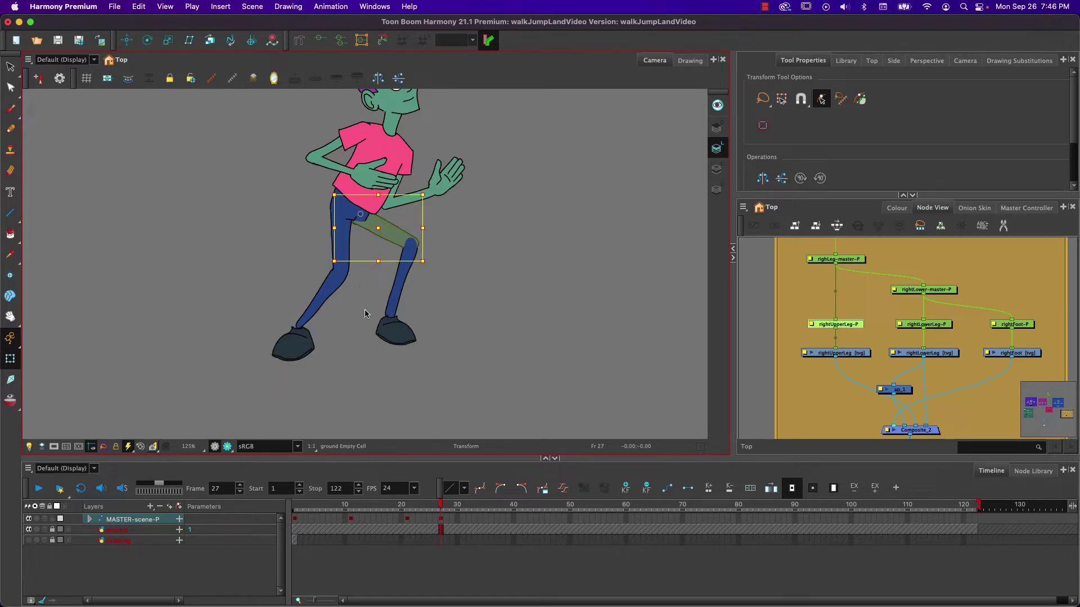
pyautogui.press('b')
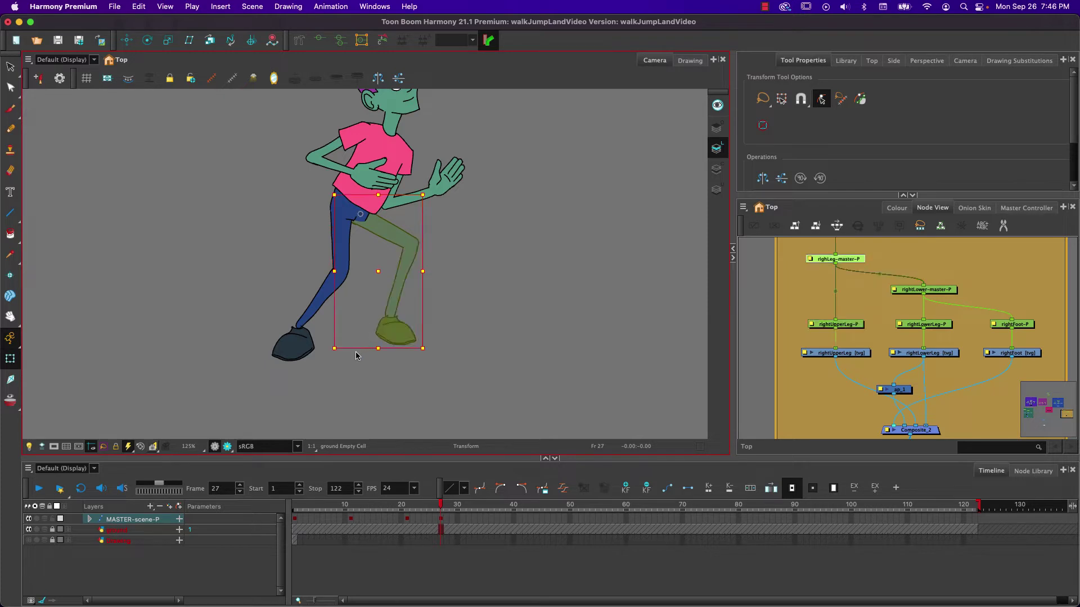
pyautogui.moveTo(327, 357); pyautogui.dragTo(246, 293)
# Rotate the right lower leg downward from the knee, and turn the right foot so its toes point down.
pyautogui.click(349, 285)
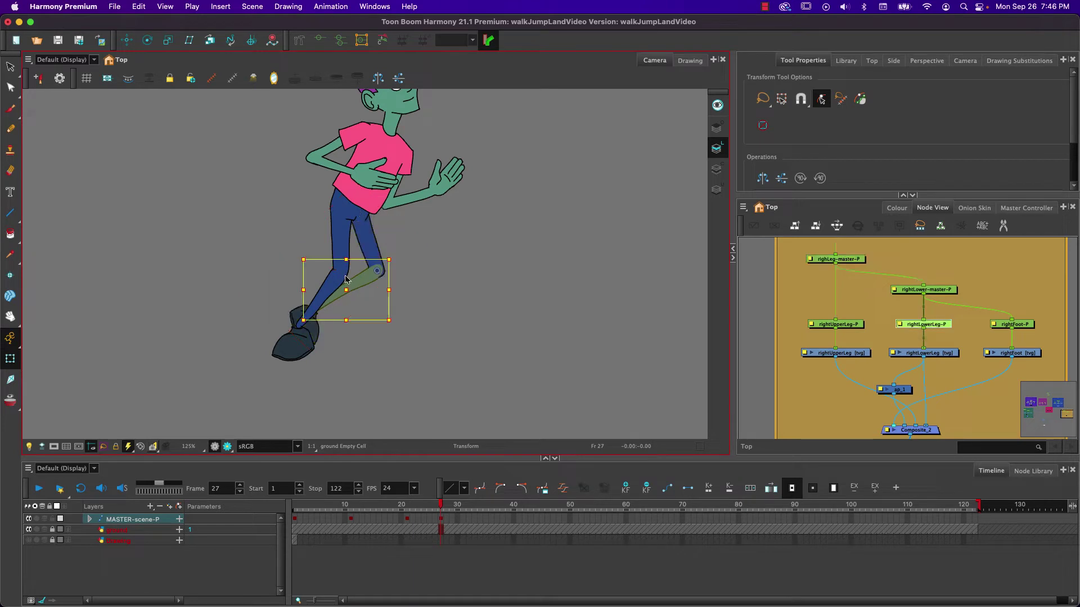
pyautogui.press('b')
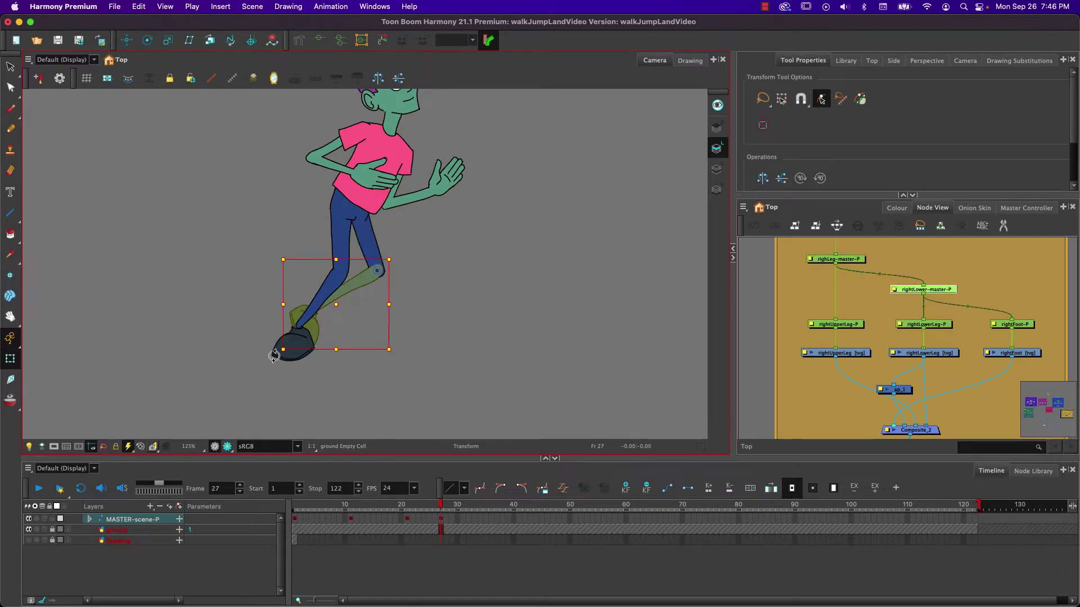
pyautogui.moveTo(276, 358); pyautogui.dragTo(310, 420)
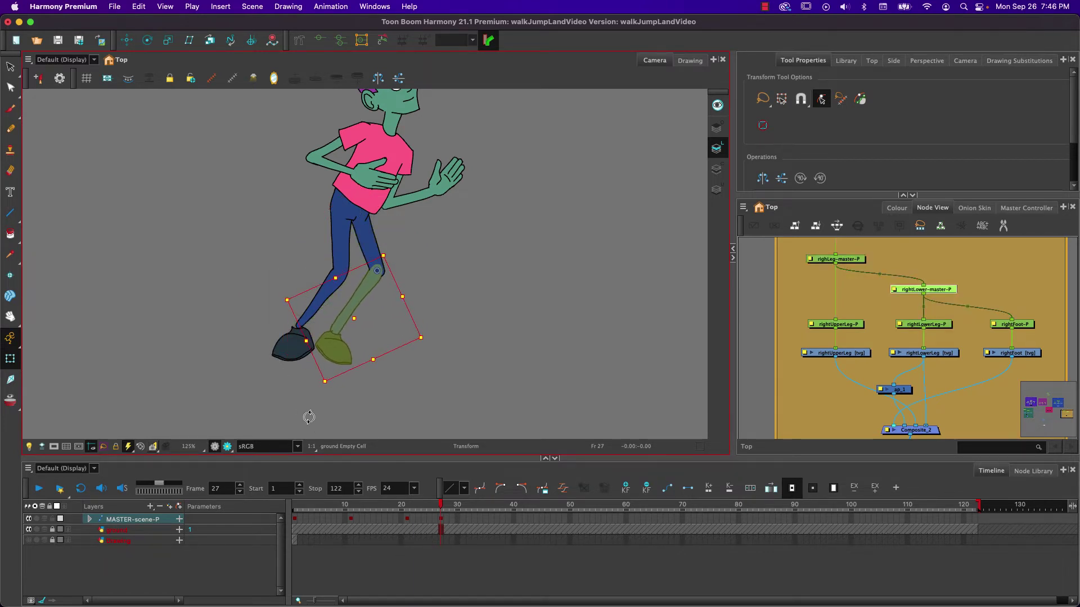
pyautogui.click(331, 352)
pyautogui.moveTo(307, 383); pyautogui.dragTo(289, 352)
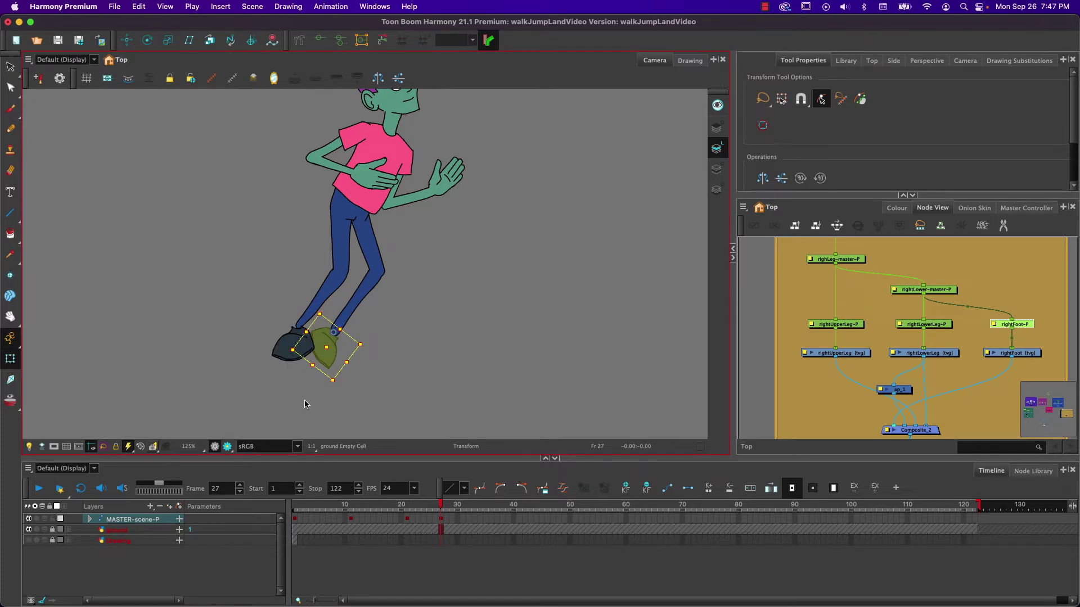
# Turn off peg selection mode, and substitute drawing 1 for the right foot and drawing 2 for the left foot.
pyautogui.click(822, 100)
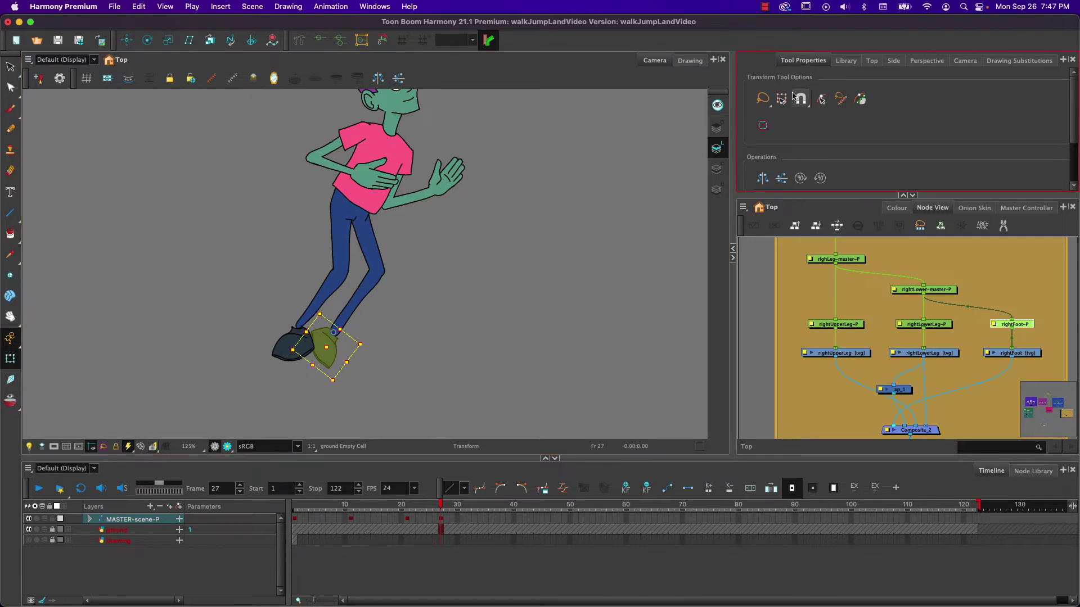
pyautogui.click(380, 336)
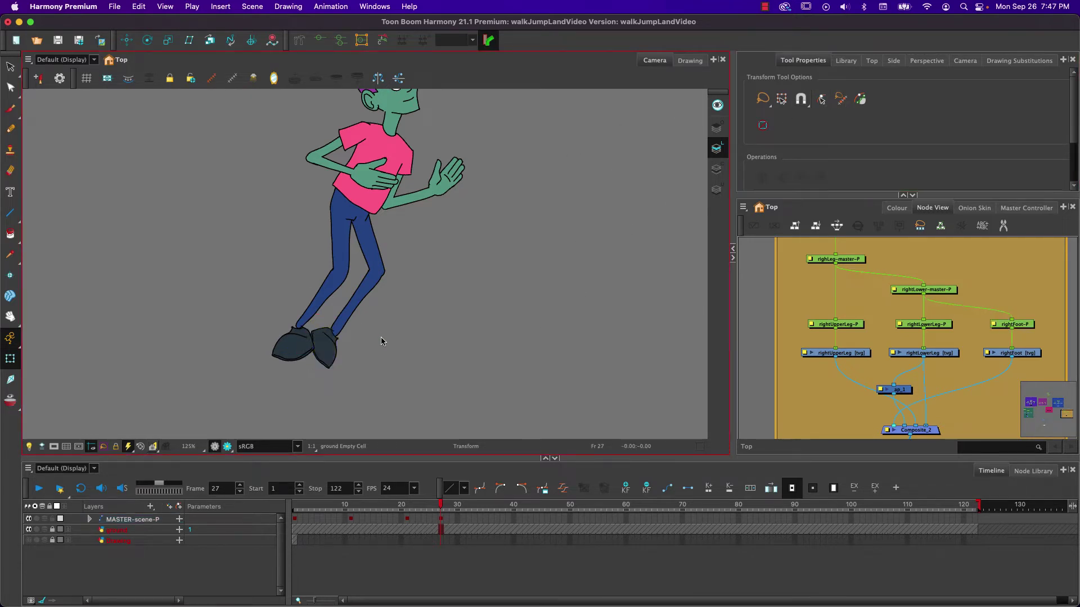
pyautogui.click(329, 349)
pyautogui.click(1019, 60)
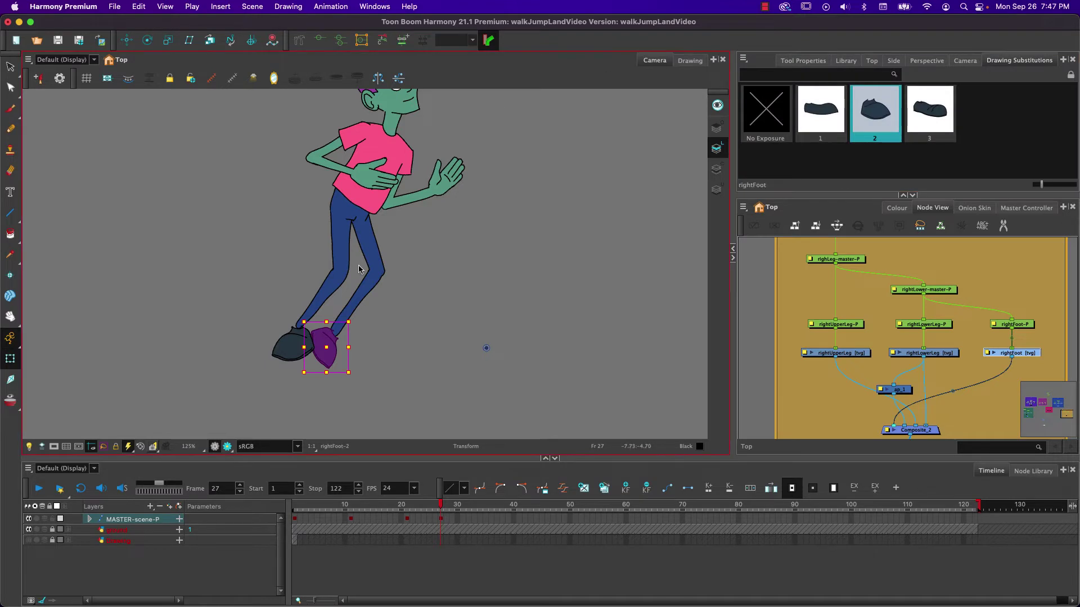
pyautogui.click(929, 123)
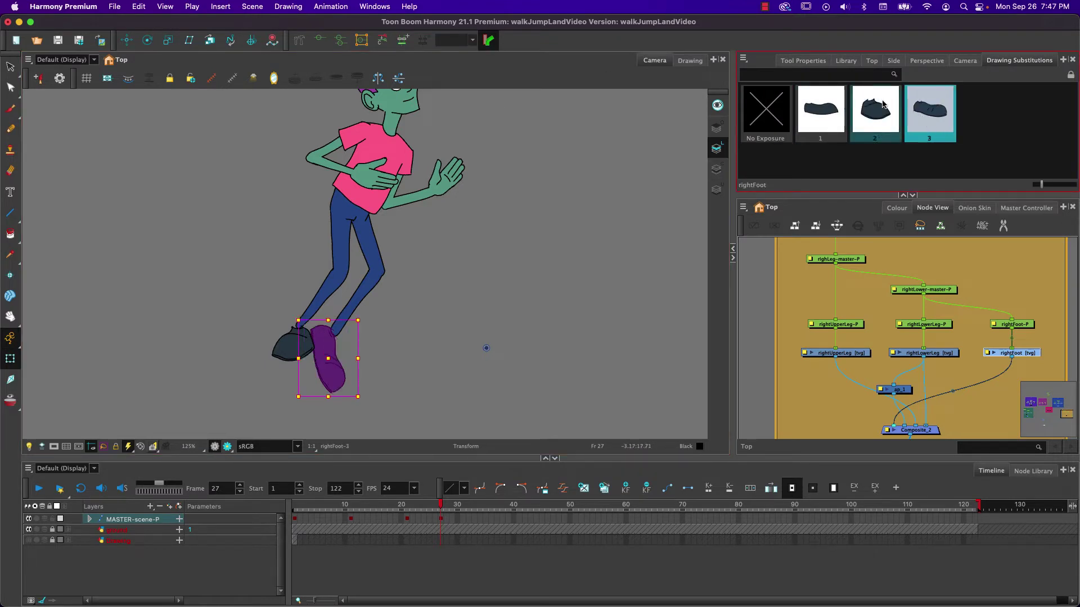
pyautogui.click(820, 109)
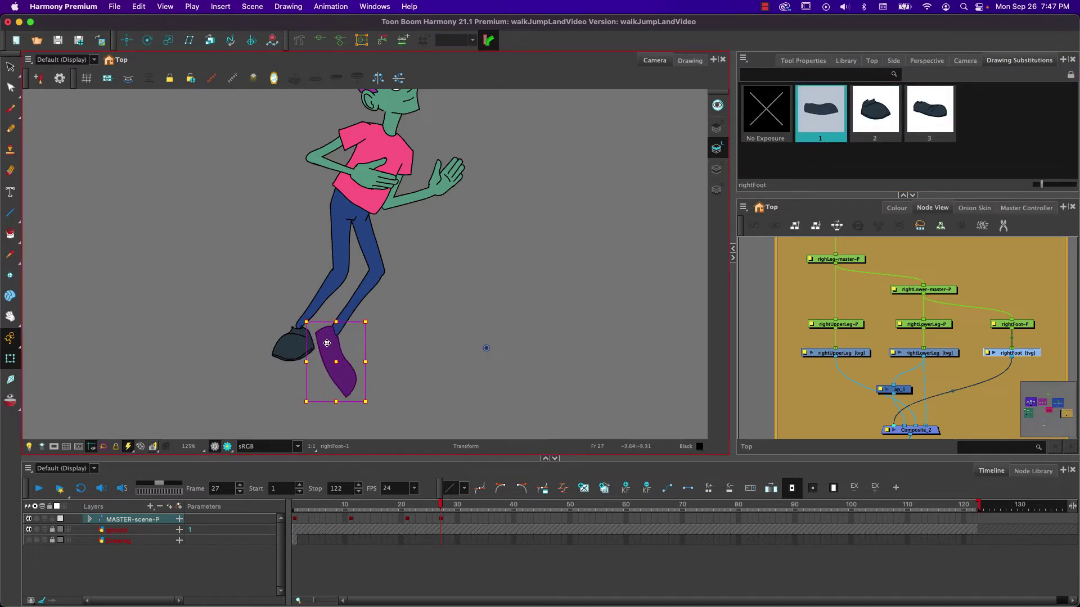
pyautogui.click(290, 349)
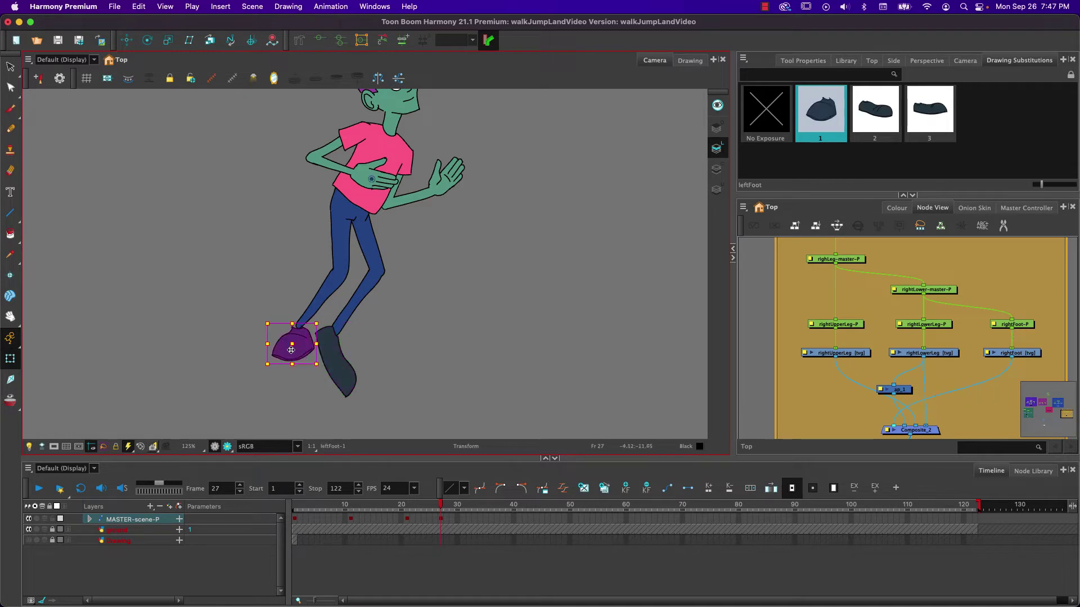
pyautogui.click(882, 119)
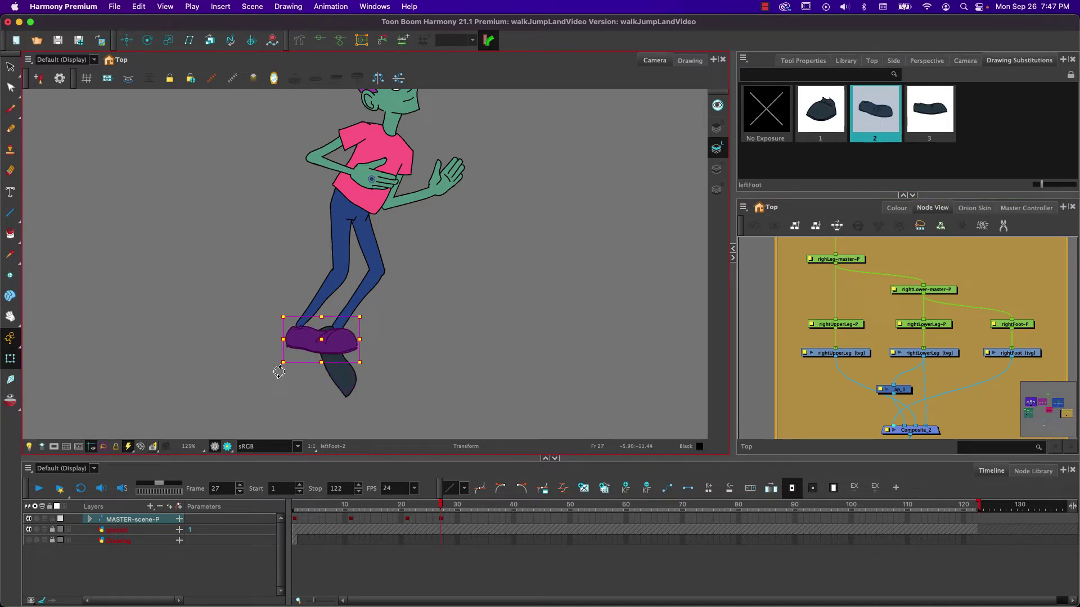
# Turn peg selection mode back on, and test the selection of the left foot and left lower leg.
pyautogui.click(803, 61)
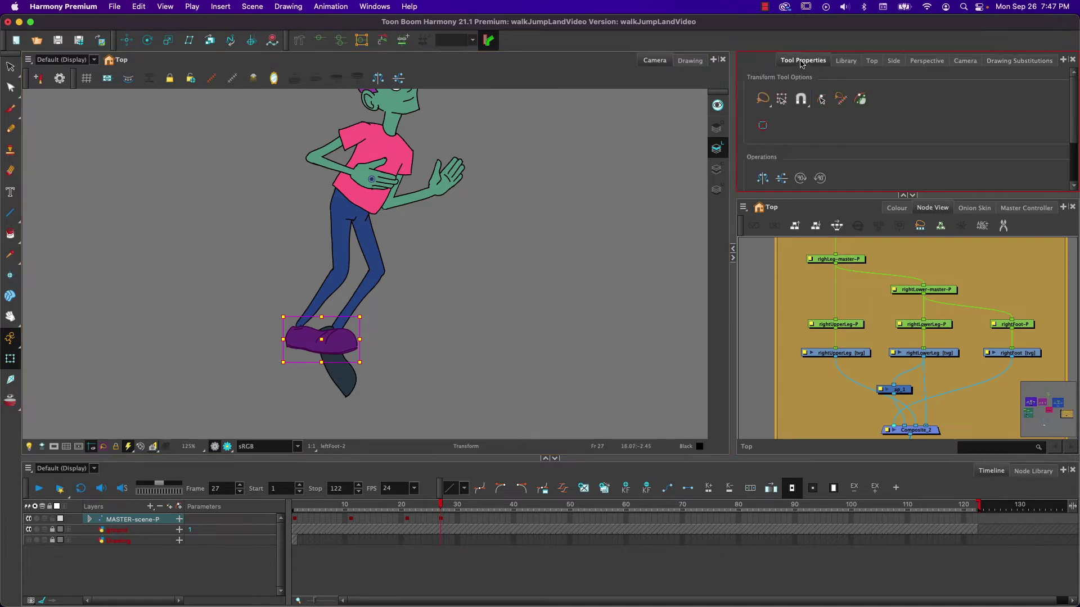
pyautogui.click(821, 99)
pyautogui.click(232, 305)
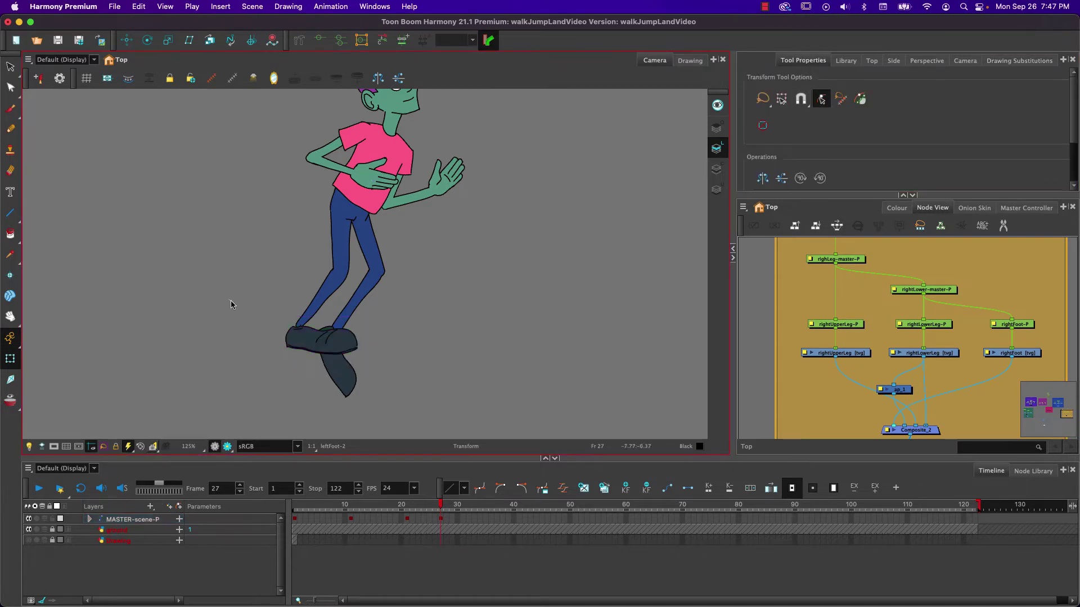
pyautogui.click(307, 344)
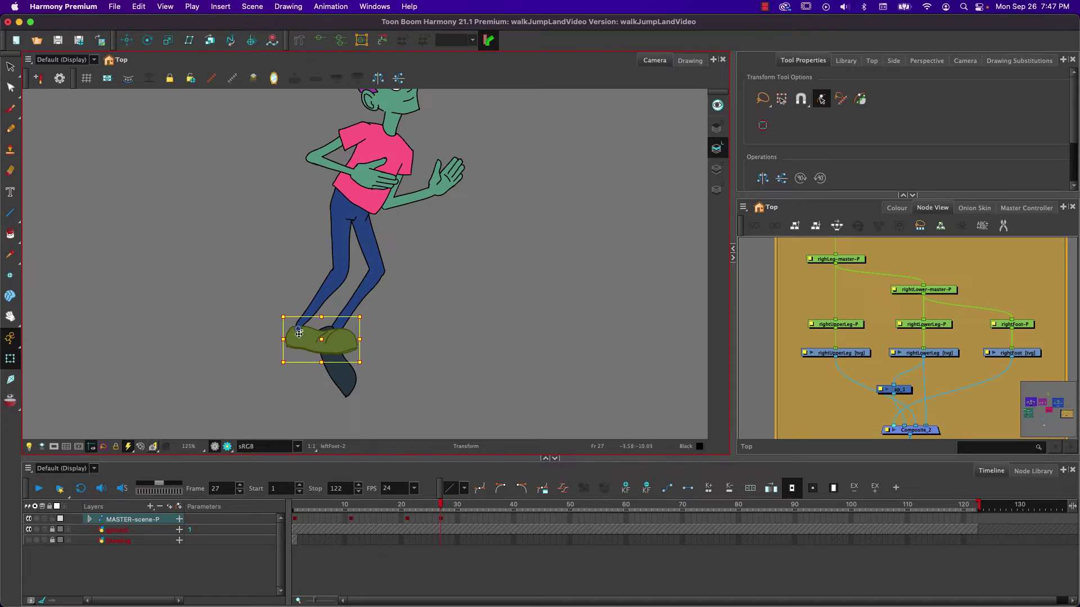
pyautogui.click(250, 295)
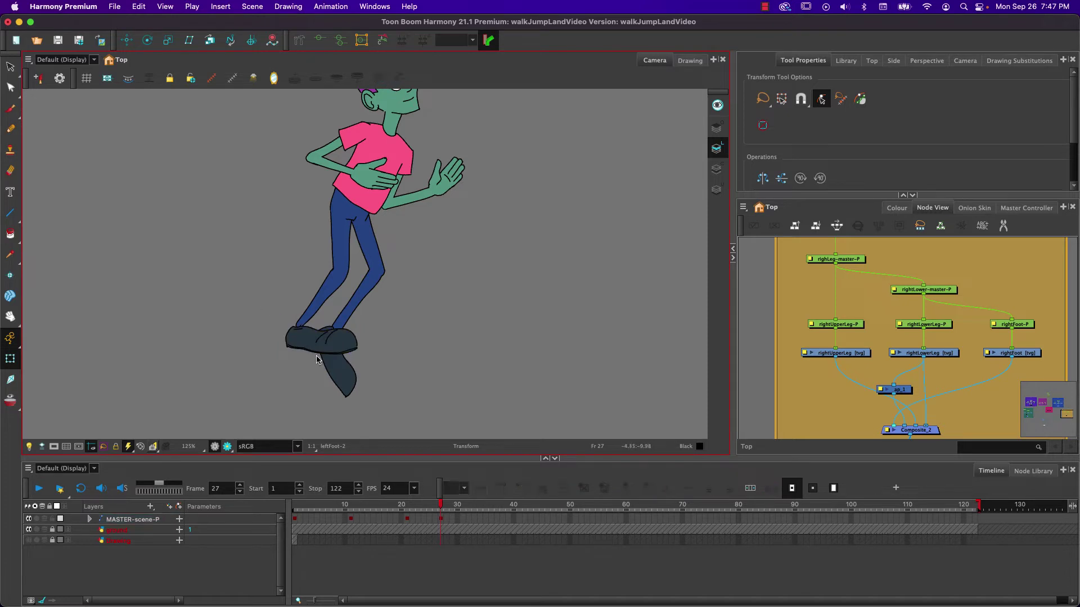
pyautogui.click(314, 301)
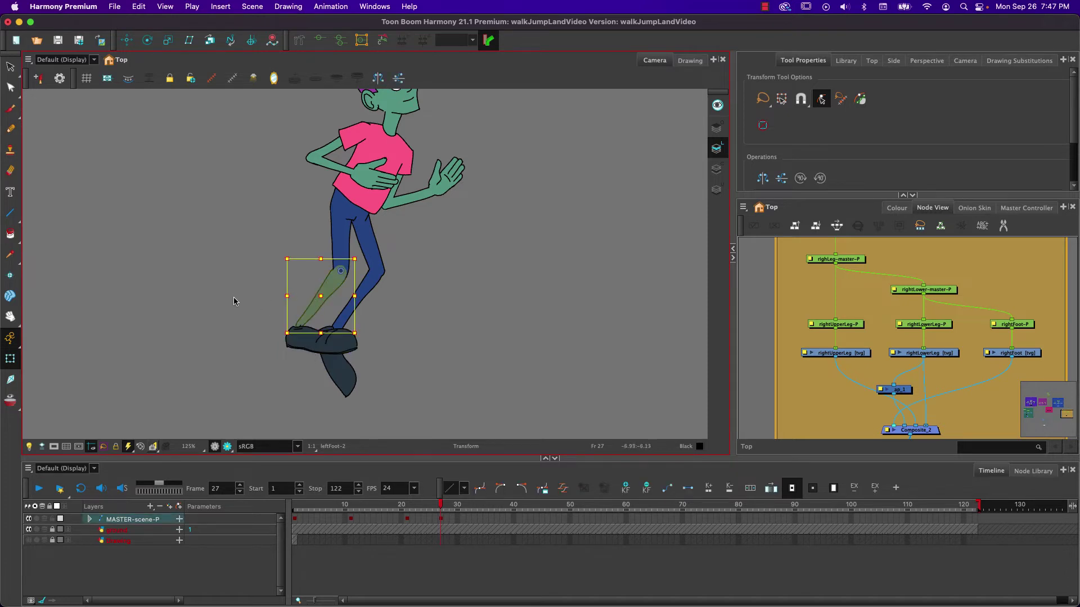
pyautogui.click(258, 324)
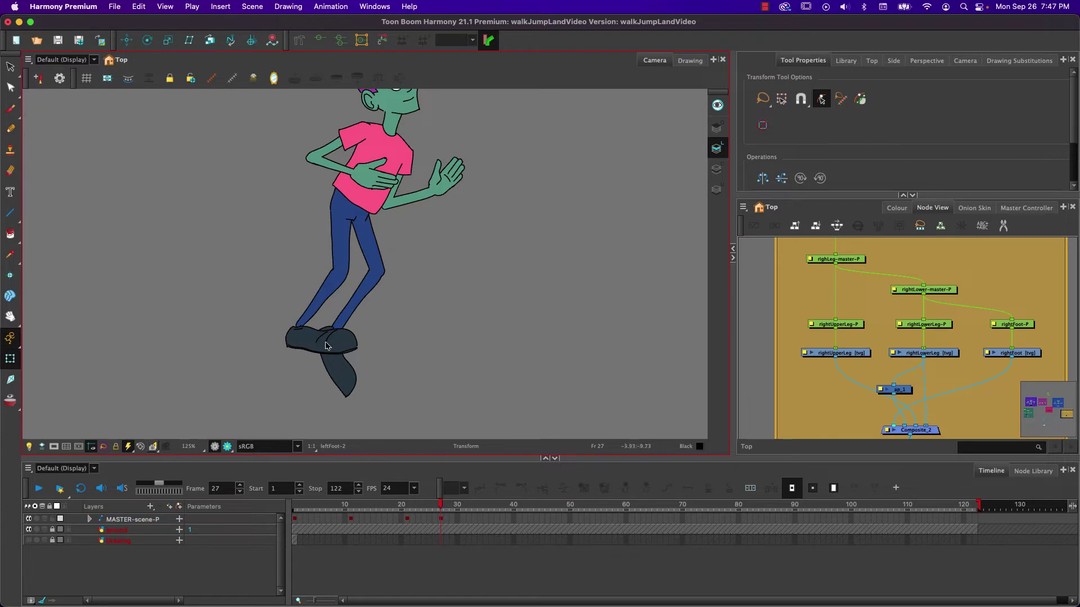
# Rotate the left foot so its toes point down, and swing the whole right leg farther back from the hip beside the left leg.
pyautogui.click(339, 344)
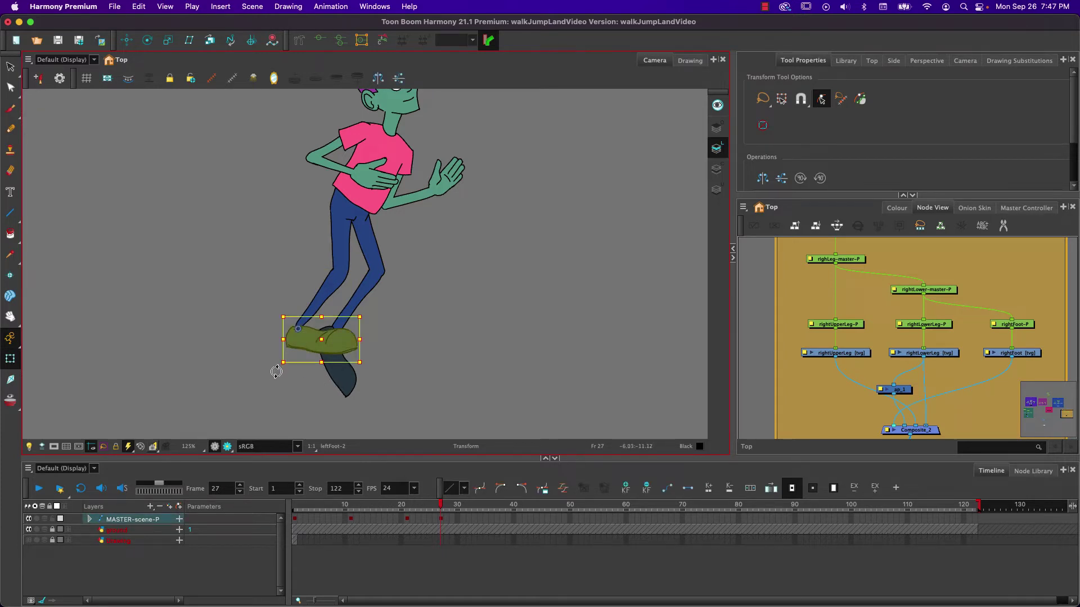
pyautogui.moveTo(271, 373); pyautogui.dragTo(259, 298)
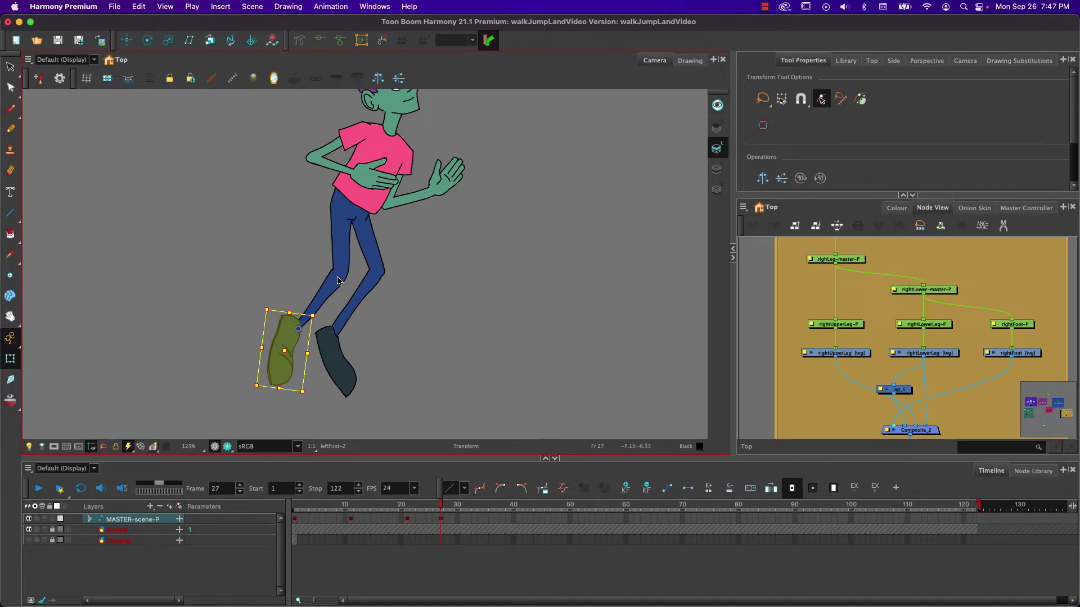
pyautogui.click(368, 245)
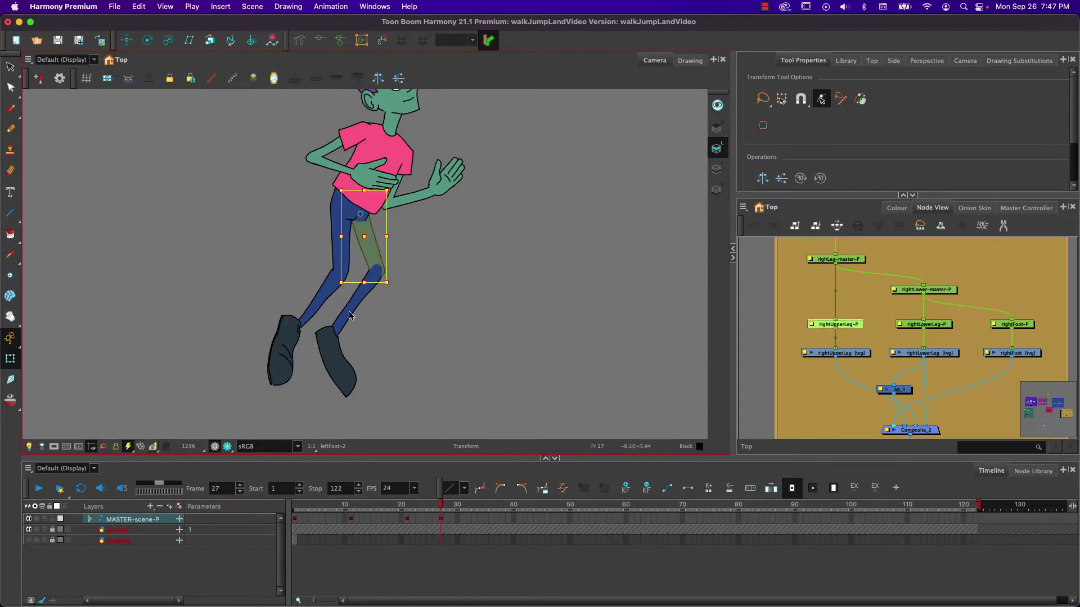
pyautogui.press('b')
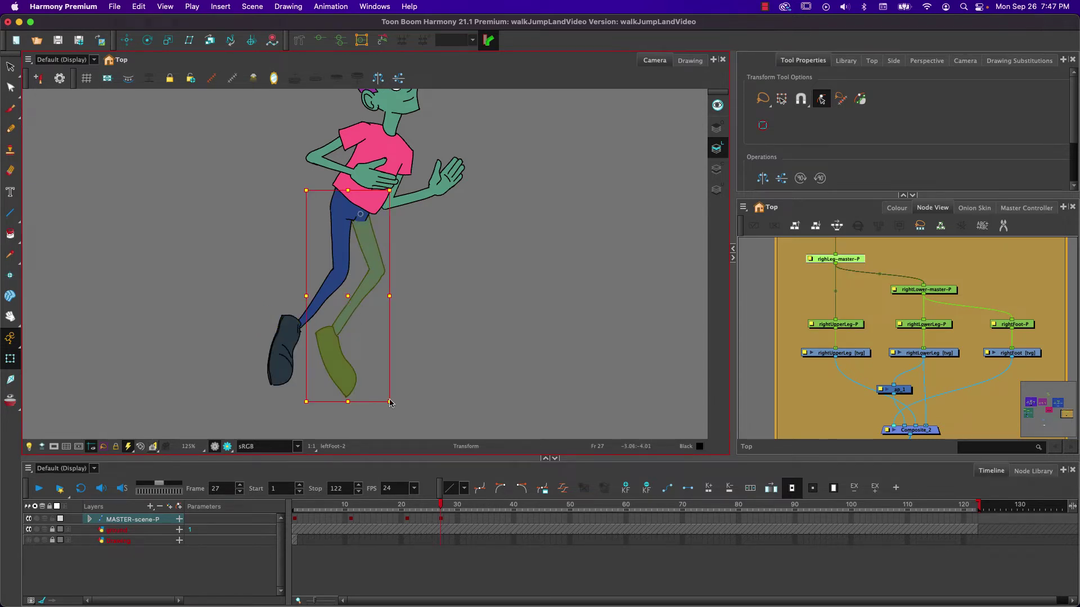
pyautogui.moveTo(396, 410); pyautogui.dragTo(328, 414)
# Rotate the right lower leg downward at the knee, and adjust the right foot so its toes point more steeply down.
pyautogui.click(347, 284)
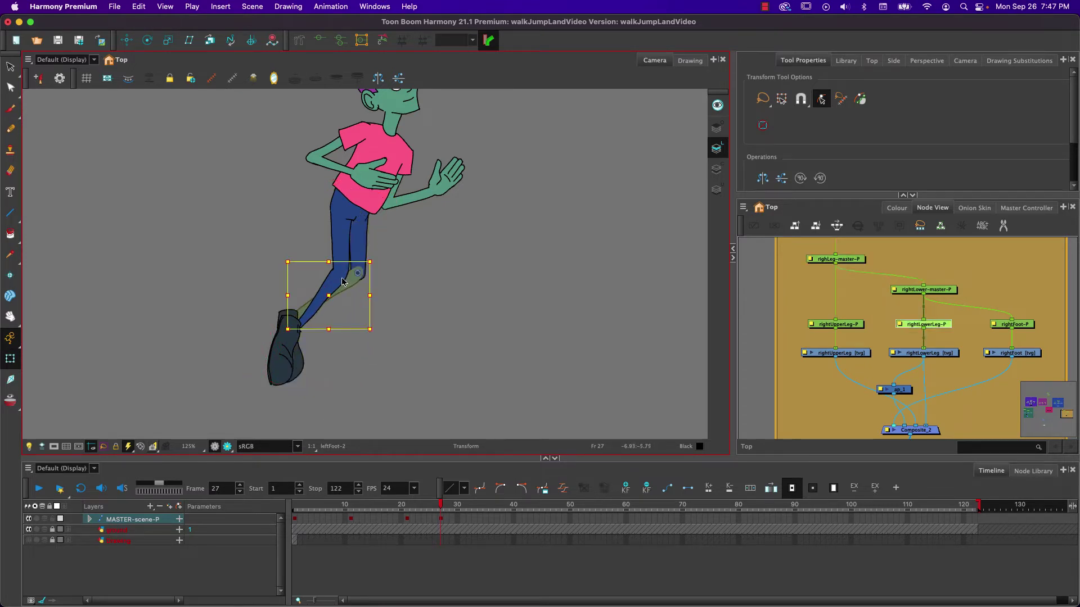
pyautogui.press('b')
pyautogui.moveTo(262, 388); pyautogui.dragTo(343, 459)
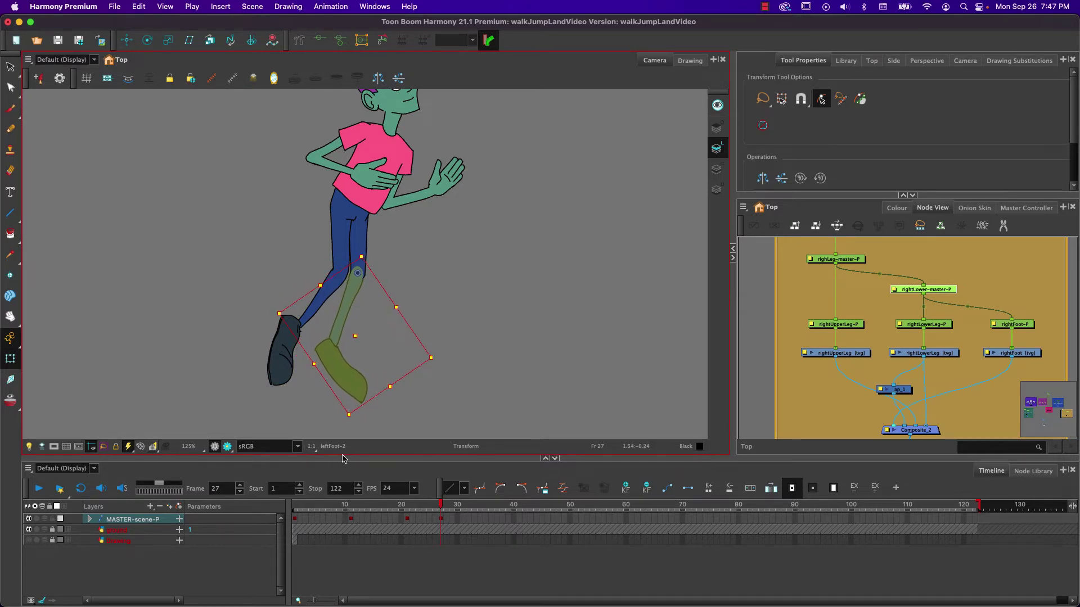
pyautogui.click(342, 385)
pyautogui.moveTo(295, 415); pyautogui.dragTo(280, 386)
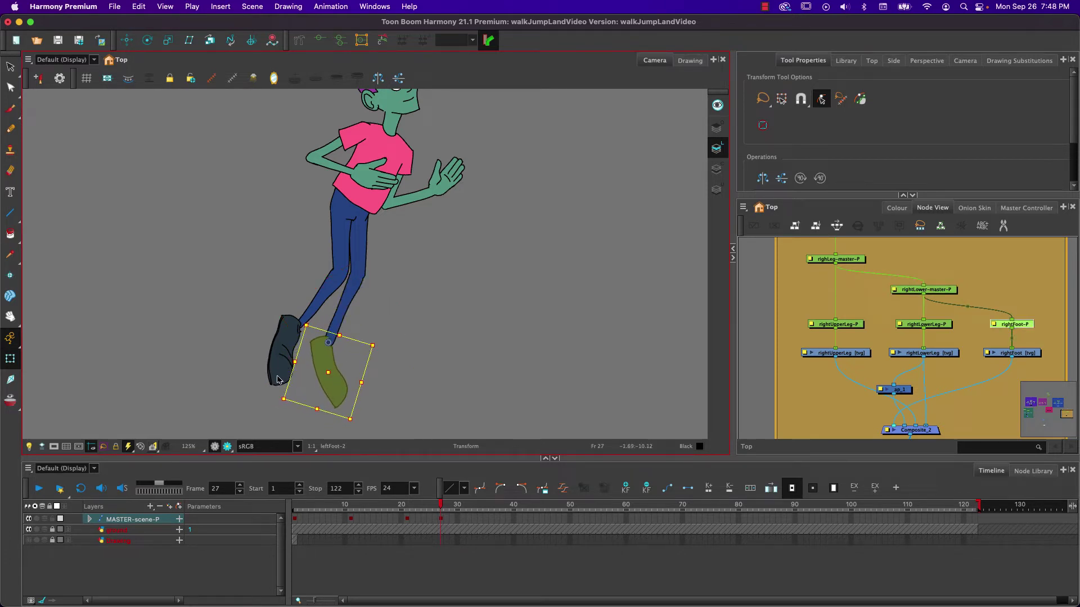
# Rotate the entire upper body backward from the waist so the torso changes from a forward lean to a slight backward lean.
pyautogui.click(352, 190)
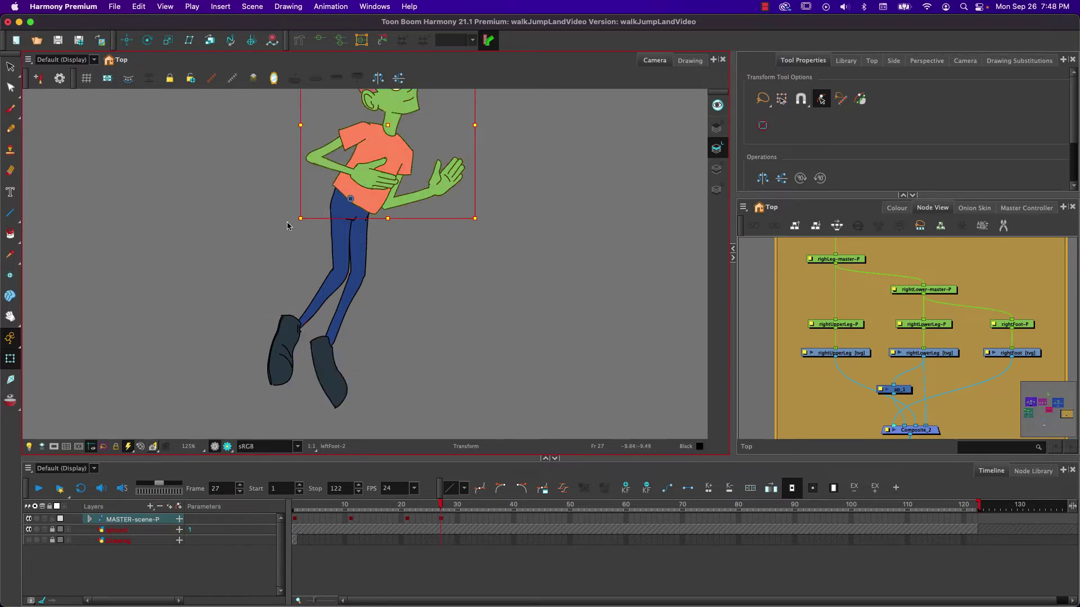
pyautogui.moveTo(287, 222); pyautogui.dragTo(303, 251)
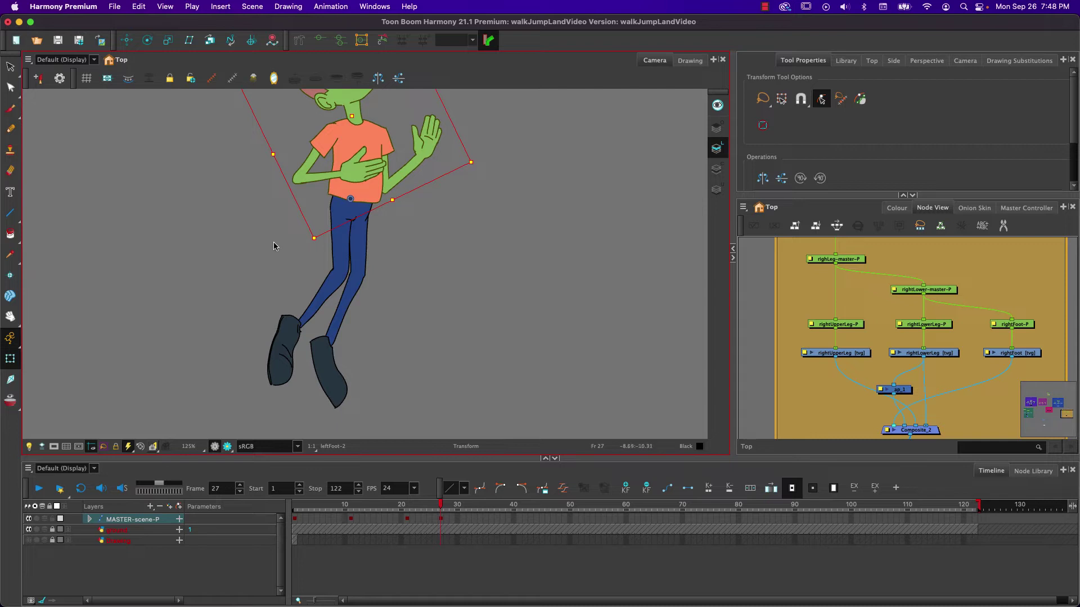
pyautogui.click(276, 251)
pyautogui.moveTo(277, 248); pyautogui.dragTo(286, 290)
# Rotate the whole head and neck forward from the base of the neck so the face tips back less.
pyautogui.click(365, 162)
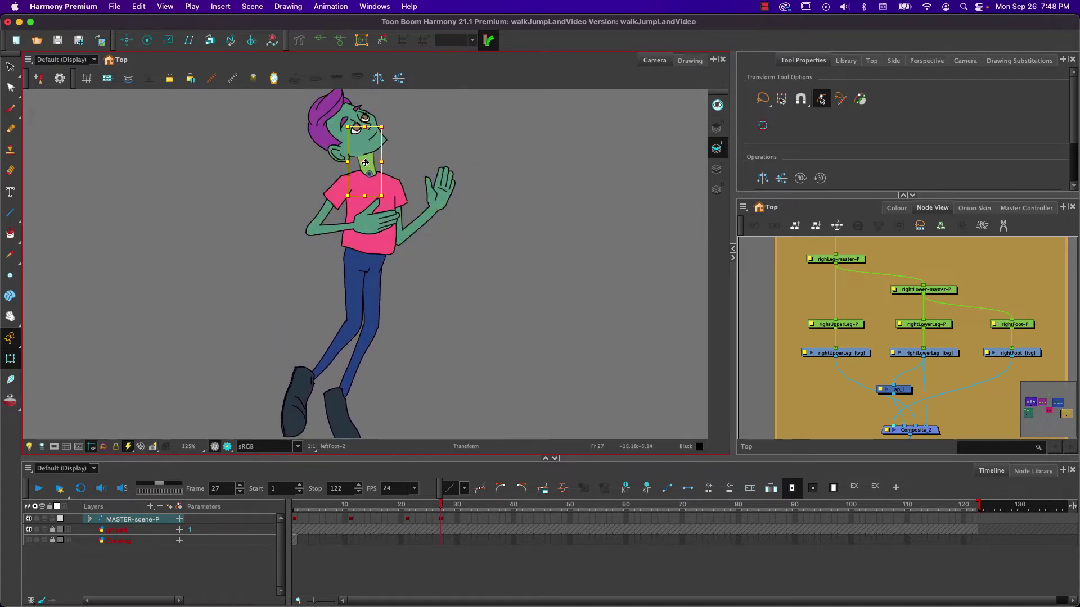
pyautogui.press('b')
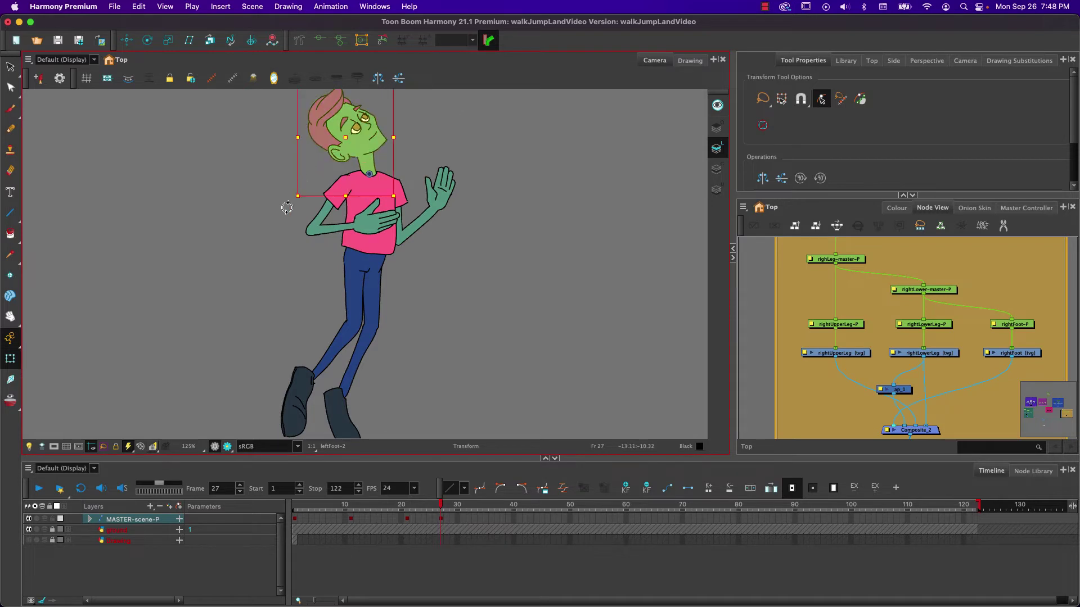
pyautogui.moveTo(288, 207); pyautogui.dragTo(285, 184)
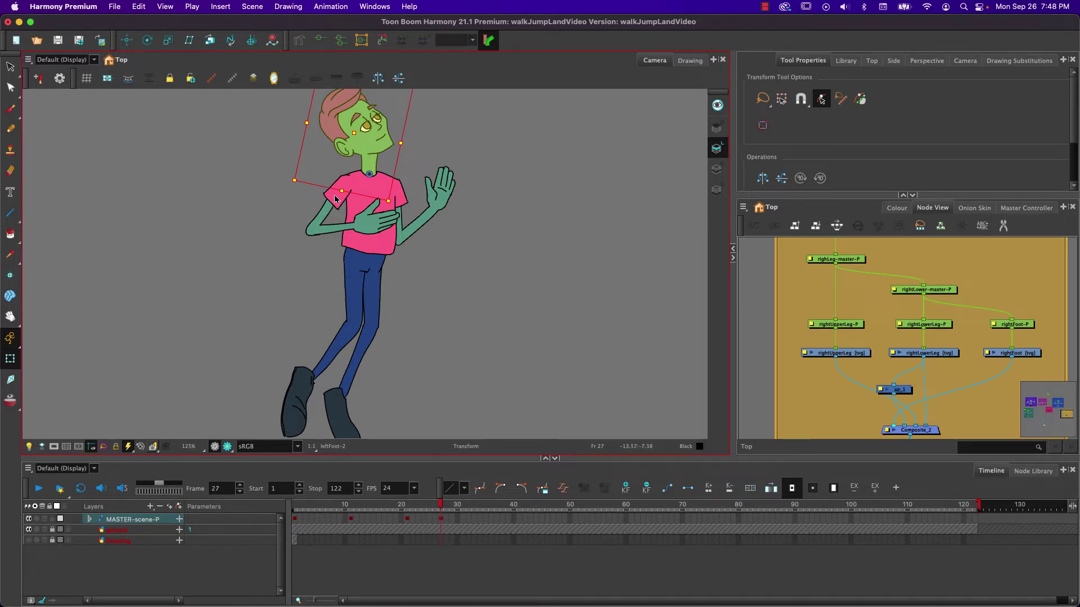
# Swing both forearms down and back at the elbows to straighten the arms, and turn the front hand so its fingers point down.
pyautogui.click(335, 230)
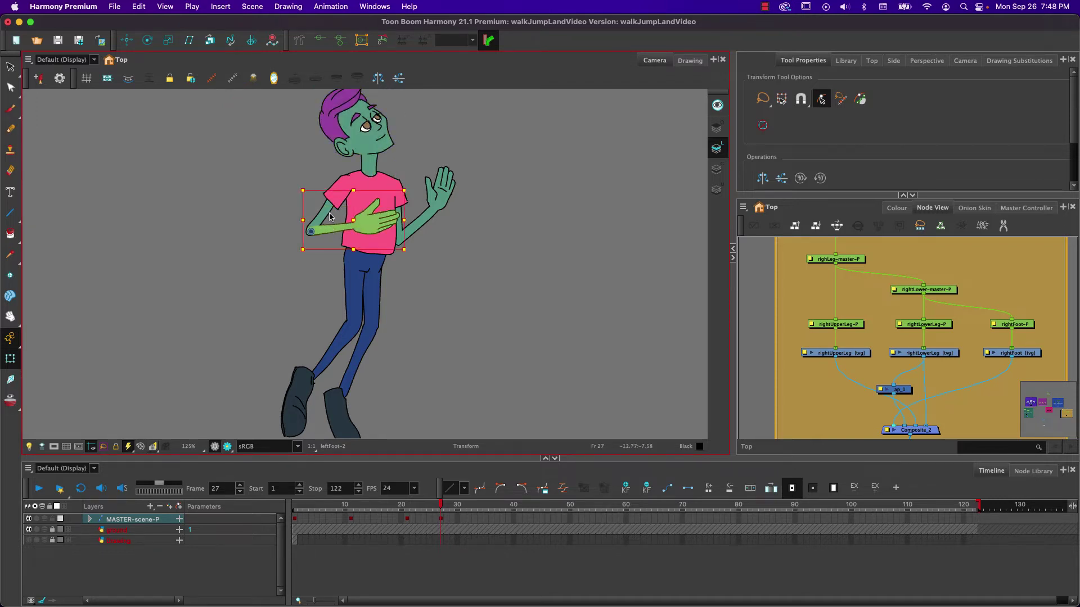
pyautogui.moveTo(405, 253); pyautogui.dragTo(160, 301)
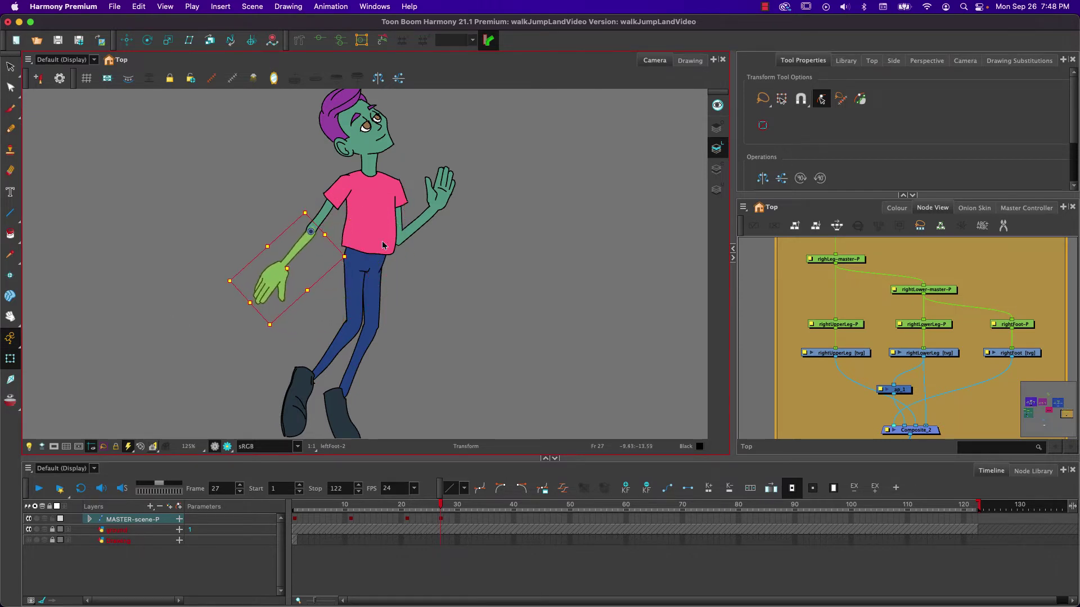
pyautogui.click(422, 221)
pyautogui.moveTo(470, 256); pyautogui.dragTo(242, 326)
pyautogui.click(397, 312)
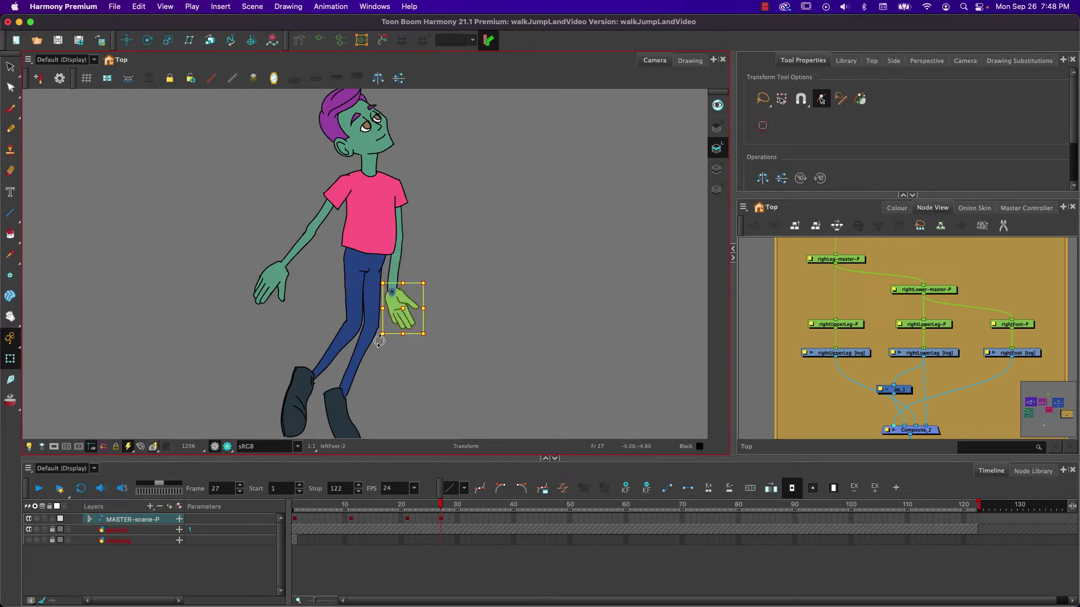
pyautogui.moveTo(379, 342); pyautogui.dragTo(361, 332)
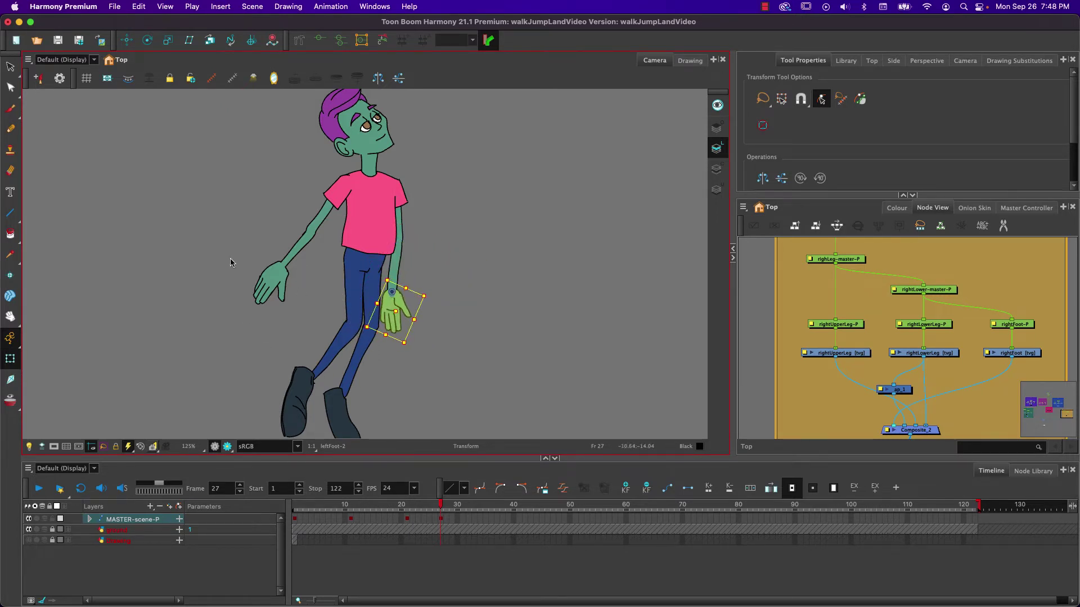
# Nudge both forearms into line with the elbows, and rotate the front forearm slightly to straighten that arm.
pyautogui.click(301, 246)
pyautogui.moveTo(301, 245); pyautogui.dragTo(297, 243)
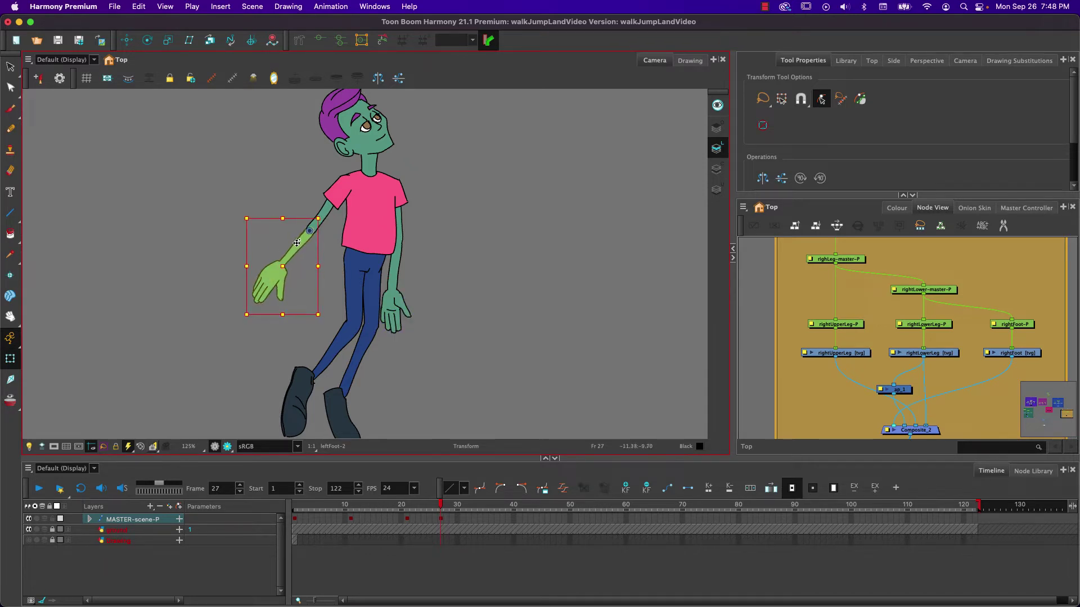
pyautogui.click(395, 268)
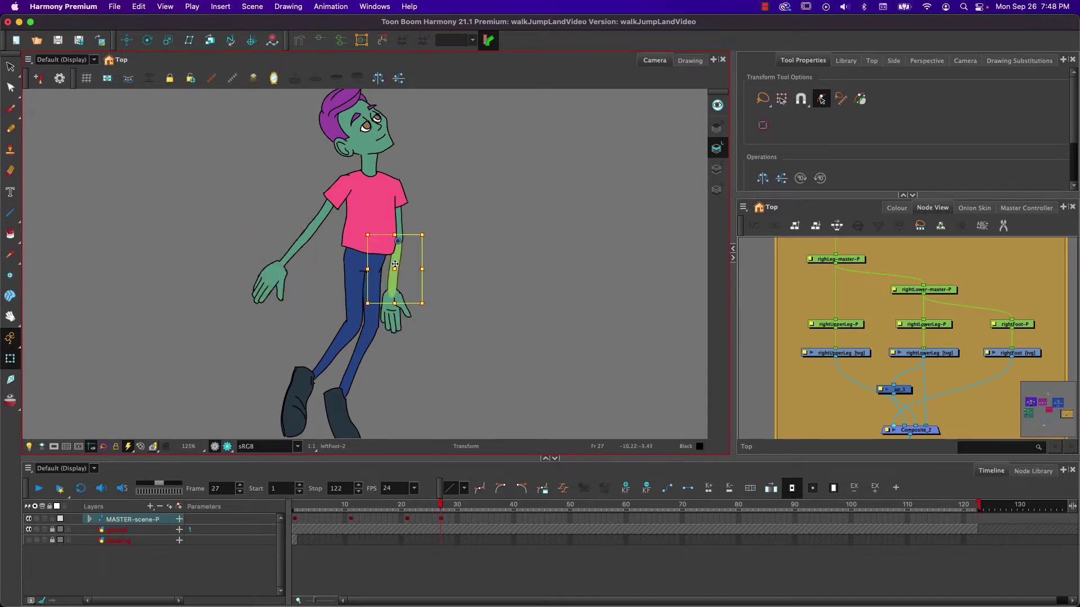
pyautogui.moveTo(398, 268); pyautogui.dragTo(399, 268)
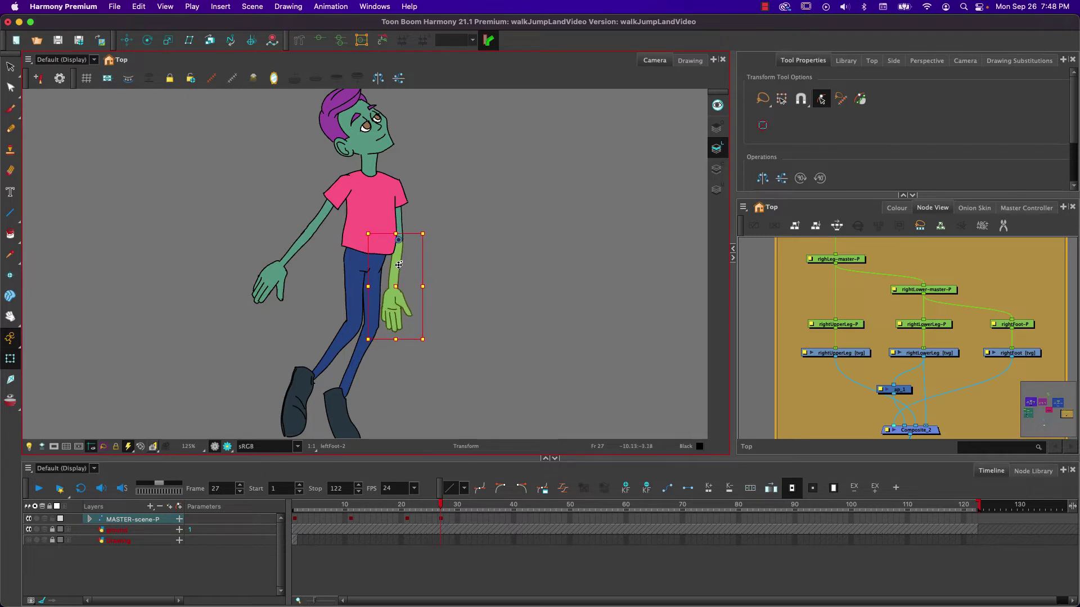
pyautogui.moveTo(361, 346)
pyautogui.mouseDown()
pyautogui.moveTo(371, 353)
pyautogui.moveTo(362, 337)
pyautogui.mouseUp()
pyautogui.click(392, 305)
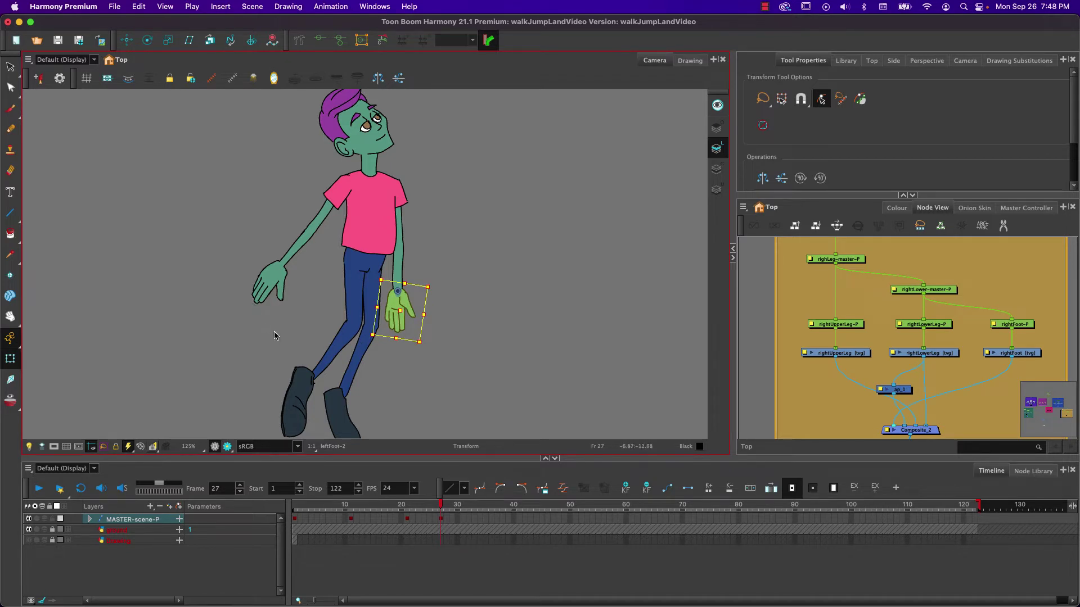
# Lean the upper body a little farther back from the waist, and rotate the whole character slightly forward with its master peg.
pyautogui.click(337, 211)
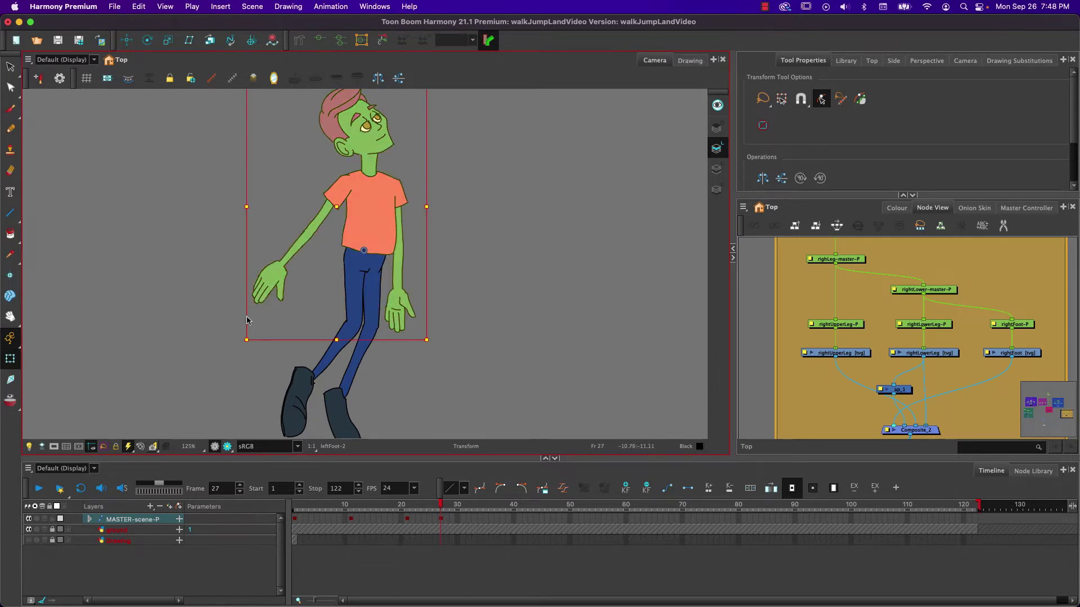
pyautogui.moveTo(236, 339); pyautogui.dragTo(247, 366)
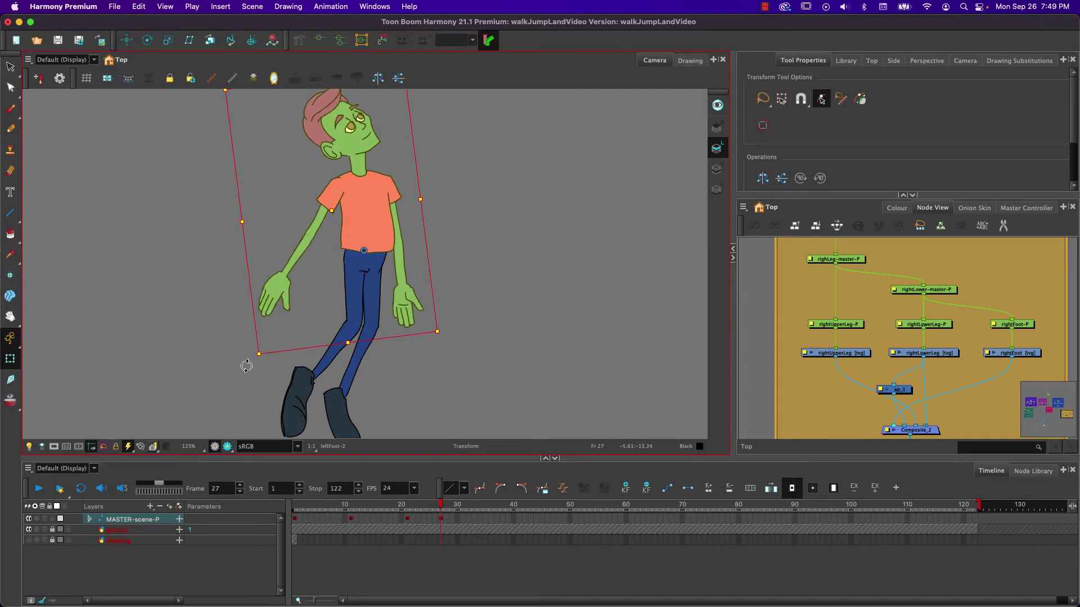
pyautogui.click(292, 390)
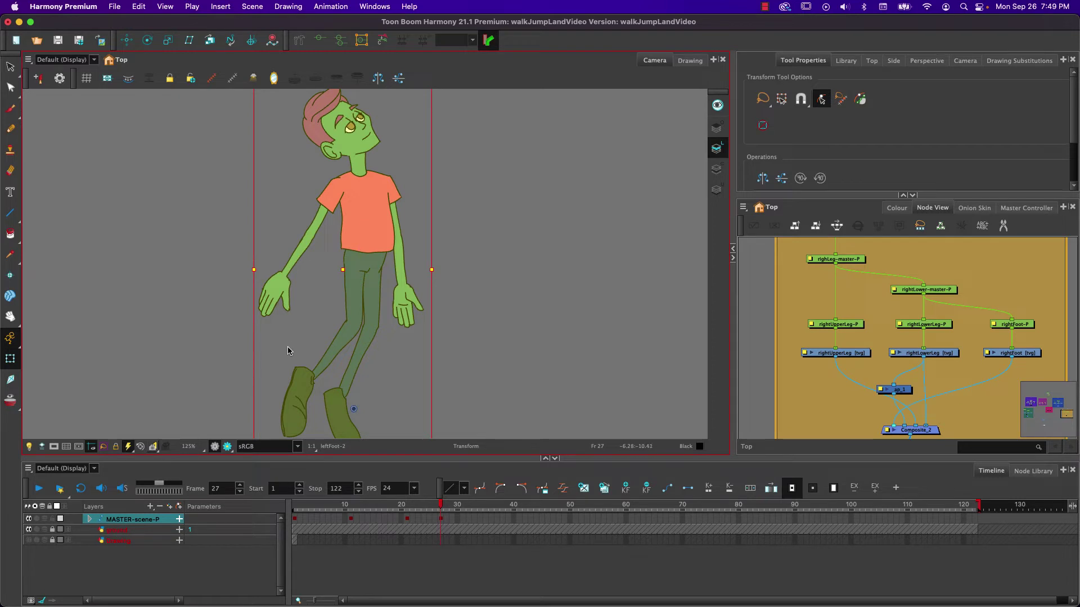
pyautogui.scroll(-1, 287, 352)
pyautogui.moveTo(250, 130); pyautogui.dragTo(281, 117)
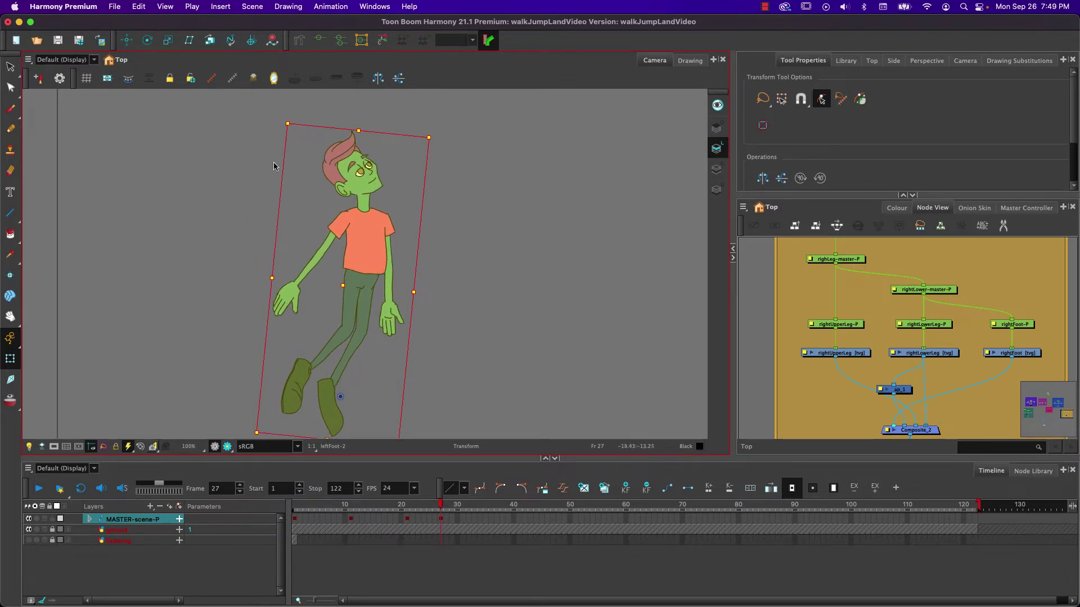
# Compare the poses at frames 26 and 27, check the hold up to frame 33, and review the key poses from frame 1 to 28.
pyautogui.moveTo(440, 507); pyautogui.dragTo(441, 510)
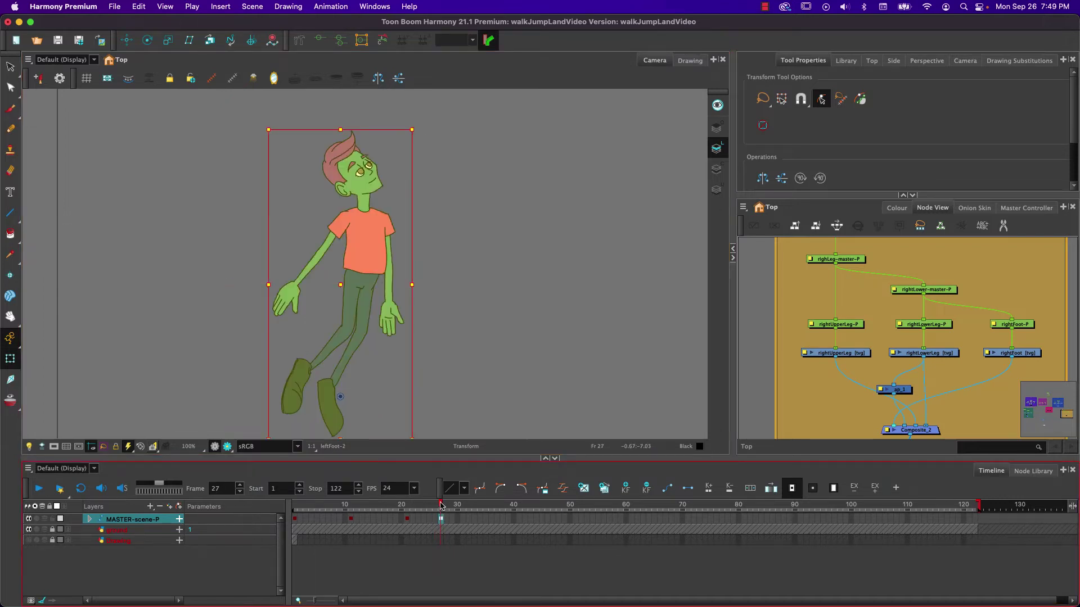
pyautogui.scroll(-2, 223, 335)
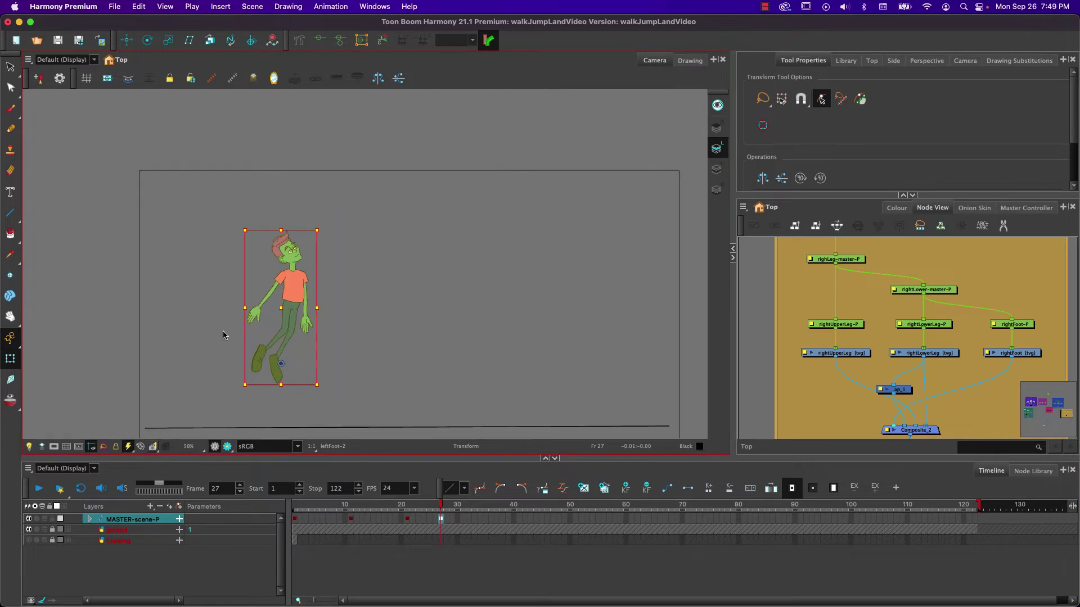
pyautogui.scroll(-1, 223, 335)
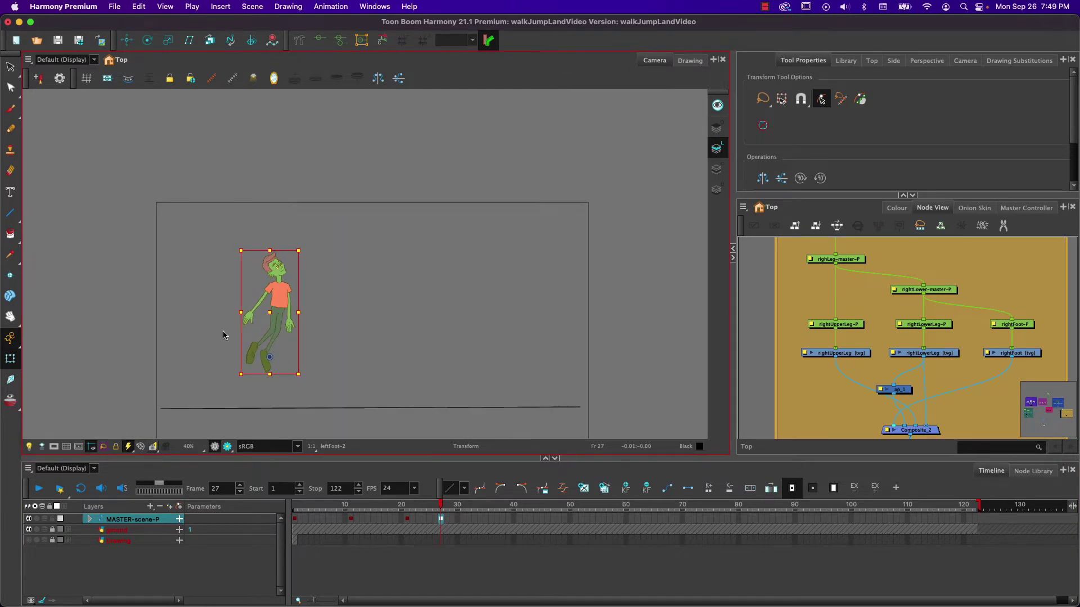
pyautogui.moveTo(441, 508); pyautogui.dragTo(438, 512)
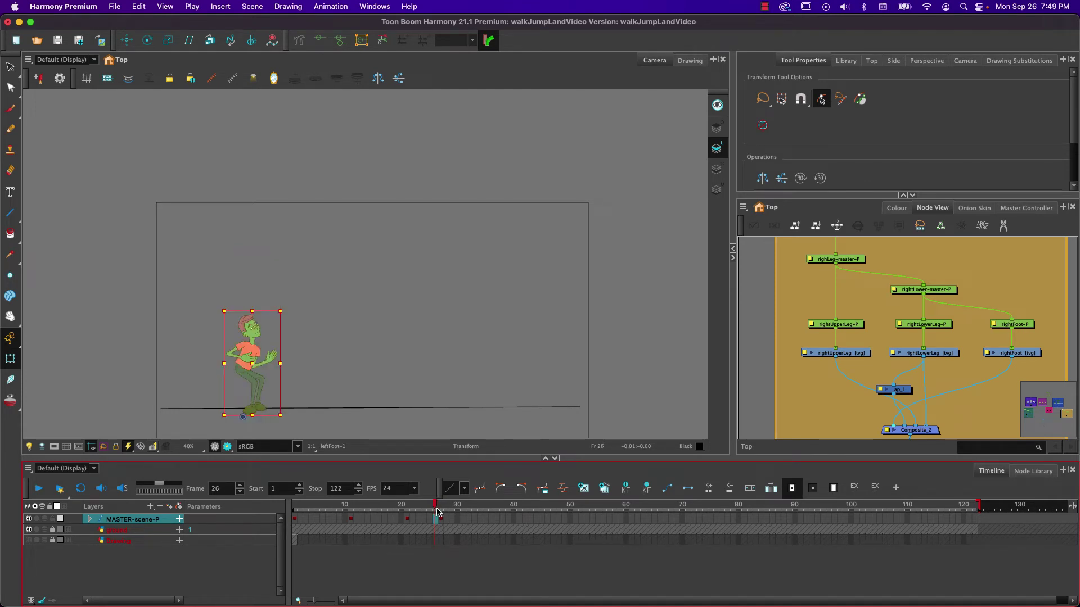
pyautogui.moveTo(438, 511); pyautogui.dragTo(441, 513)
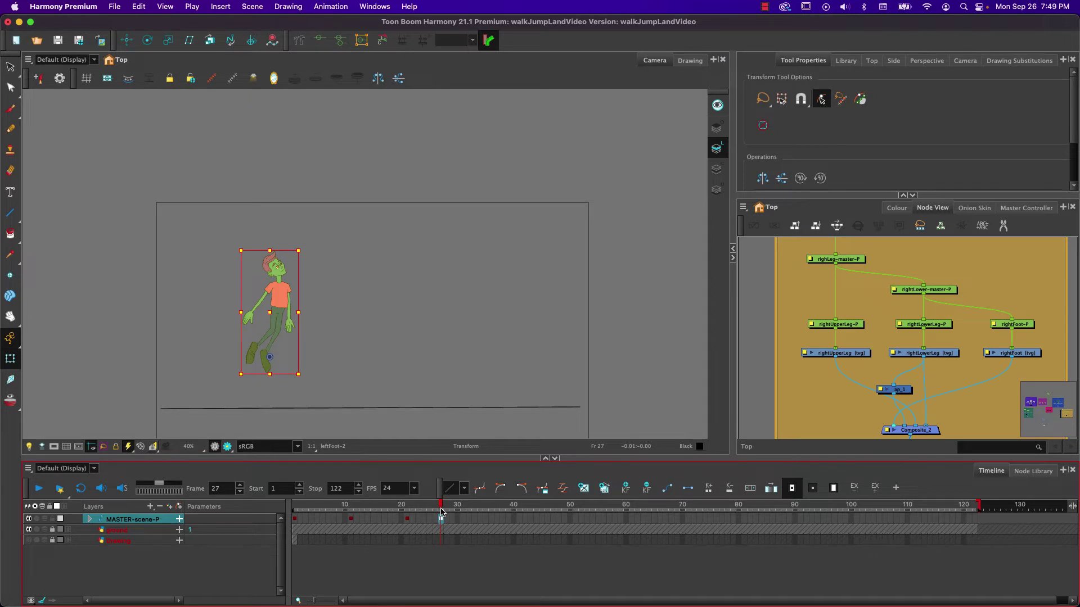
pyautogui.moveTo(442, 511); pyautogui.dragTo(469, 513)
pyautogui.click(475, 512)
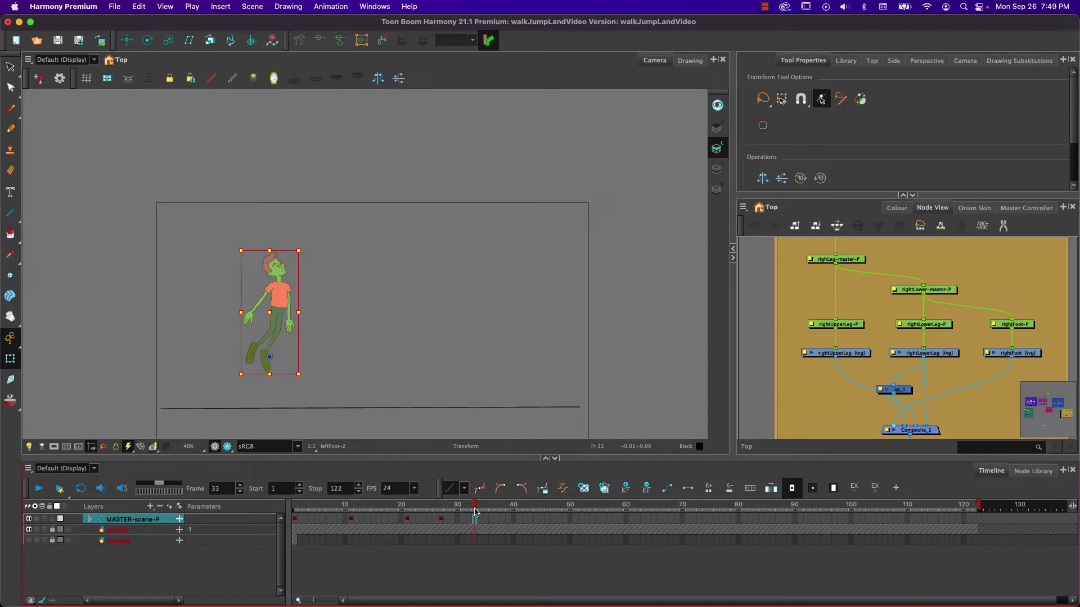
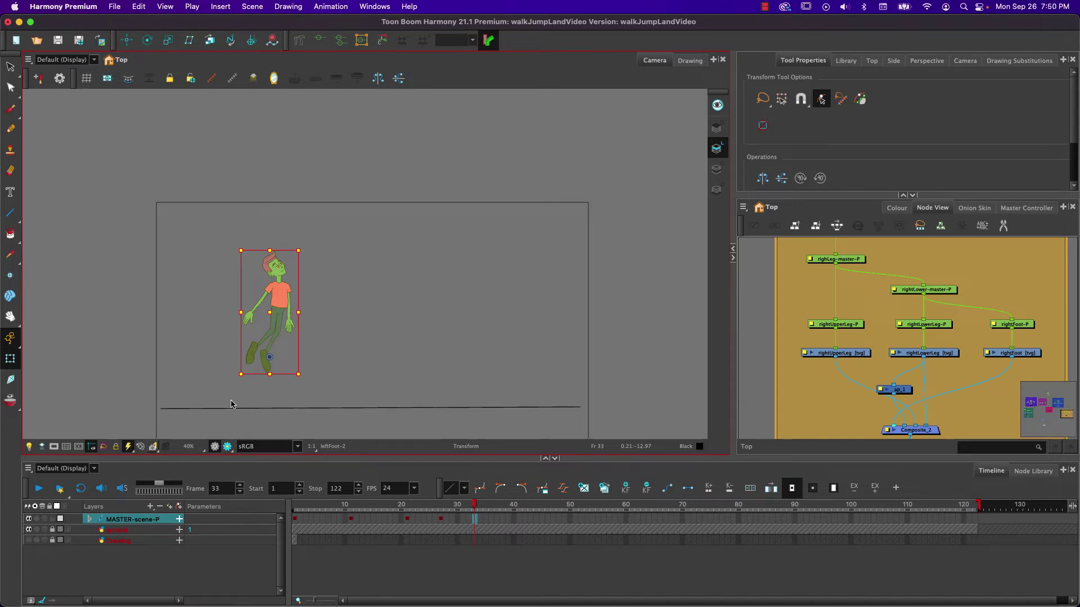
pyautogui.moveTo(295, 510); pyautogui.dragTo(352, 510)
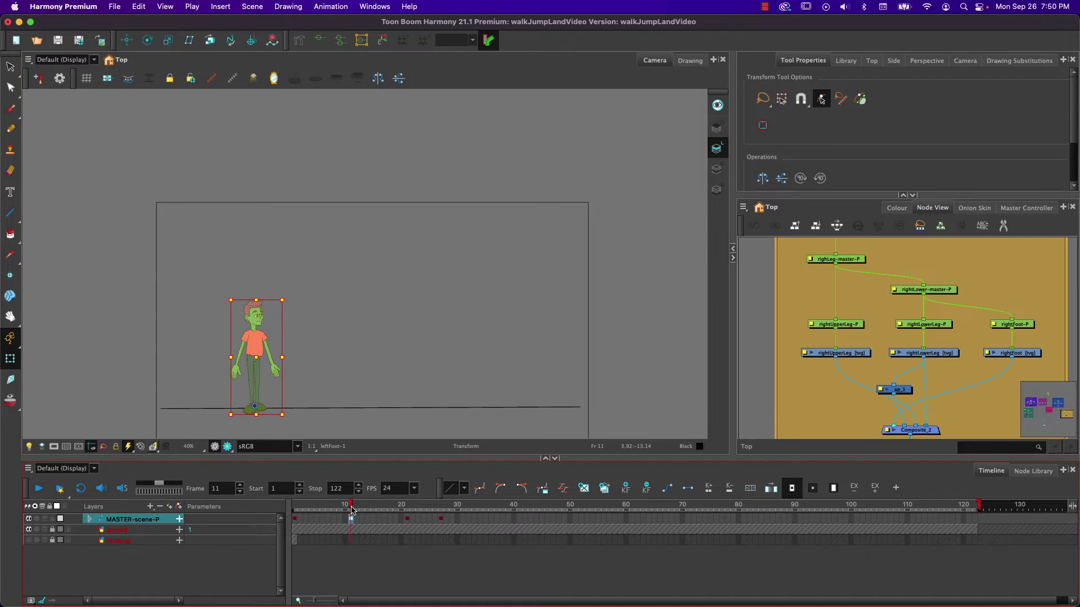
pyautogui.click(410, 512)
pyautogui.click(443, 510)
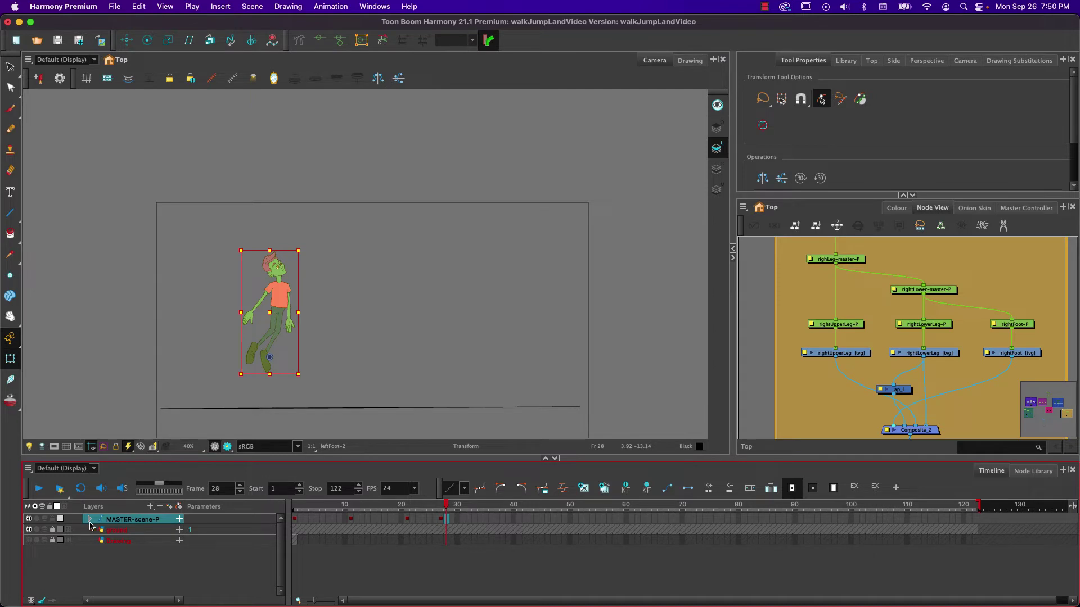
# Unlock the ground layer, select its drawing, go to frame 27, and choose the Pencil tool for sketching.
pyautogui.click(53, 531)
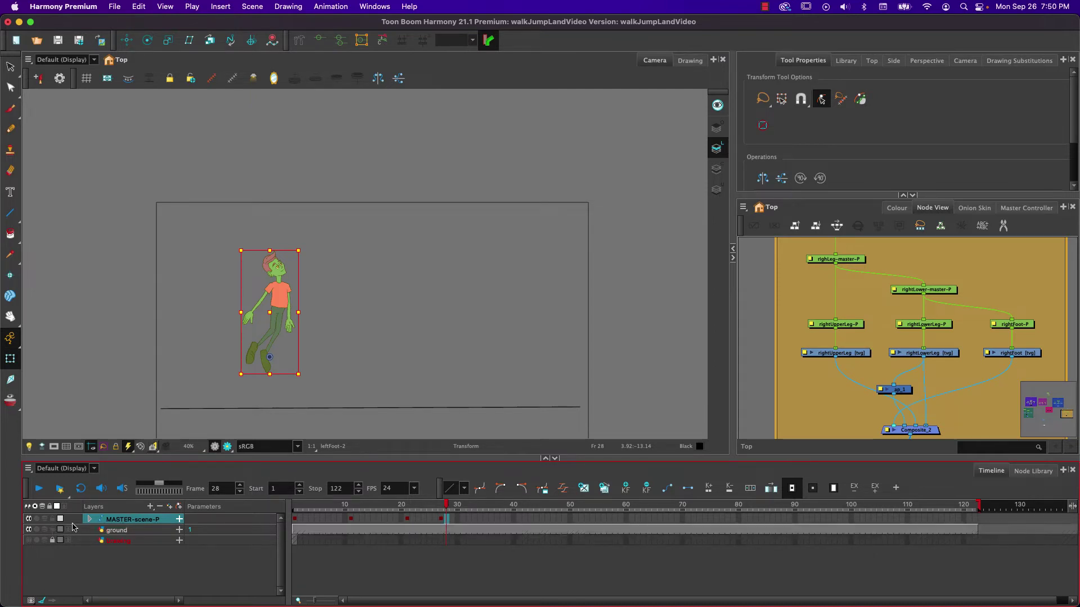
pyautogui.click(296, 531)
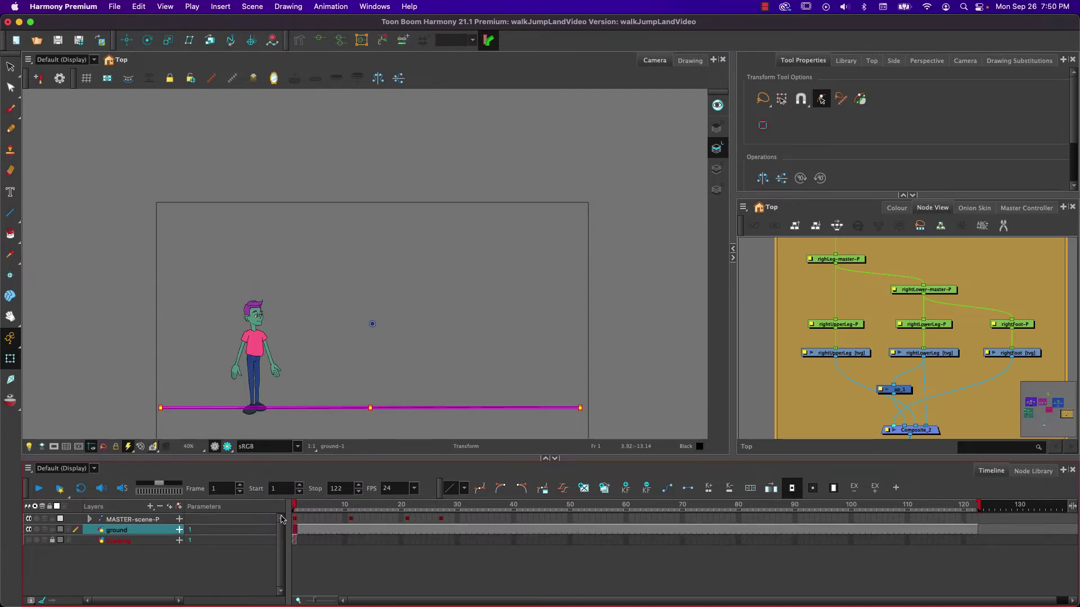
pyautogui.click(442, 508)
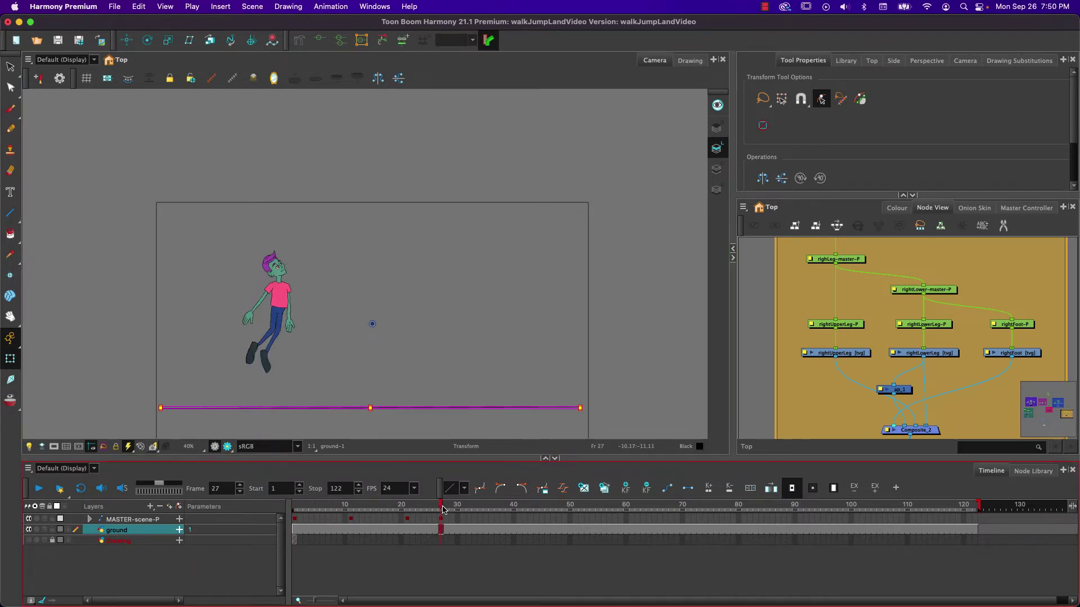
pyautogui.click(12, 402)
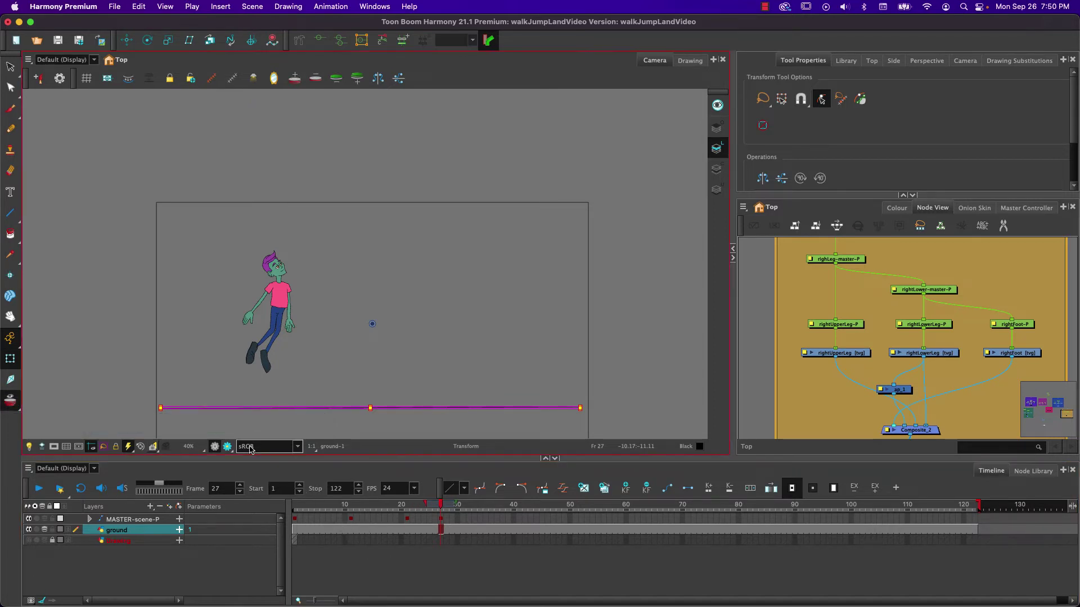
pyautogui.click(10, 402)
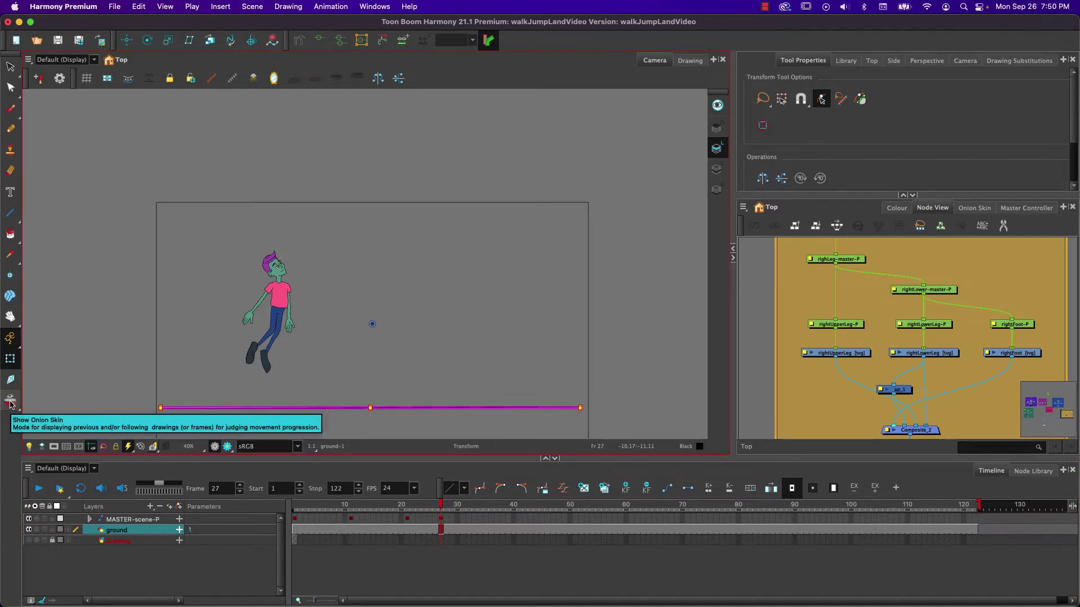
pyautogui.click(9, 131)
# Compare the poses at frames 11, 21 and 27, and sketch the jump's path with three arcs from the take-off spot forward to the ground line.
pyautogui.click(352, 506)
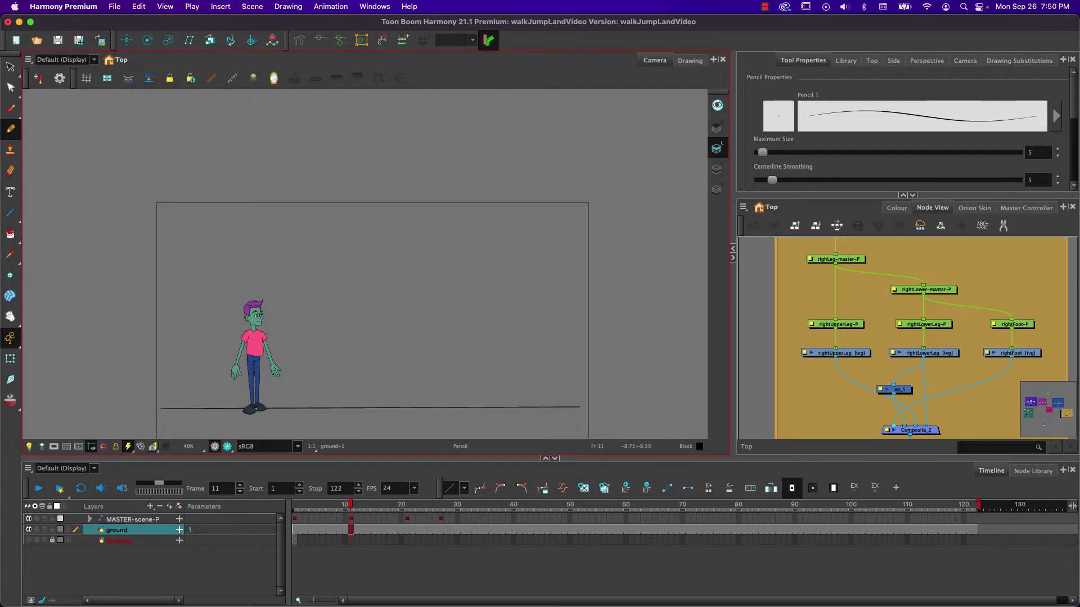
pyautogui.click(409, 510)
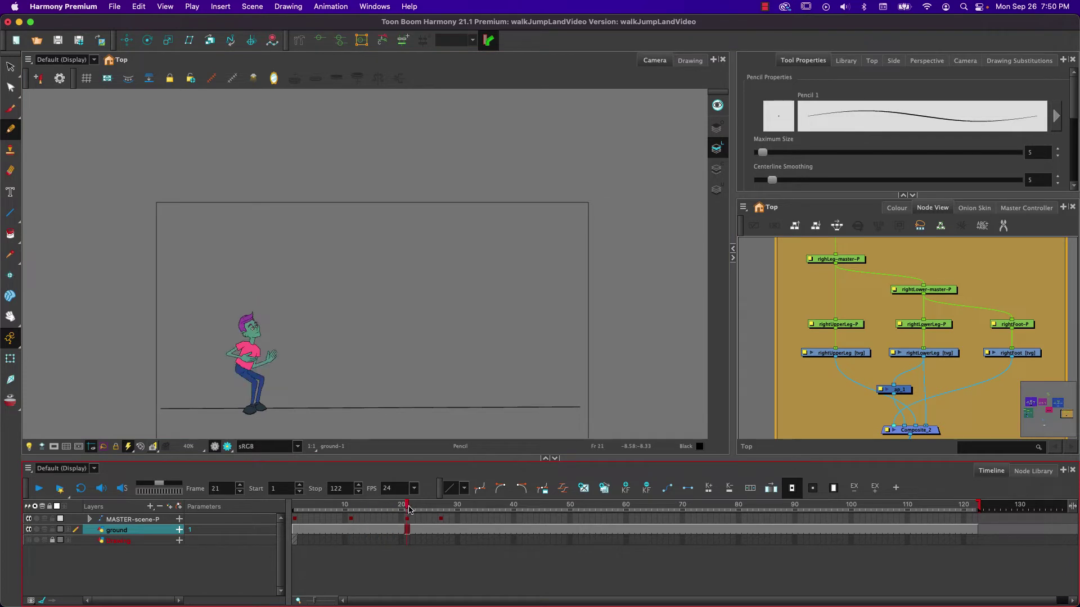
pyautogui.moveTo(409, 510); pyautogui.dragTo(442, 511)
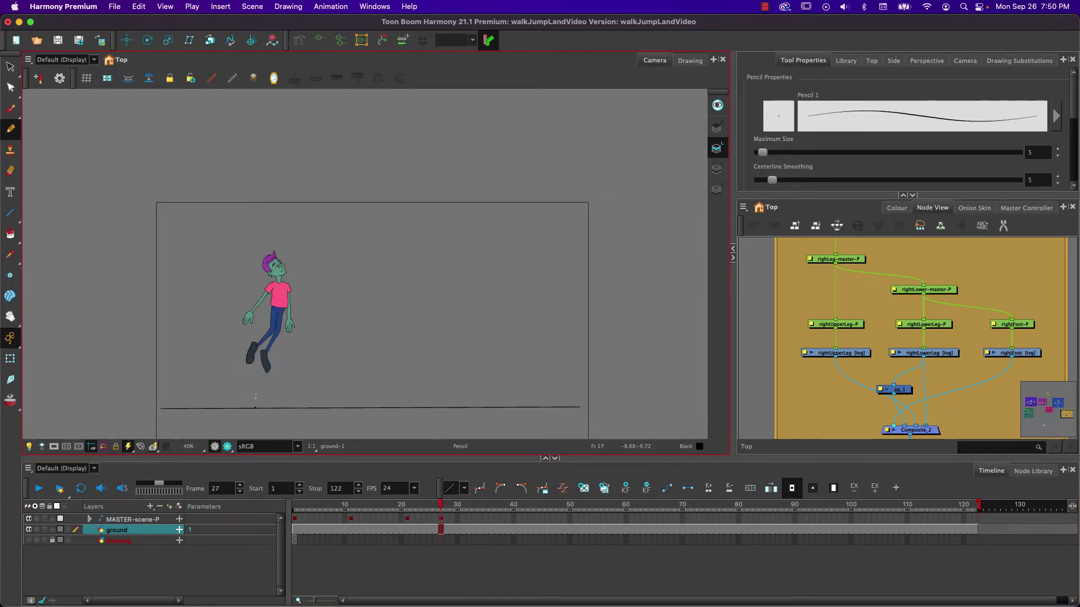
pyautogui.moveTo(254, 409)
pyautogui.mouseDown()
pyautogui.moveTo(299, 326)
pyautogui.moveTo(344, 307)
pyautogui.moveTo(407, 341)
pyautogui.moveTo(436, 400)
pyautogui.mouseUp()
pyautogui.moveTo(253, 409)
pyautogui.mouseDown()
pyautogui.moveTo(290, 345)
pyautogui.moveTo(332, 316)
pyautogui.moveTo(390, 327)
pyautogui.moveTo(445, 411)
pyautogui.mouseUp()
pyautogui.moveTo(254, 407)
pyautogui.mouseDown()
pyautogui.moveTo(298, 331)
pyautogui.moveTo(352, 312)
pyautogui.moveTo(421, 363)
pyautogui.moveTo(448, 415)
pyautogui.mouseUp()
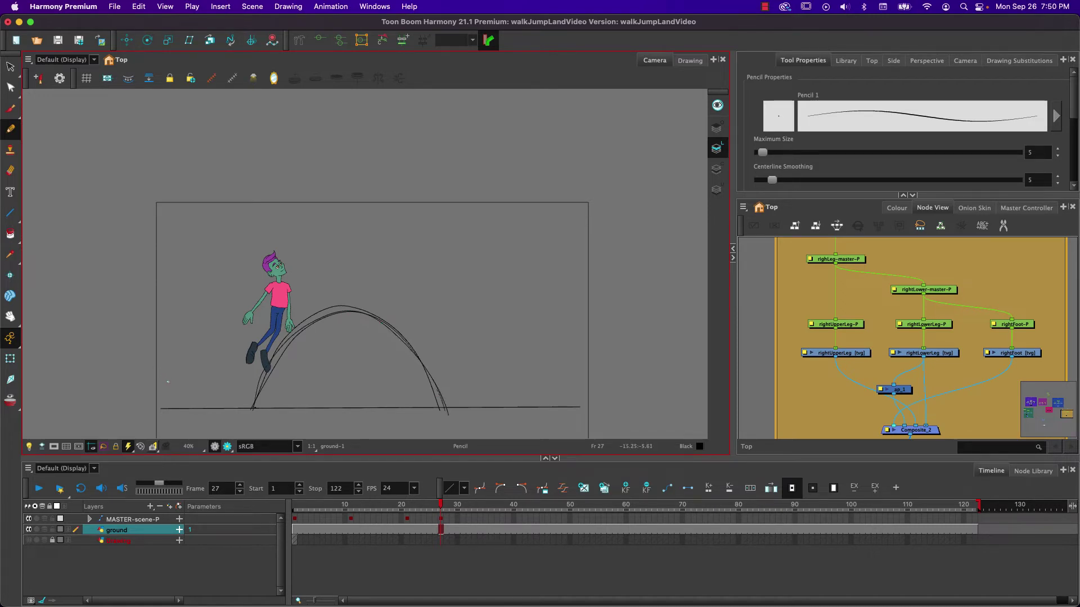
# At frame 33, move the whole character with MASTER-scene-P forward and up to the peak of the sketched arc, and rotate it slightly.
pyautogui.moveTo(329, 509); pyautogui.dragTo(444, 512)
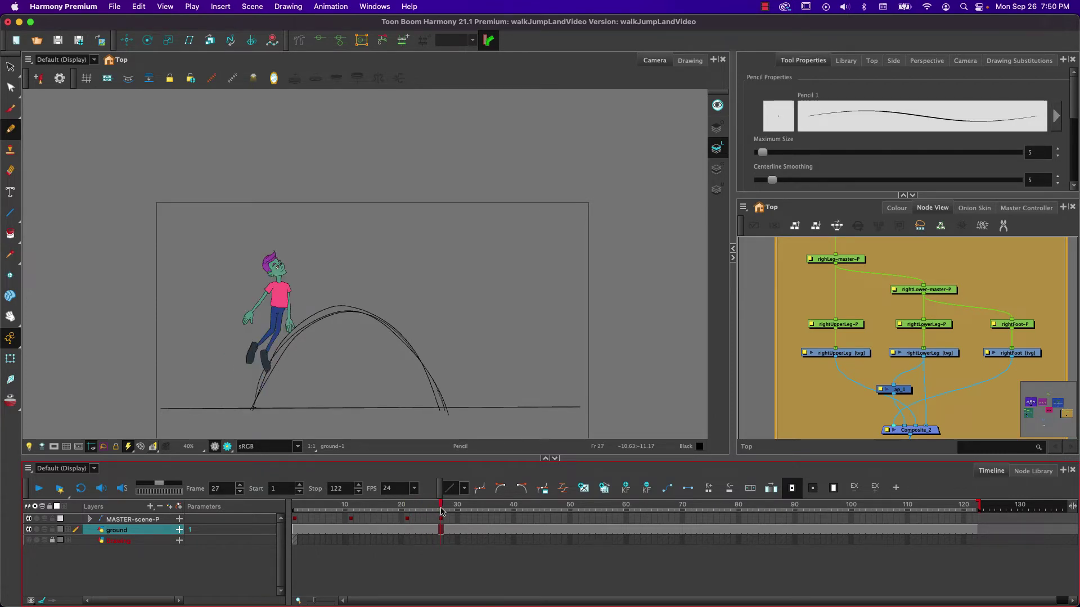
pyautogui.moveTo(442, 511); pyautogui.dragTo(475, 513)
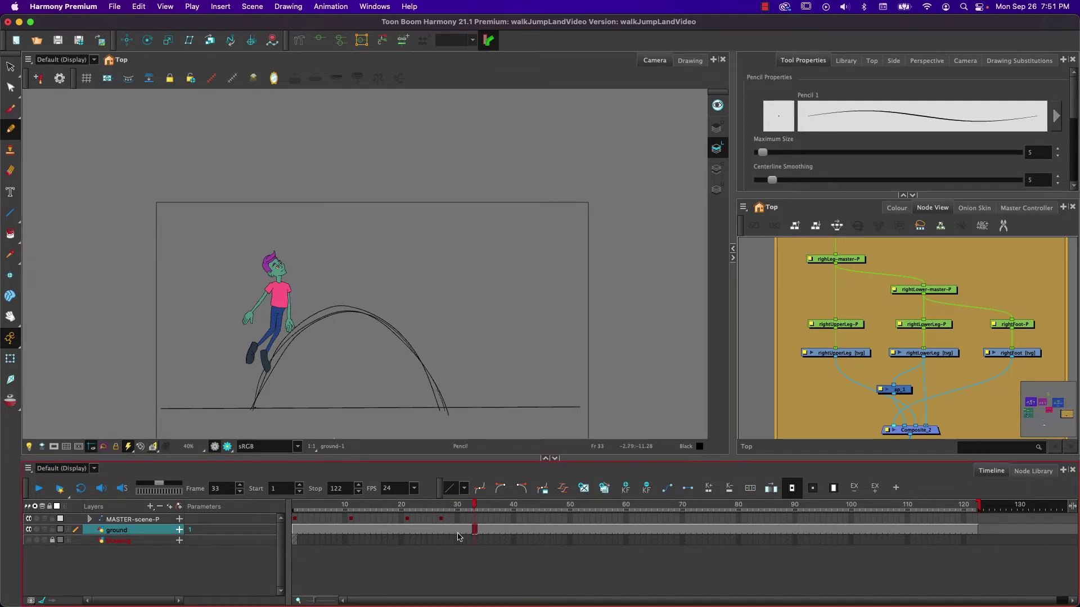
pyautogui.click(475, 519)
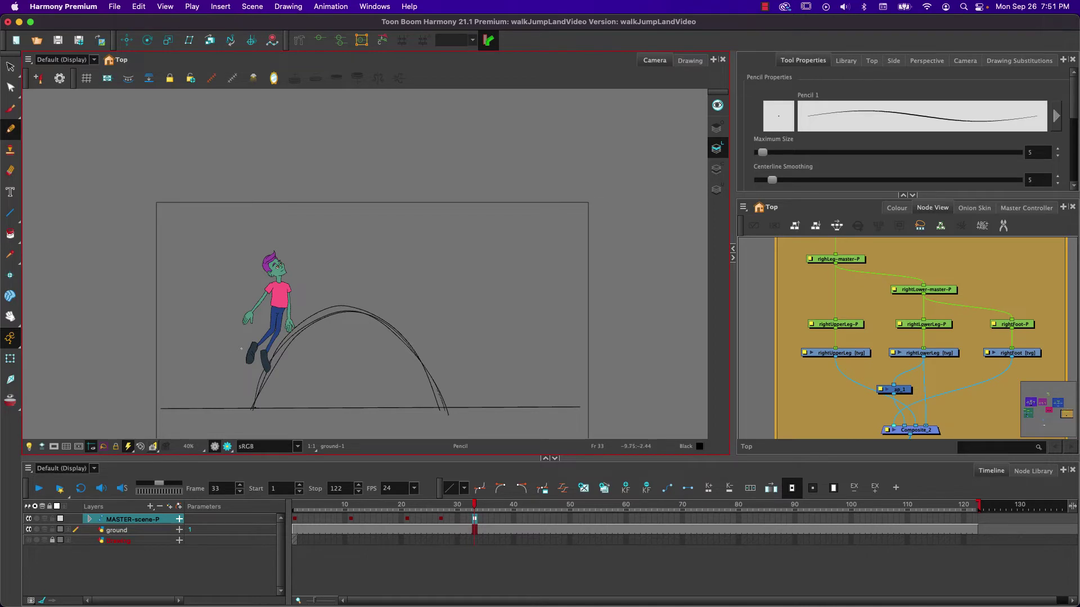
pyautogui.click(10, 358)
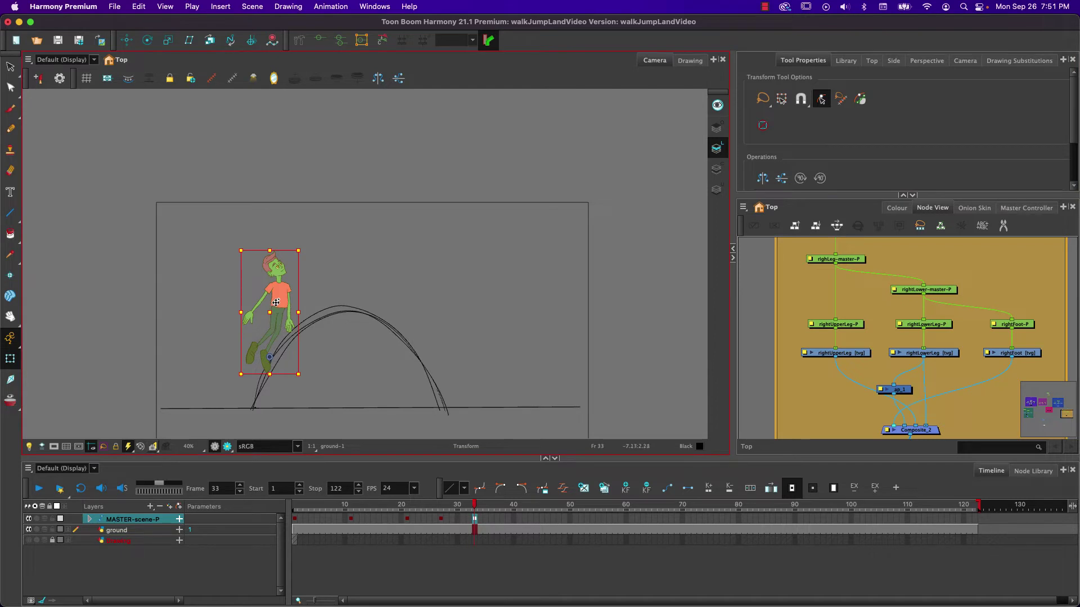
pyautogui.moveTo(275, 303); pyautogui.dragTo(339, 272)
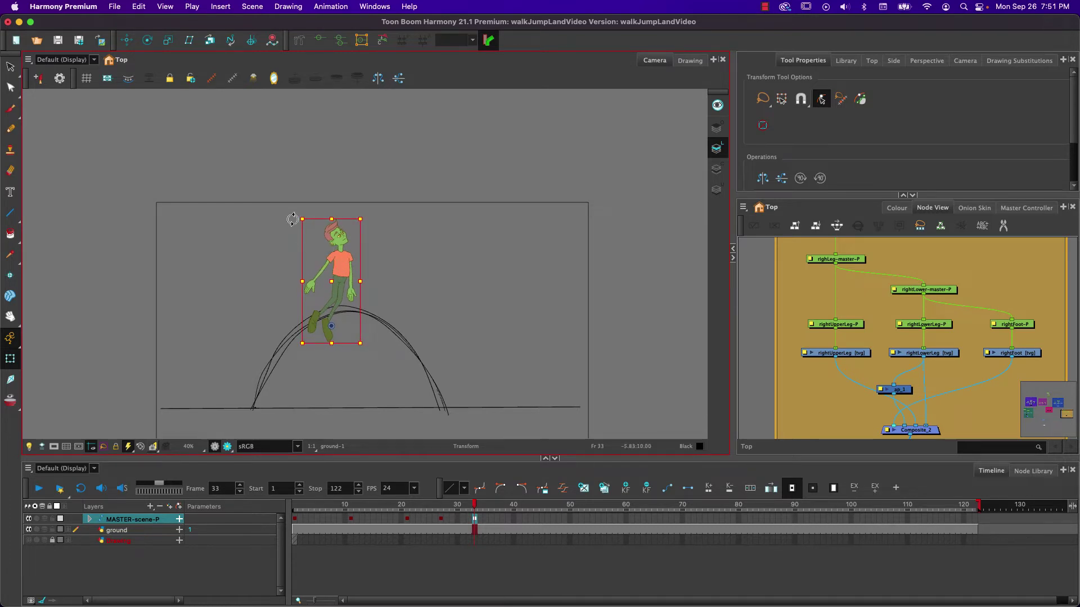
pyautogui.moveTo(292, 217); pyautogui.dragTo(296, 212)
# Rotate the head forward to face ahead and reseat it on the neck, and tilt the hips slightly.
pyautogui.click(336, 239)
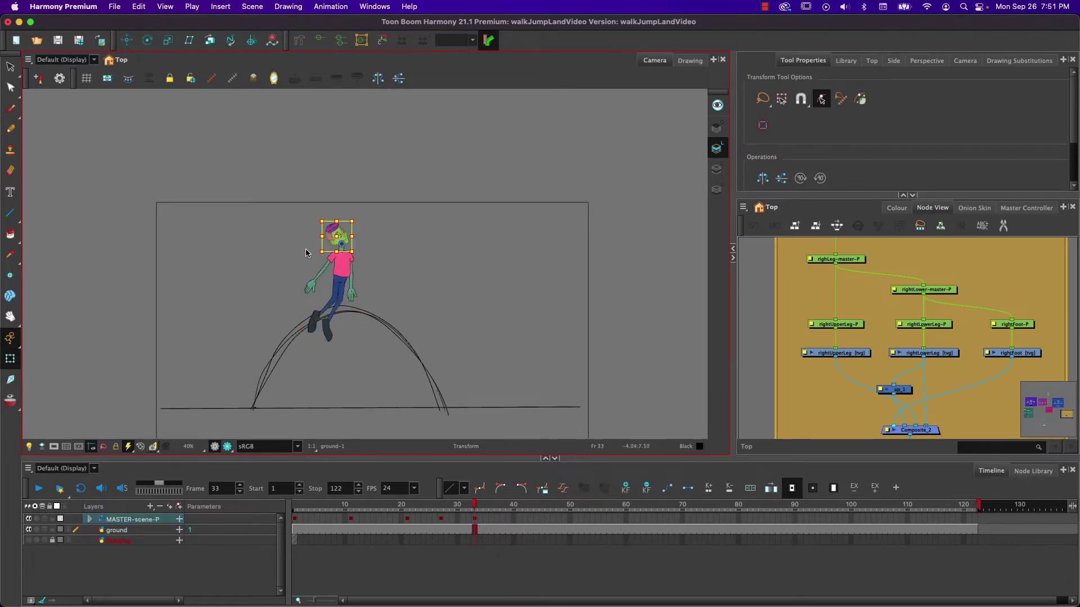
pyautogui.scroll(5, 327, 252)
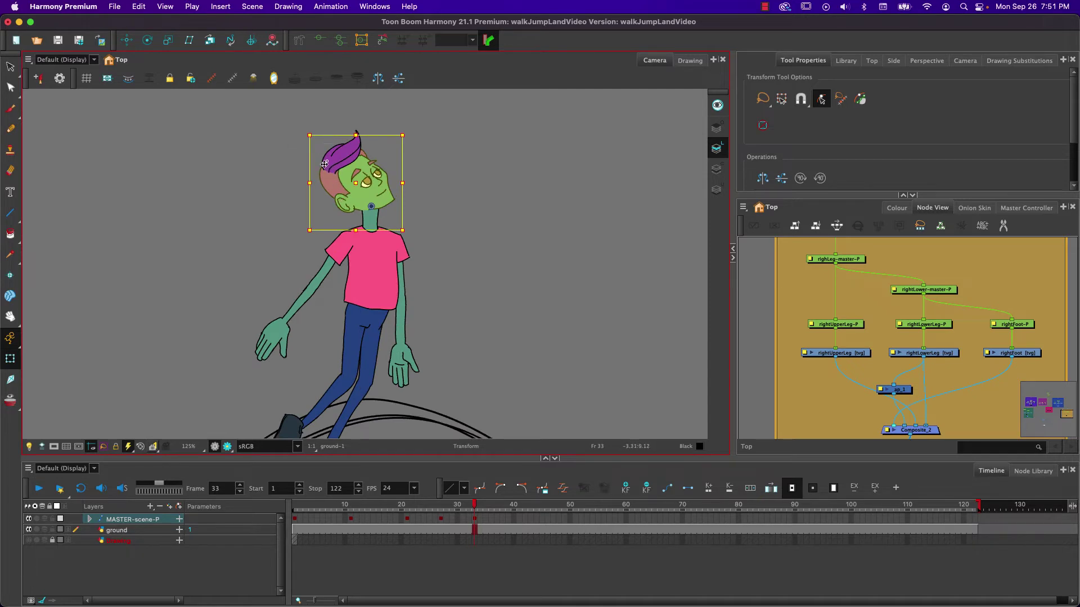
pyautogui.moveTo(302, 116); pyautogui.dragTo(360, 129)
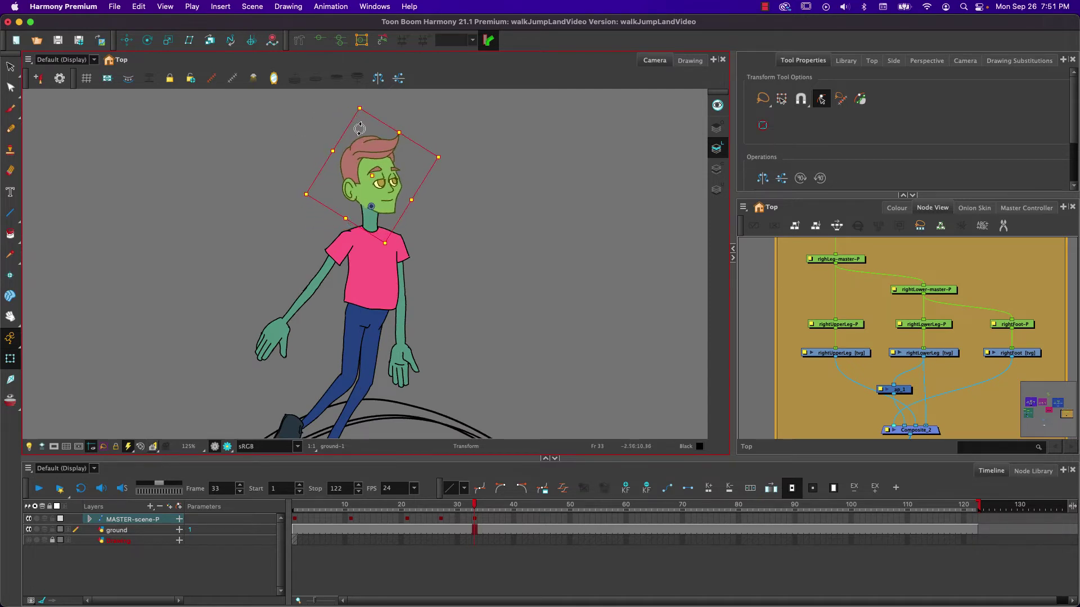
pyautogui.moveTo(363, 171); pyautogui.dragTo(363, 174)
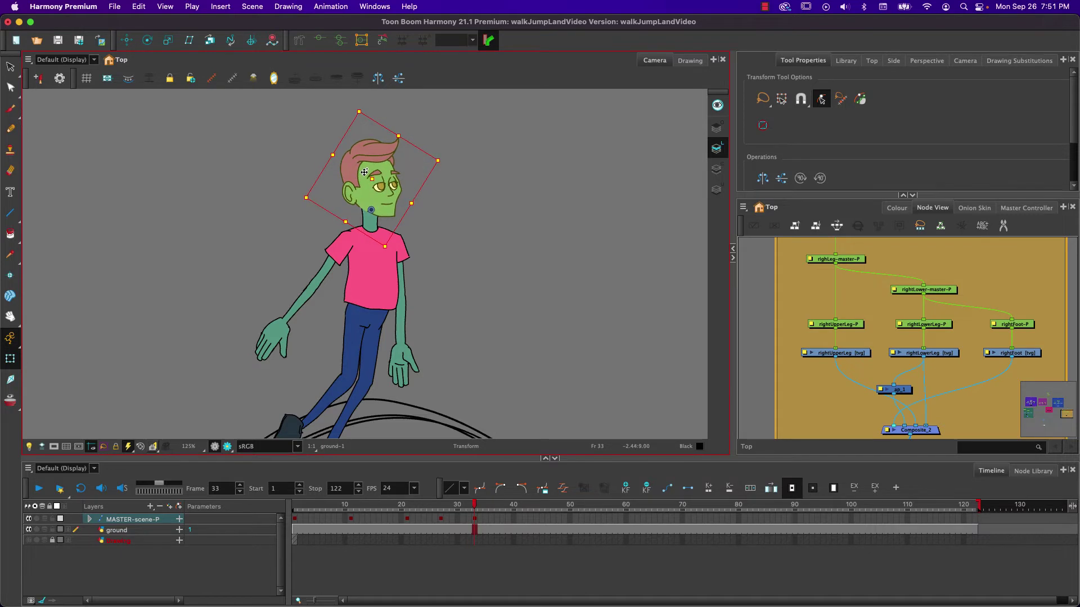
pyautogui.moveTo(354, 102); pyautogui.dragTo(365, 109)
pyautogui.moveTo(365, 187); pyautogui.dragTo(368, 190)
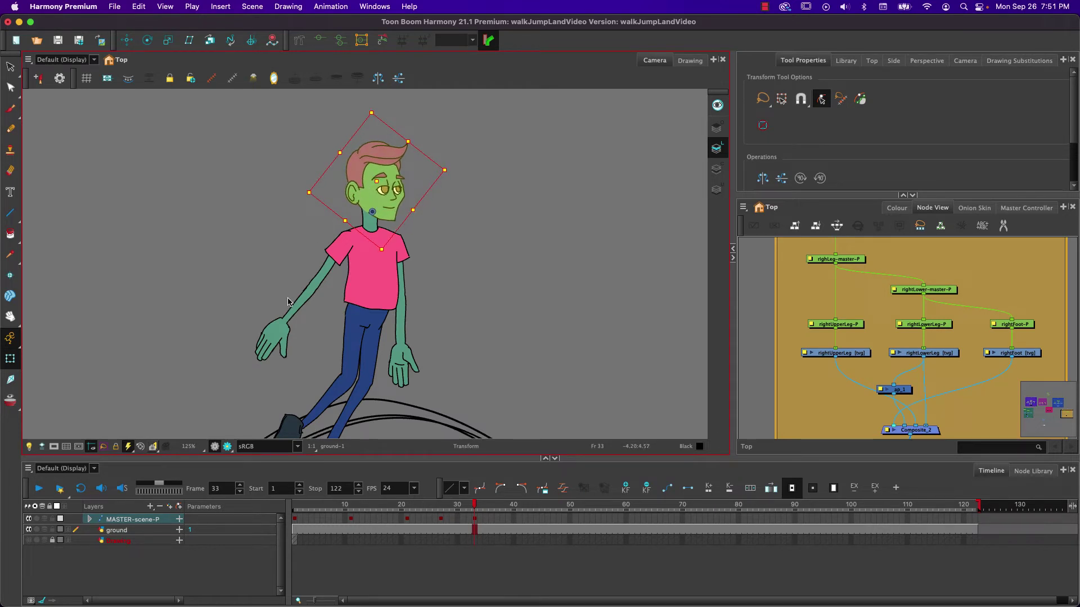
pyautogui.click(361, 320)
pyautogui.moveTo(330, 342); pyautogui.dragTo(342, 354)
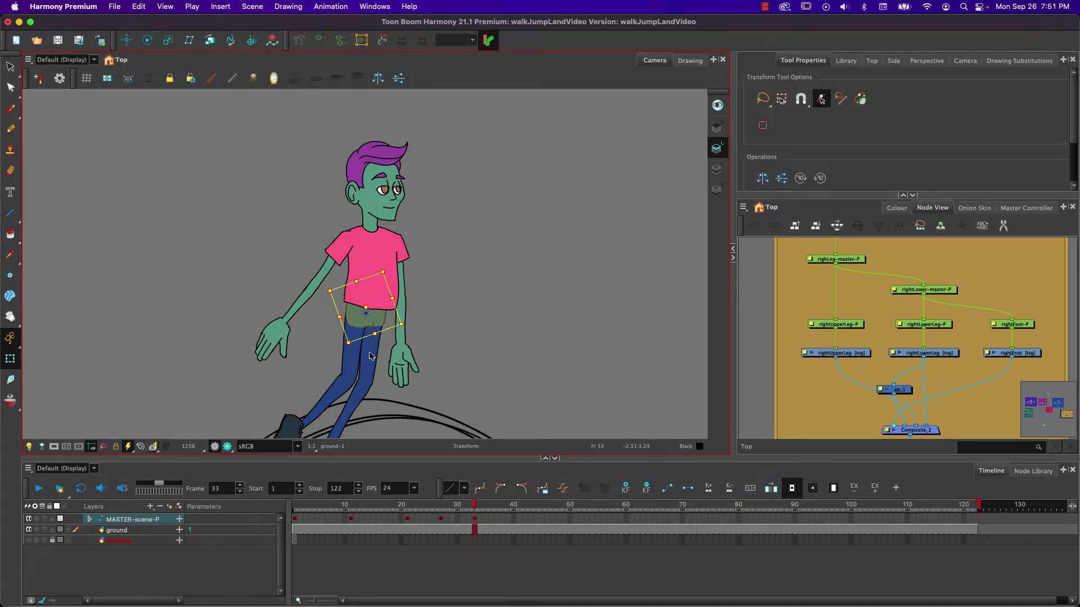
# Swing the whole right leg forward from the hip, nudge it into line with the hips, and bend the knee so the shin hangs down.
pyautogui.click(365, 360)
pyautogui.press('b')
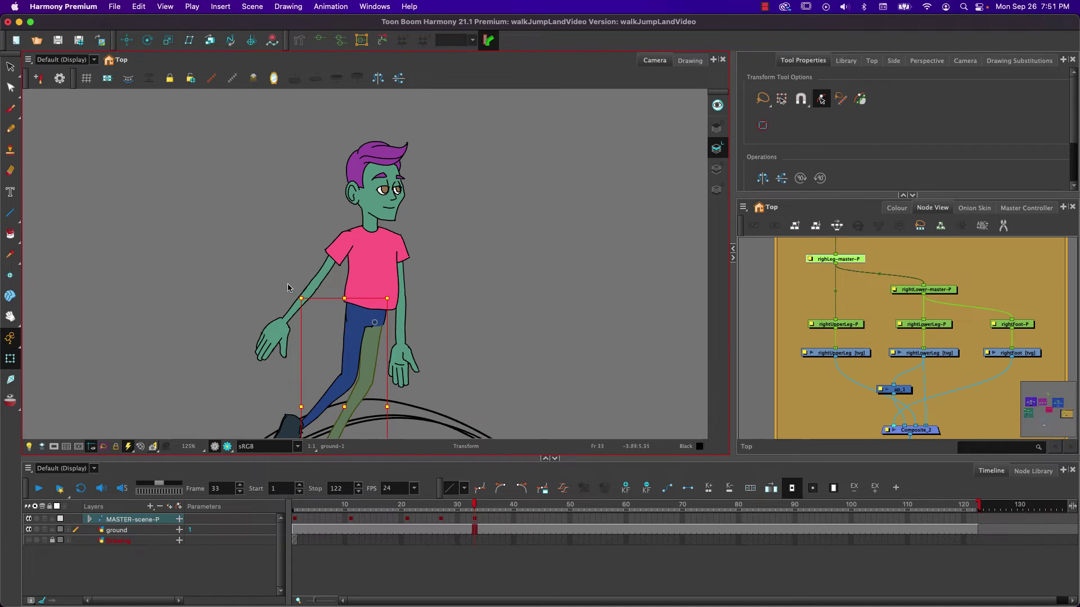
pyautogui.moveTo(288, 295); pyautogui.dragTo(345, 374)
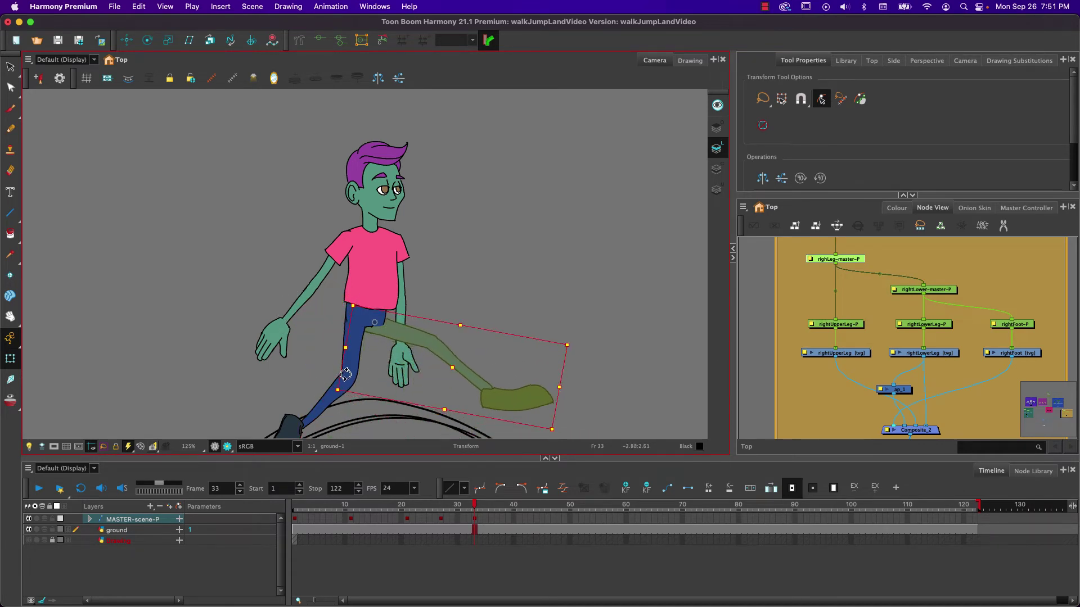
pyautogui.moveTo(387, 332); pyautogui.dragTo(393, 328)
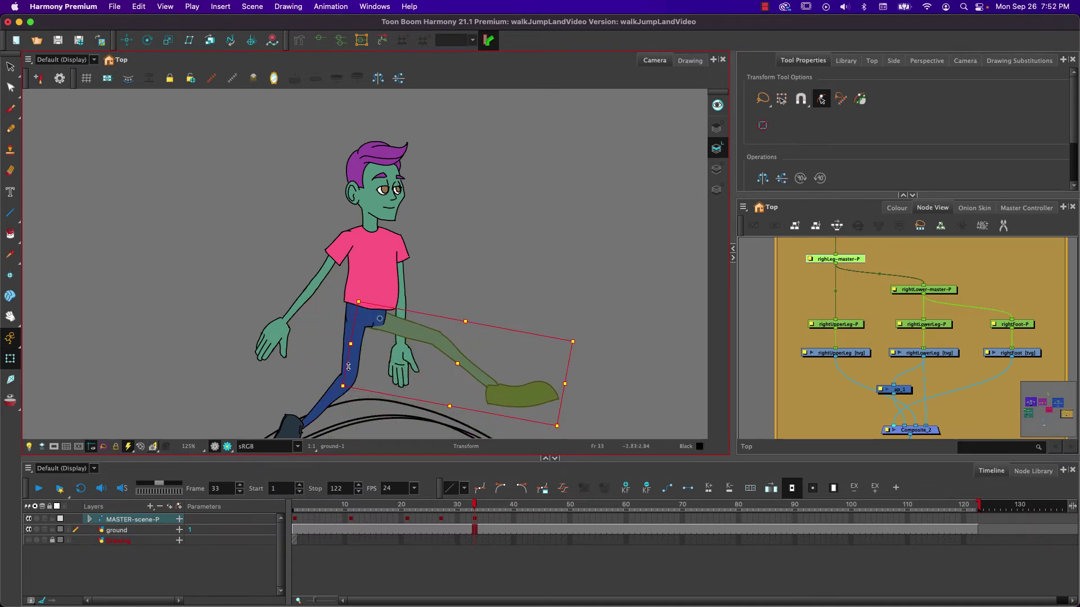
pyautogui.click(450, 351)
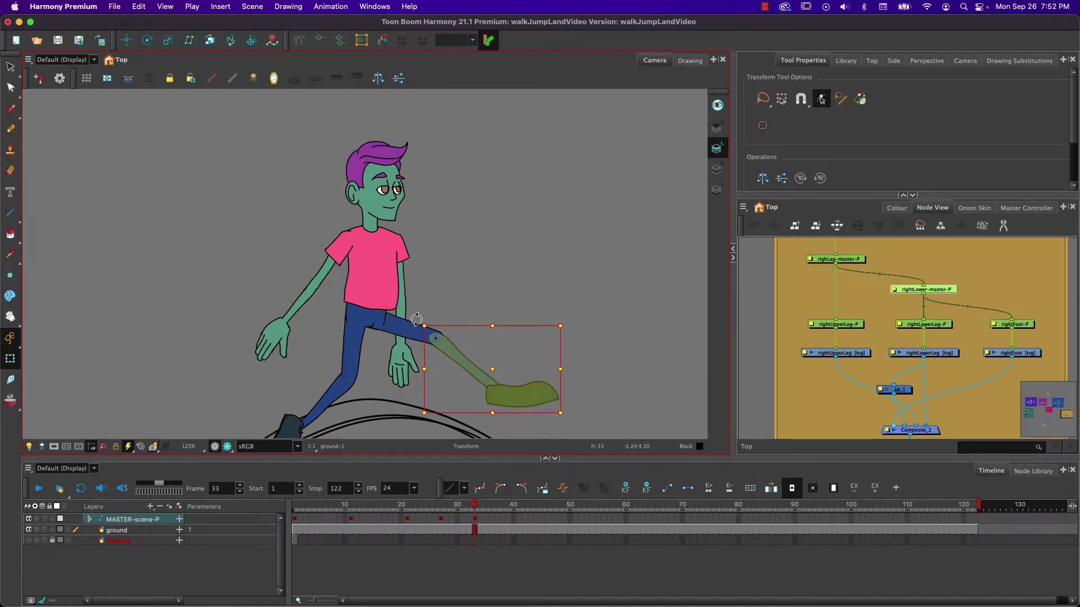
pyautogui.moveTo(416, 320); pyautogui.dragTo(431, 288)
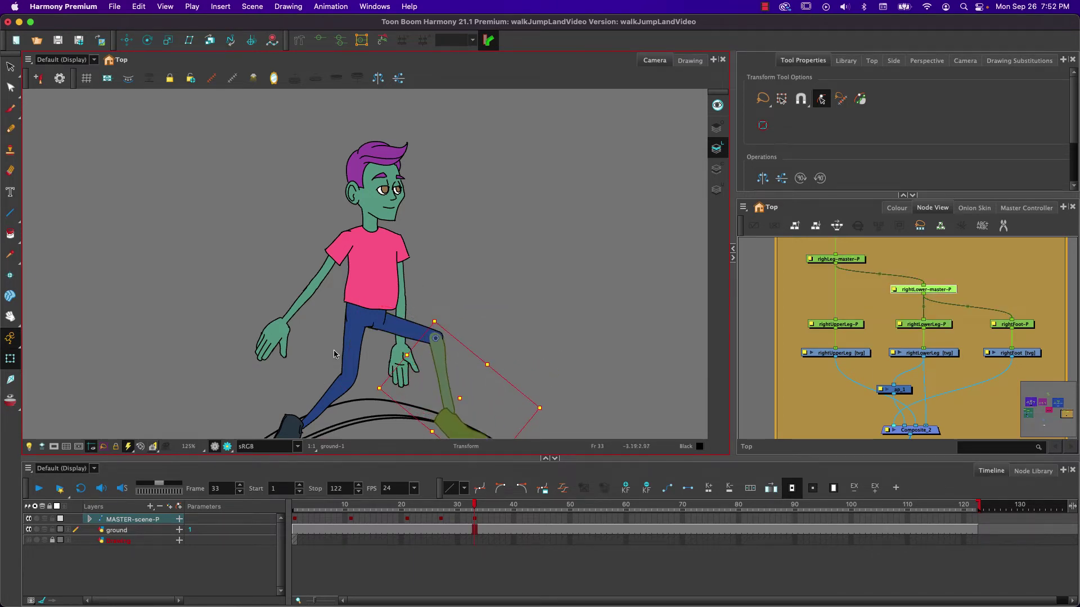
# Swing the whole left leg forward from the hip, align it with the hips, and bend the knee so the shin points back.
pyautogui.click(352, 351)
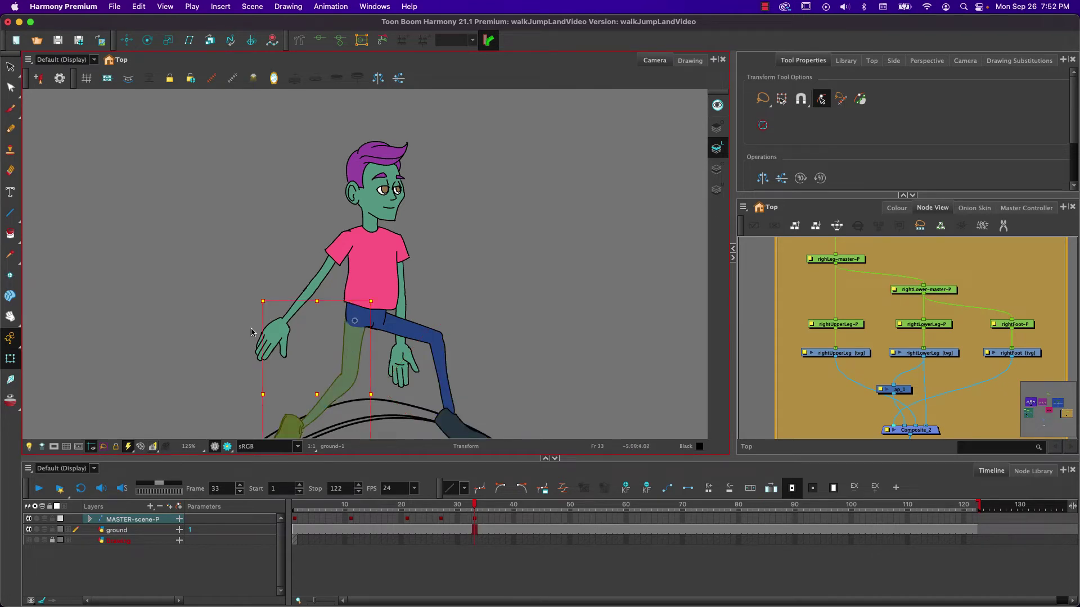
pyautogui.moveTo(253, 295); pyautogui.dragTo(316, 385)
pyautogui.moveTo(372, 331); pyautogui.dragTo(375, 334)
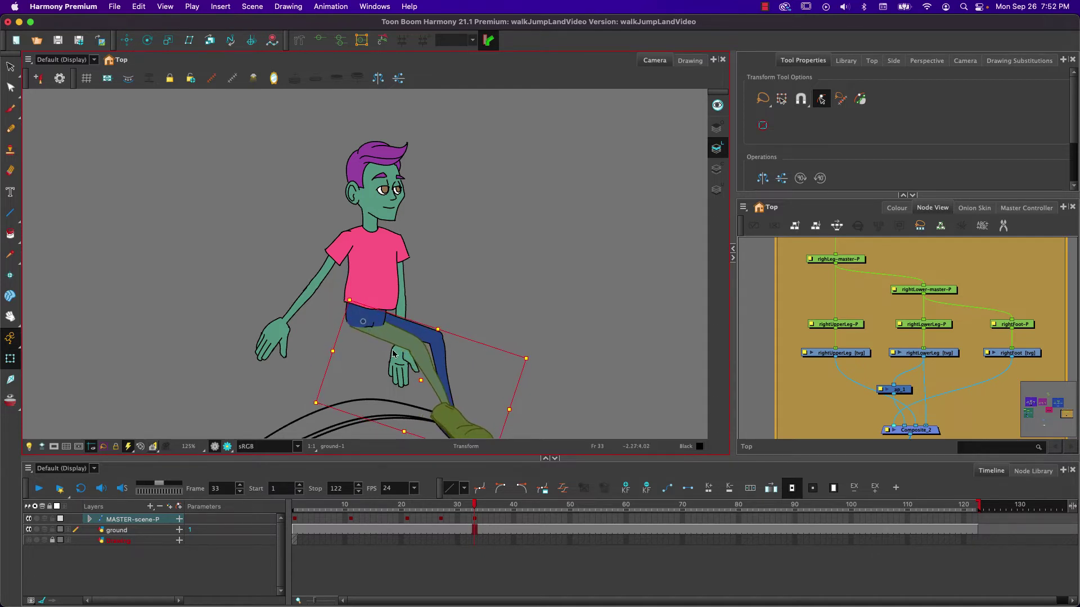
pyautogui.click(420, 355)
pyautogui.press('b')
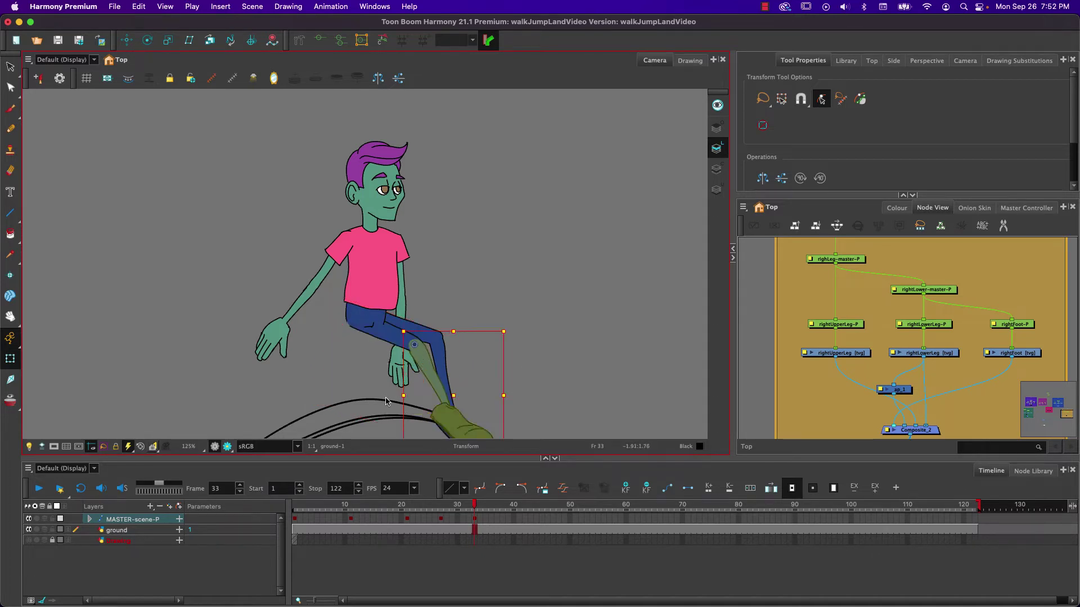
pyautogui.moveTo(396, 324); pyautogui.dragTo(436, 296)
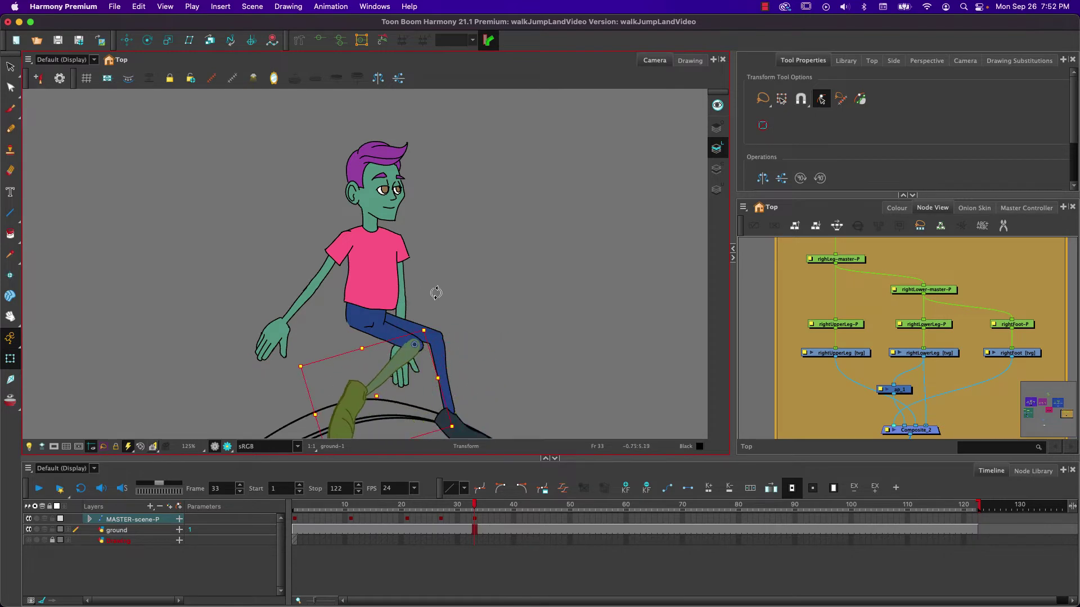
# Rotate both feet at the ankles so the shoes lie nearly level with the toes pointing forward.
pyautogui.click(343, 414)
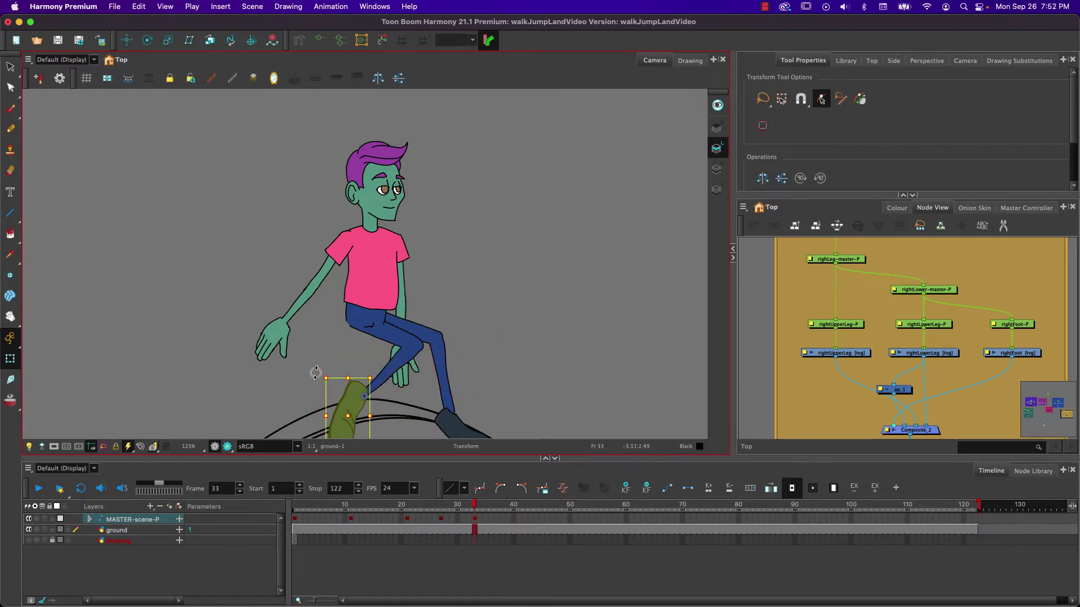
pyautogui.moveTo(310, 386); pyautogui.dragTo(360, 421)
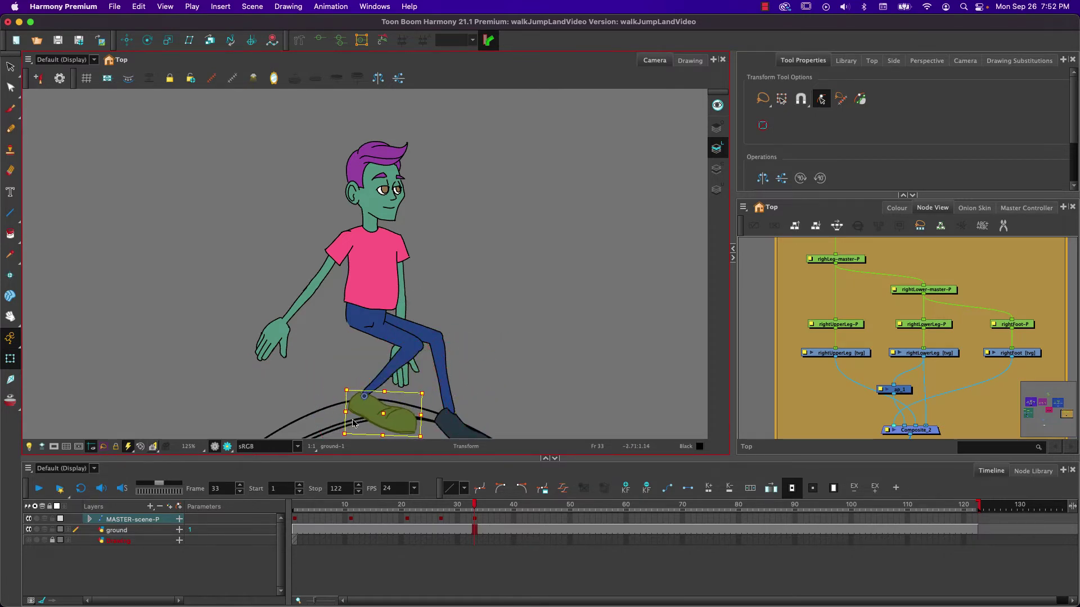
pyautogui.click(457, 435)
pyautogui.moveTo(420, 396); pyautogui.dragTo(411, 417)
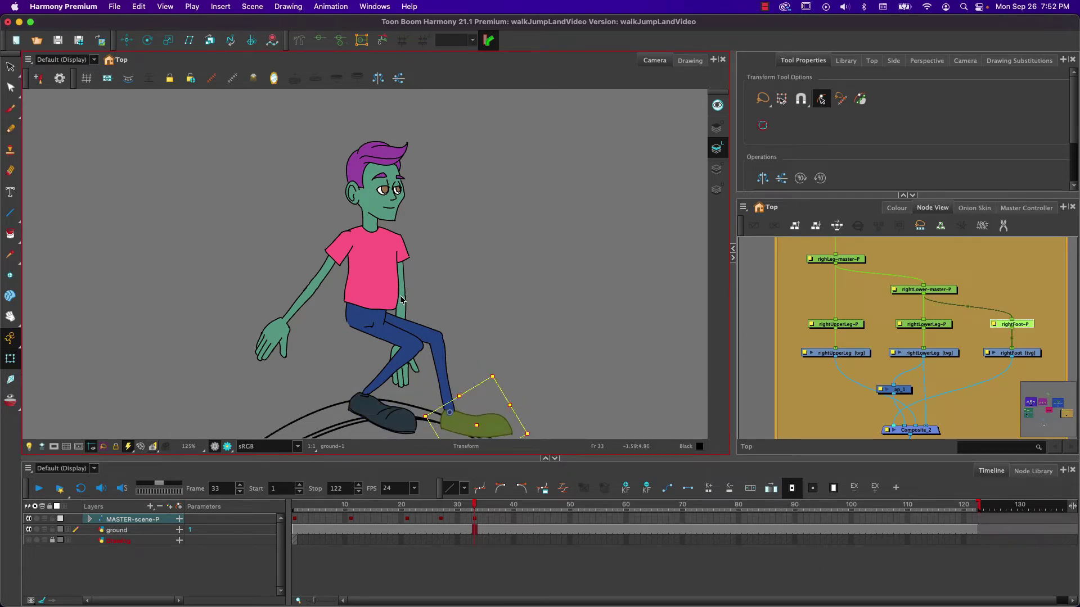
# Swing the forward arm up from the shoulder, bend its elbow so the hand points upward, and reseat the sleeve against the shirt.
pyautogui.click(401, 277)
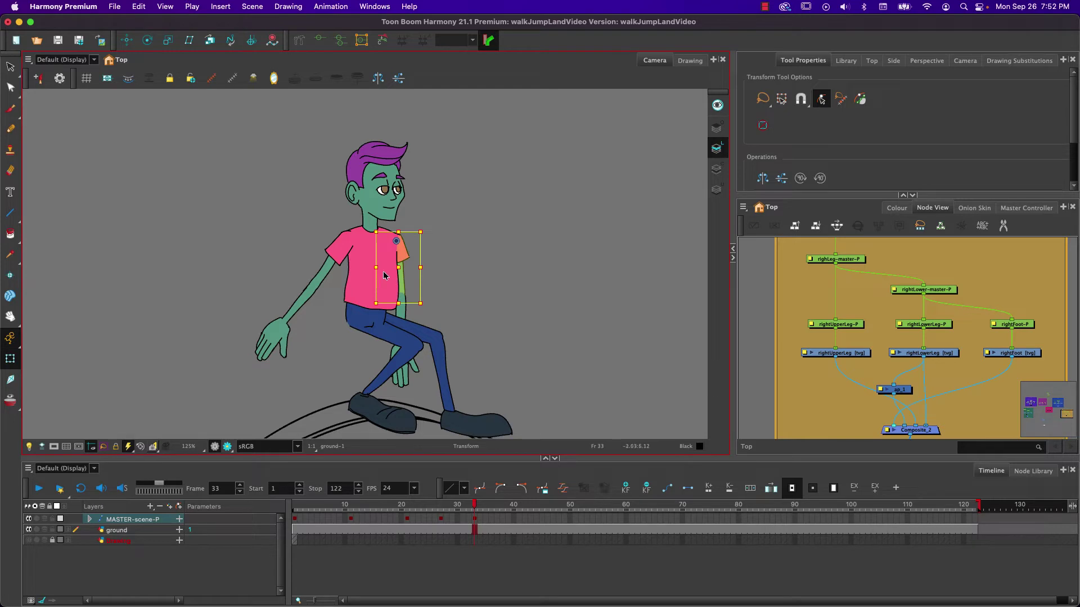
pyautogui.press('b')
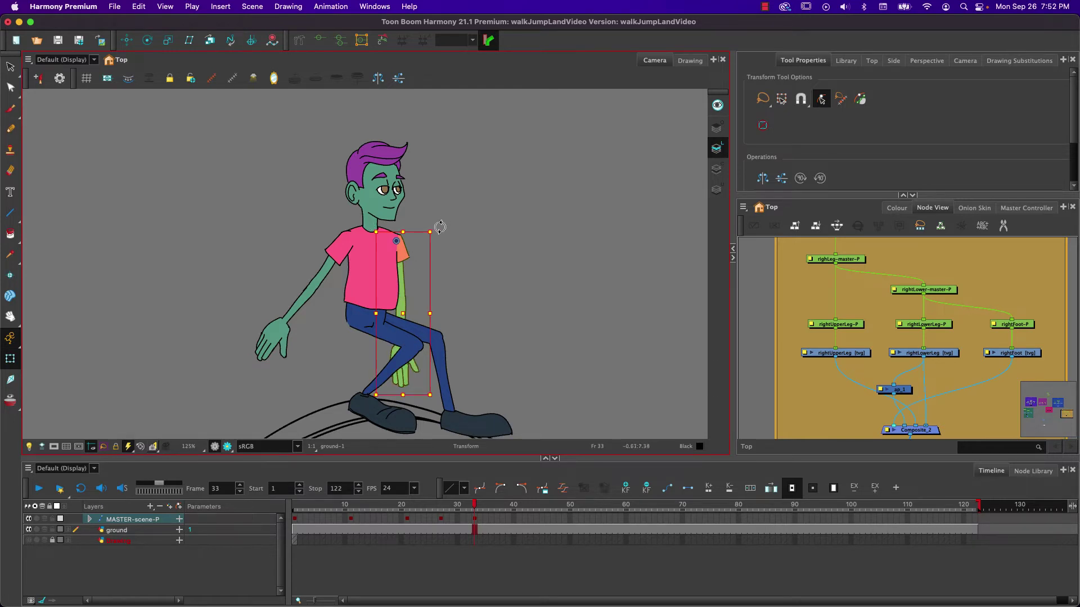
pyautogui.moveTo(440, 226); pyautogui.dragTo(276, 187)
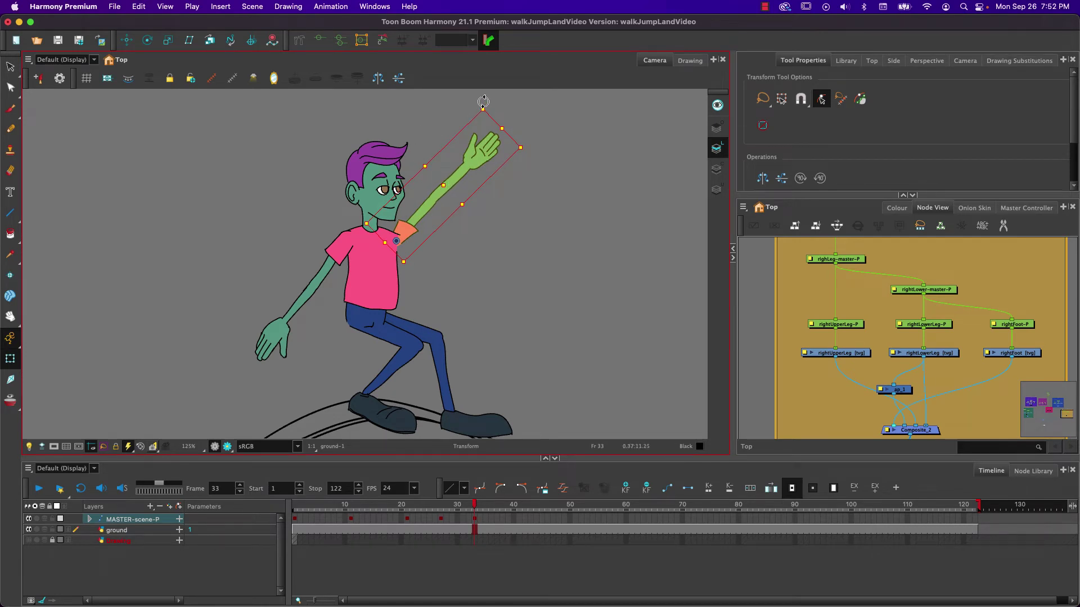
pyautogui.moveTo(483, 109); pyautogui.dragTo(507, 131)
pyautogui.click(466, 195)
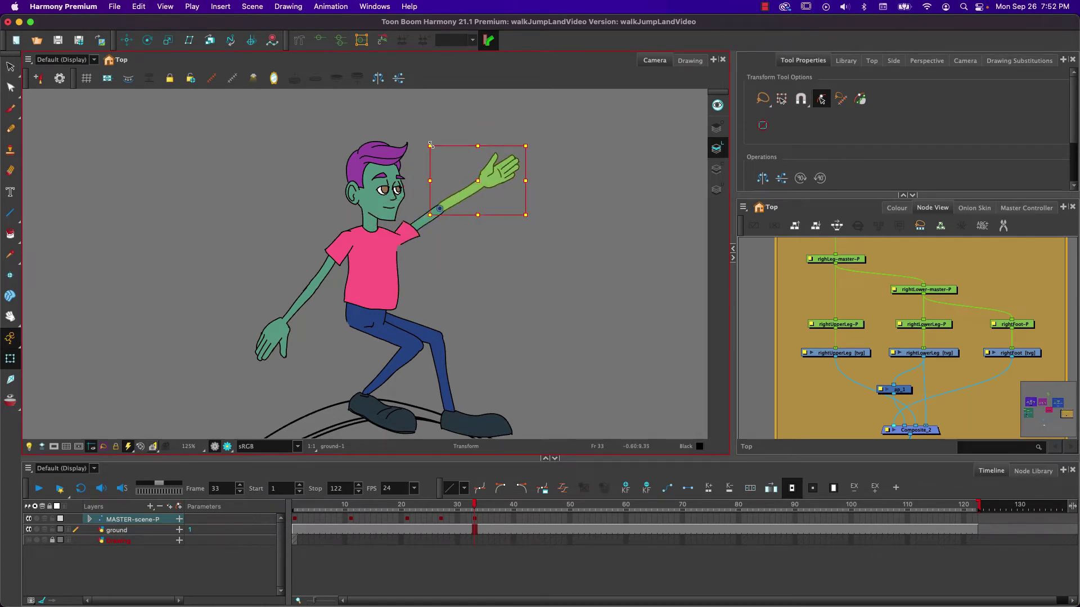
pyautogui.moveTo(428, 141); pyautogui.dragTo(401, 191)
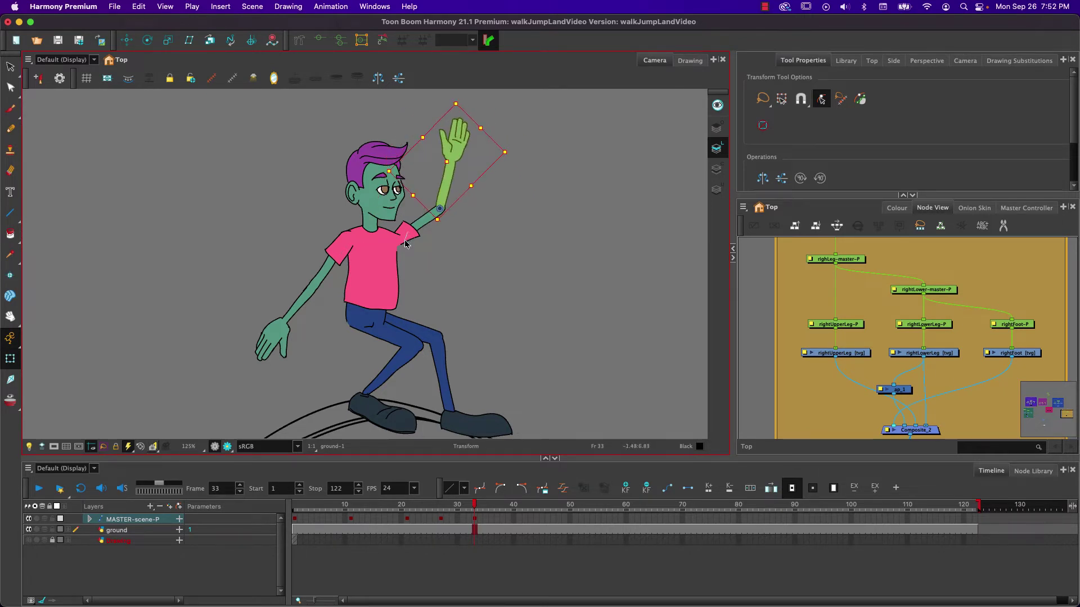
pyautogui.click(405, 243)
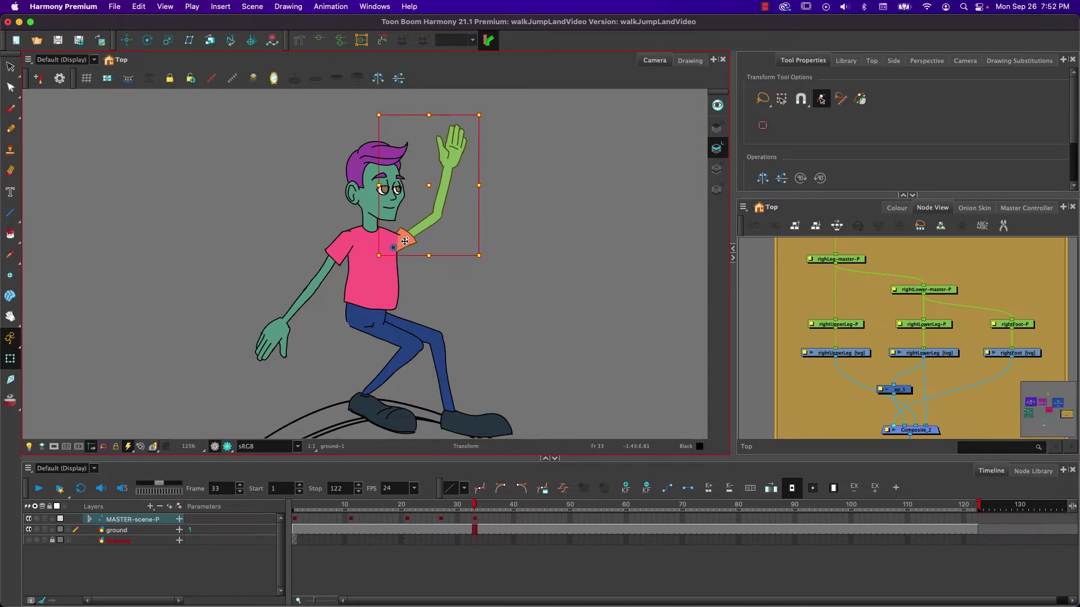
# Raise the rear arm out behind the body, bend its forearm slightly downward at the elbow, and reseat the sleeve at the shoulder.
pyautogui.click(340, 258)
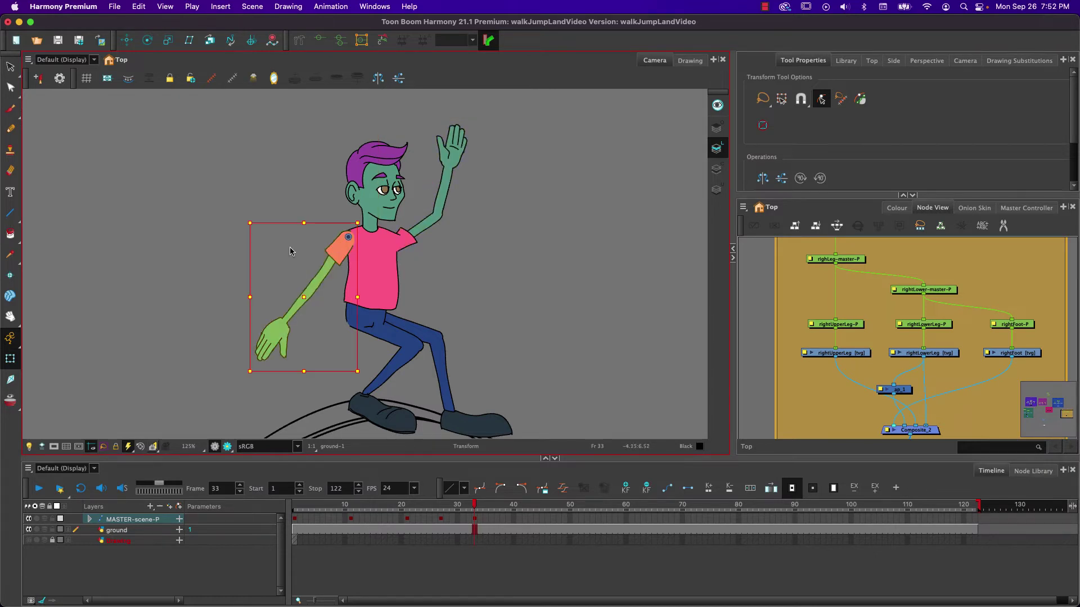
pyautogui.moveTo(243, 378); pyautogui.dragTo(208, 178)
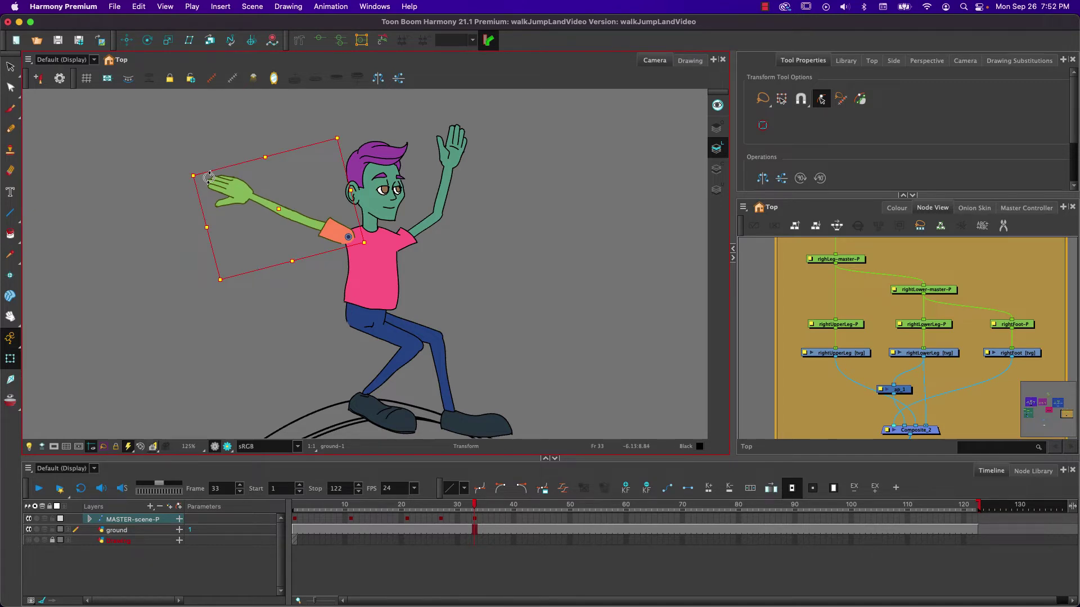
pyautogui.click(263, 205)
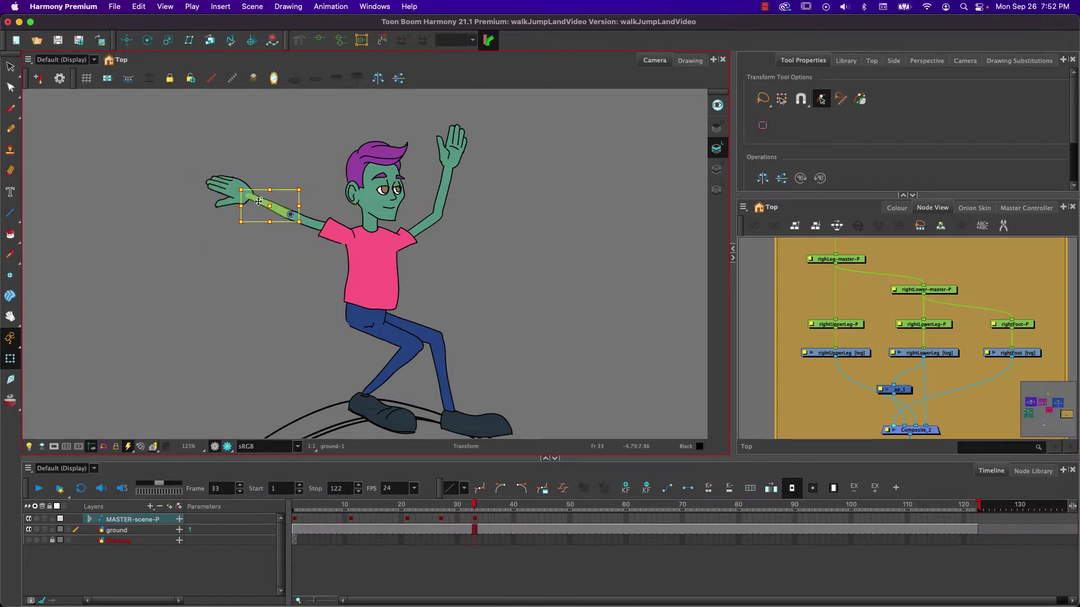
pyautogui.press('b')
pyautogui.moveTo(190, 231); pyautogui.dragTo(220, 260)
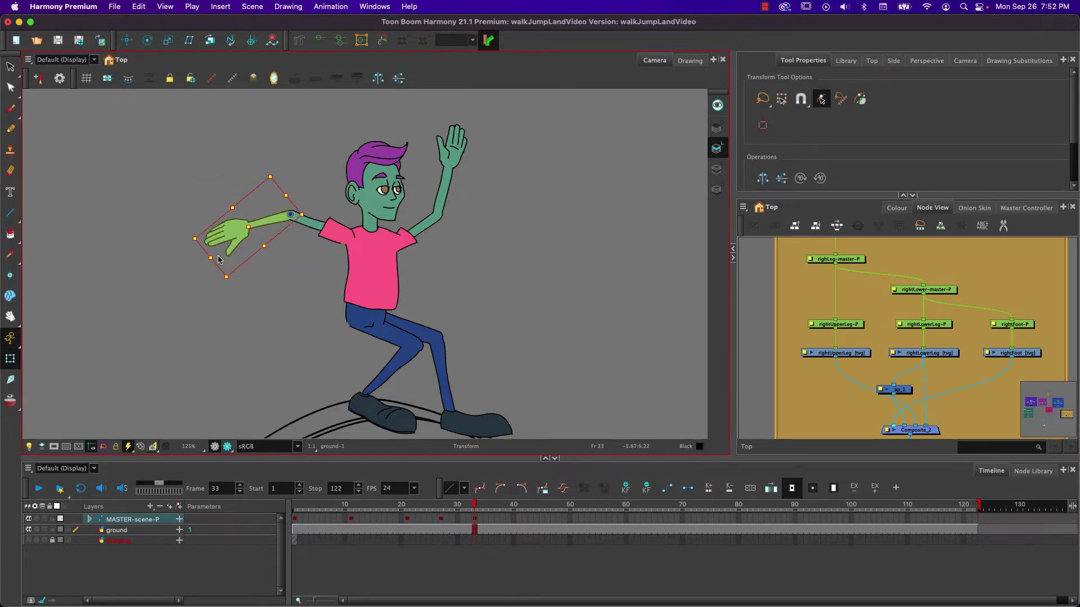
pyautogui.click(335, 233)
pyautogui.press('b')
pyautogui.moveTo(332, 220); pyautogui.dragTo(334, 223)
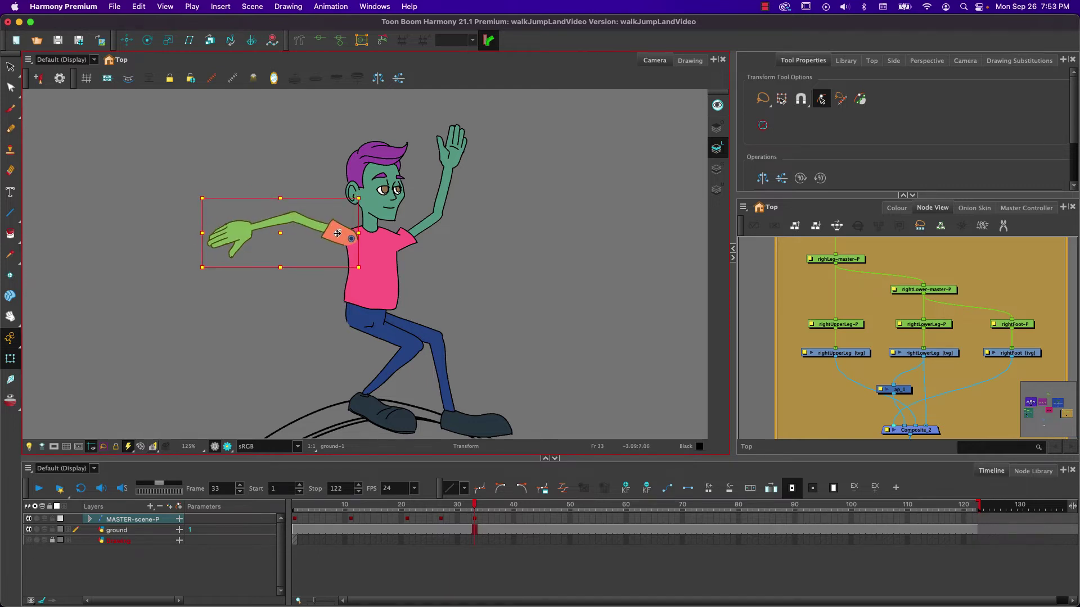
# Shift the whole upper body slightly back over the hips and rotate it at the waist so it leans backward.
pyautogui.click(375, 288)
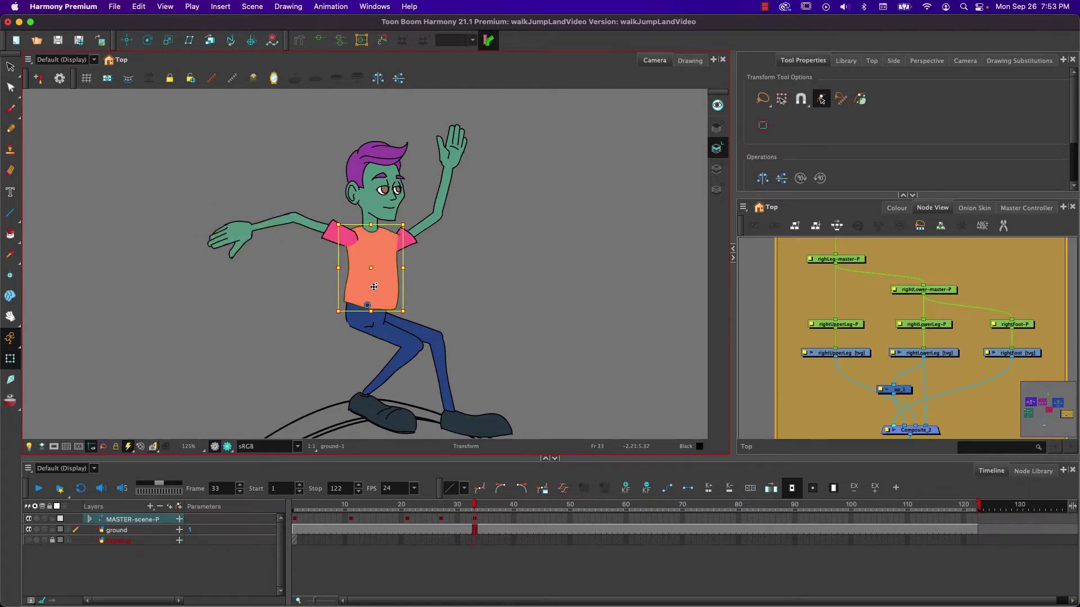
pyautogui.press('b')
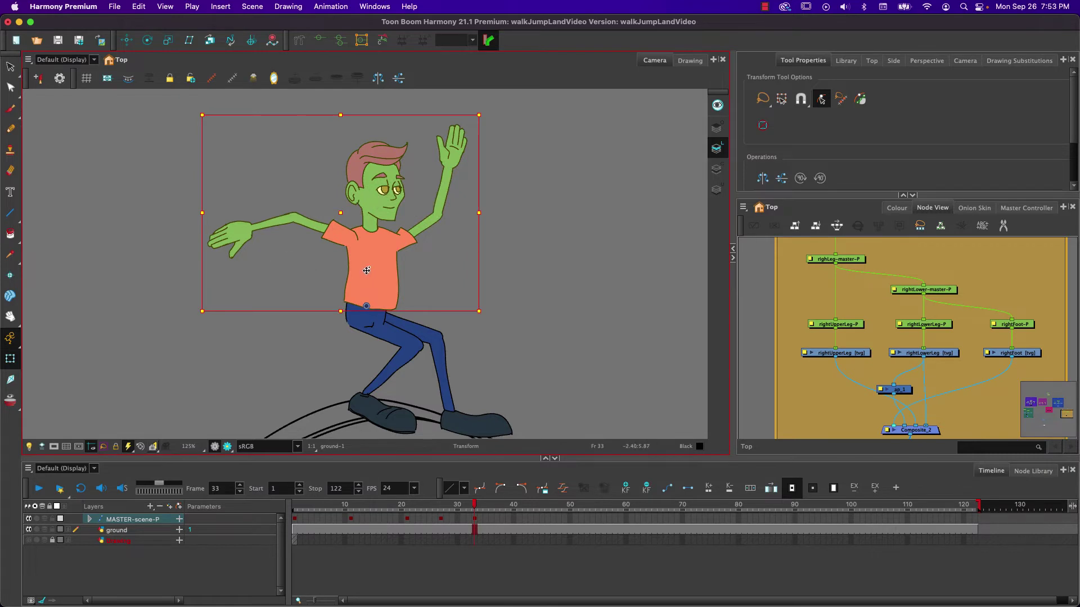
pyautogui.moveTo(366, 272); pyautogui.dragTo(362, 269)
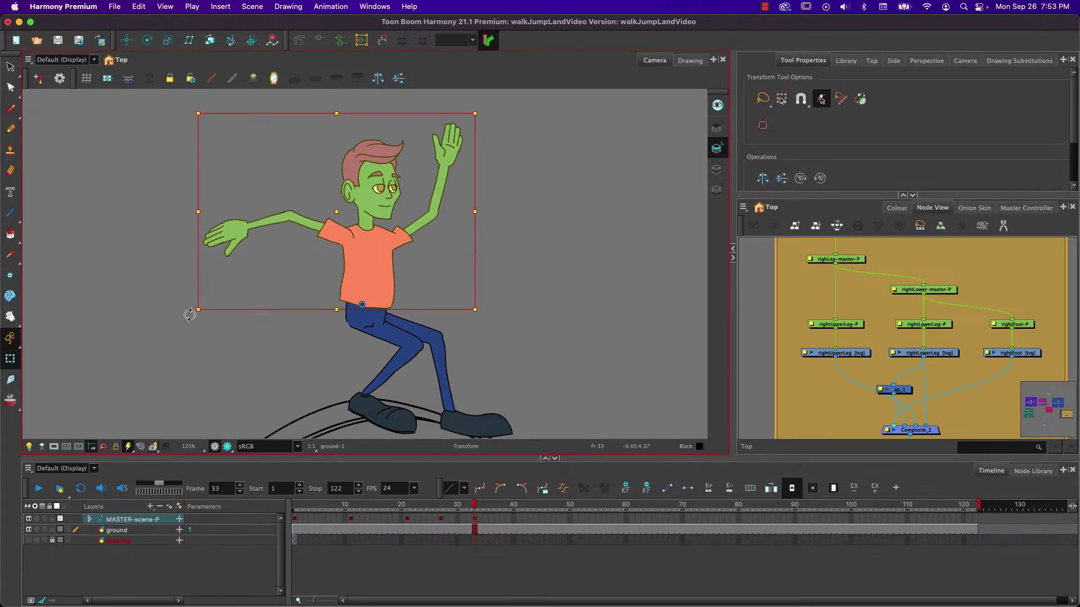
pyautogui.moveTo(189, 314); pyautogui.dragTo(203, 348)
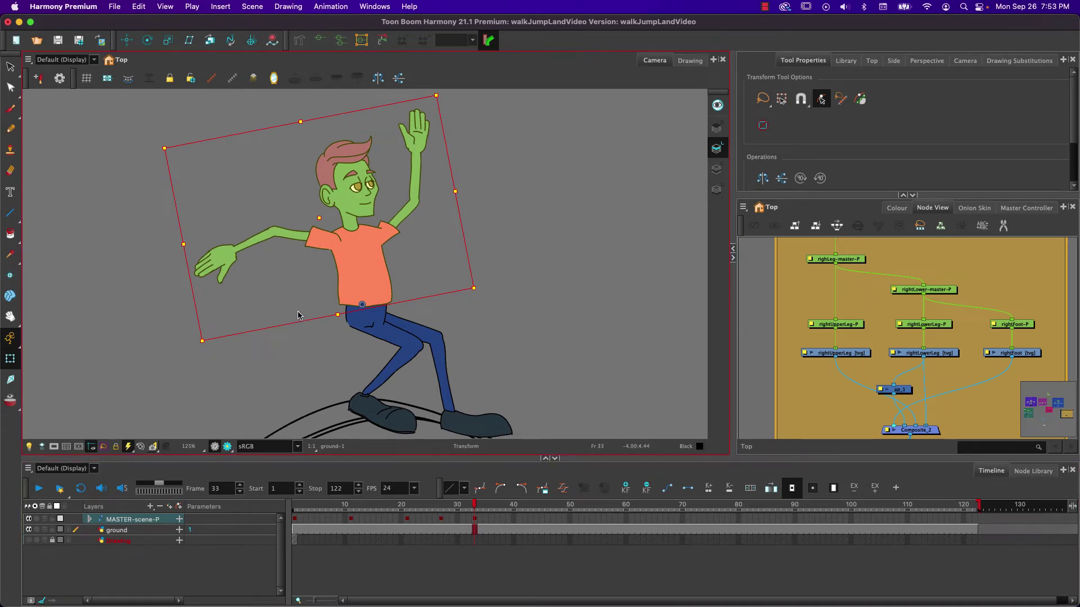
# Add a keyframe for the MASTER-scene-P character at frame 39.
pyautogui.scroll(-5, 240, 319)
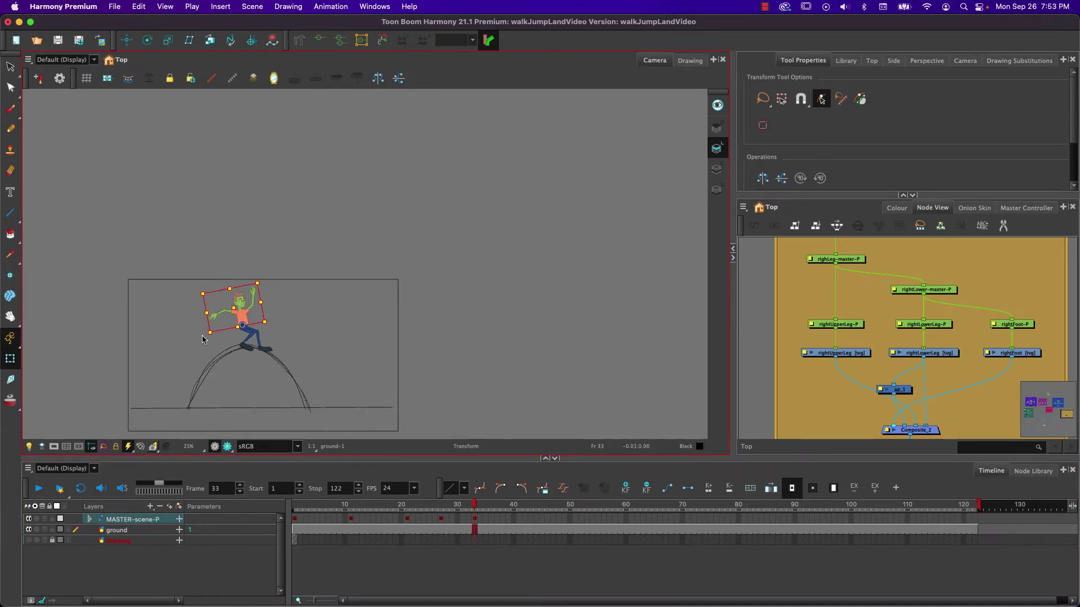
pyautogui.scroll(2, 202, 339)
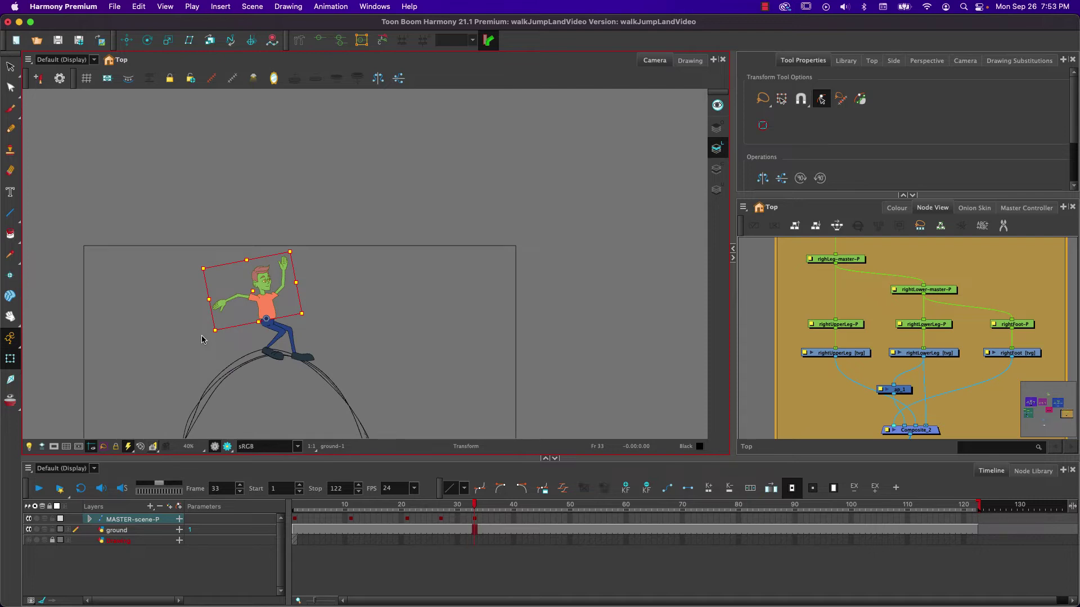
pyautogui.moveTo(475, 506)
pyautogui.mouseDown()
pyautogui.moveTo(369, 507)
pyautogui.moveTo(503, 506)
pyautogui.moveTo(477, 508)
pyautogui.mouseUp()
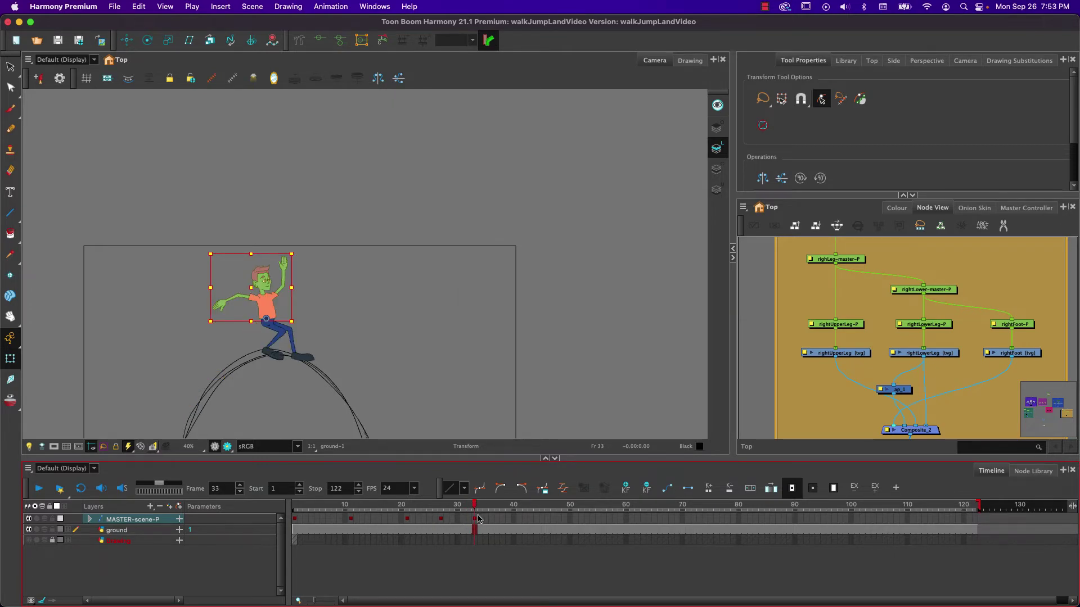
pyautogui.moveTo(499, 508); pyautogui.dragTo(508, 509)
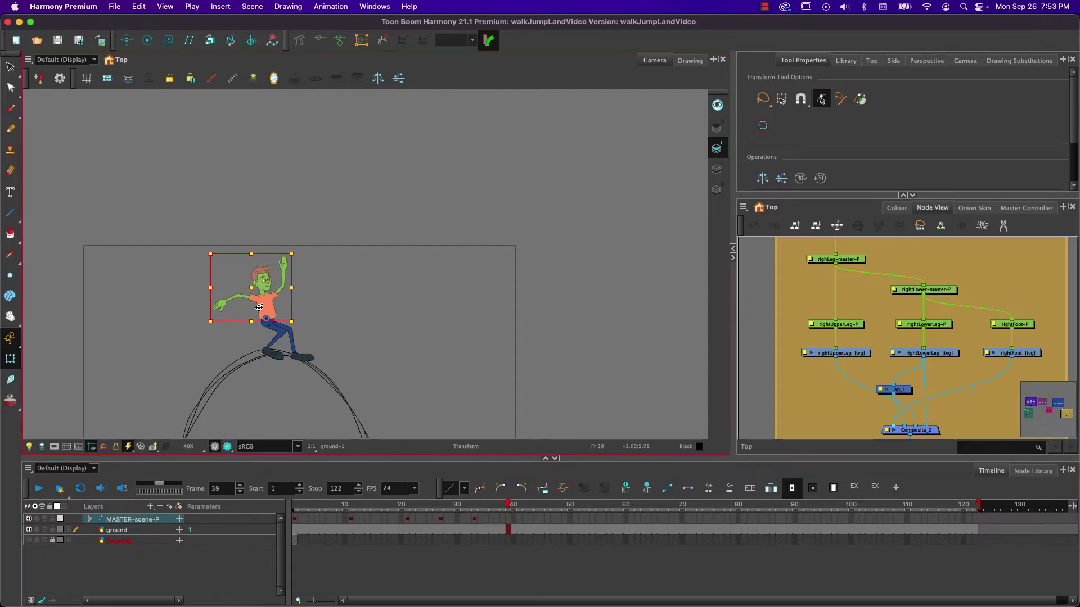
pyautogui.moveTo(268, 393); pyautogui.dragTo(266, 302)
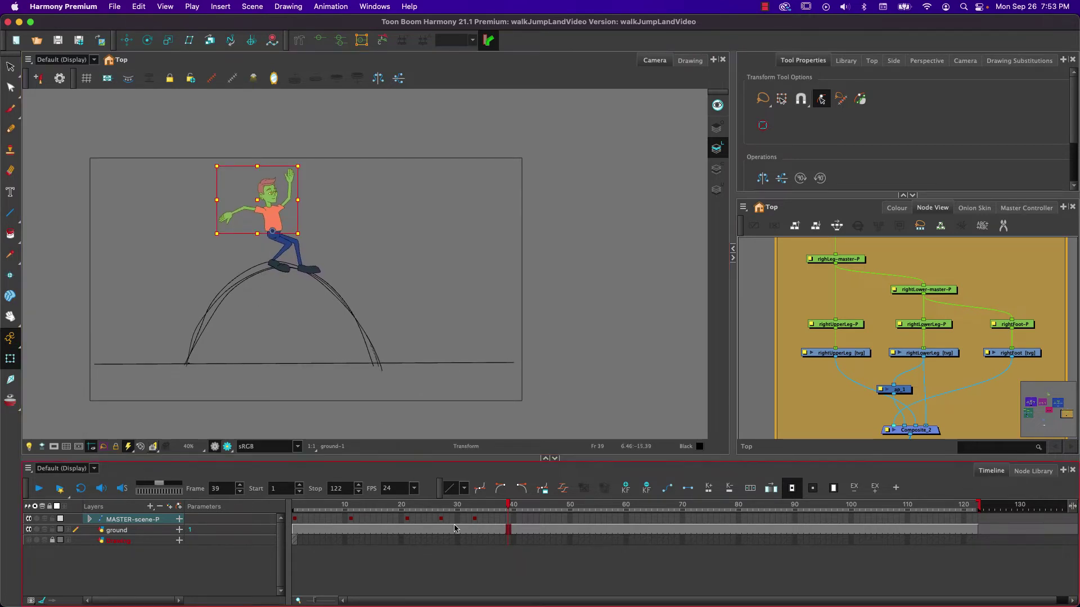
pyautogui.click(626, 490)
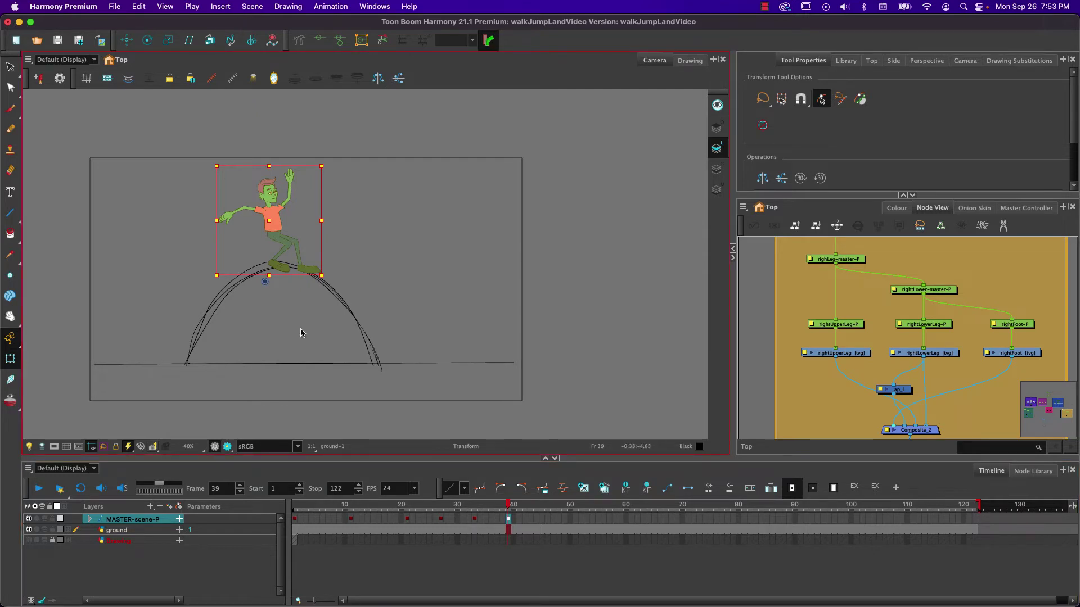
pyautogui.press('super+z')
pyautogui.press('super+z')
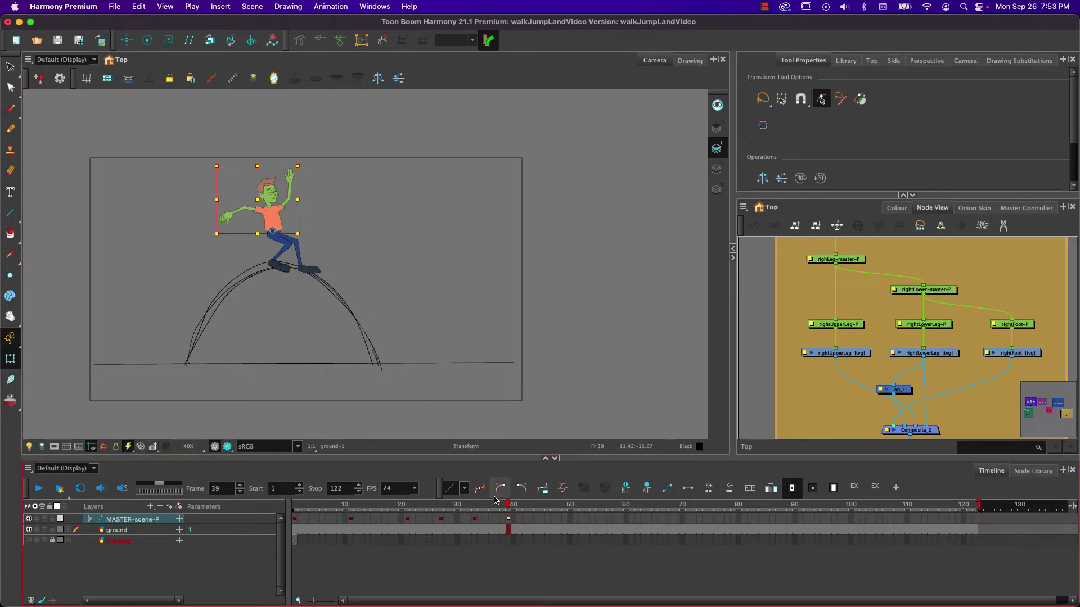
pyautogui.moveTo(511, 512); pyautogui.dragTo(519, 512)
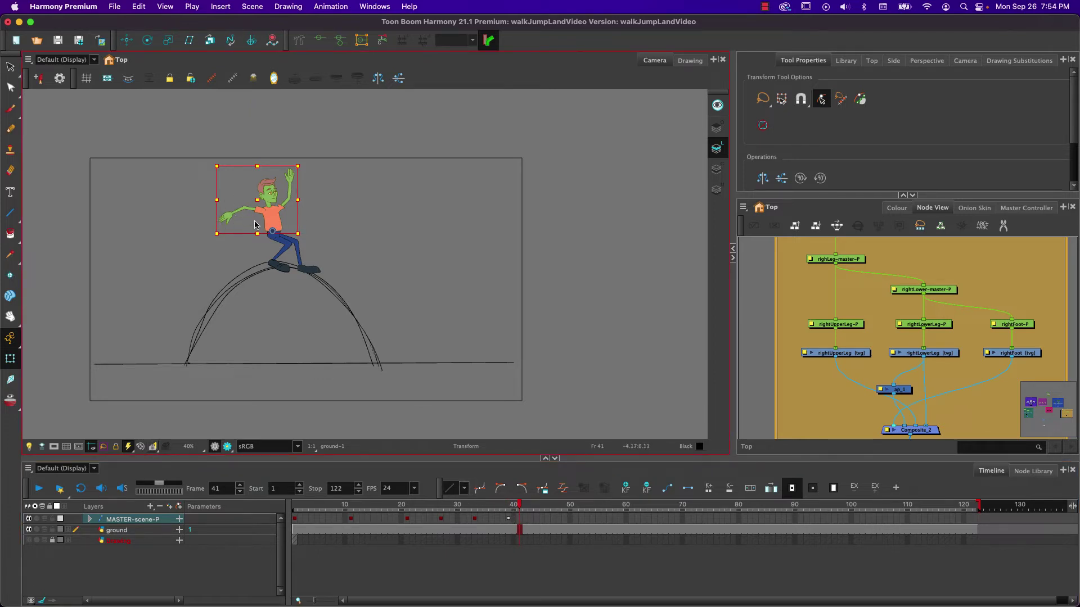
# At frame 39, move the whole character onto the descending side of the jump arc and tilt it backward.
pyautogui.click(508, 521)
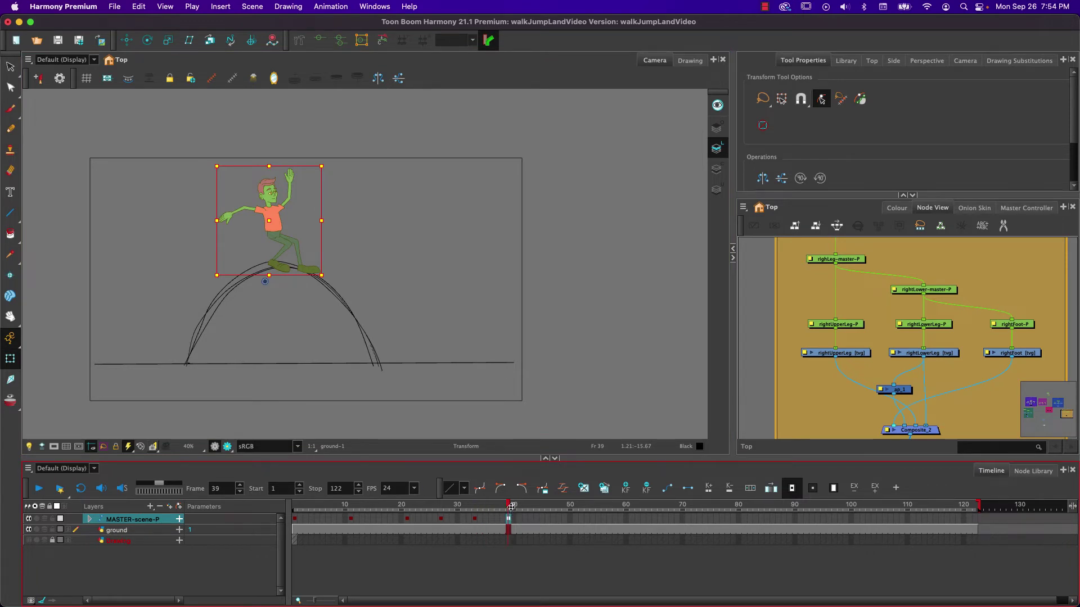
pyautogui.moveTo(272, 213); pyautogui.dragTo(313, 244)
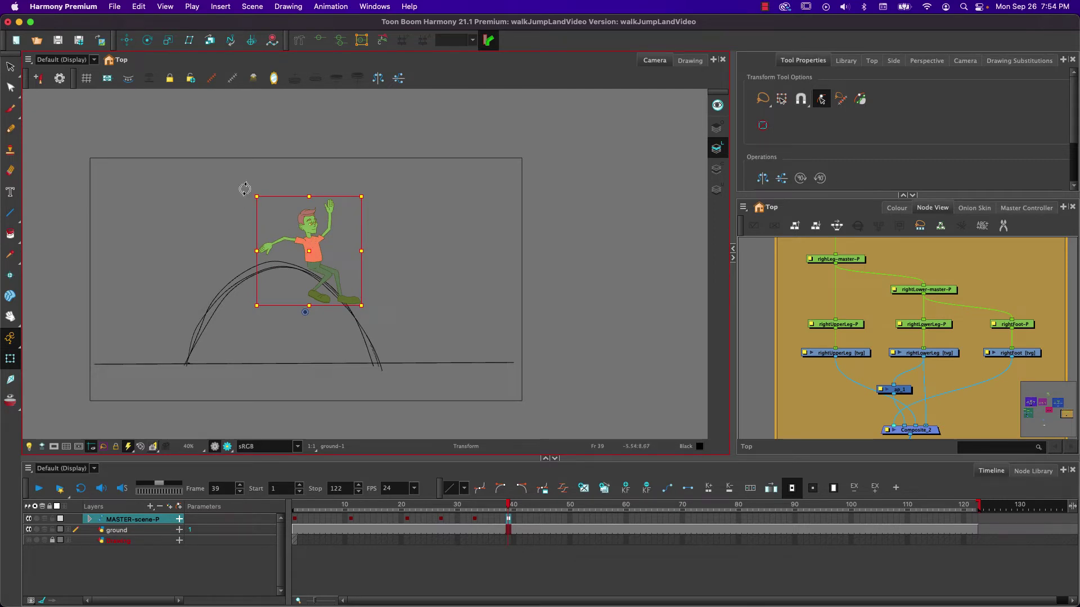
pyautogui.moveTo(248, 189); pyautogui.dragTo(215, 199)
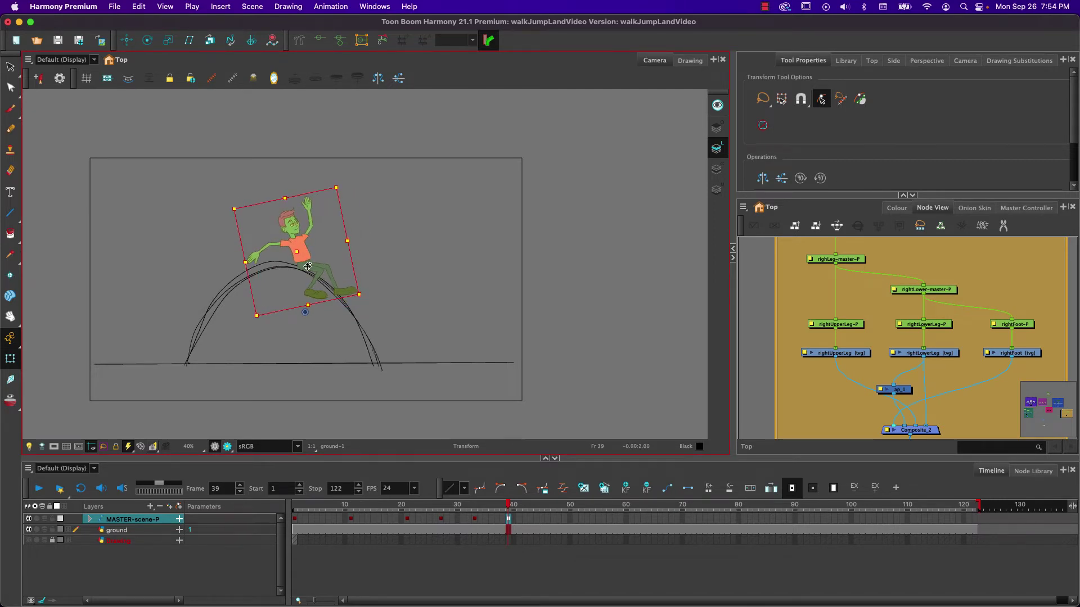
pyautogui.moveTo(306, 267); pyautogui.dragTo(311, 269)
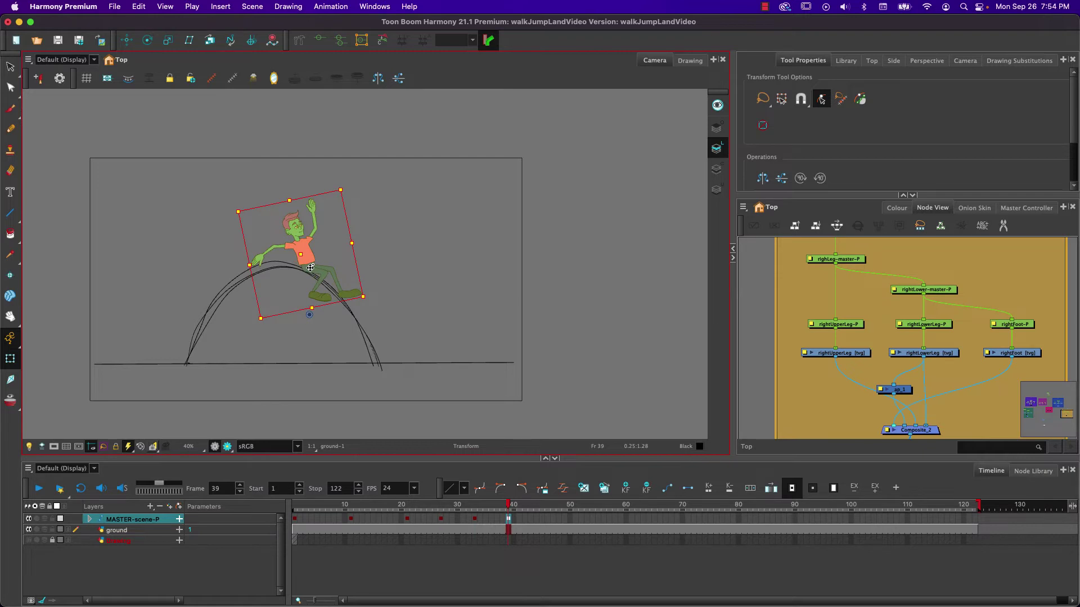
# Straighten the right leg forward at the knee and rotate its foot so the toes point forward and slightly up.
pyautogui.click(337, 282)
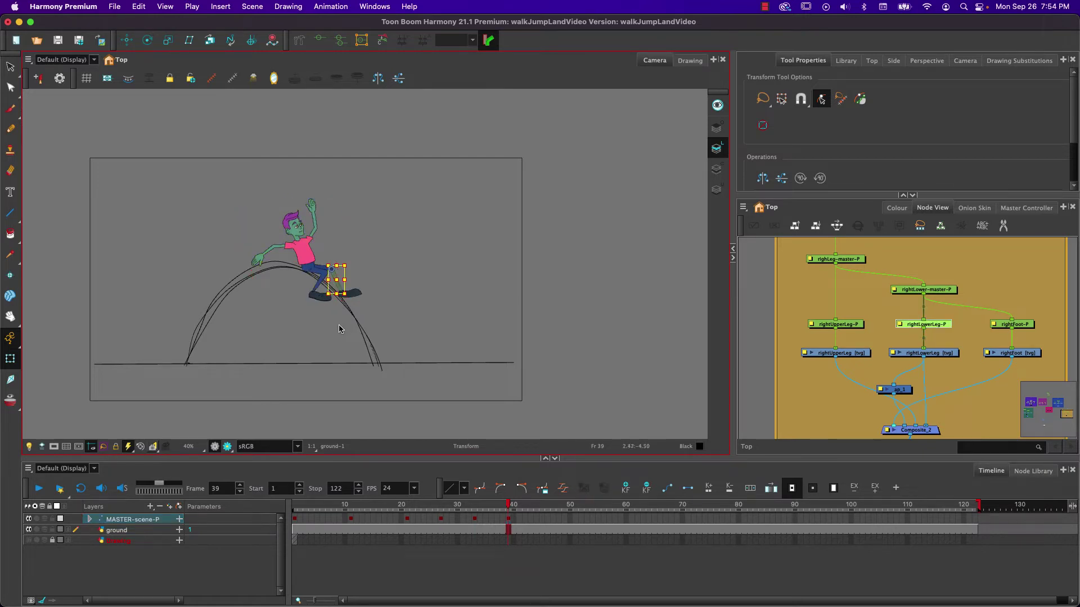
pyautogui.press('b')
pyautogui.moveTo(332, 319); pyautogui.dragTo(366, 319)
pyautogui.click(361, 272)
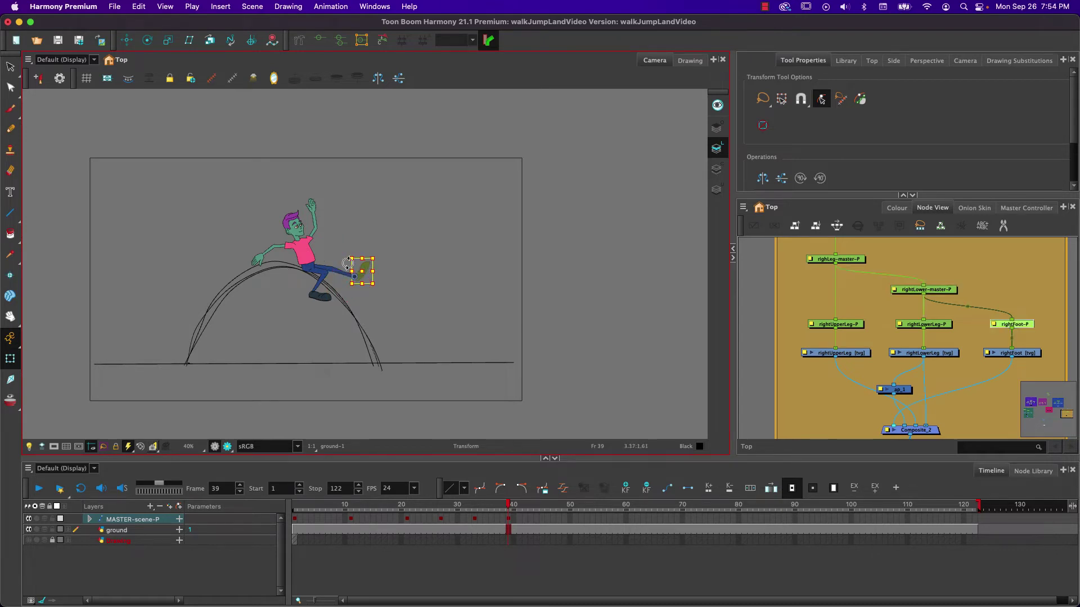
pyautogui.moveTo(343, 251); pyautogui.dragTo(364, 252)
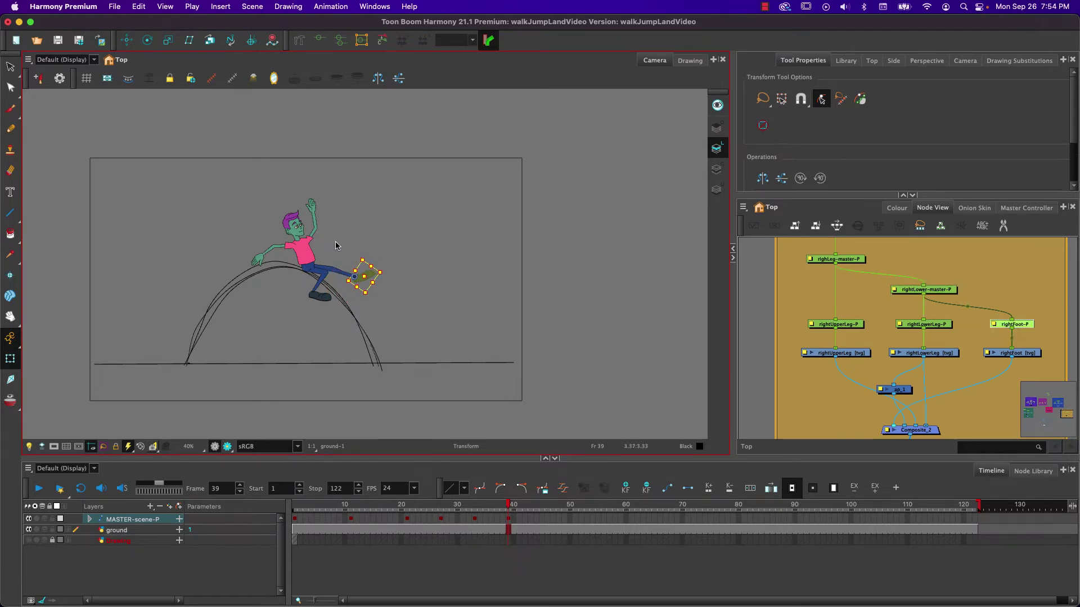
# Swing the left shin forward at the knee, angle its foot downward, and lower the whole left leg slightly from the hip.
pyautogui.click(322, 279)
pyautogui.press('b')
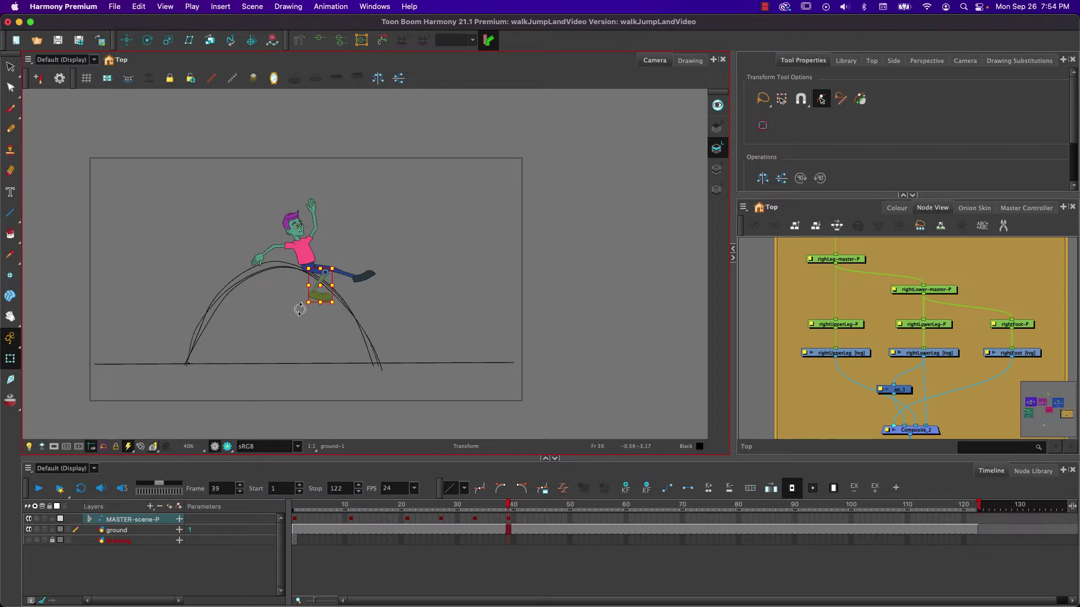
pyautogui.moveTo(302, 312); pyautogui.dragTo(313, 277)
pyautogui.click(348, 280)
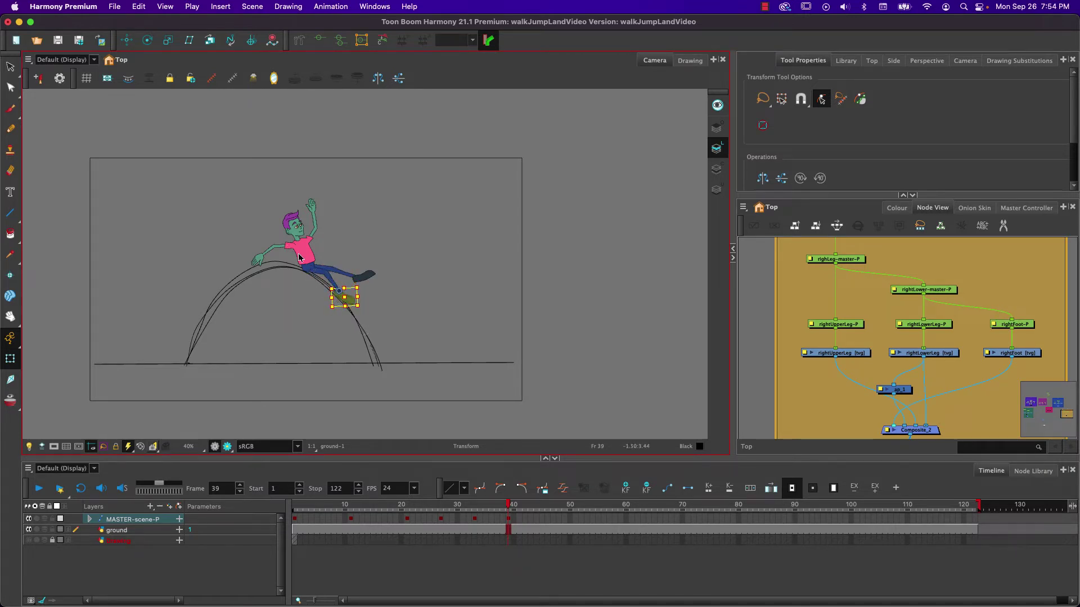
pyautogui.click(322, 274)
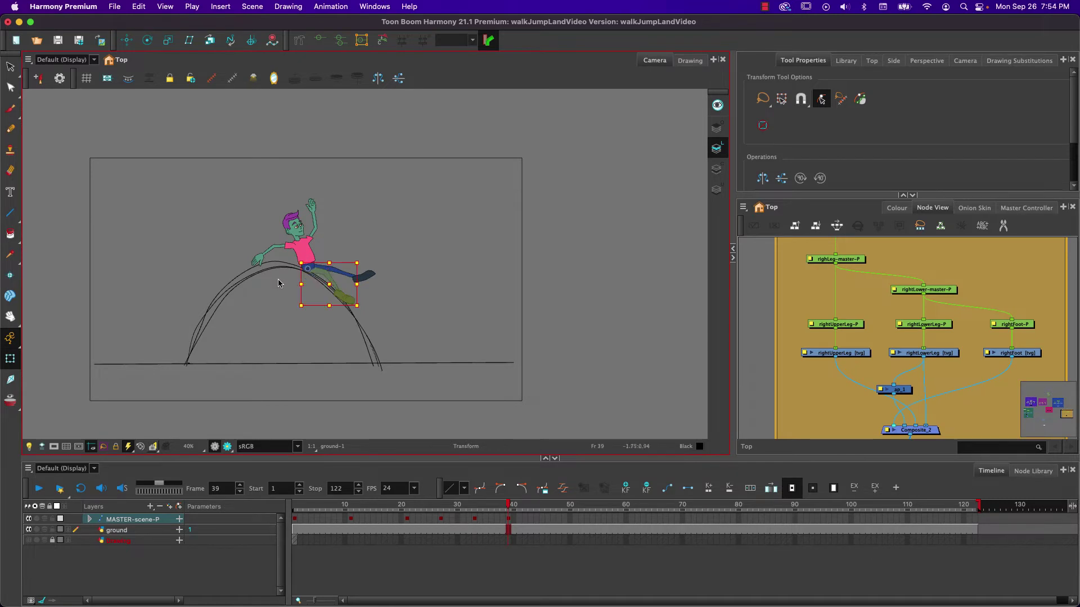
pyautogui.moveTo(295, 312); pyautogui.dragTo(283, 305)
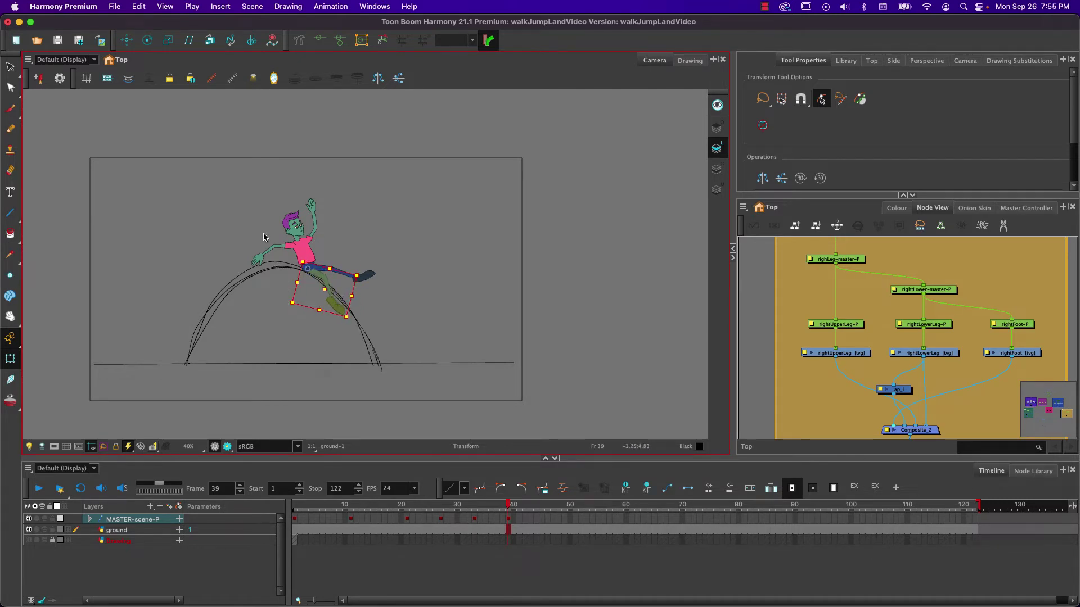
pyautogui.moveTo(509, 506); pyautogui.dragTo(506, 506)
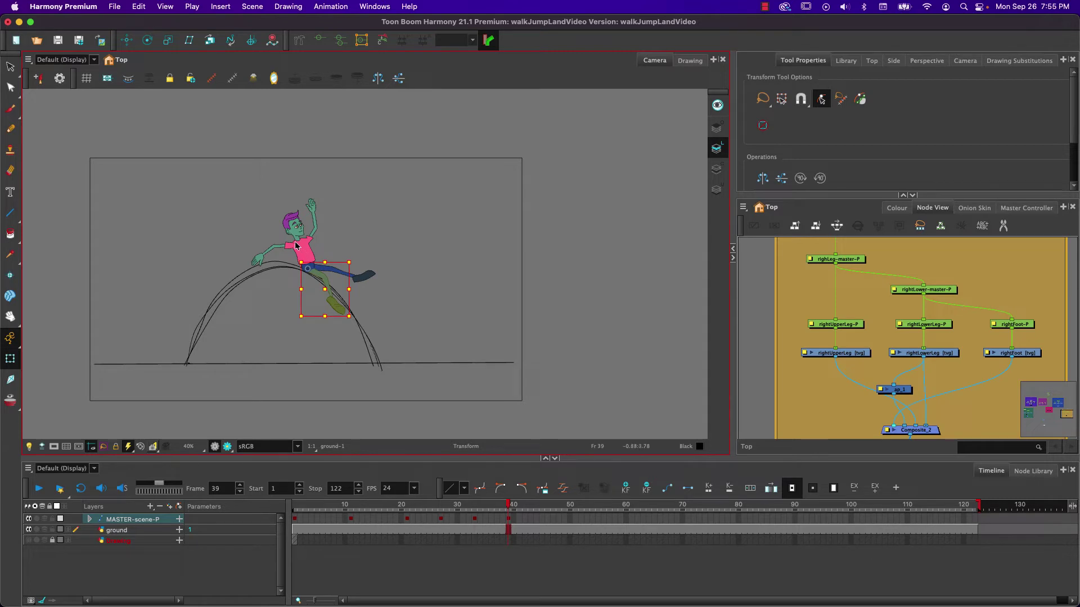
# At frame 39, rotate the torso together with the head and arms slightly further backward from the waist.
pyautogui.click(246, 190)
pyautogui.click(295, 244)
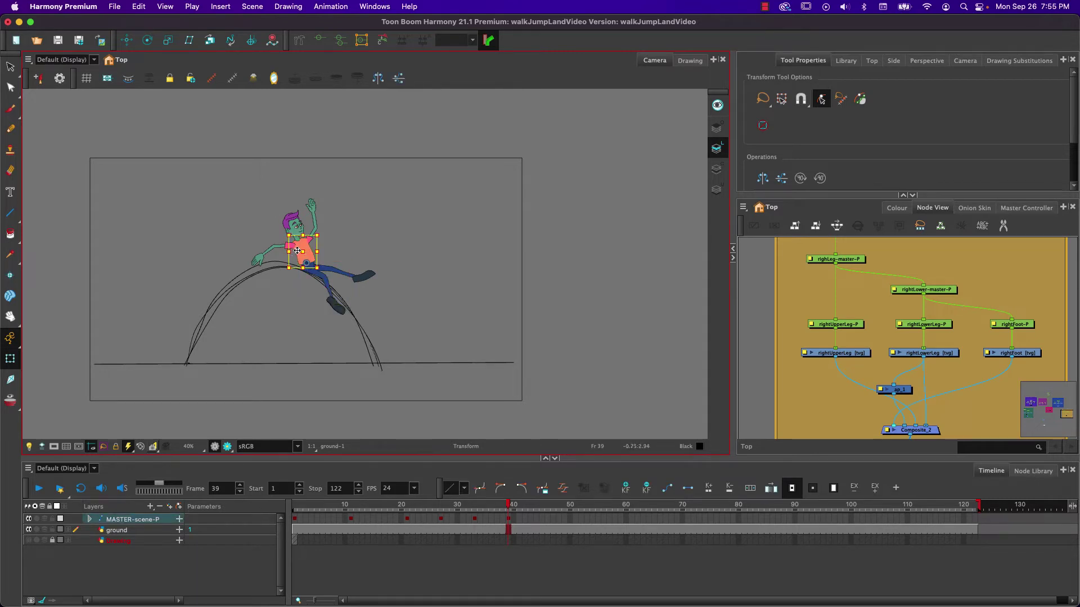
pyautogui.scroll(3, 294, 248)
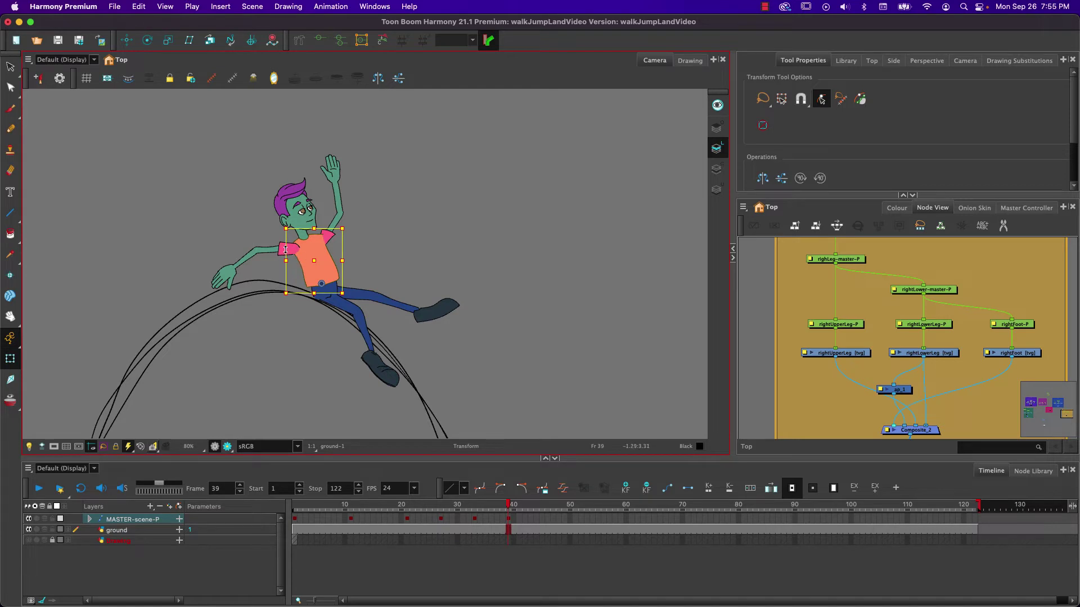
pyautogui.press('b')
pyautogui.moveTo(200, 302); pyautogui.dragTo(206, 322)
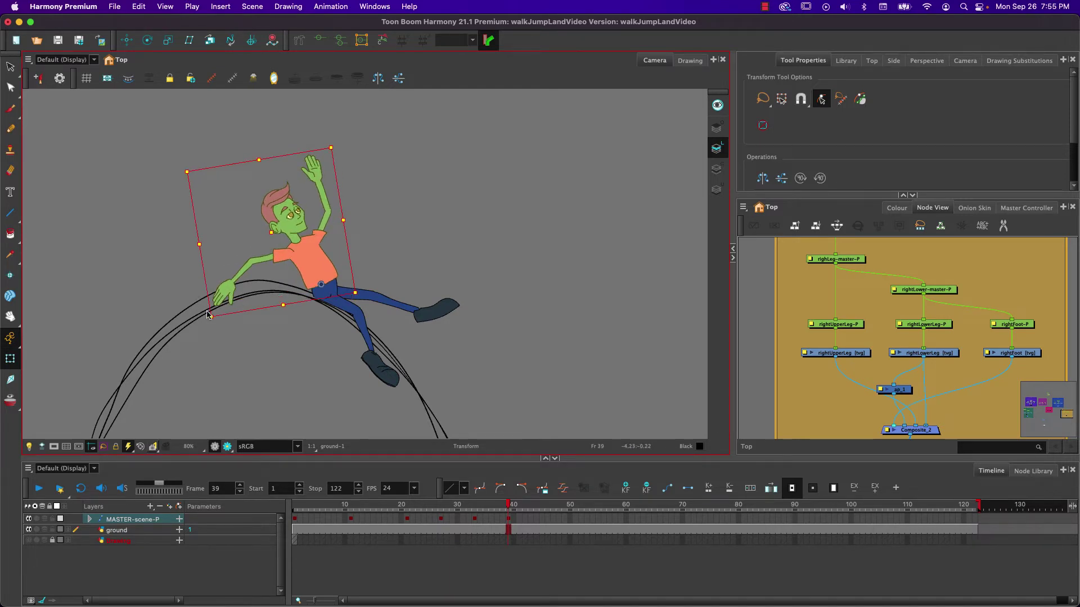
# Tilt the neck and head forward over the leaned-back torso, nudge them slightly down toward the shoulders, and select the whole head.
pyautogui.click(285, 218)
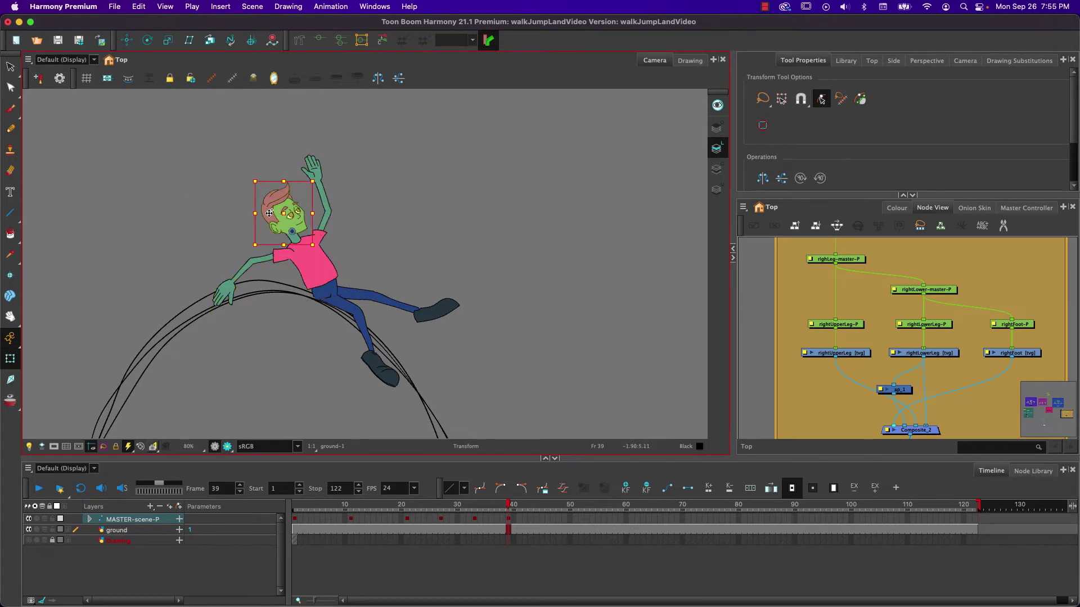
pyautogui.click(292, 236)
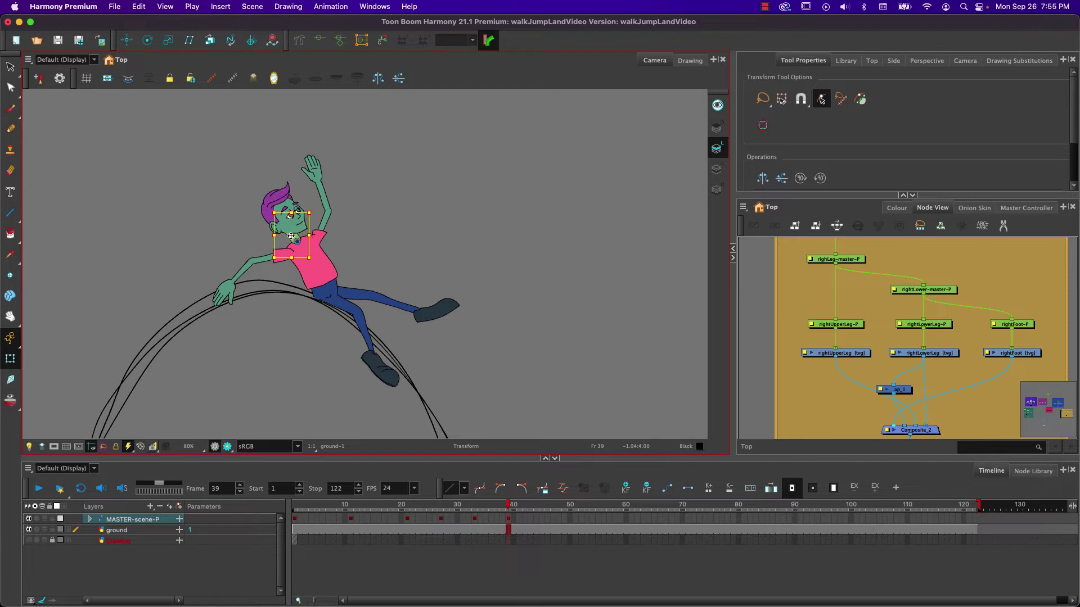
pyautogui.click(261, 214)
pyautogui.moveTo(243, 176); pyautogui.dragTo(259, 171)
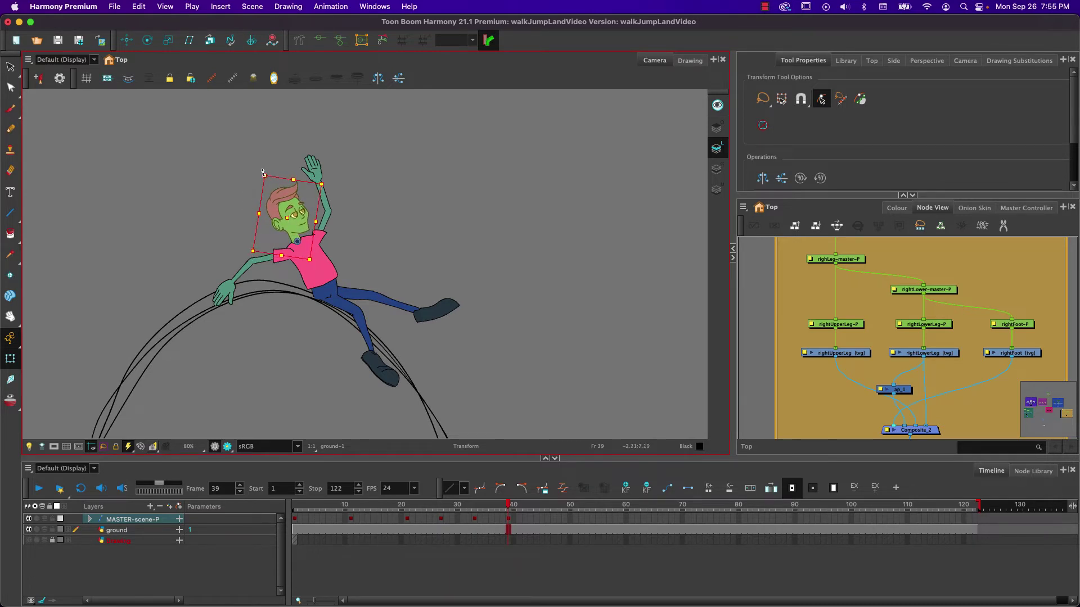
pyautogui.moveTo(285, 211); pyautogui.dragTo(283, 217)
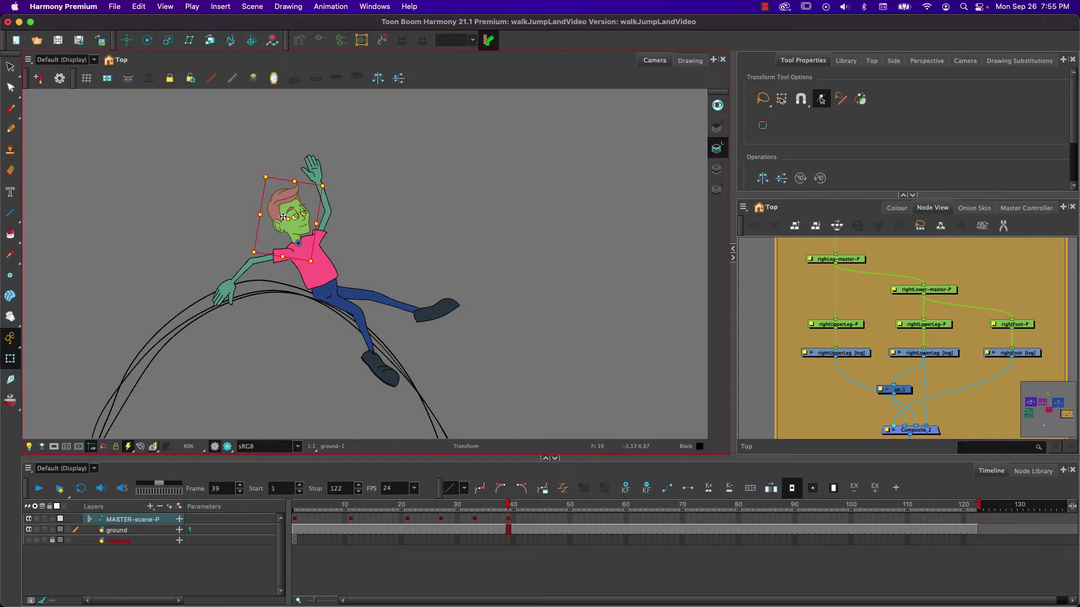
pyautogui.click(294, 227)
pyautogui.press('b')
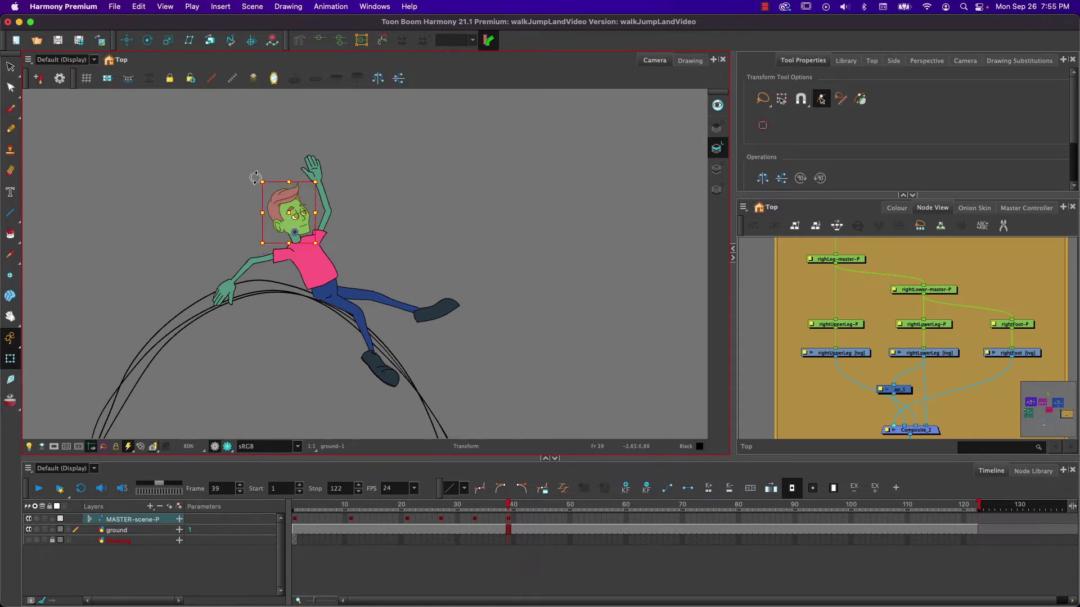
# At frame 39, rotate the head clockwise into a more upright tilt and swing the raised arm back toward the head.
pyautogui.moveTo(255, 179); pyautogui.dragTo(281, 179)
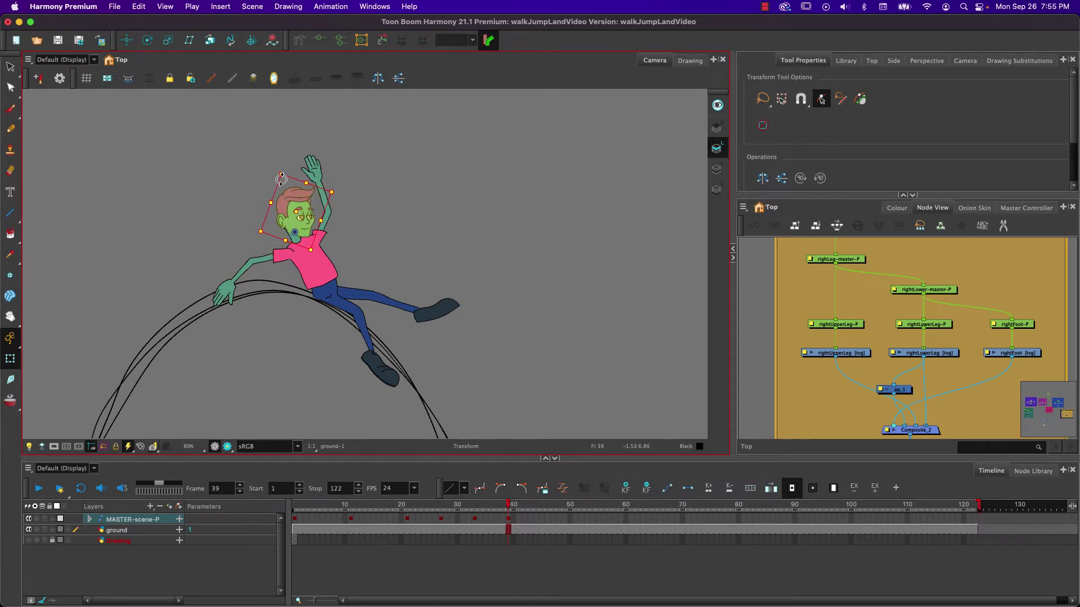
pyautogui.click(328, 221)
pyautogui.press('b')
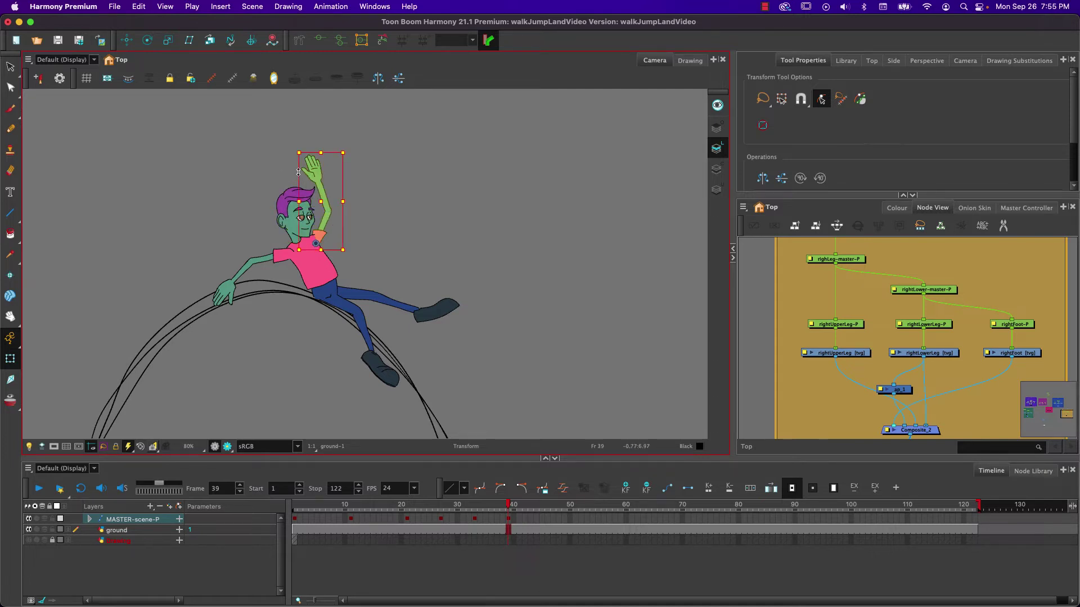
pyautogui.moveTo(291, 148)
pyautogui.mouseDown()
pyautogui.moveTo(263, 137)
pyautogui.moveTo(291, 149)
pyautogui.mouseUp()
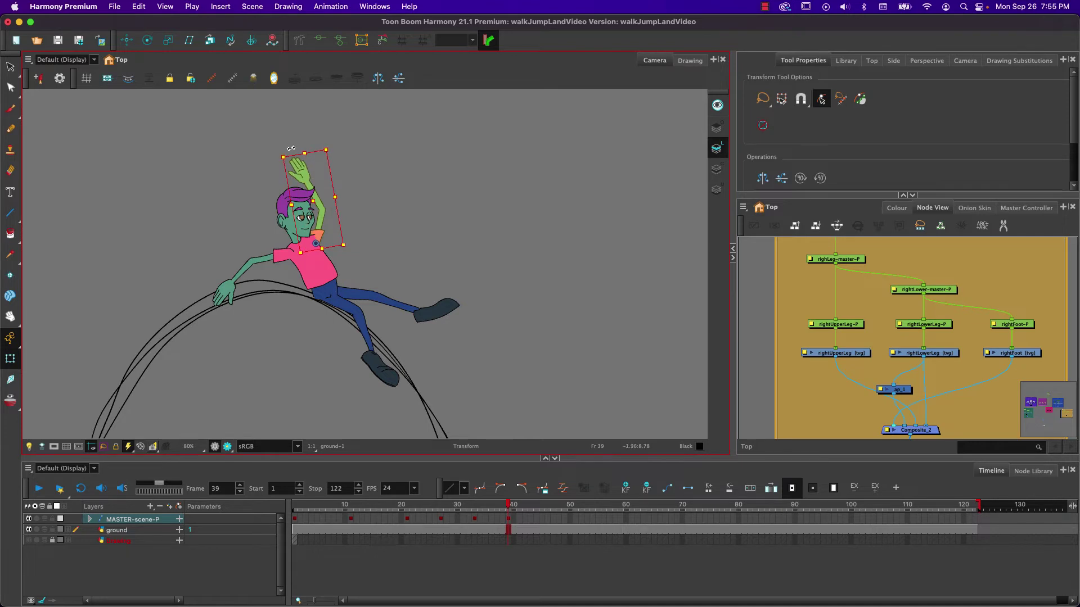
# Rotate the raised forearm upright and lift the trailing forearm outward at frame 39.
pyautogui.click(239, 138)
pyautogui.click(317, 198)
pyautogui.press('b')
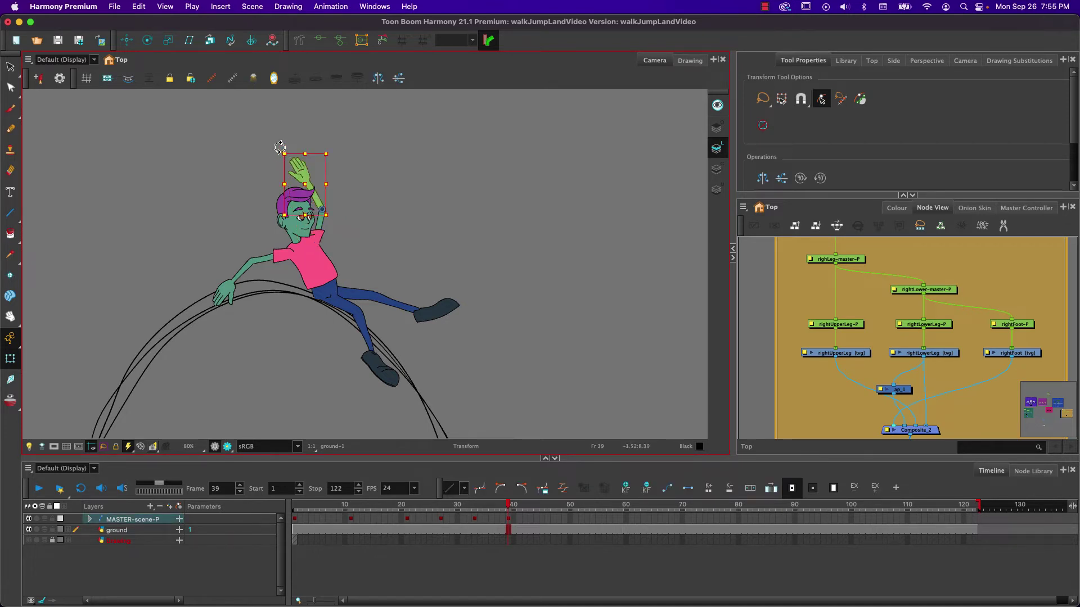
pyautogui.moveTo(279, 151); pyautogui.dragTo(289, 133)
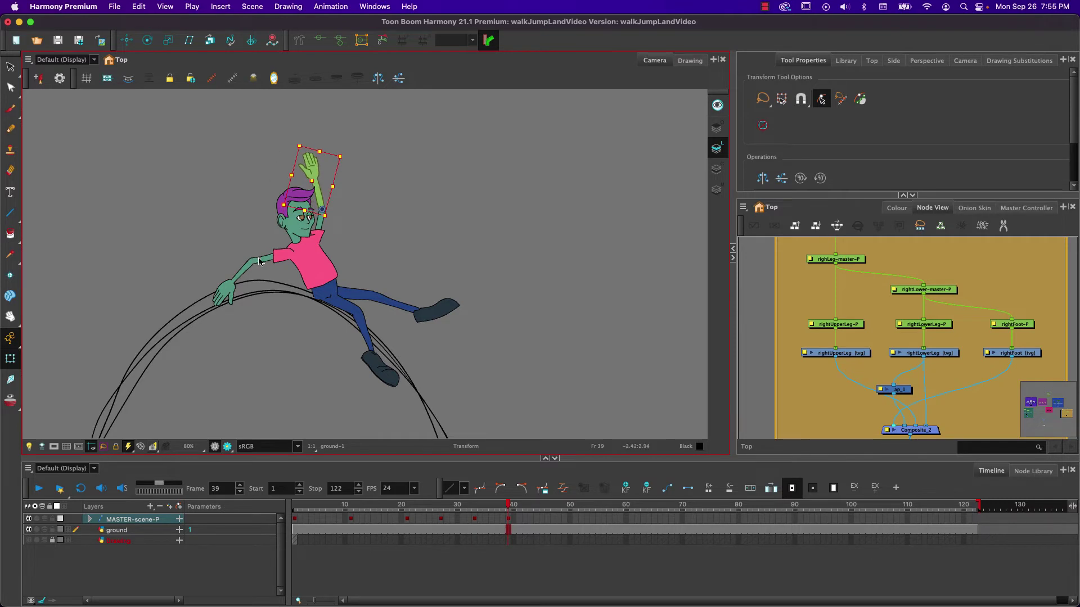
pyautogui.click(243, 274)
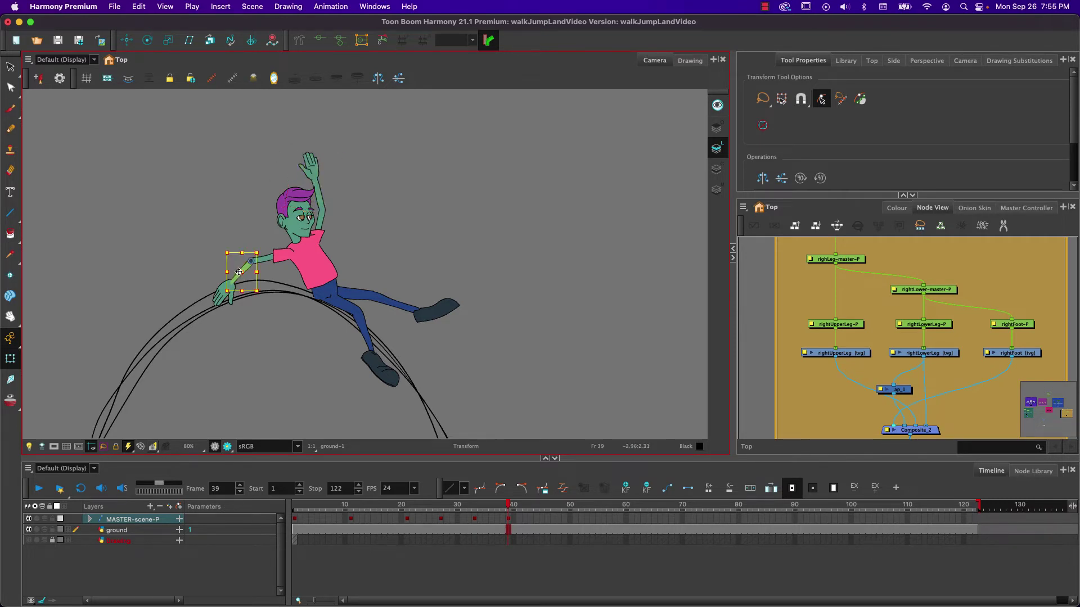
pyautogui.press('b')
pyautogui.moveTo(206, 323); pyautogui.dragTo(159, 297)
# At frame 33, rotate the whole near leg forward and tilt its foot down to follow the arc.
pyautogui.moveTo(511, 508); pyautogui.dragTo(473, 511)
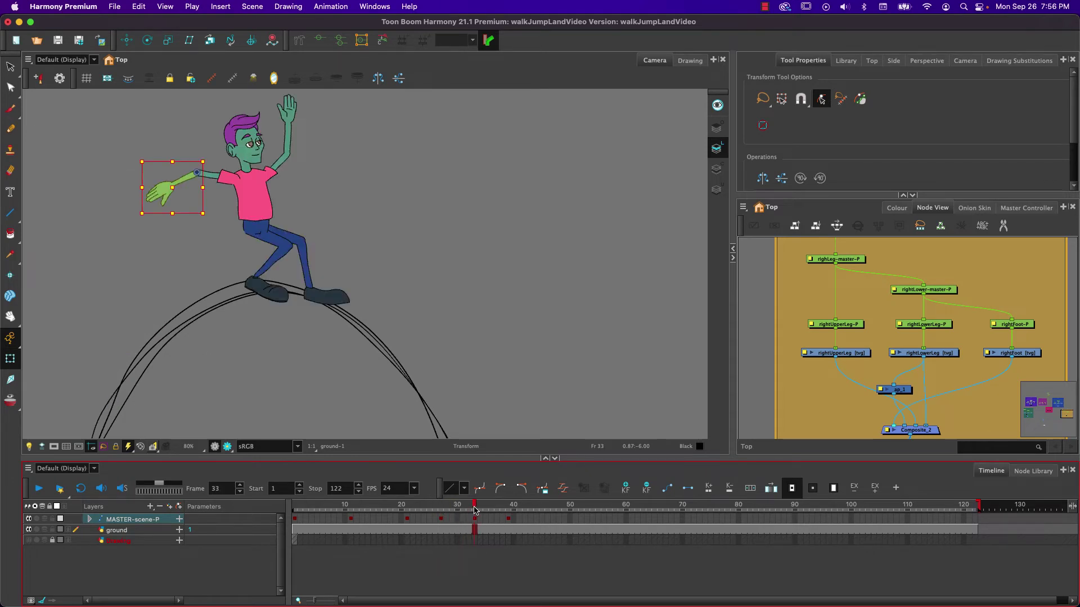
pyautogui.click(268, 237)
pyautogui.press('b')
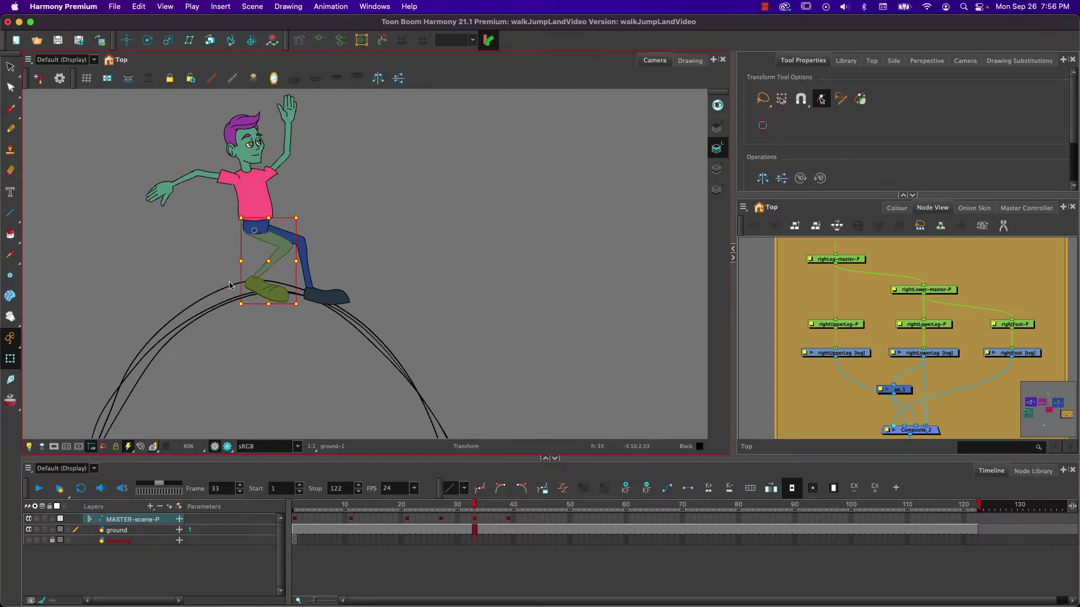
pyautogui.moveTo(228, 307); pyautogui.dragTo(260, 272)
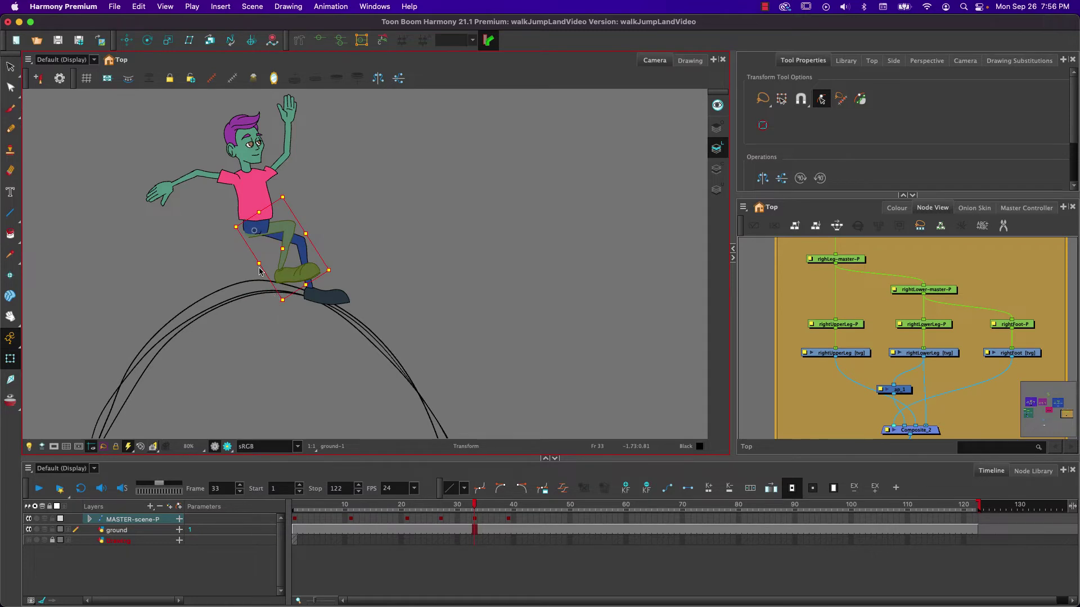
pyautogui.click(293, 277)
pyautogui.moveTo(327, 247); pyautogui.dragTo(333, 268)
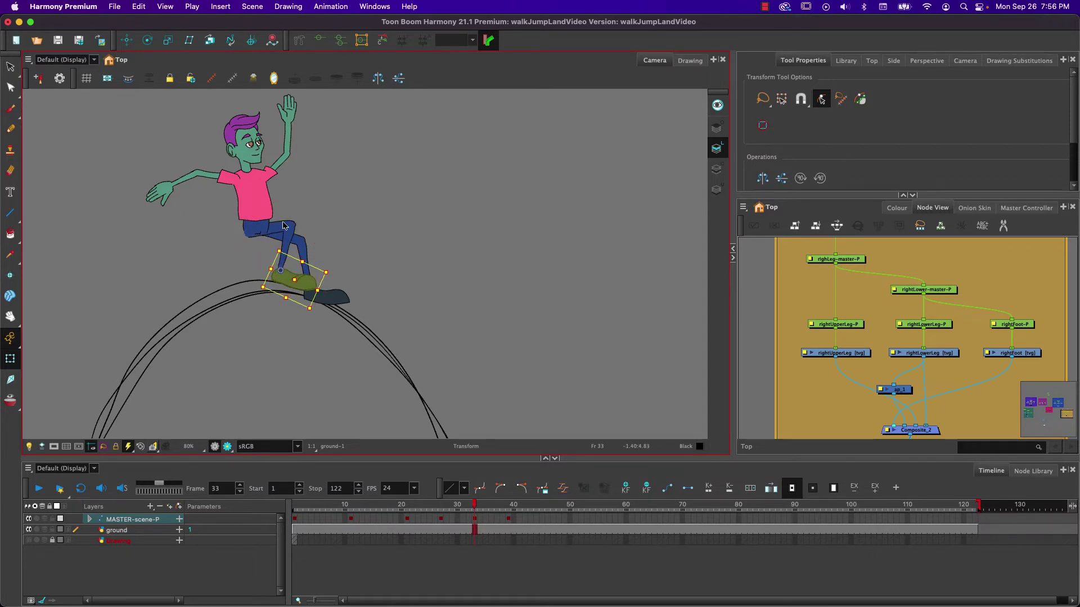
# Lift the whole right leg forward at frame 33 and bend its lower leg back down at the knee.
pyautogui.click(298, 239)
pyautogui.press('b')
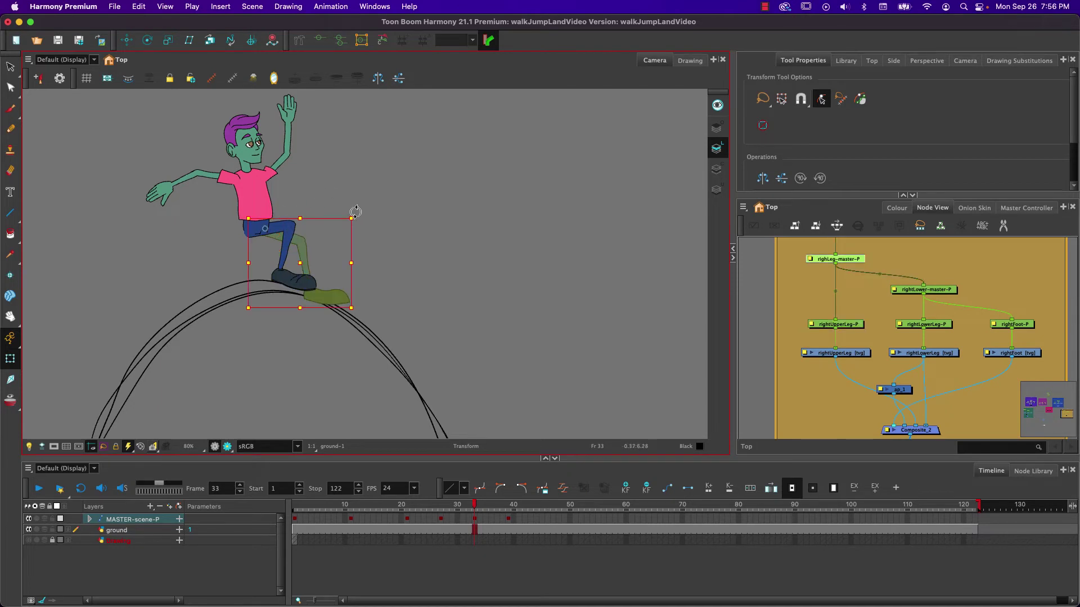
pyautogui.moveTo(356, 212); pyautogui.dragTo(331, 170)
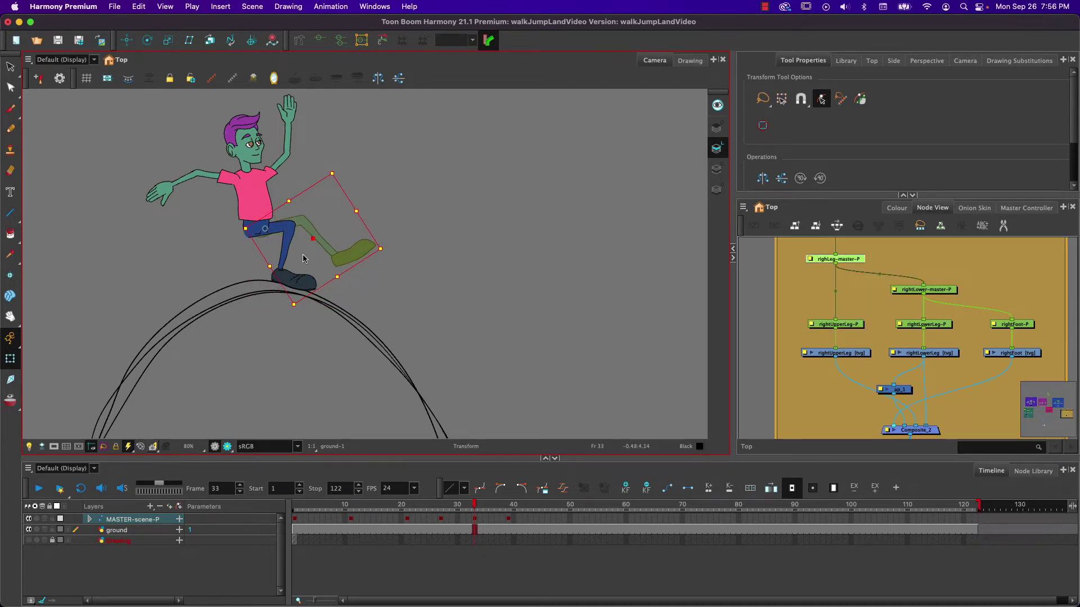
pyautogui.click(302, 235)
pyautogui.press('b')
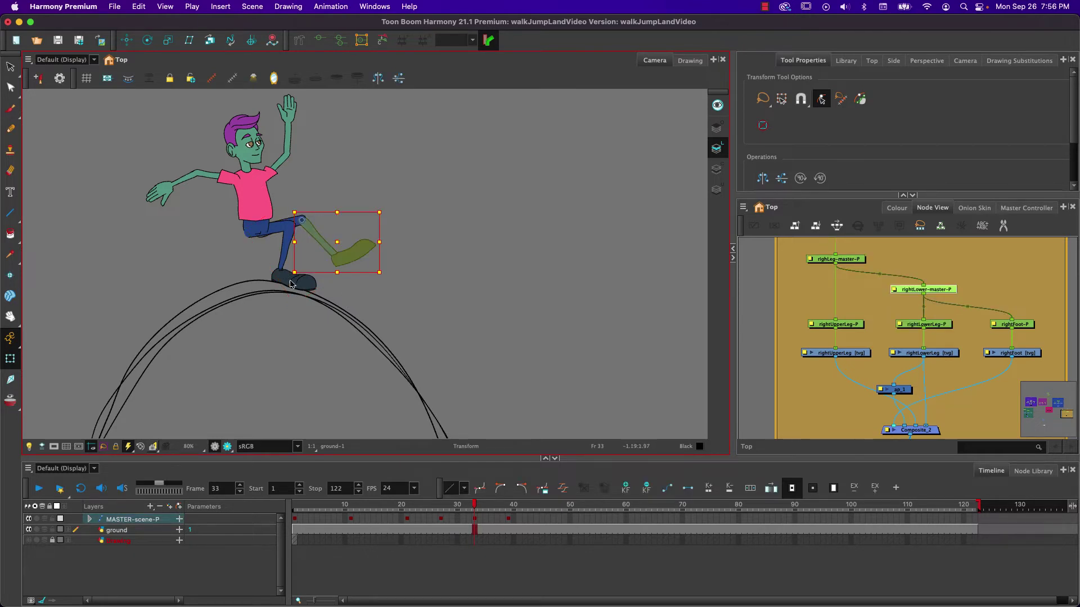
pyautogui.moveTo(284, 279)
pyautogui.mouseDown()
pyautogui.moveTo(264, 254)
pyautogui.moveTo(274, 263)
pyautogui.mouseUp()
# Rotate the near leg slightly backward at frame 33 so its foot rests on the top of the arc.
pyautogui.click(275, 232)
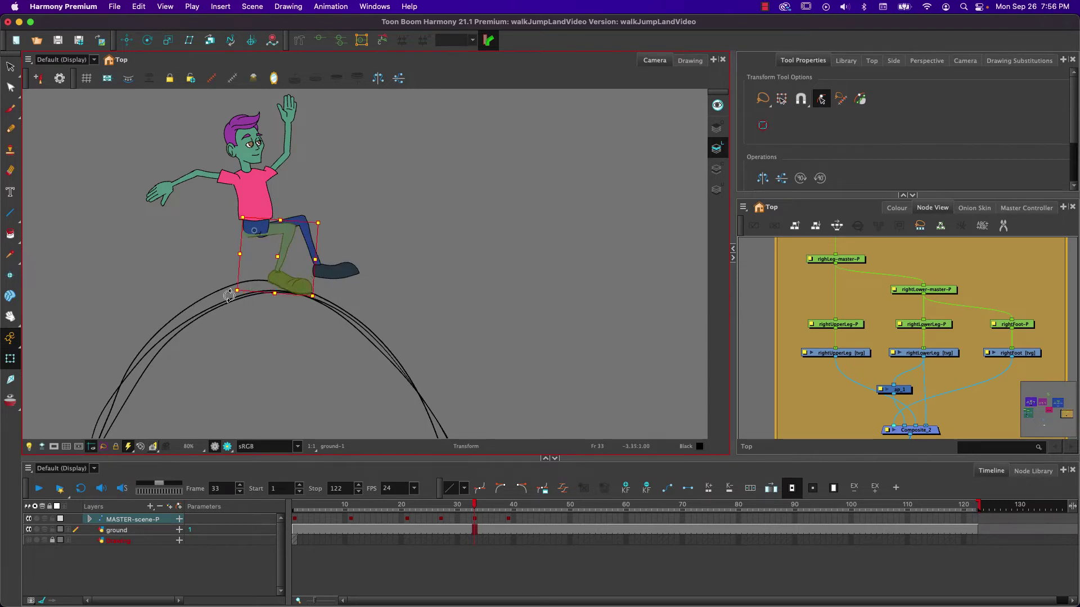
pyautogui.moveTo(231, 298); pyautogui.dragTo(290, 219)
pyautogui.click(298, 221)
pyautogui.press('b')
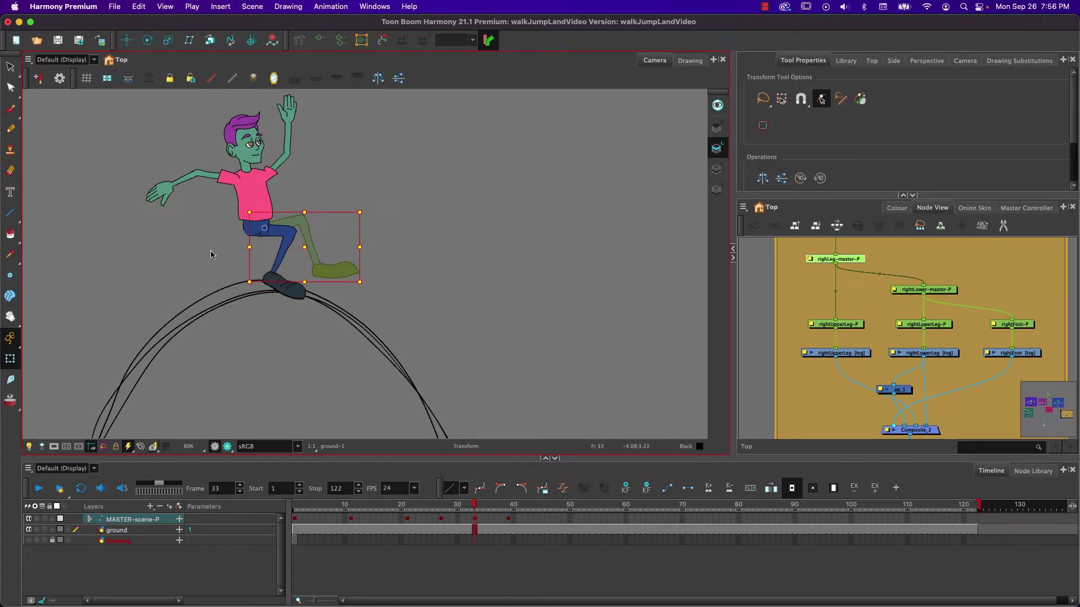
# Select the whole character at frame 33, lean it slightly backward and shift it slightly back along the top of the arc.
pyautogui.click(253, 198)
pyautogui.press('b')
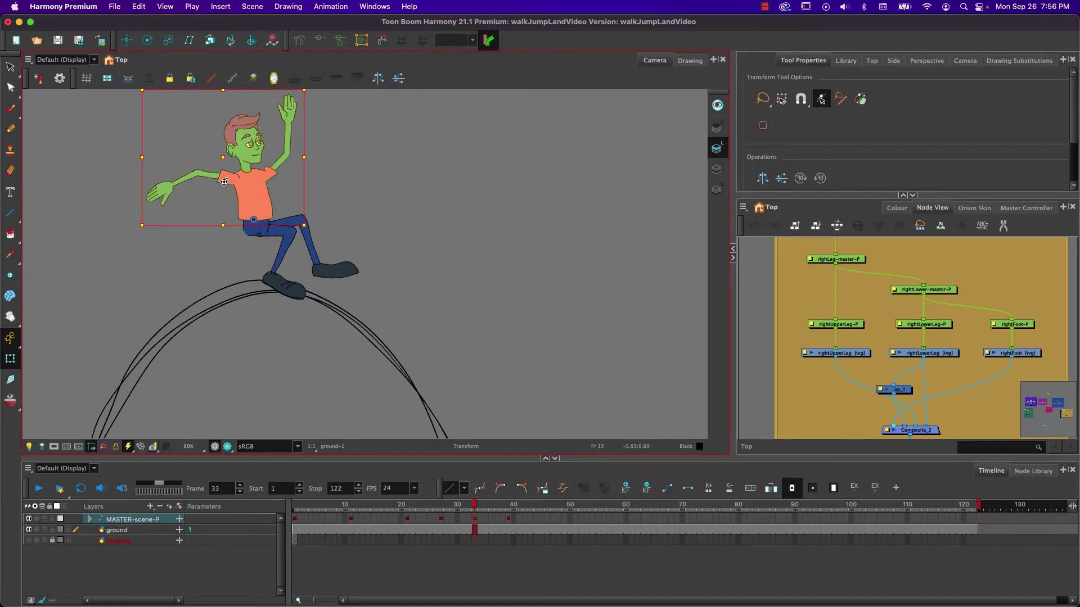
pyautogui.press('b')
pyautogui.moveTo(133, 308)
pyautogui.mouseDown()
pyautogui.moveTo(120, 292)
pyautogui.moveTo(124, 315)
pyautogui.mouseUp()
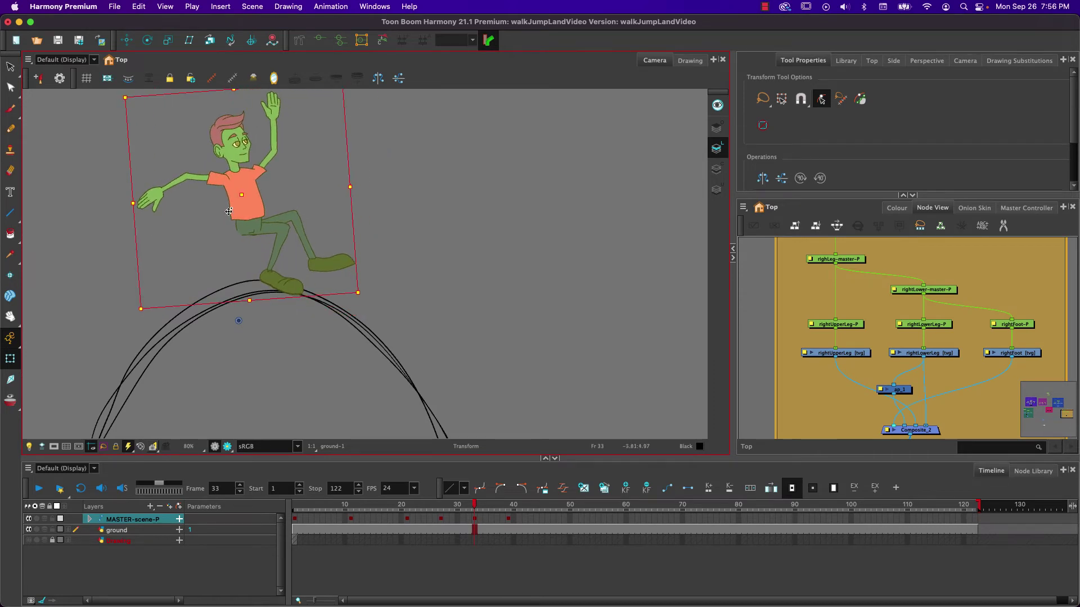
pyautogui.moveTo(244, 200); pyautogui.dragTo(238, 204)
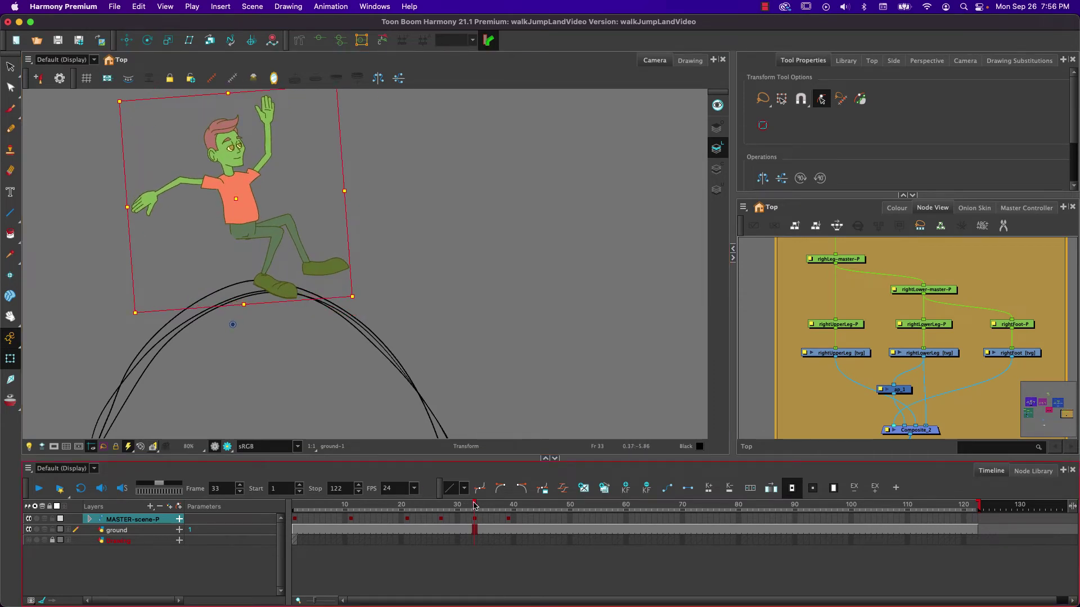
# At frame 47, move the whole character down to the landing end of the arc and rotate it clockwise to stand more upright.
pyautogui.moveTo(474, 504); pyautogui.dragTo(505, 507)
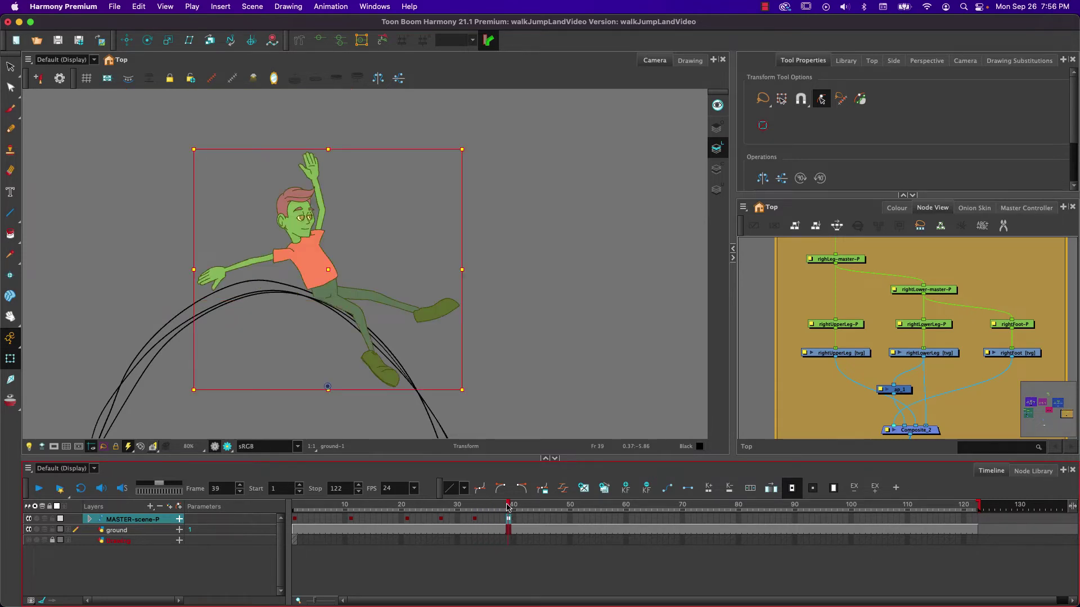
pyautogui.moveTo(508, 505); pyautogui.dragTo(508, 506)
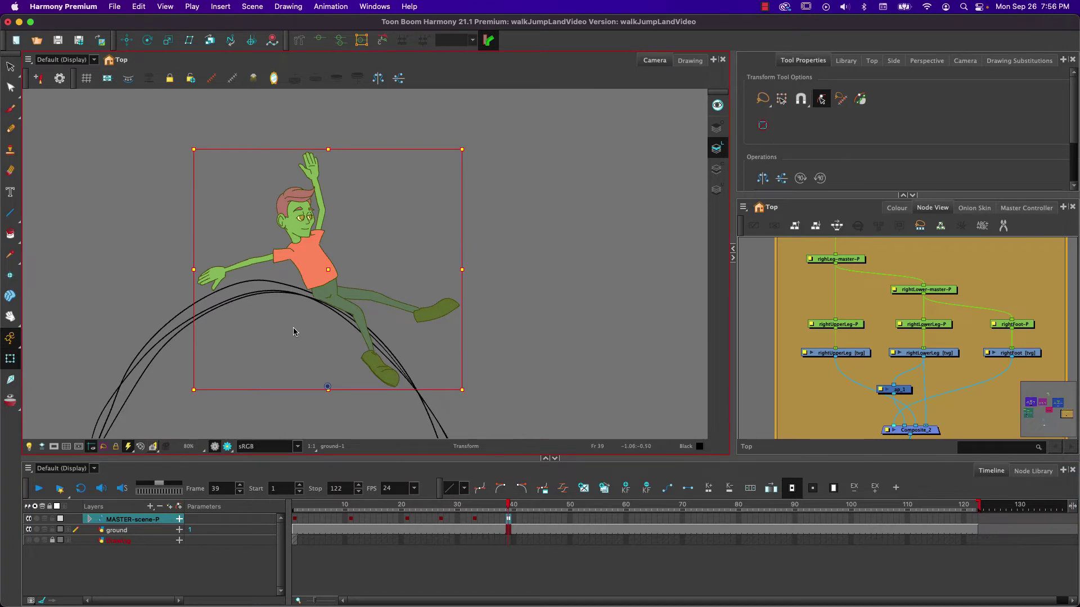
pyautogui.moveTo(302, 377); pyautogui.dragTo(278, 308)
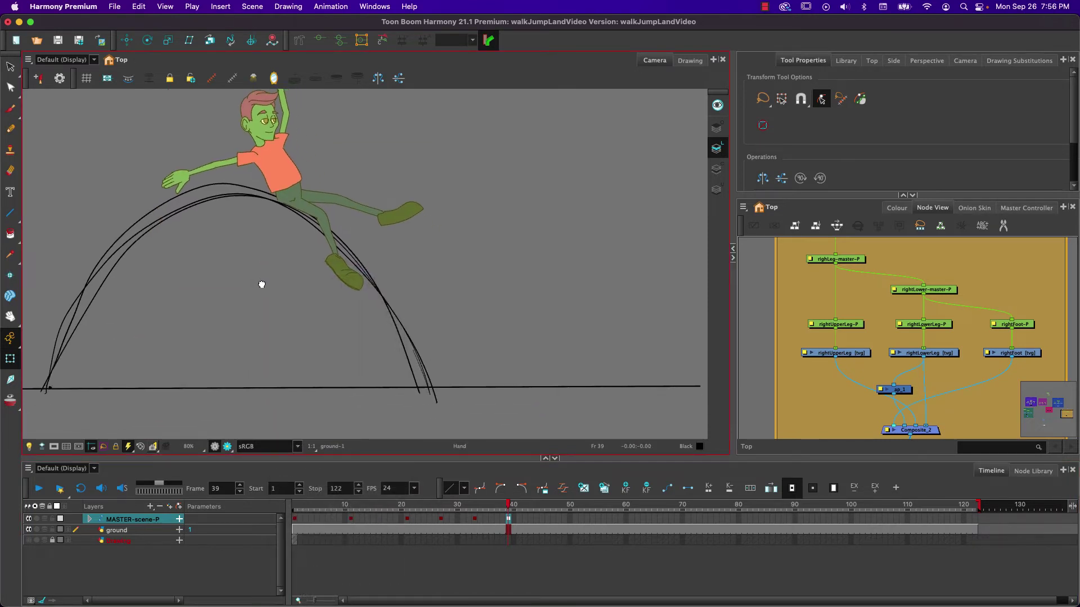
pyautogui.rightClick(277, 305)
pyautogui.rightClick(250, 285)
pyautogui.click(212, 278)
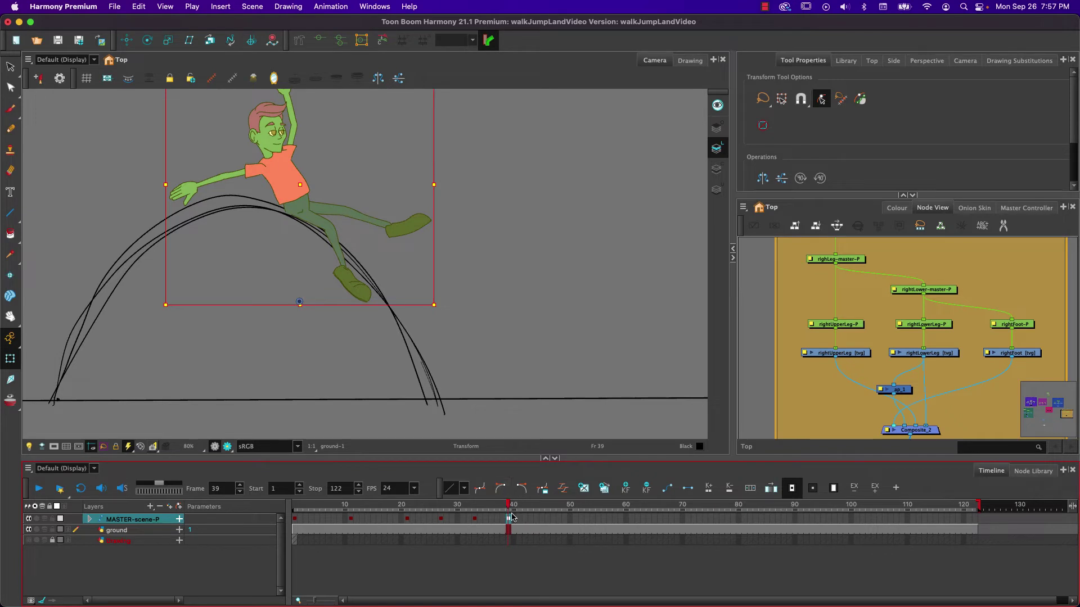
pyautogui.moveTo(507, 504); pyautogui.dragTo(554, 507)
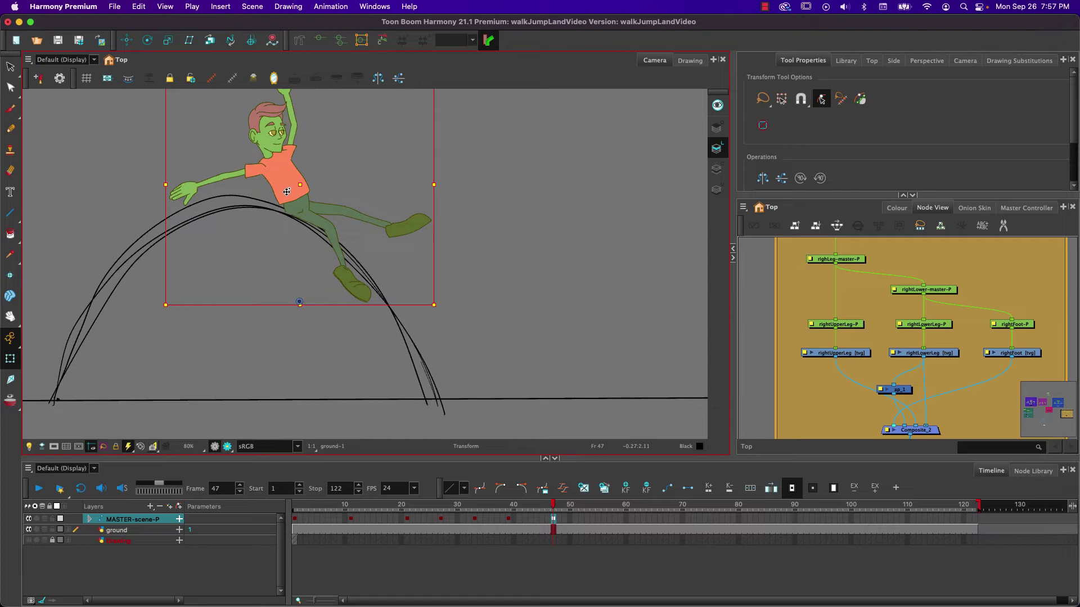
pyautogui.moveTo(285, 186); pyautogui.dragTo(402, 306)
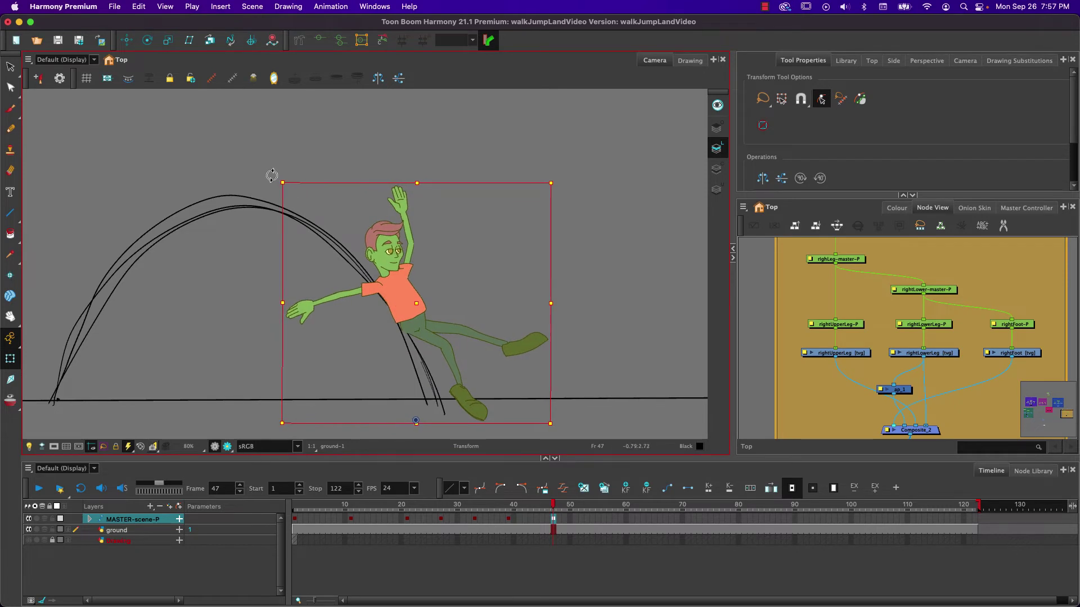
pyautogui.moveTo(273, 176); pyautogui.dragTo(366, 147)
pyautogui.moveTo(441, 315); pyautogui.dragTo(409, 311)
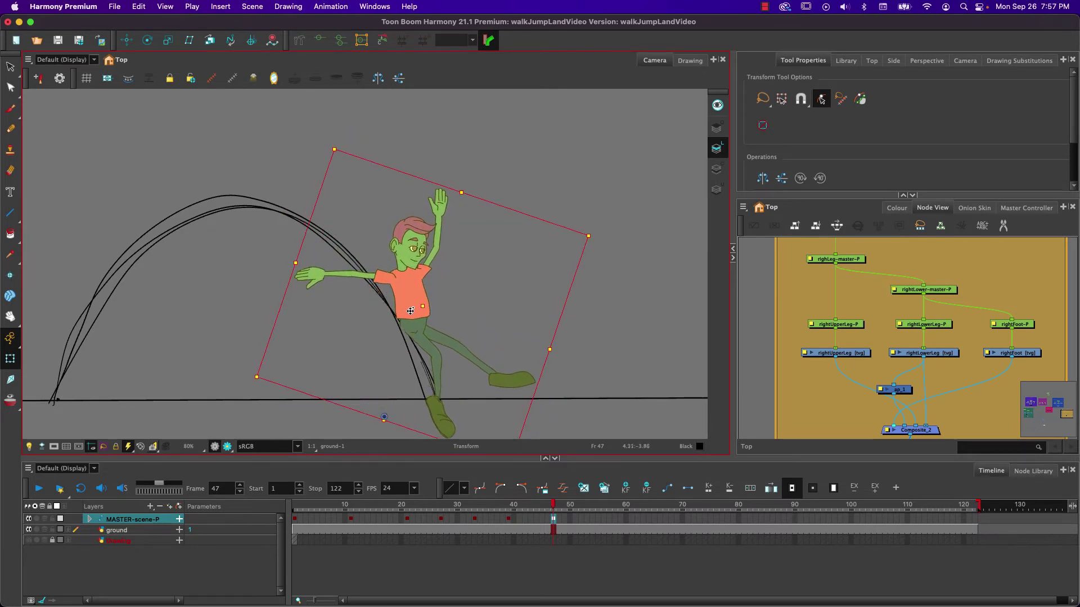
# Raise the whole right leg forward from the hip at frame 47.
pyautogui.click(440, 339)
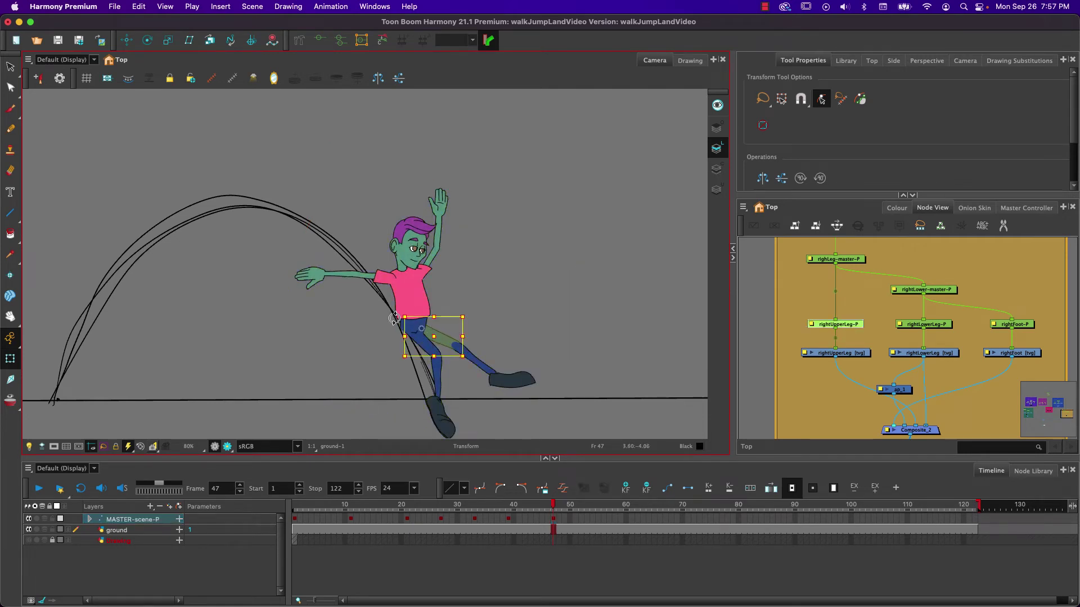
pyautogui.press('b')
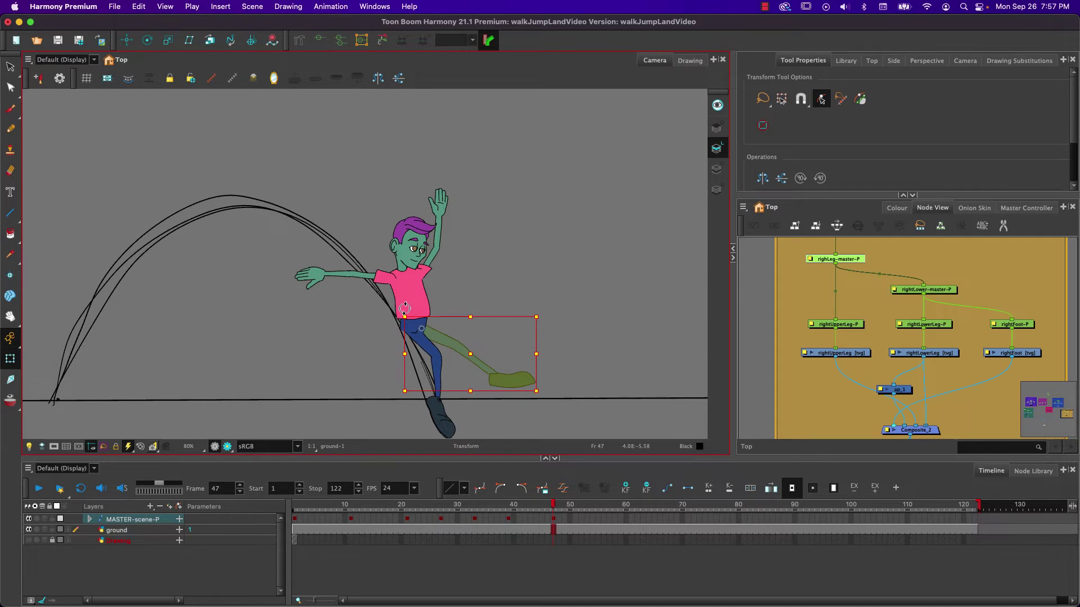
pyautogui.moveTo(395, 309)
pyautogui.mouseDown()
pyautogui.moveTo(375, 326)
pyautogui.moveTo(392, 321)
pyautogui.mouseUp()
# Rotate the near leg forward at frame 47 and swing its lower leg back to nearly vertical.
pyautogui.click(429, 349)
pyautogui.press('b')
pyautogui.press('super+z')
pyautogui.click(449, 348)
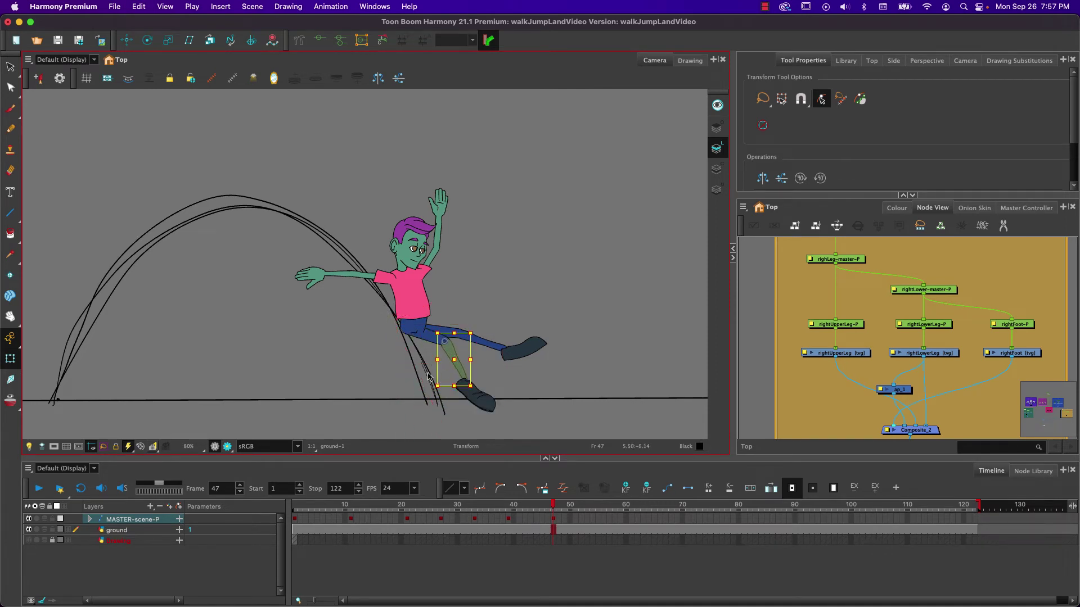
pyautogui.moveTo(431, 325); pyautogui.dragTo(443, 325)
# Rotate the near foot flat to the ground line and fine-tune the near leg's angle at frame 47.
pyautogui.click(434, 407)
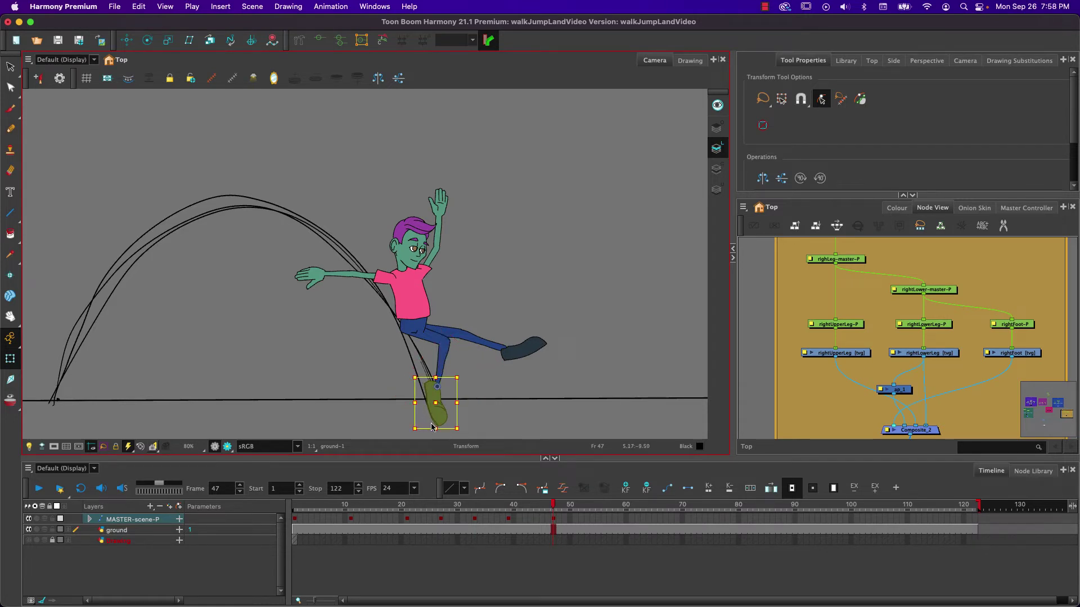
pyautogui.moveTo(407, 377); pyautogui.dragTo(424, 408)
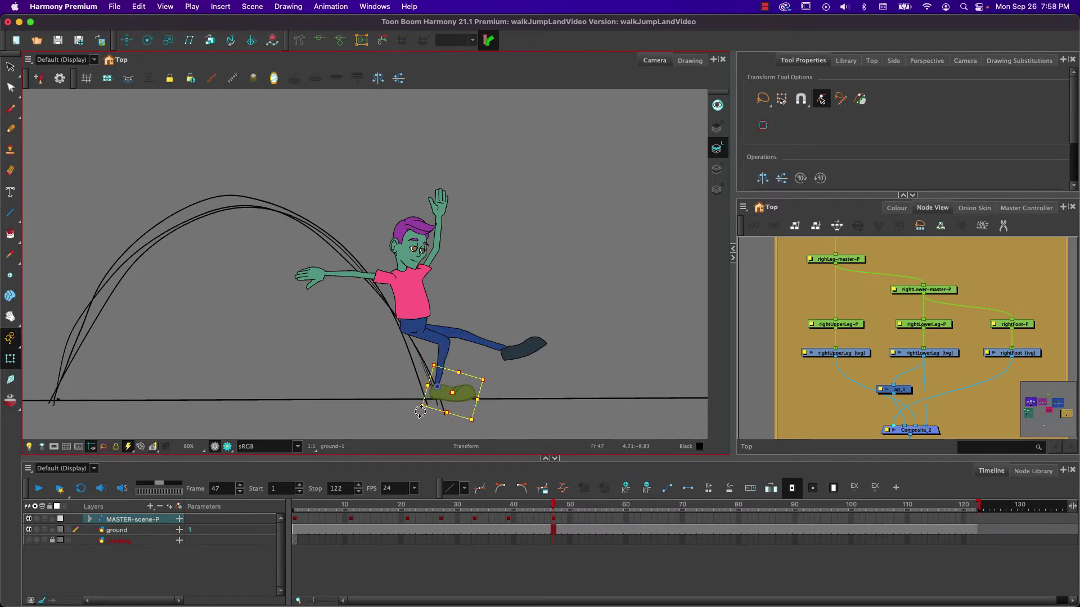
pyautogui.click(432, 339)
pyautogui.moveTo(432, 340); pyautogui.dragTo(428, 340)
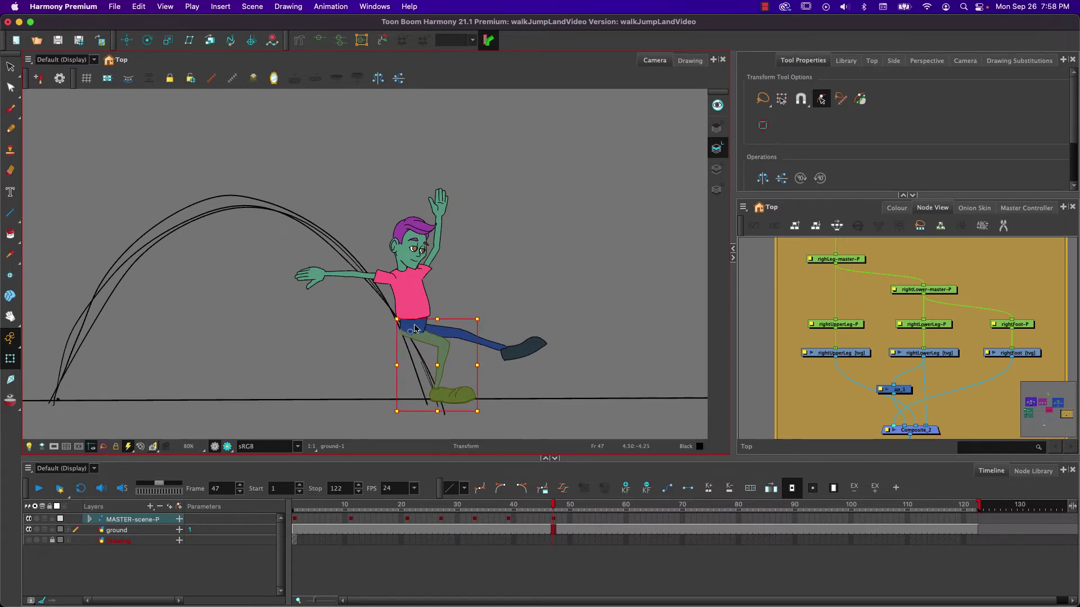
pyautogui.click(415, 327)
pyautogui.moveTo(417, 329); pyautogui.dragTo(419, 330)
# Bend the right lower leg down at the knee and rotate the right foot flat to the ground at frame 47.
pyautogui.click(442, 337)
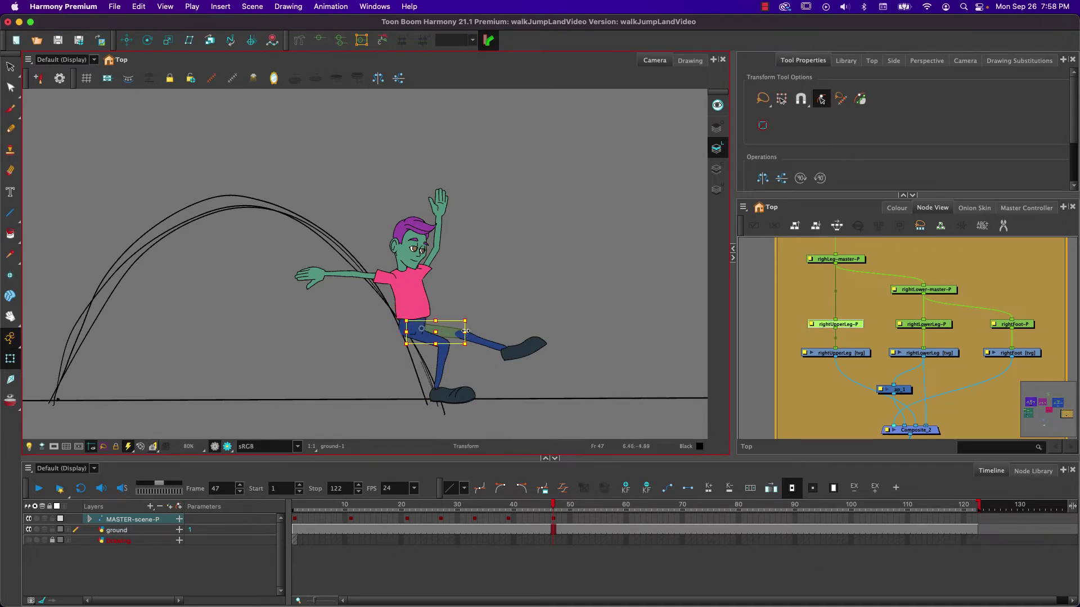
pyautogui.click(484, 344)
pyautogui.press('b')
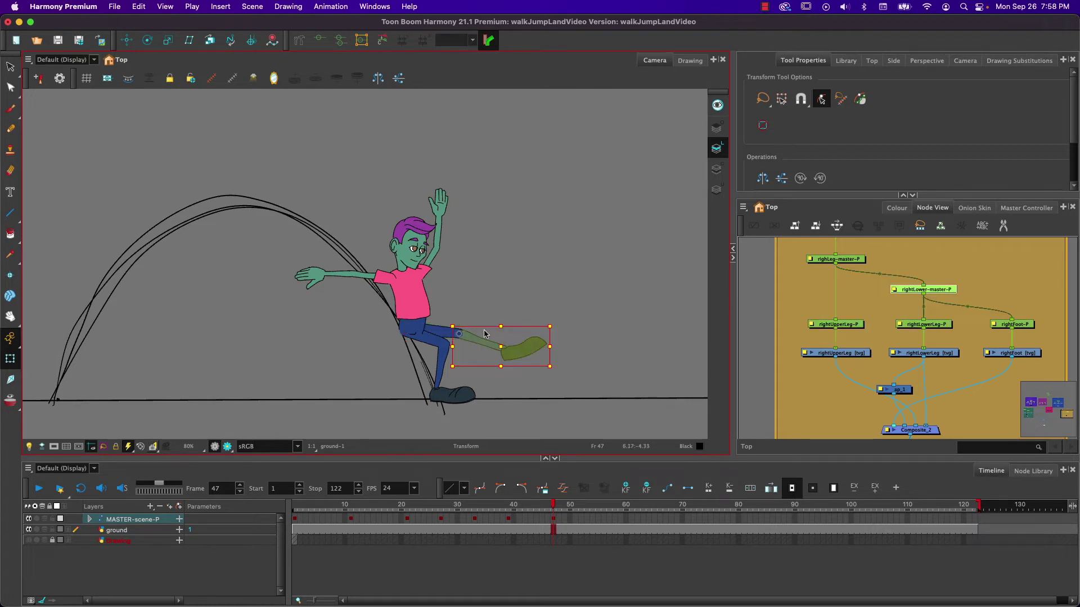
pyautogui.moveTo(554, 316); pyautogui.dragTo(488, 403)
pyautogui.click(488, 403)
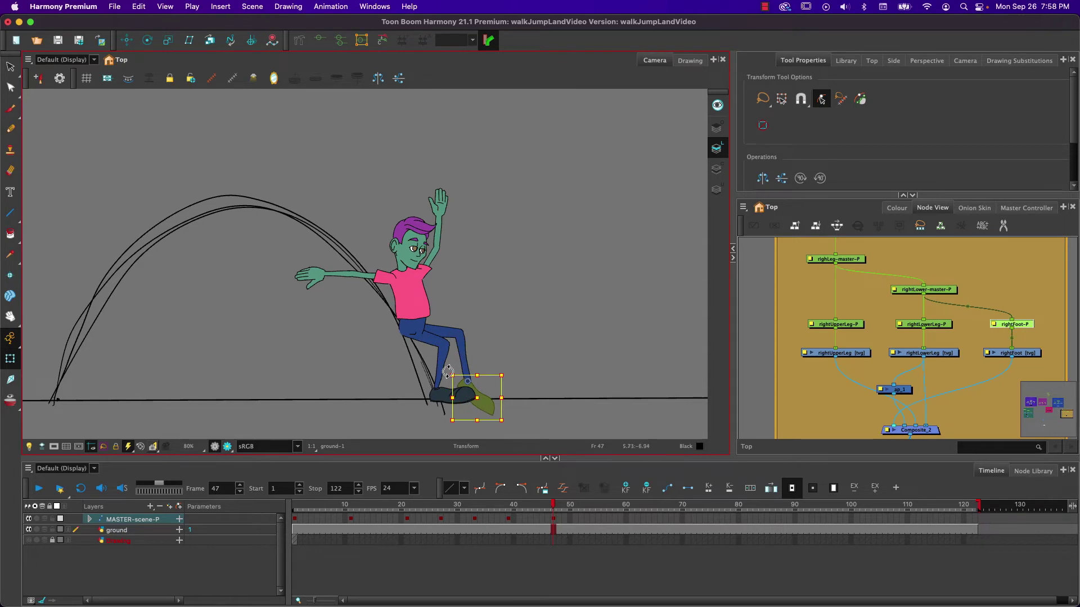
pyautogui.moveTo(449, 370)
pyautogui.mouseDown()
pyautogui.moveTo(440, 393)
pyautogui.moveTo(441, 383)
pyautogui.mouseUp()
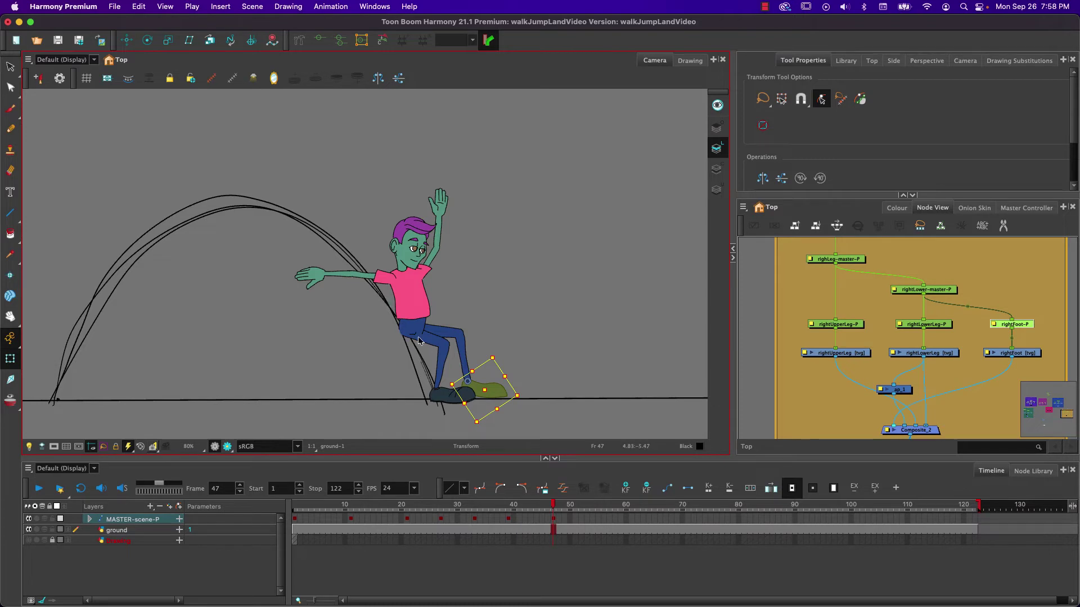
# Select the whole character at frame 47 and shift it slightly back and down so the feet rest on the ground line.
pyautogui.click(402, 306)
pyautogui.press('b')
pyautogui.press('b')
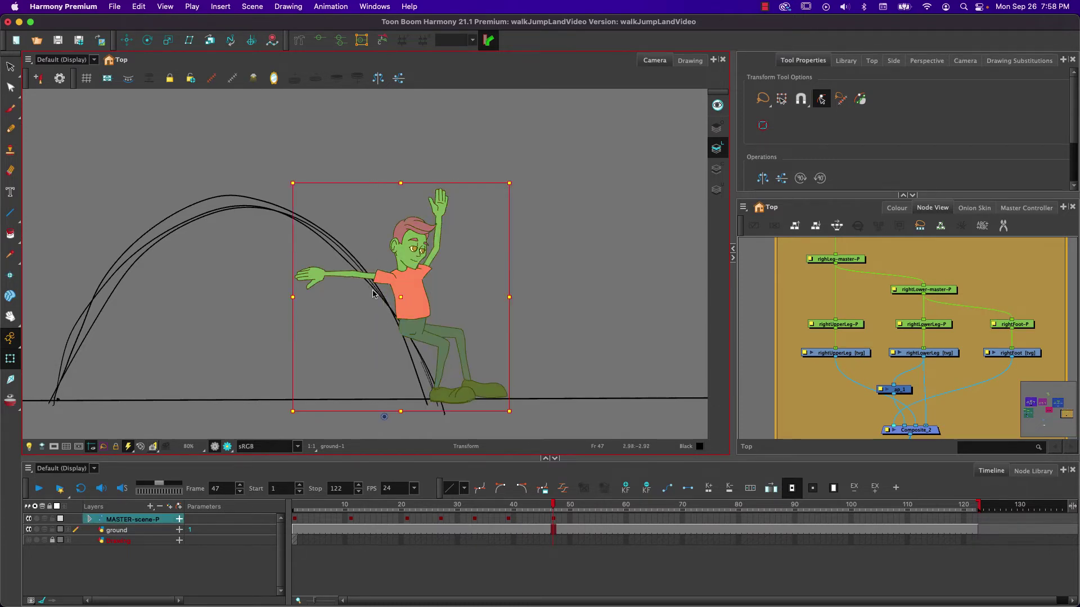
pyautogui.moveTo(409, 306); pyautogui.dragTo(403, 311)
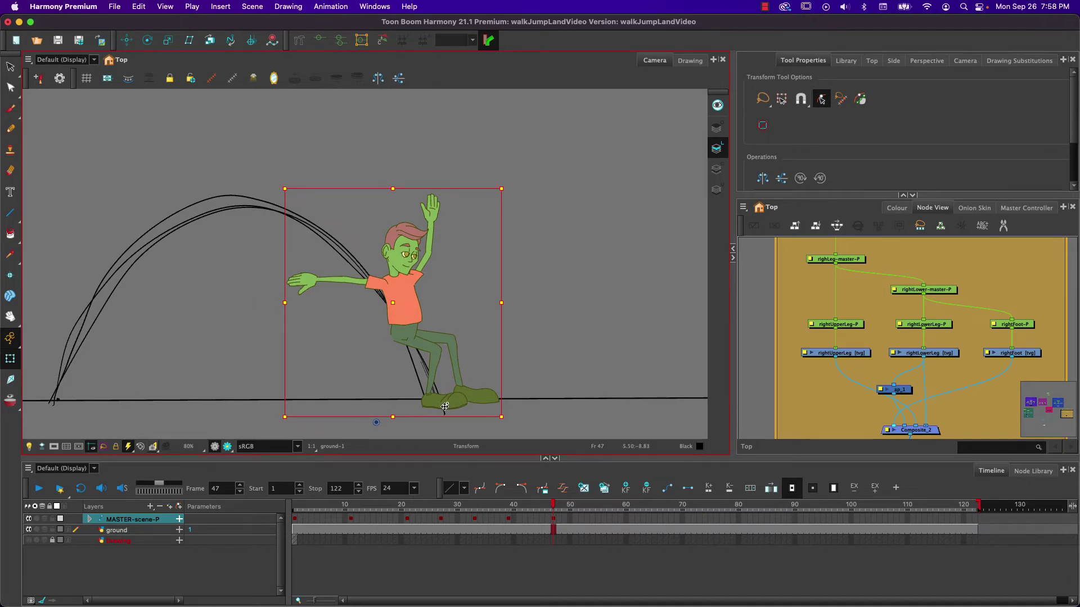
# Lean the whole upper body forward from the waist at frame 47 and tilt the head back up to face ahead.
pyautogui.click(368, 314)
pyautogui.click(398, 298)
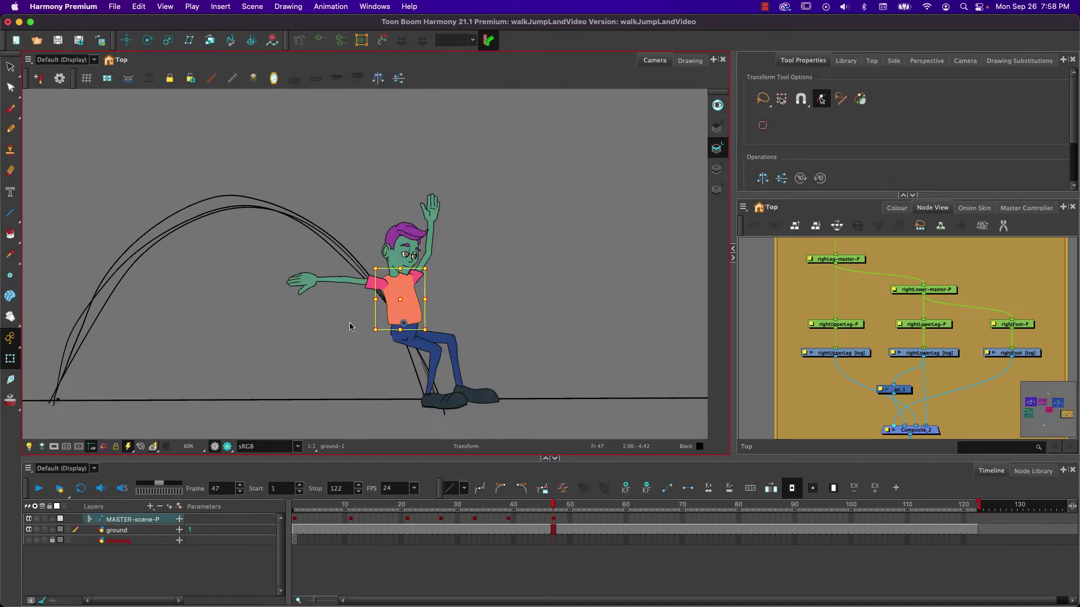
pyautogui.press('b')
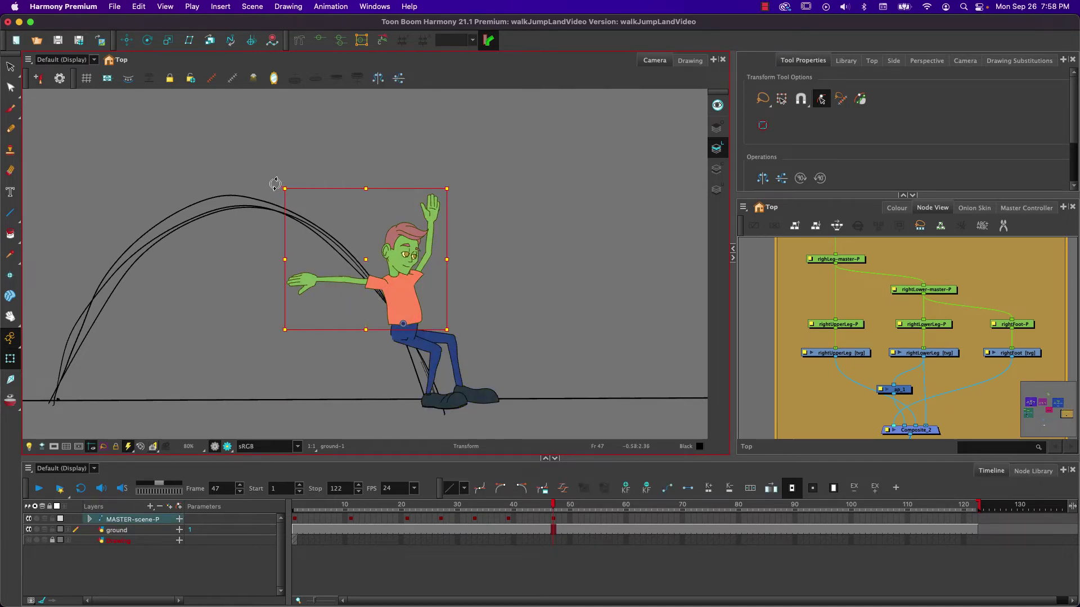
pyautogui.moveTo(275, 184); pyautogui.dragTo(361, 175)
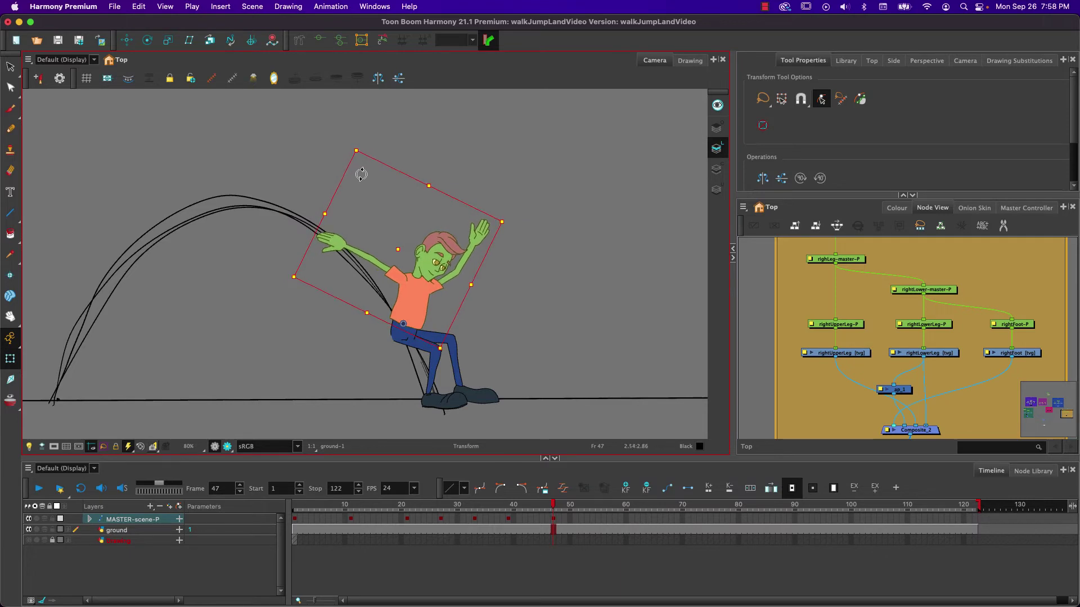
pyautogui.click(427, 264)
pyautogui.press('b')
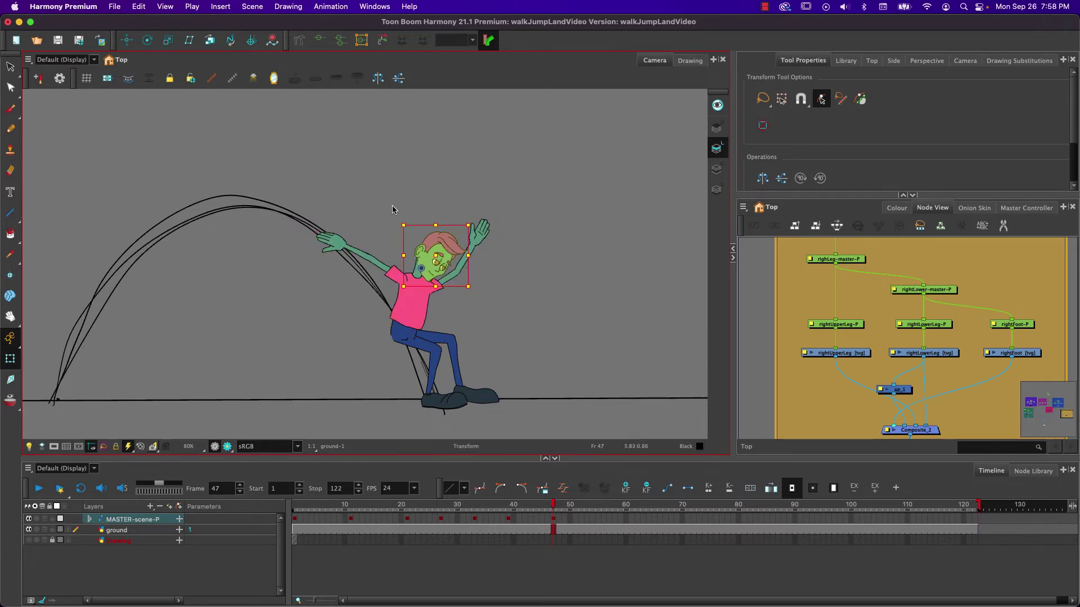
pyautogui.moveTo(394, 217); pyautogui.dragTo(358, 253)
# Swing the near arm down in front of the torso at frame 47 and raise its forearm and hand forward.
pyautogui.click(377, 265)
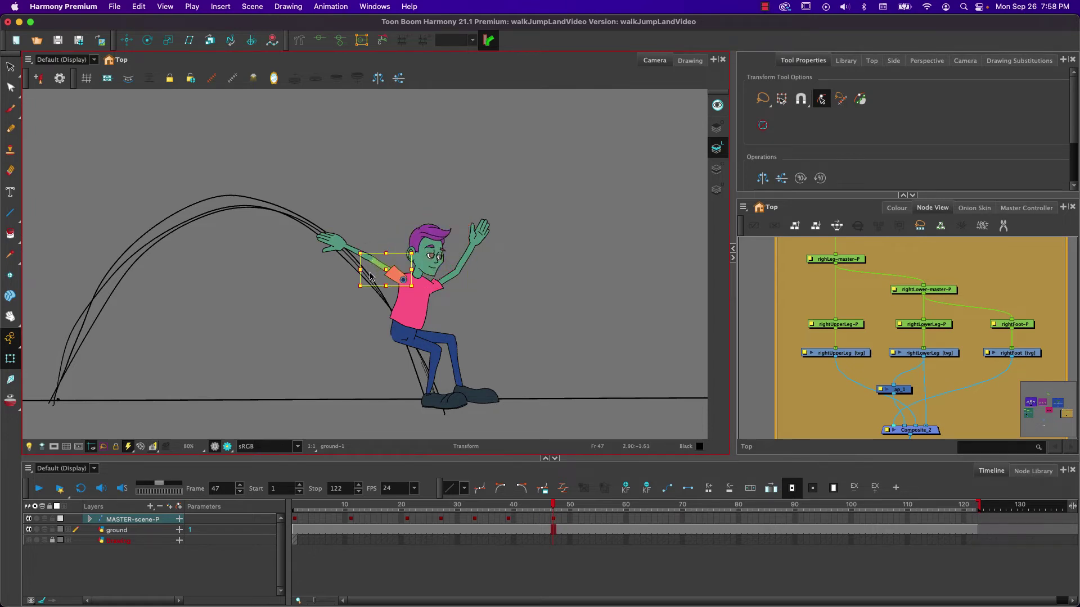
pyautogui.press('b')
pyautogui.moveTo(306, 226); pyautogui.dragTo(487, 378)
pyautogui.click(438, 325)
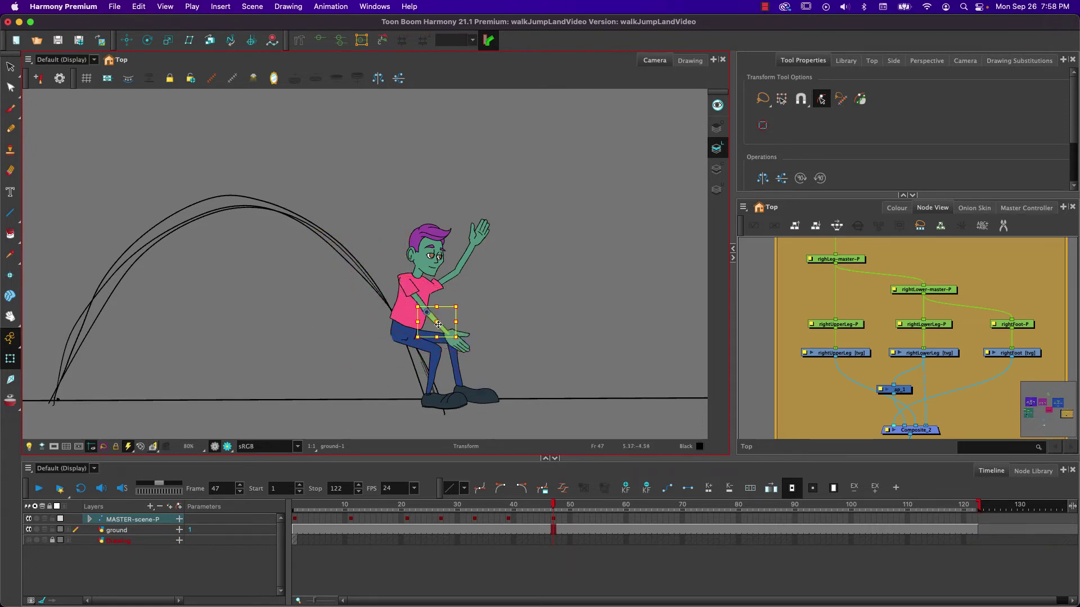
pyautogui.press('b')
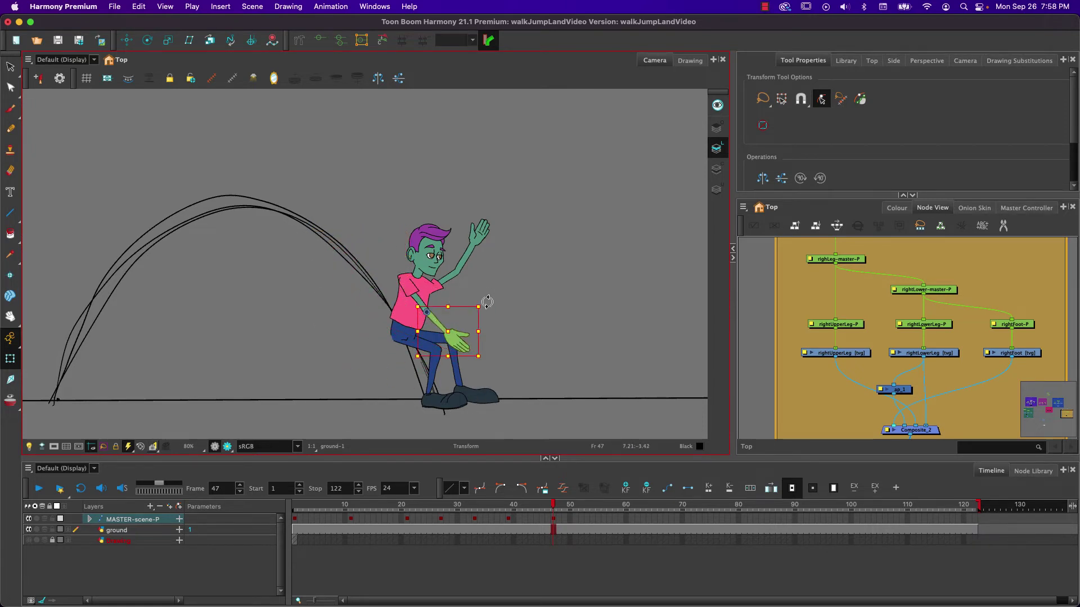
pyautogui.moveTo(488, 298); pyautogui.dragTo(479, 274)
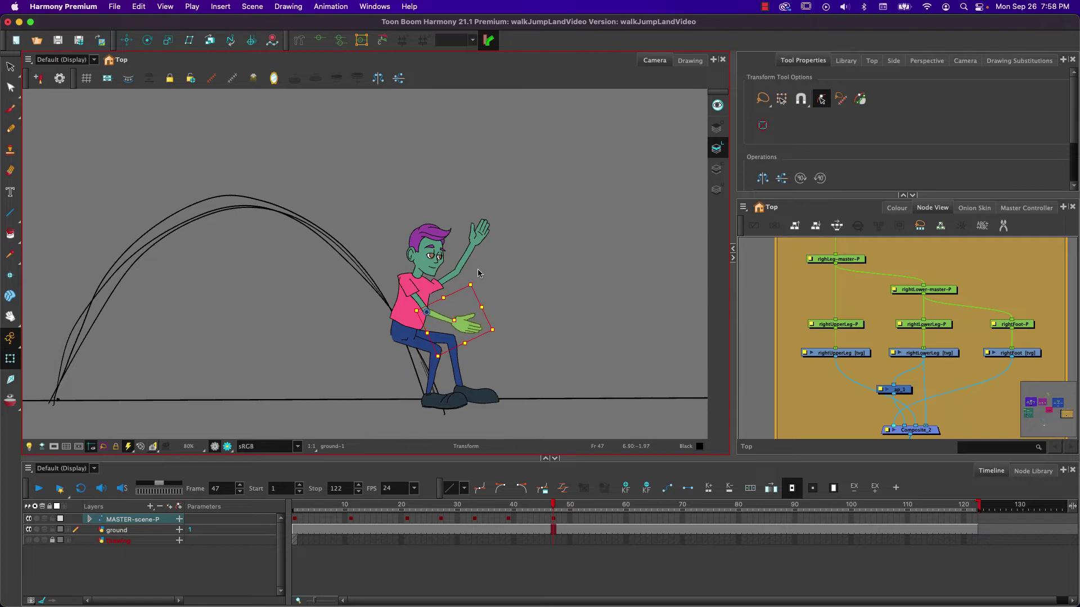
# Swing the far arm down at frame 47 and bend its forearm up beside the near hand.
pyautogui.click(436, 288)
pyautogui.press('b')
pyautogui.moveTo(502, 204); pyautogui.dragTo(466, 366)
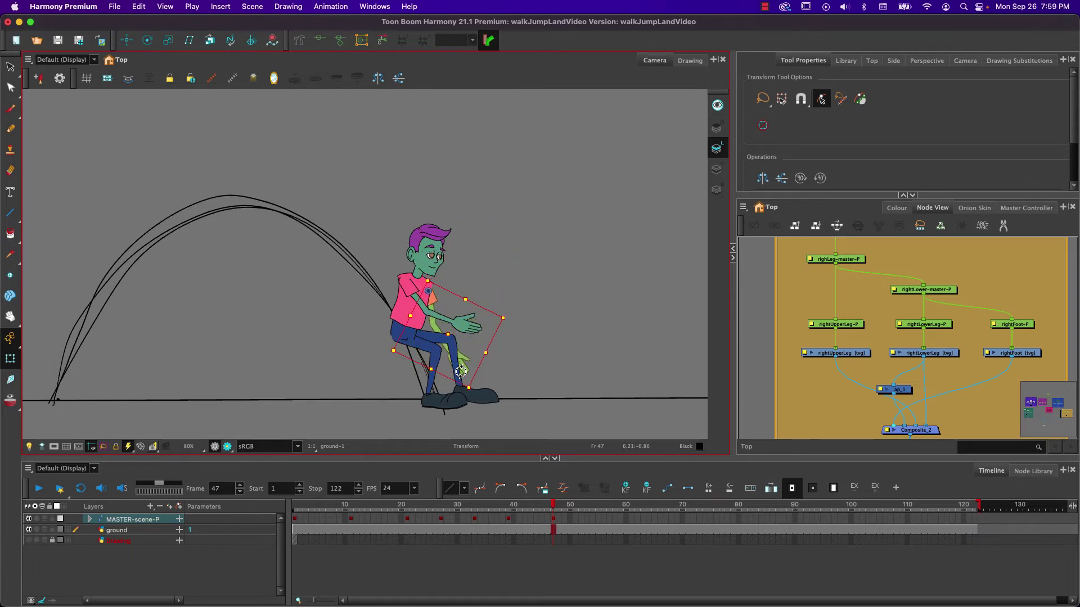
pyautogui.click(443, 361)
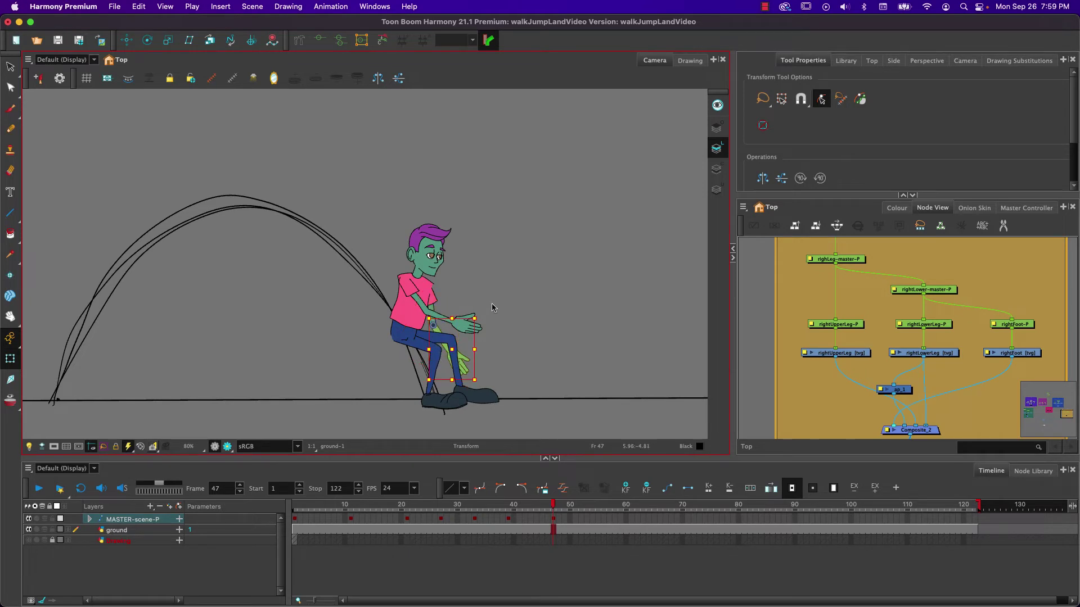
pyautogui.moveTo(491, 310); pyautogui.dragTo(436, 291)
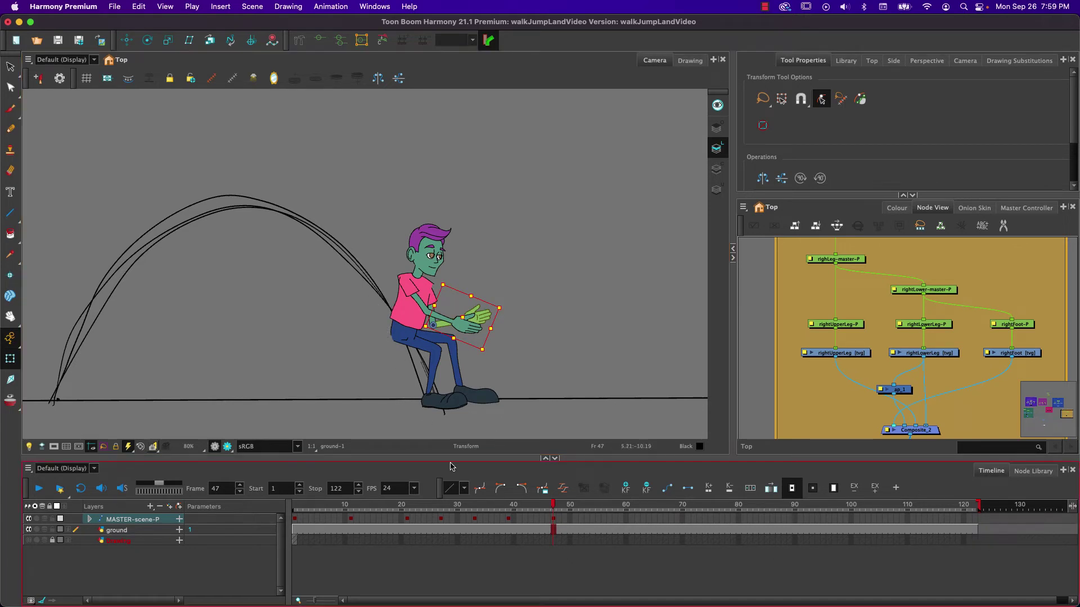
# Add a keyframe for the whole character at frame 57, ten frames after the landing pose.
pyautogui.click(548, 506)
pyautogui.click(553, 506)
pyautogui.press(',')
pyautogui.press('.')
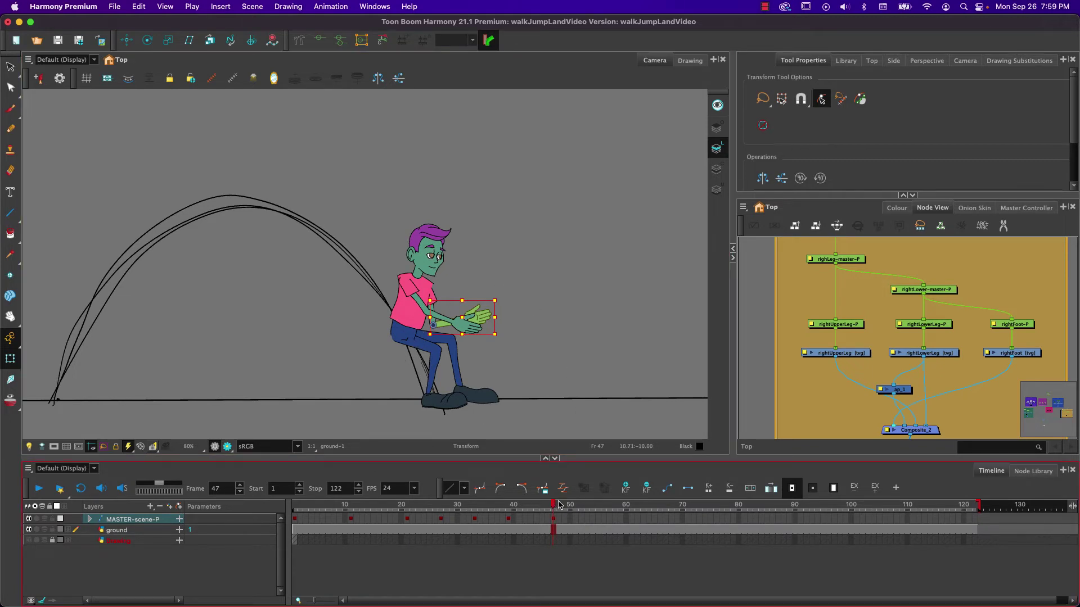
pyautogui.moveTo(553, 508); pyautogui.dragTo(609, 510)
pyautogui.click(609, 518)
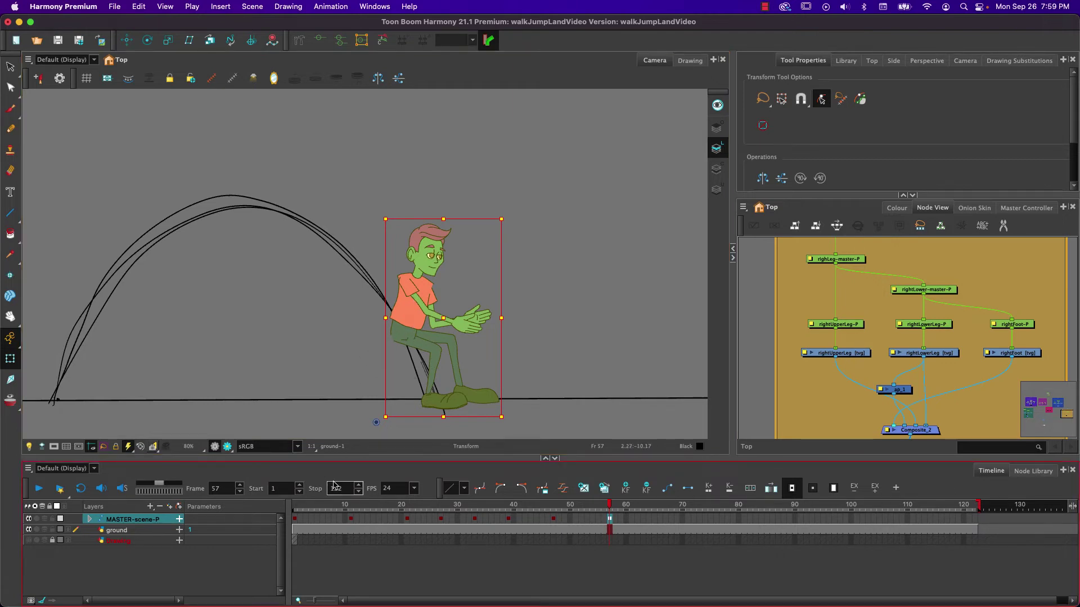
# Copy the standing pose from the frame 1 keyframe and paste it onto the keyframe at frame 57.
pyautogui.click(296, 524)
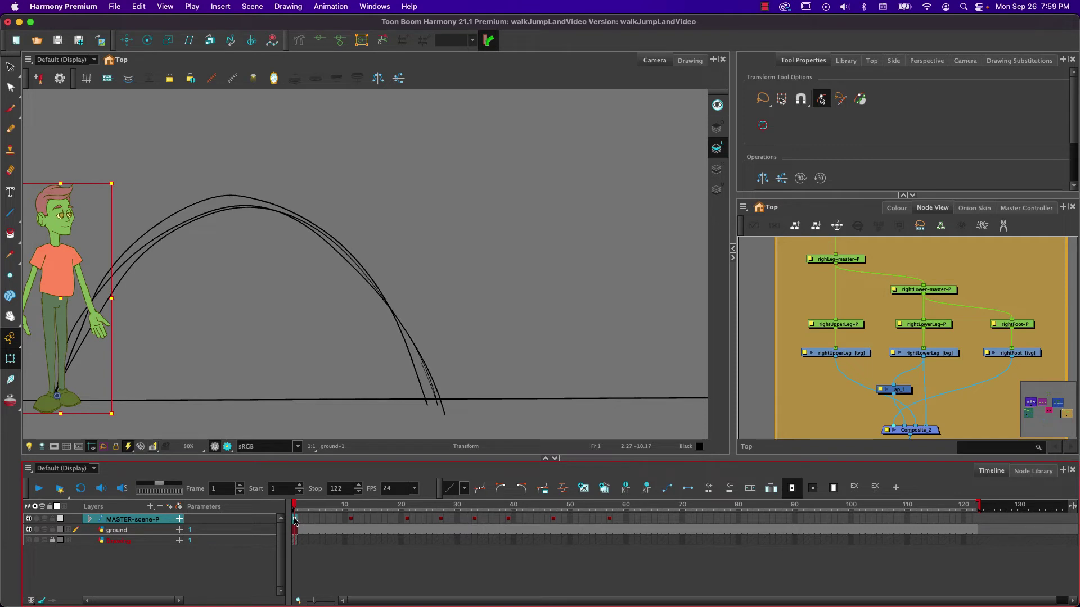
pyautogui.scroll(-5, 295, 521)
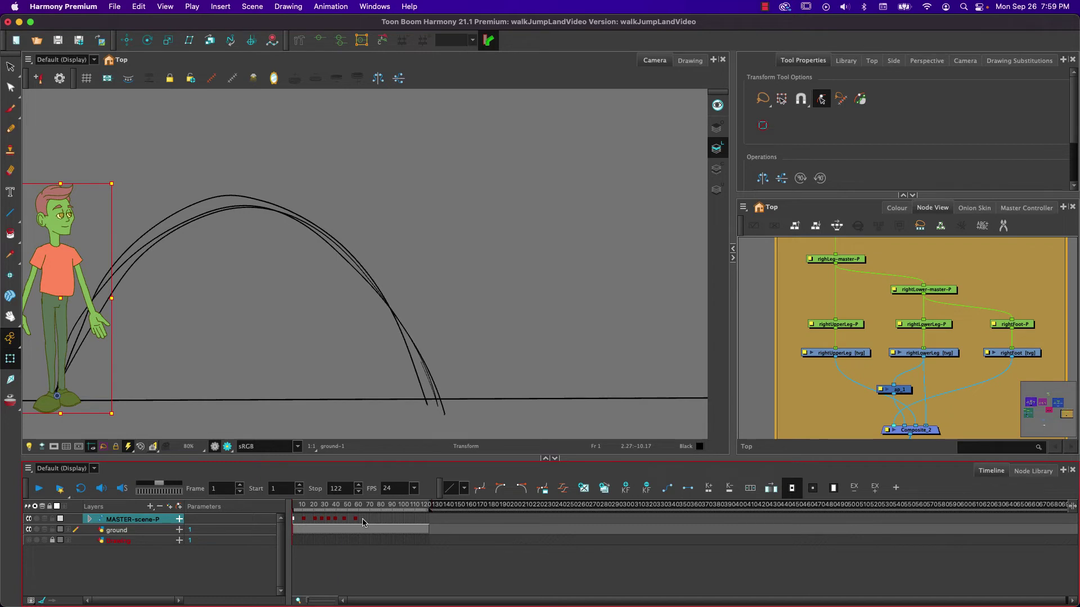
pyautogui.scroll(5, 362, 523)
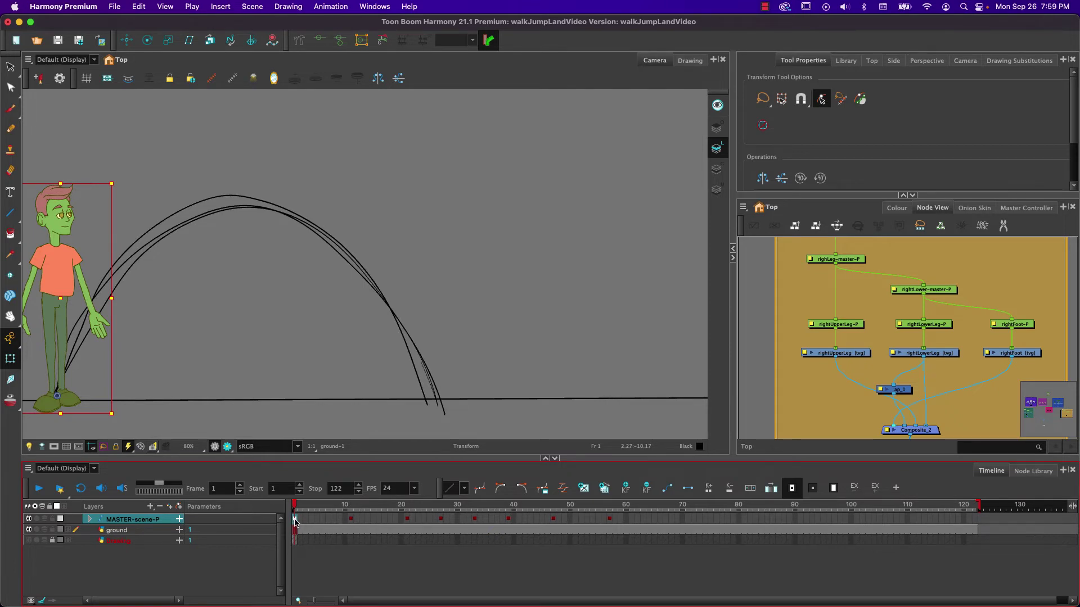
pyautogui.press('super+c')
pyautogui.click(610, 520)
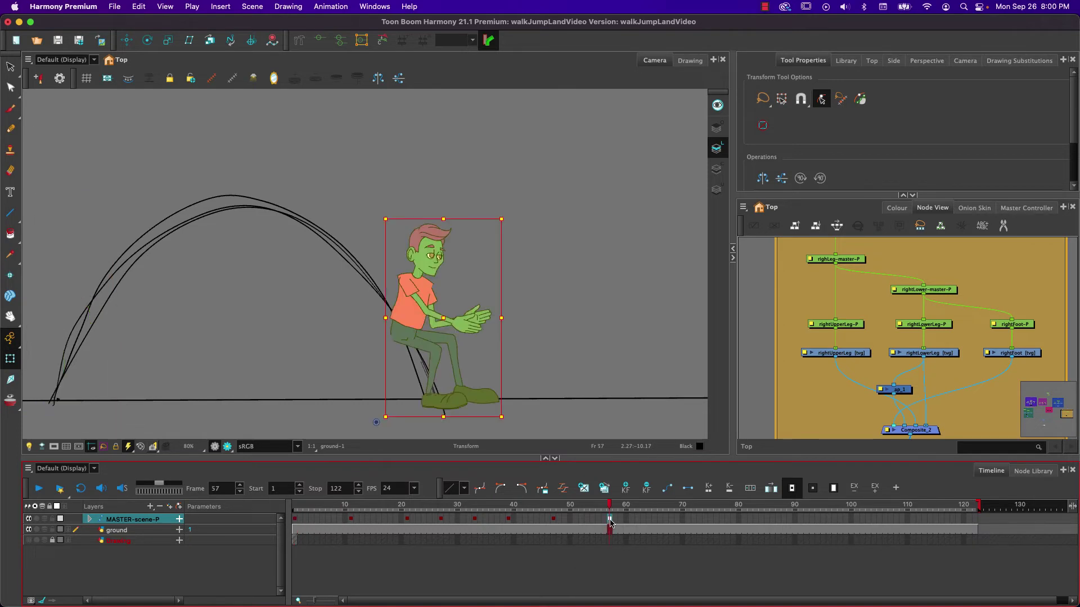
pyautogui.click(554, 520)
pyautogui.click(610, 521)
pyautogui.press('super+z')
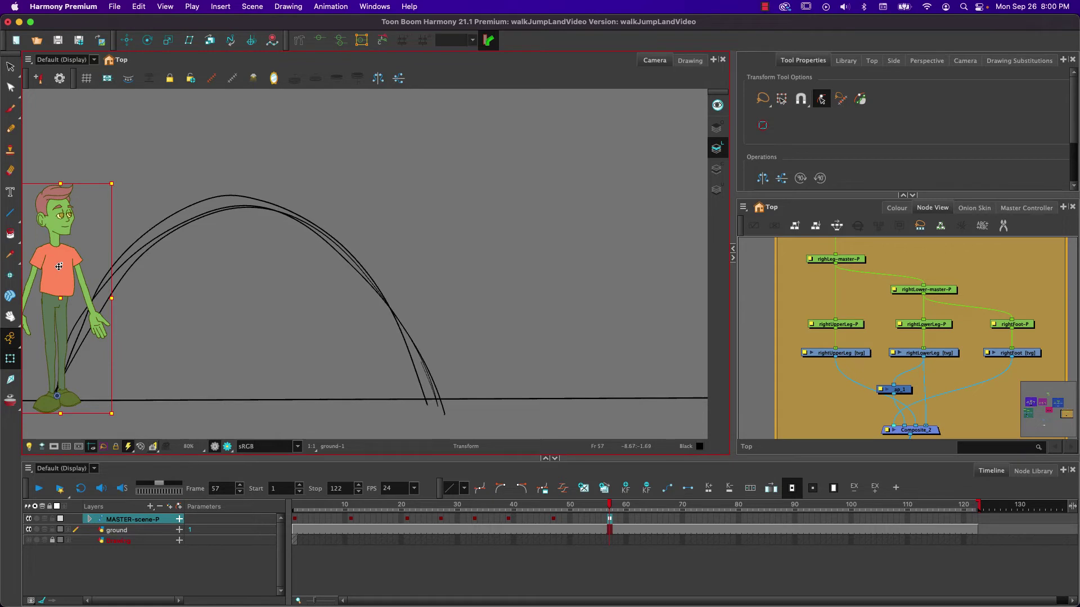
# Move the standing character to the landing spot at frame 57 and align its feet with the crouched pose using onion skin.
pyautogui.moveTo(56, 273); pyautogui.dragTo(458, 276)
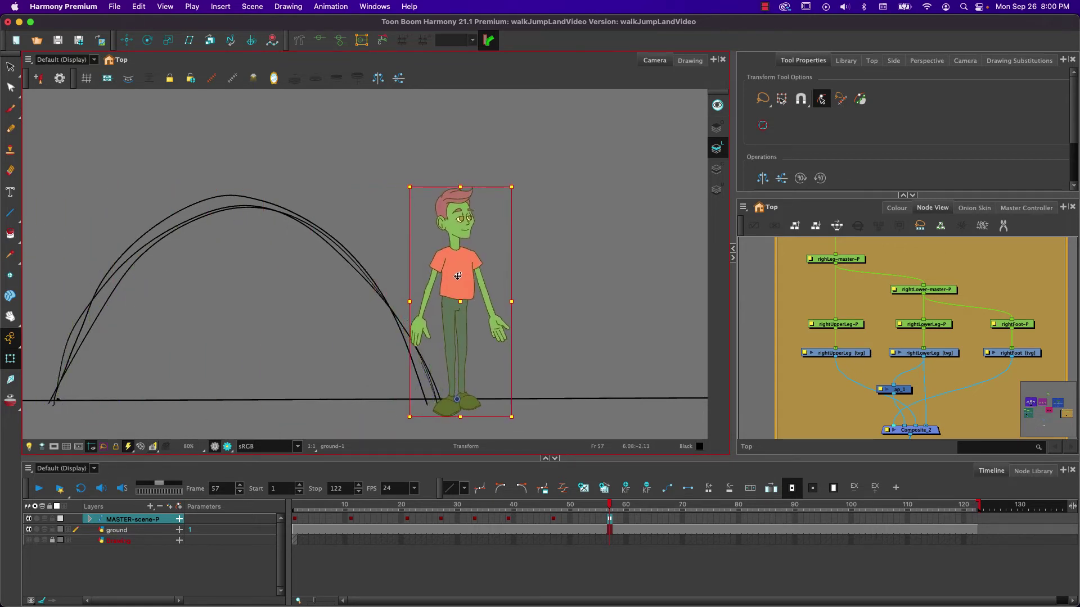
pyautogui.click(12, 401)
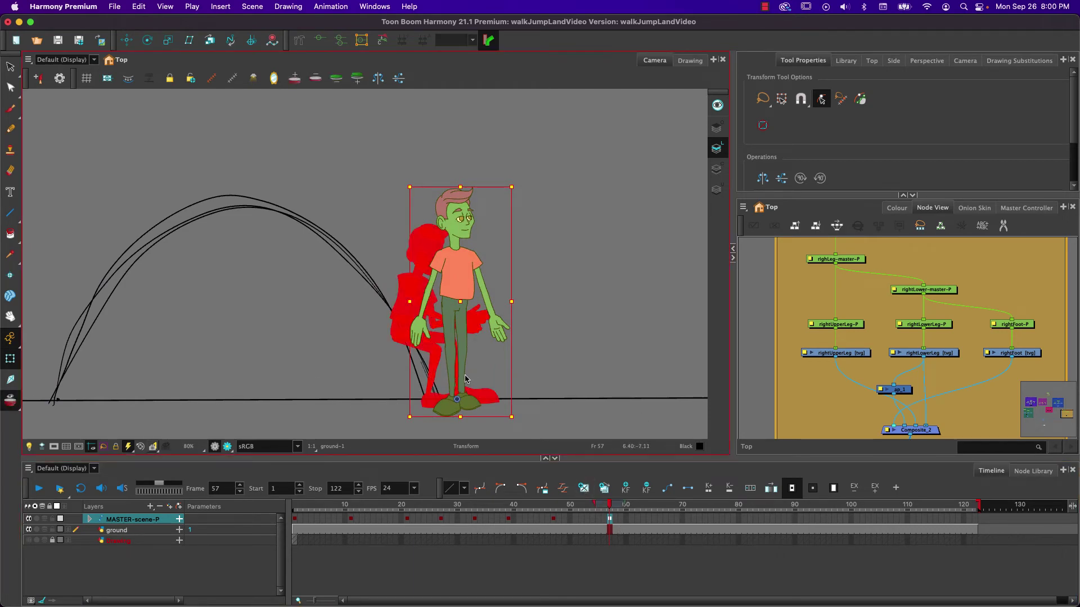
pyautogui.moveTo(461, 374)
pyautogui.mouseDown()
pyautogui.moveTo(442, 365)
pyautogui.moveTo(461, 361)
pyautogui.moveTo(458, 370)
pyautogui.mouseUp()
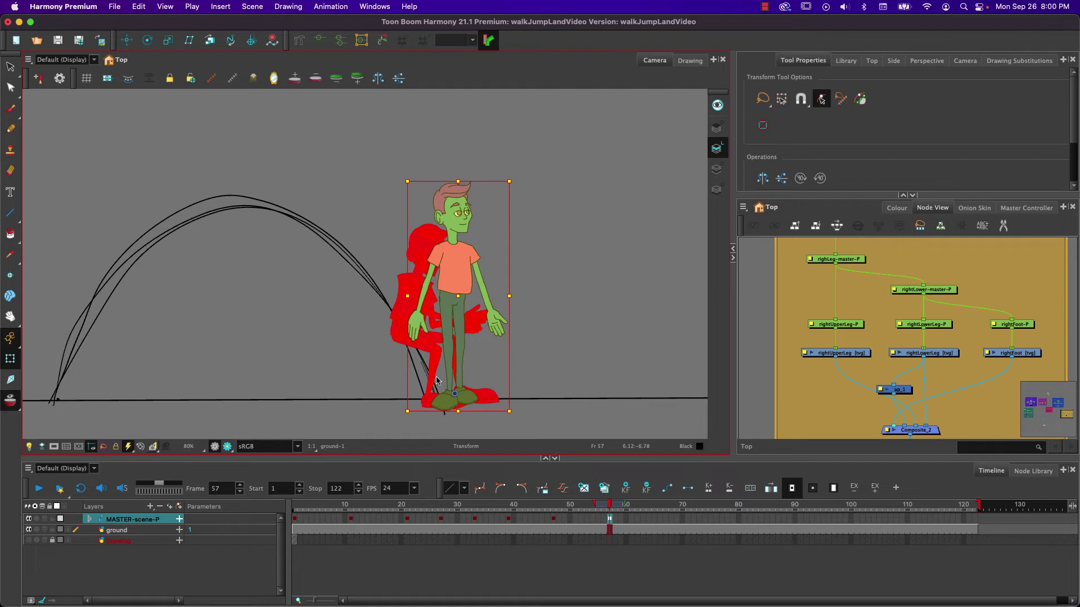
# Swap the right foot's drawing to substitution 3 at frame 57.
pyautogui.click(471, 400)
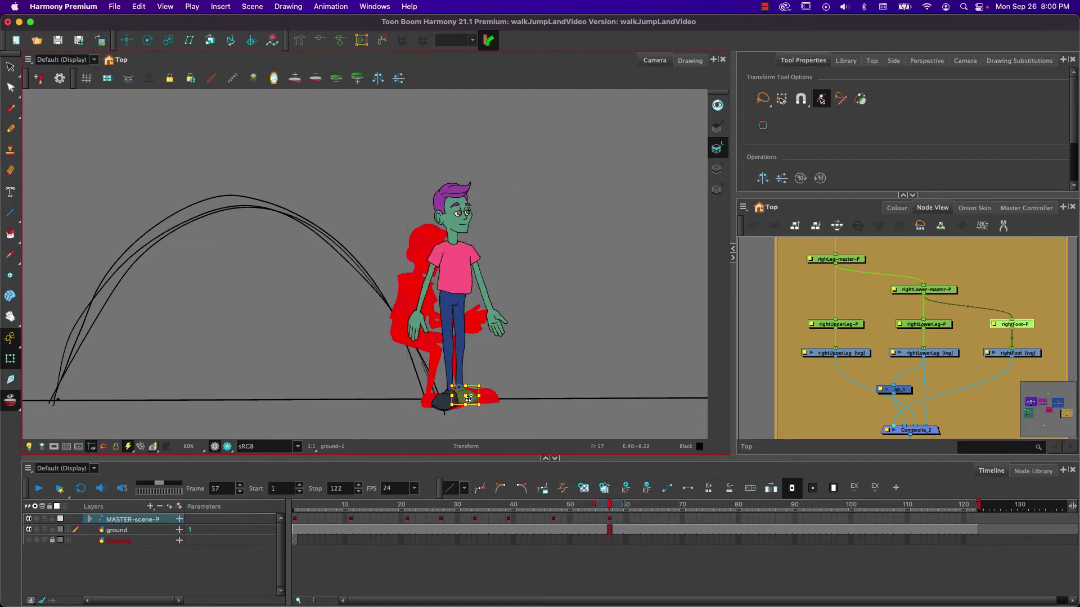
pyautogui.click(584, 298)
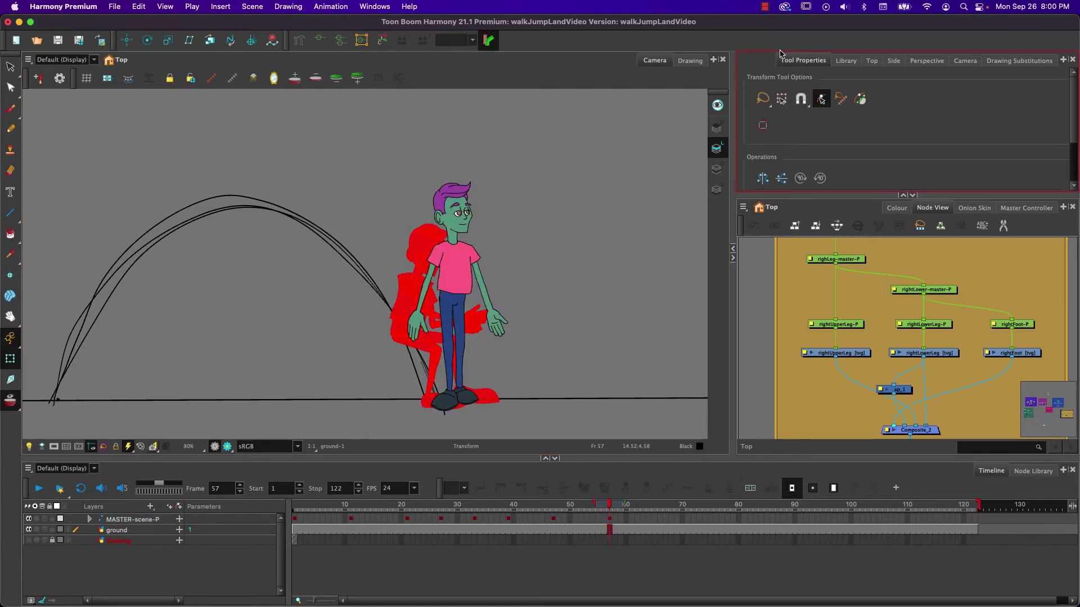
pyautogui.click(465, 401)
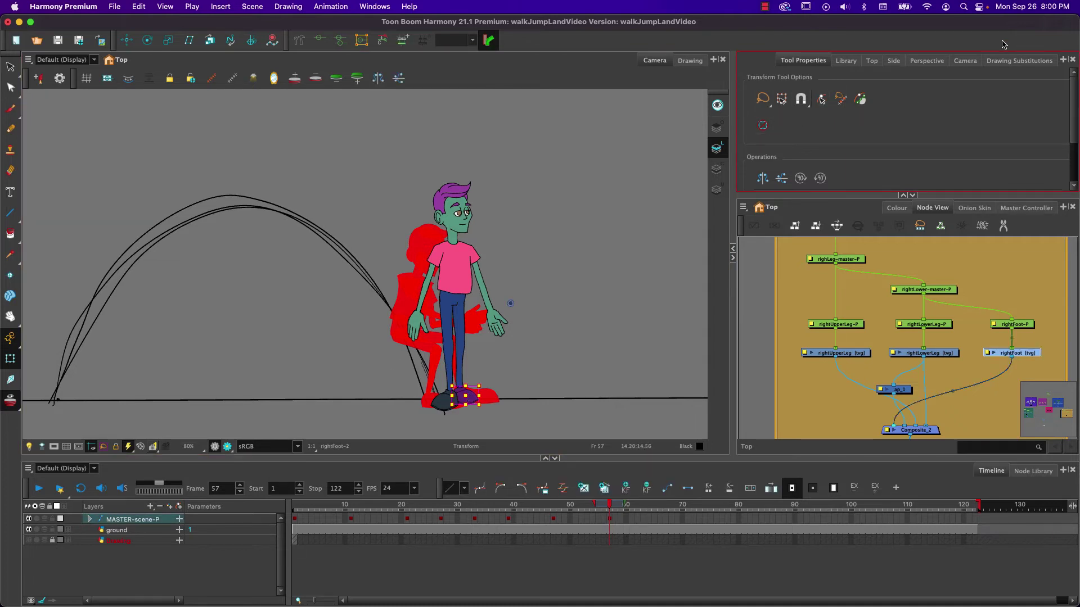
pyautogui.click(1015, 62)
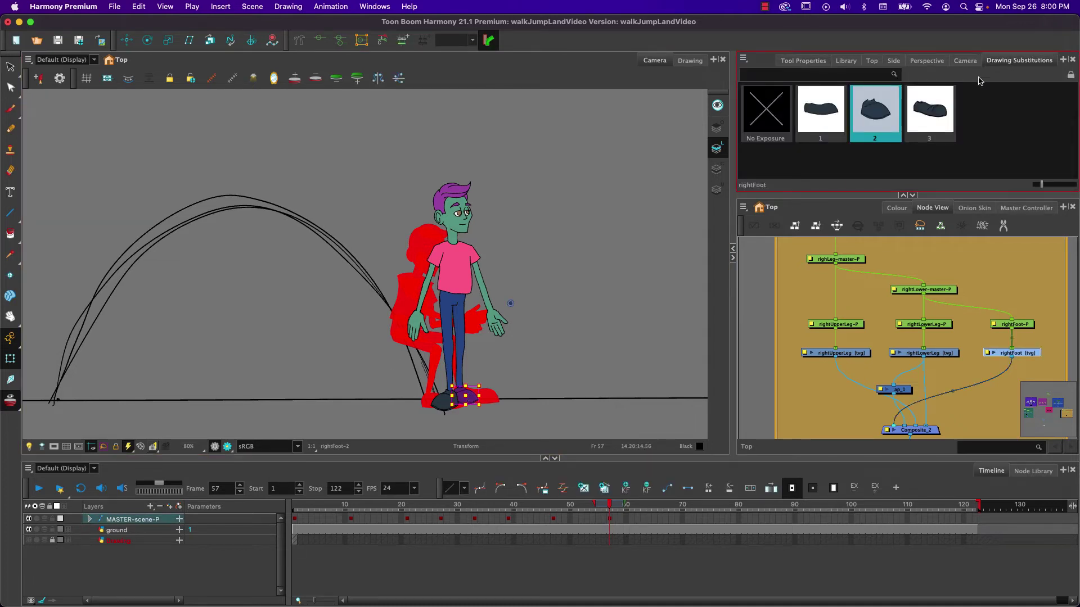
pyautogui.click(922, 115)
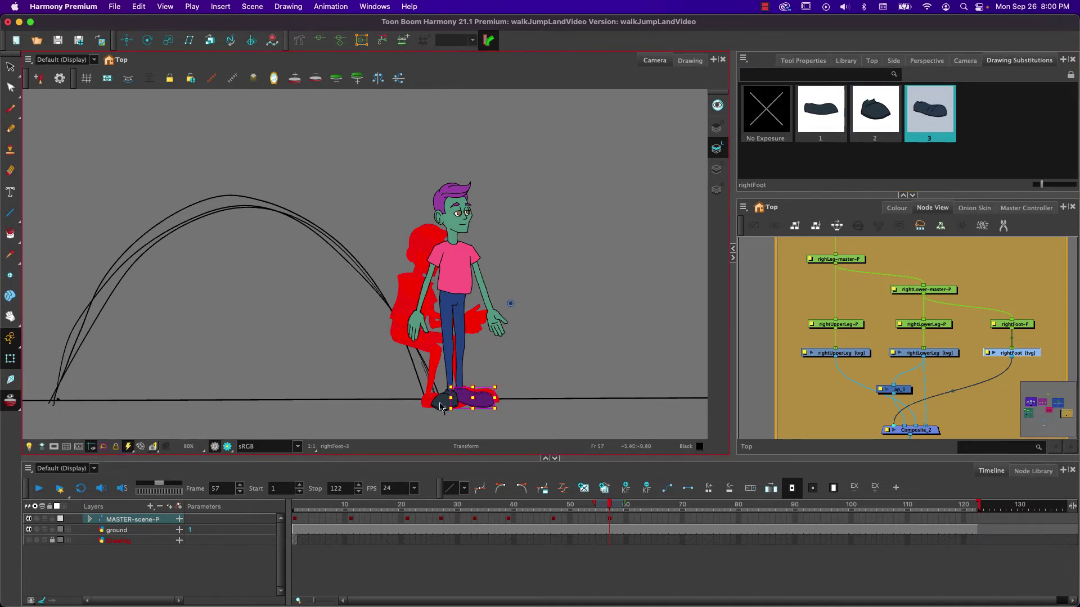
pyautogui.click(553, 360)
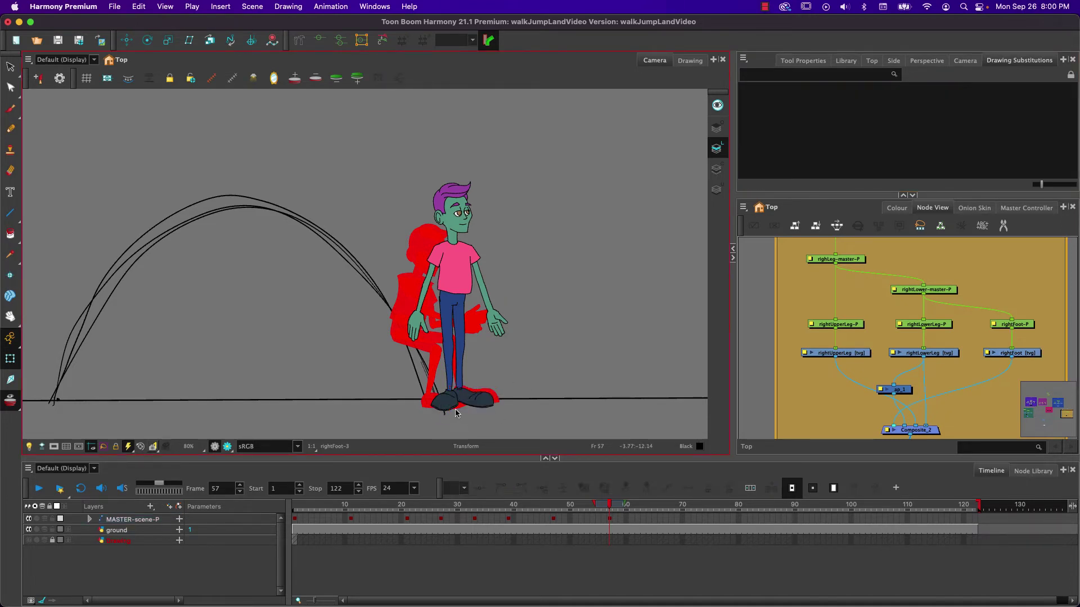
# Swap the left foot's drawing to substitution 2 at frame 57.
pyautogui.click(456, 412)
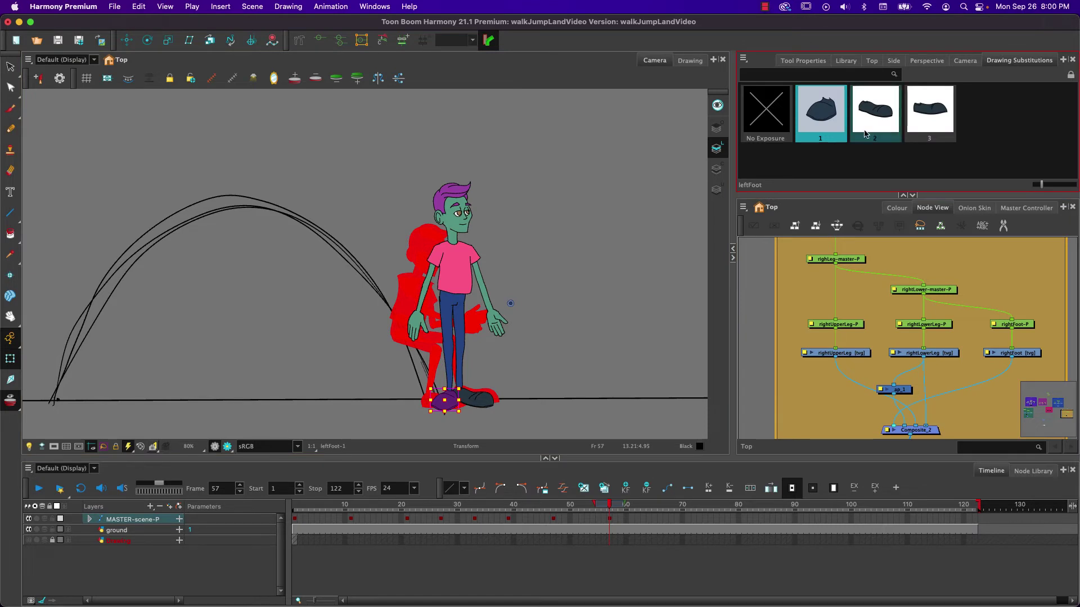
pyautogui.click(875, 120)
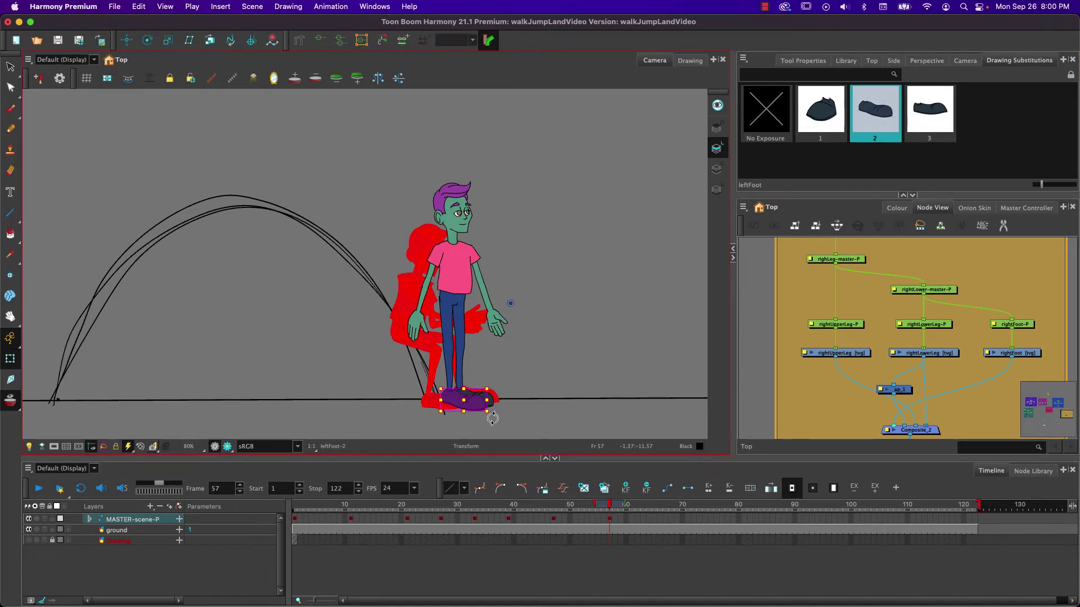
pyautogui.click(508, 387)
pyautogui.click(801, 62)
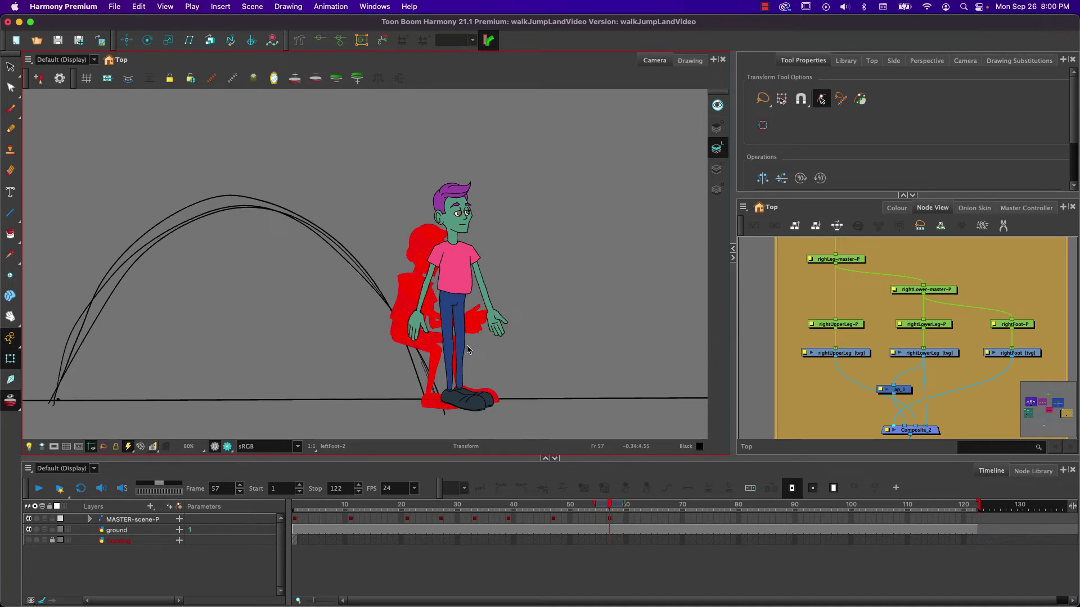
# Rotate the left foot slightly toe-down at frame 57 so it sits flatter on the ground.
pyautogui.click(455, 408)
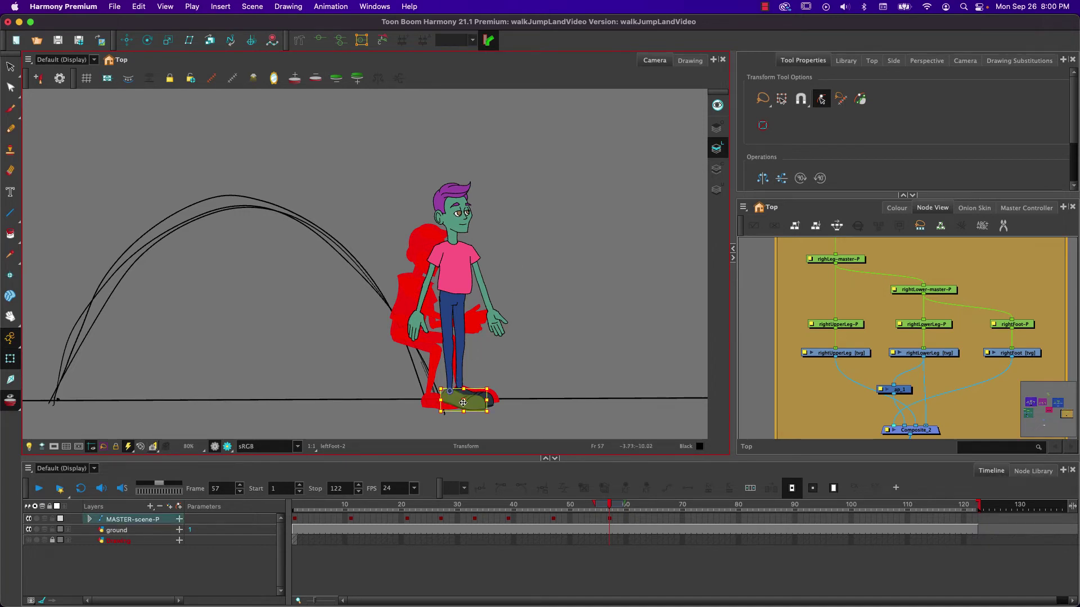
pyautogui.scroll(2, 457, 406)
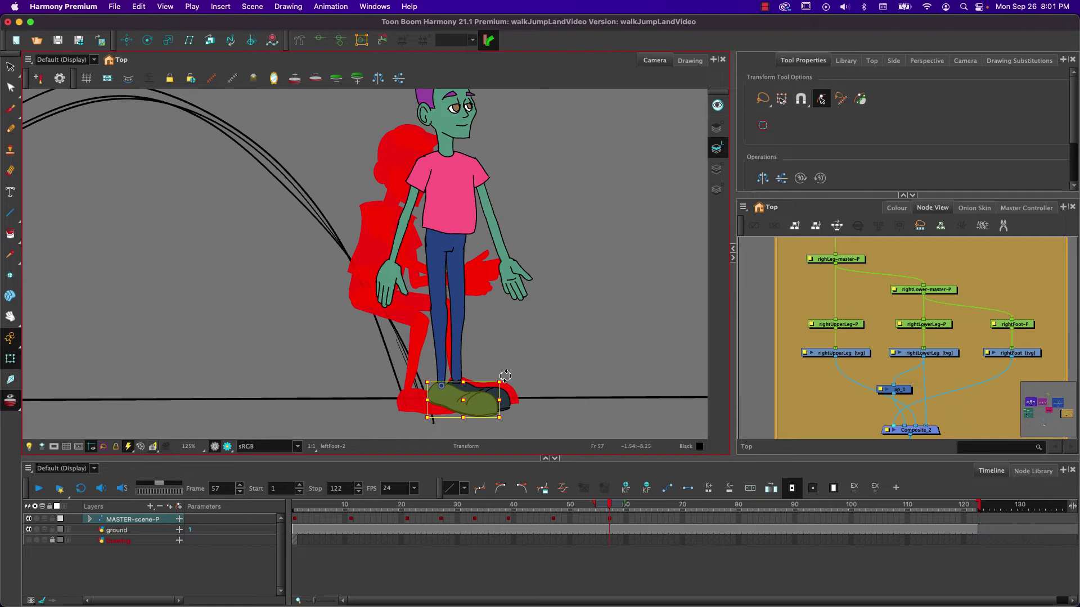
pyautogui.moveTo(505, 375); pyautogui.dragTo(511, 381)
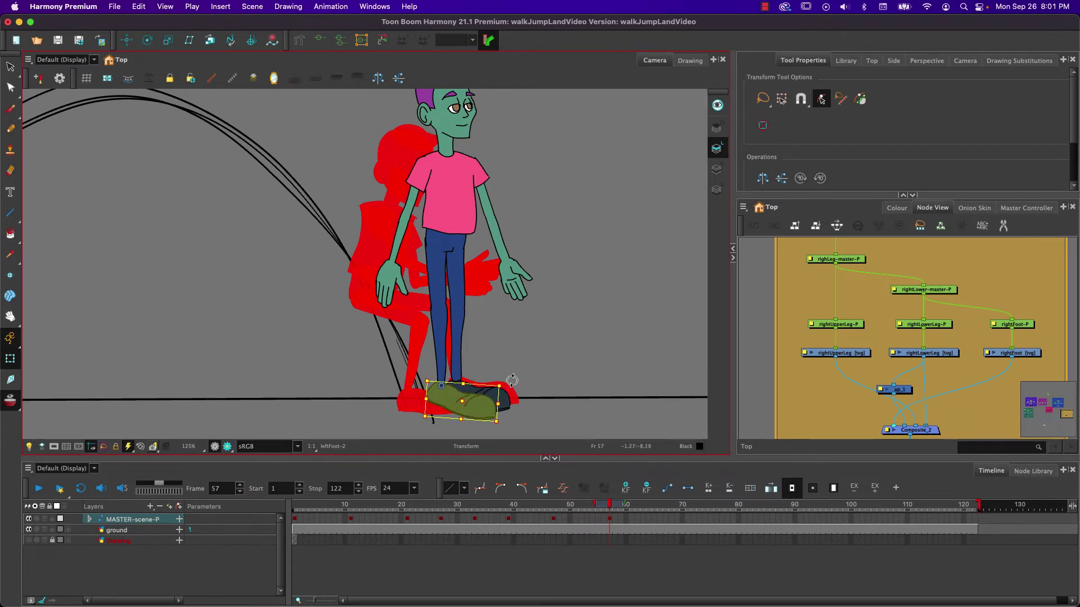
# Swing the whole left leg backward from the hip at frame 57 and rotate its foot to sit flat on the ground.
pyautogui.click(458, 341)
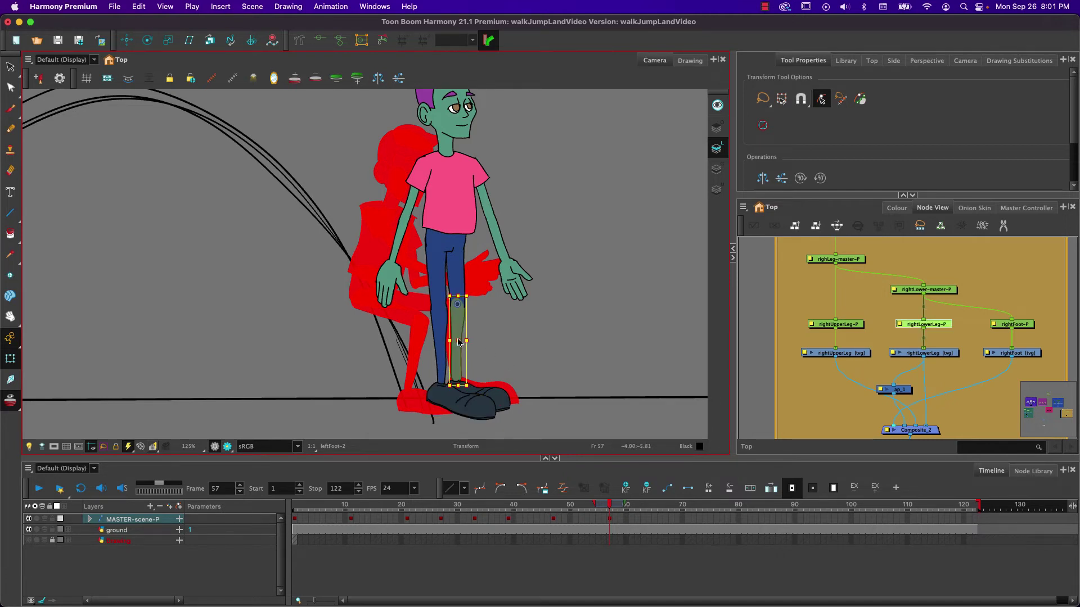
pyautogui.moveTo(609, 505); pyautogui.dragTo(608, 506)
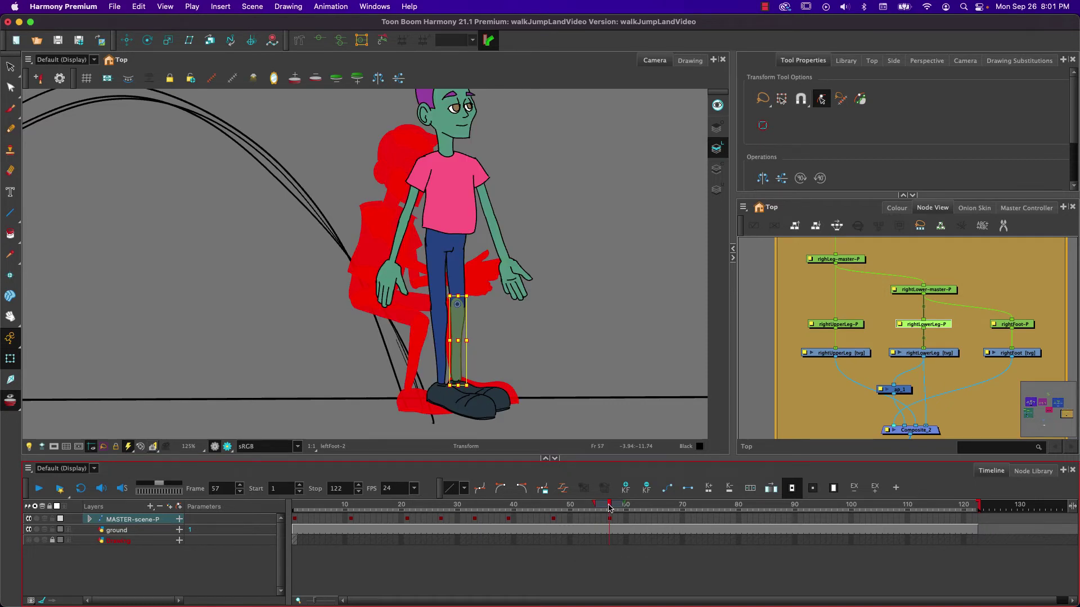
pyautogui.click(434, 284)
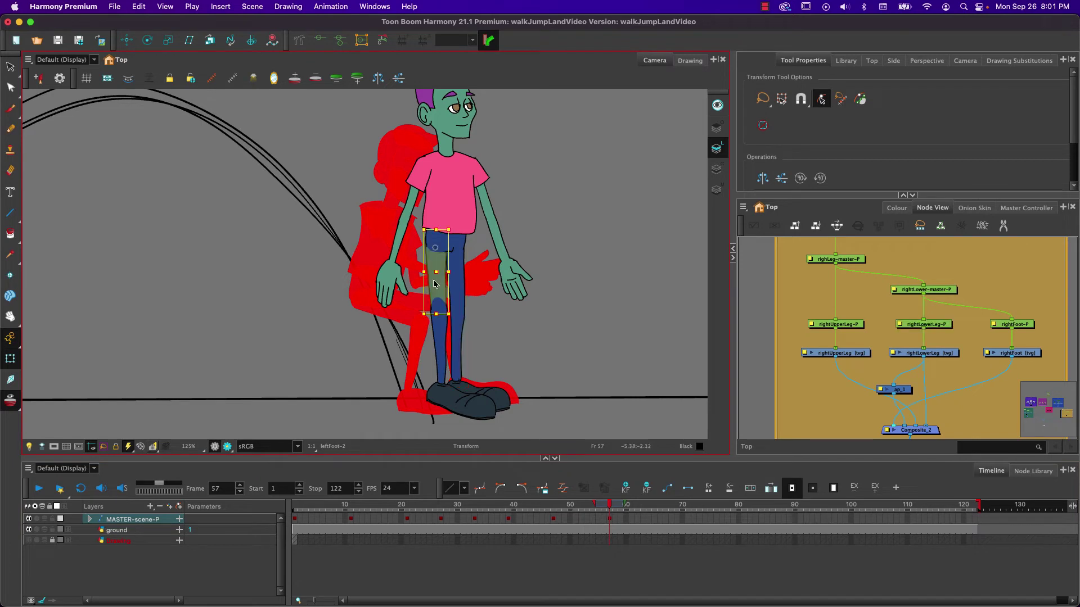
pyautogui.press('b')
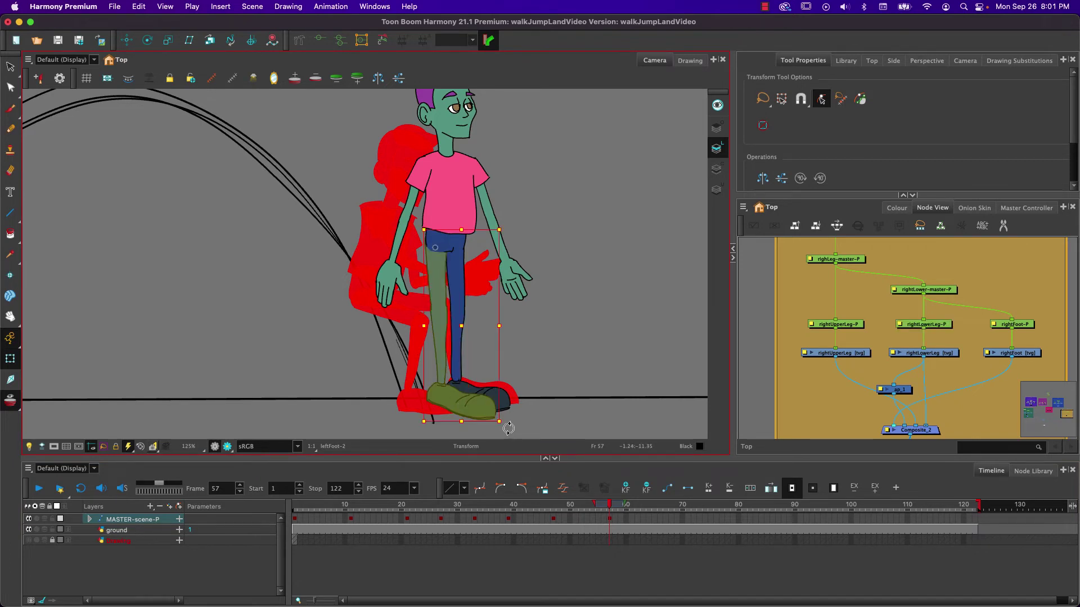
pyautogui.moveTo(508, 429); pyautogui.dragTo(485, 412)
pyautogui.click(454, 416)
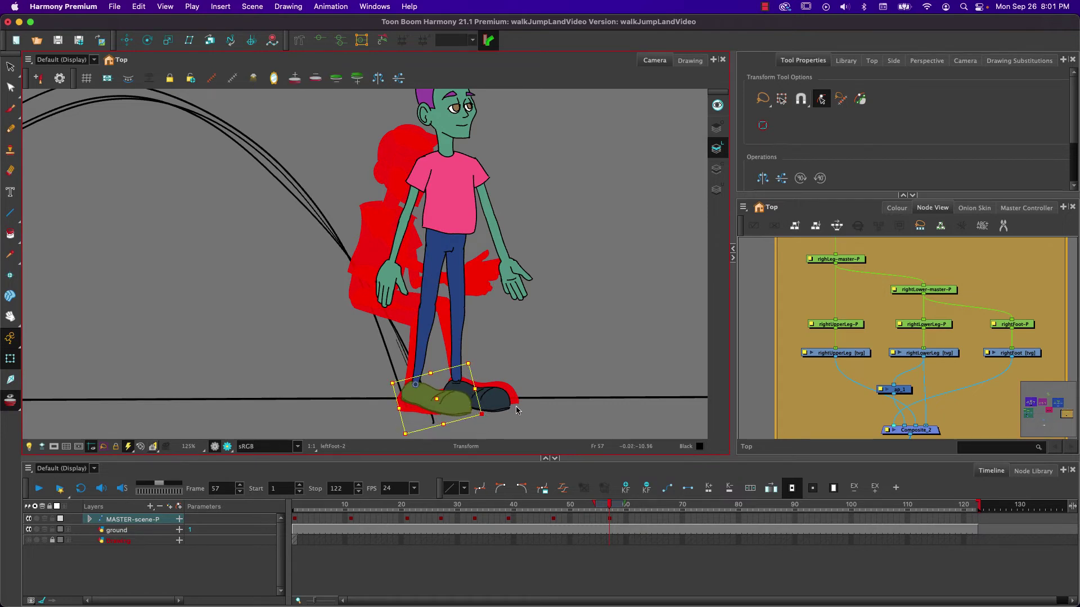
# Stretch the left lower leg downward at frame 57, lower the foot onto the onion-skinned foot position and rotate the shin to meet it.
pyautogui.click(424, 341)
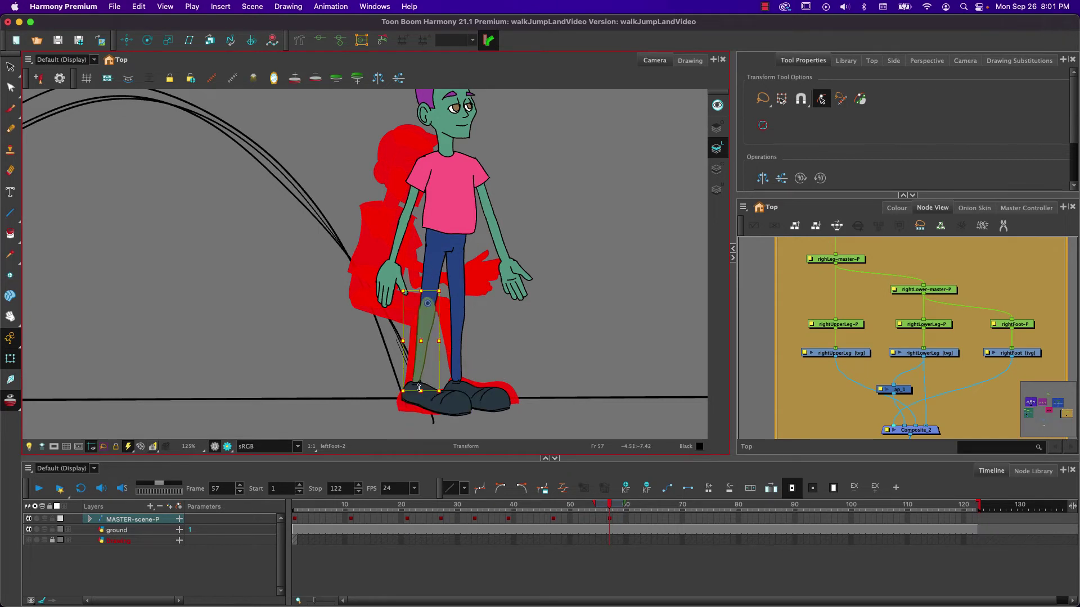
pyautogui.moveTo(421, 392); pyautogui.dragTo(420, 399)
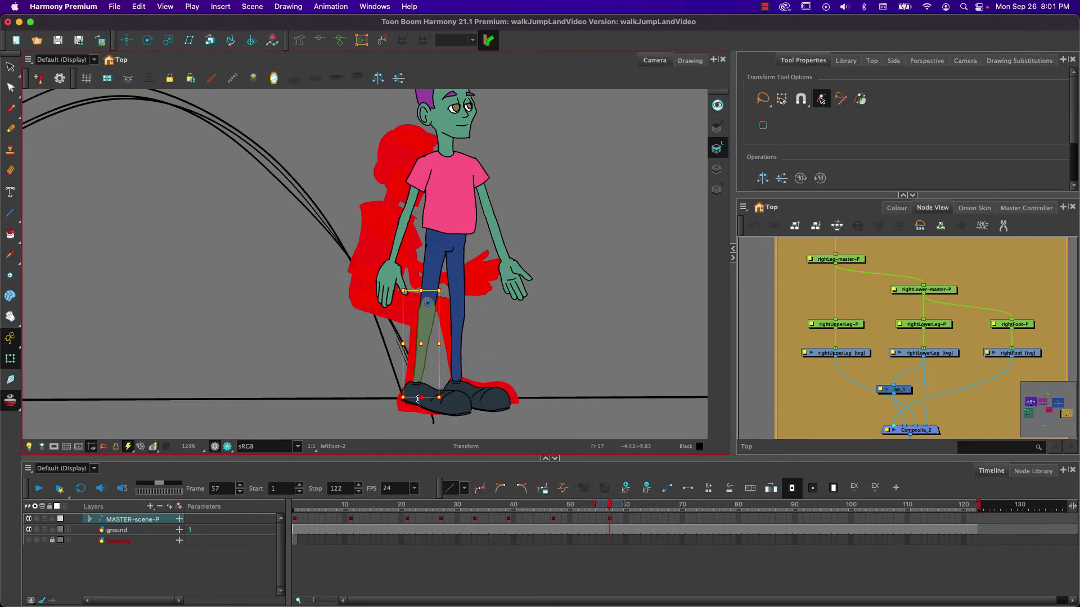
pyautogui.click(454, 407)
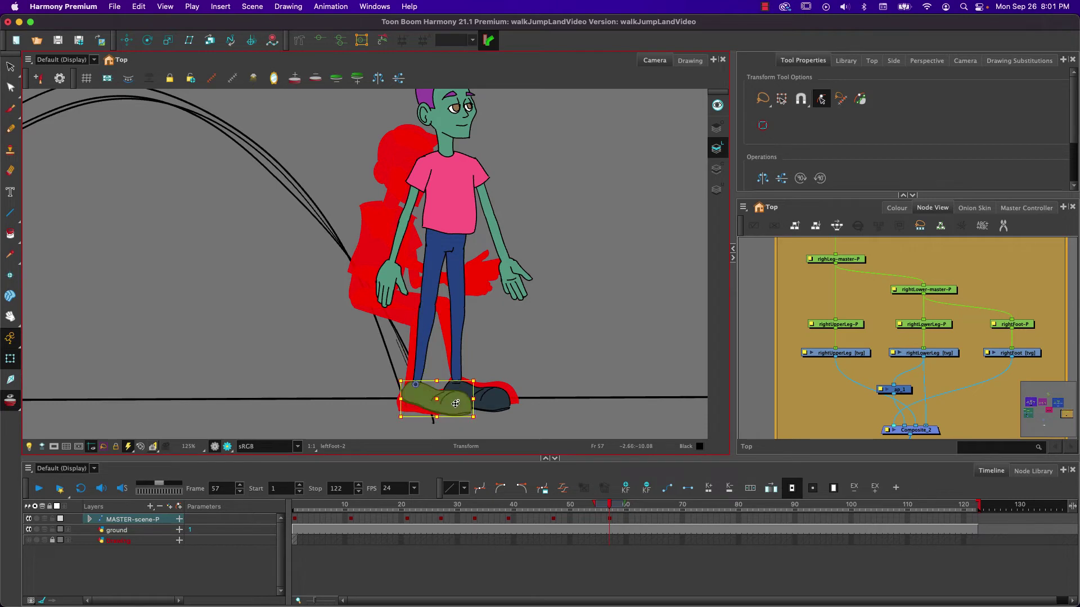
pyautogui.moveTo(450, 412)
pyautogui.mouseDown()
pyautogui.moveTo(471, 413)
pyautogui.moveTo(450, 411)
pyautogui.mouseUp()
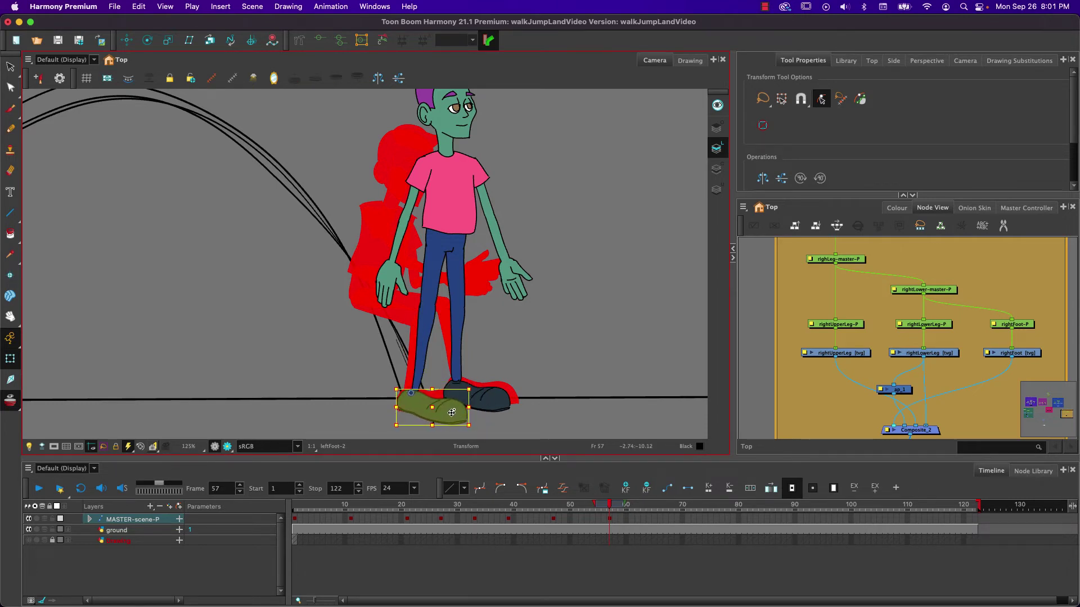
pyautogui.click(421, 367)
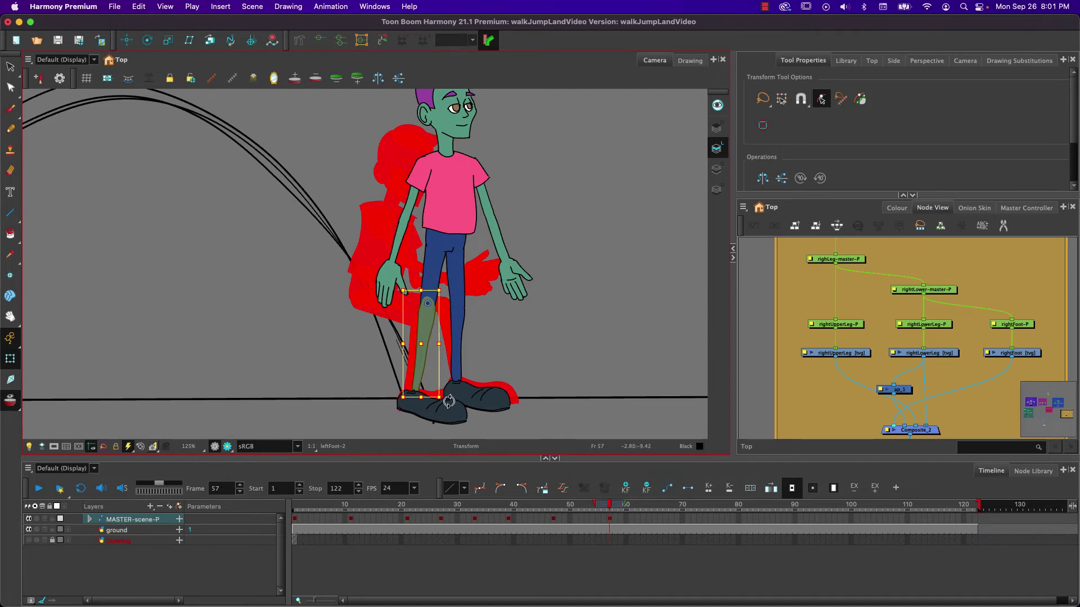
pyautogui.moveTo(448, 400); pyautogui.dragTo(444, 402)
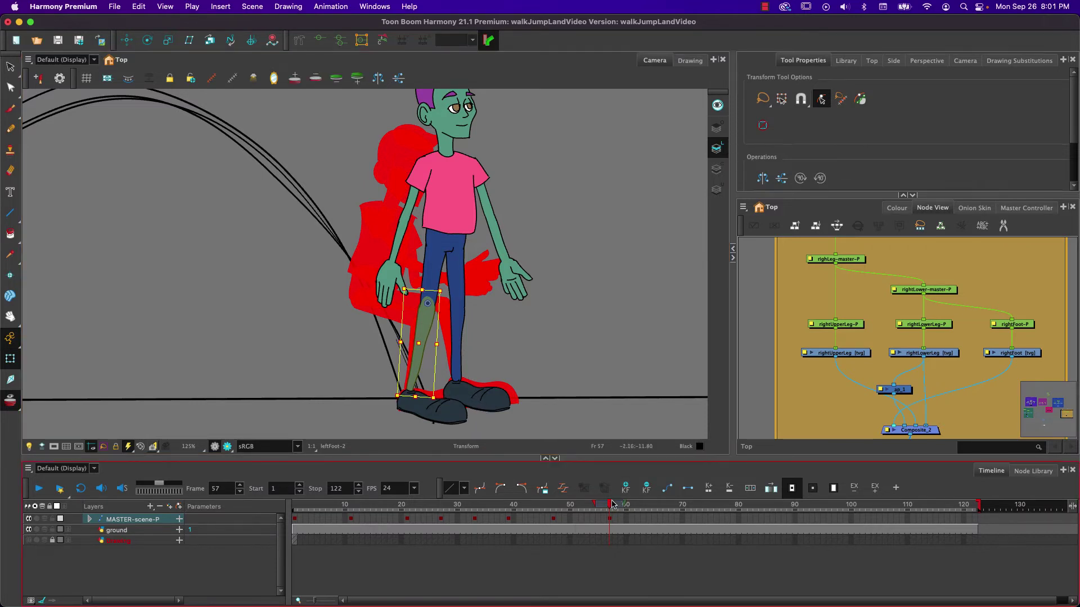
pyautogui.moveTo(610, 505); pyautogui.dragTo(609, 506)
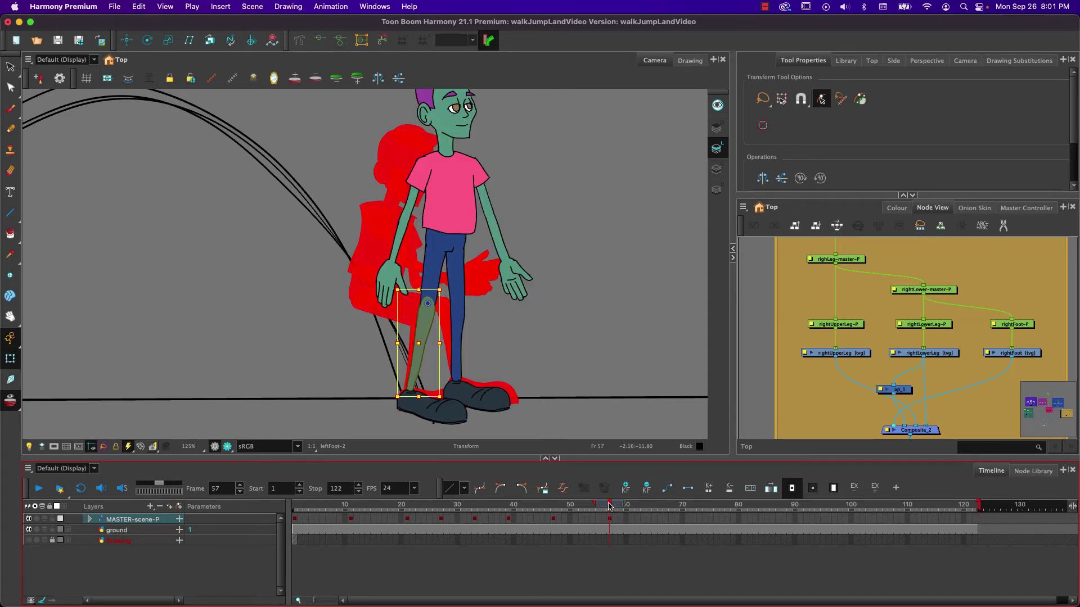
# Lean the whole upper body slightly backward at frame 57 and tilt the head forward to counter the lean.
pyautogui.click(454, 200)
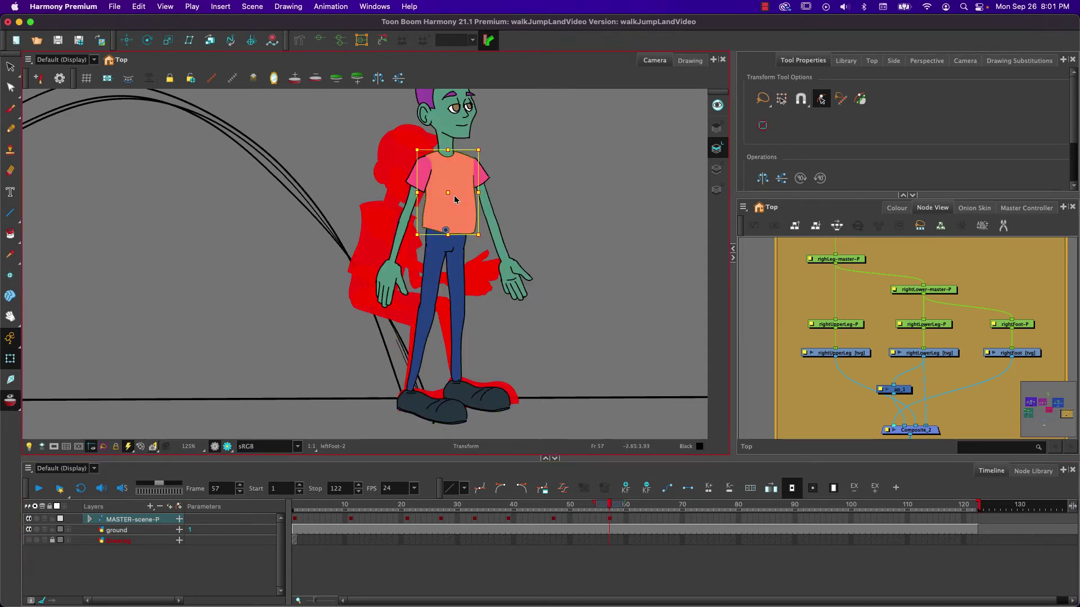
pyautogui.press('b')
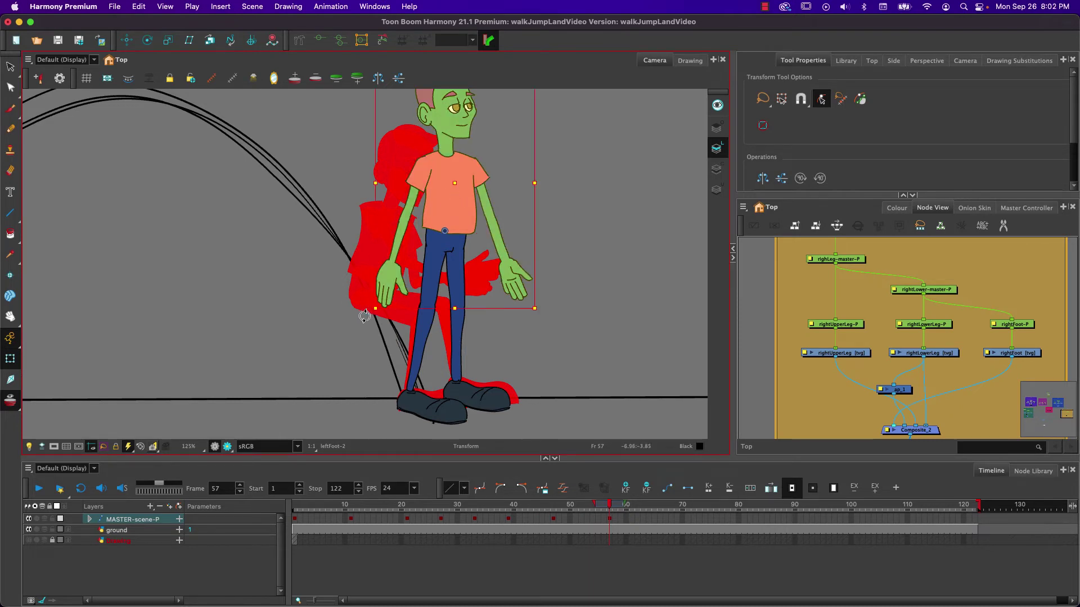
pyautogui.moveTo(365, 315); pyautogui.dragTo(371, 322)
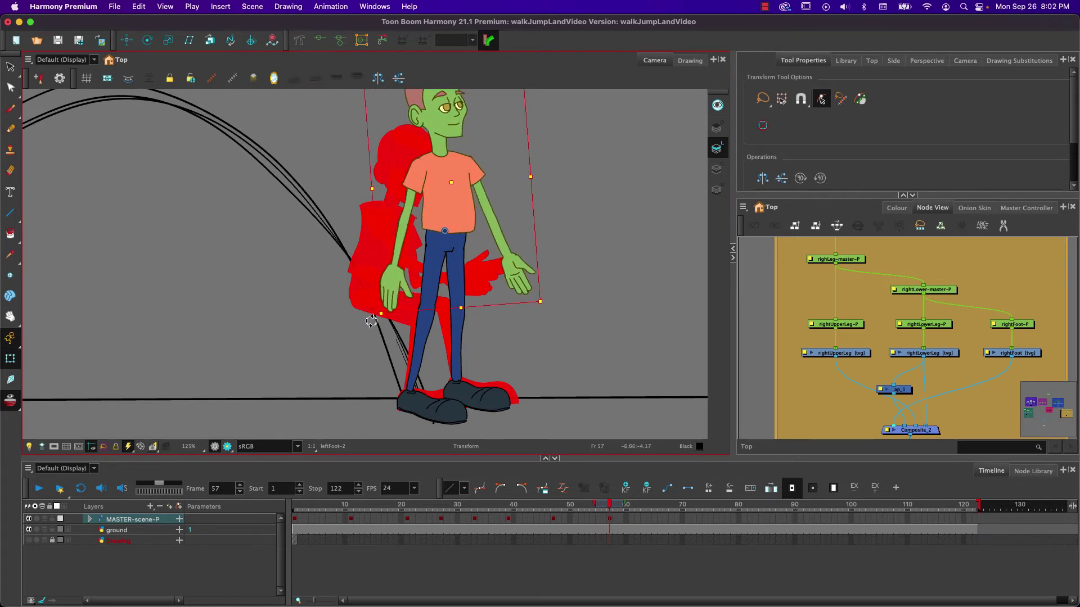
pyautogui.click(435, 122)
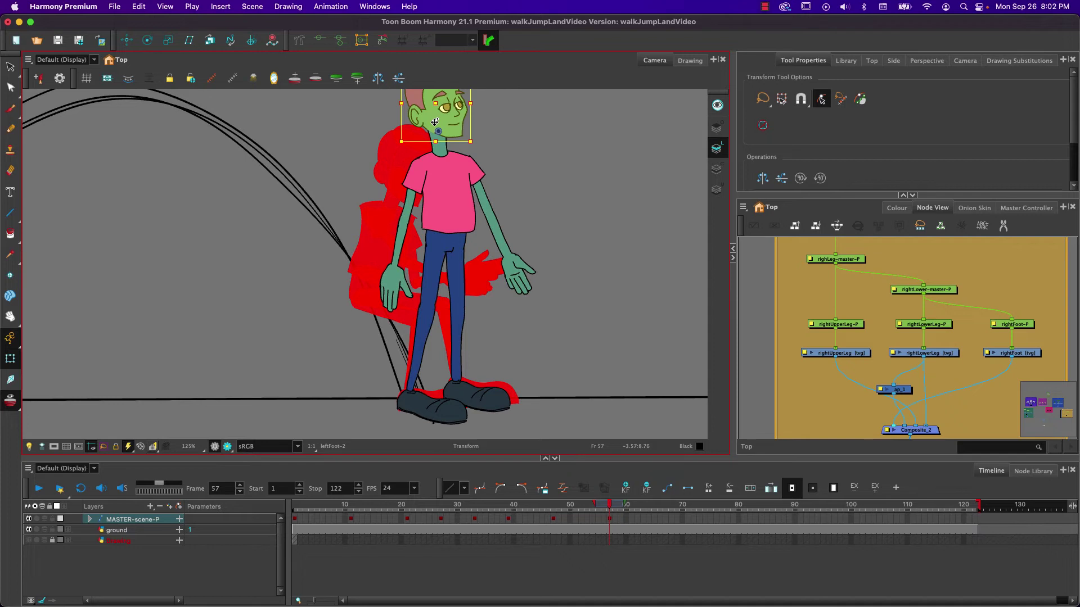
pyautogui.press('space')
pyautogui.moveTo(380, 187); pyautogui.dragTo(380, 253)
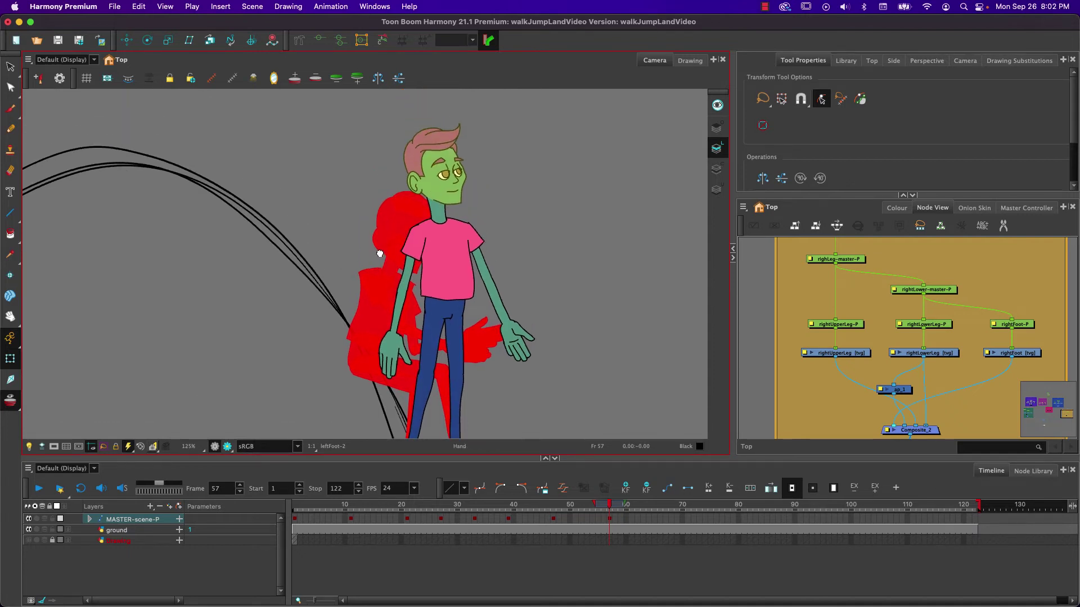
pyautogui.moveTo(479, 116); pyautogui.dragTo(497, 129)
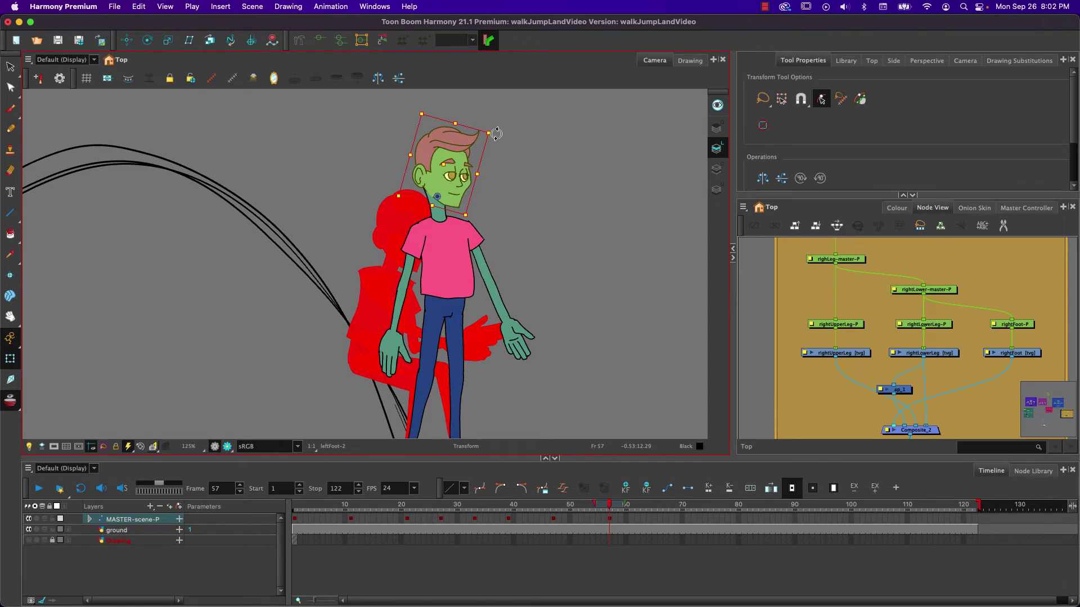
# Pose the arms at frame 57: rotate the right arm in toward the body, swing the left arm backward and bend its forearm down.
pyautogui.click(484, 272)
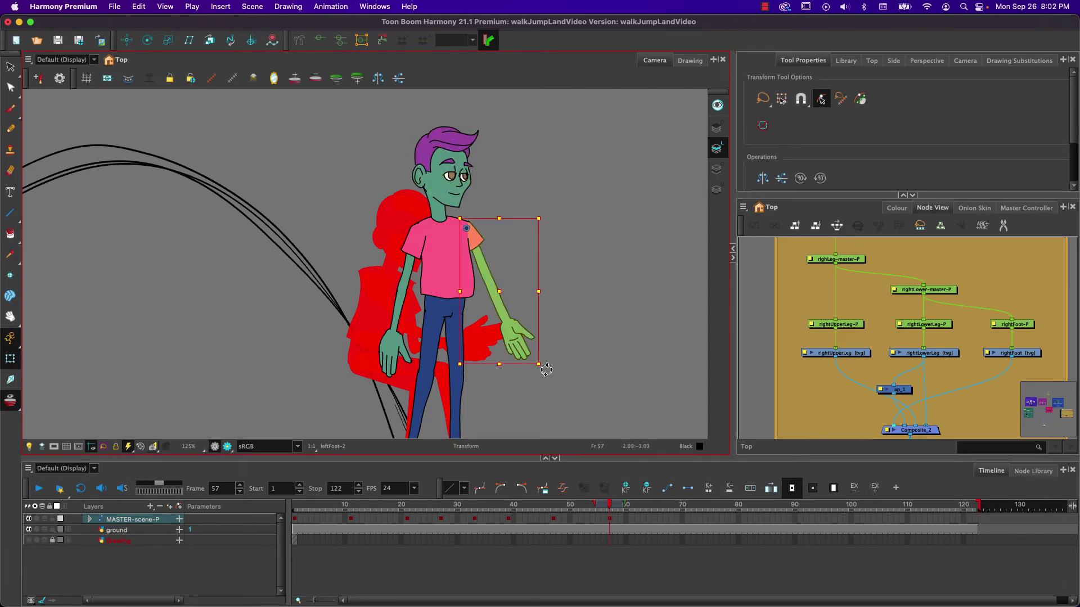
pyautogui.moveTo(542, 366); pyautogui.dragTo(504, 394)
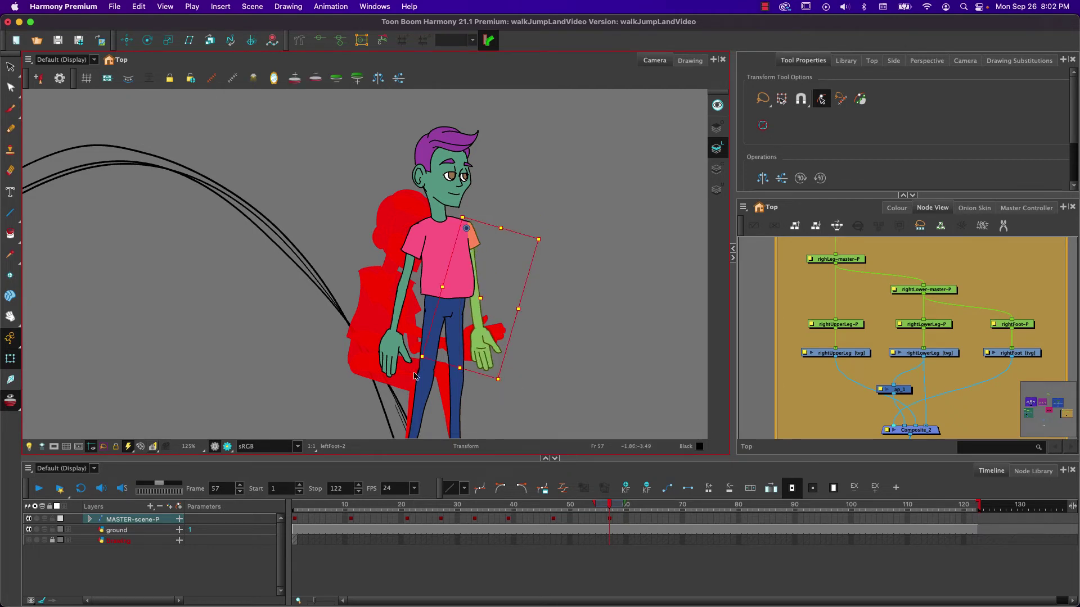
pyautogui.click(394, 325)
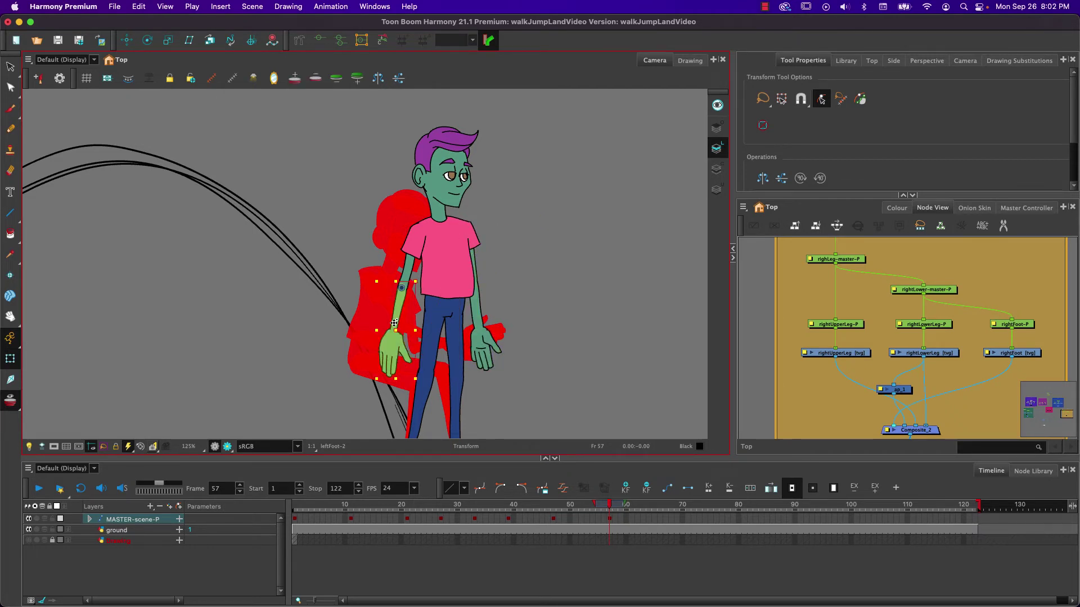
pyautogui.press('b')
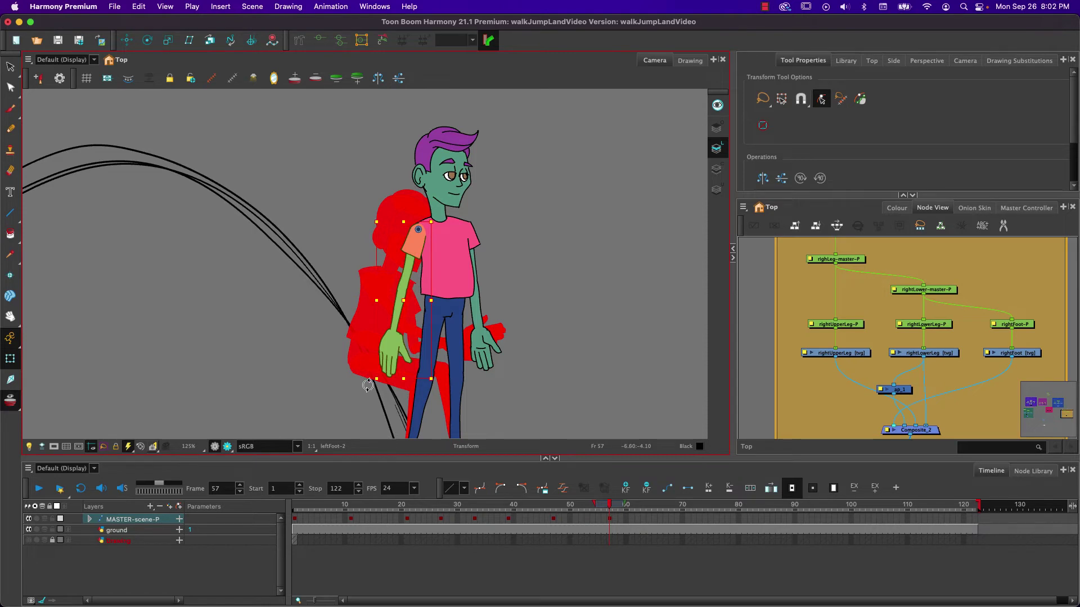
pyautogui.moveTo(370, 386); pyautogui.dragTo(343, 375)
pyautogui.scroll(2, 380, 310)
pyautogui.click(382, 309)
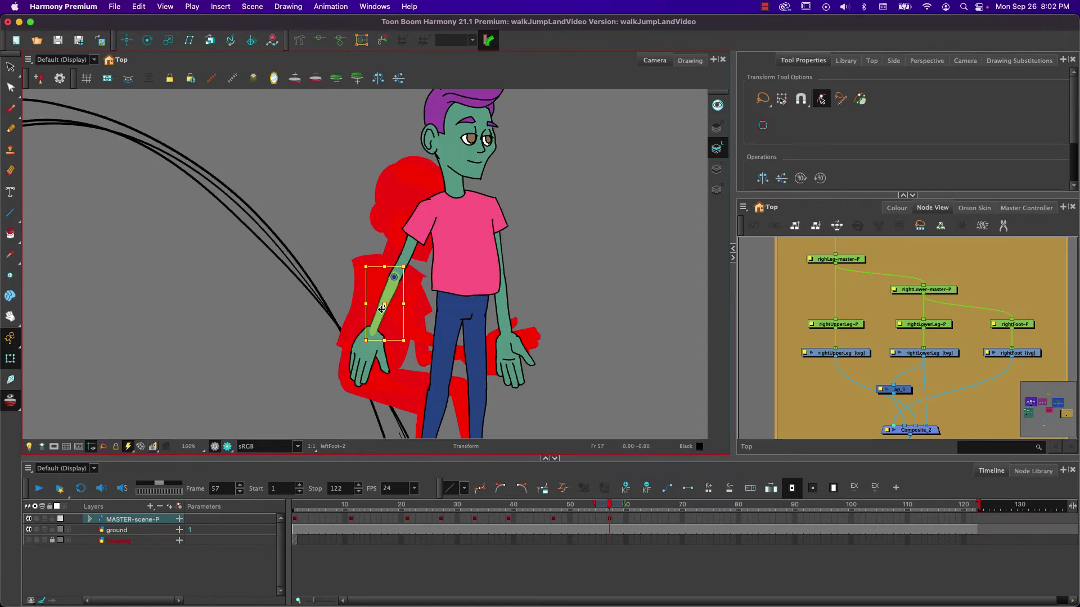
pyautogui.press('b')
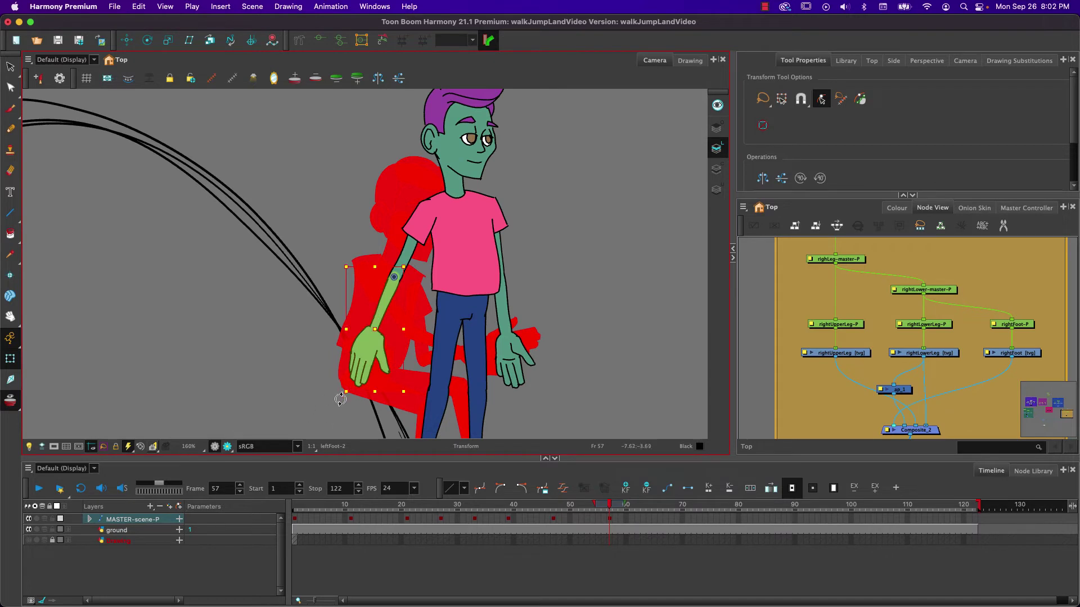
pyautogui.moveTo(341, 399); pyautogui.dragTo(363, 403)
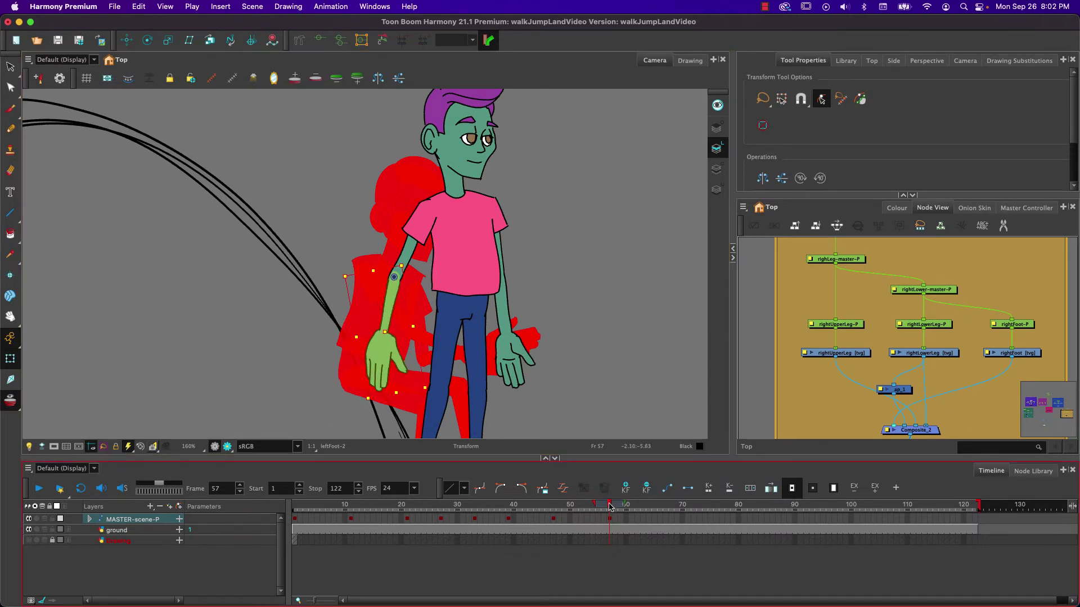
# Set playback to stop at frame 67 with looping on, and preview the key poses in the full camera view.
pyautogui.moveTo(609, 506); pyautogui.dragTo(668, 509)
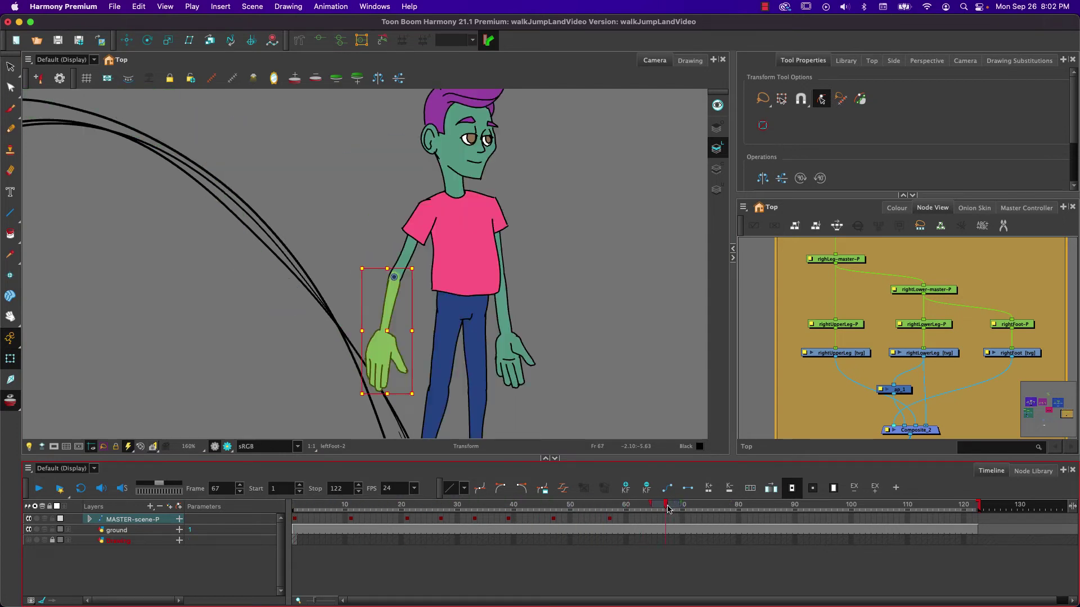
pyautogui.click(316, 489)
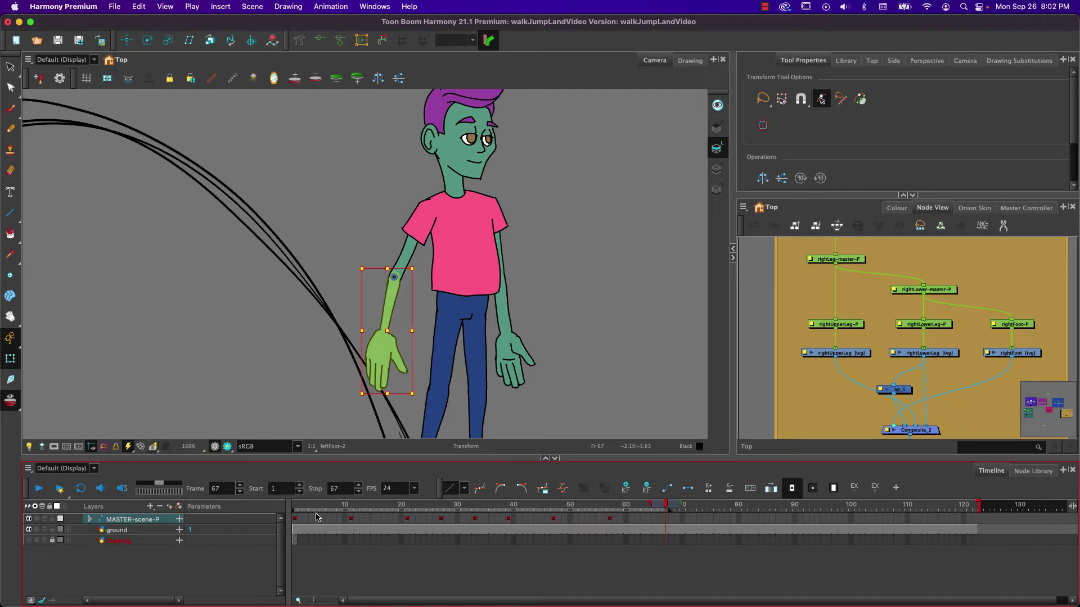
pyautogui.click(80, 488)
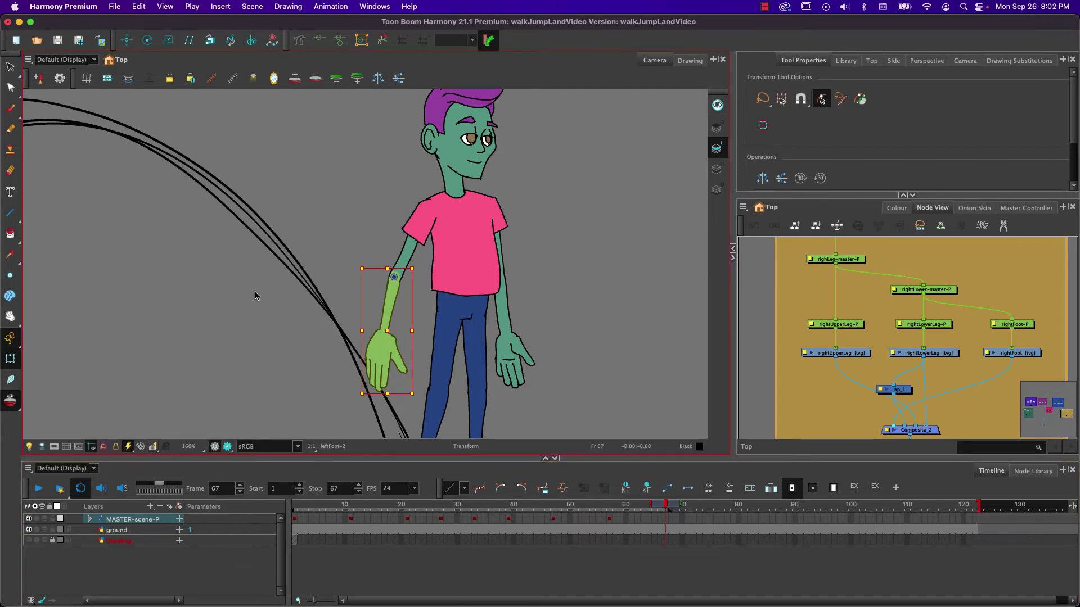
pyautogui.hotkey('shift', 'm')
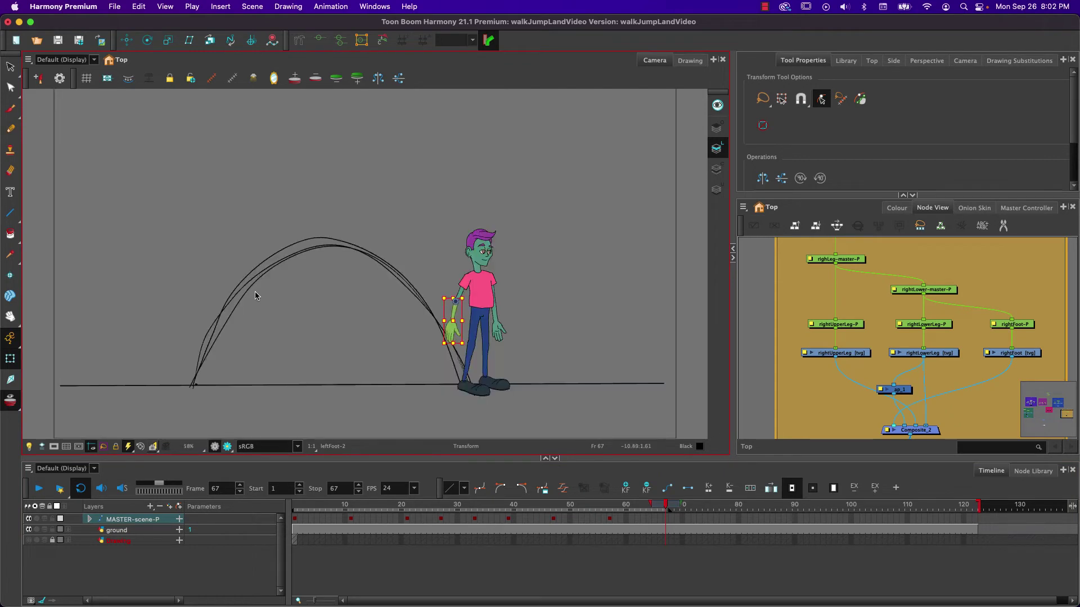
pyautogui.click(40, 488)
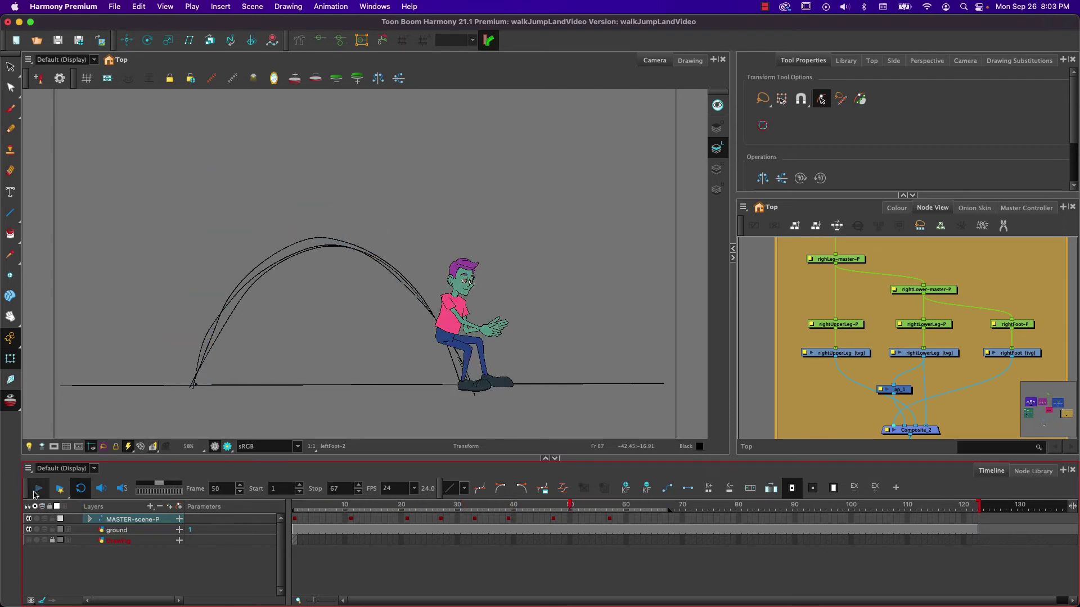
pyautogui.press('space')
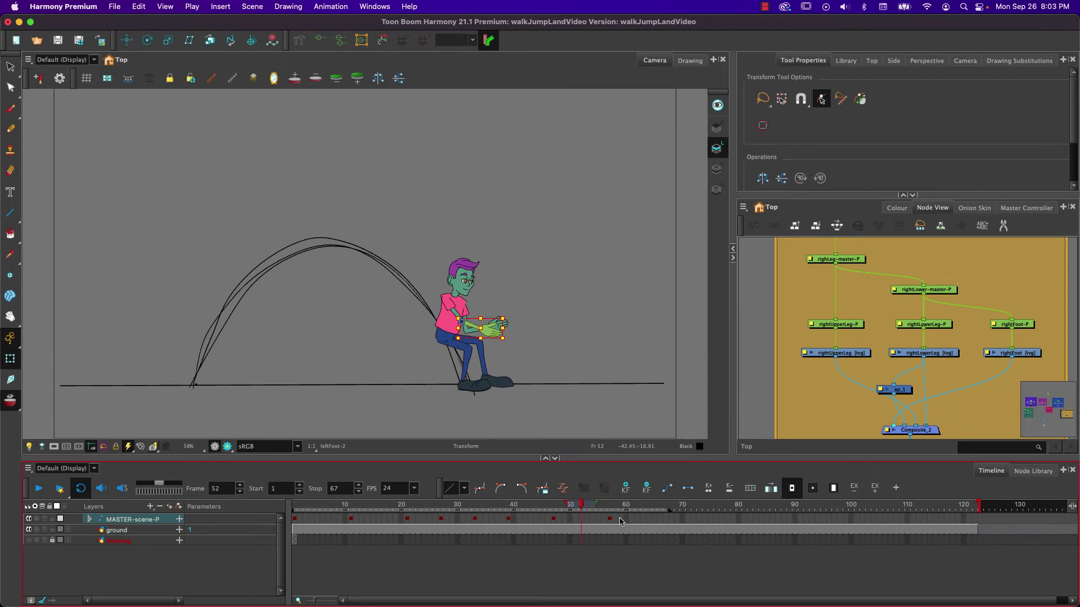
# Convert all the MASTER-scene-P keyframes from frame 1 through 57 to motion keyframes and play back the interpolated jump.
pyautogui.moveTo(620, 521); pyautogui.dragTo(281, 522)
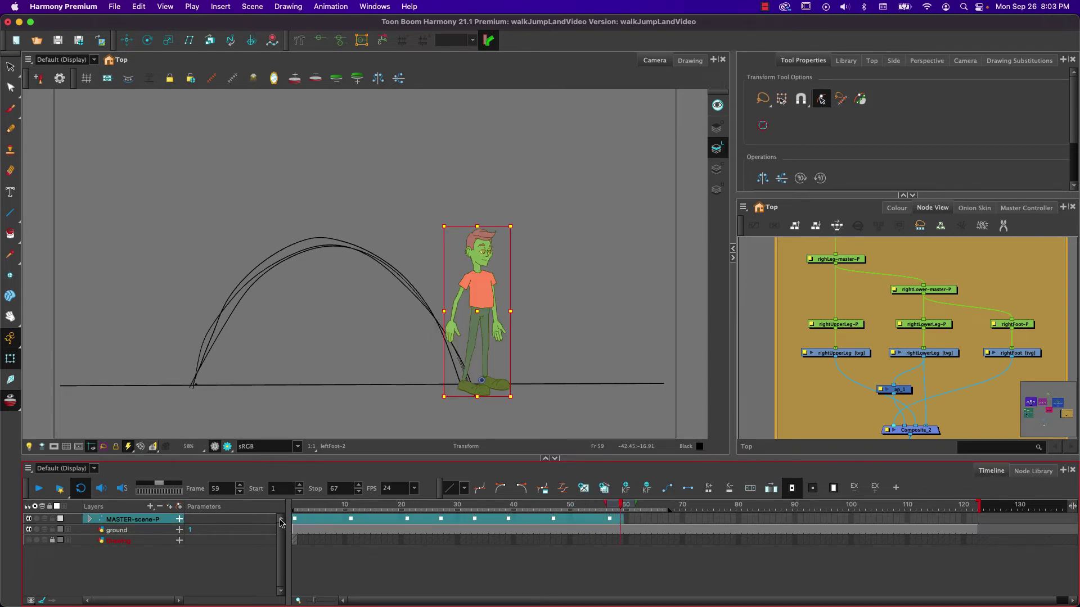
pyautogui.click(669, 489)
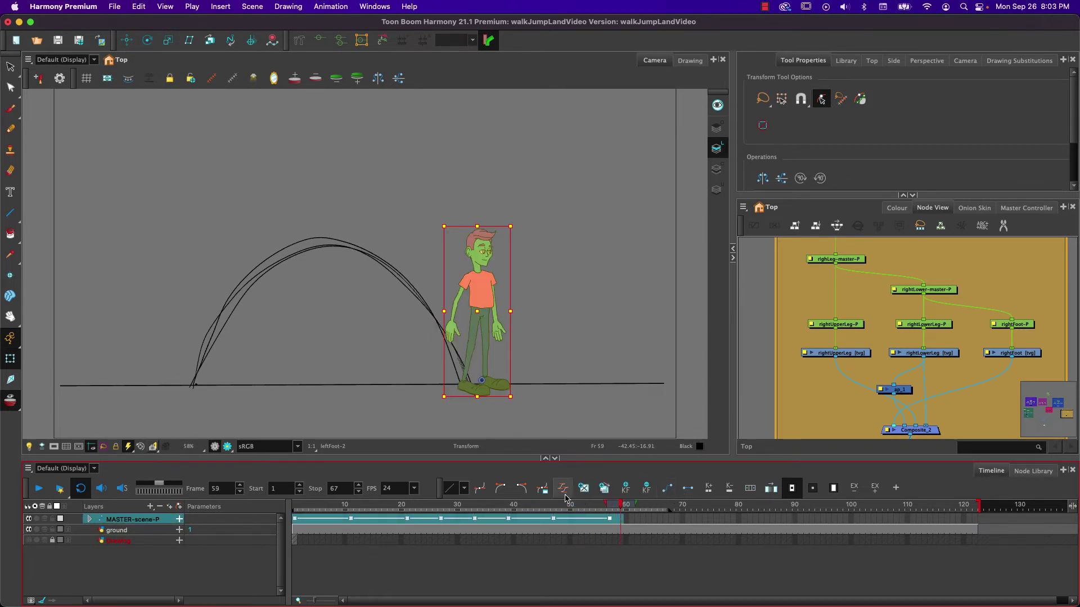
pyautogui.click(38, 488)
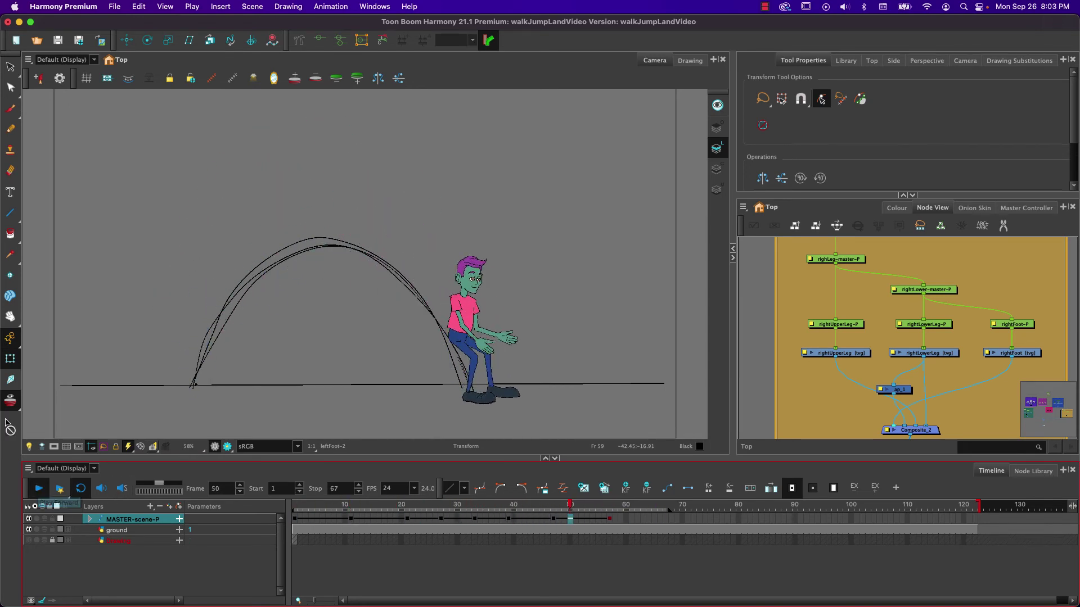
pyautogui.click(38, 488)
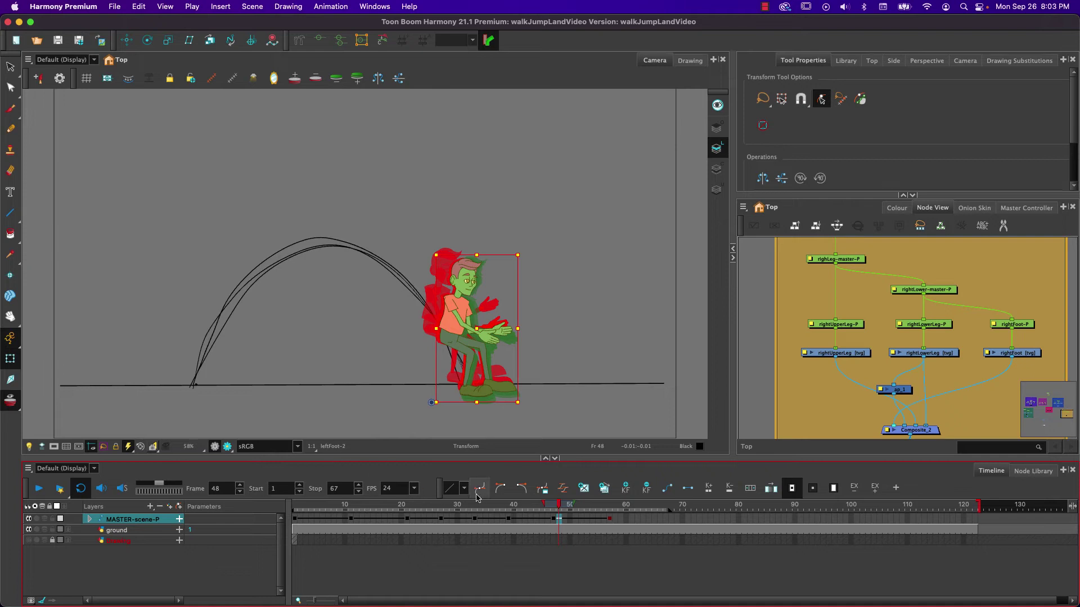
# Convert all the MASTER-scene-P keyframes from frame 1 through 57 to stop-motion keyframes and play back the poses.
pyautogui.moveTo(624, 518); pyautogui.dragTo(114, 504)
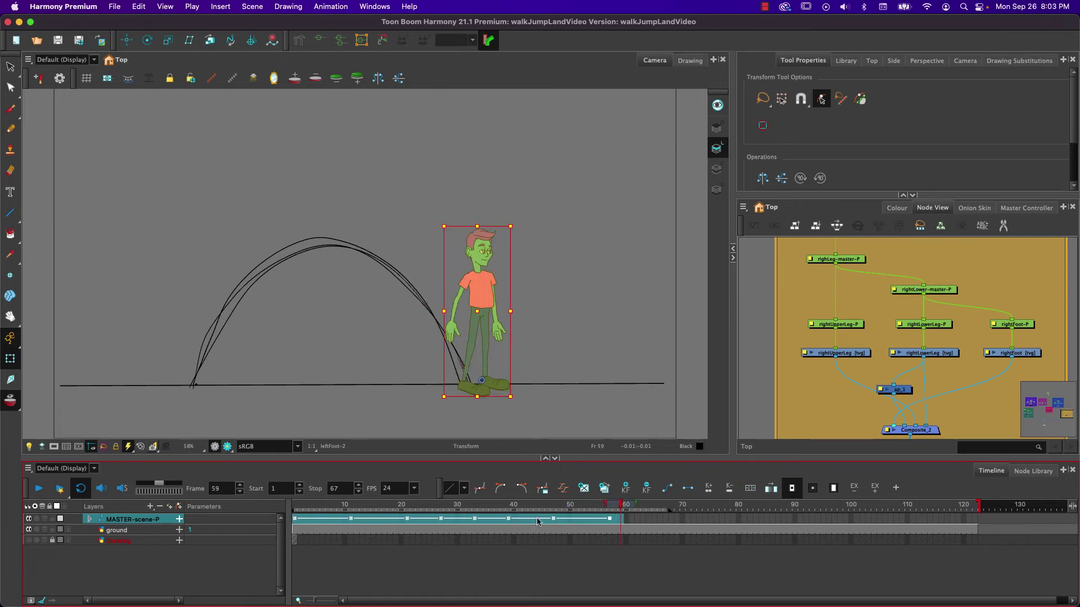
pyautogui.click(664, 498)
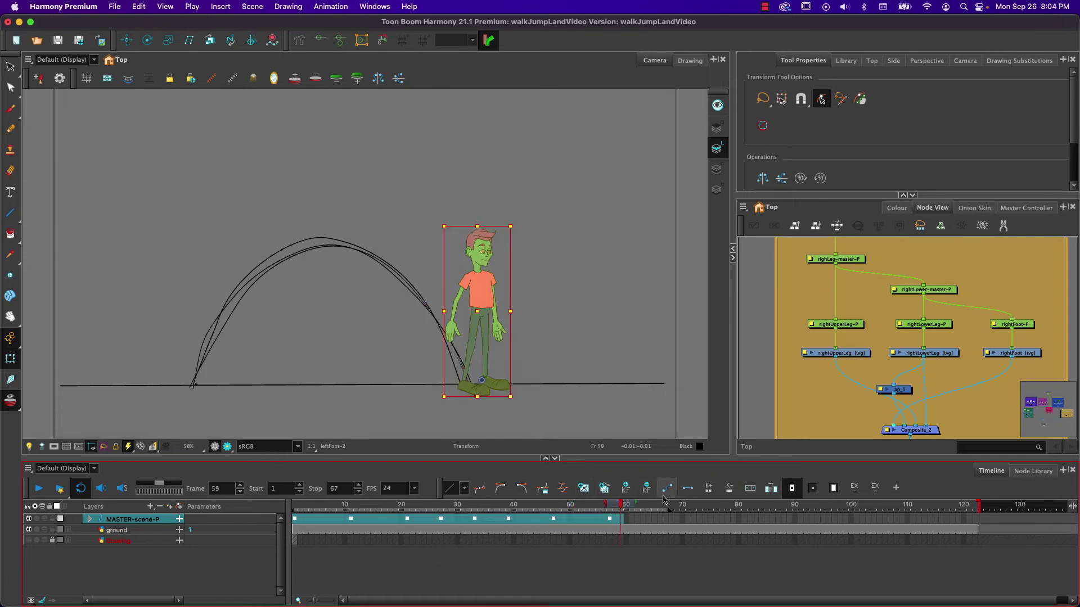
pyautogui.click(295, 509)
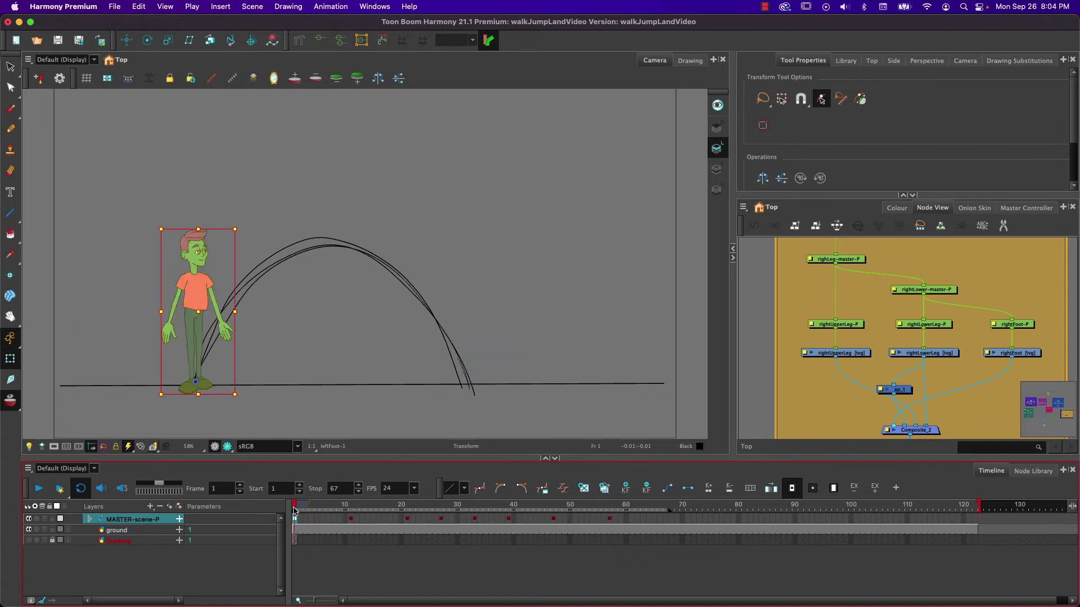
pyautogui.click(39, 490)
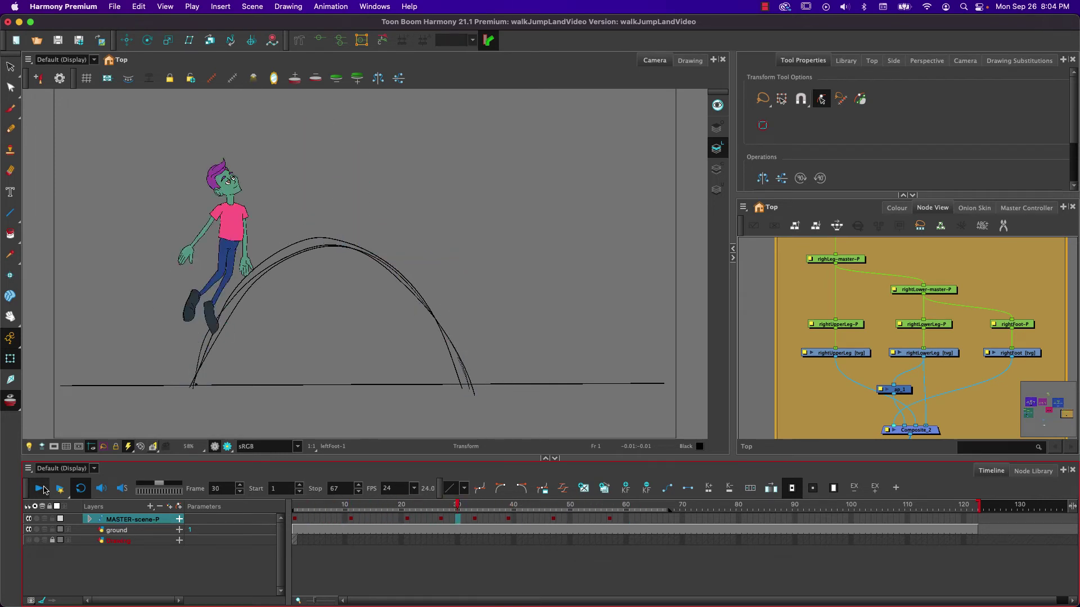
pyautogui.click(40, 488)
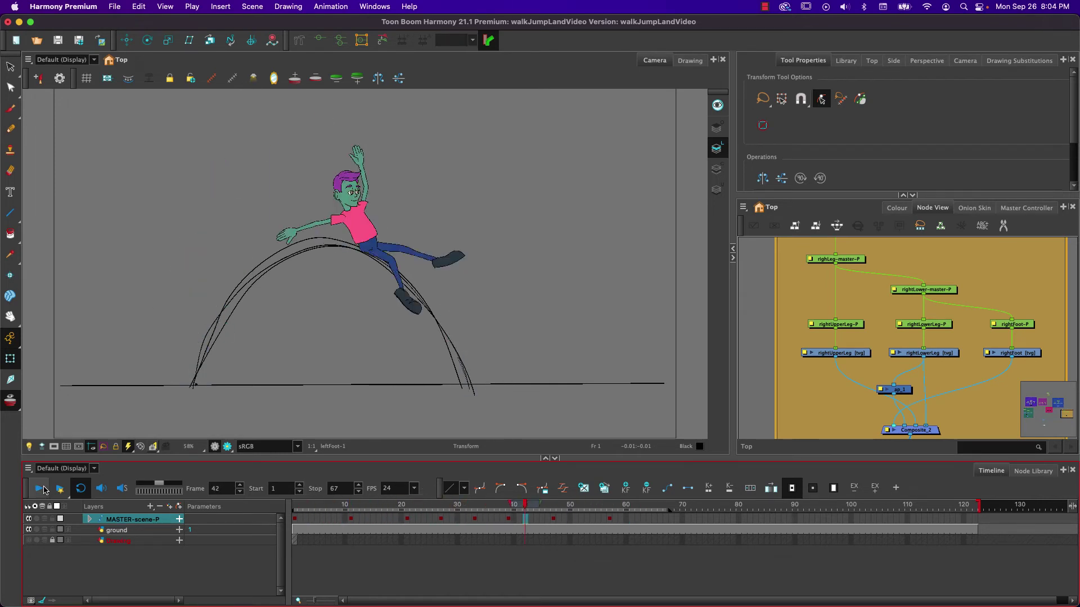
# Set the MASTER-scene-P keyframe at frame 11 to a motion keyframe and play back the move into the crouch.
pyautogui.click(346, 509)
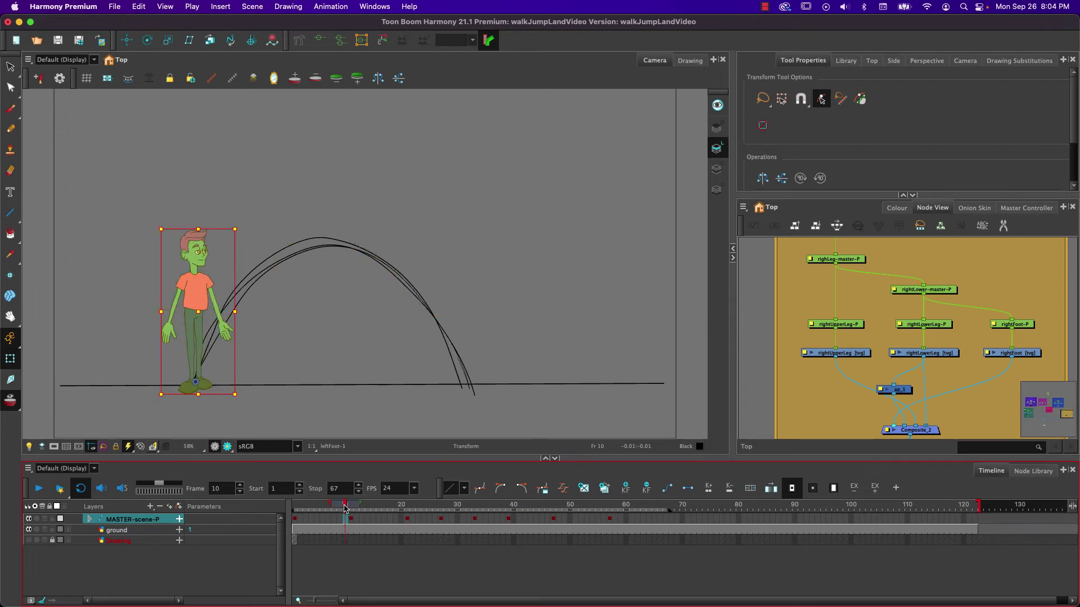
pyautogui.click(352, 509)
pyautogui.moveTo(351, 518); pyautogui.dragTo(319, 501)
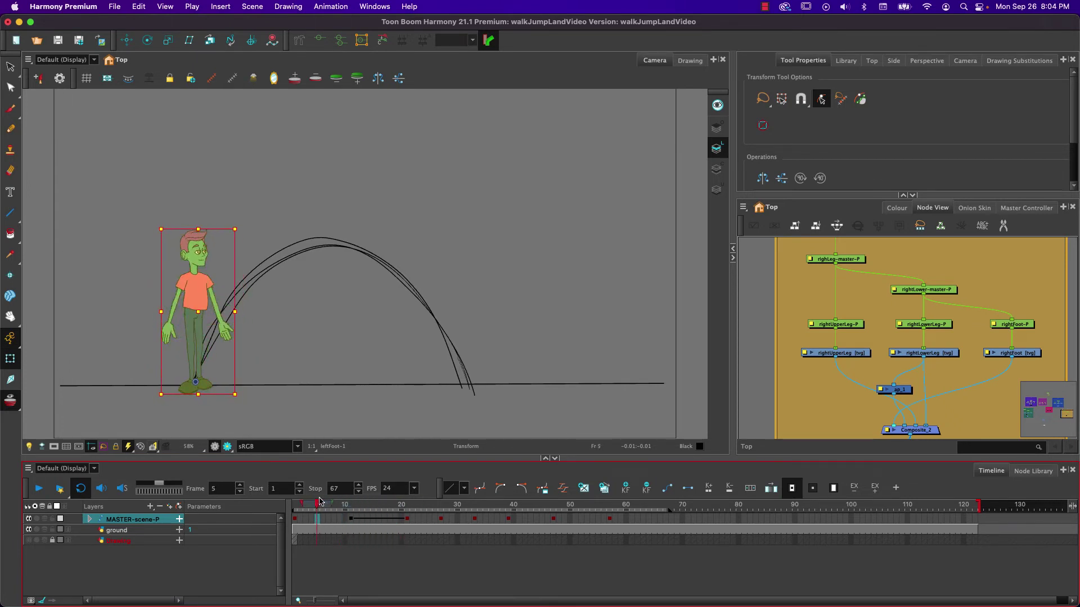
pyautogui.click(41, 489)
pyautogui.click(40, 488)
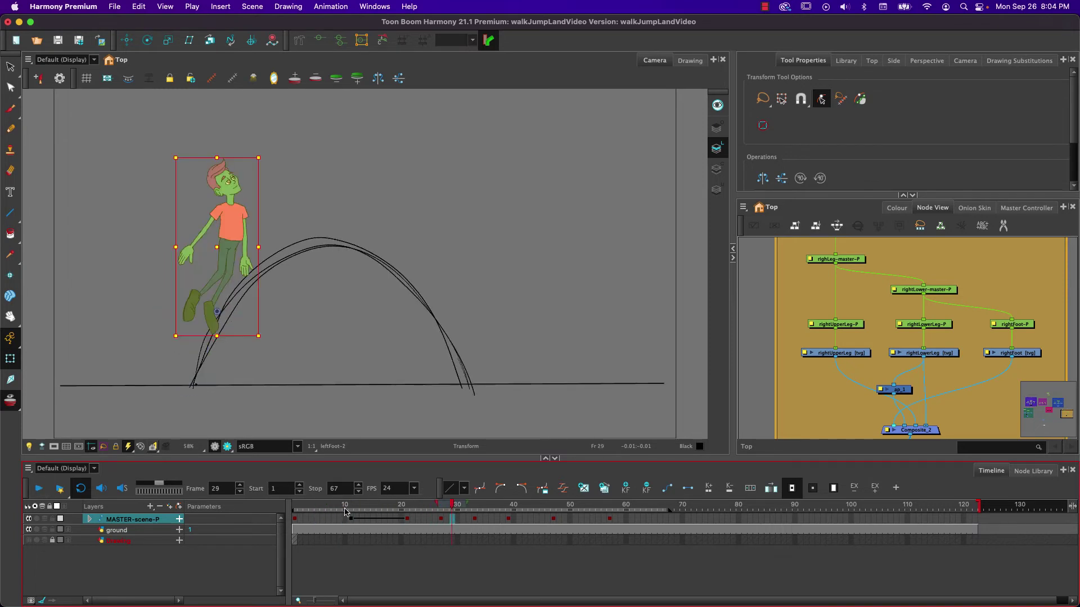
# Add a keyframe at frame 24 from the motion interpolated after frame 21, and return frame 21 to a stop-motion keyframe.
pyautogui.moveTo(356, 506); pyautogui.dragTo(406, 506)
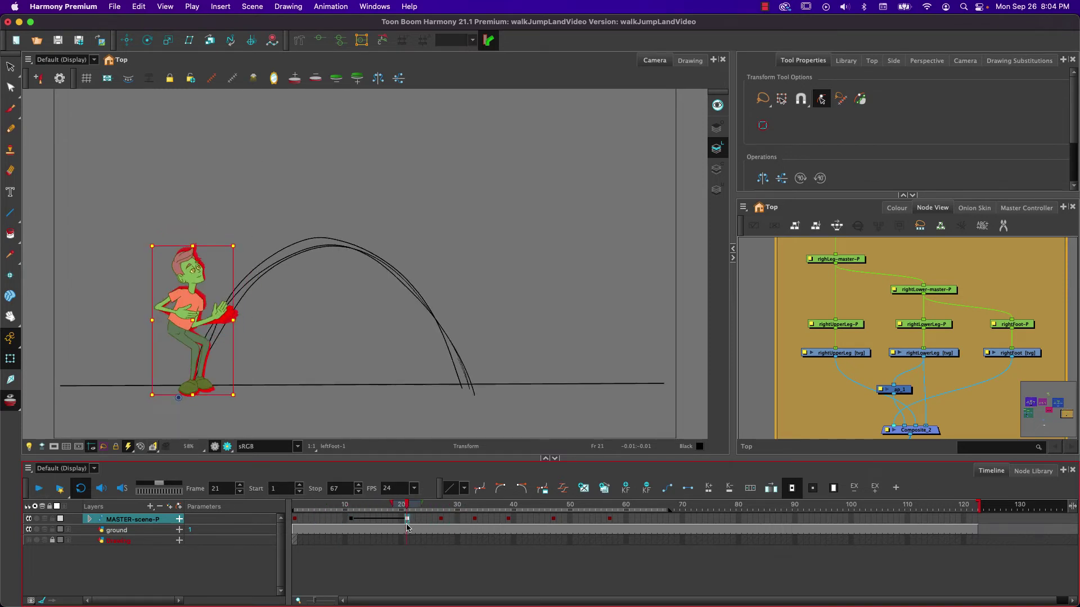
pyautogui.click(668, 488)
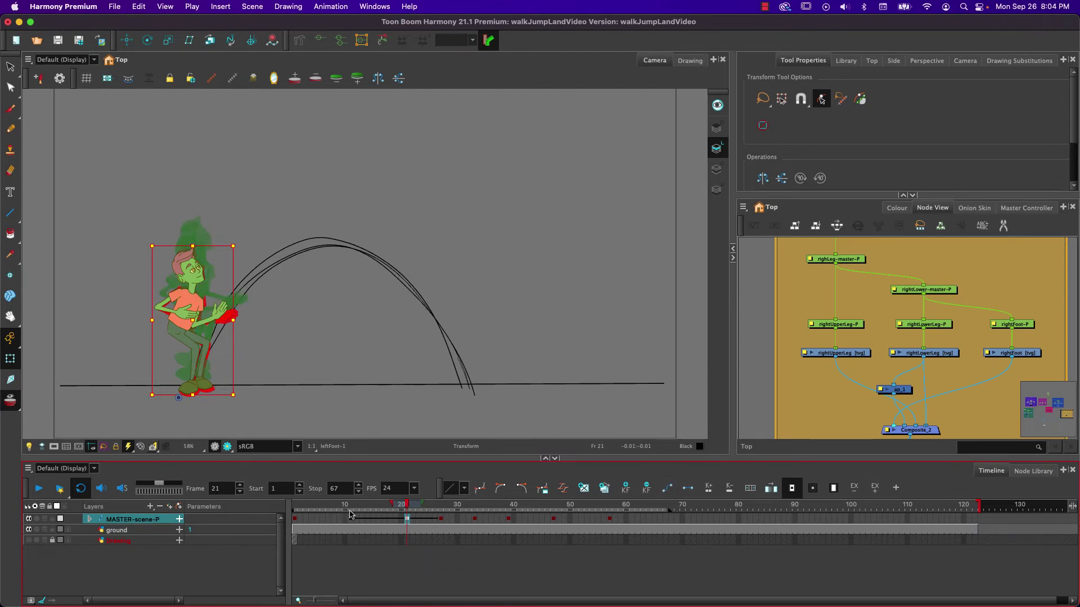
pyautogui.moveTo(406, 508)
pyautogui.mouseDown()
pyautogui.moveTo(438, 508)
pyautogui.moveTo(408, 510)
pyautogui.moveTo(426, 509)
pyautogui.mouseUp()
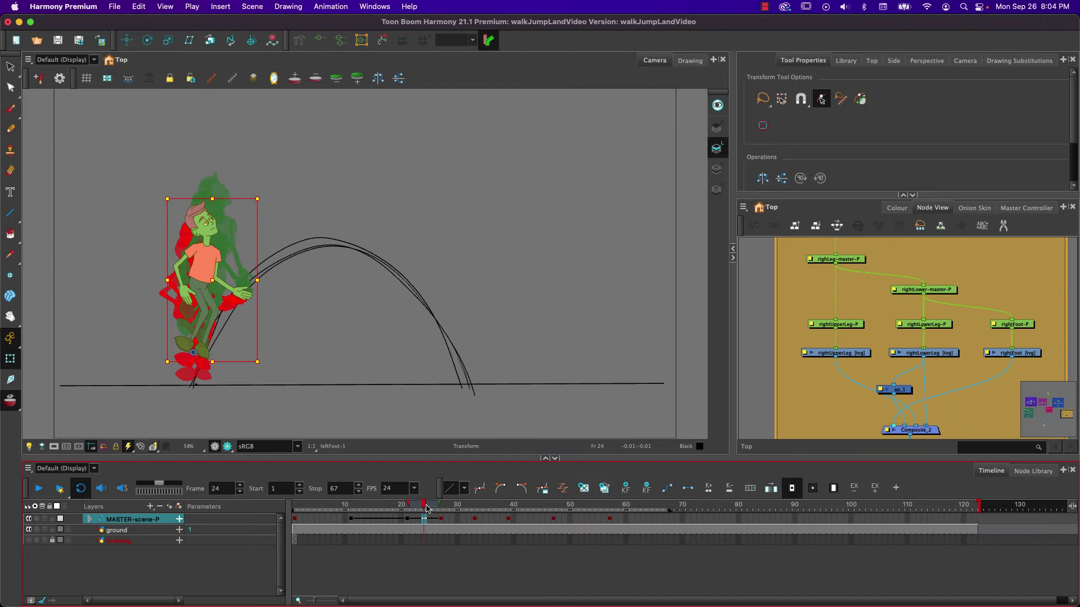
pyautogui.click(626, 492)
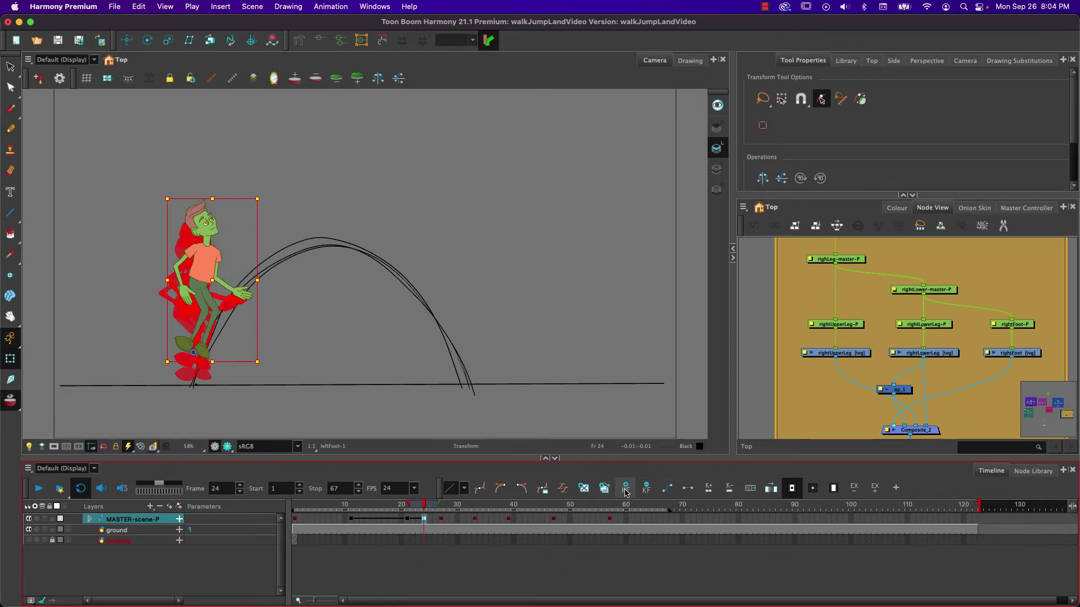
pyautogui.click(406, 520)
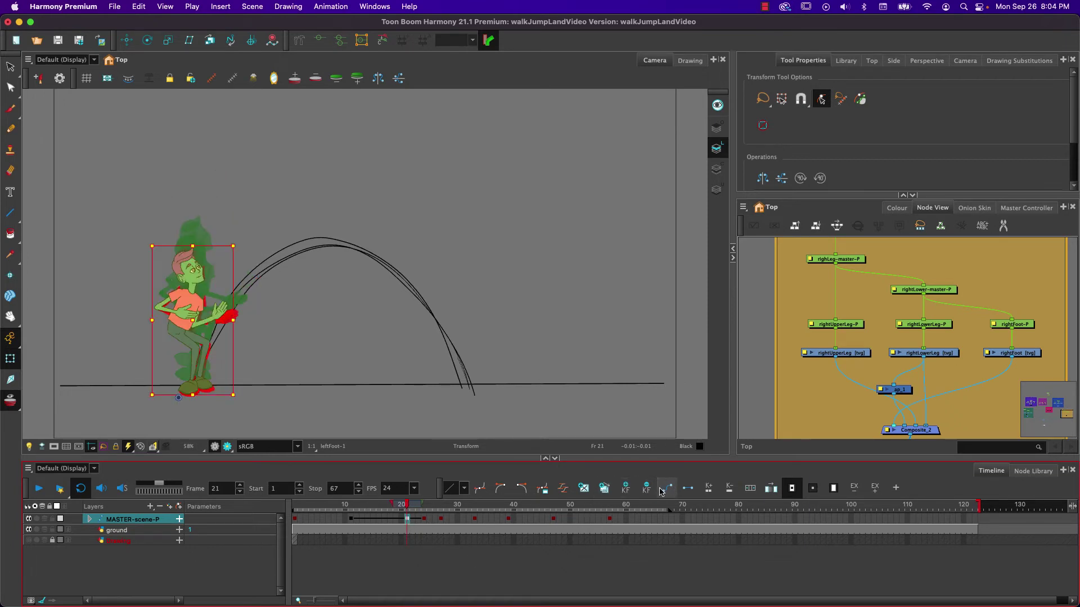
pyautogui.click(688, 491)
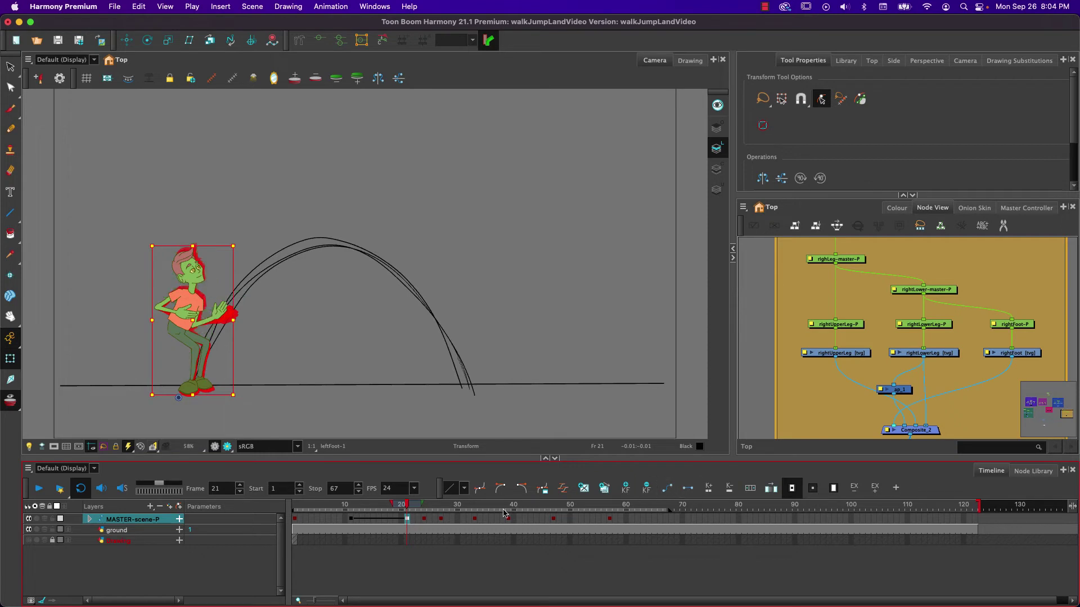
# At frame 24, select the left foot's drawing without its peg and swap it for drawing substitution 2.
pyautogui.click(424, 520)
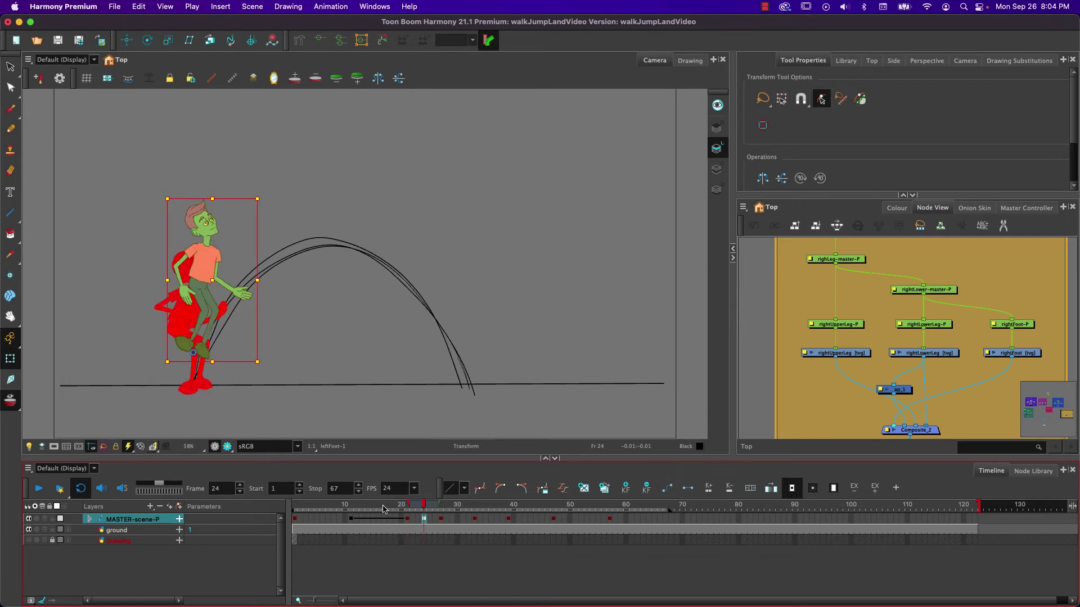
pyautogui.click(184, 344)
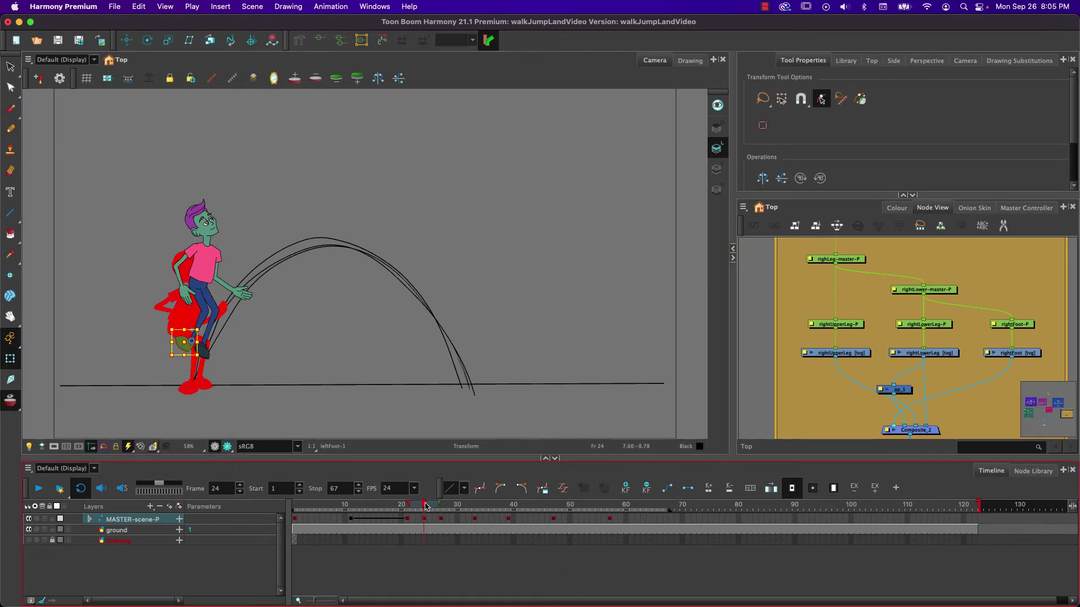
pyautogui.moveTo(426, 505)
pyautogui.mouseDown()
pyautogui.moveTo(440, 506)
pyautogui.moveTo(425, 506)
pyautogui.mouseUp()
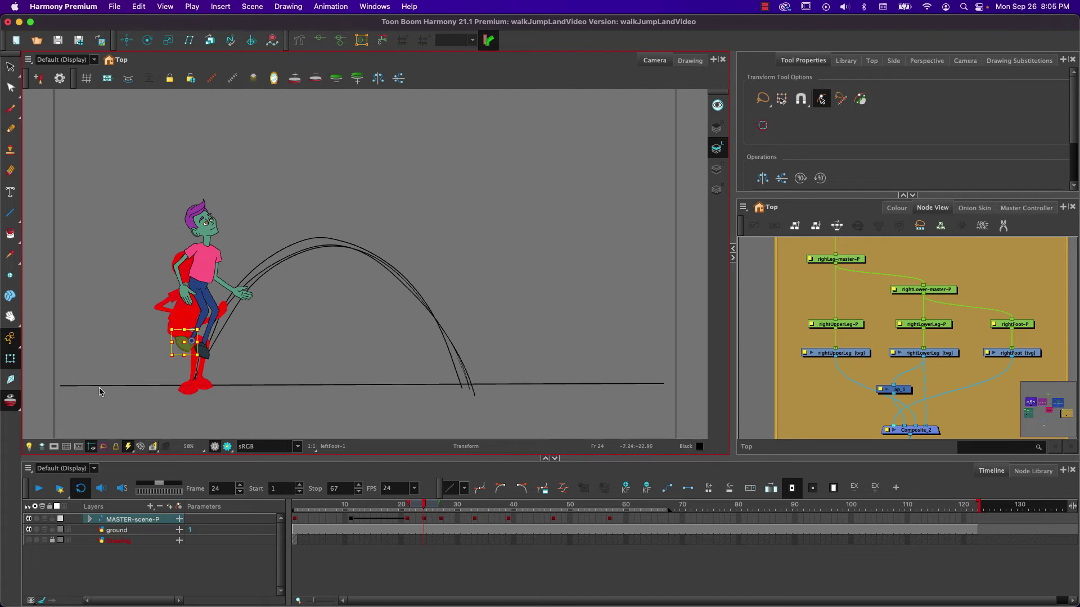
pyautogui.click(821, 100)
pyautogui.click(126, 350)
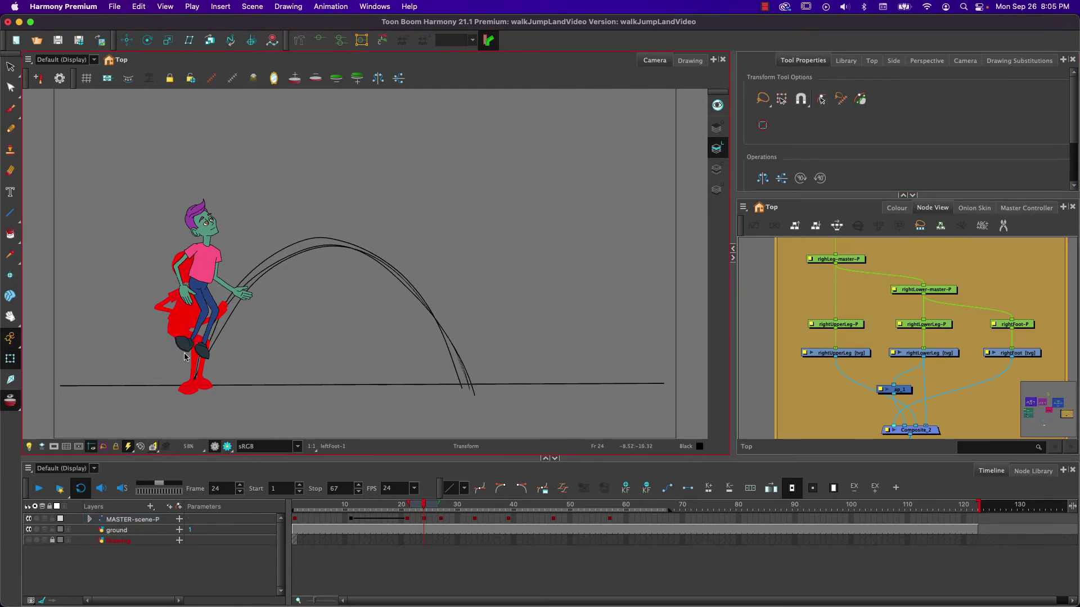
pyautogui.click(188, 346)
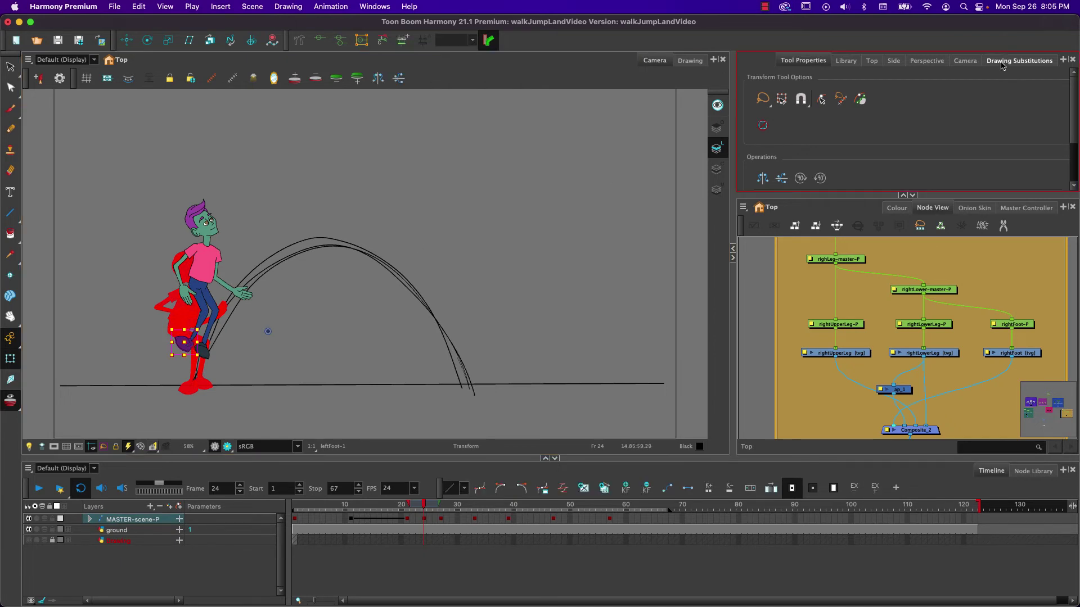
pyautogui.click(1019, 60)
pyautogui.click(875, 110)
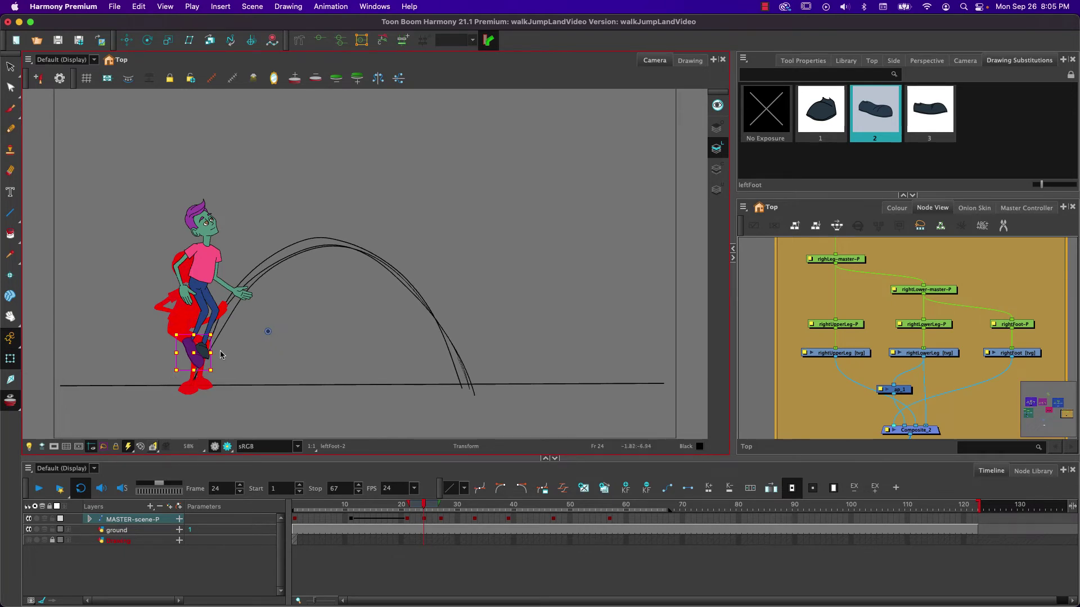
# Swap the right foot at frame 24 for drawing substitution 3.
pyautogui.click(203, 353)
pyautogui.click(896, 126)
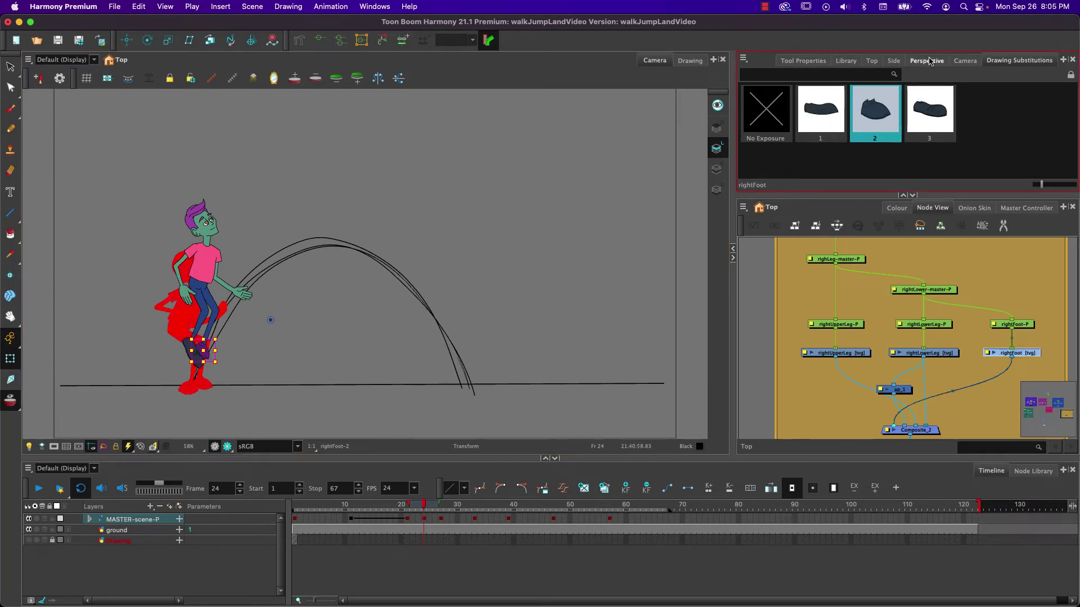
pyautogui.click(925, 116)
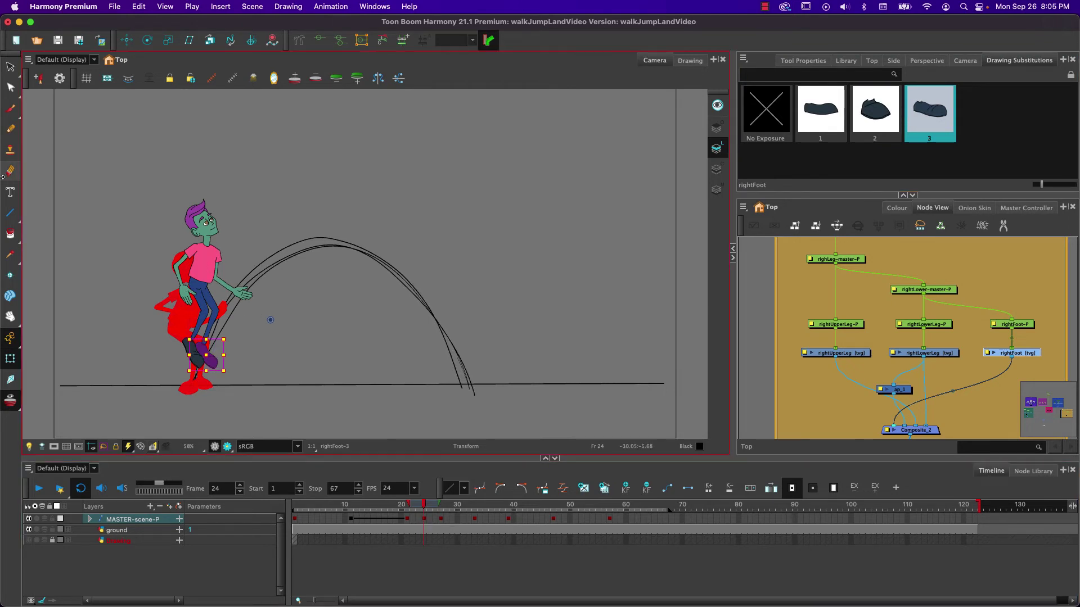
# With peg selection mode on, rotate the left and right feet at frame 24 so the toes point further down toward the ground.
pyautogui.click(779, 62)
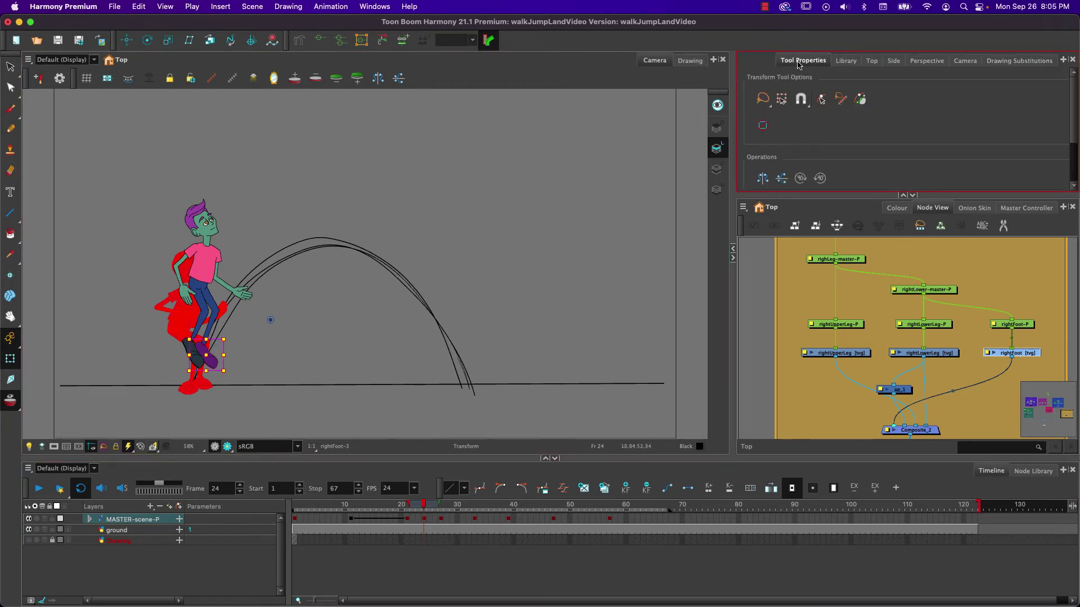
pyautogui.click(110, 346)
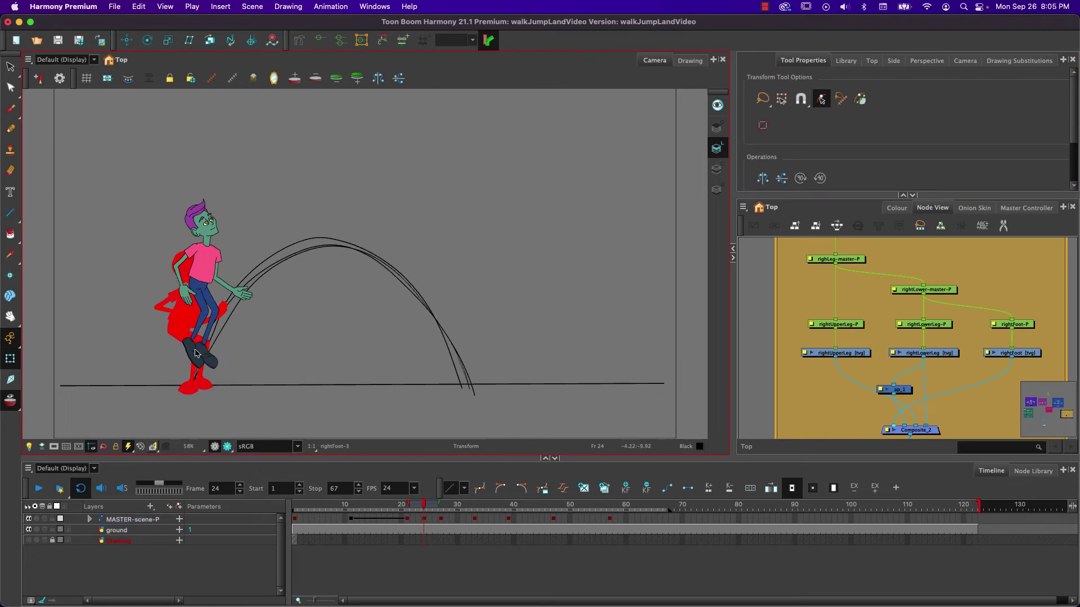
pyautogui.click(193, 352)
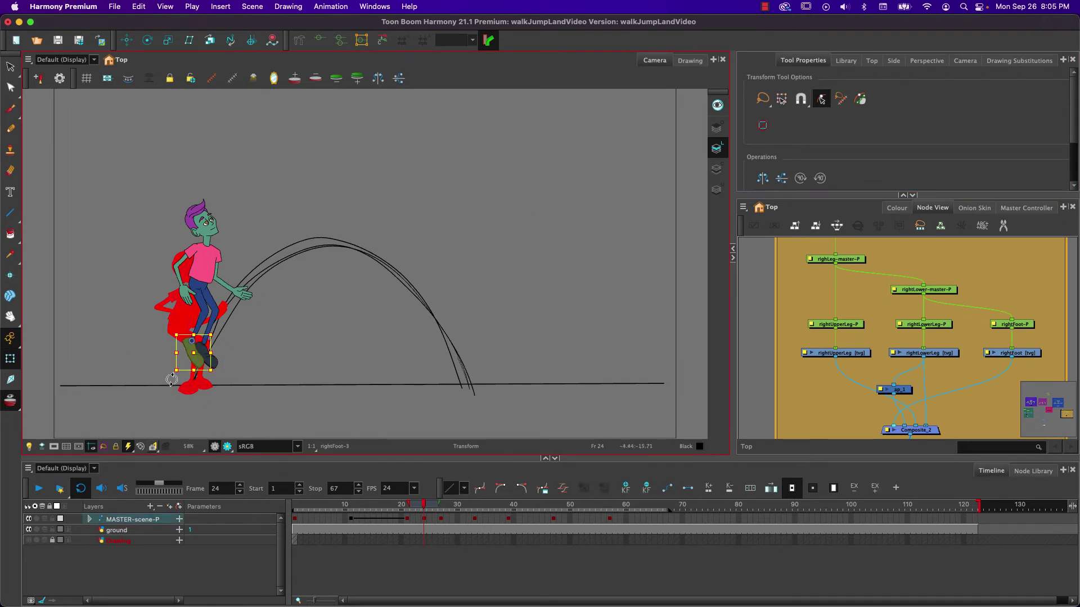
pyautogui.moveTo(169, 382); pyautogui.dragTo(146, 374)
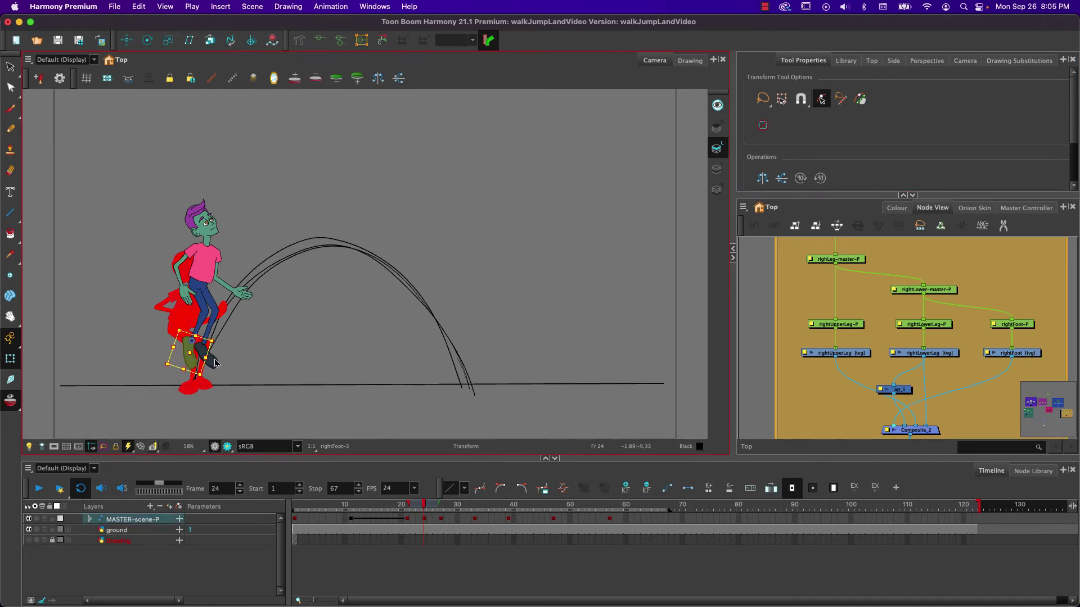
pyautogui.click(215, 366)
pyautogui.moveTo(232, 376); pyautogui.dragTo(224, 384)
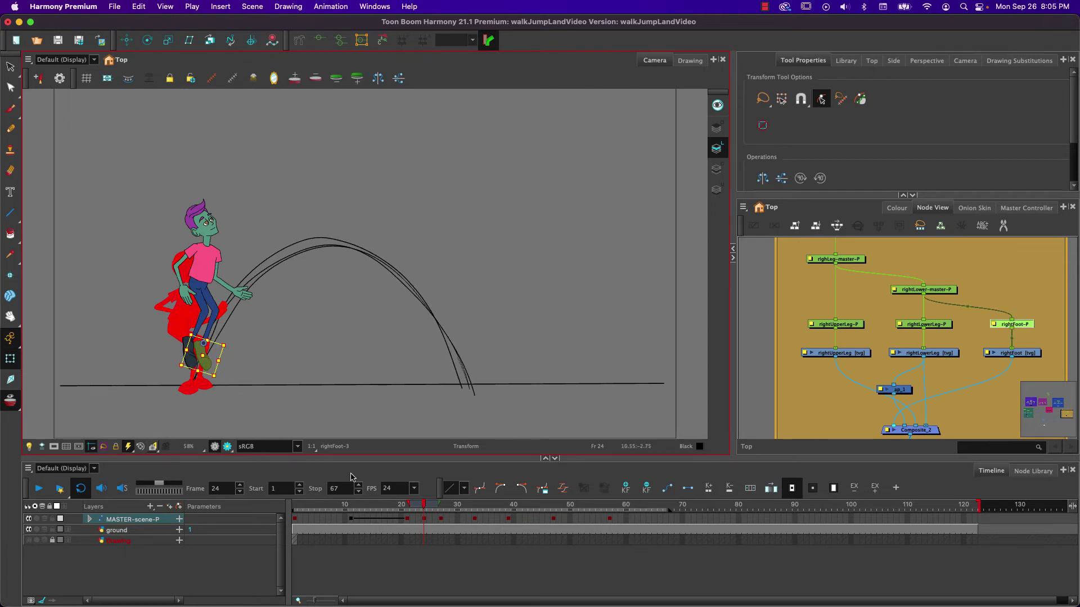
pyautogui.moveTo(424, 507)
pyautogui.mouseDown()
pyautogui.moveTo(442, 508)
pyautogui.moveTo(424, 507)
pyautogui.mouseUp()
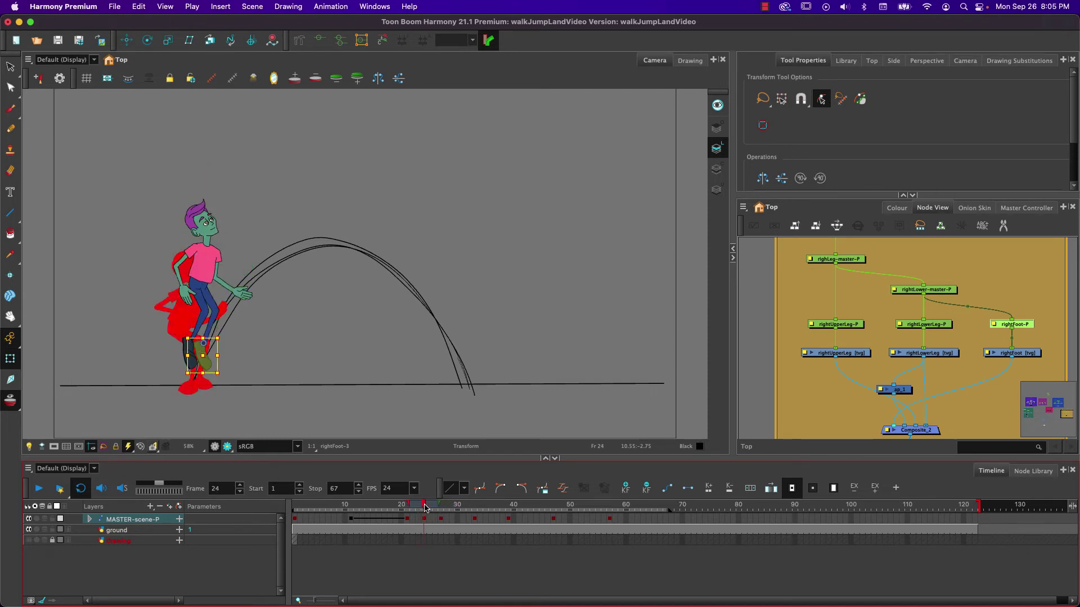
# Rotate the whole left leg backward from the hip at frame 24.
pyautogui.click(205, 307)
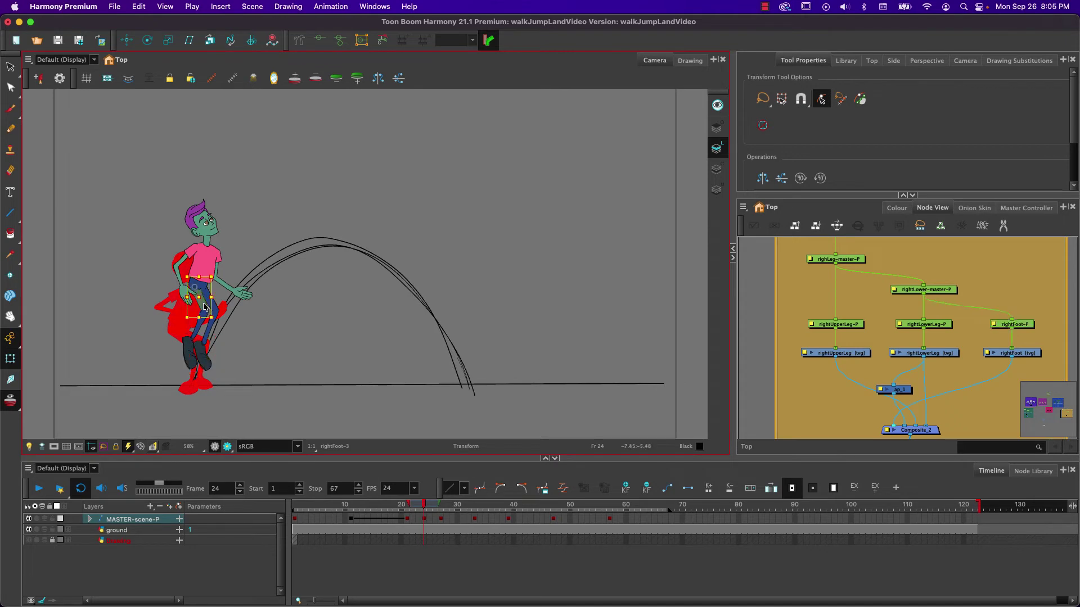
pyautogui.click(204, 304)
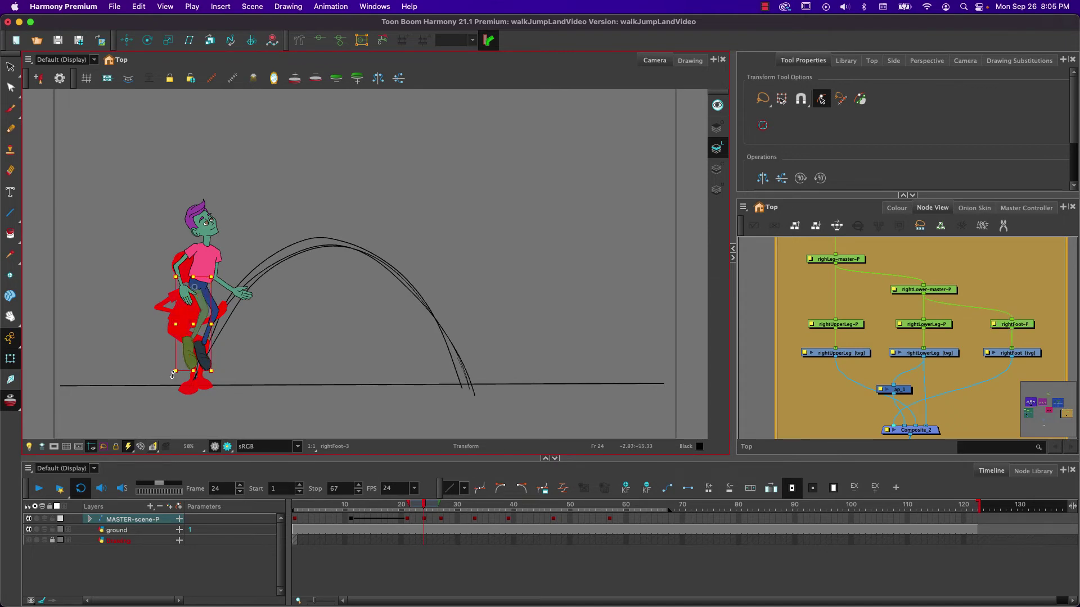
pyautogui.moveTo(169, 378); pyautogui.dragTo(143, 378)
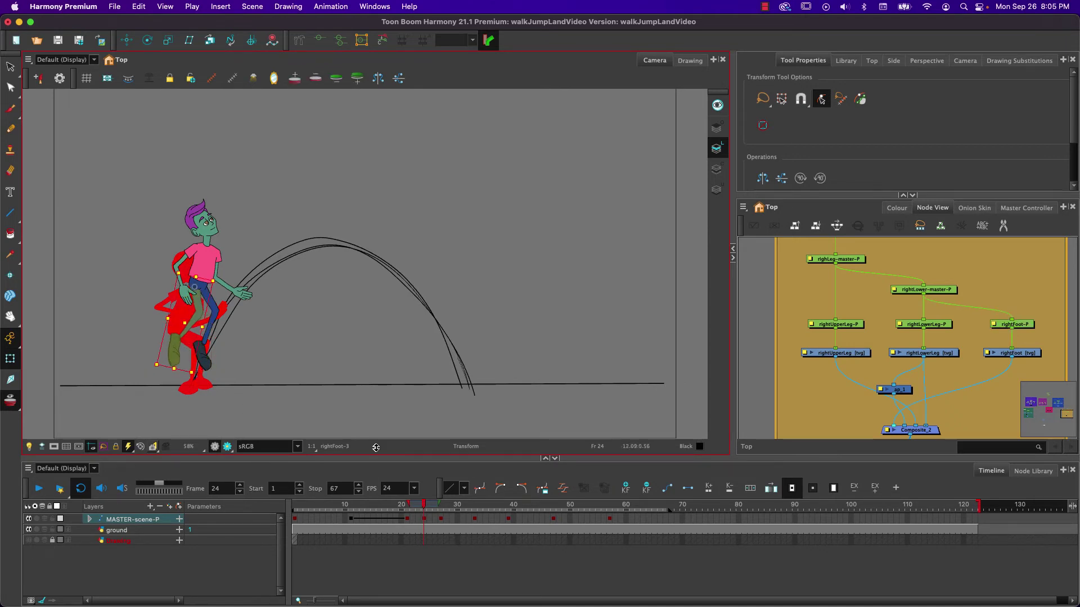
# Set the MASTER-scene-P keyframe at frame 27 to a motion keyframe and scrub through the interpolation to frame 33.
pyautogui.moveTo(430, 506)
pyautogui.mouseDown()
pyautogui.moveTo(407, 506)
pyautogui.moveTo(441, 506)
pyautogui.moveTo(400, 506)
pyautogui.moveTo(443, 505)
pyautogui.moveTo(397, 506)
pyautogui.moveTo(470, 505)
pyautogui.moveTo(440, 505)
pyautogui.mouseUp()
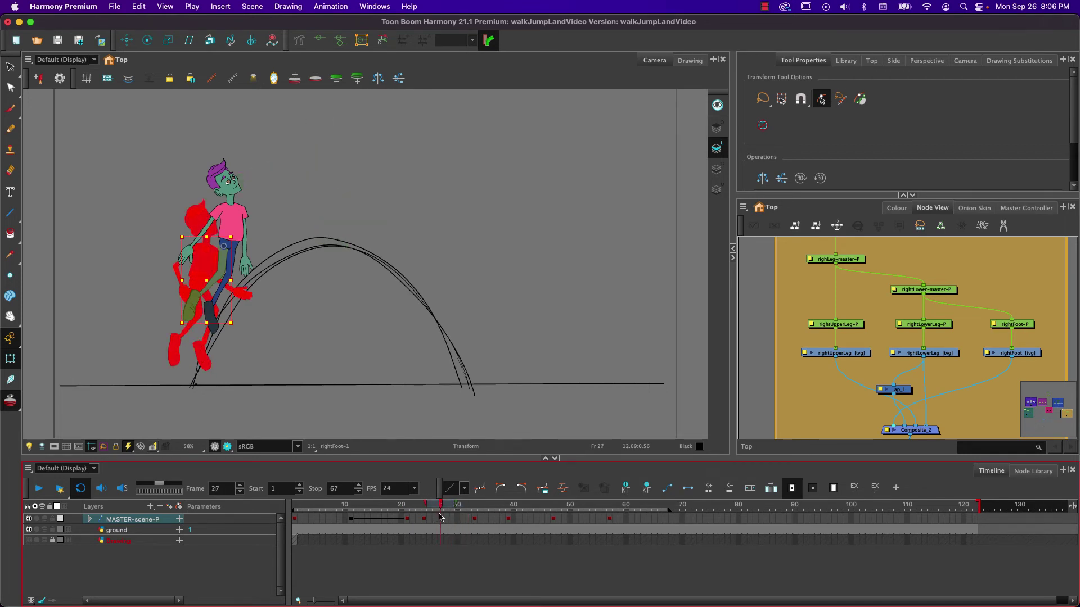
pyautogui.click(441, 518)
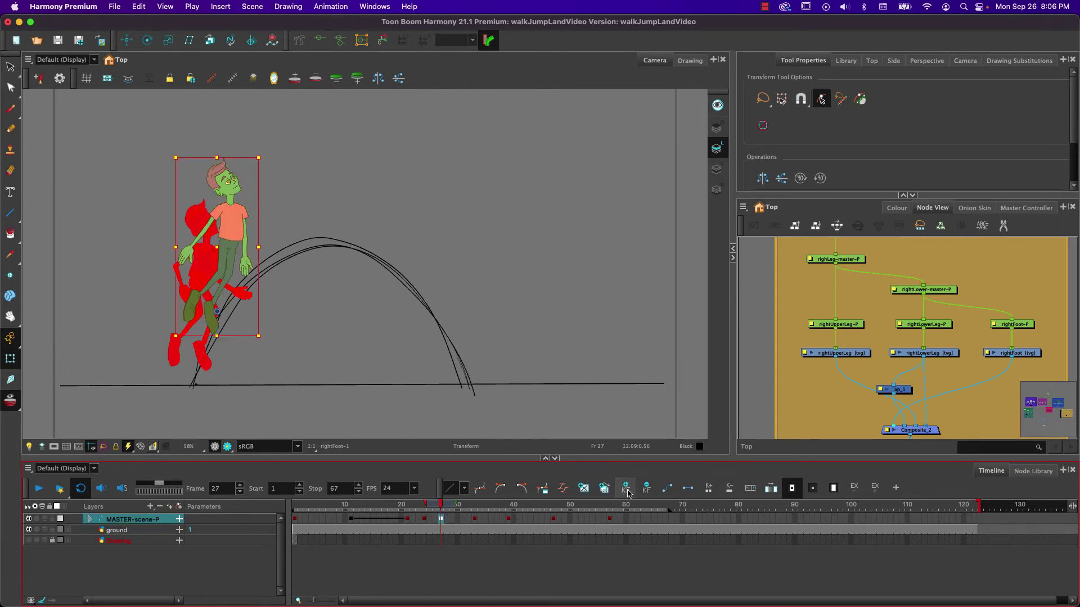
pyautogui.click(664, 494)
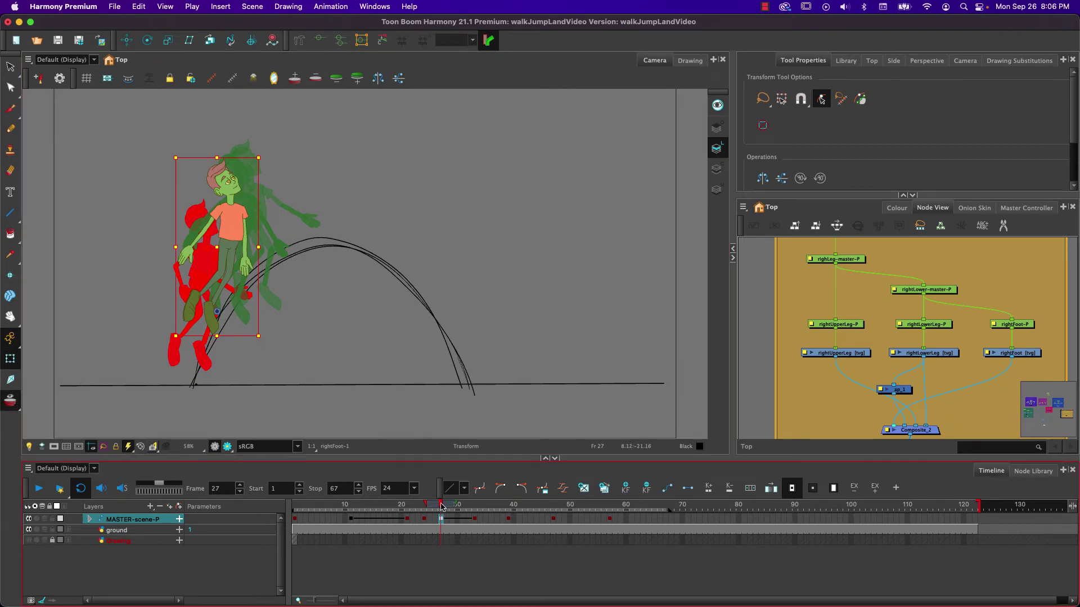
pyautogui.moveTo(442, 506); pyautogui.dragTo(476, 511)
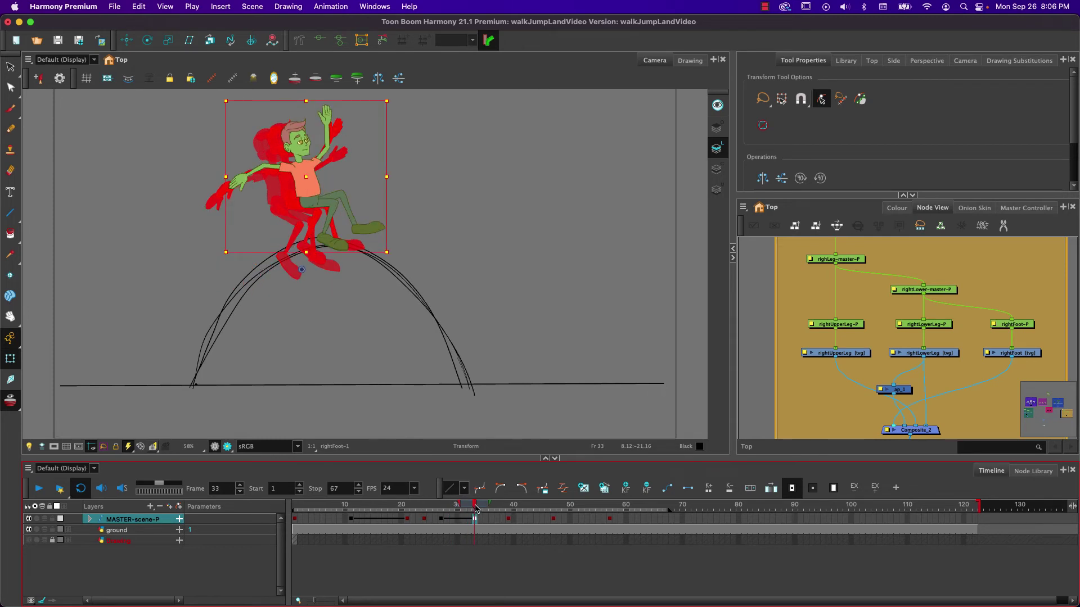
# Turn off onion skinning, make the MASTER-scene-P keyframe at frame 33 a motion keyframe leading to frame 39, and play the result.
pyautogui.click(10, 400)
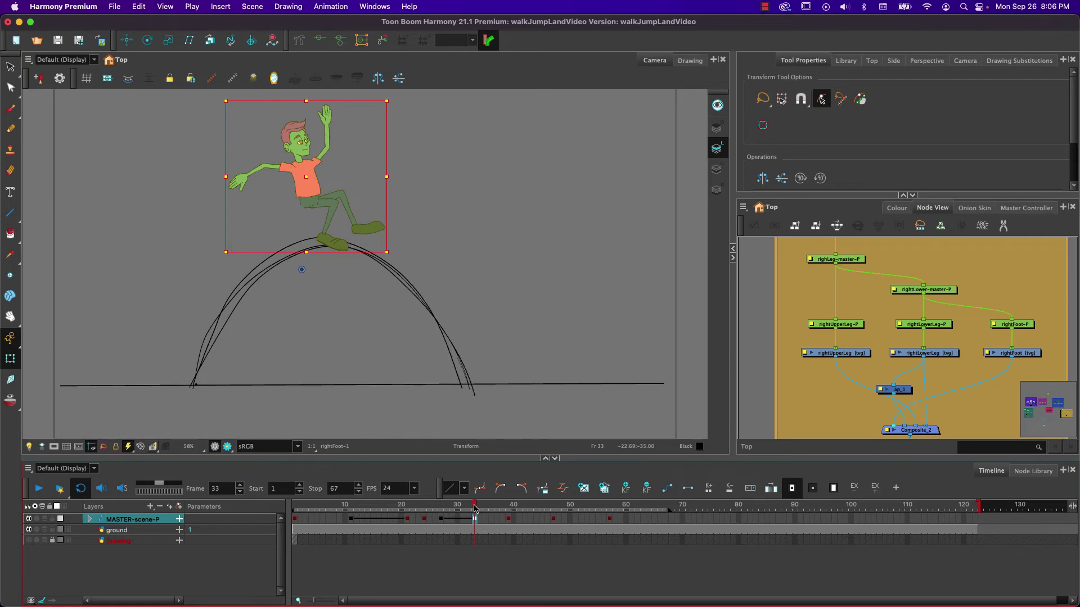
pyautogui.moveTo(475, 508); pyautogui.dragTo(509, 506)
pyautogui.click(669, 489)
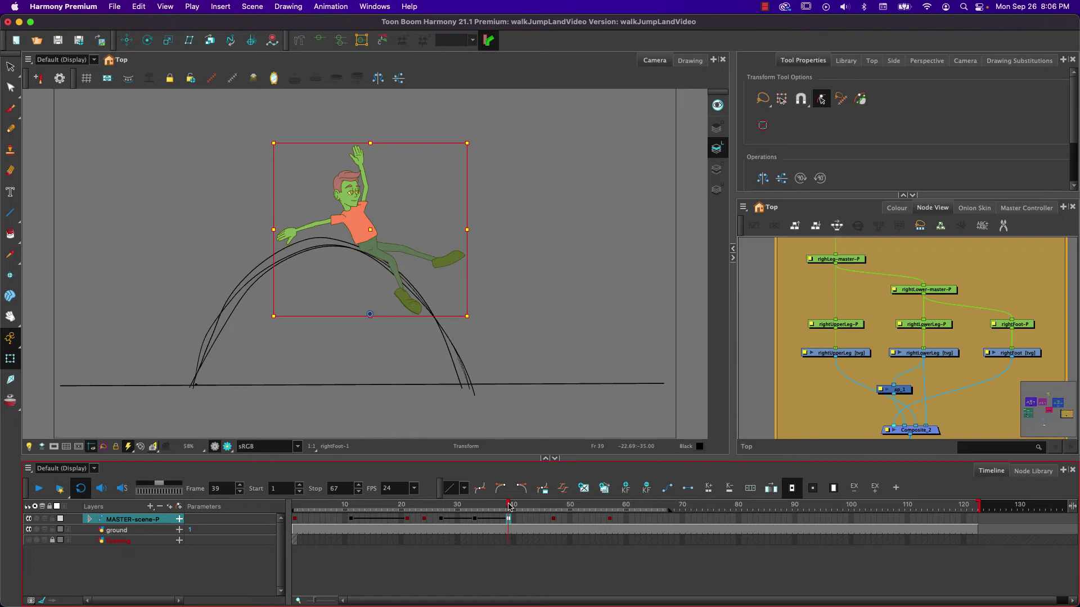
pyautogui.moveTo(508, 505); pyautogui.dragTo(478, 507)
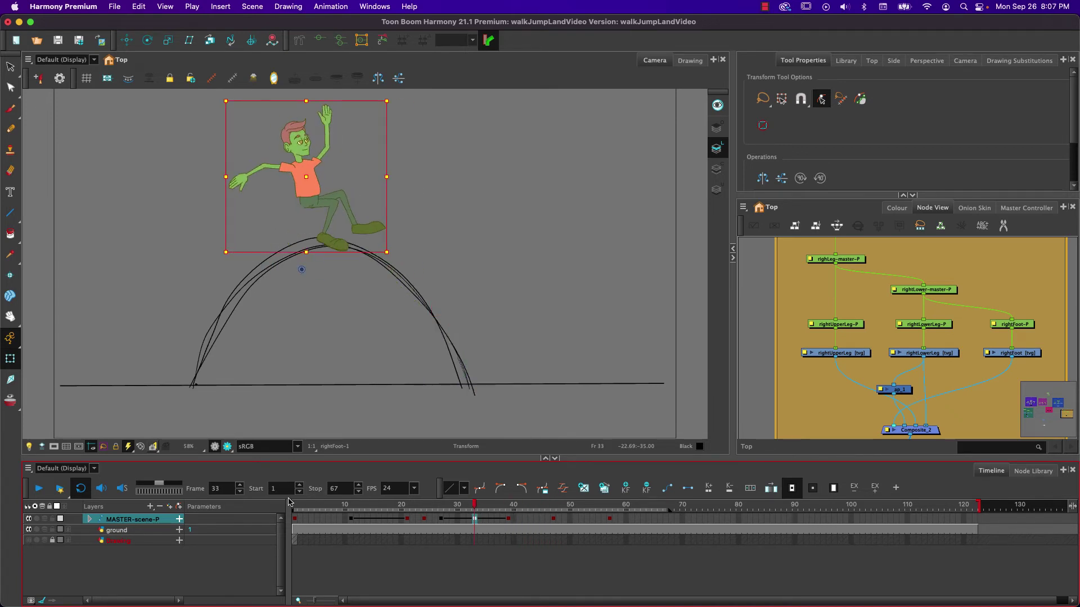
pyautogui.click(37, 489)
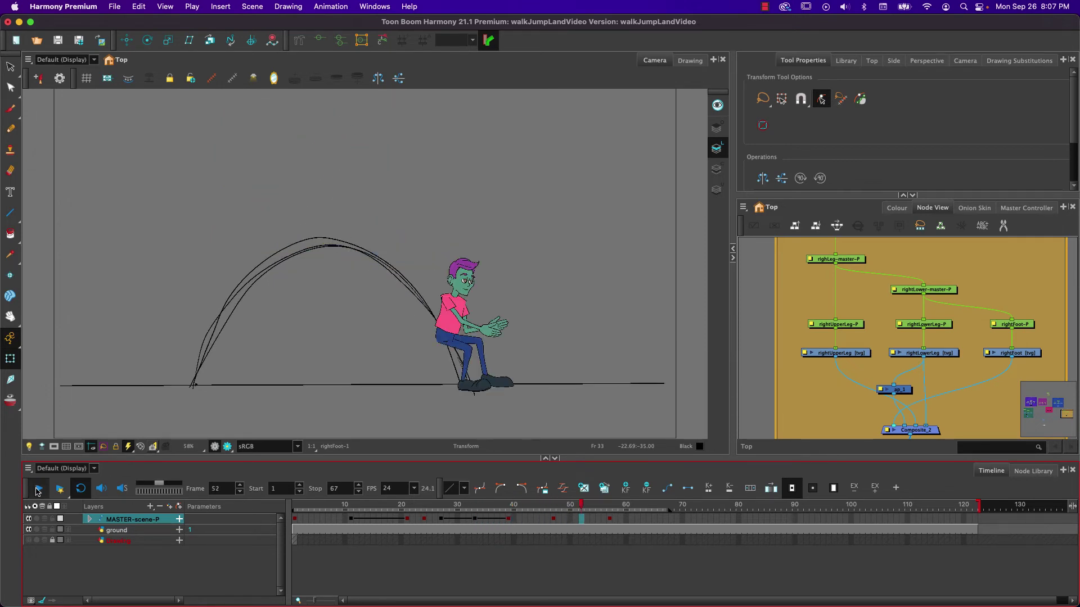
pyautogui.click(38, 490)
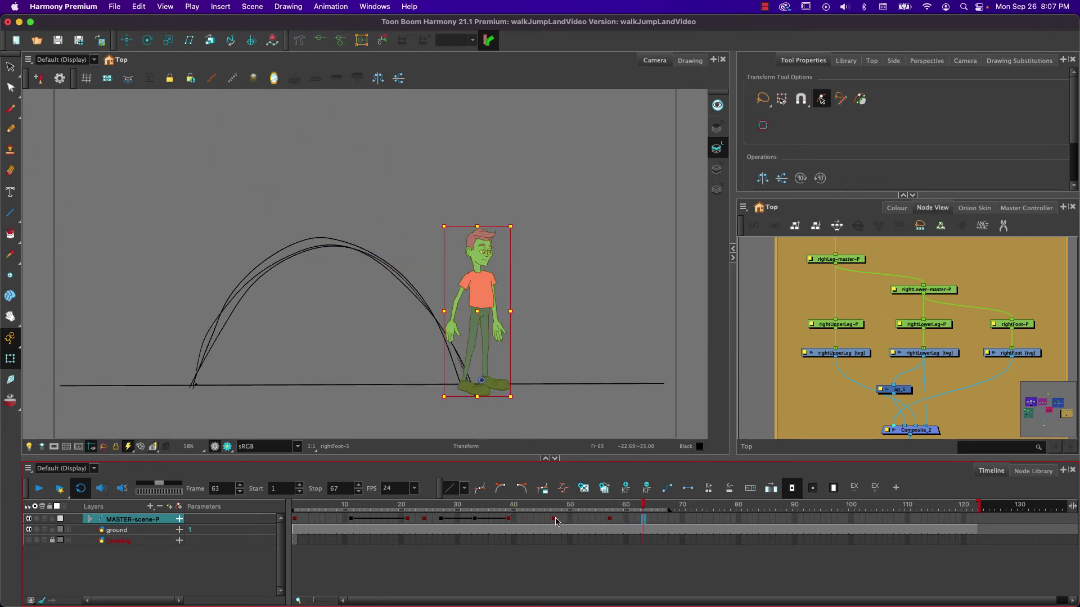
# Move the landing keyframe from frame 47 to frame 44 on MASTER-scene-P and play the animation back from frame 1.
pyautogui.click(555, 521)
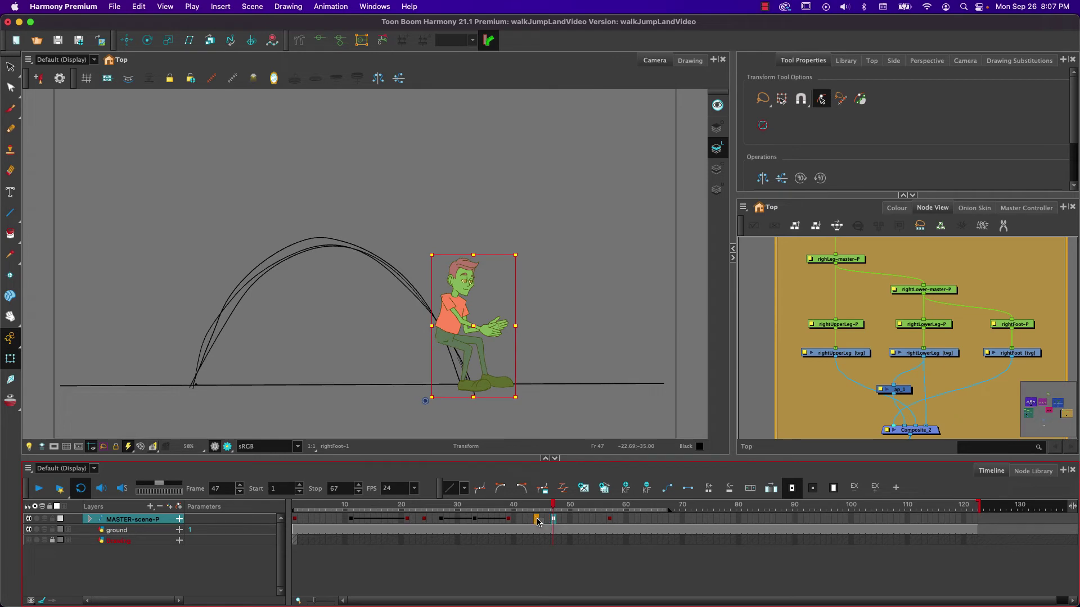
pyautogui.click(536, 519)
pyautogui.click(492, 508)
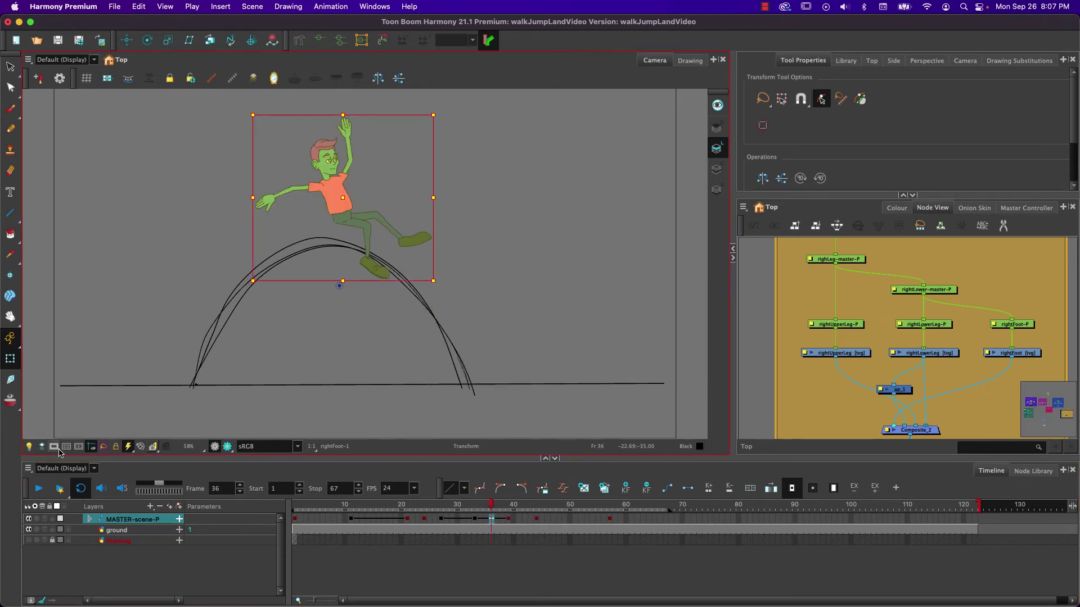
pyautogui.click(38, 489)
pyautogui.click(38, 489)
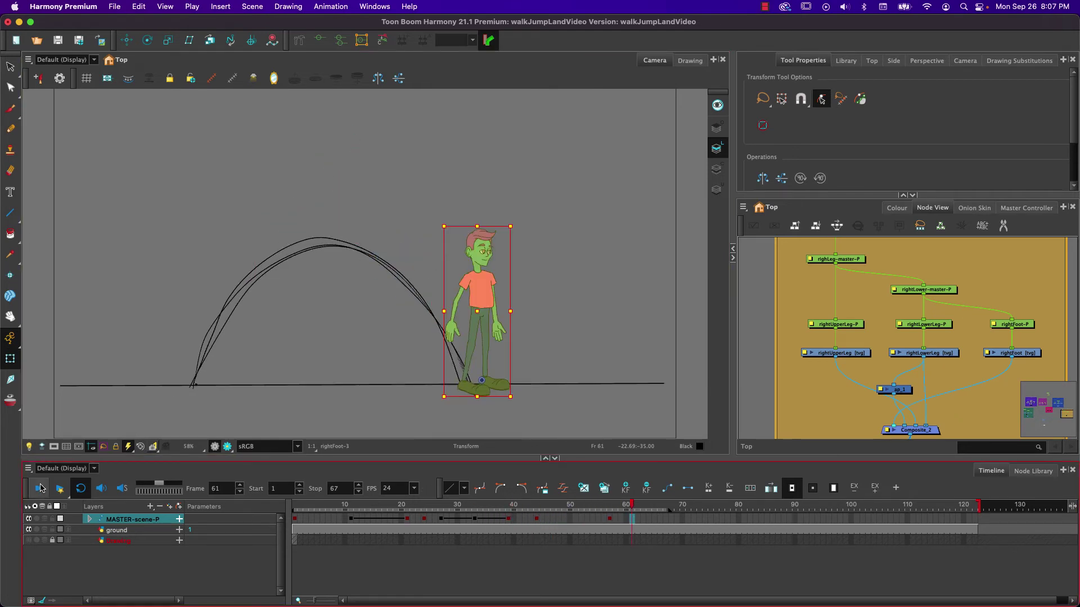
pyautogui.moveTo(503, 512); pyautogui.dragTo(247, 483)
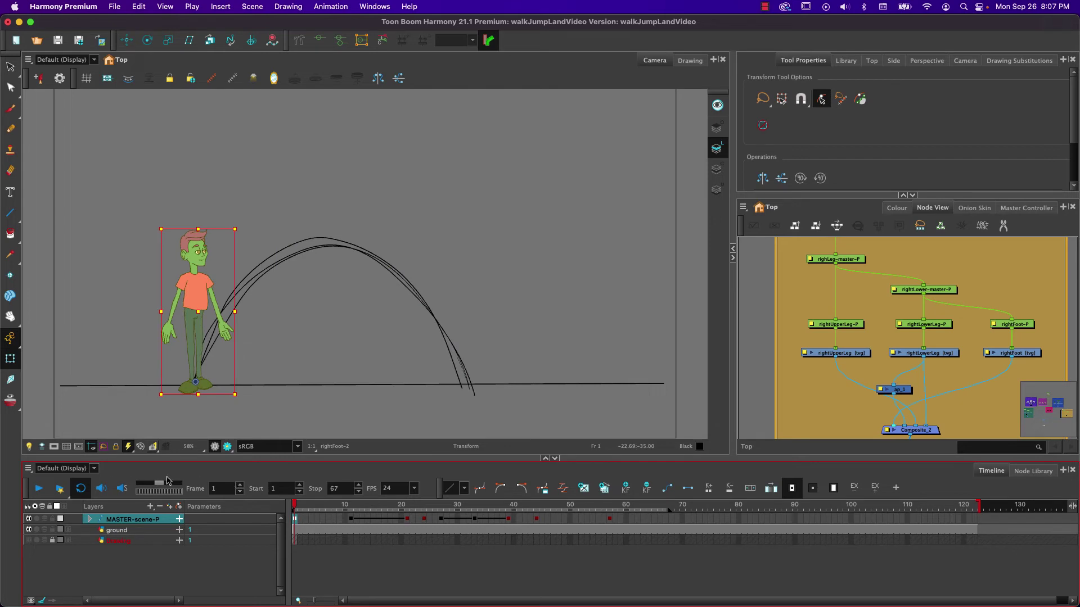
pyautogui.click(39, 488)
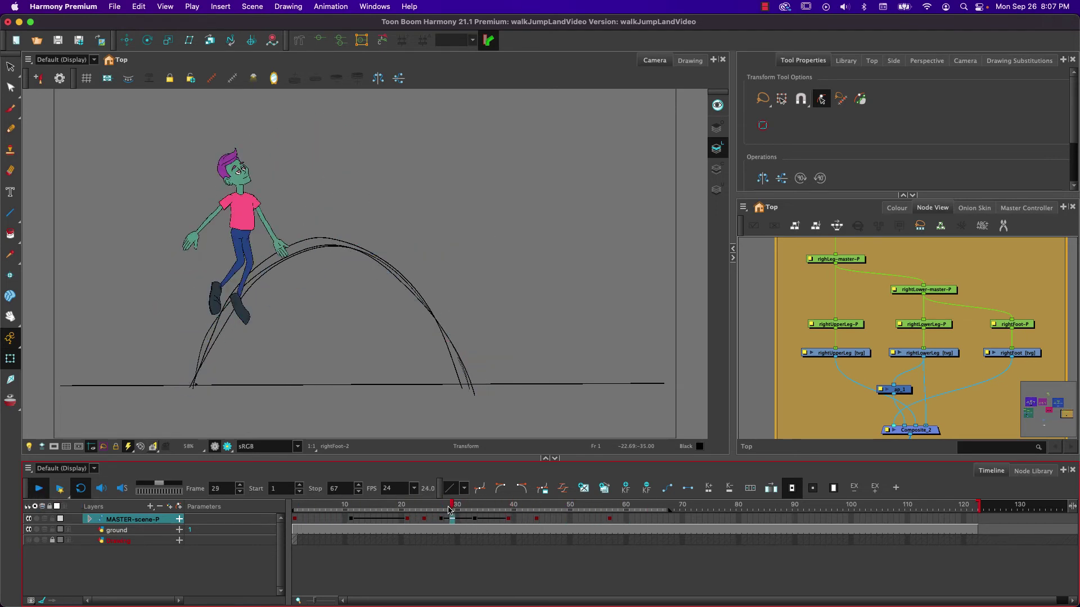
pyautogui.click(39, 489)
# Try a motion keyframe at frame 39 on MASTER-scene-P and scrub the interpolated poses toward frame 44.
pyautogui.click(509, 508)
pyautogui.moveTo(508, 510)
pyautogui.mouseDown()
pyautogui.moveTo(538, 510)
pyautogui.moveTo(527, 512)
pyautogui.mouseUp()
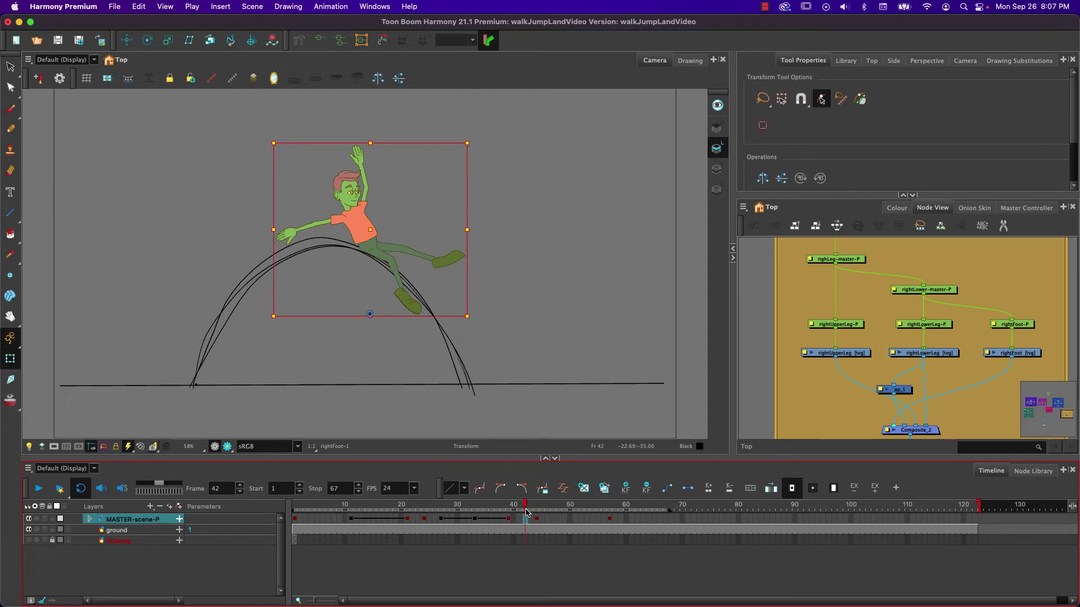
pyautogui.click(508, 519)
pyautogui.click(519, 511)
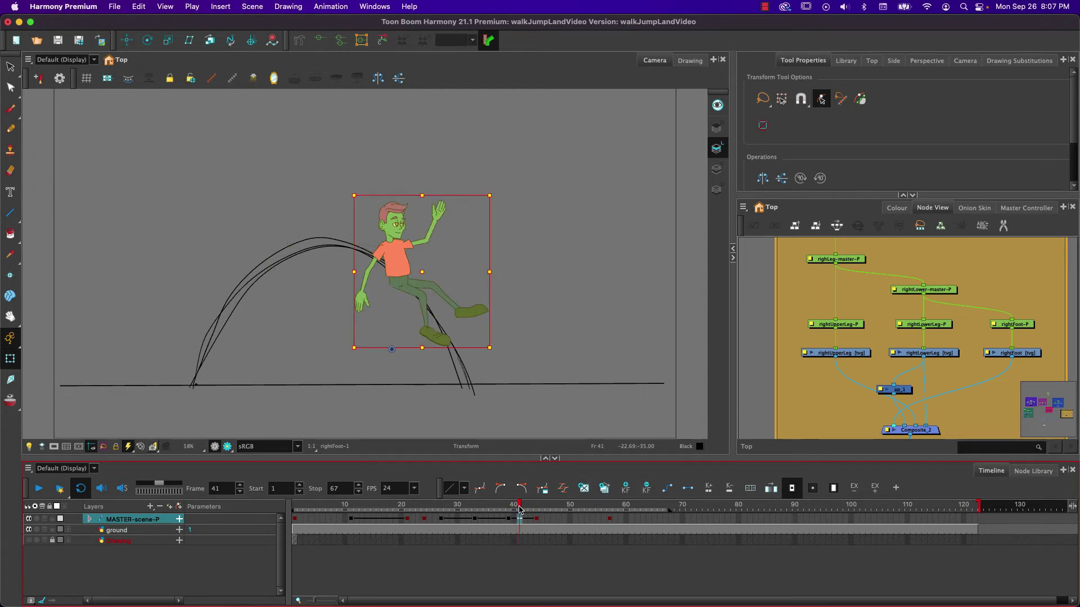
pyautogui.moveTo(519, 510)
pyautogui.mouseDown()
pyautogui.moveTo(541, 509)
pyautogui.moveTo(528, 509)
pyautogui.mouseUp()
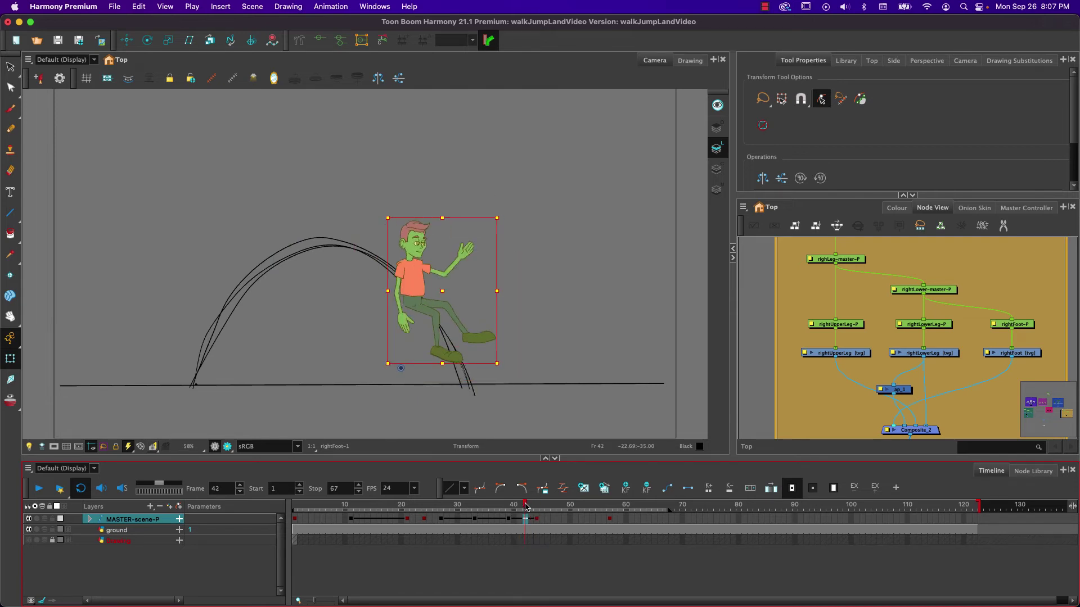
pyautogui.moveTo(525, 506)
pyautogui.mouseDown()
pyautogui.moveTo(537, 507)
pyautogui.moveTo(511, 506)
pyautogui.mouseUp()
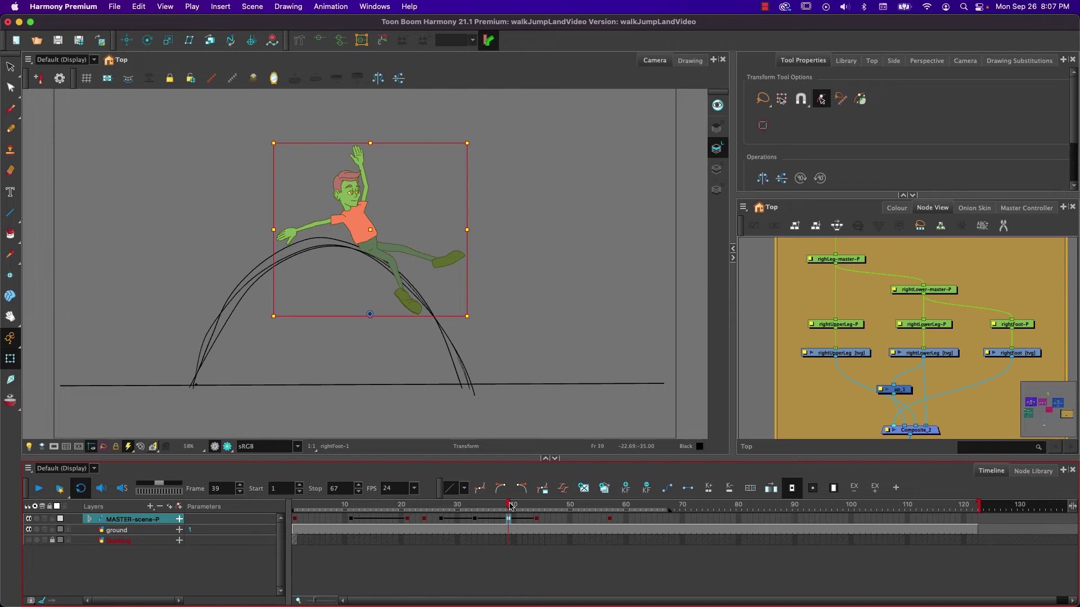
# Copy the frame 39 pose to frame 42 and move the whole character forward and down along the arc.
pyautogui.moveTo(511, 506)
pyautogui.mouseDown()
pyautogui.moveTo(540, 506)
pyautogui.moveTo(511, 506)
pyautogui.mouseUp()
pyautogui.press('super+c')
pyautogui.click(526, 520)
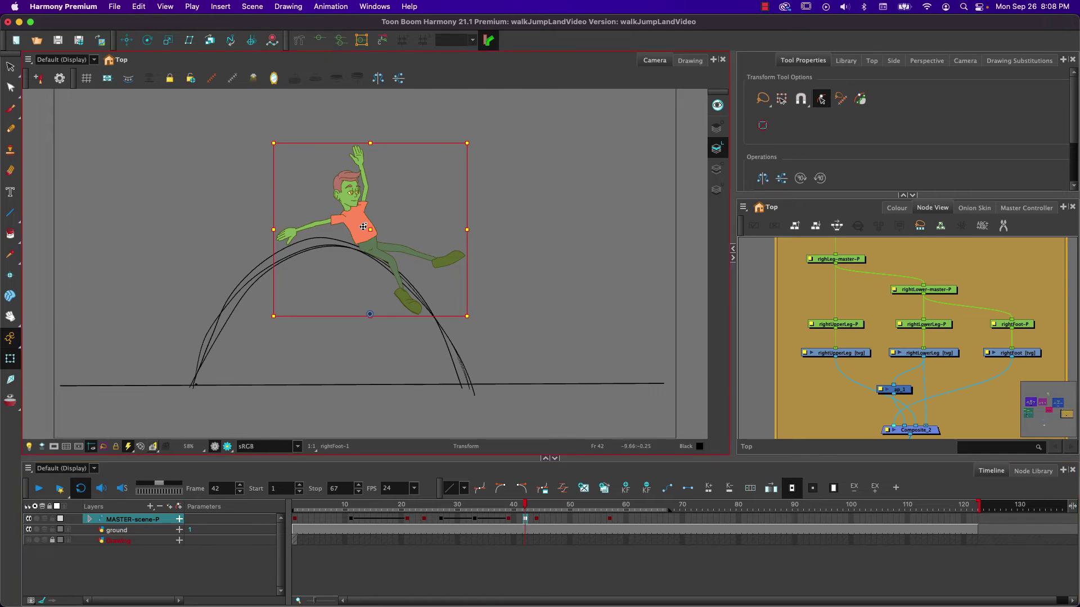
pyautogui.moveTo(360, 225); pyautogui.dragTo(416, 285)
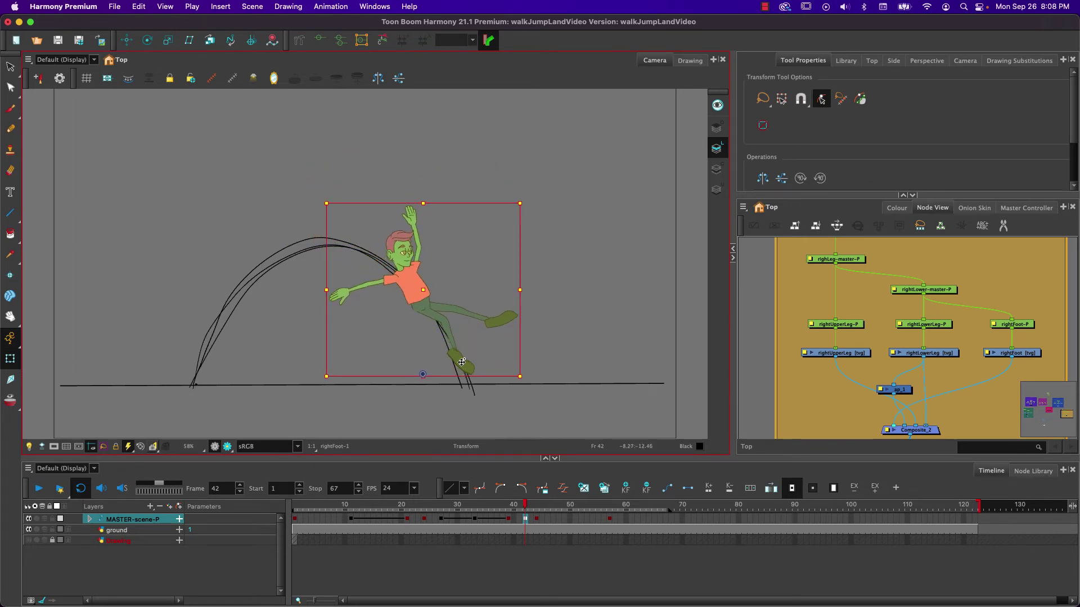
# Rotate the whole right leg from the hip down toward the ground at frame 42.
pyautogui.click(468, 313)
pyautogui.press('b')
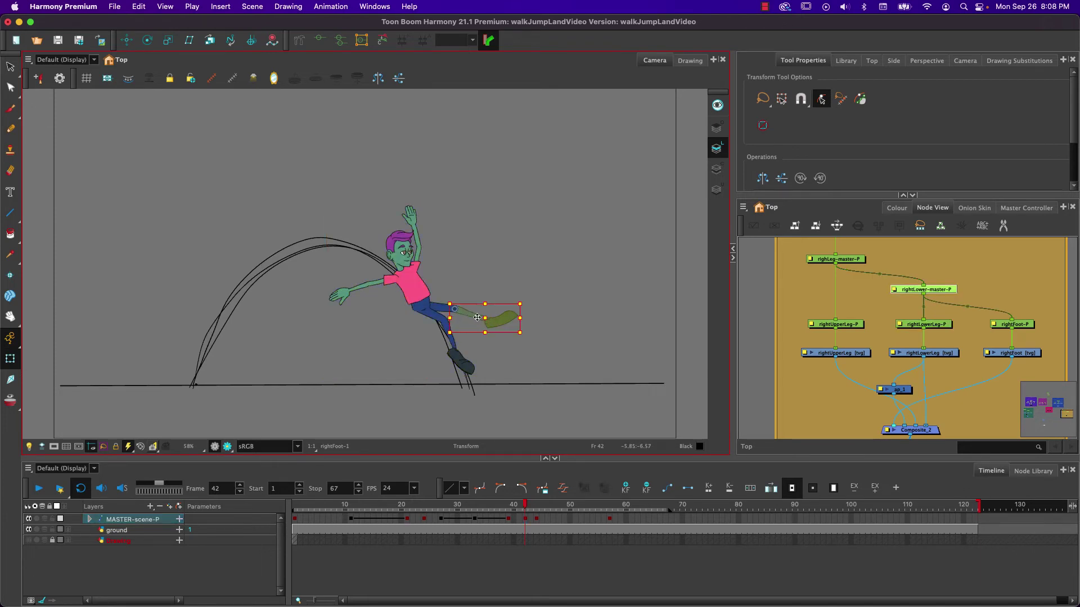
pyautogui.press('b')
pyautogui.moveTo(529, 341); pyautogui.dragTo(497, 378)
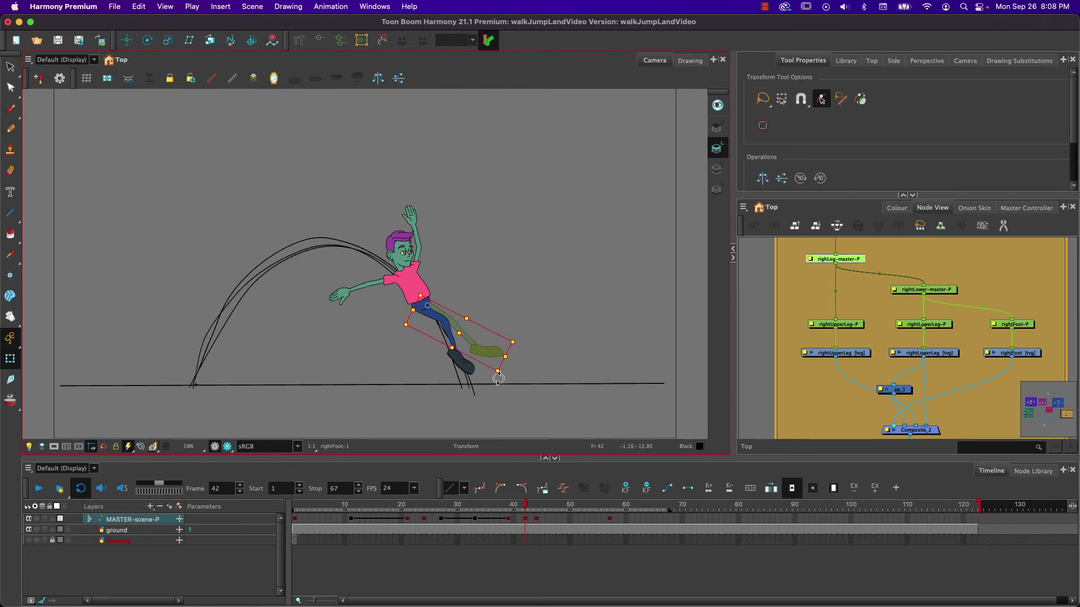
# Tilt the character's whole upper body slightly forward from the waist at frame 42.
pyautogui.click(412, 280)
pyautogui.press('b')
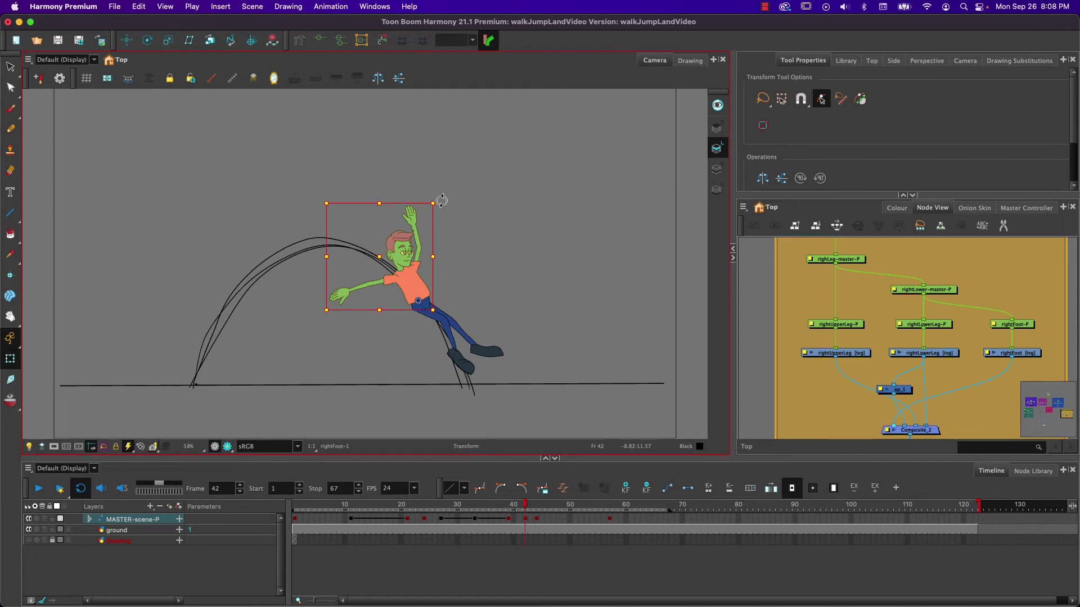
pyautogui.moveTo(440, 201); pyautogui.dragTo(455, 201)
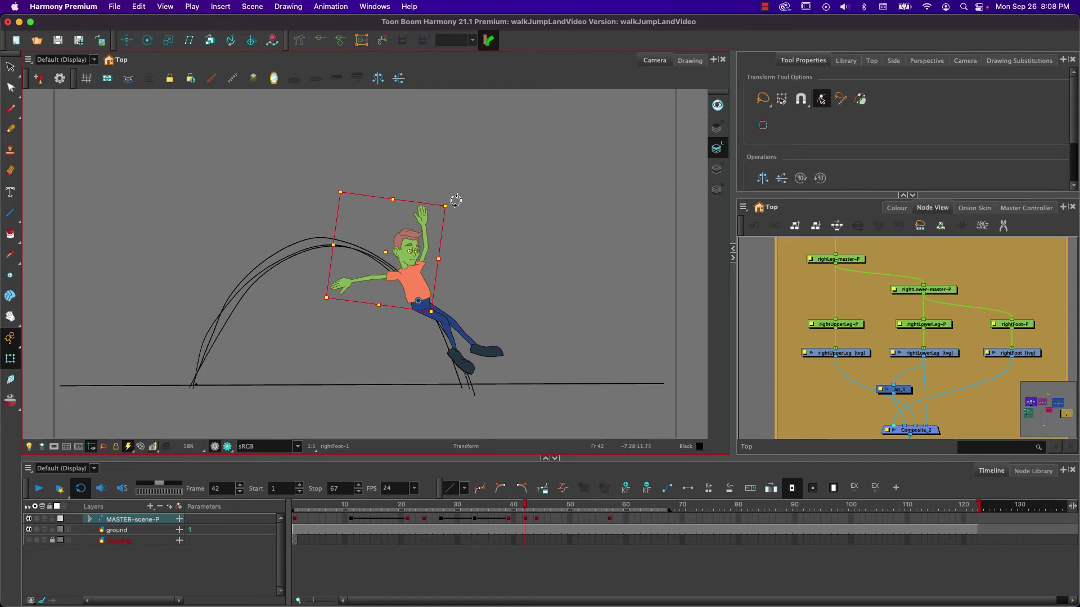
# Rotate the raised arm forward from the shoulder and the trailing forearm downward from the elbow at frame 42.
pyautogui.click(428, 238)
pyautogui.press('b')
pyautogui.press('b')
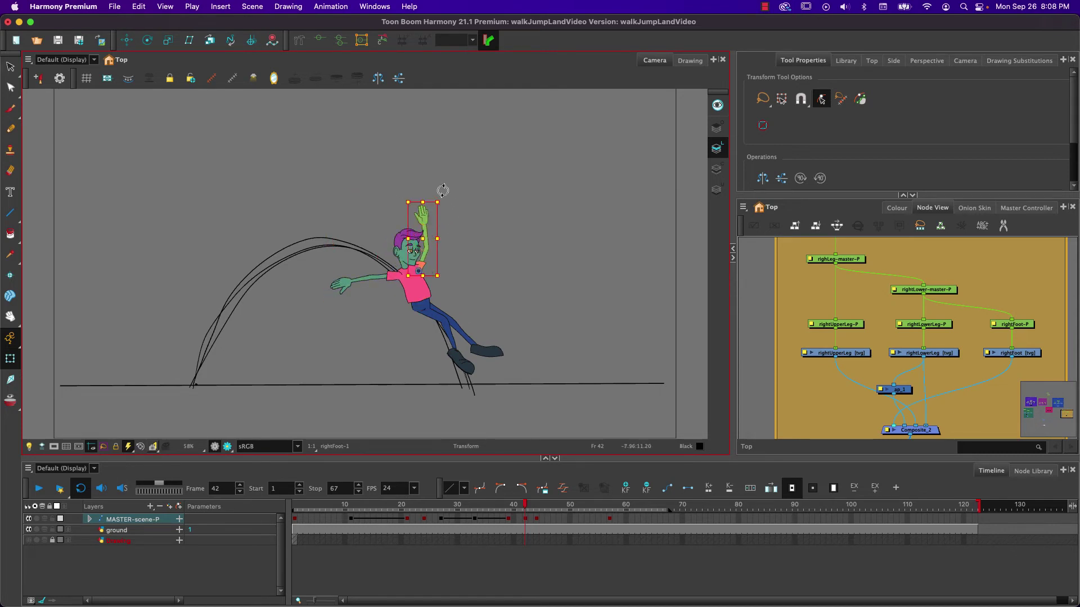
pyautogui.moveTo(447, 196); pyautogui.dragTo(485, 226)
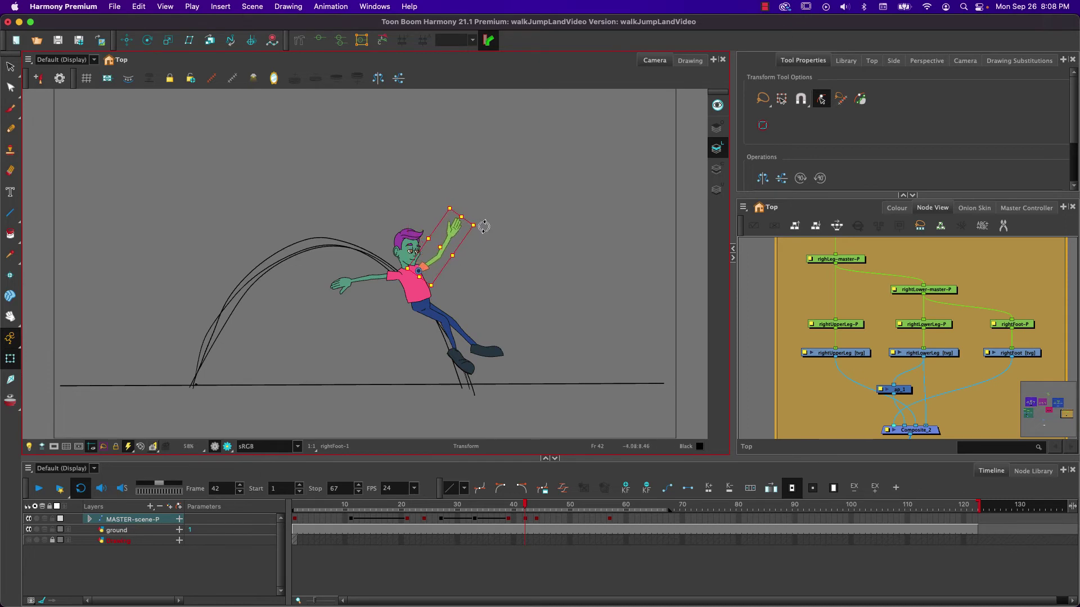
pyautogui.click(345, 285)
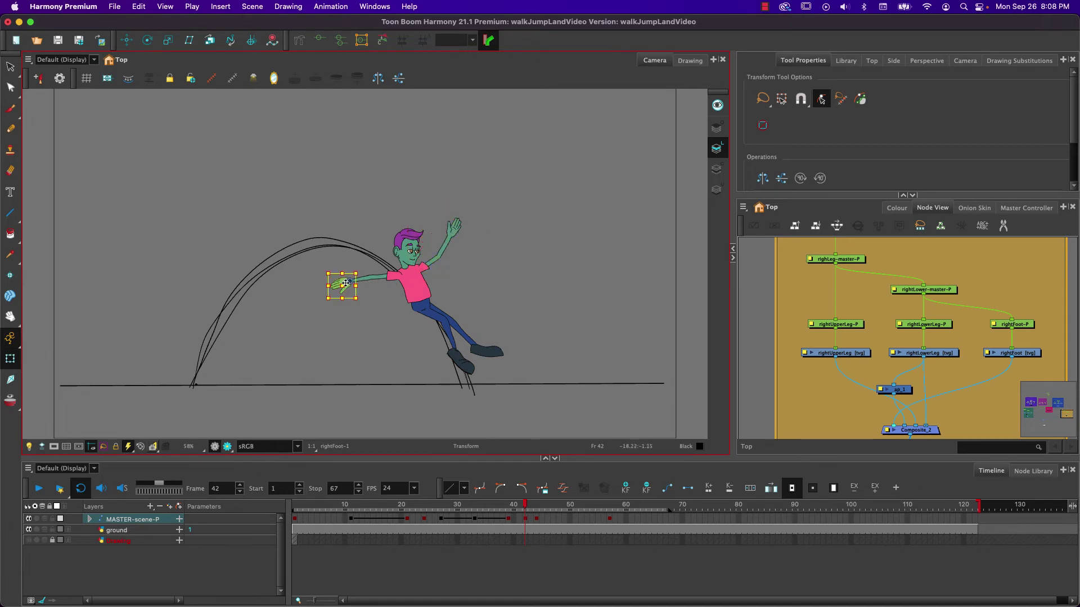
pyautogui.press('b')
pyautogui.moveTo(325, 308); pyautogui.dragTo(355, 343)
# Scrub through the frames around the new frame 42 breakdown and play the jump back to check the landing timing.
pyautogui.click(525, 506)
pyautogui.click(518, 507)
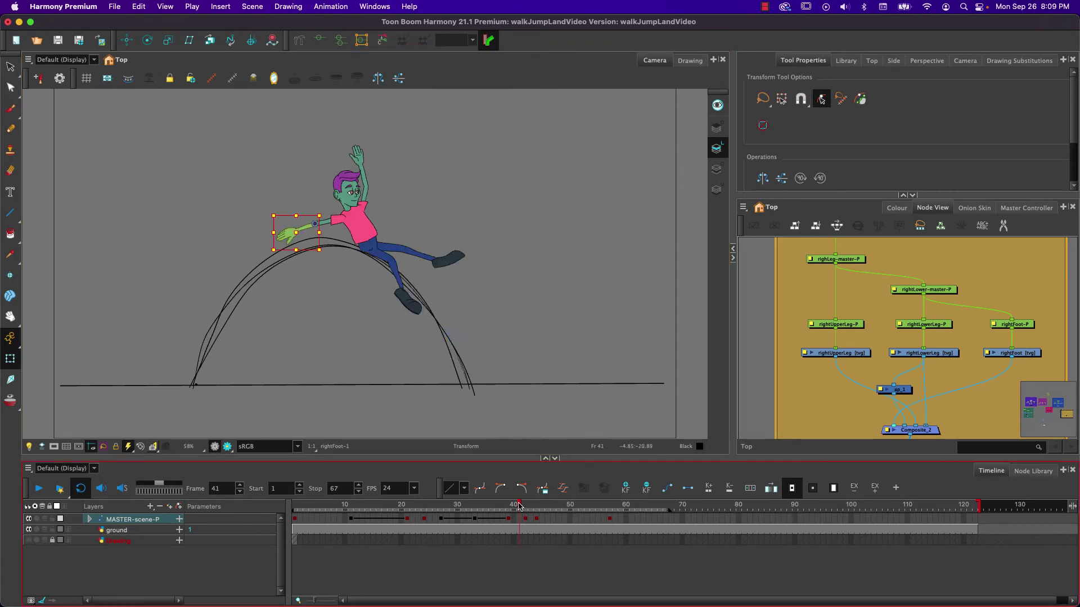
pyautogui.click(524, 505)
pyautogui.click(536, 506)
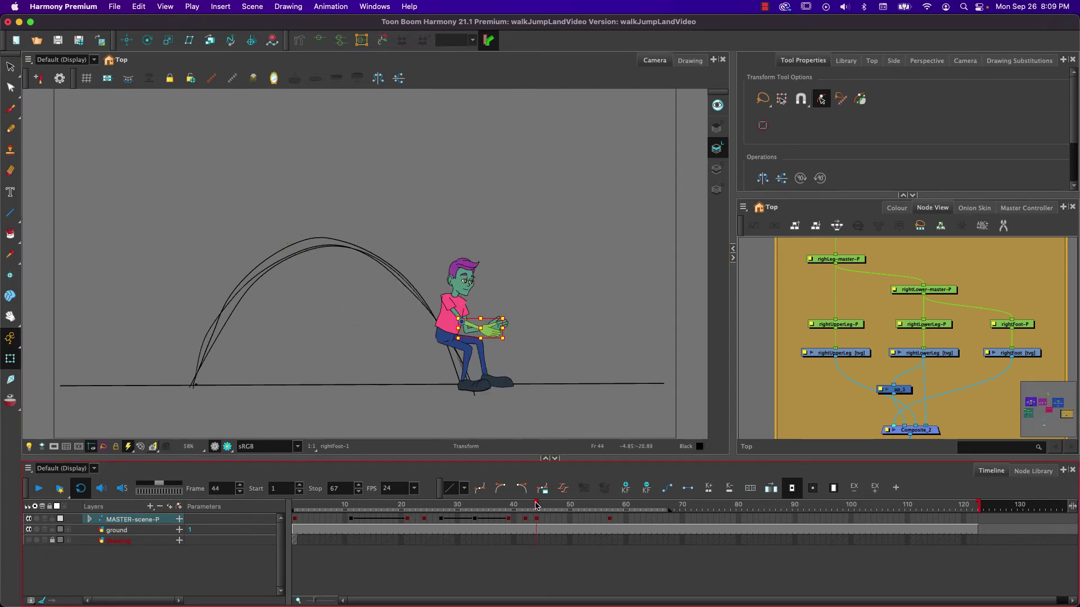
pyautogui.click(531, 506)
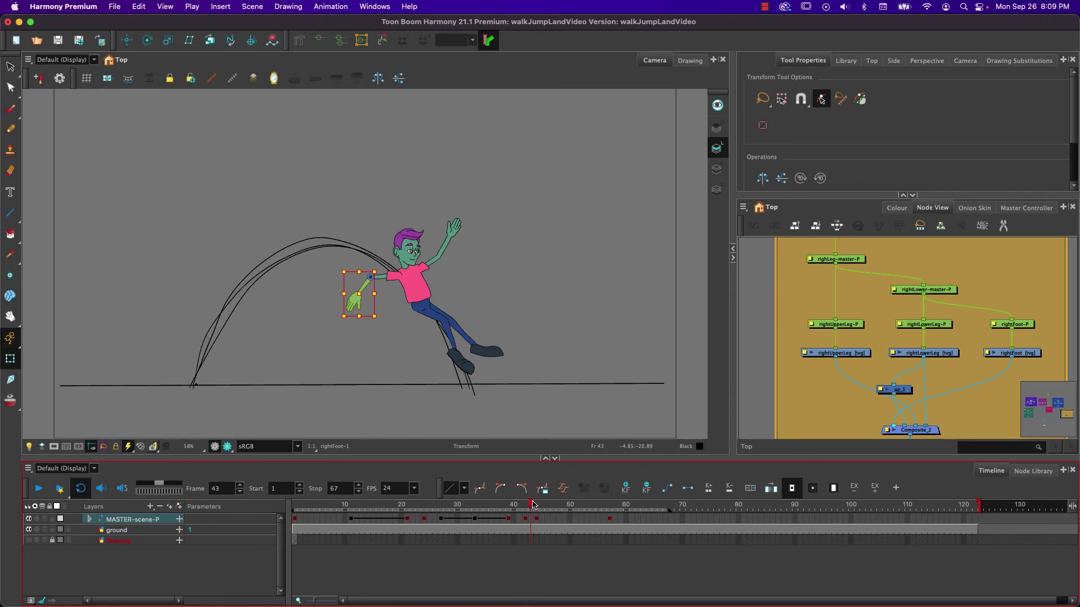
pyautogui.moveTo(532, 505); pyautogui.dragTo(471, 500)
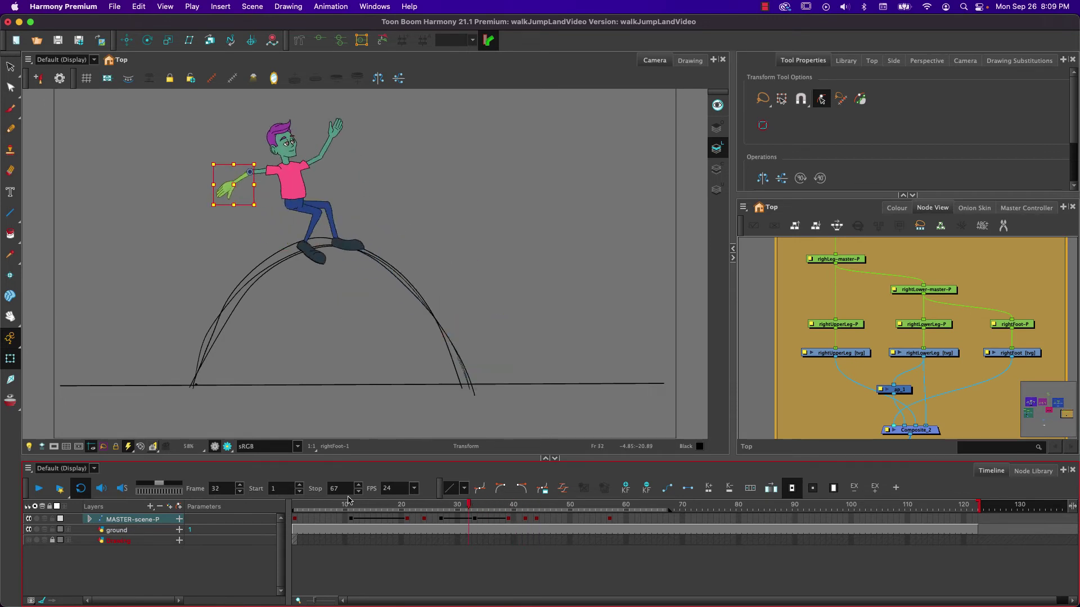
pyautogui.click(40, 491)
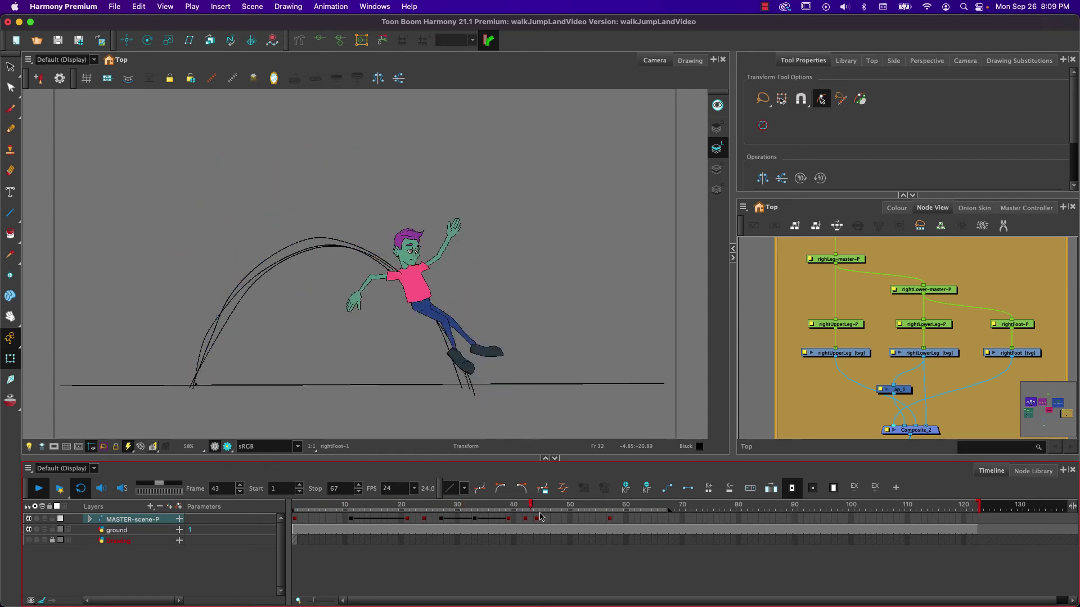
pyautogui.click(44, 495)
# Set the MASTER-scene-P keyframe at frame 44 to a motion keyframe and add a stop-motion keyframe at frame 50.
pyautogui.moveTo(522, 506)
pyautogui.mouseDown()
pyautogui.moveTo(624, 508)
pyautogui.moveTo(536, 509)
pyautogui.mouseUp()
pyautogui.click(536, 518)
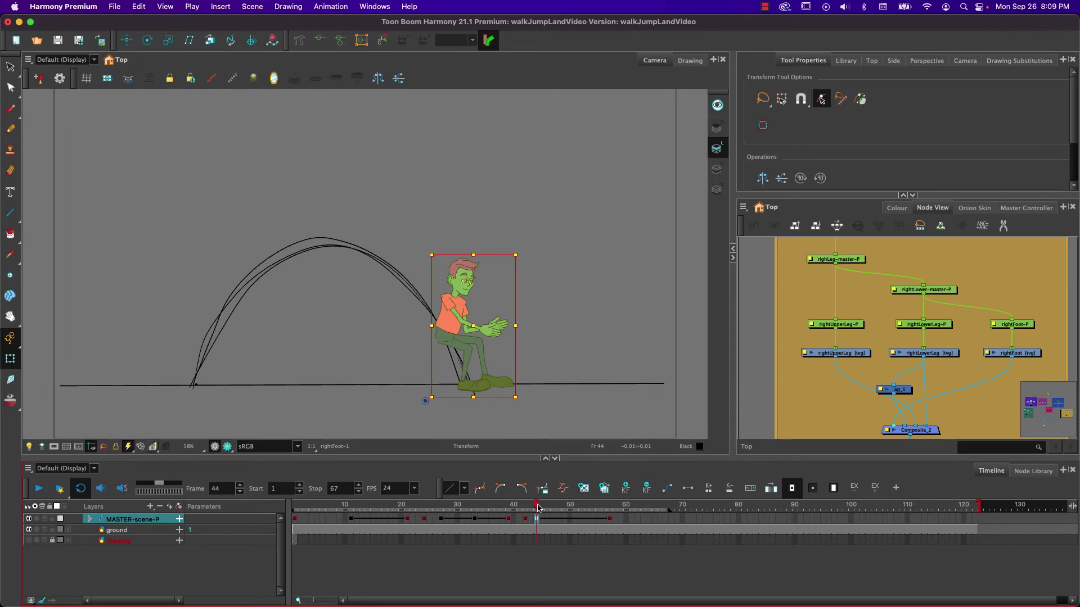
pyautogui.moveTo(537, 509); pyautogui.dragTo(564, 502)
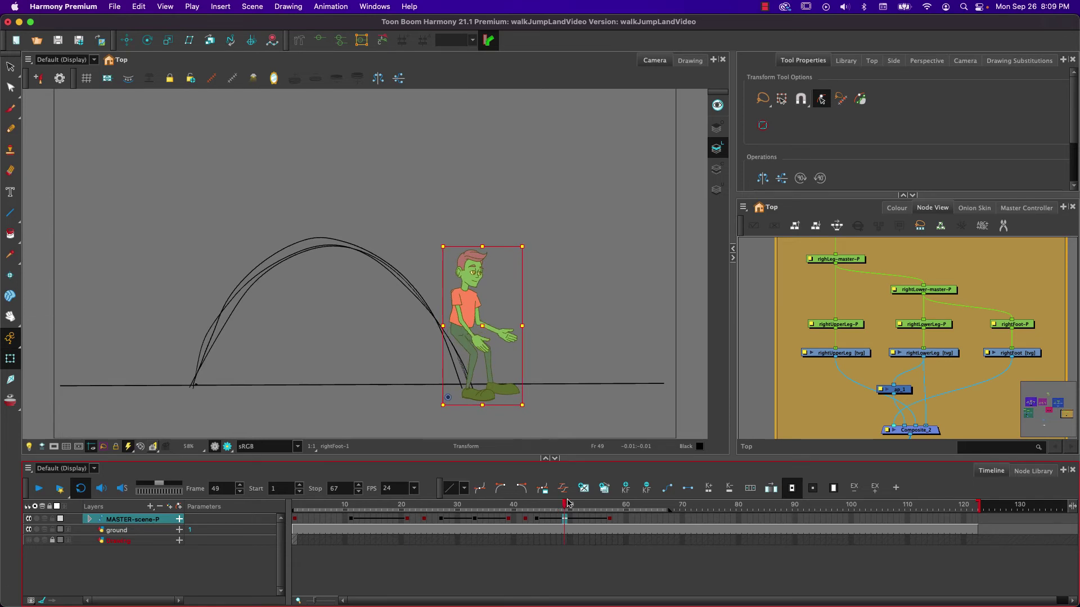
pyautogui.moveTo(567, 502); pyautogui.dragTo(571, 503)
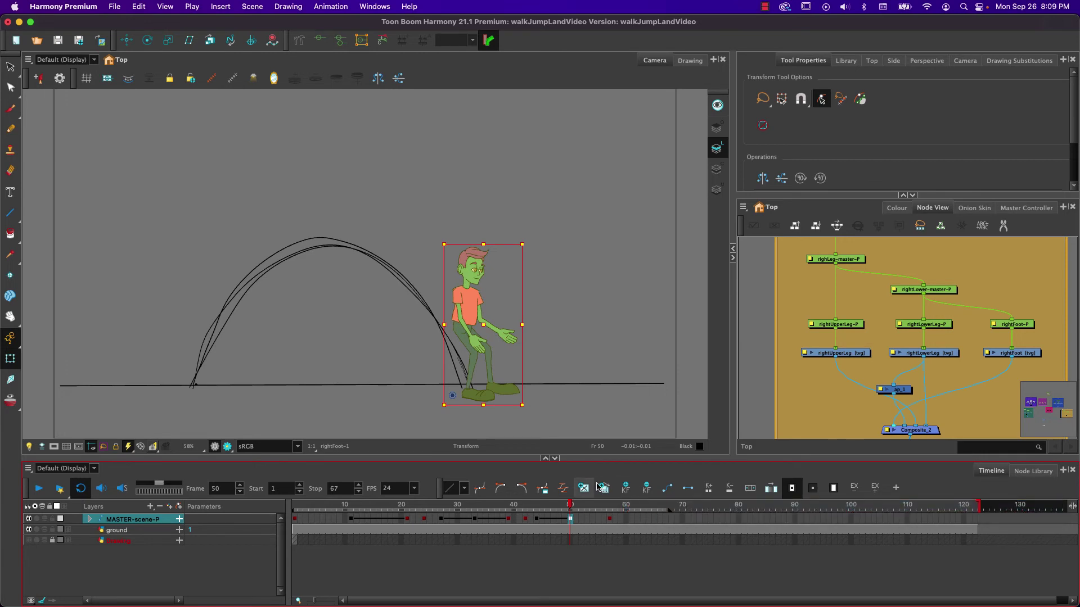
# Rotate both forearms down from the elbows toward the body at frame 50.
pyautogui.click(464, 326)
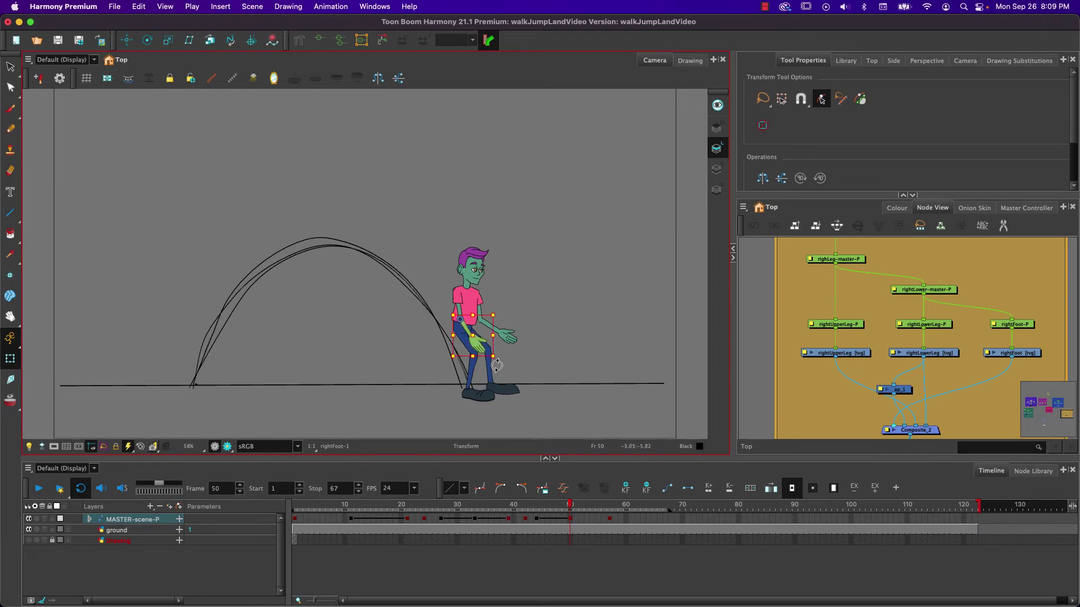
pyautogui.moveTo(499, 366)
pyautogui.mouseDown()
pyautogui.moveTo(462, 387)
pyautogui.moveTo(480, 371)
pyautogui.mouseUp()
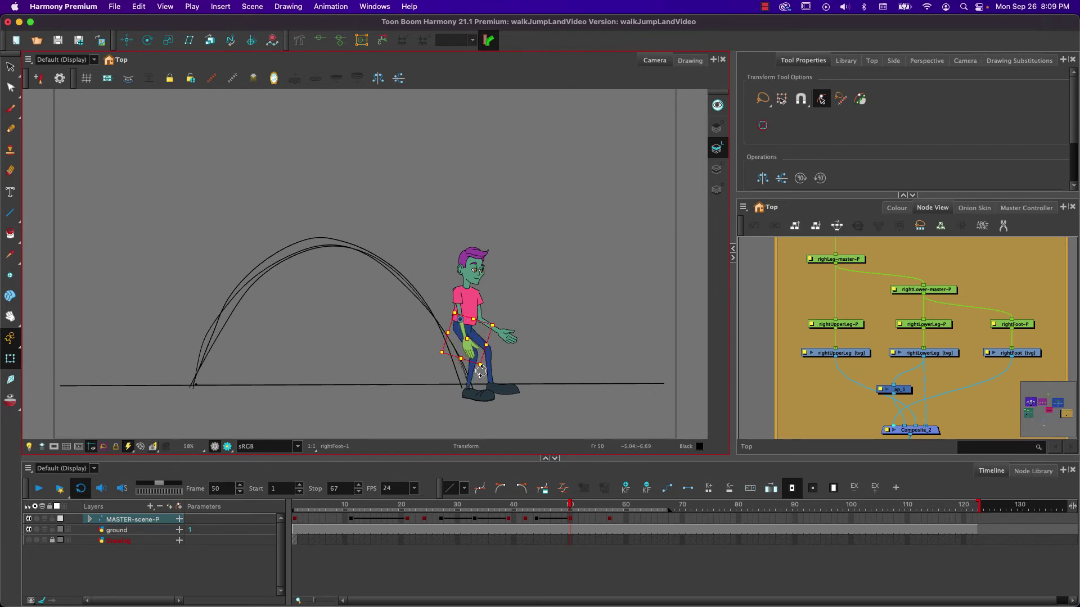
pyautogui.click(505, 337)
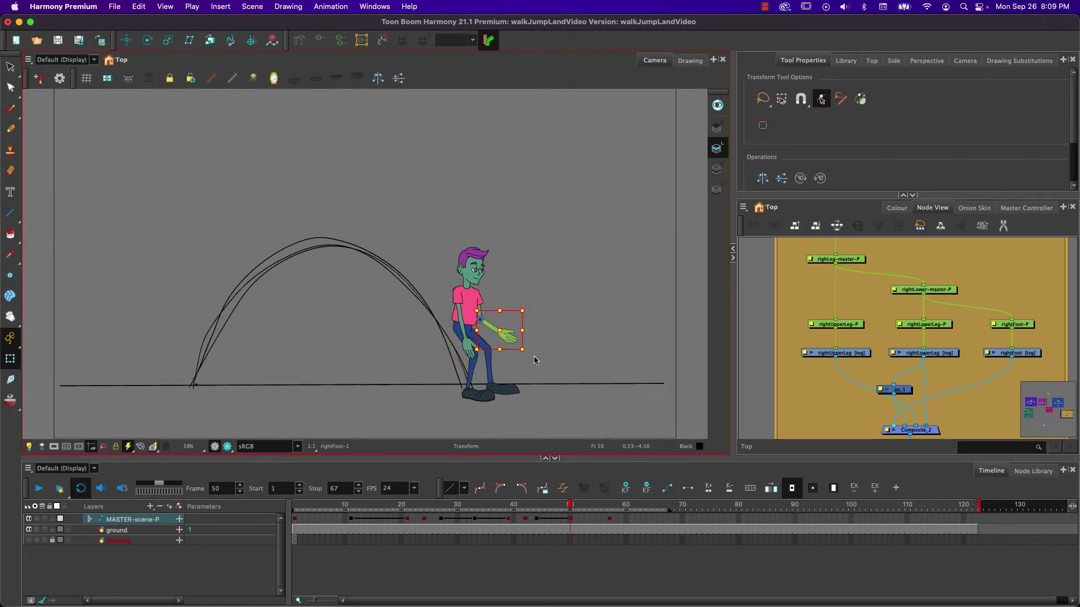
pyautogui.moveTo(524, 354); pyautogui.dragTo(510, 377)
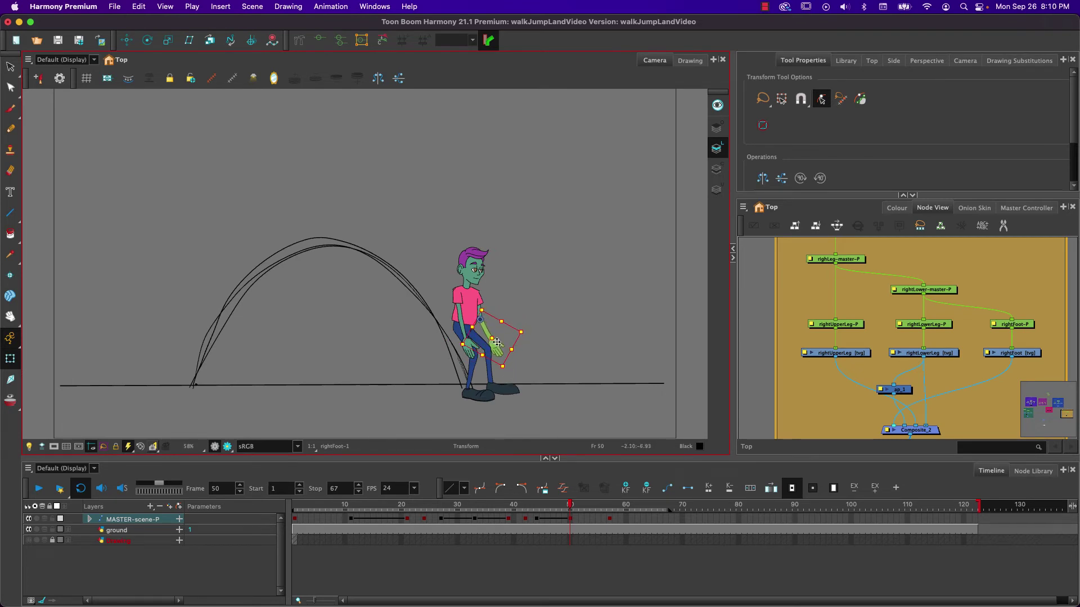
# Rotate the upper body forward at frame 50 and compare the pose with the standing pose at frame 57.
pyautogui.click(468, 304)
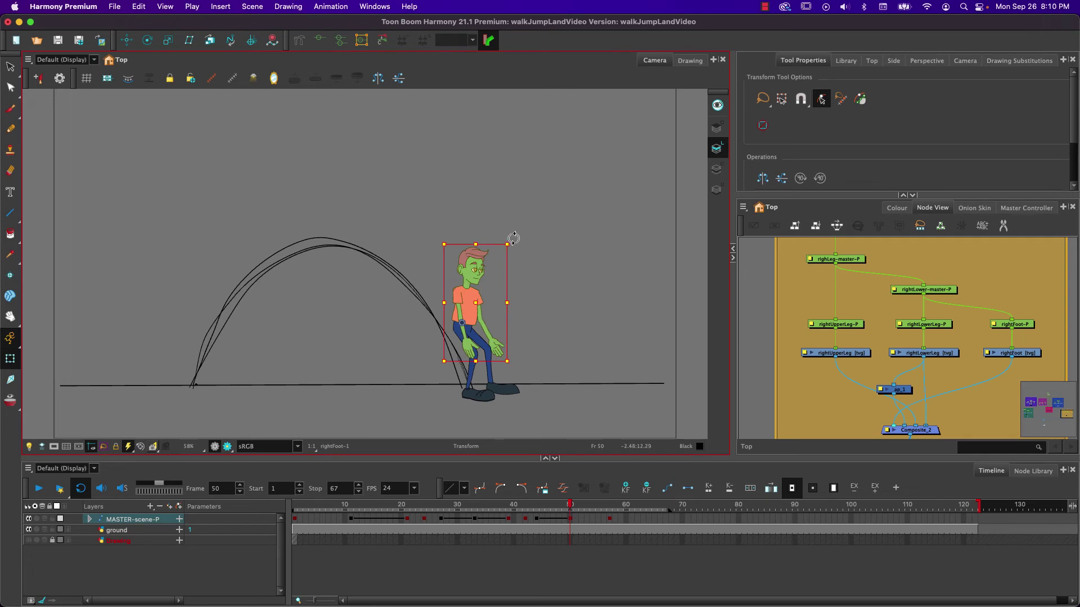
pyautogui.moveTo(513, 238); pyautogui.dragTo(537, 249)
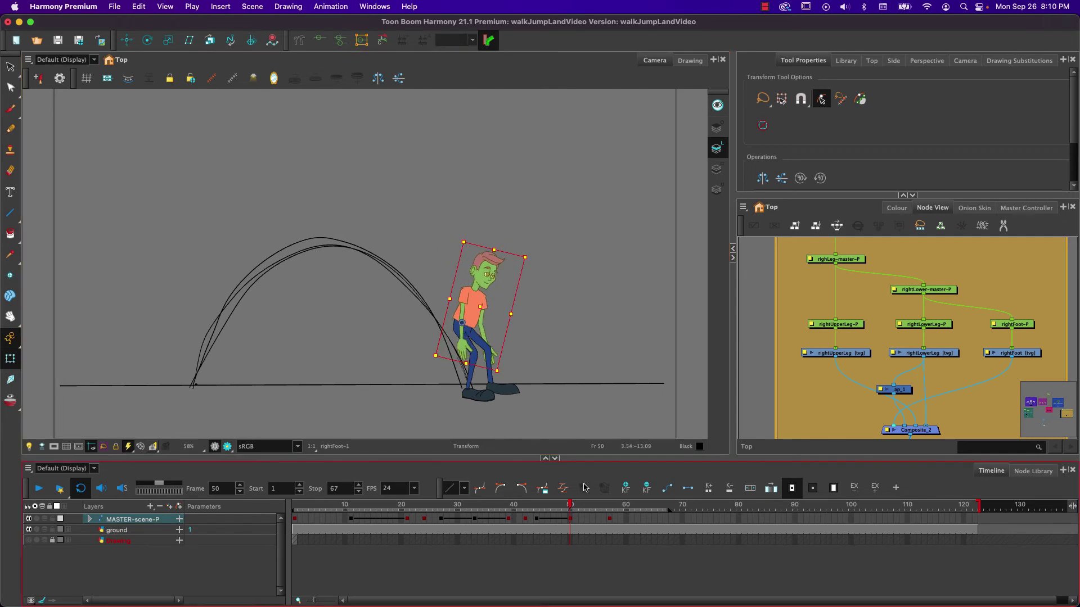
pyautogui.moveTo(570, 504); pyautogui.dragTo(605, 510)
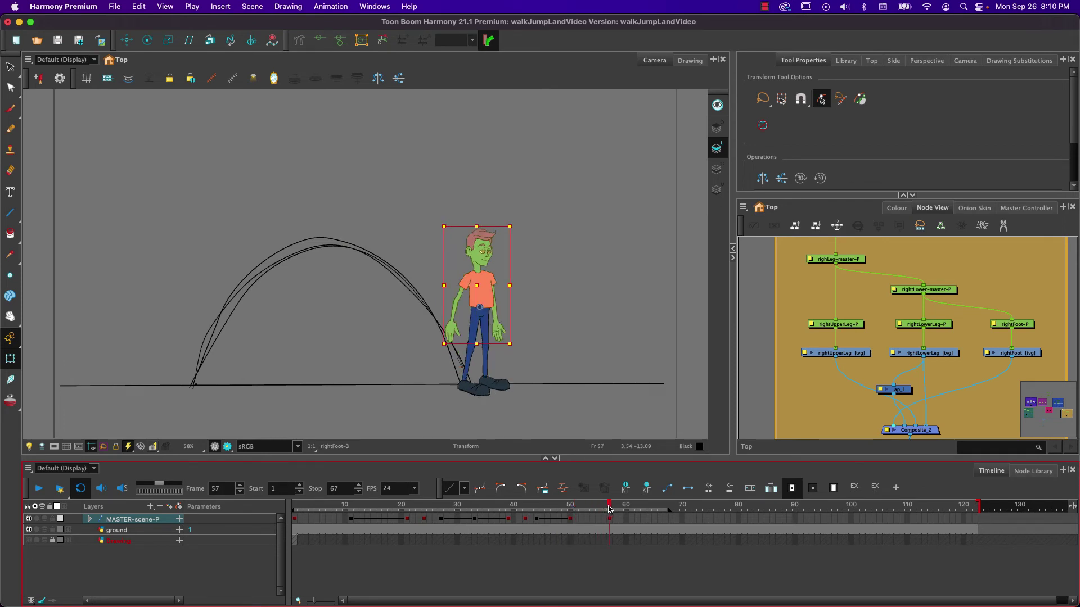
pyautogui.moveTo(609, 509); pyautogui.dragTo(573, 507)
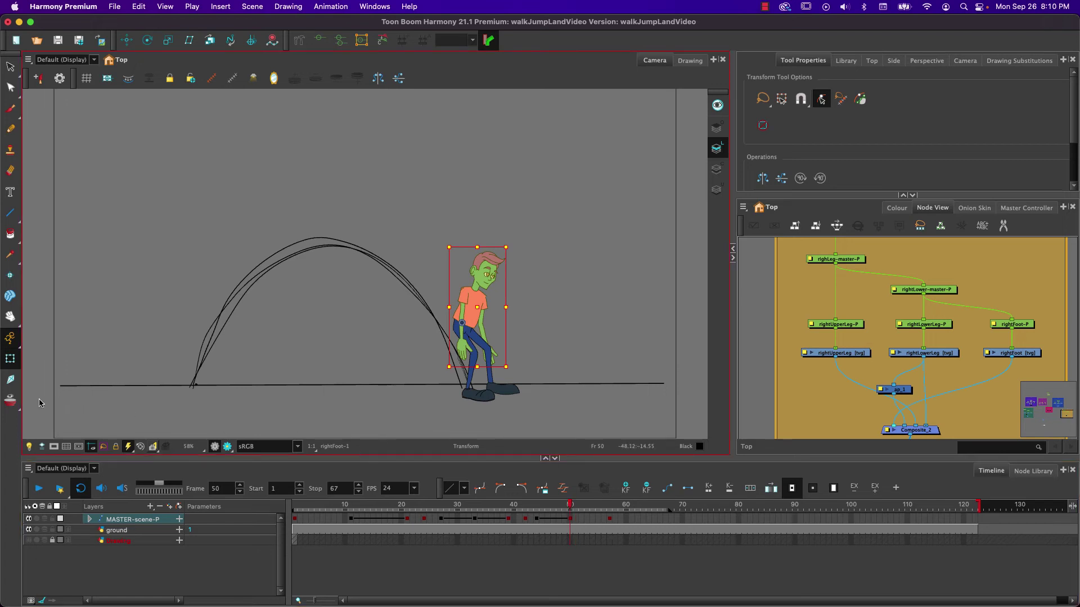
# Turn on onion skinning, then align the feet by raising the whole character at frame 50 and shifting it forward at frame 57.
pyautogui.click(9, 402)
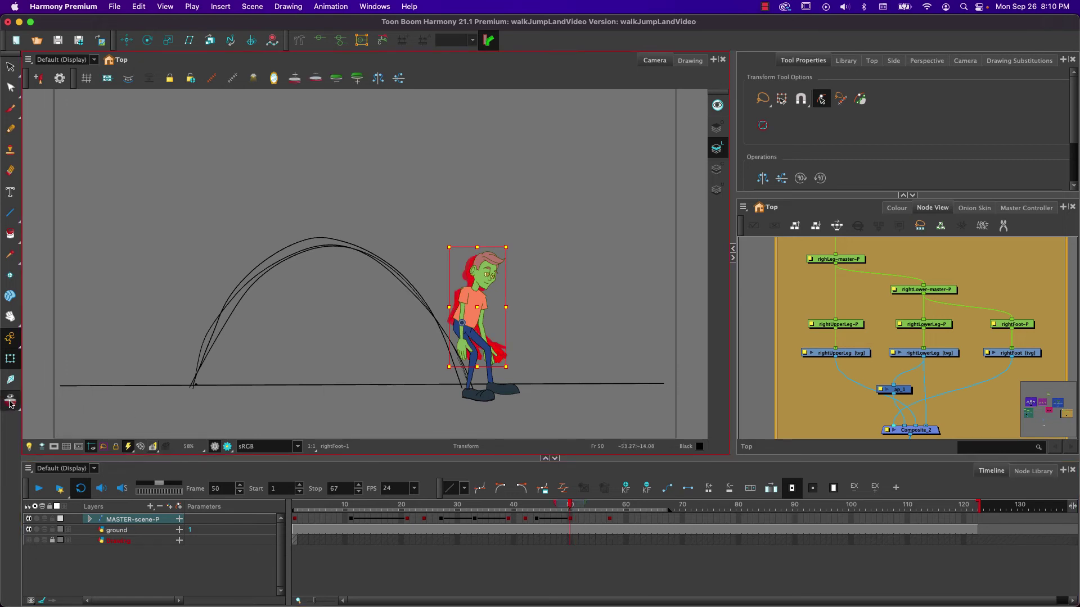
pyautogui.click(571, 519)
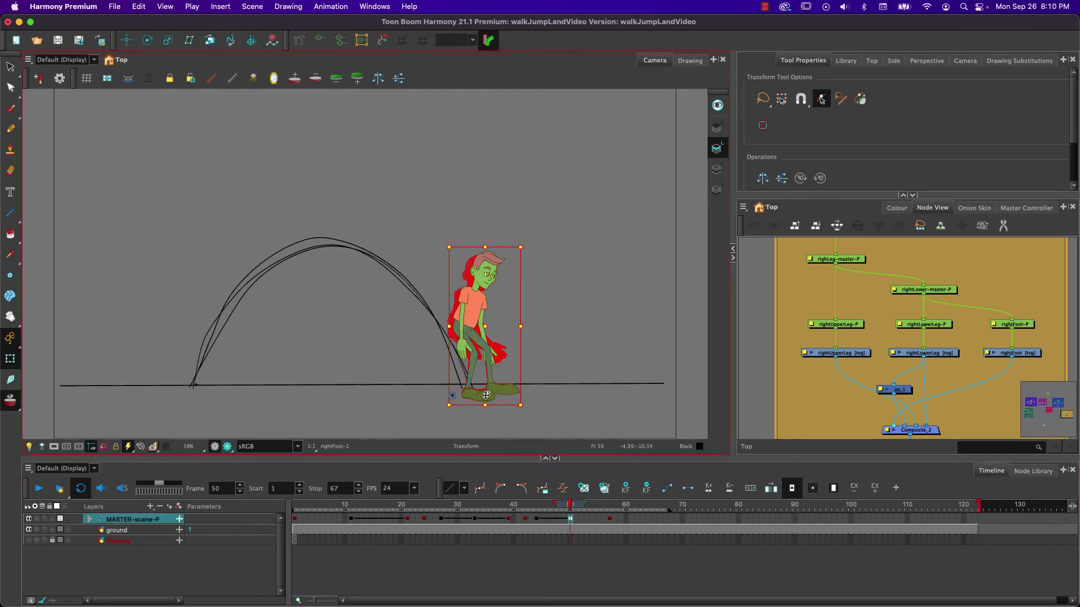
pyautogui.moveTo(485, 395); pyautogui.dragTo(485, 388)
pyautogui.moveTo(569, 504); pyautogui.dragTo(612, 506)
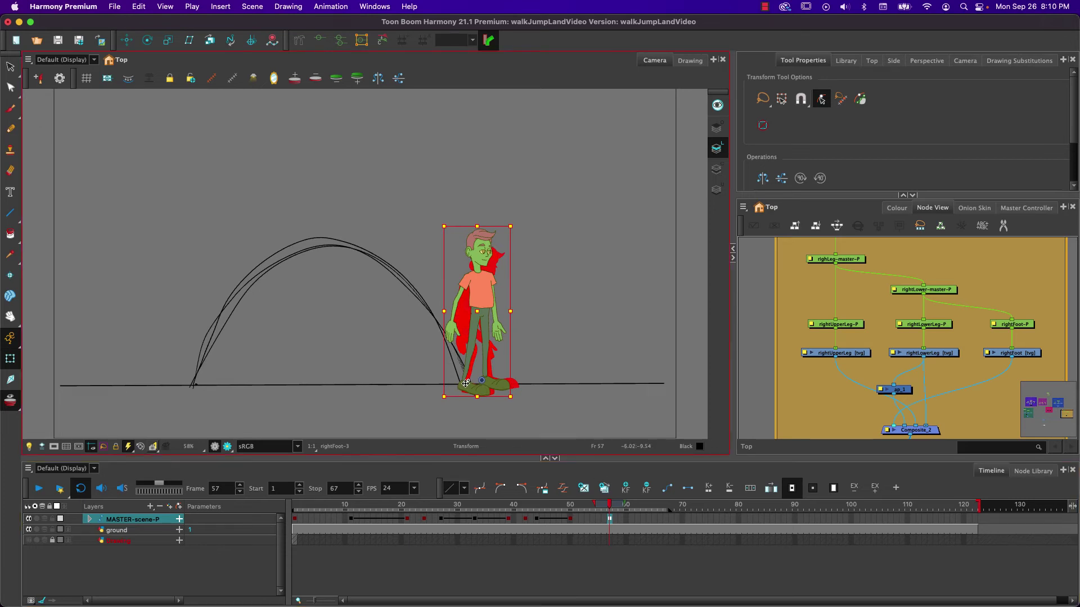
pyautogui.moveTo(465, 383); pyautogui.dragTo(472, 385)
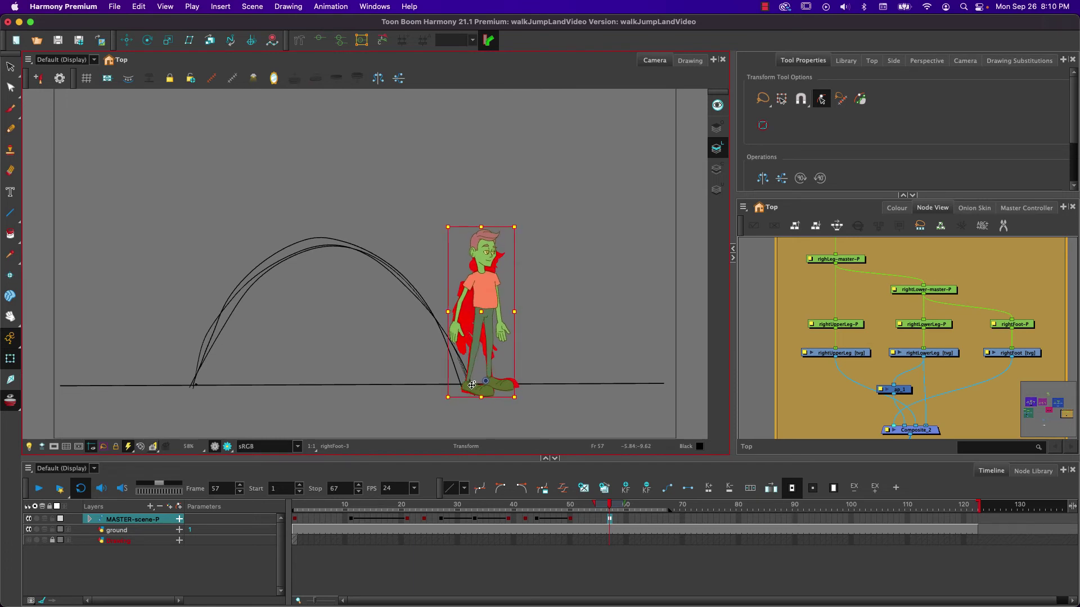
# Set the MASTER-scene-P keyframe at frame 50 to a motion keyframe.
pyautogui.click(607, 505)
pyautogui.moveTo(606, 505); pyautogui.dragTo(570, 510)
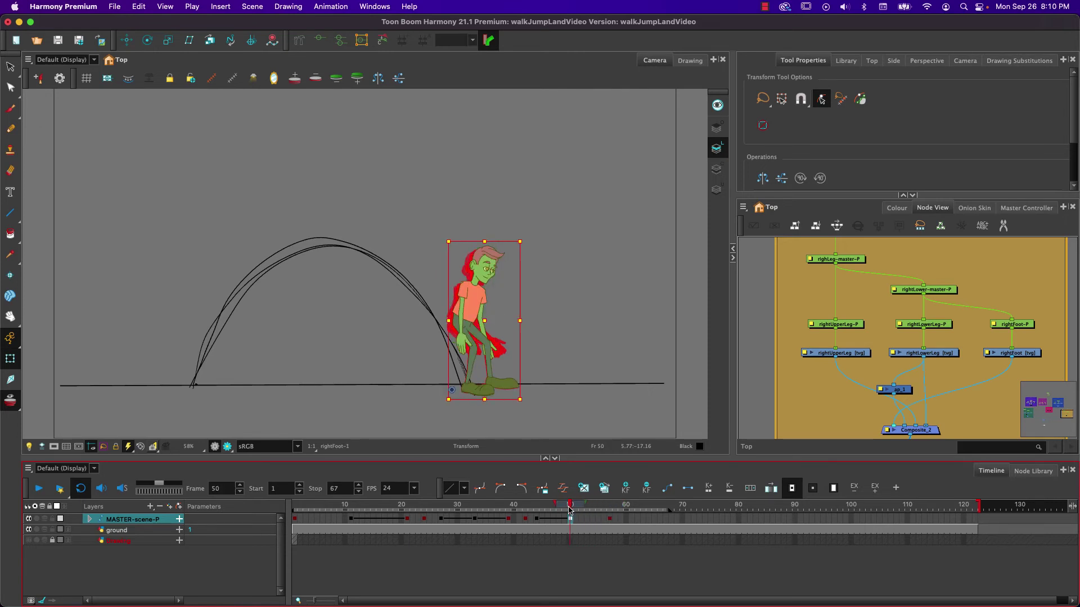
pyautogui.click(660, 489)
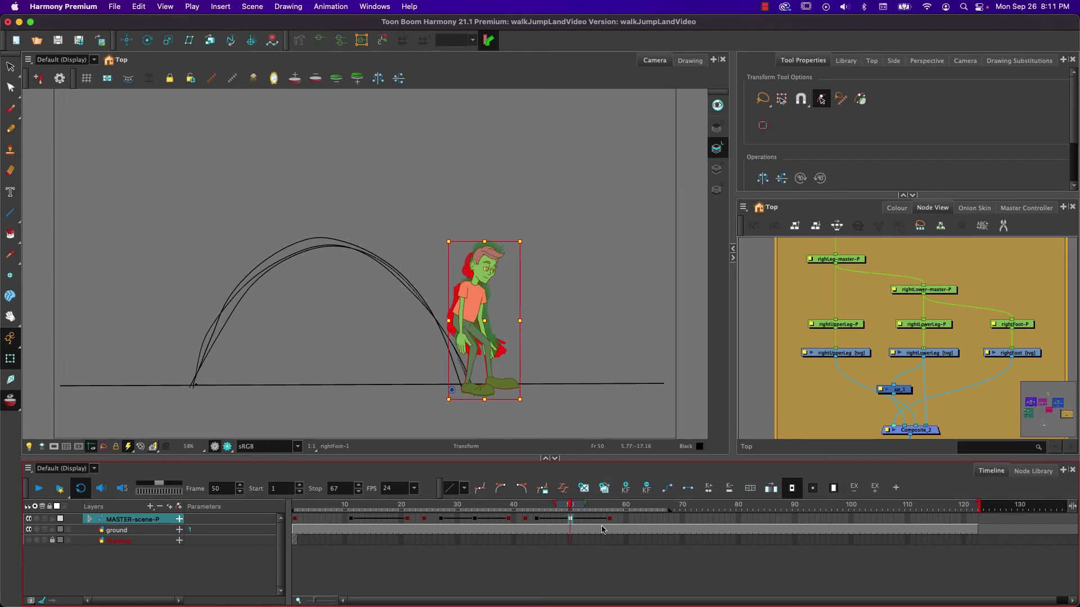
# Add a MASTER-scene-P keyframe at frame 53 and set it to a motion keyframe.
pyautogui.moveTo(571, 507)
pyautogui.mouseDown()
pyautogui.moveTo(621, 510)
pyautogui.moveTo(550, 512)
pyautogui.moveTo(615, 512)
pyautogui.moveTo(586, 513)
pyautogui.mouseUp()
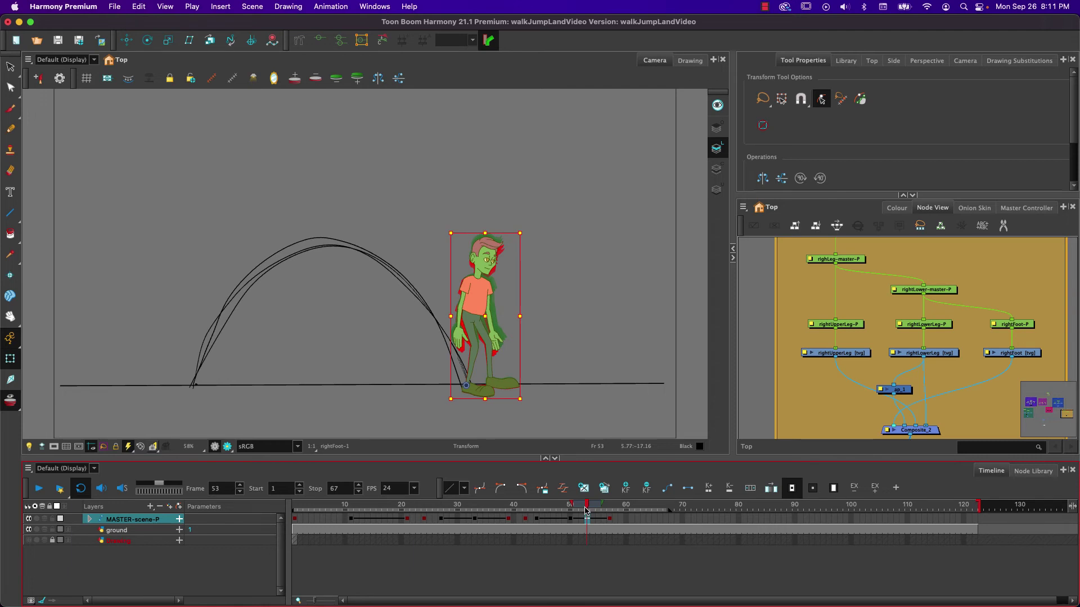
pyautogui.click(626, 489)
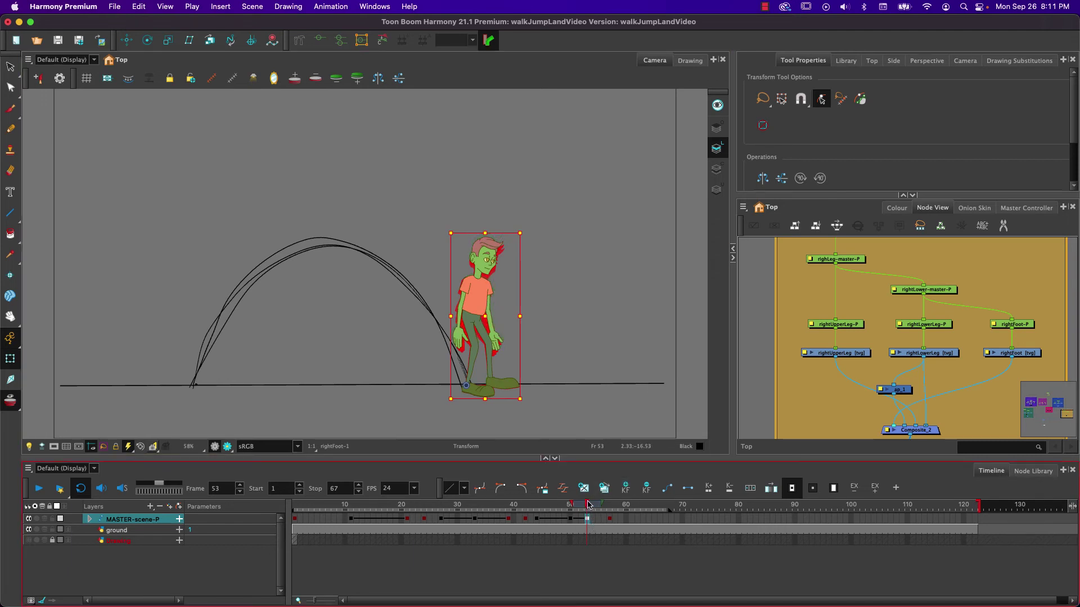
pyautogui.moveTo(588, 506)
pyautogui.mouseDown()
pyautogui.moveTo(554, 508)
pyautogui.moveTo(612, 510)
pyautogui.moveTo(586, 508)
pyautogui.mouseUp()
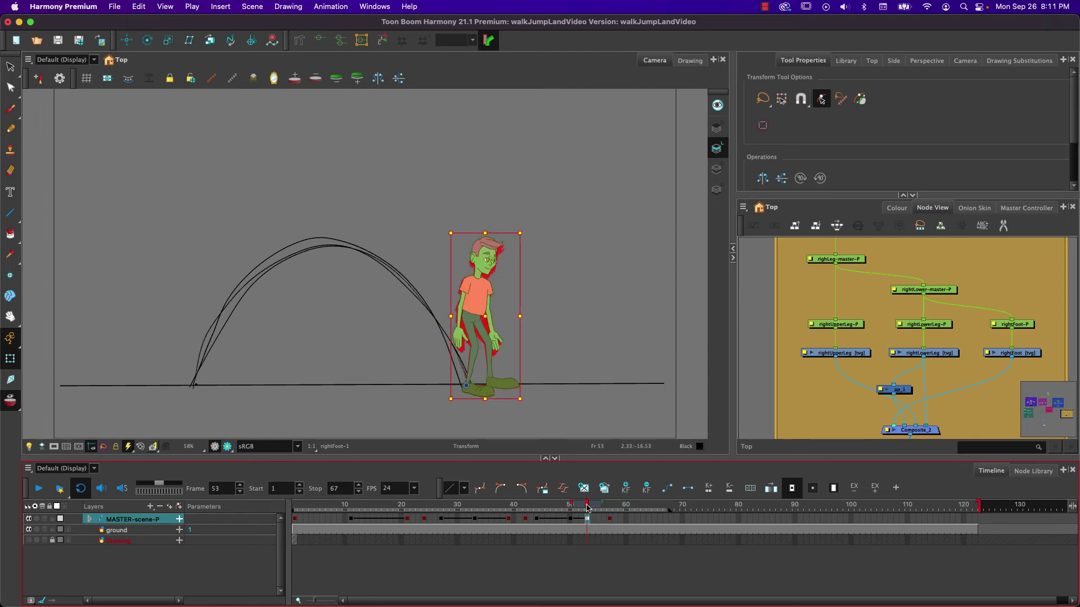
pyautogui.click(667, 488)
pyautogui.moveTo(588, 507); pyautogui.dragTo(598, 508)
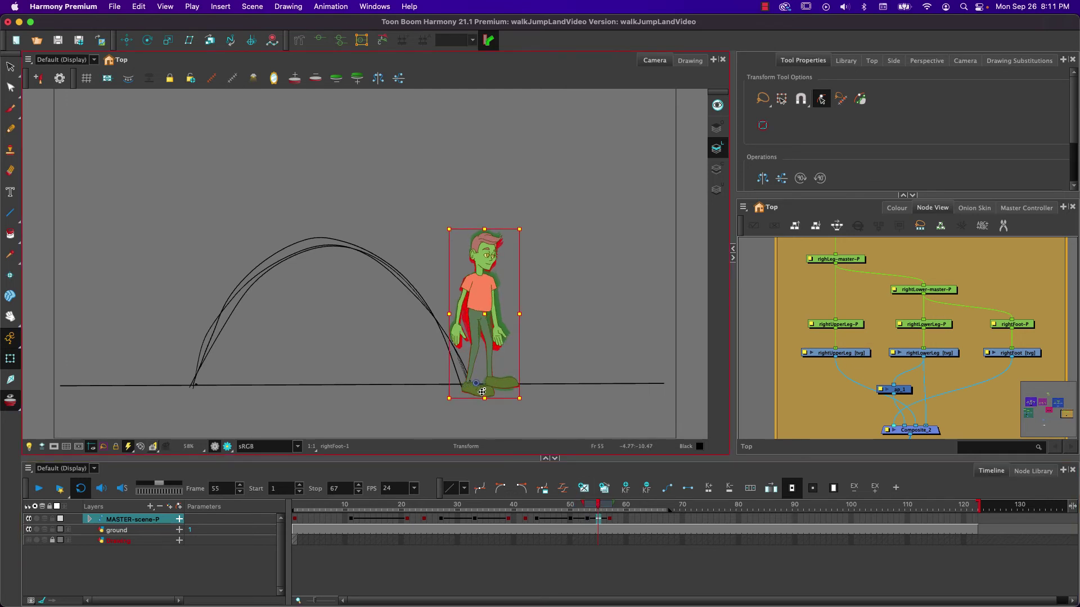
pyautogui.moveTo(484, 390); pyautogui.dragTo(487, 391)
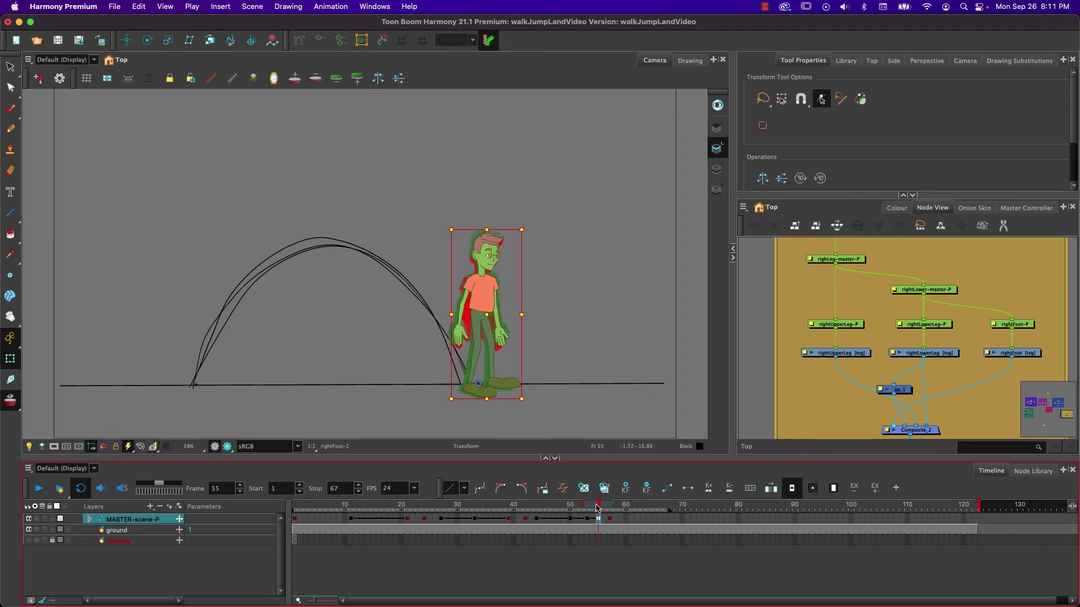
pyautogui.moveTo(598, 508)
pyautogui.mouseDown()
pyautogui.moveTo(610, 505)
pyautogui.moveTo(598, 505)
pyautogui.mouseUp()
pyautogui.press('super+z')
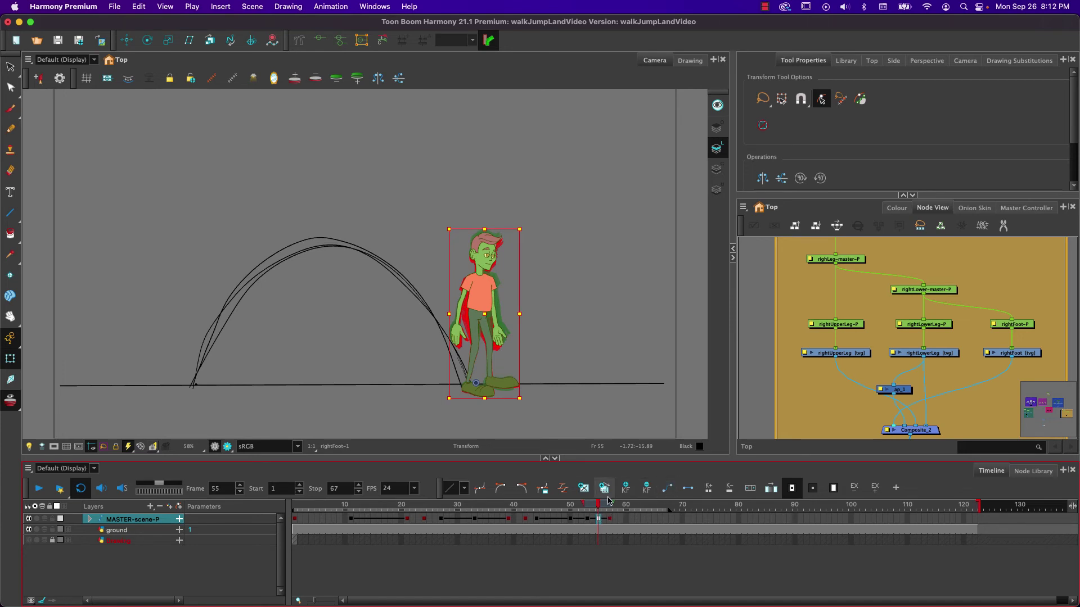
# Swap the rightFoot drawing to substitution 3 at frame 50.
pyautogui.moveTo(600, 505); pyautogui.dragTo(570, 512)
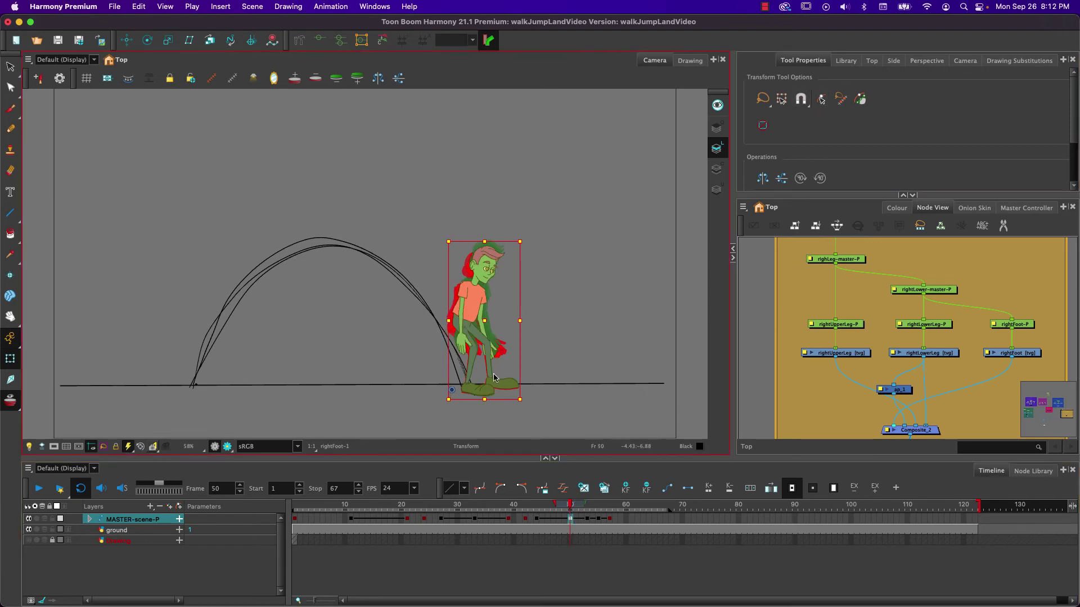
pyautogui.click(513, 386)
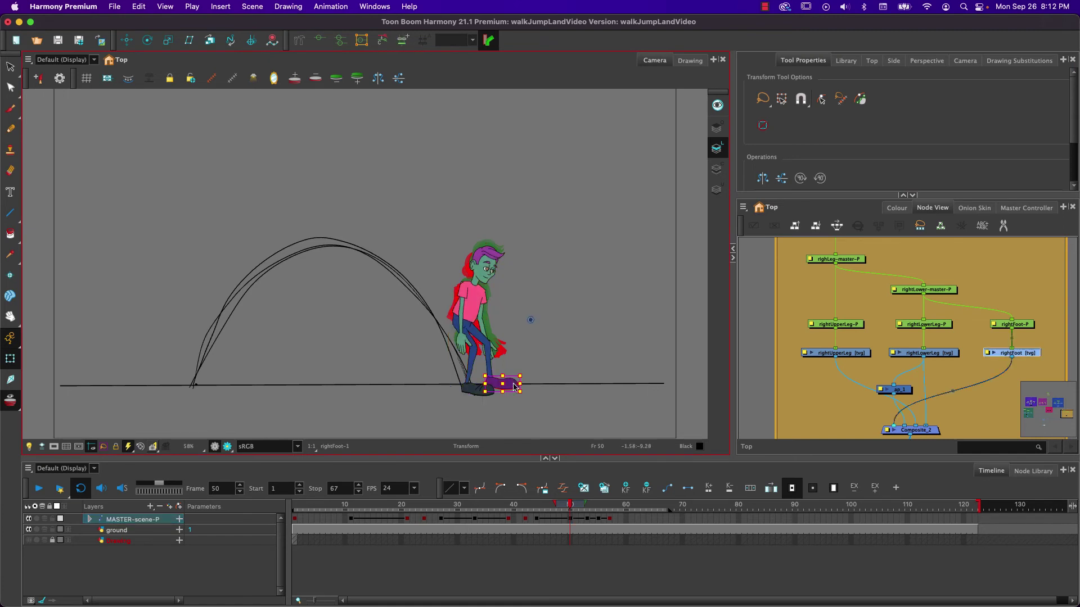
pyautogui.click(1019, 60)
pyautogui.click(931, 117)
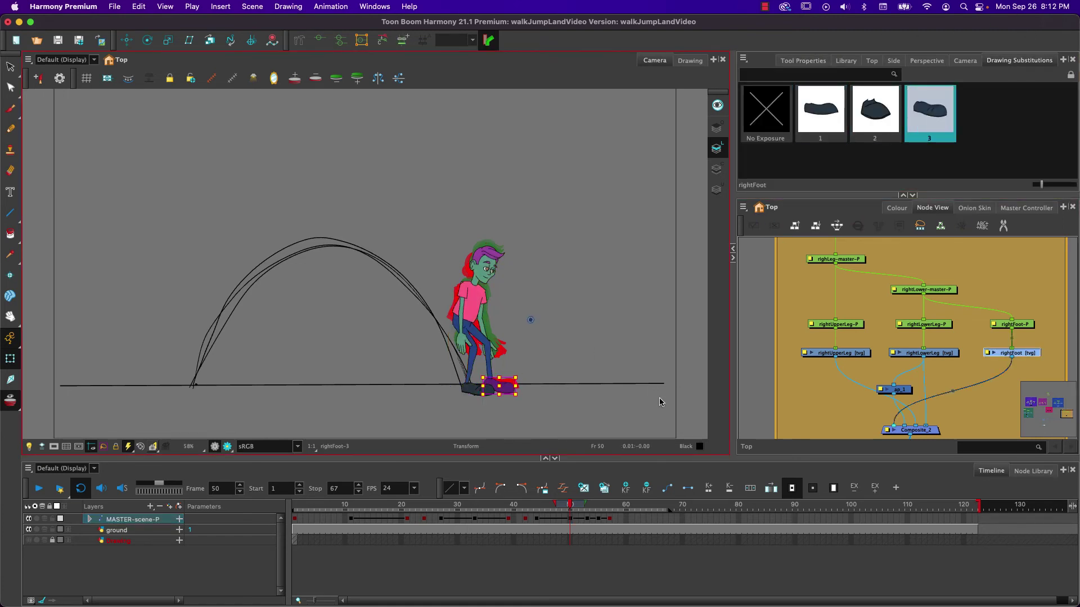
# Check the right foot's drift across frames 53 to 55 and nudge its peg down at frame 55 to match the previous pose.
pyautogui.moveTo(571, 505)
pyautogui.mouseDown()
pyautogui.moveTo(631, 509)
pyautogui.moveTo(515, 510)
pyautogui.moveTo(600, 512)
pyautogui.mouseUp()
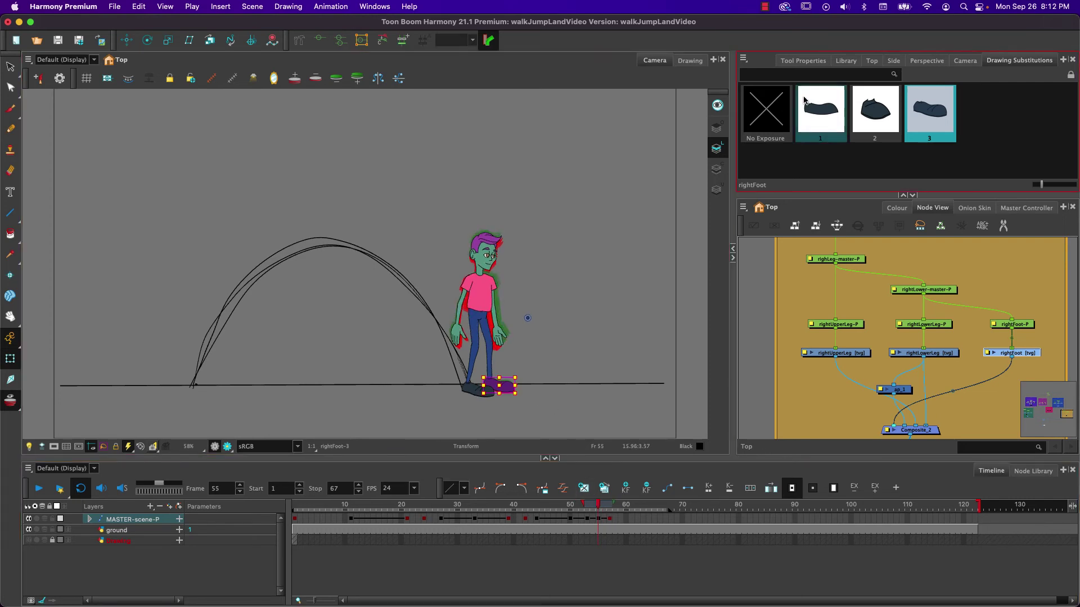
pyautogui.click(818, 59)
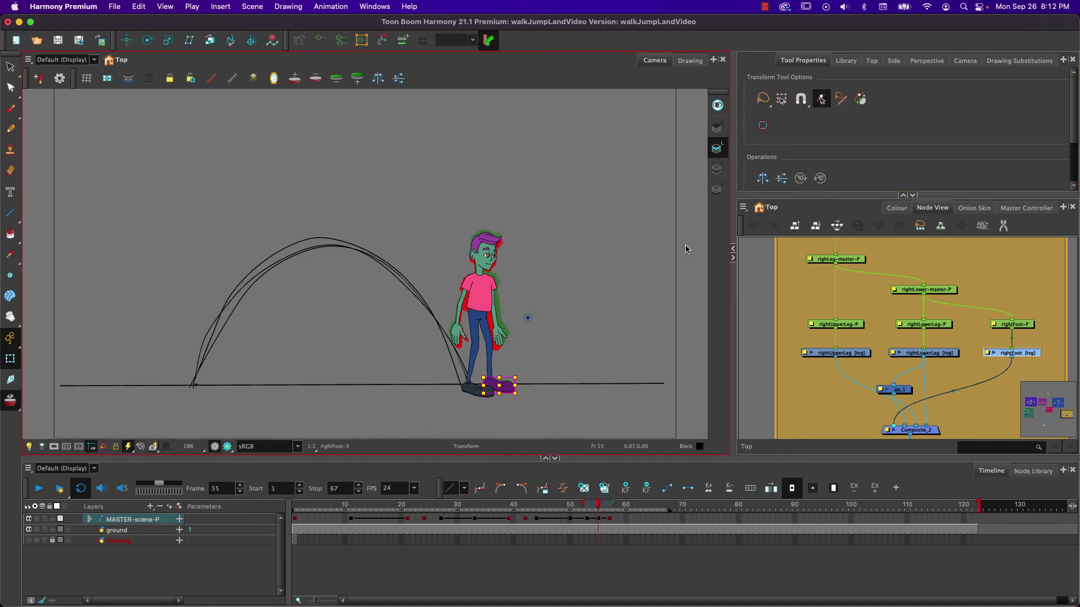
pyautogui.click(555, 358)
pyautogui.click(500, 387)
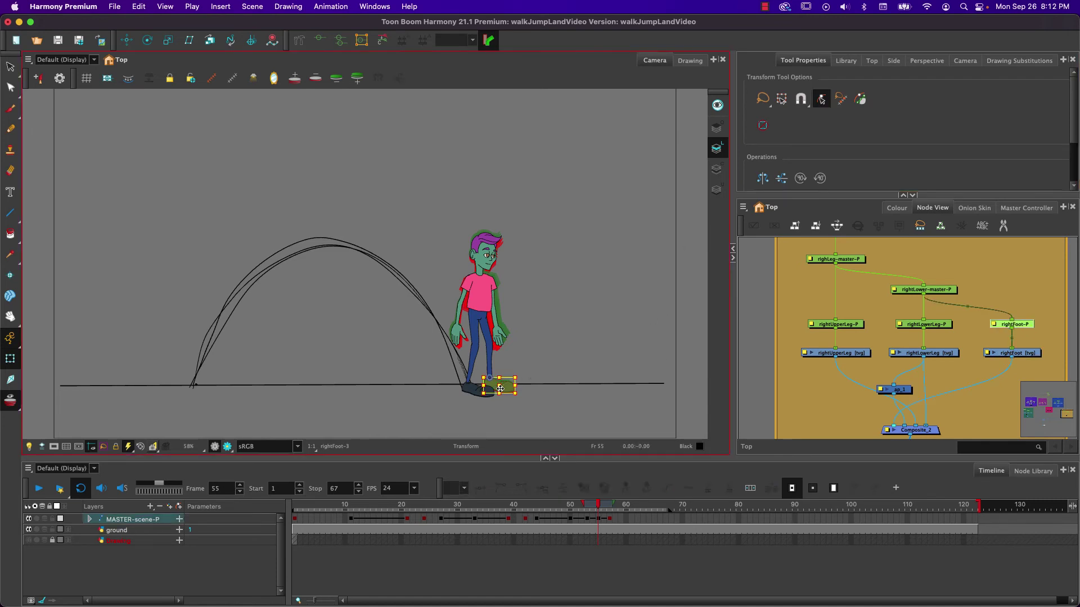
pyautogui.click(594, 508)
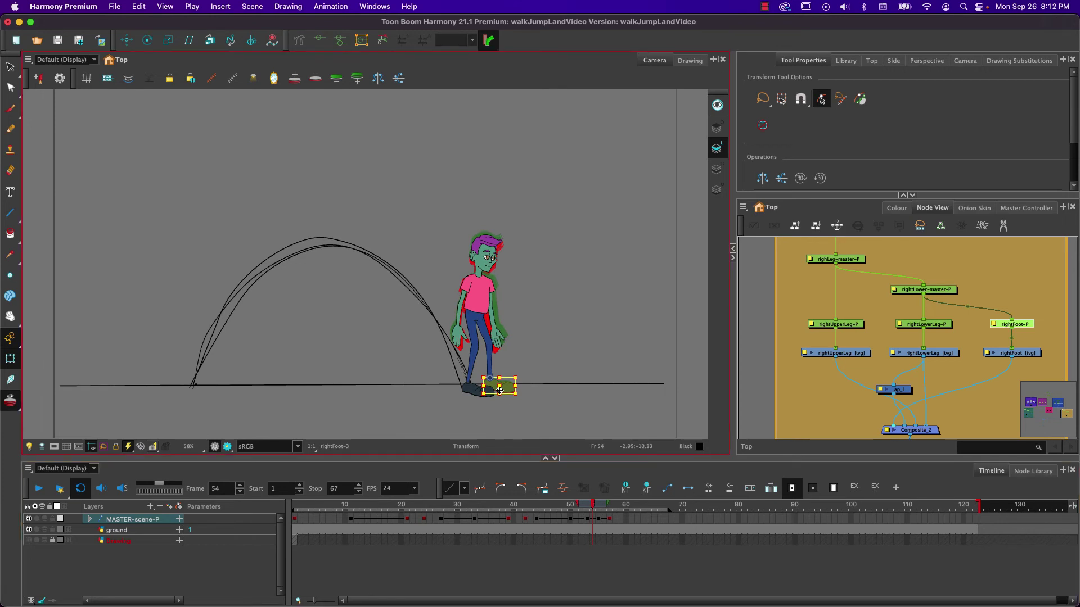
pyautogui.scroll(2, 499, 387)
pyautogui.scroll(1, 499, 387)
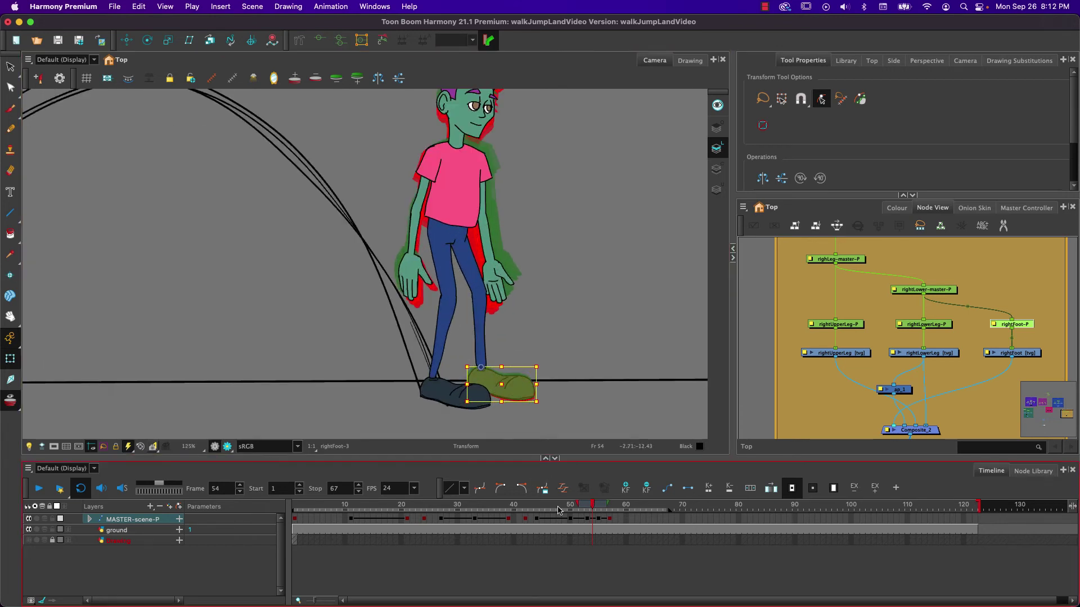
pyautogui.click(588, 505)
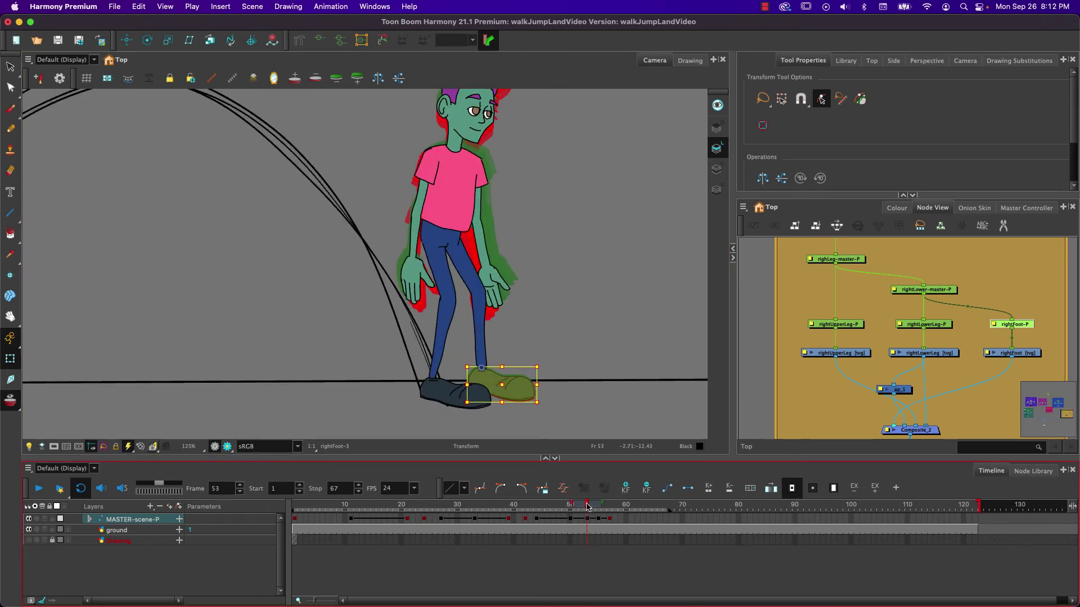
pyautogui.moveTo(588, 505); pyautogui.dragTo(600, 507)
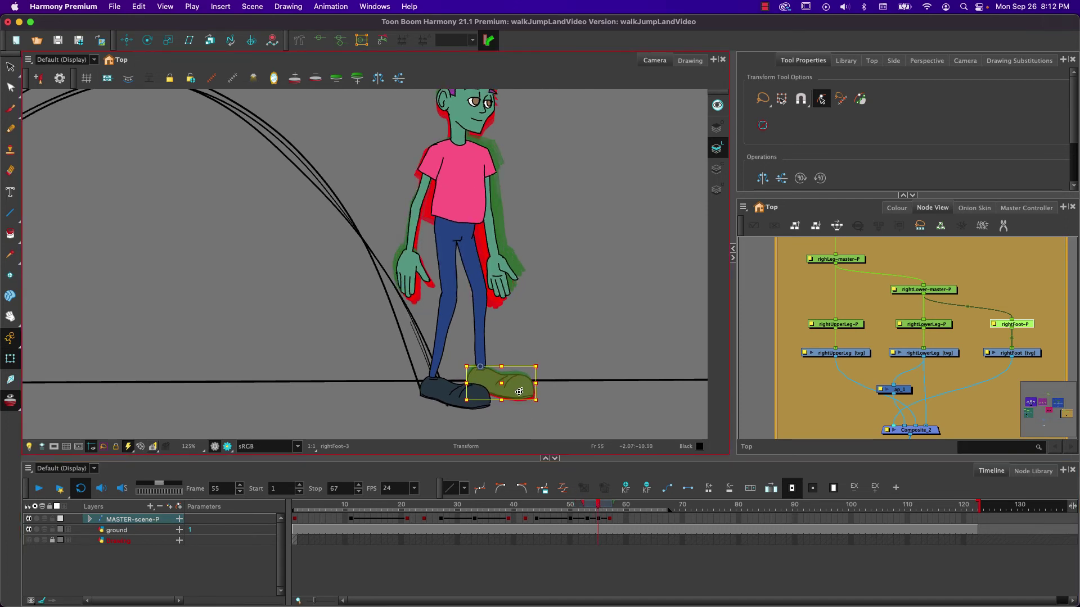
pyautogui.moveTo(518, 388); pyautogui.dragTo(518, 389)
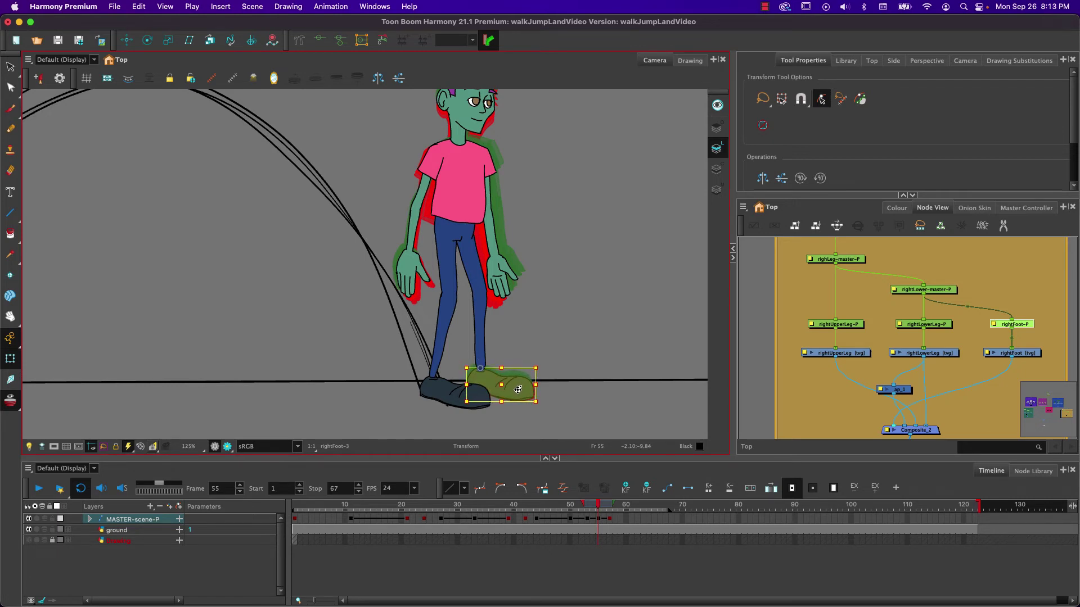
# Lower the right foot at frame 57 and stretch the right lower leg down to meet it.
pyautogui.click(609, 506)
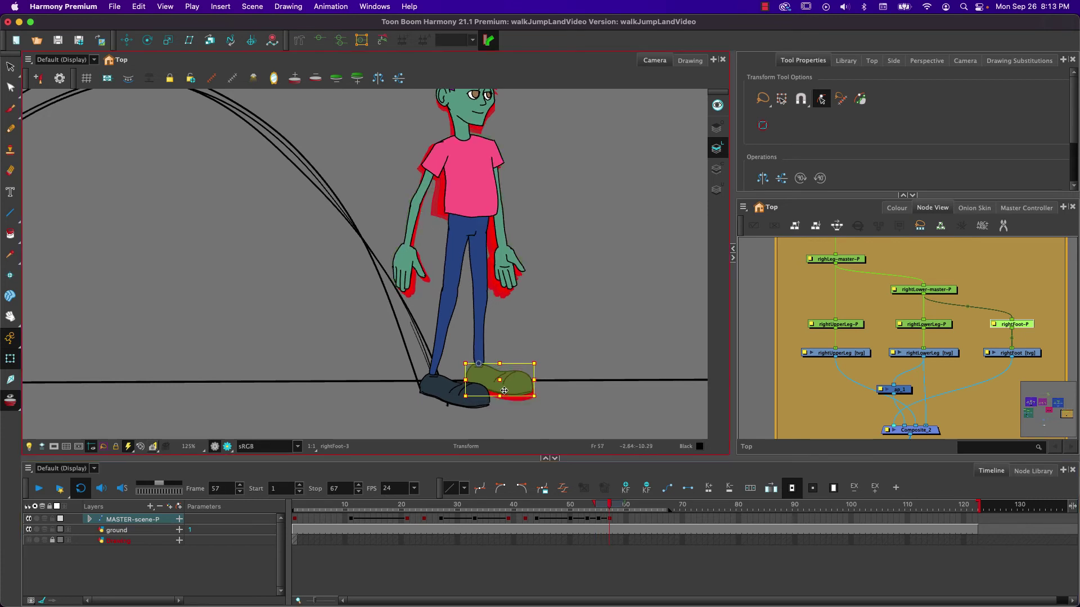
pyautogui.moveTo(511, 385); pyautogui.dragTo(510, 389)
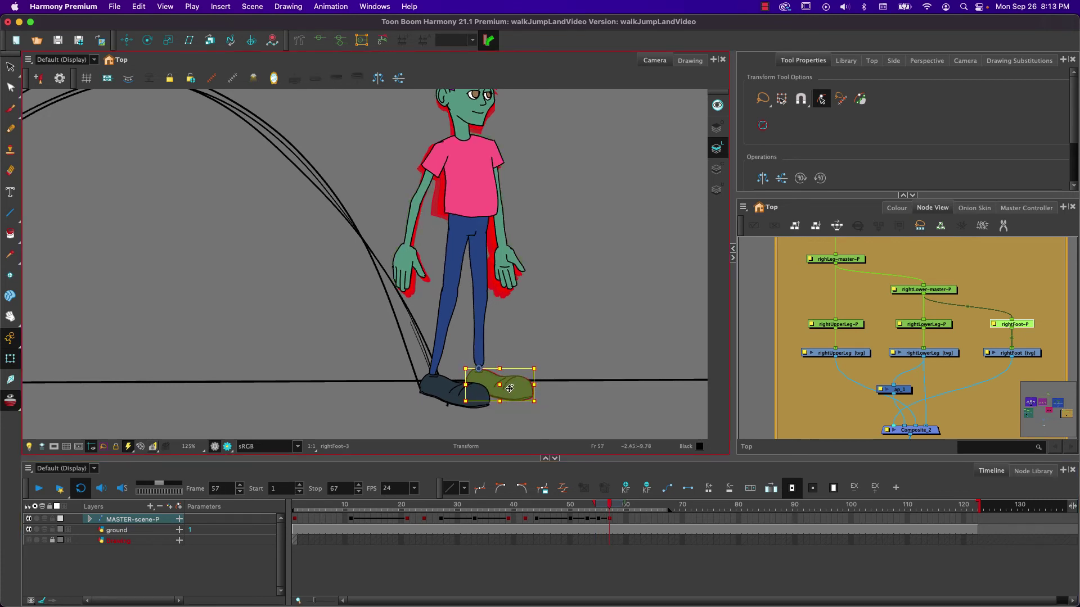
pyautogui.click(478, 346)
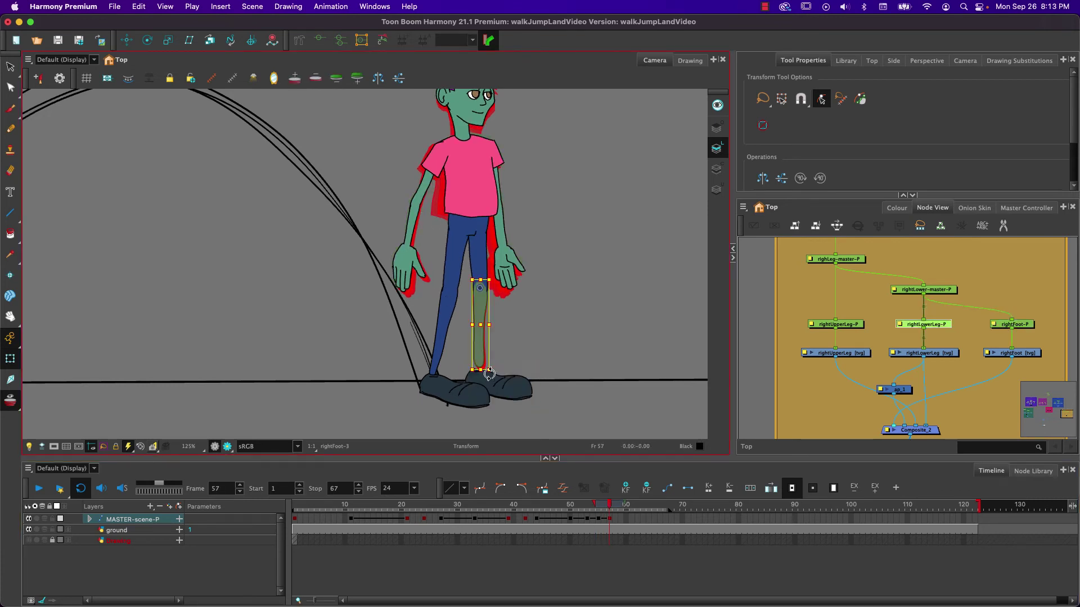
pyautogui.moveTo(482, 370); pyautogui.dragTo(481, 377)
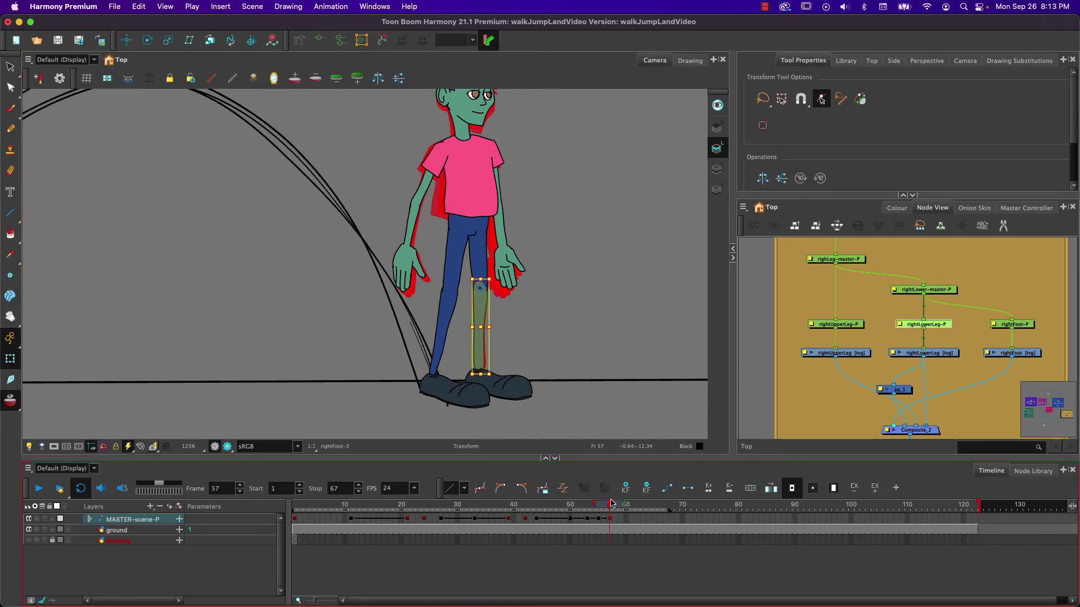
# Stretch the right lower leg down to the foot at frames 55 and 53, and return to frame 1.
pyautogui.moveTo(609, 506); pyautogui.dragTo(597, 507)
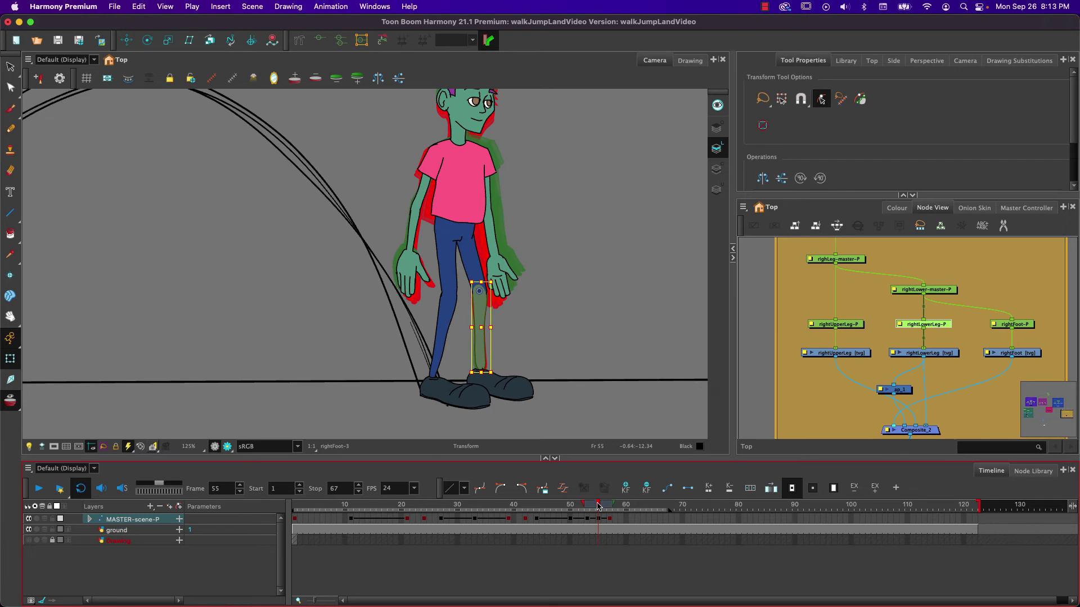
pyautogui.moveTo(482, 373); pyautogui.dragTo(482, 378)
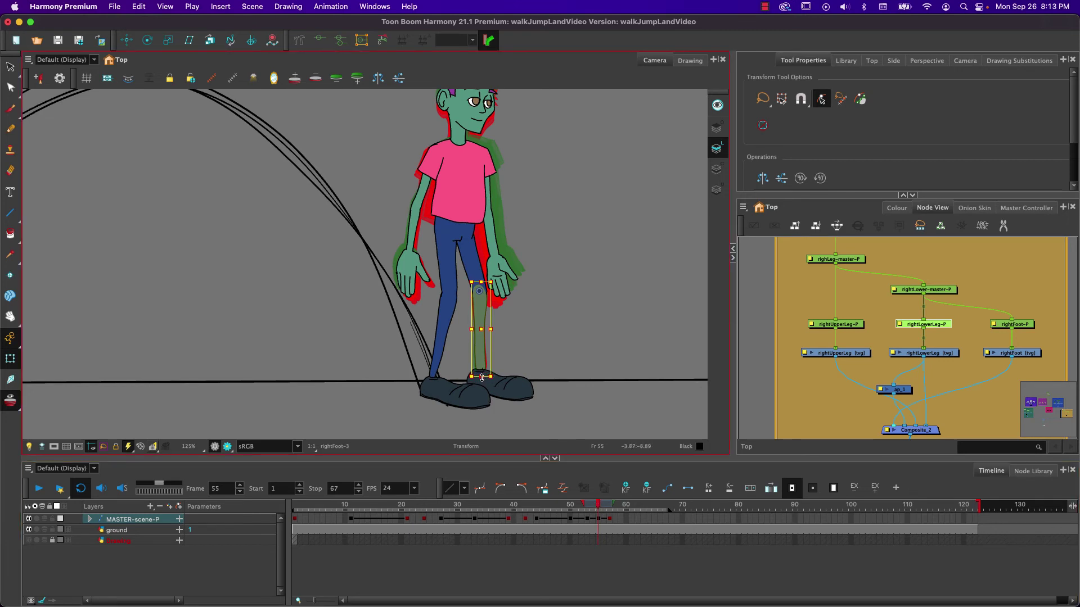
pyautogui.moveTo(597, 505); pyautogui.dragTo(590, 505)
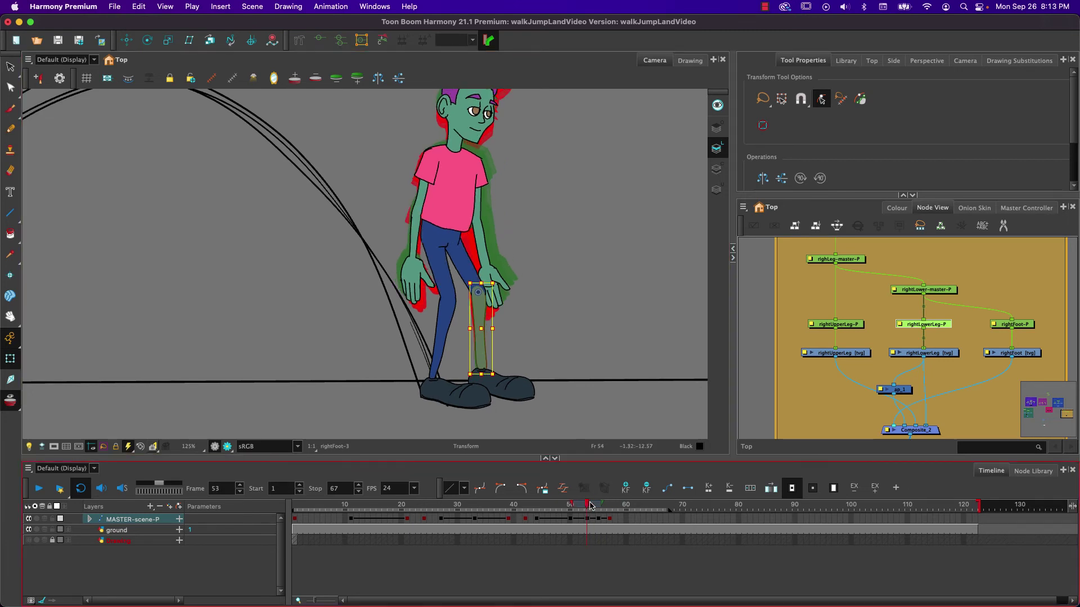
pyautogui.moveTo(481, 374); pyautogui.dragTo(481, 378)
pyautogui.moveTo(586, 505); pyautogui.dragTo(289, 486)
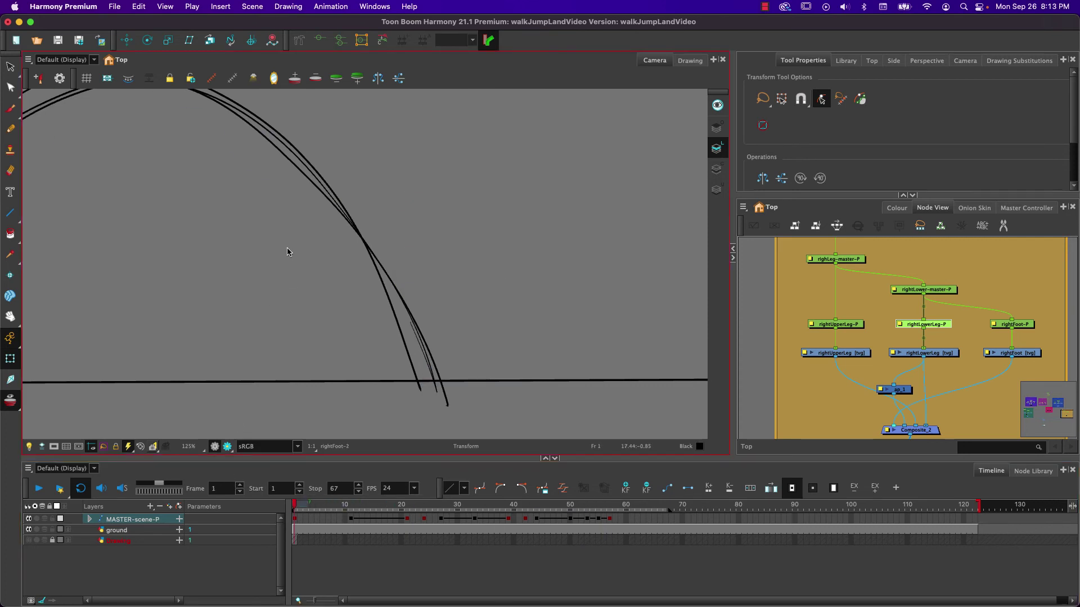
# Play the animation through to review the jump and landing with the corrected foot contact.
pyautogui.hotkey('shift', 'm')
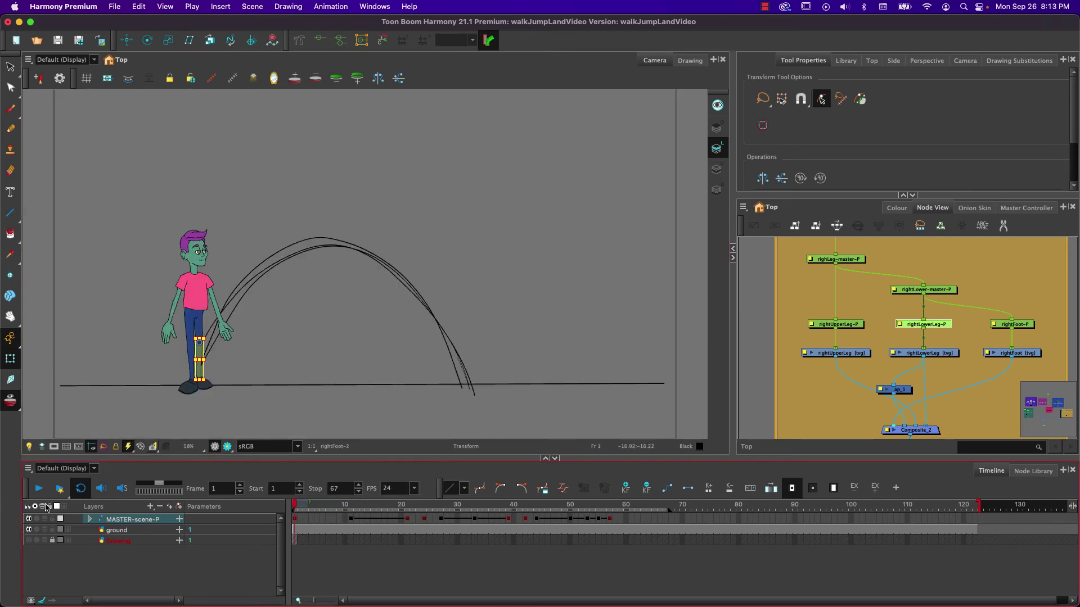
pyautogui.click(39, 489)
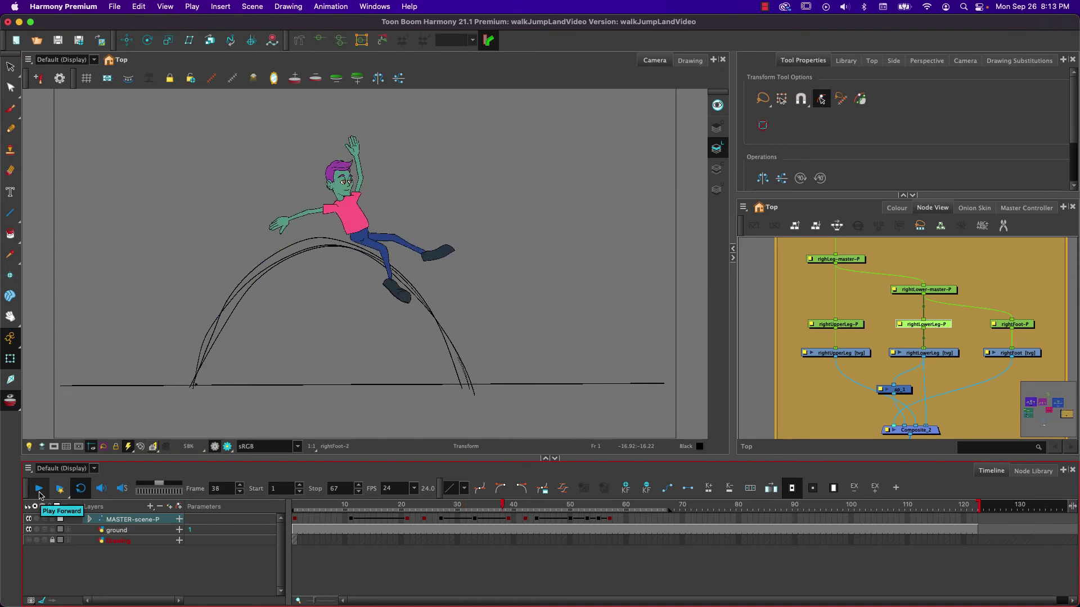
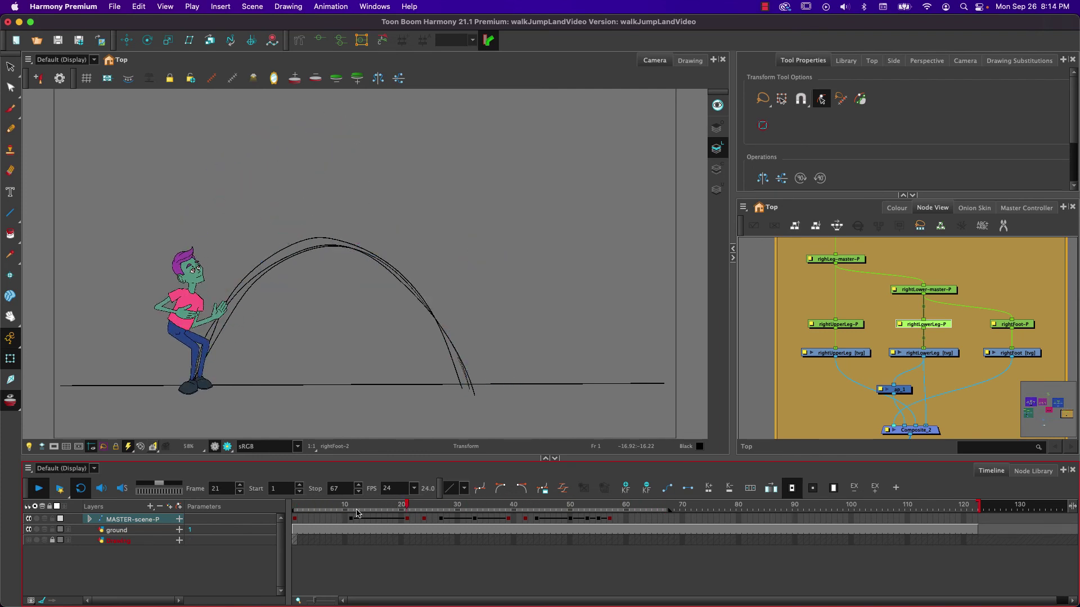
pyautogui.click(39, 488)
pyautogui.click(38, 488)
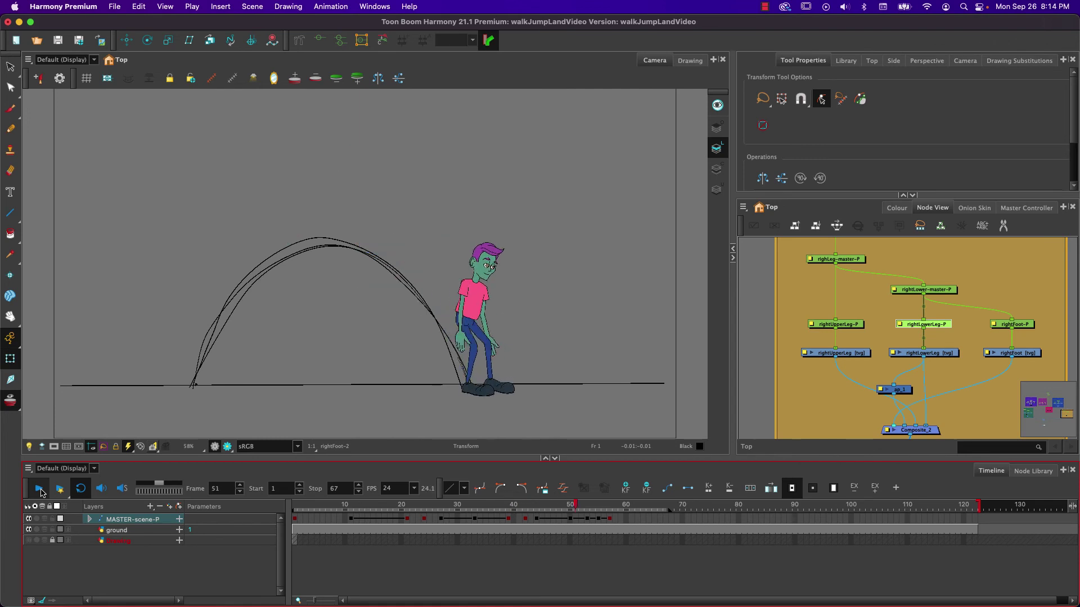
pyautogui.click(37, 491)
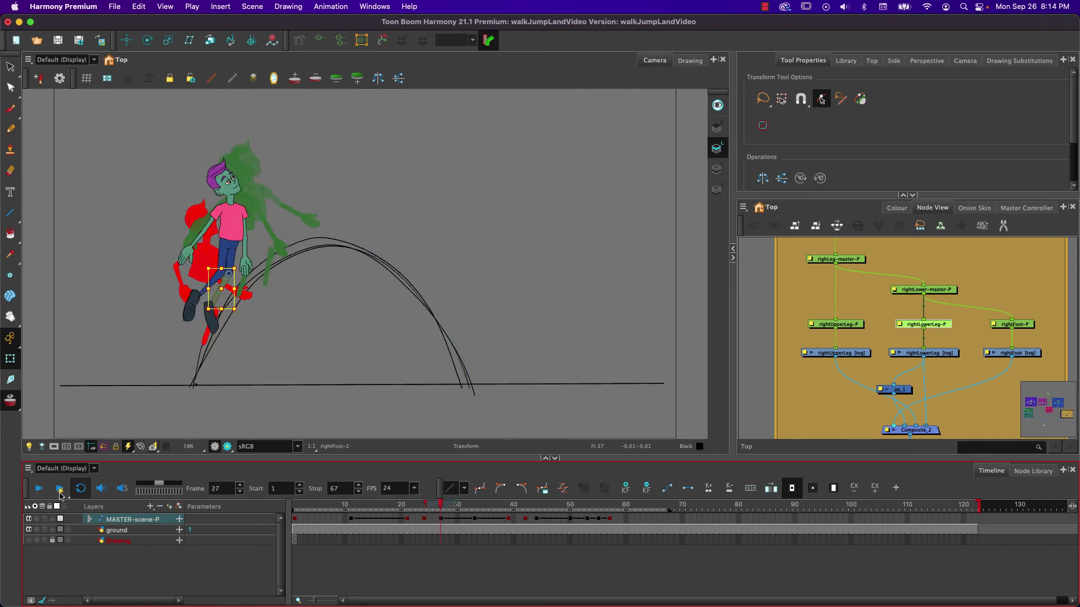
# Turn off onion skin and rotate the character's front hair tuft slightly clockwise at frame 21.
pyautogui.click(294, 505)
pyautogui.moveTo(294, 505); pyautogui.dragTo(350, 505)
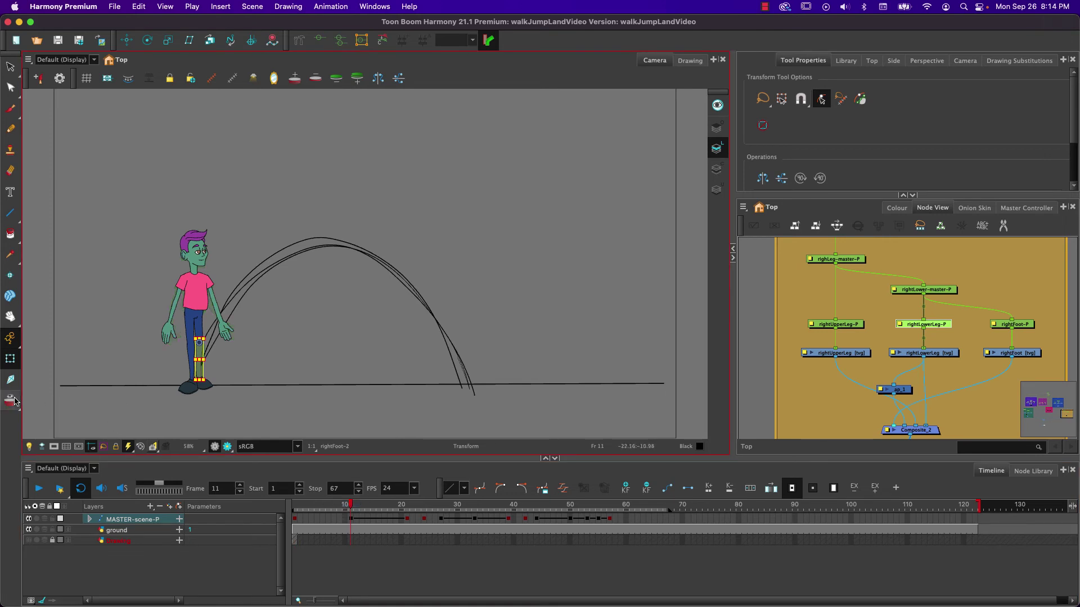
pyautogui.click(350, 502)
pyautogui.moveTo(351, 506); pyautogui.dragTo(406, 506)
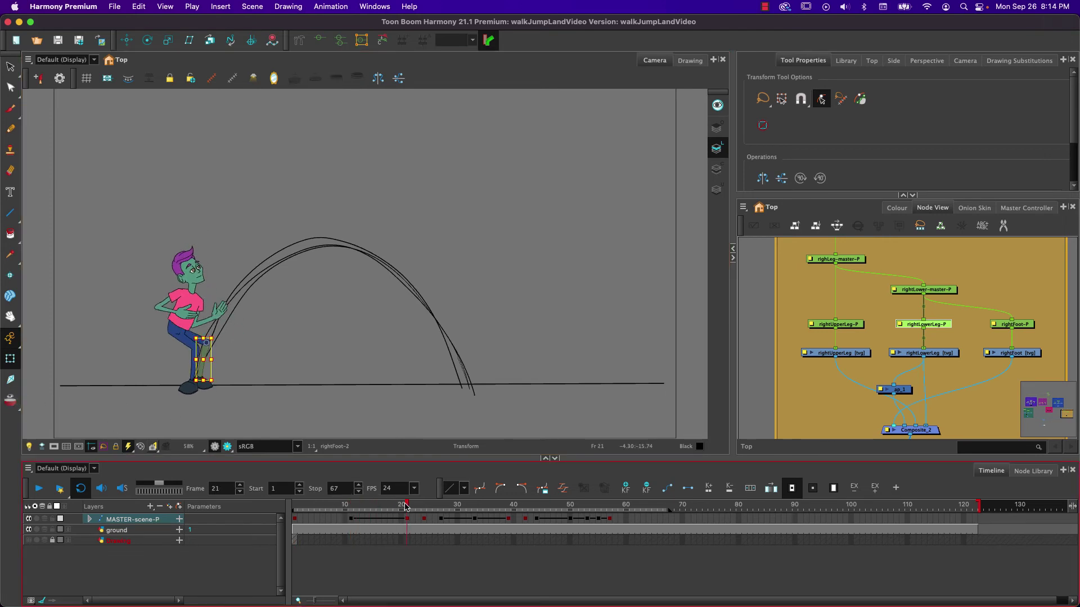
pyautogui.click(185, 258)
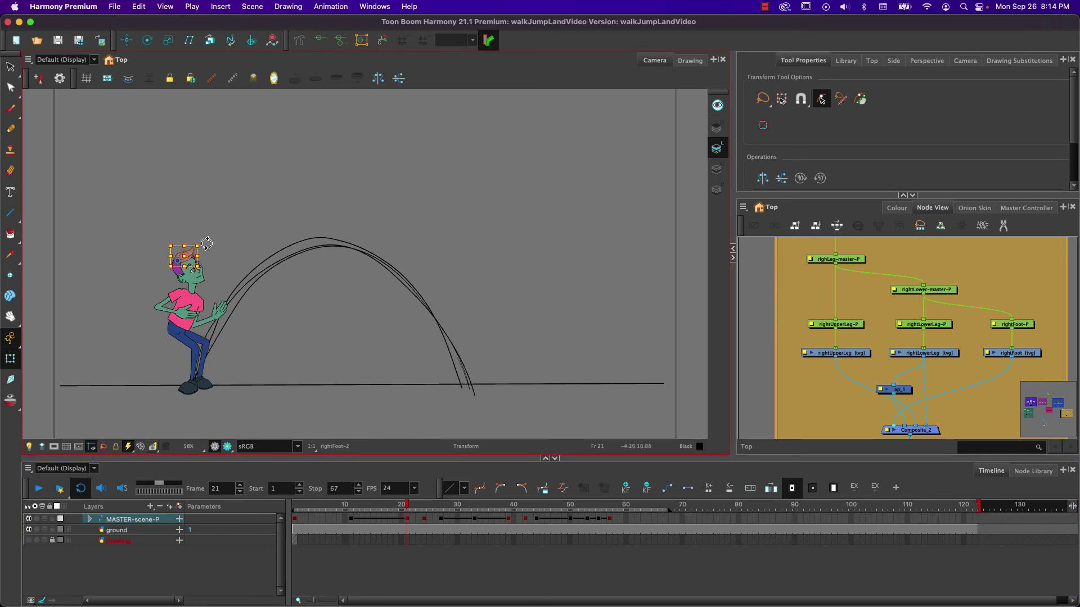
pyautogui.scroll(1, 208, 232)
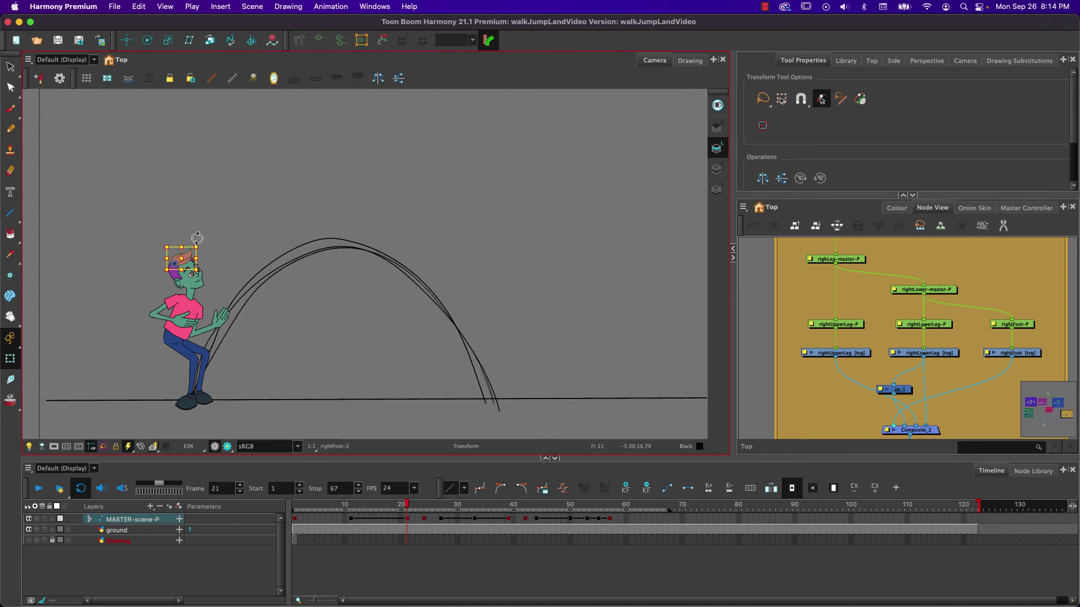
pyautogui.scroll(2, 200, 237)
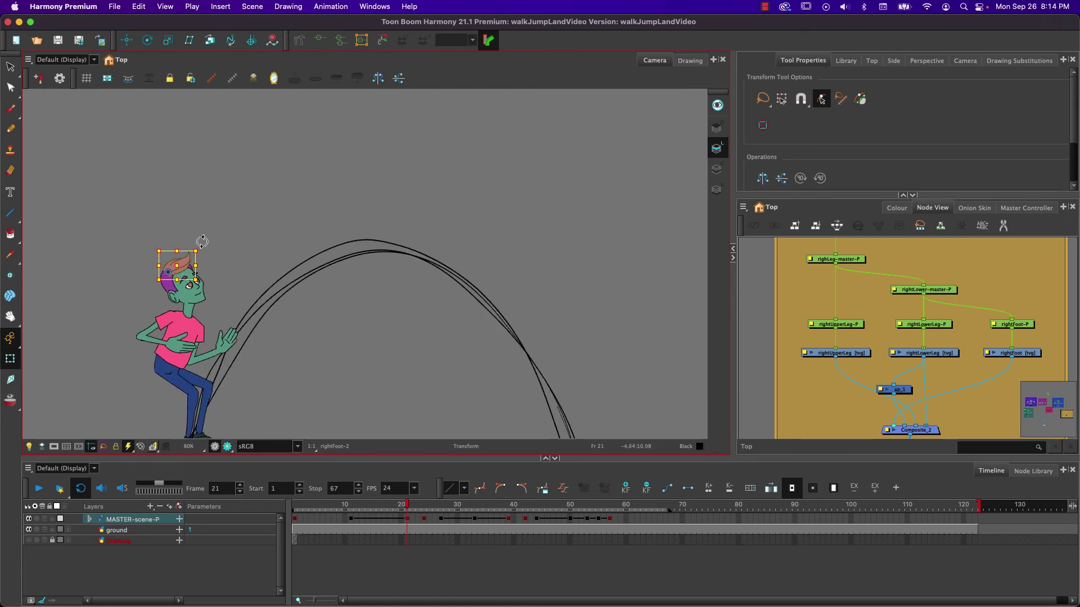
pyautogui.moveTo(202, 242); pyautogui.dragTo(202, 246)
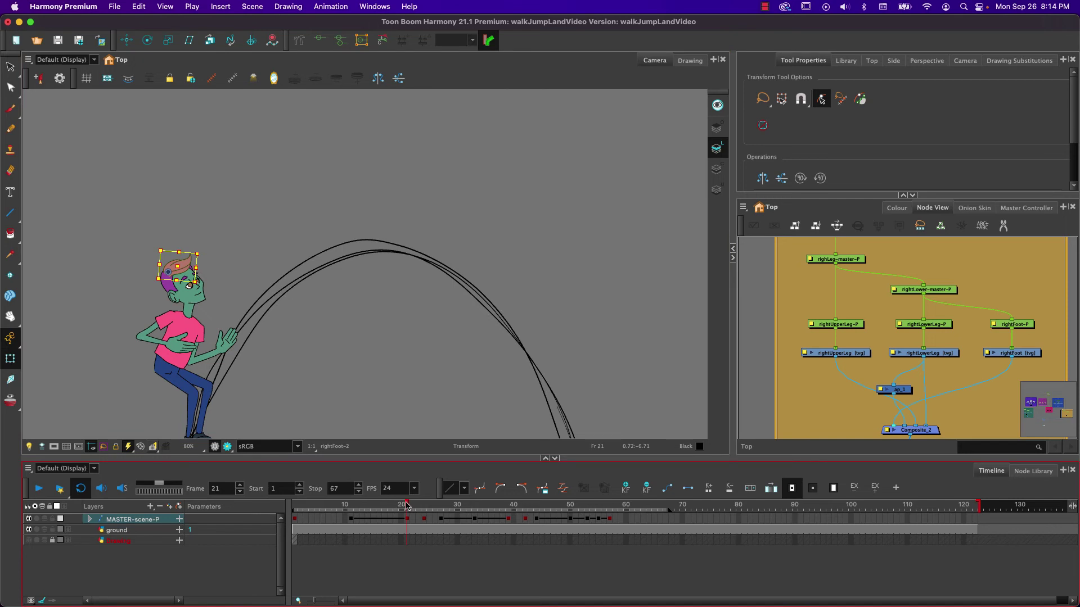
# Rotate the front hair tuft slightly clockwise at frame 24 and slightly counter-clockwise at frame 27.
pyautogui.moveTo(407, 505)
pyautogui.mouseDown()
pyautogui.moveTo(364, 505)
pyautogui.moveTo(423, 503)
pyautogui.mouseUp()
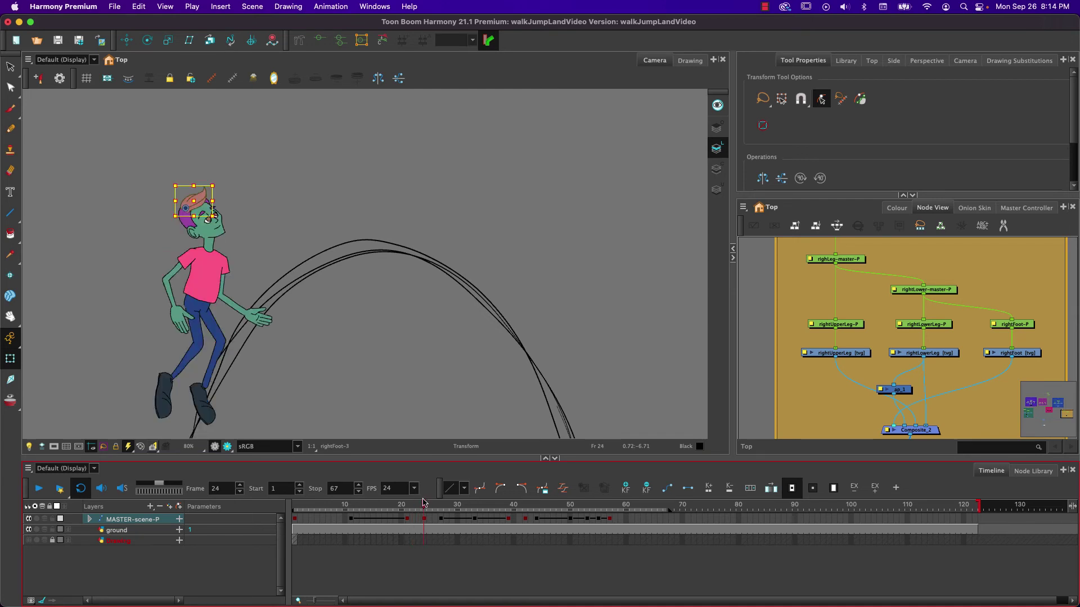
pyautogui.moveTo(424, 502)
pyautogui.mouseDown()
pyautogui.moveTo(440, 502)
pyautogui.moveTo(421, 497)
pyautogui.mouseUp()
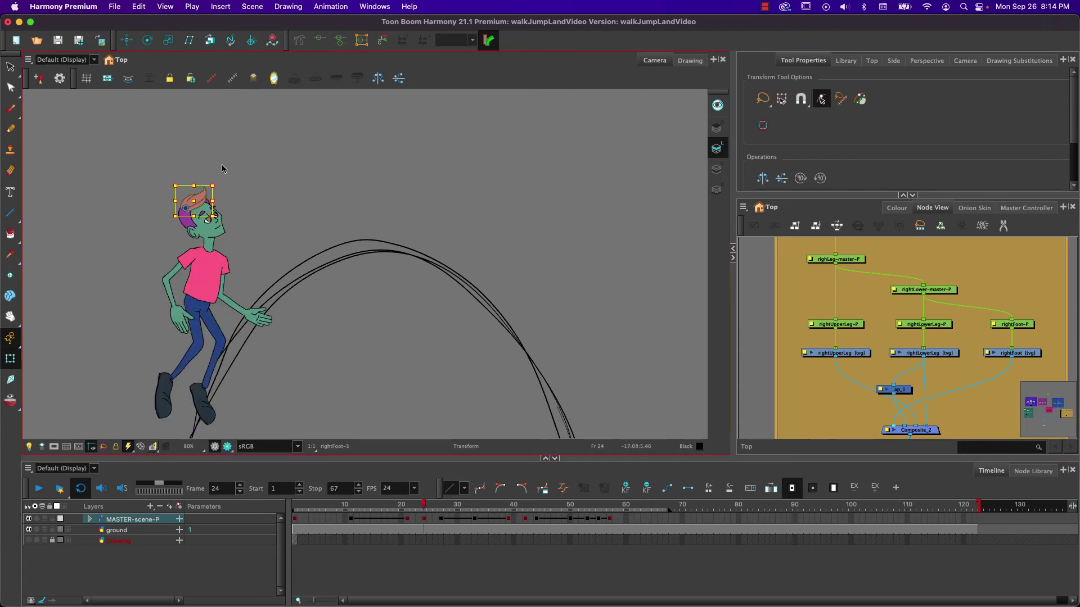
pyautogui.moveTo(219, 181); pyautogui.dragTo(219, 186)
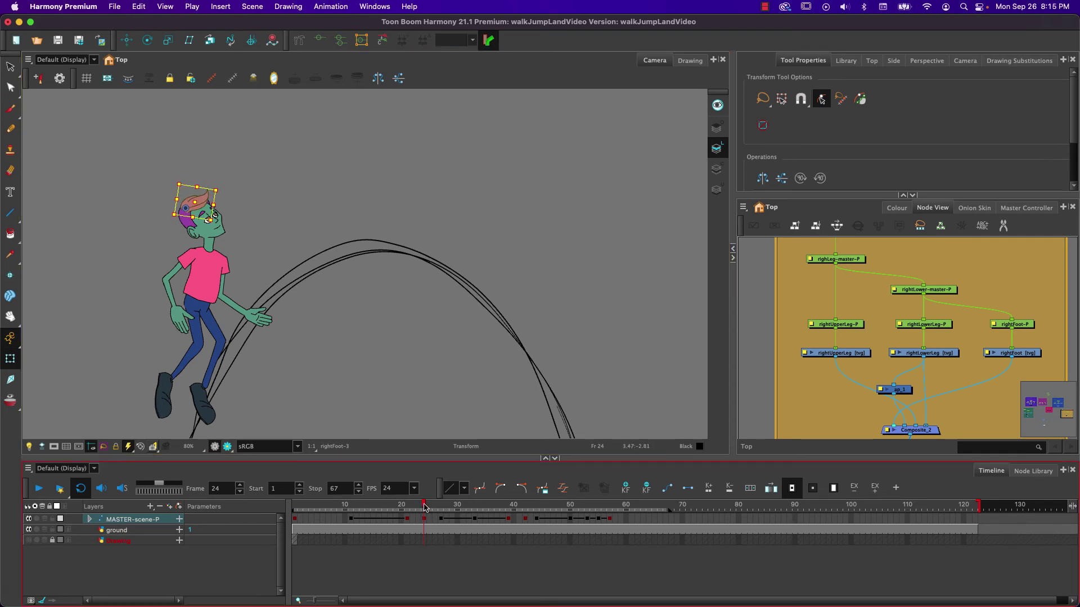
pyautogui.moveTo(426, 507); pyautogui.dragTo(441, 507)
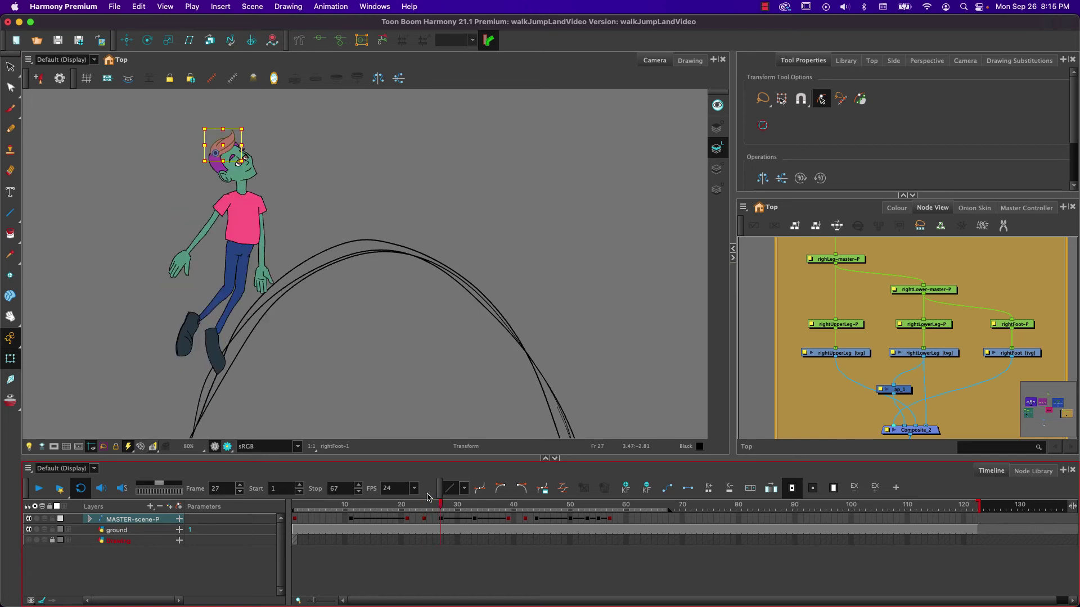
pyautogui.moveTo(249, 122); pyautogui.dragTo(248, 118)
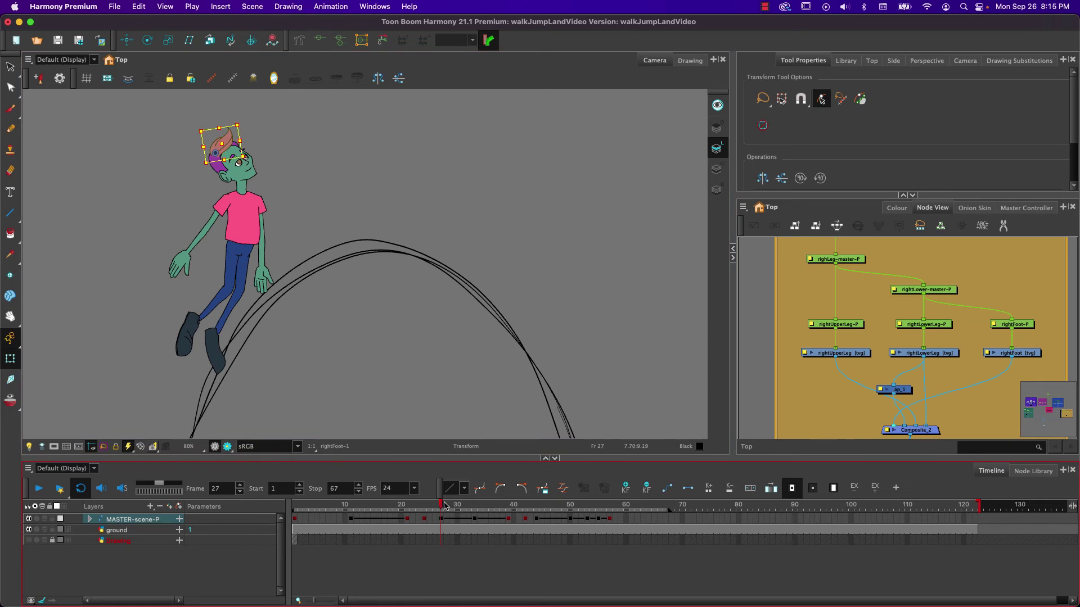
# Lift the front hair tuft by rotating it counter-clockwise at frame 33 and more strongly at frame 39.
pyautogui.moveTo(440, 506); pyautogui.dragTo(476, 505)
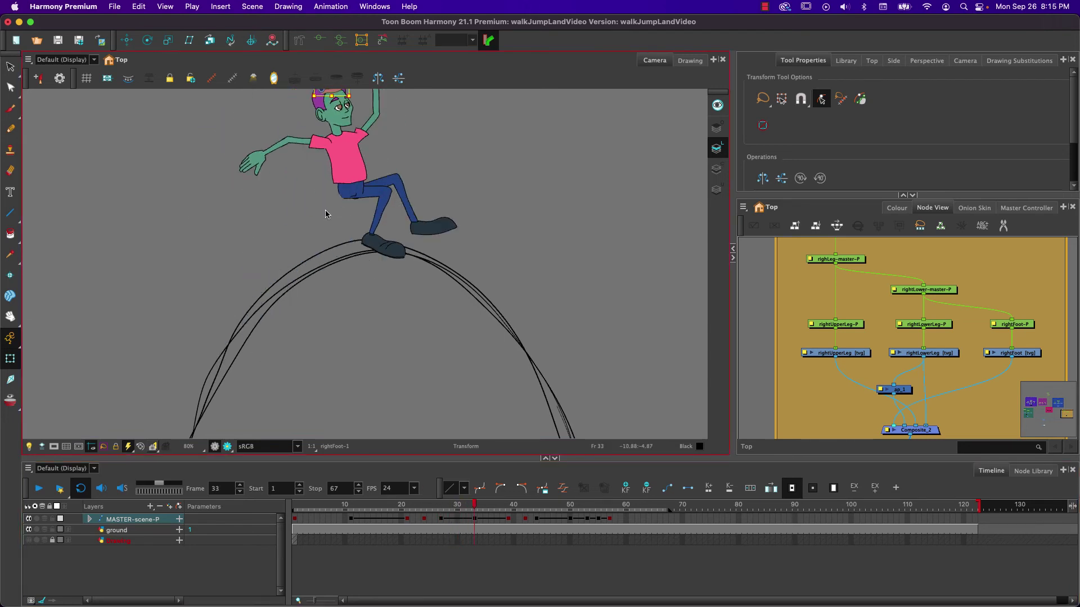
pyautogui.moveTo(326, 207); pyautogui.dragTo(324, 264)
pyautogui.click(327, 148)
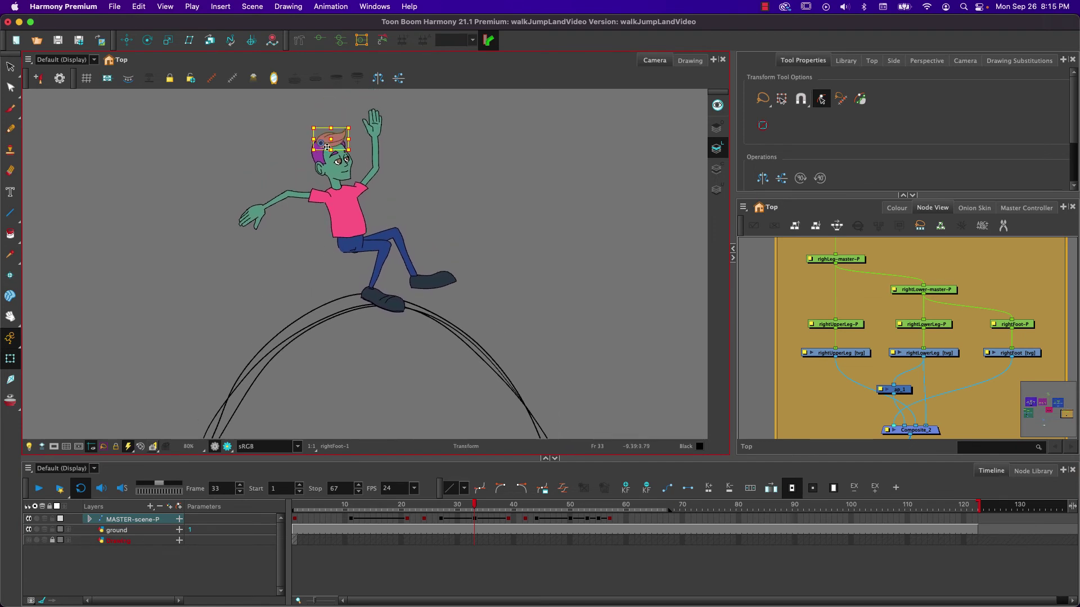
pyautogui.moveTo(354, 120); pyautogui.dragTo(351, 113)
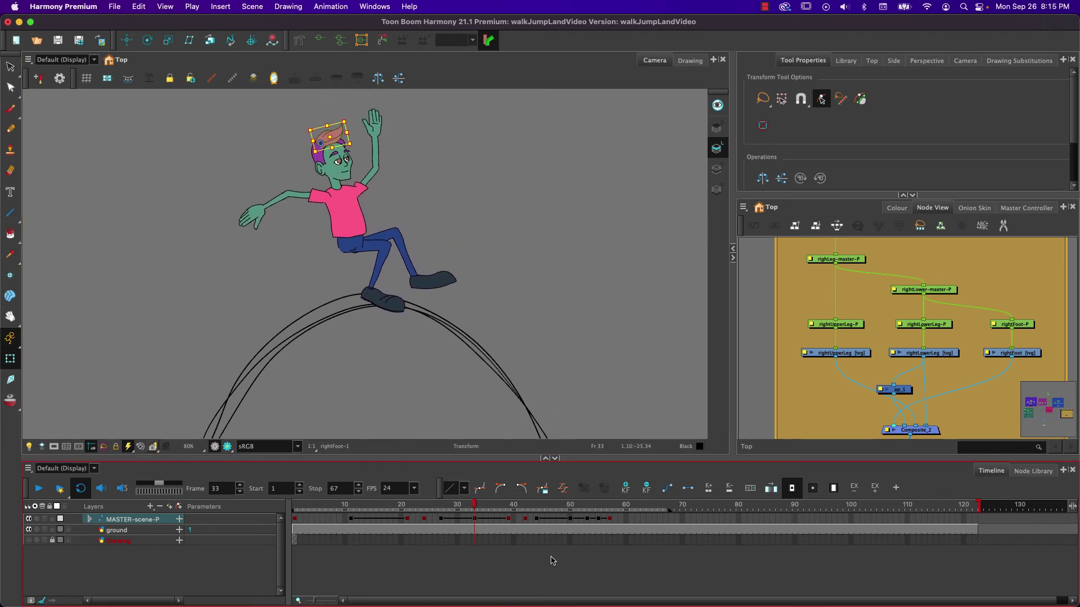
pyautogui.moveTo(476, 504); pyautogui.dragTo(508, 504)
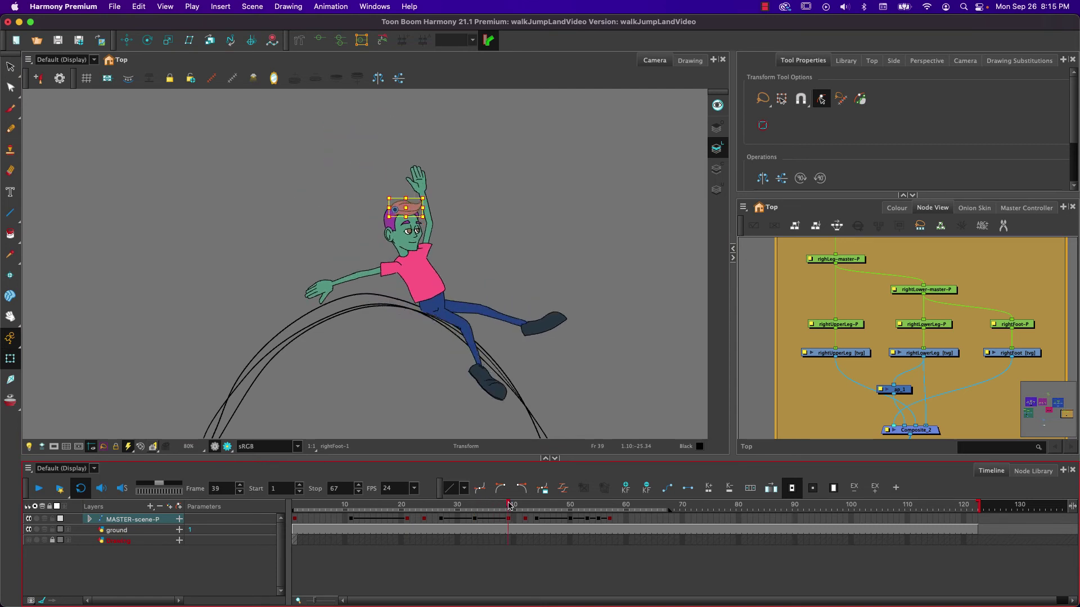
pyautogui.moveTo(429, 194); pyautogui.dragTo(417, 172)
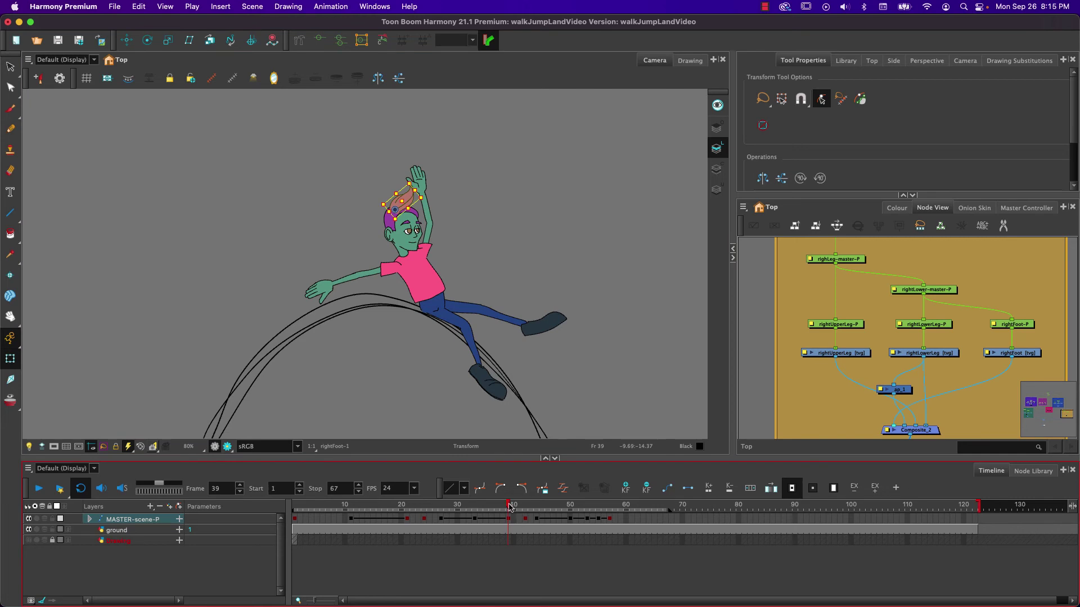
# Rotate the front hair tuft counter-clockwise at frame 42 and nudge its rotation at frame 44.
pyautogui.moveTo(509, 508); pyautogui.dragTo(525, 505)
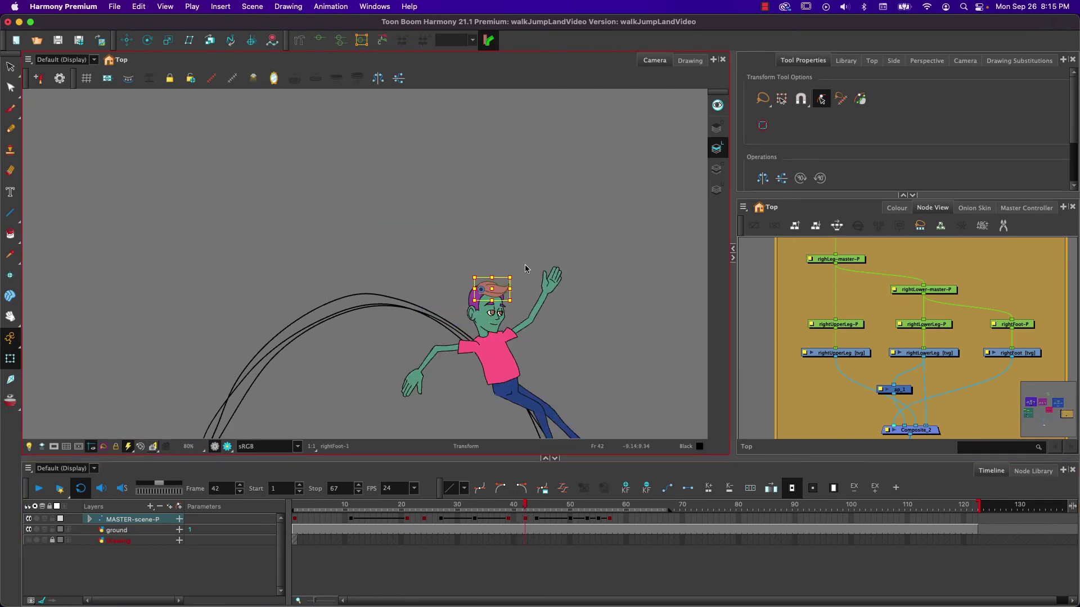
pyautogui.moveTo(520, 275); pyautogui.dragTo(513, 255)
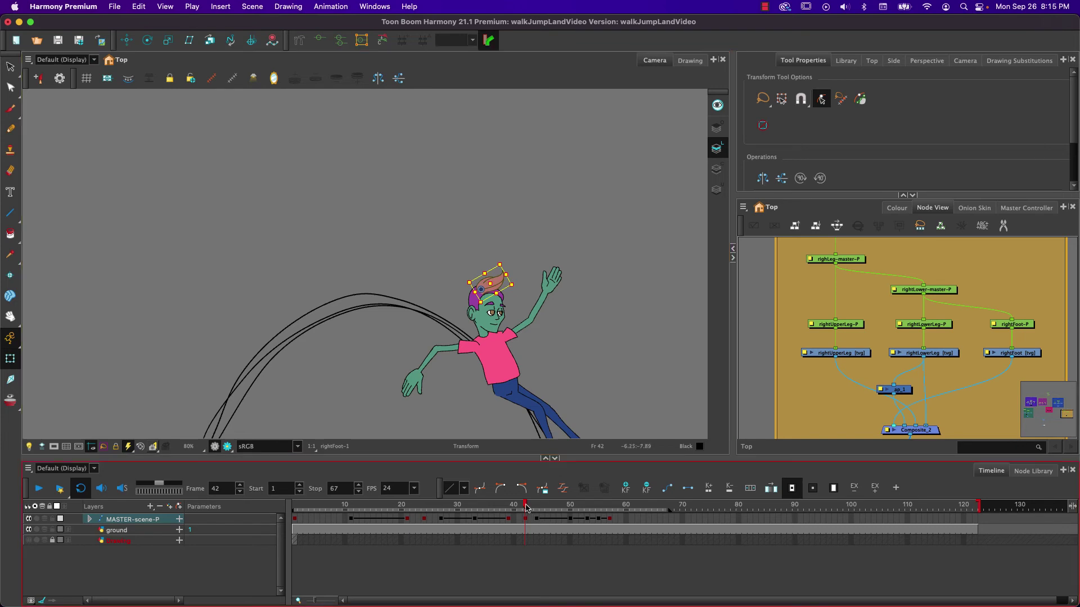
pyautogui.moveTo(527, 508)
pyautogui.mouseDown()
pyautogui.moveTo(511, 506)
pyautogui.moveTo(536, 509)
pyautogui.mouseUp()
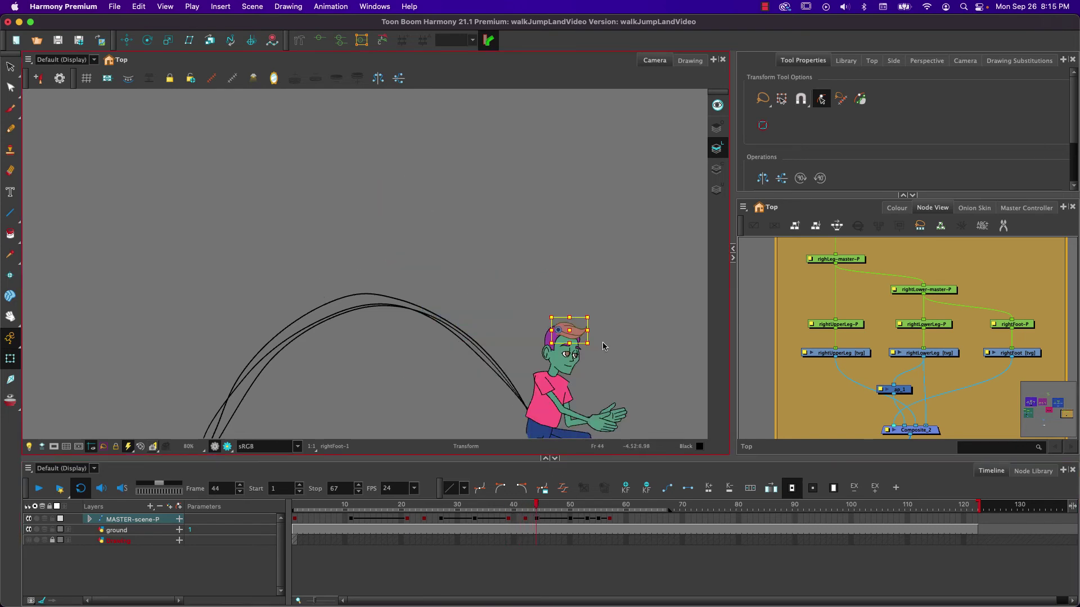
pyautogui.moveTo(596, 348)
pyautogui.mouseDown()
pyautogui.moveTo(593, 363)
pyautogui.moveTo(597, 341)
pyautogui.mouseUp()
# Rotate the front hair tuft clockwise over the forehead at frame 46 and check it at frames 50 and 53.
pyautogui.click(549, 509)
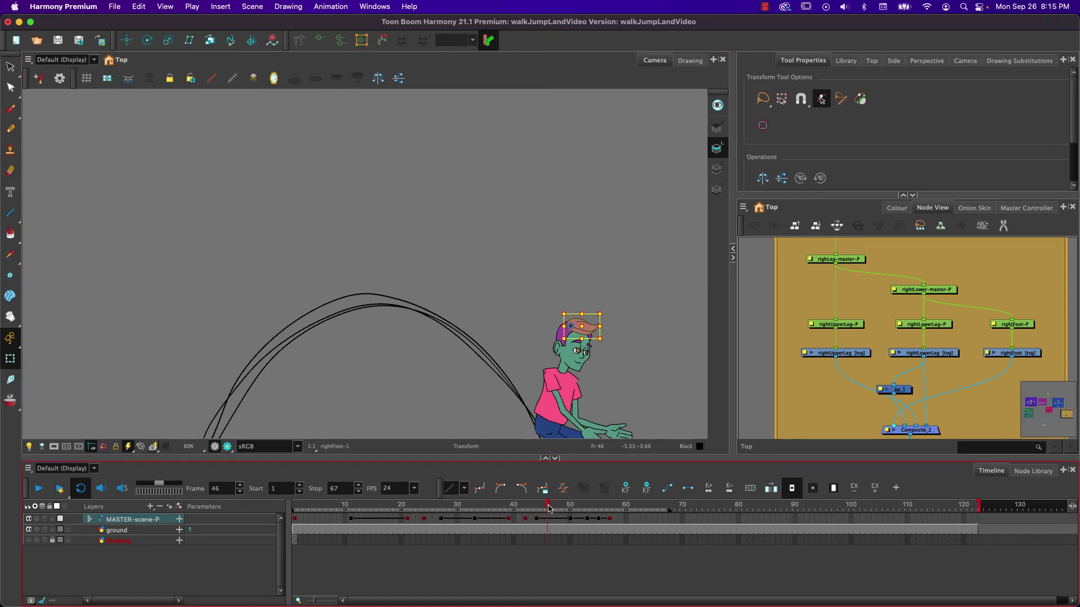
pyautogui.moveTo(607, 344); pyautogui.dragTo(605, 367)
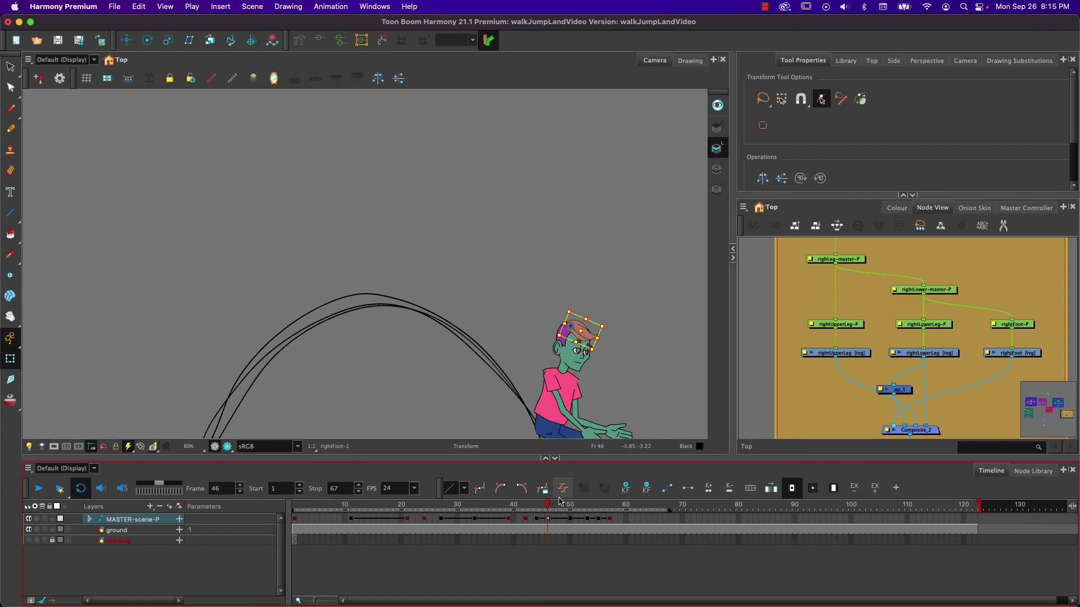
pyautogui.moveTo(549, 508); pyautogui.dragTo(571, 506)
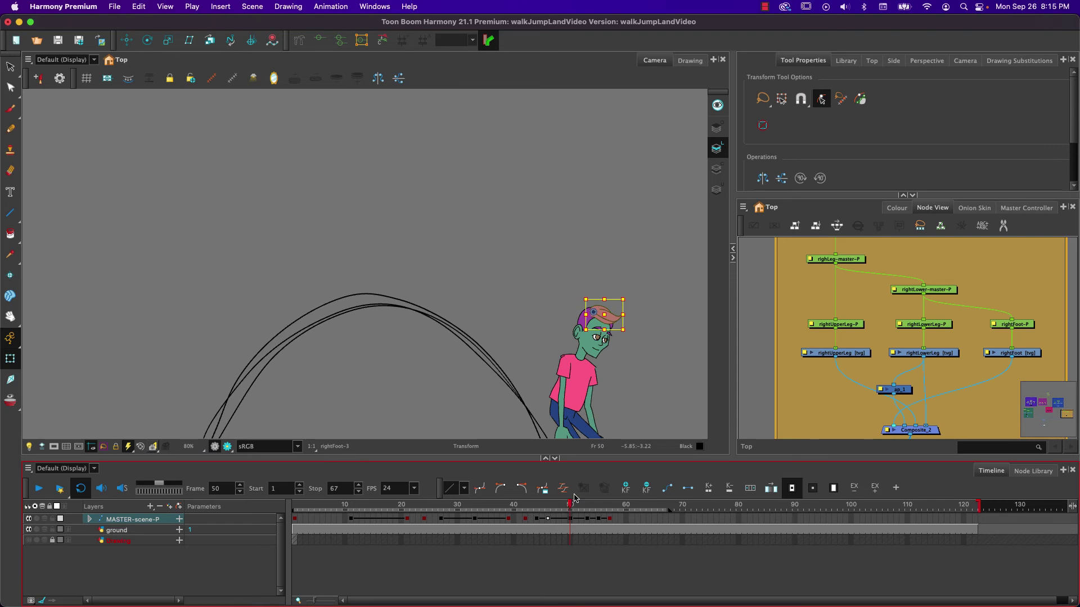
pyautogui.scroll(1, 635, 337)
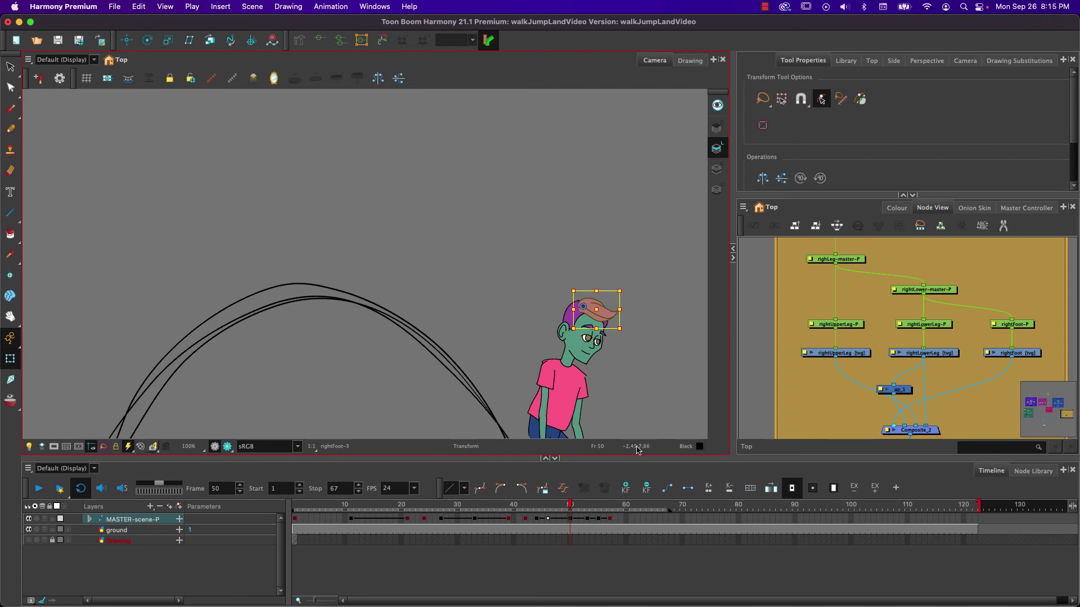
pyautogui.click(585, 510)
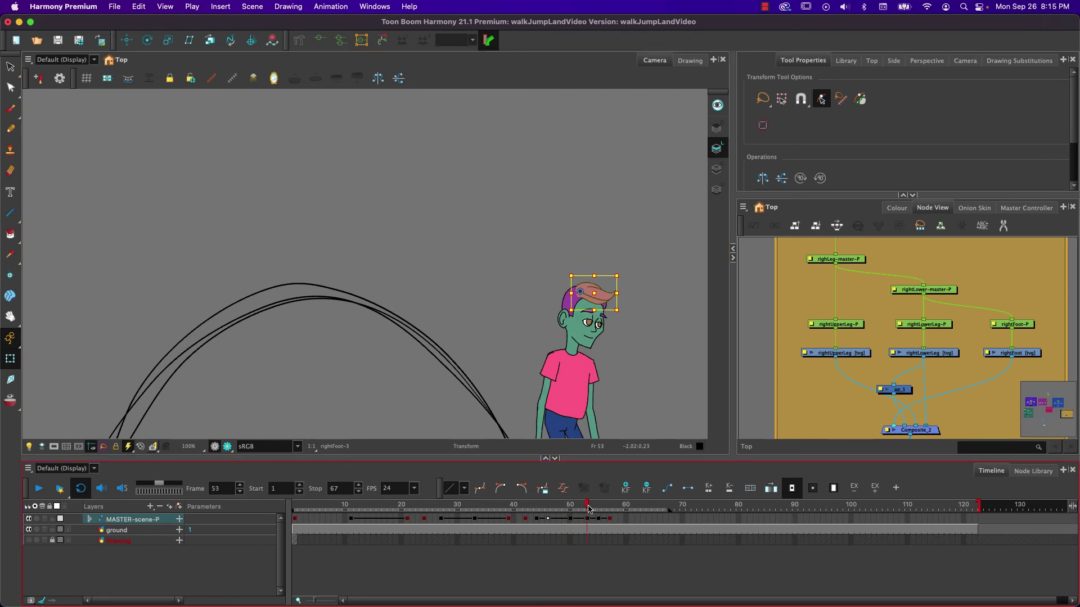
# Return to frame 1 and play the animation to review the hair's drag and follow-through.
pyautogui.moveTo(588, 509); pyautogui.dragTo(293, 500)
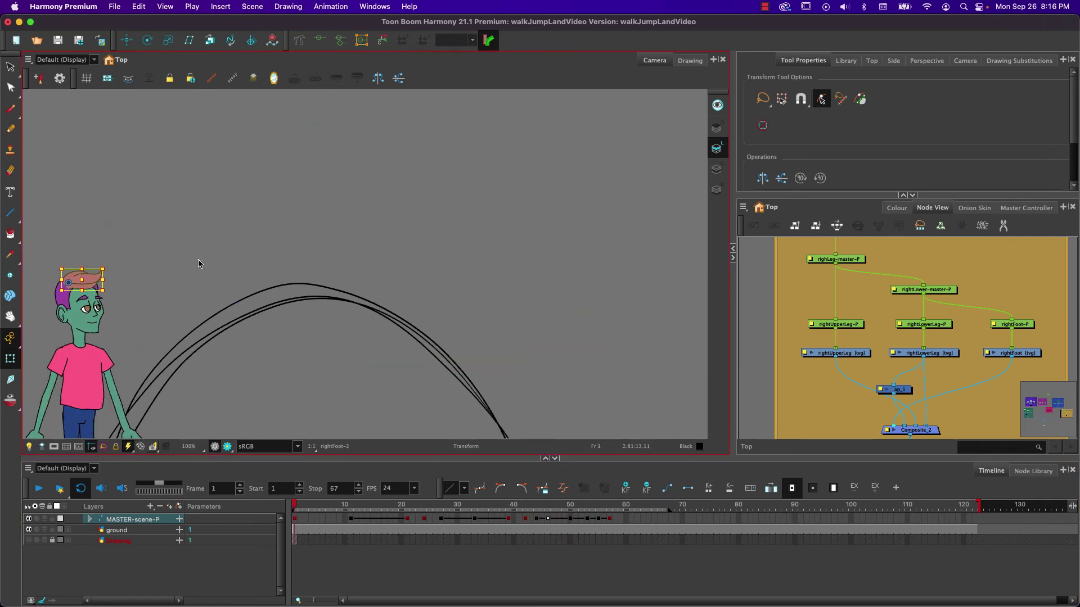
pyautogui.scroll(-2, 374, 249)
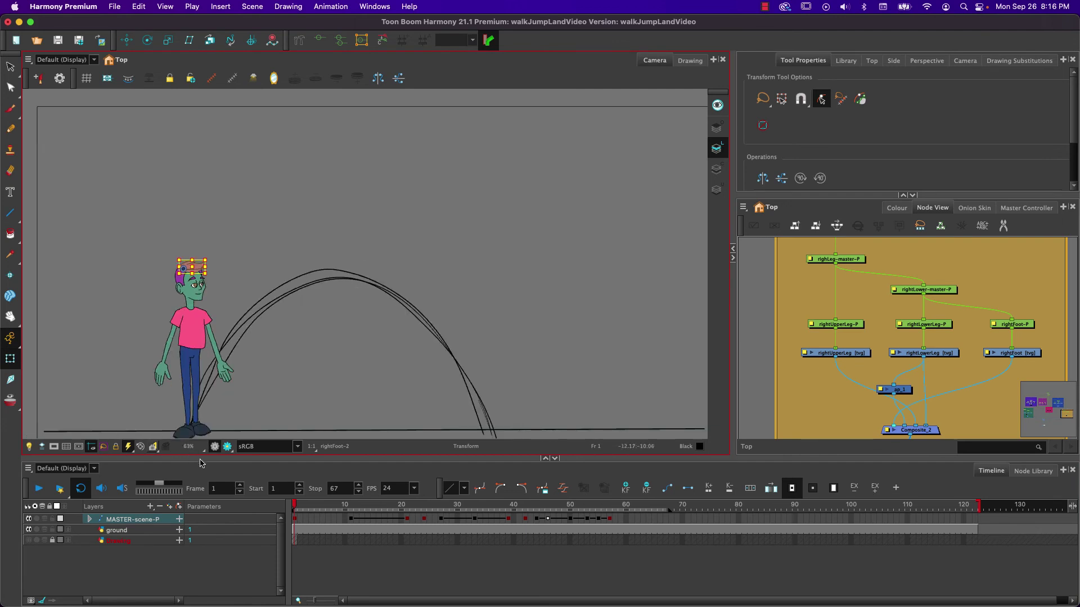
pyautogui.click(39, 488)
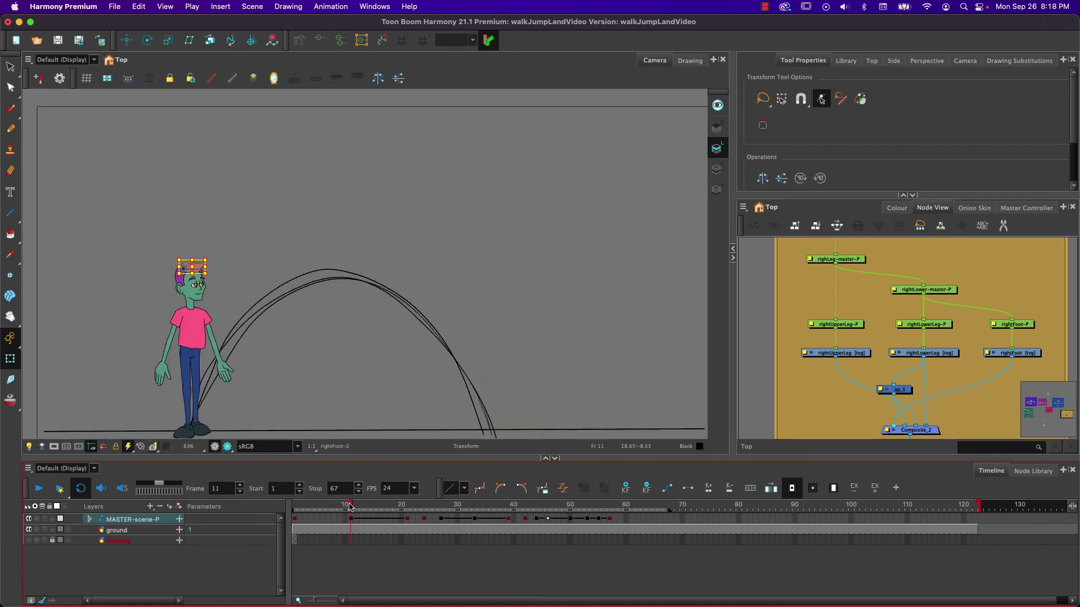
# Rotate the character's front hand clockwise at frame 13 so it drags behind the rising arm.
pyautogui.moveTo(351, 507)
pyautogui.mouseDown()
pyautogui.moveTo(406, 499)
pyautogui.moveTo(353, 502)
pyautogui.moveTo(364, 500)
pyautogui.mouseUp()
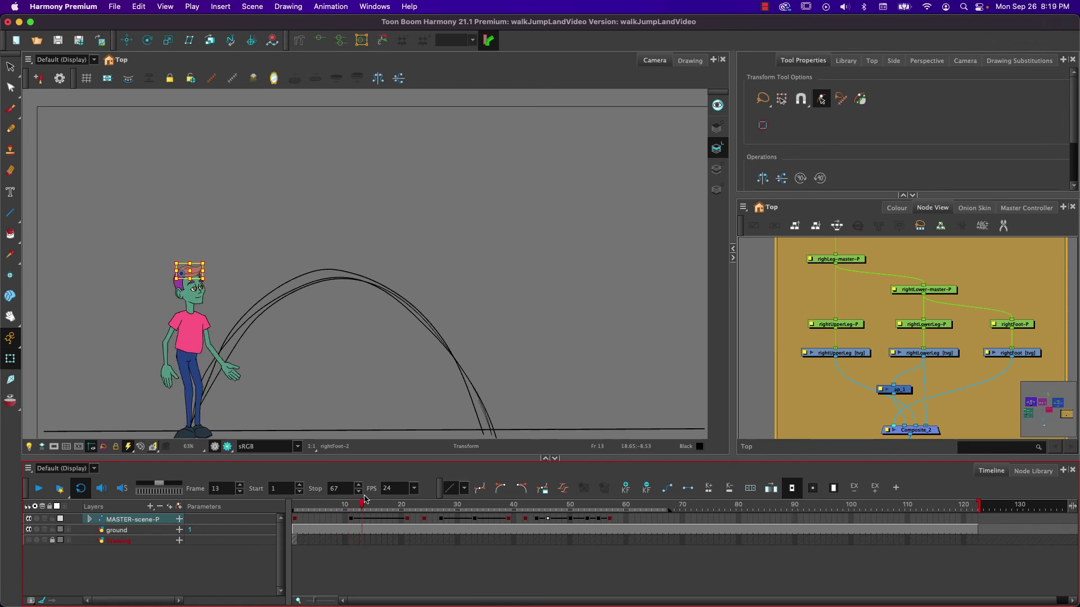
pyautogui.click(230, 374)
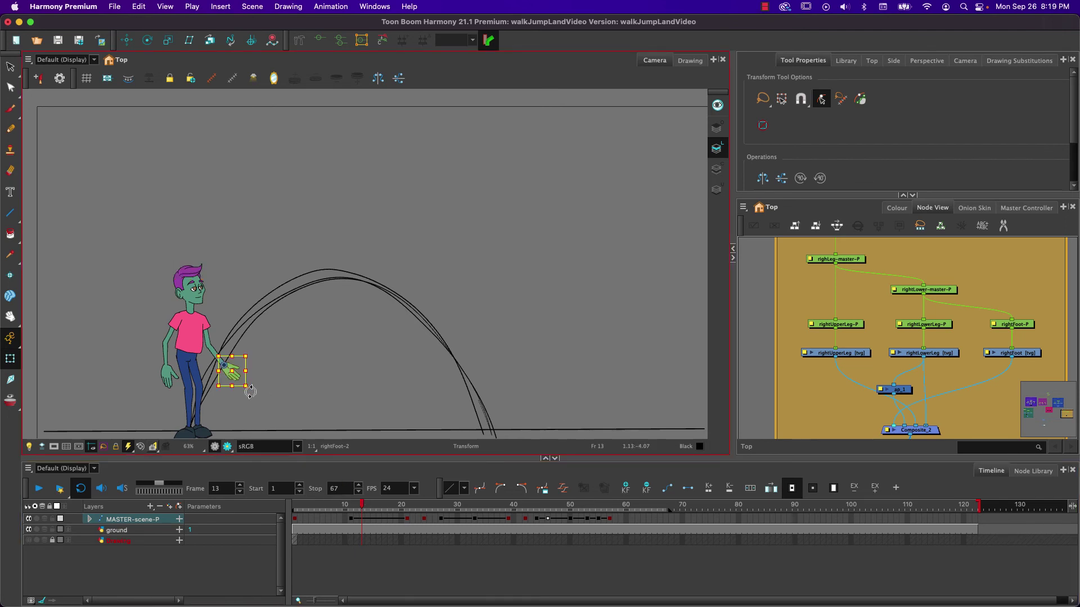
pyautogui.moveTo(252, 390); pyautogui.dragTo(247, 402)
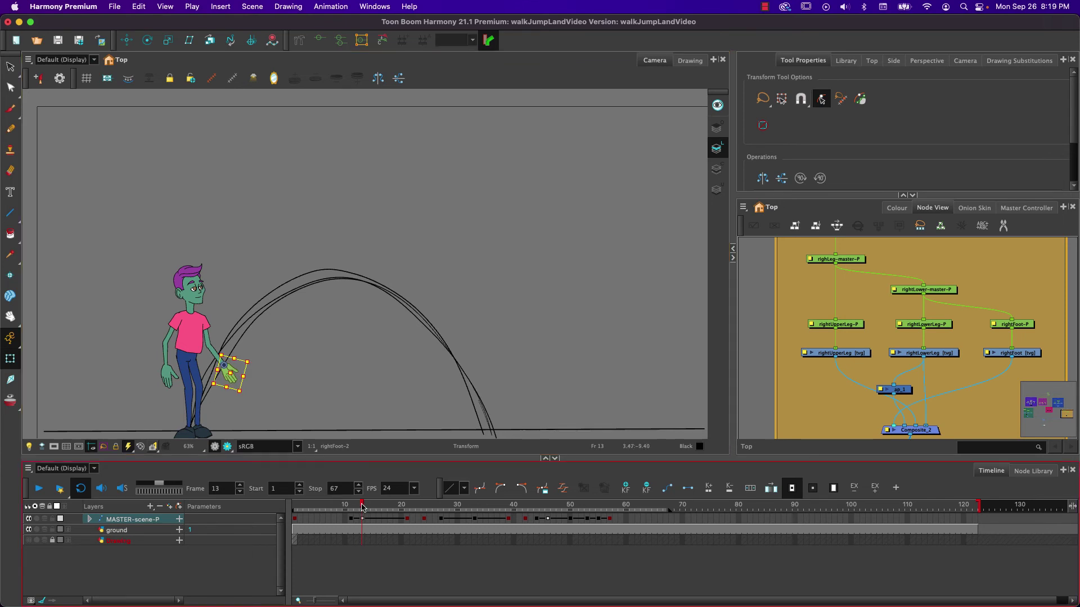
# Rotate the character's rear hand clockwise at frame 15 so it drags behind the moving arm.
pyautogui.moveTo(362, 508)
pyautogui.mouseDown()
pyautogui.moveTo(407, 505)
pyautogui.moveTo(360, 505)
pyautogui.moveTo(374, 507)
pyautogui.mouseUp()
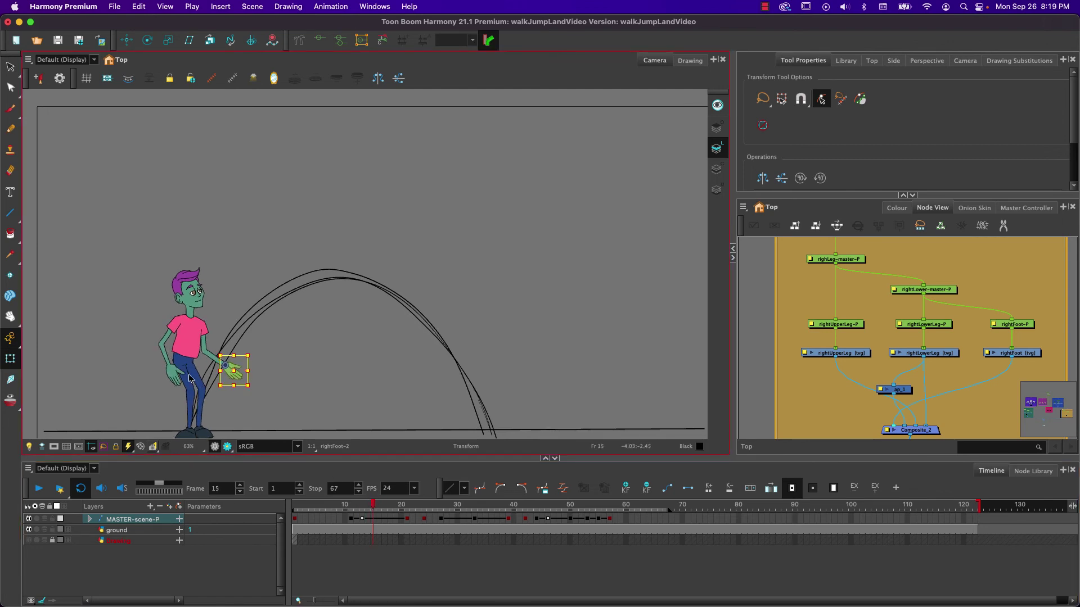
pyautogui.click(171, 372)
pyautogui.moveTo(158, 397); pyautogui.dragTo(150, 398)
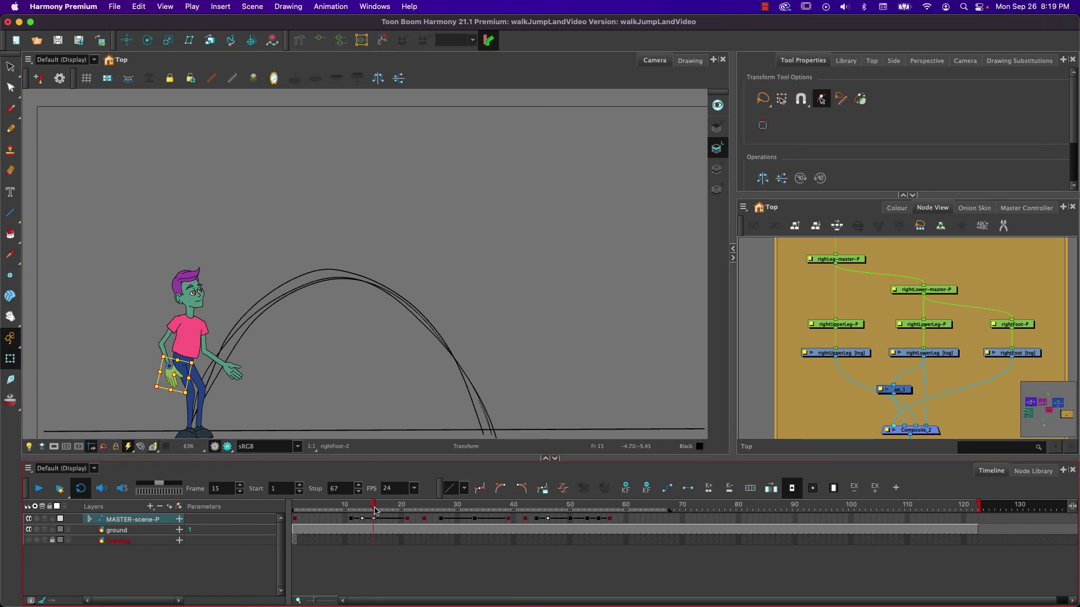
# Check the pose at frame 21, and at frame 29 rotate the raised rear hand clockwise so it swings outward.
pyautogui.moveTo(375, 508); pyautogui.dragTo(406, 505)
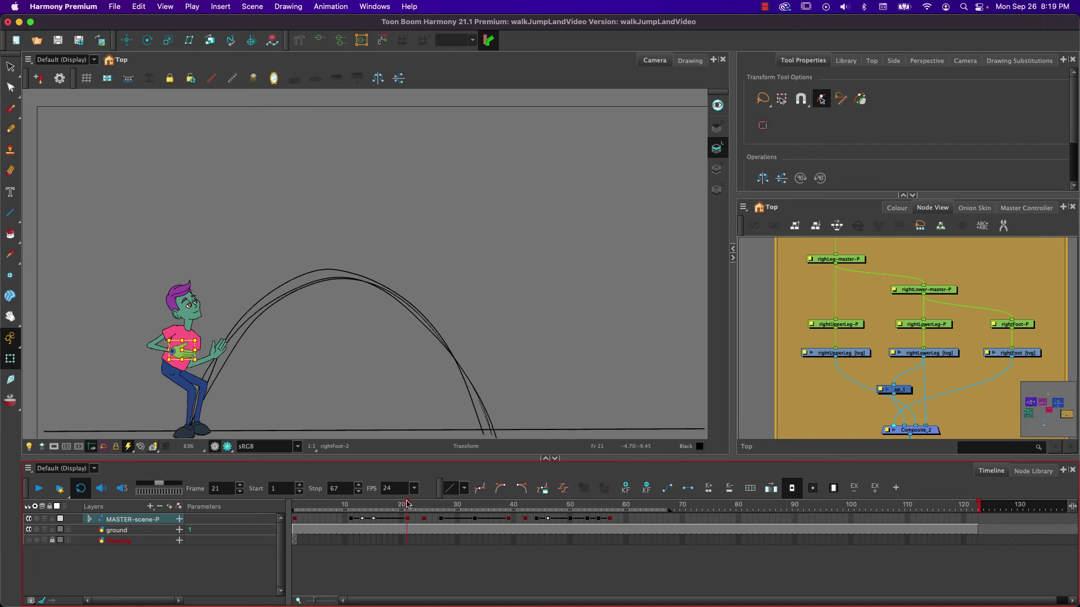
pyautogui.moveTo(409, 504); pyautogui.dragTo(454, 497)
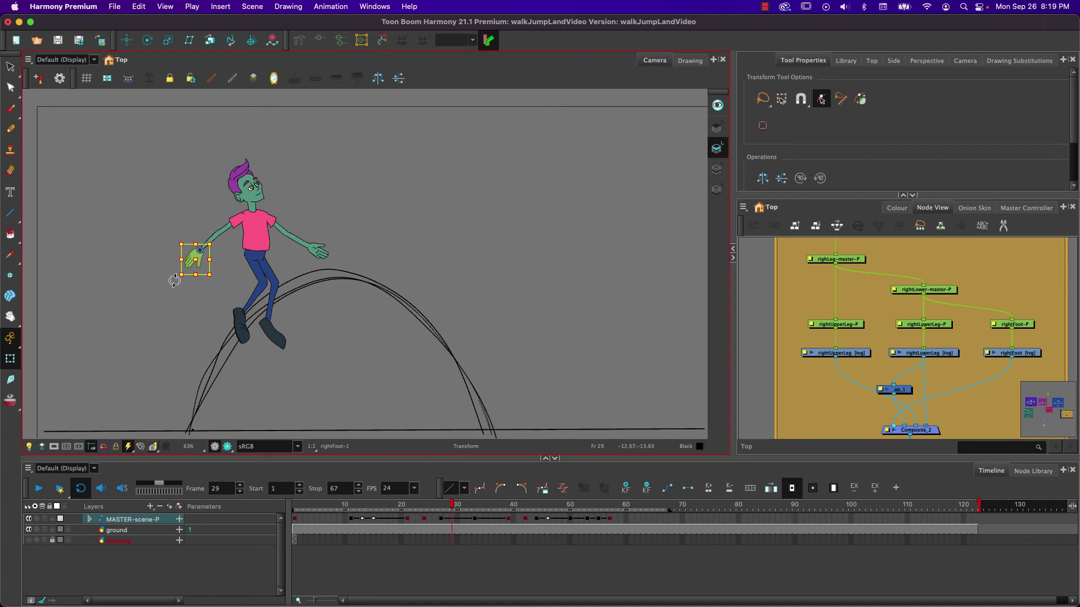
pyautogui.moveTo(172, 281); pyautogui.dragTo(142, 263)
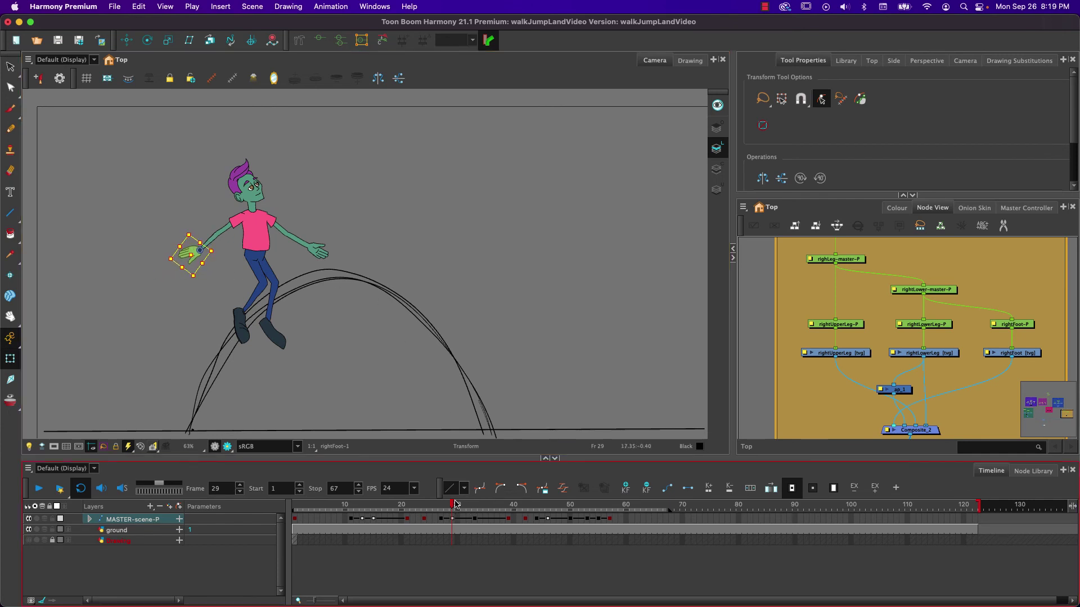
pyautogui.moveTo(454, 505)
pyautogui.mouseDown()
pyautogui.moveTo(441, 505)
pyautogui.moveTo(451, 505)
pyautogui.mouseUp()
# Rotate the rear forearm with its hand counter-clockwise at frame 46, lifting it in the landing crouch.
pyautogui.moveTo(452, 504); pyautogui.dragTo(549, 508)
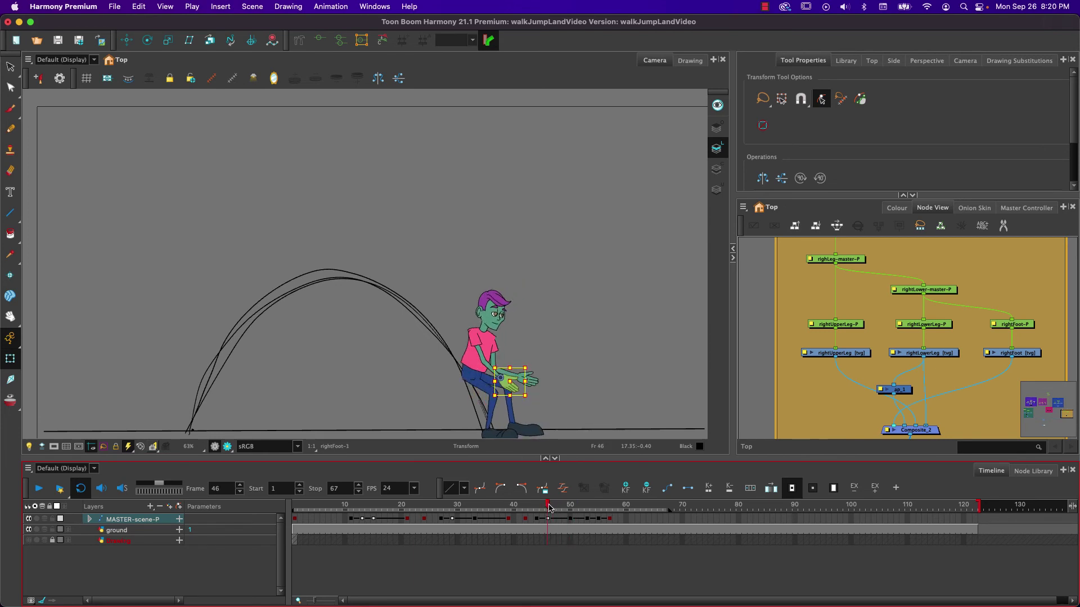
pyautogui.click(505, 385)
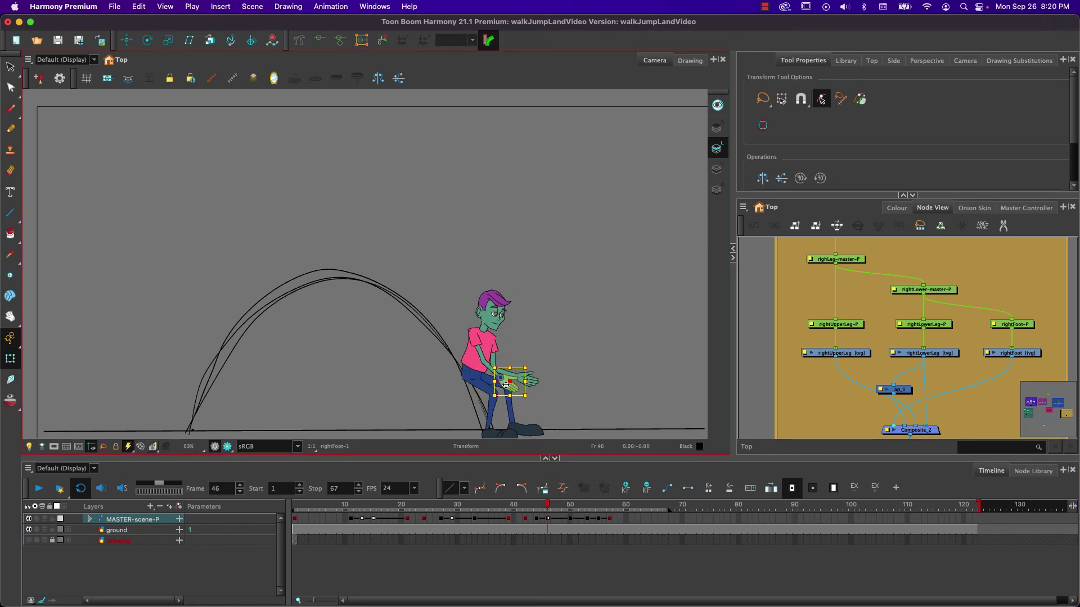
pyautogui.press('b')
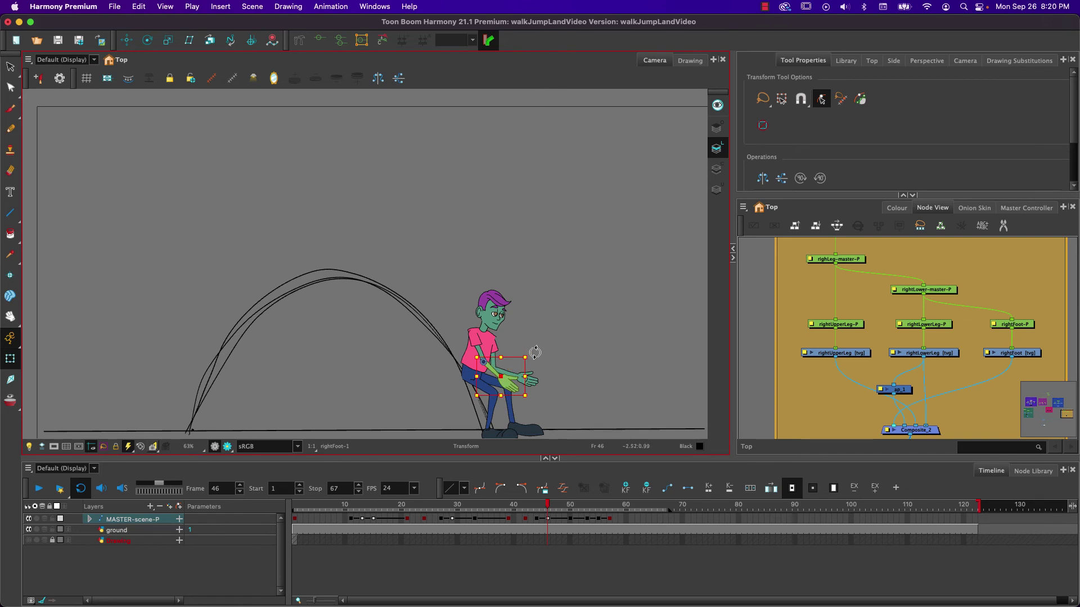
pyautogui.moveTo(534, 352); pyautogui.dragTo(532, 332)
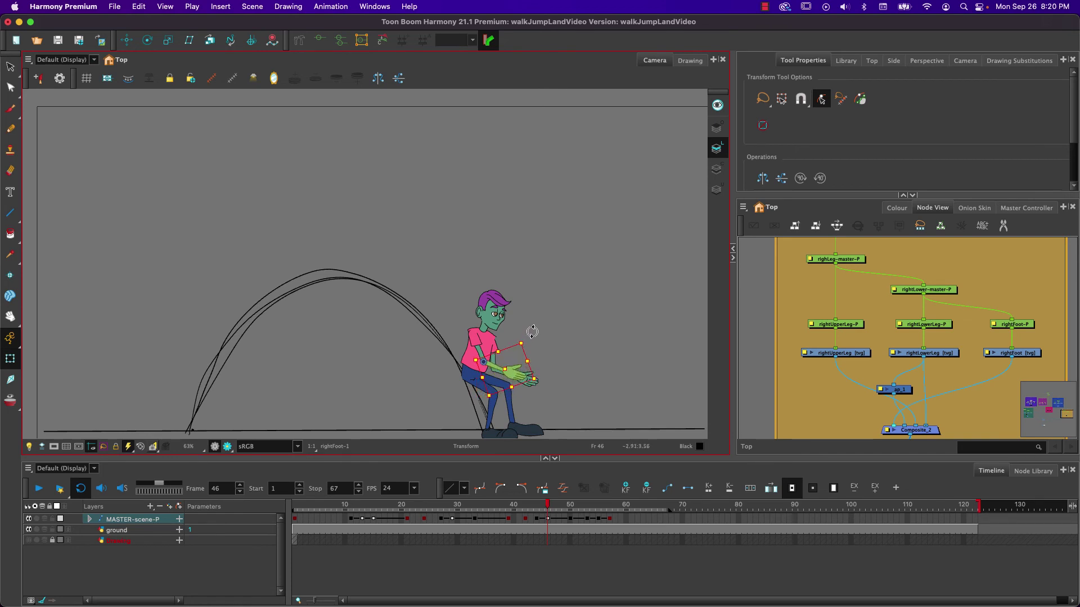
# Check the arm at frame 44 and rotate the front hand slightly clockwise at frame 53.
pyautogui.click(538, 508)
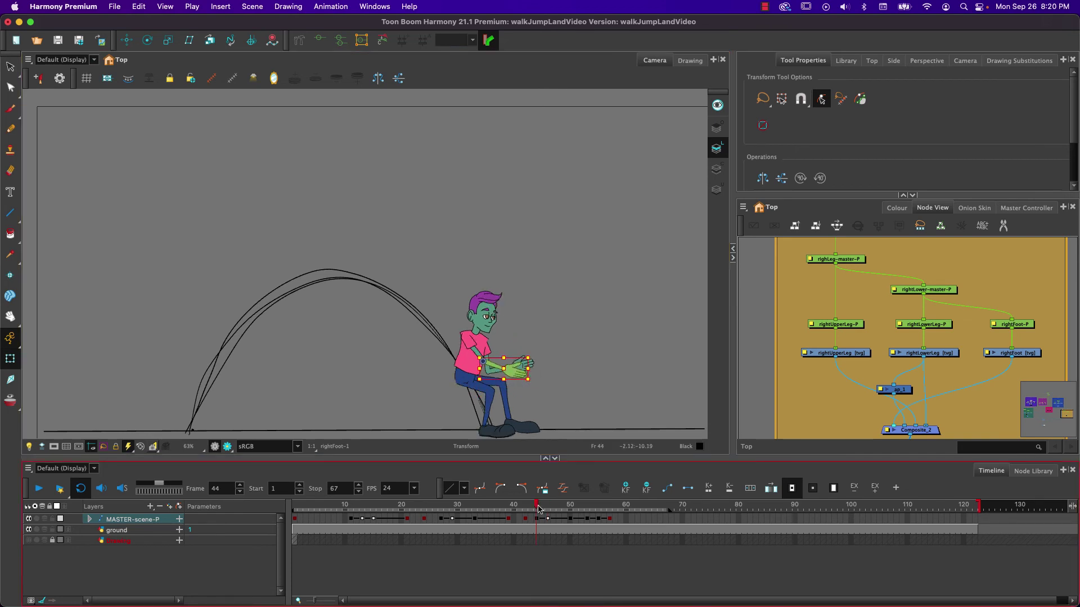
pyautogui.moveTo(539, 509)
pyautogui.mouseDown()
pyautogui.moveTo(588, 508)
pyautogui.moveTo(526, 504)
pyautogui.moveTo(570, 506)
pyautogui.moveTo(536, 504)
pyautogui.mouseUp()
pyautogui.moveTo(538, 508); pyautogui.dragTo(588, 506)
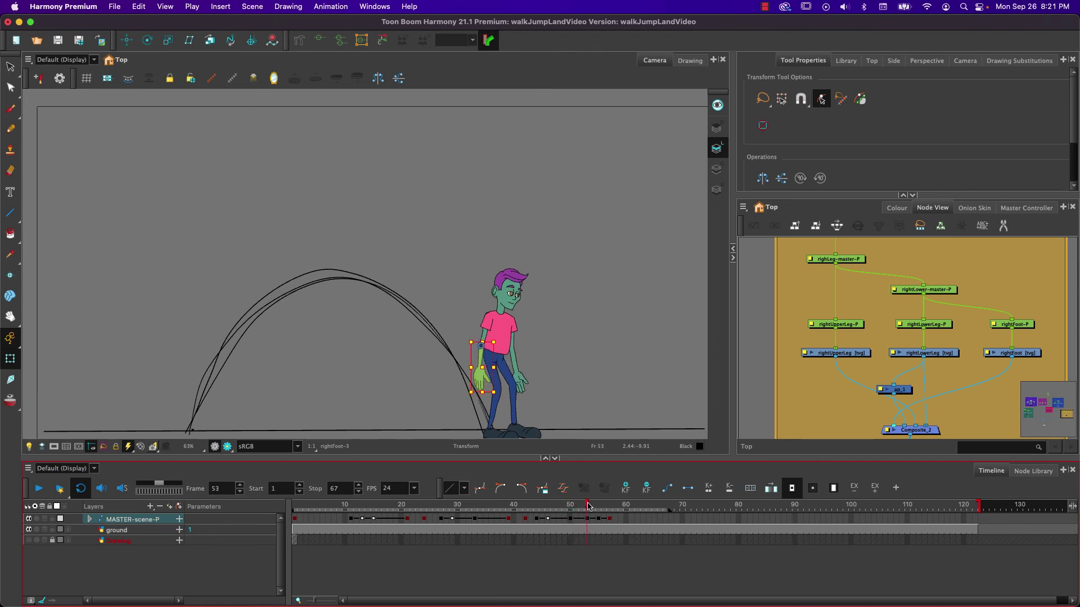
pyautogui.click(519, 383)
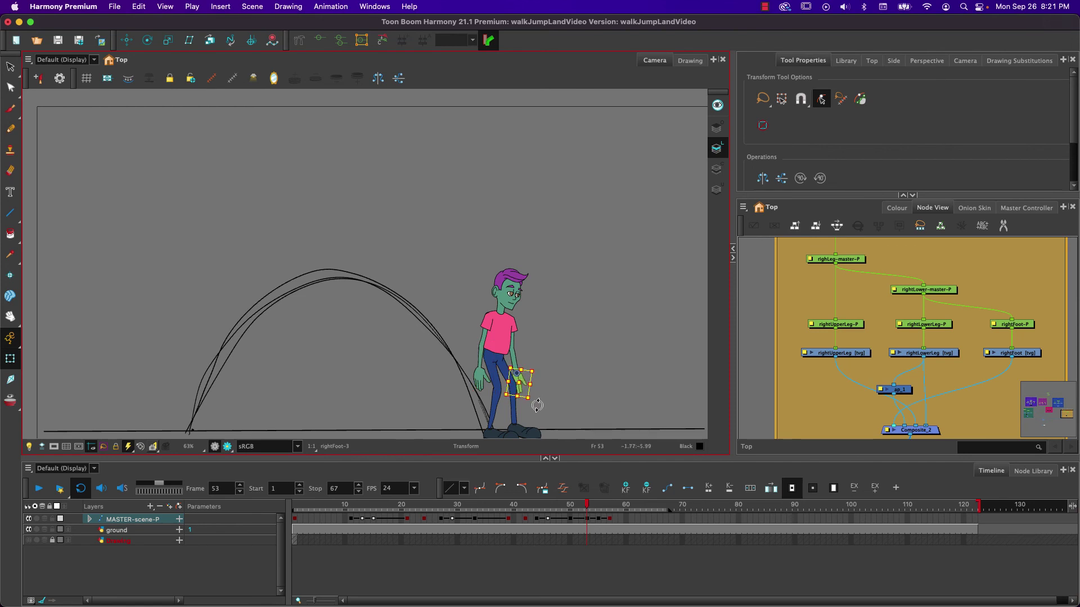
# Add a keyframe for the whole character at frame 61 on the MASTER-scene-P layer.
pyautogui.moveTo(586, 506); pyautogui.dragTo(611, 502)
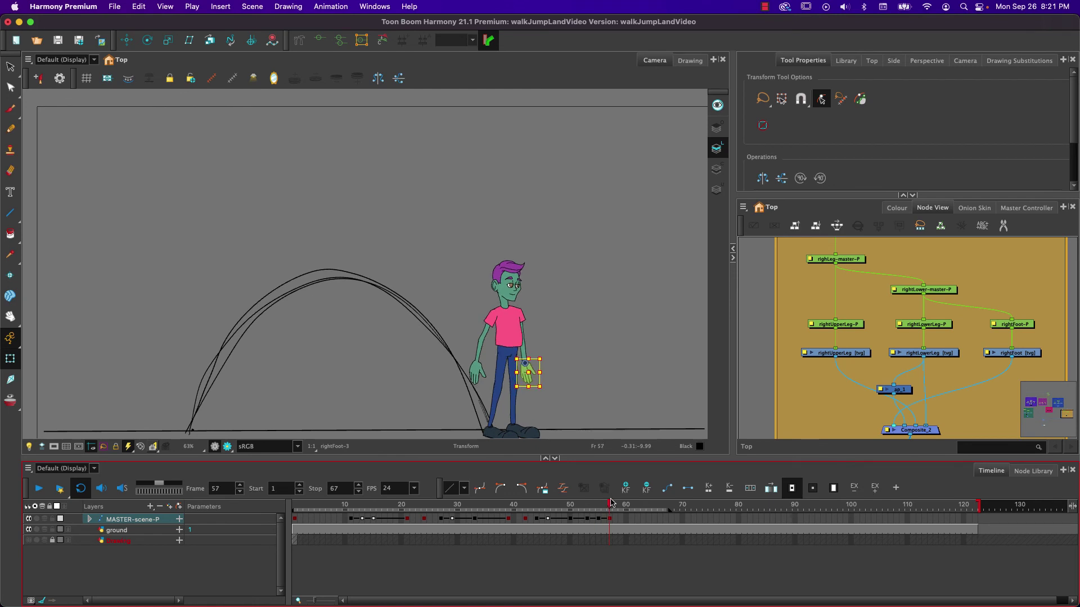
pyautogui.moveTo(612, 503); pyautogui.dragTo(631, 503)
pyautogui.click(626, 488)
pyautogui.click(631, 518)
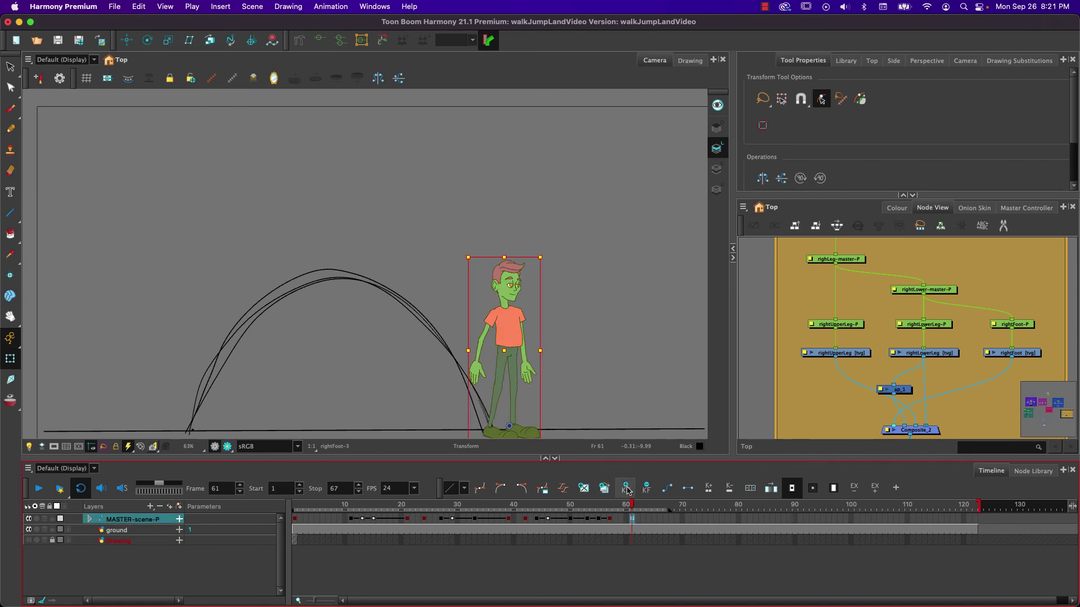
# Rotate the whole rear arm counter-clockwise at frame 61 so it settles closer to the body, and select its hand.
pyautogui.click(429, 381)
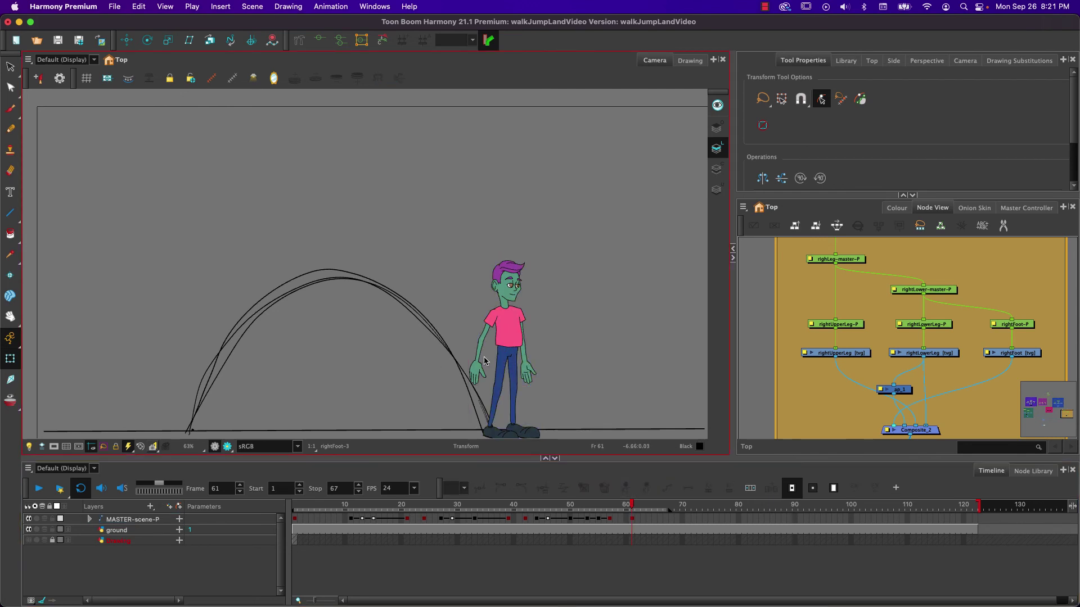
pyautogui.click(485, 337)
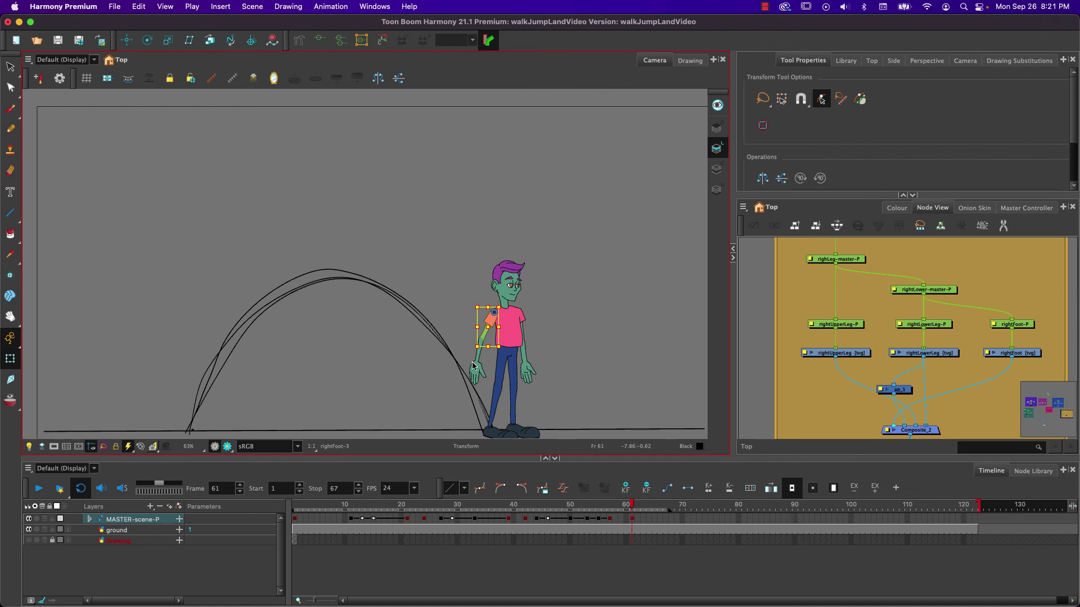
pyautogui.moveTo(466, 393); pyautogui.dragTo(477, 397)
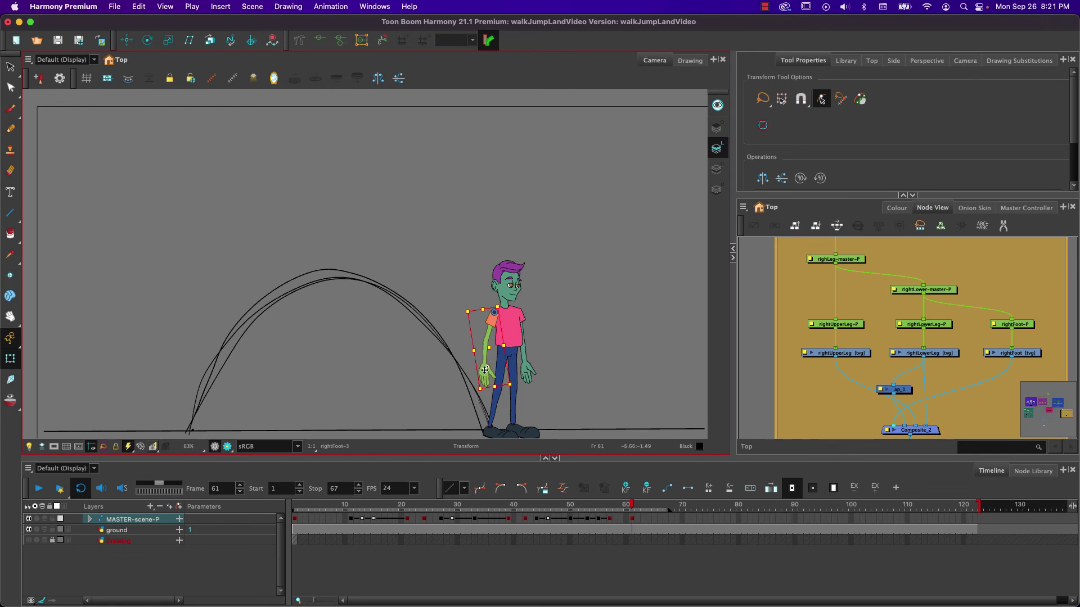
pyautogui.click(484, 373)
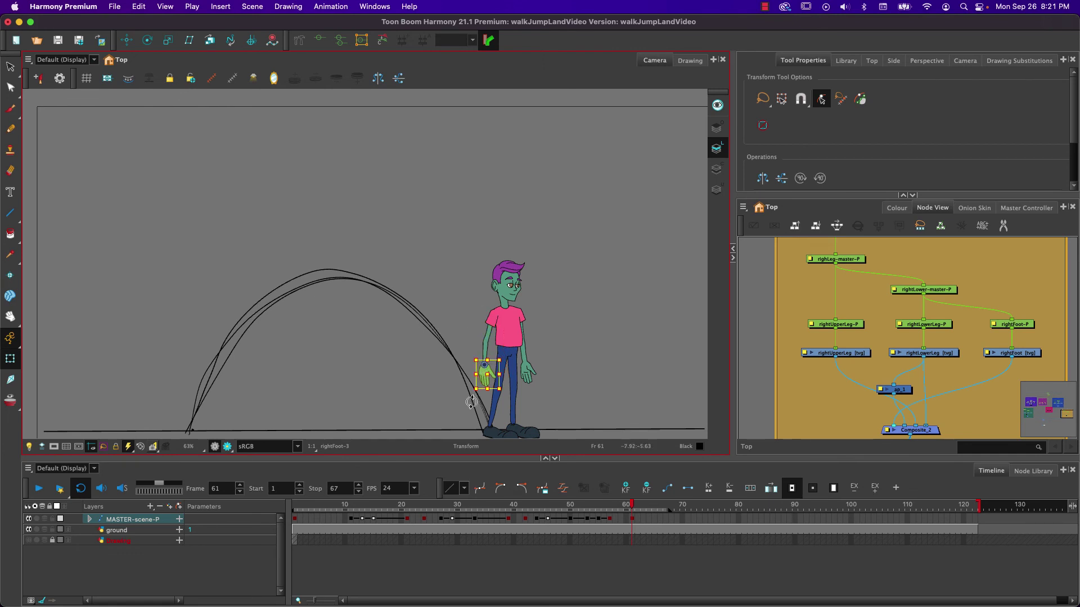
# Tilt the upper body slightly clockwise at frame 61, and rotate the neck and head slightly clockwise as well.
pyautogui.click(503, 333)
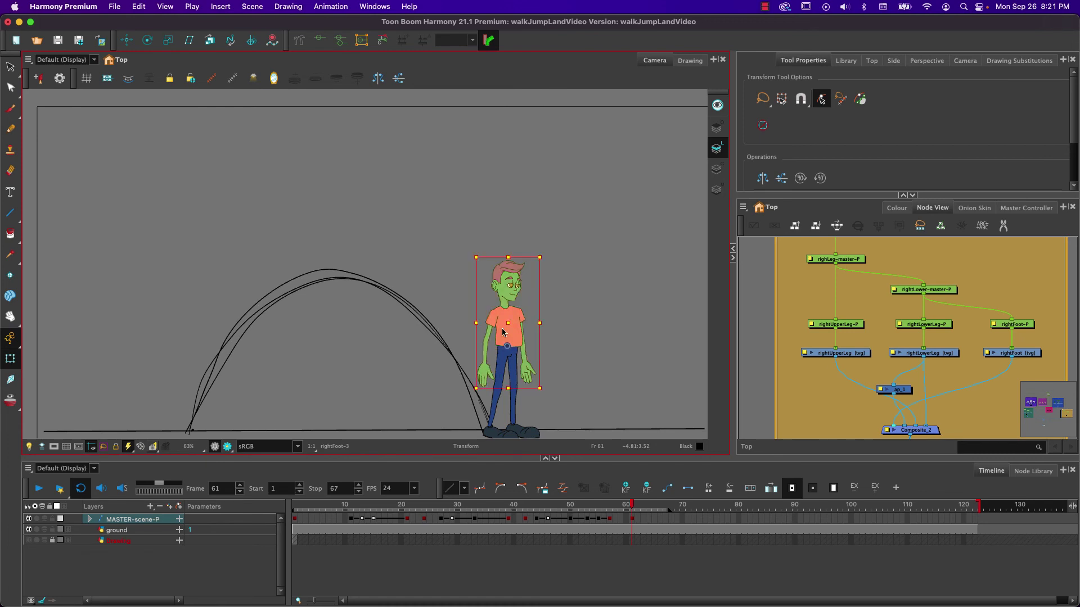
pyautogui.moveTo(467, 255); pyautogui.dragTo(471, 250)
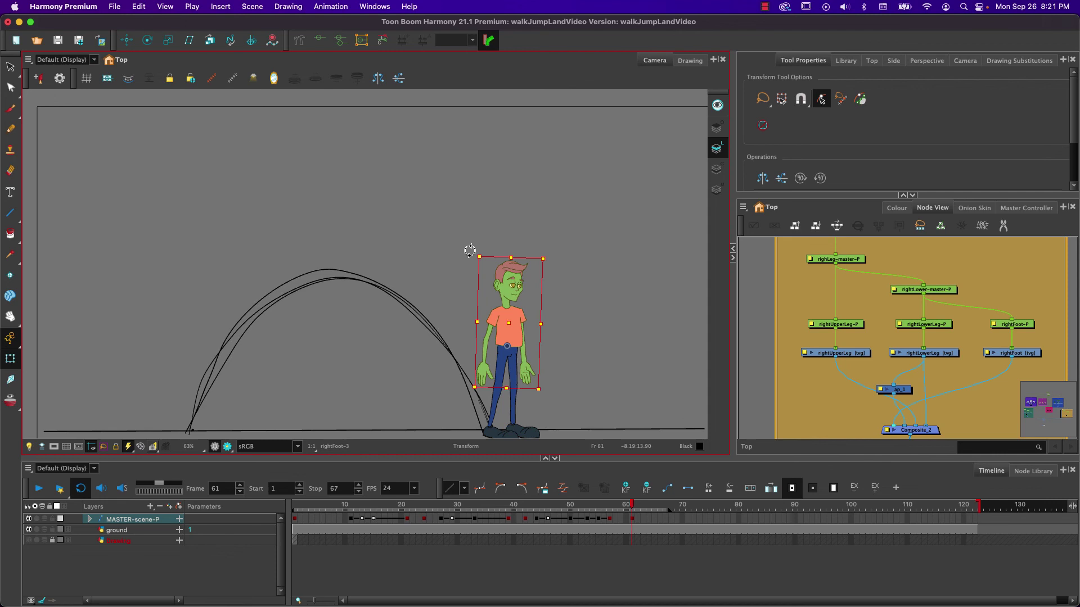
pyautogui.click(508, 294)
pyautogui.press('b')
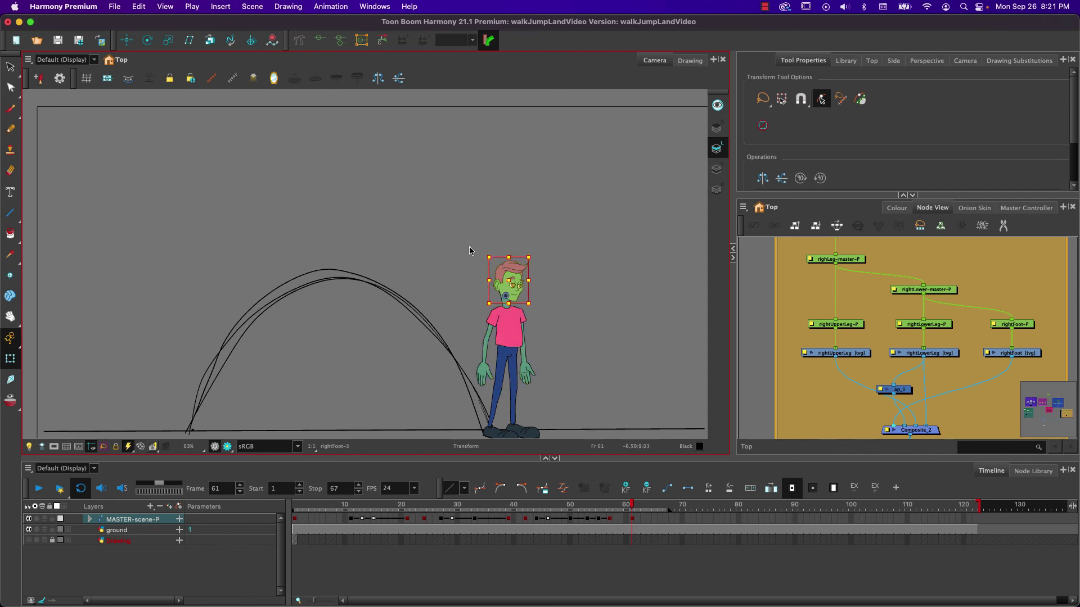
pyautogui.press('b')
pyautogui.moveTo(482, 254); pyautogui.dragTo(487, 253)
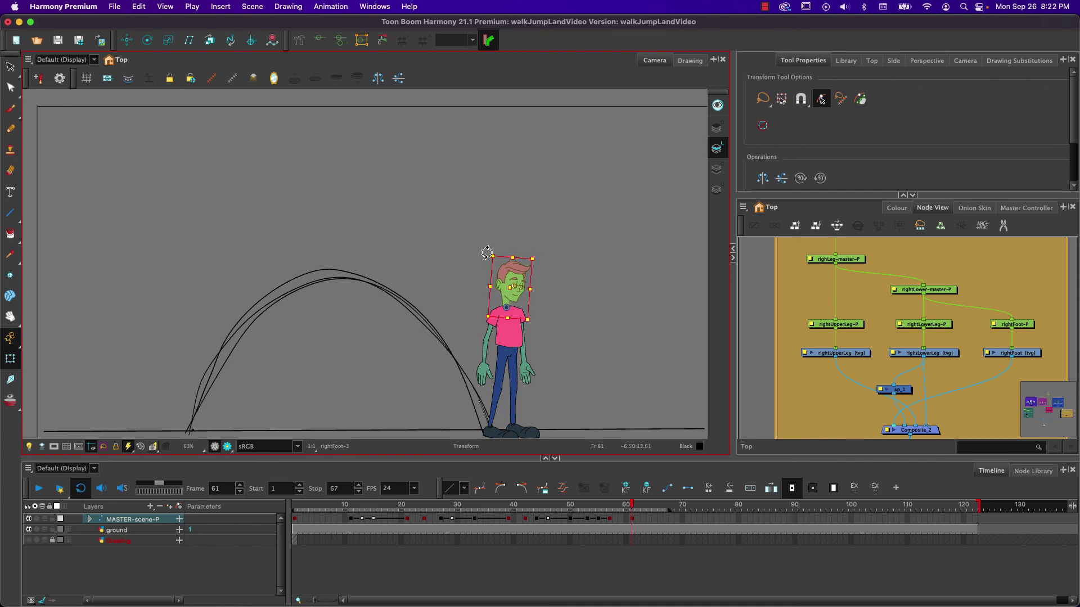
# Rotate the head with its hair slightly counter-clockwise about its base at frame 61.
pyautogui.scroll(3, 502, 310)
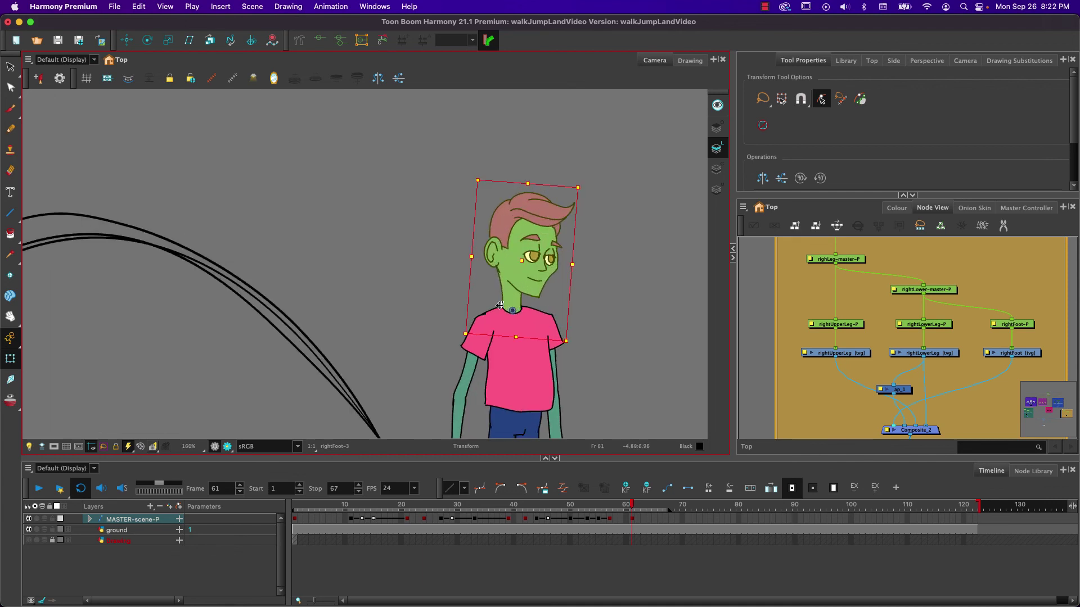
pyautogui.click(519, 283)
pyautogui.press('b')
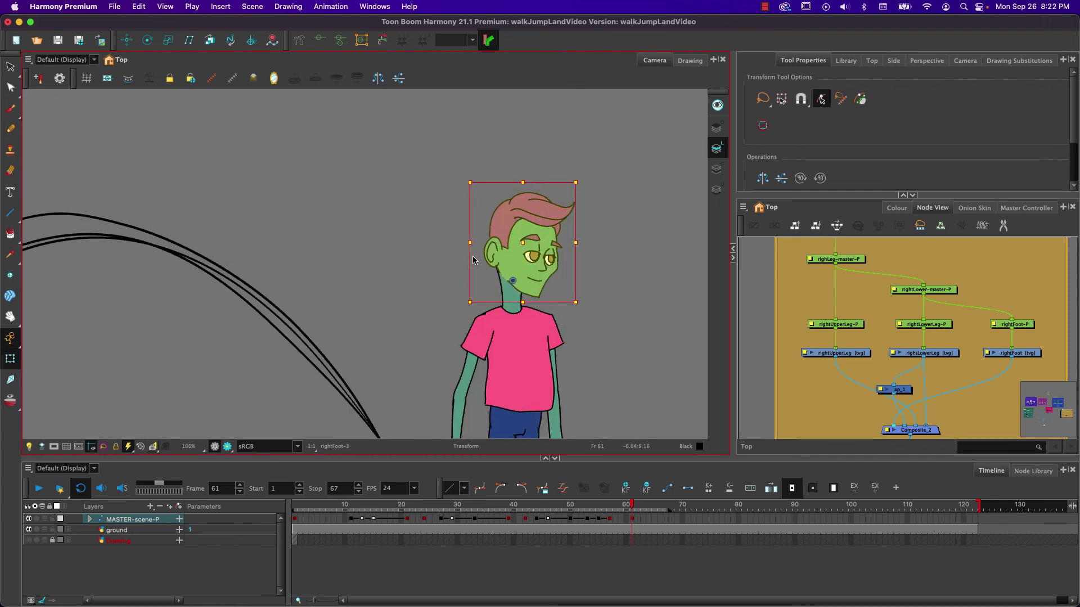
pyautogui.moveTo(461, 176); pyautogui.dragTo(453, 176)
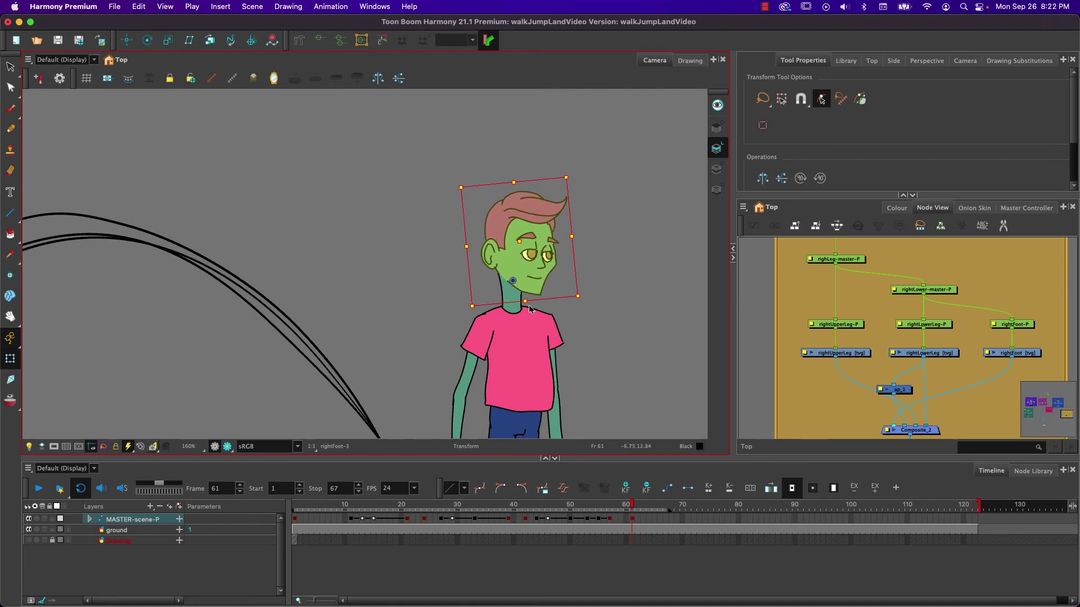
pyautogui.click(447, 308)
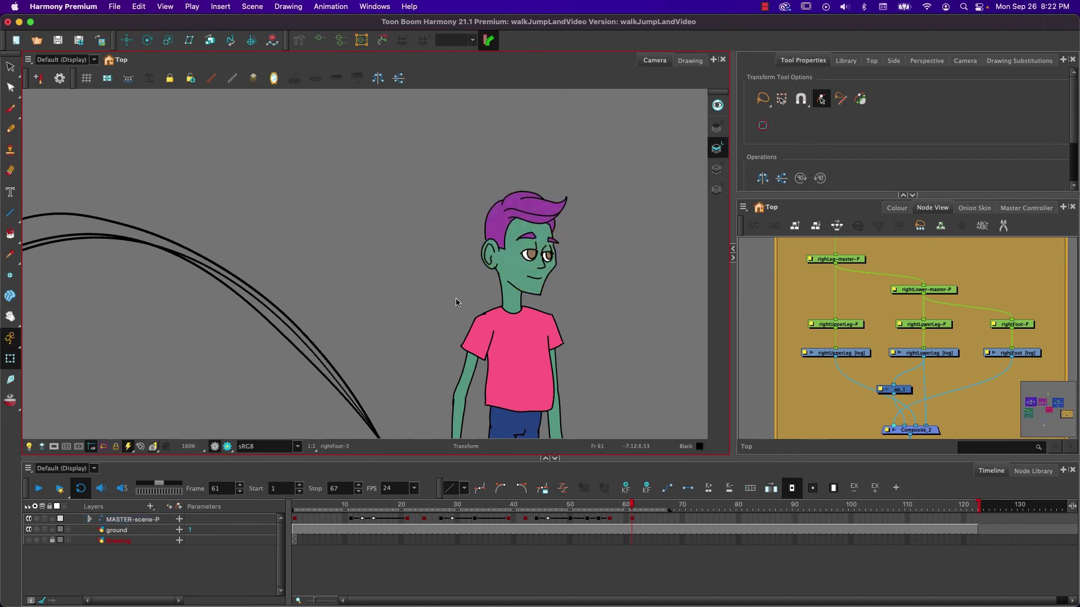
pyautogui.click(514, 276)
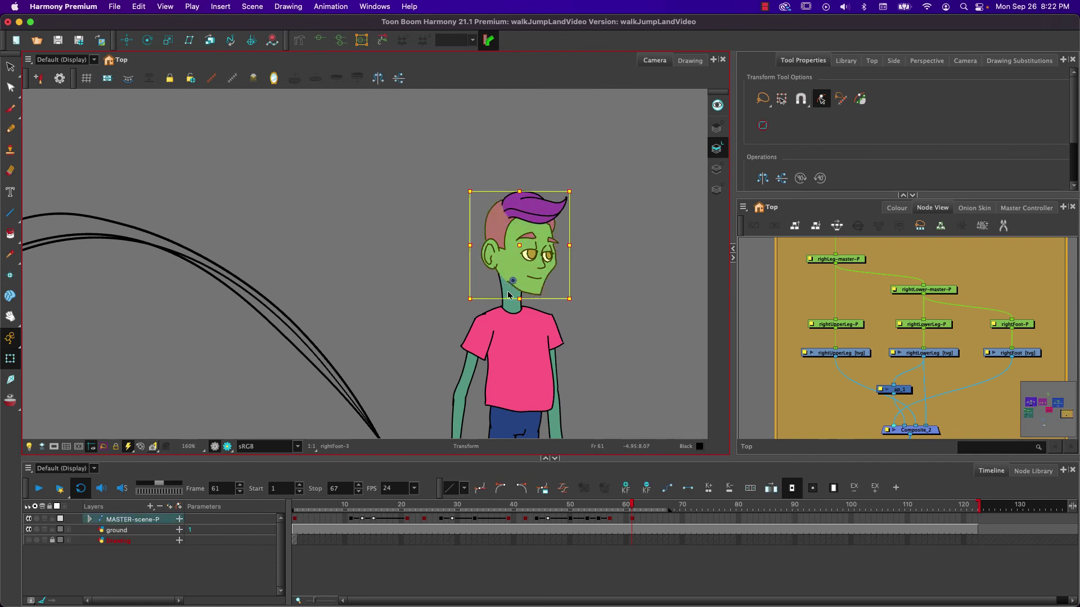
pyautogui.click(444, 295)
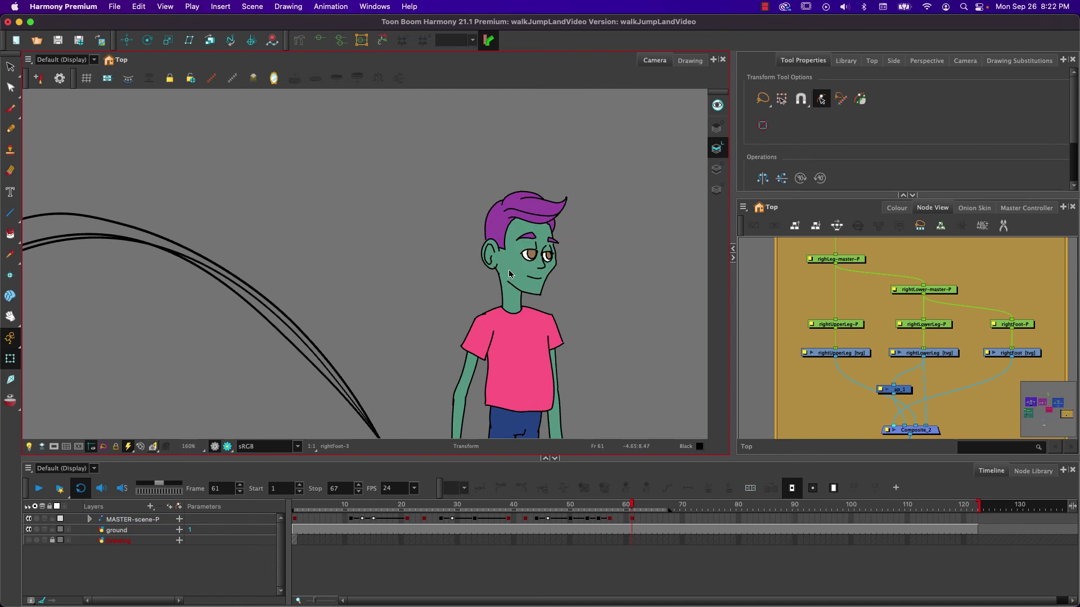
pyautogui.click(508, 269)
pyautogui.moveTo(513, 264)
pyautogui.mouseDown()
pyautogui.moveTo(497, 258)
pyautogui.moveTo(507, 261)
pyautogui.mouseUp()
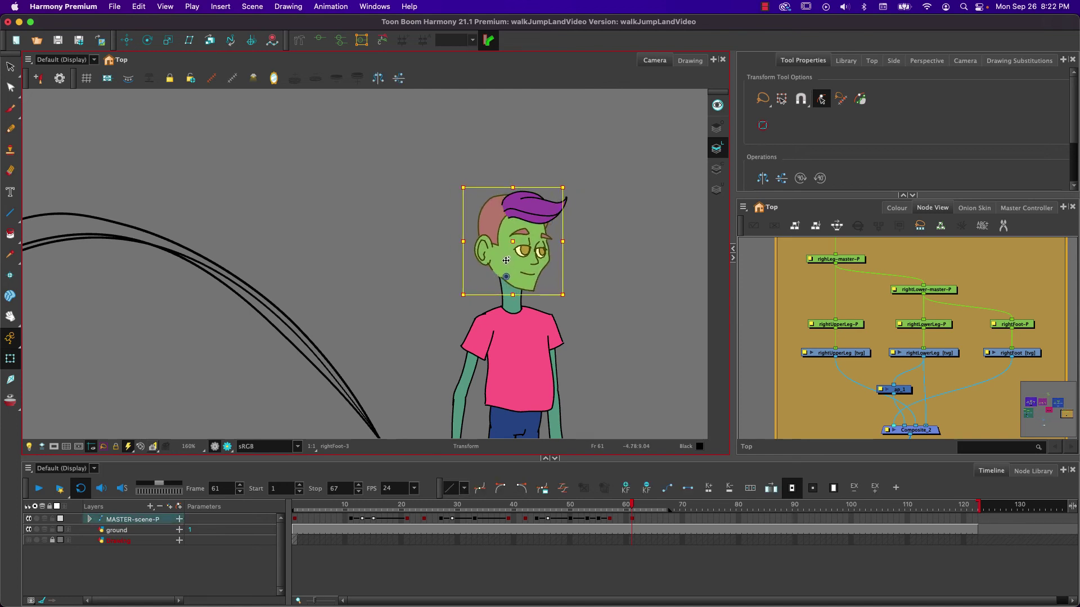
pyautogui.click(436, 291)
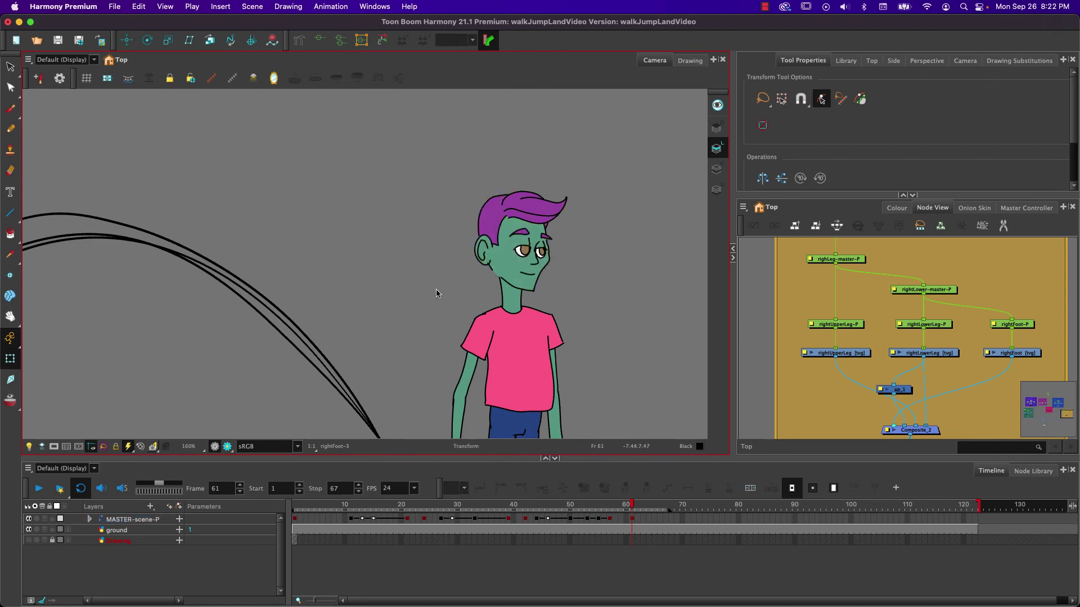
pyautogui.press('super+z')
pyautogui.press('super+z')
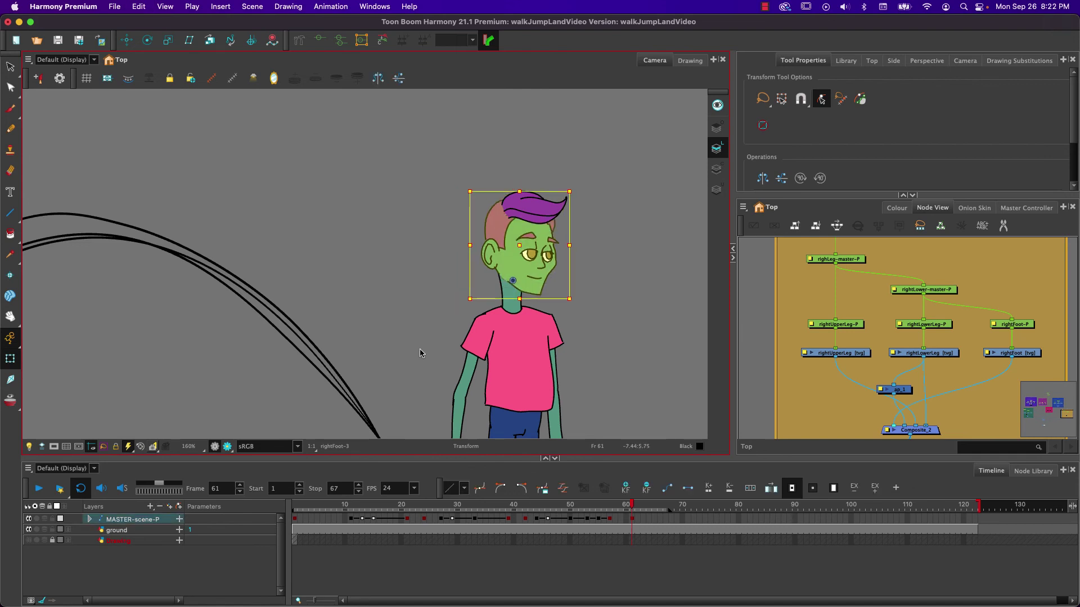
# Return to frame 1 and play the animation to review the hand overlap and the final settle.
pyautogui.moveTo(631, 507); pyautogui.dragTo(215, 471)
pyautogui.scroll(-5, 264, 279)
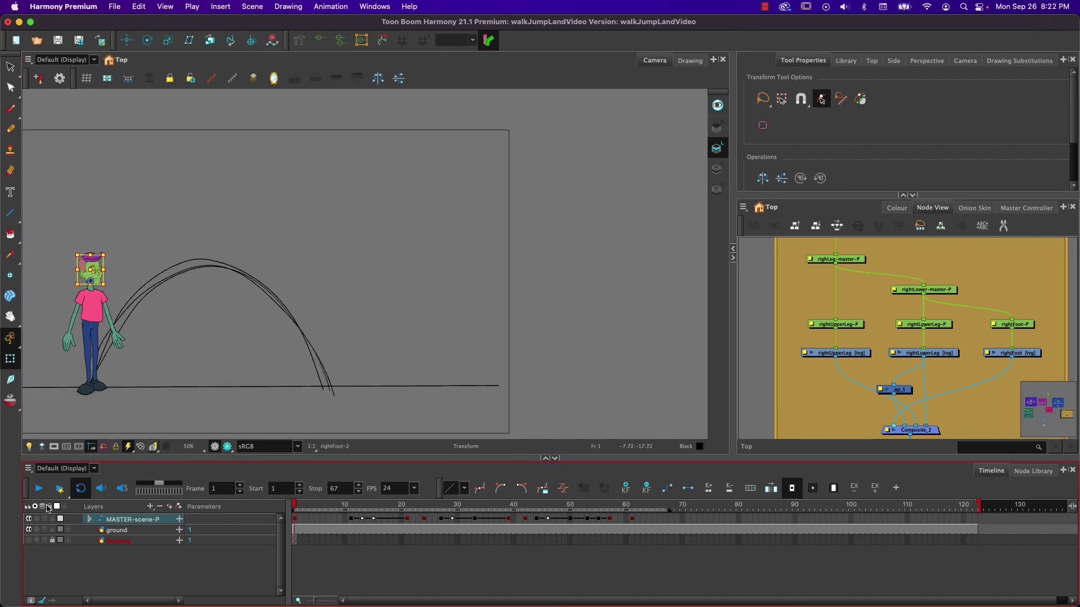
pyautogui.click(37, 489)
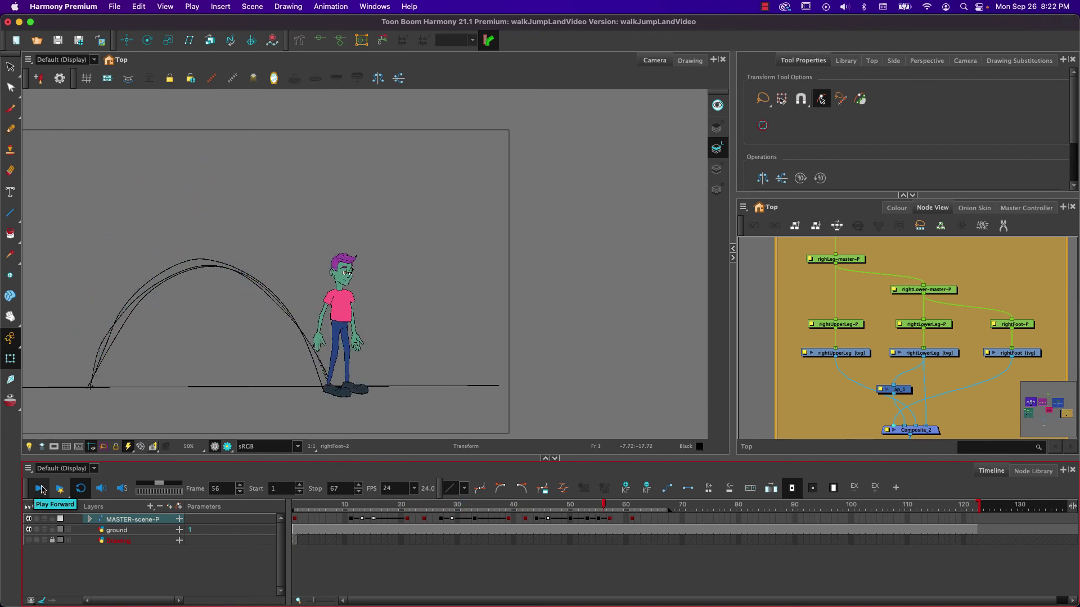
pyautogui.click(41, 489)
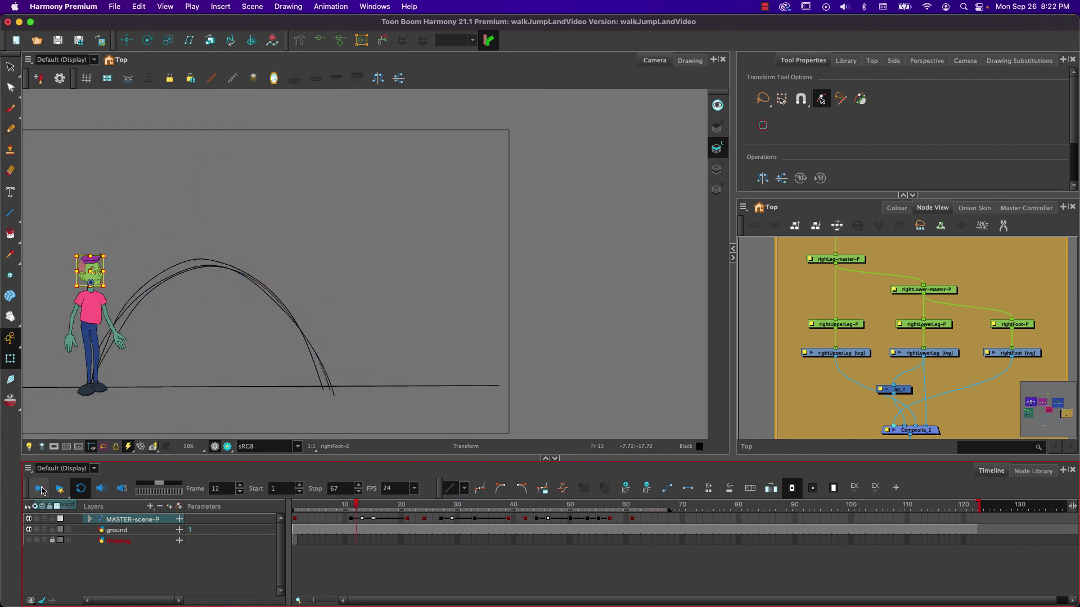
# Select the character's keyframe at frame 57 and make it interpolate to frame 61.
pyautogui.click(610, 519)
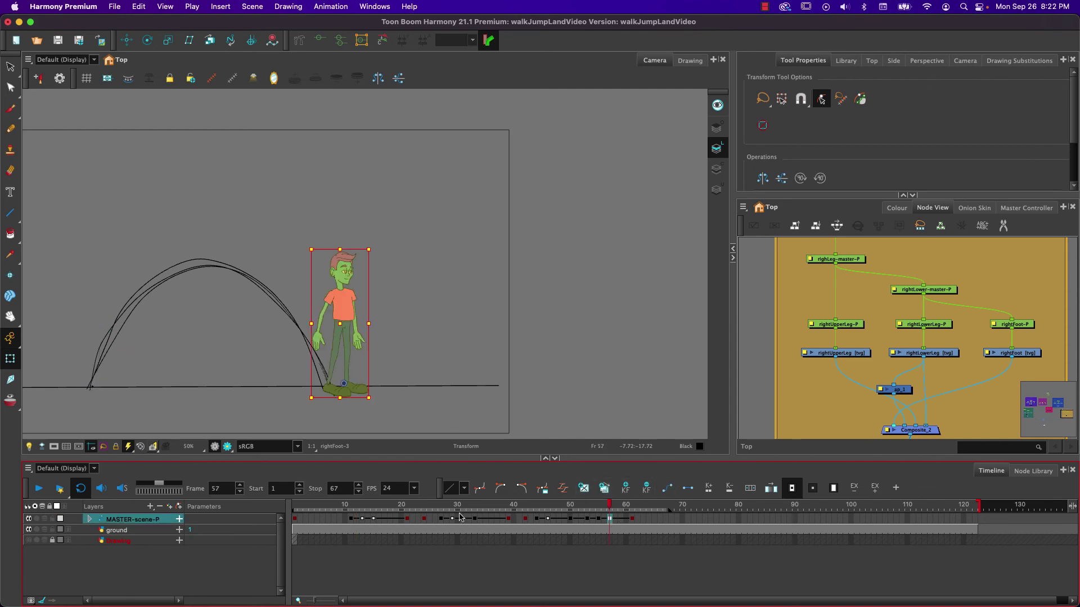
# Play the animation from frame 40 to review the landing and the final settle.
pyautogui.click(516, 509)
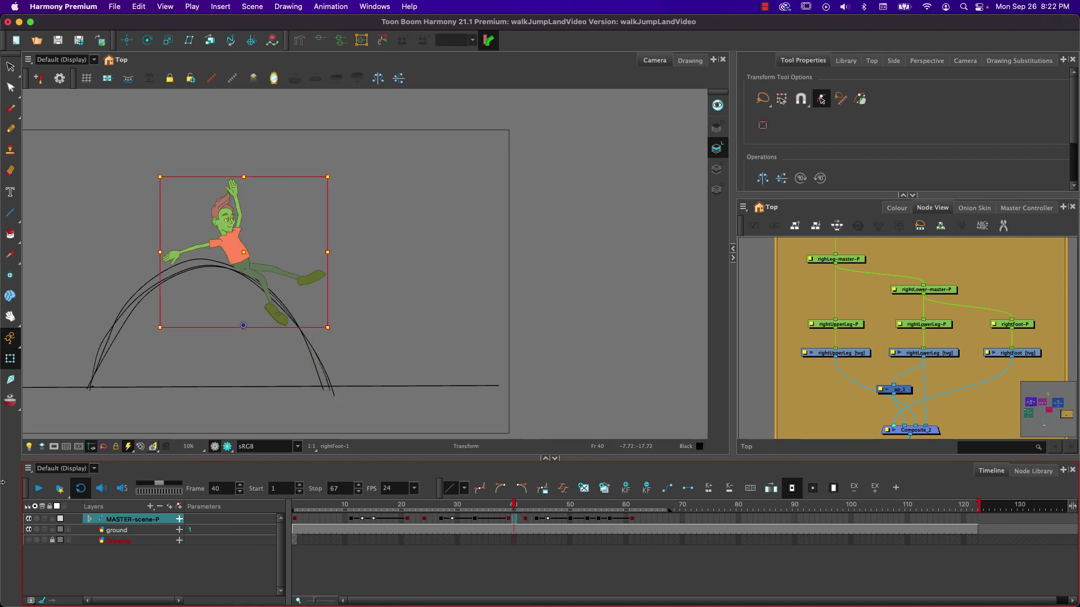
pyautogui.click(36, 489)
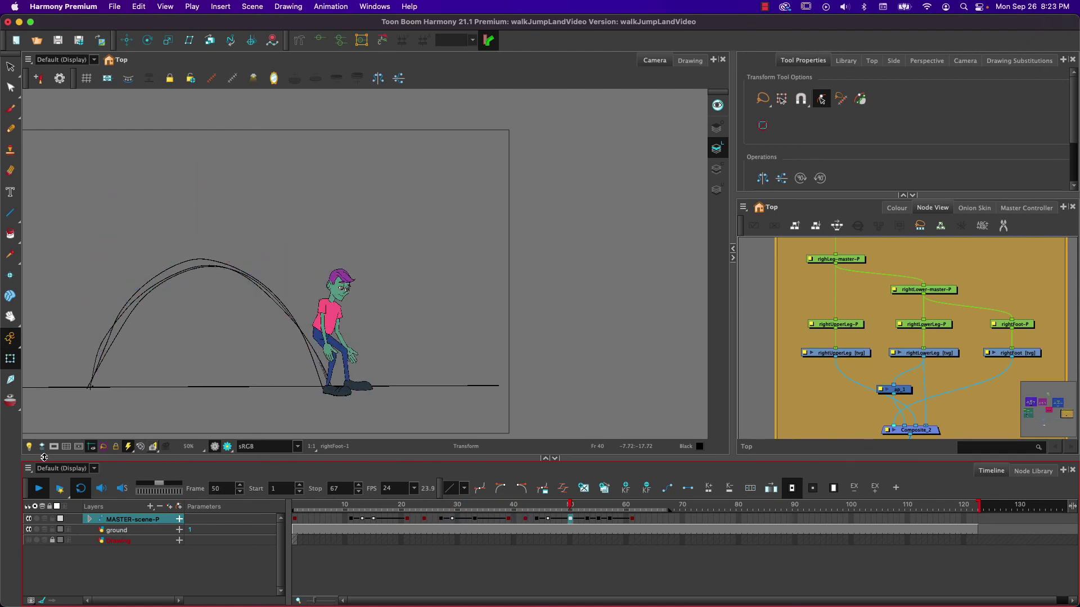
pyautogui.click(30, 488)
# At frame 65, select the whole head with its hair and flip it horizontally.
pyautogui.click(633, 520)
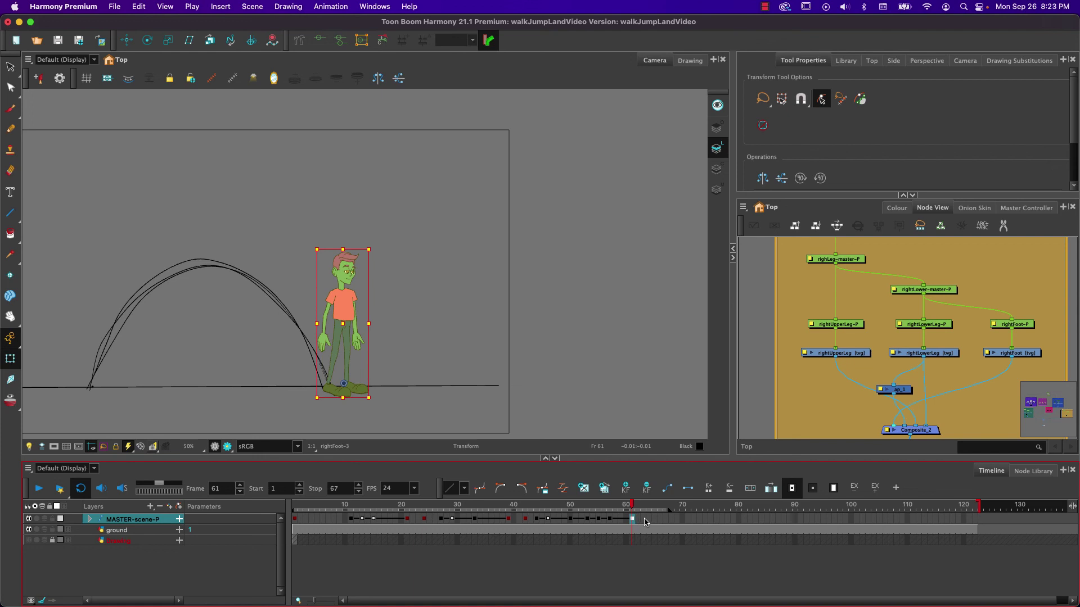
pyautogui.click(653, 519)
pyautogui.click(294, 271)
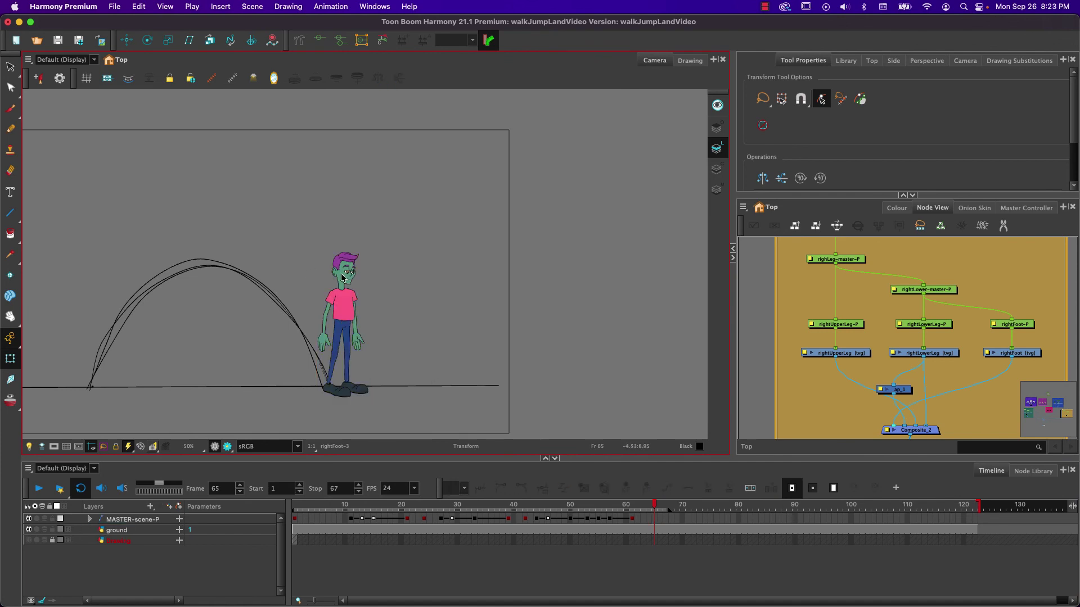
pyautogui.click(341, 278)
pyautogui.press('b')
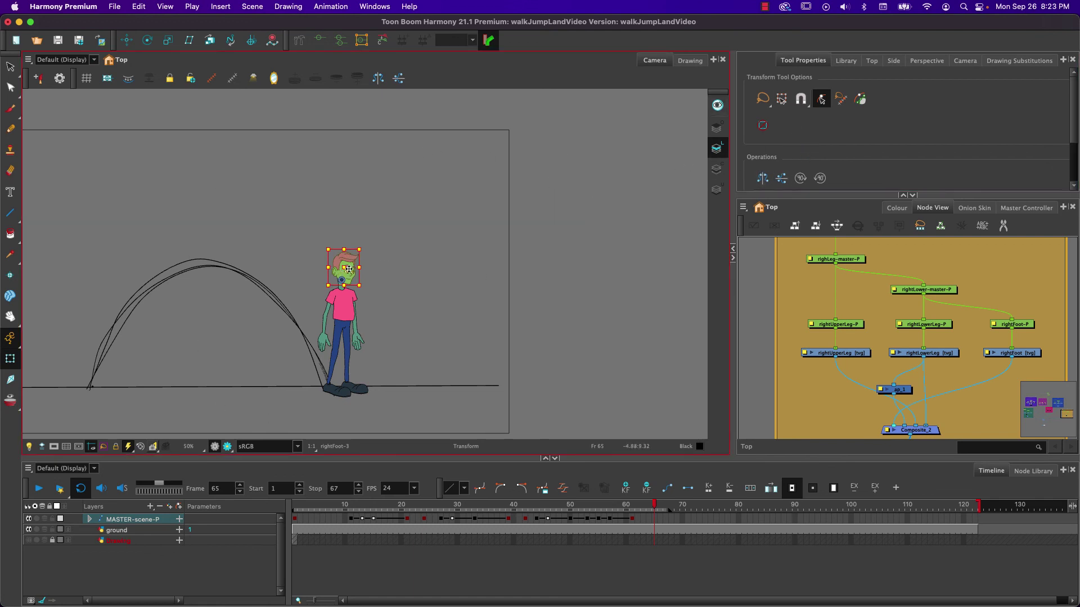
pyautogui.moveTo(328, 267); pyautogui.dragTo(320, 265)
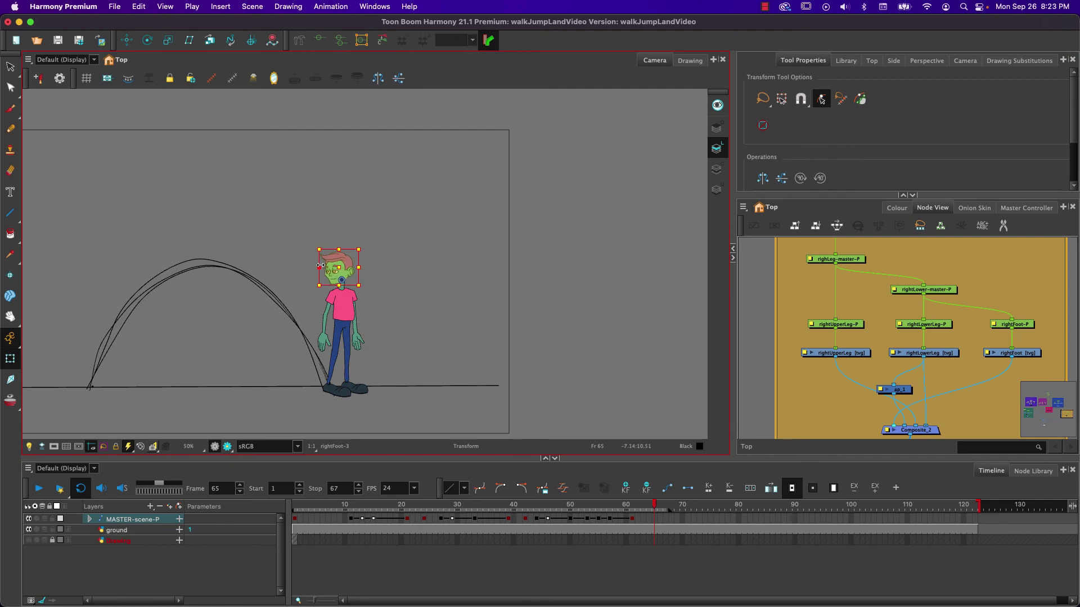
pyautogui.press('super+z')
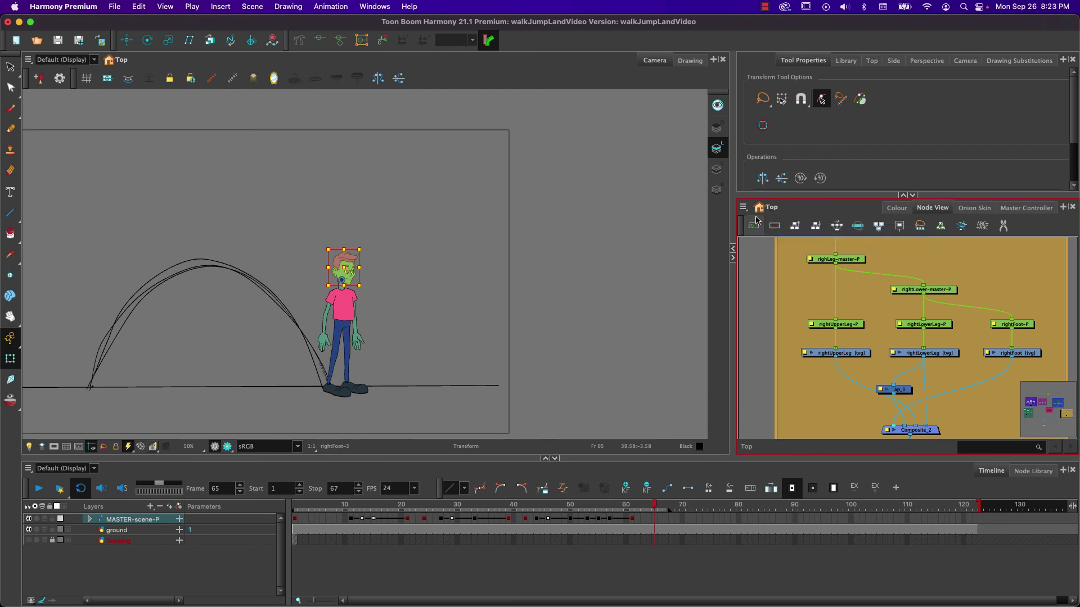
pyautogui.click(763, 178)
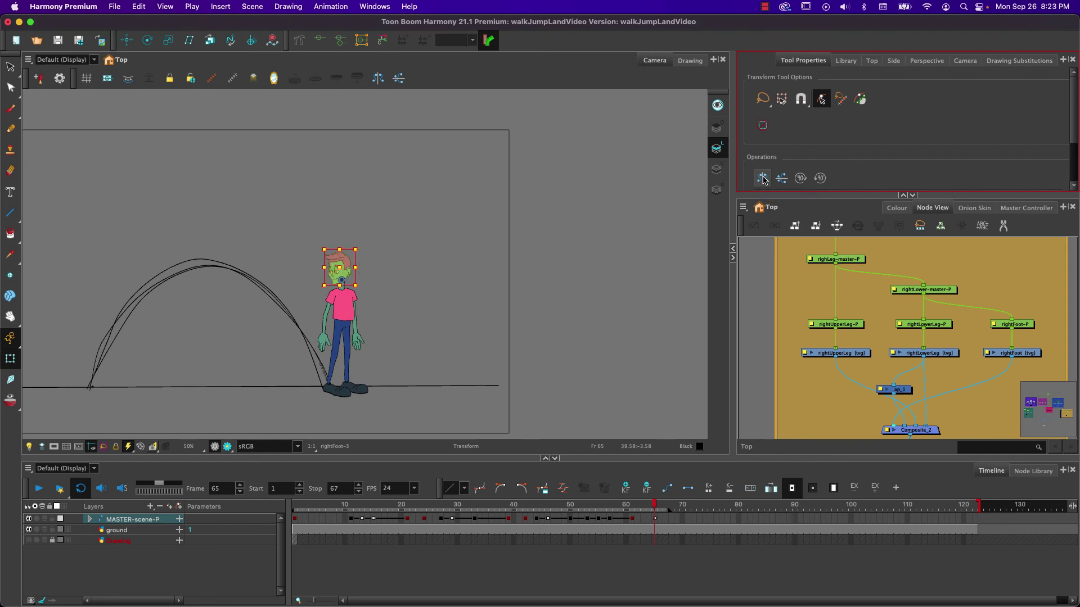
# Nudge the flipped head slightly down and left onto the neck at frame 65, and rotate it slightly clockwise.
pyautogui.scroll(3, 348, 277)
pyautogui.scroll(3, 348, 276)
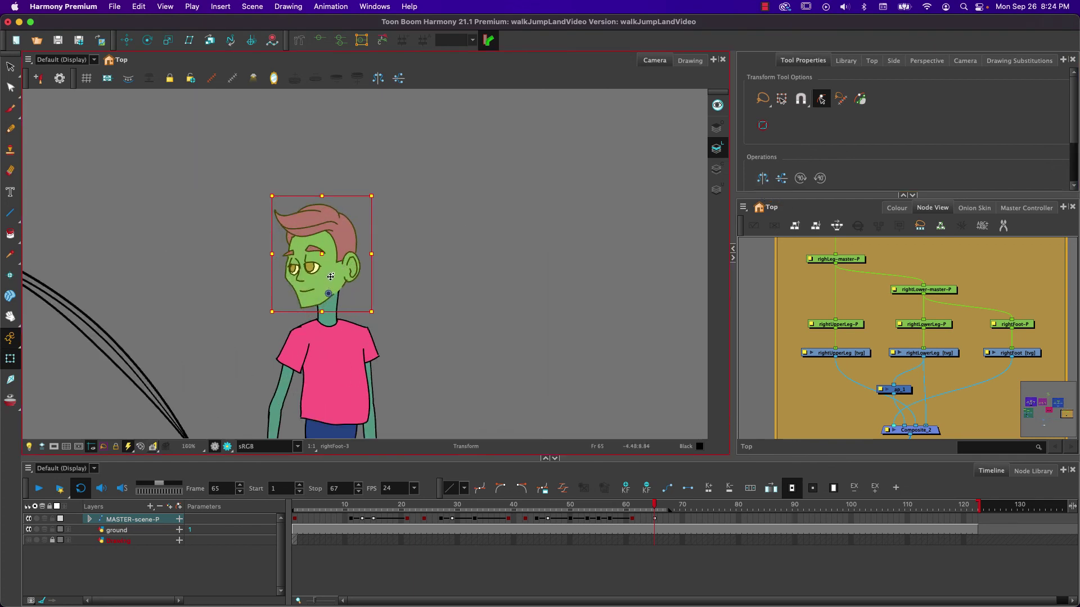
pyautogui.moveTo(331, 276); pyautogui.dragTo(327, 284)
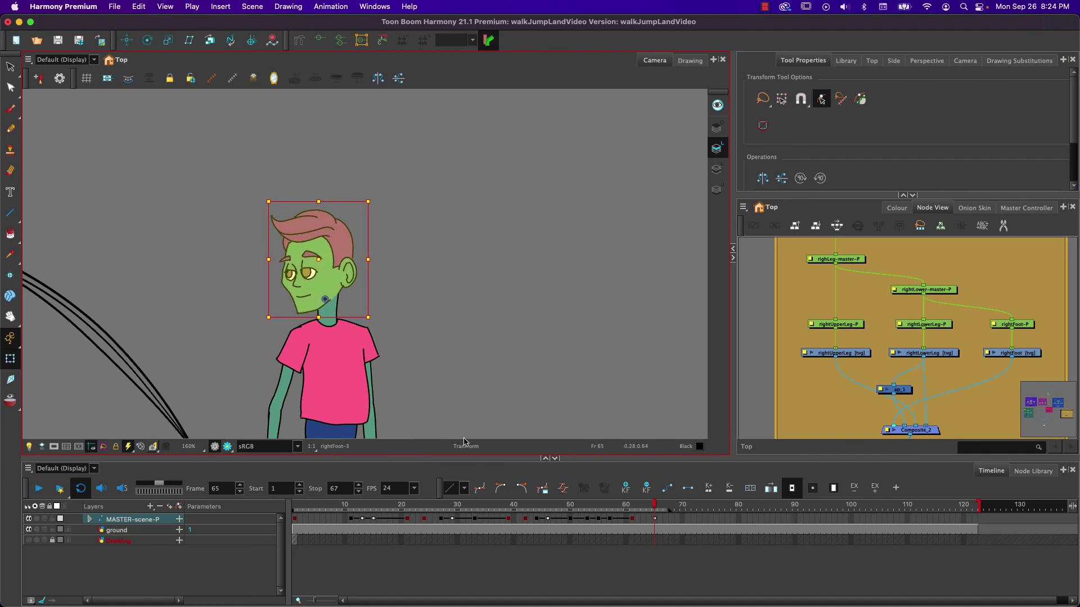
pyautogui.click(655, 519)
pyautogui.moveTo(656, 505); pyautogui.dragTo(654, 506)
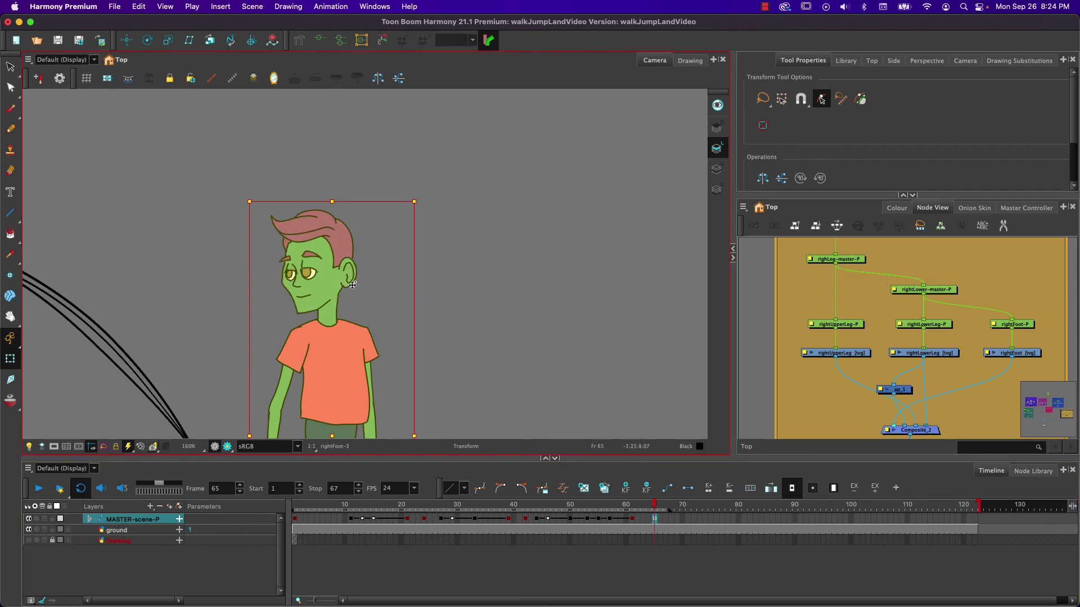
pyautogui.click(320, 270)
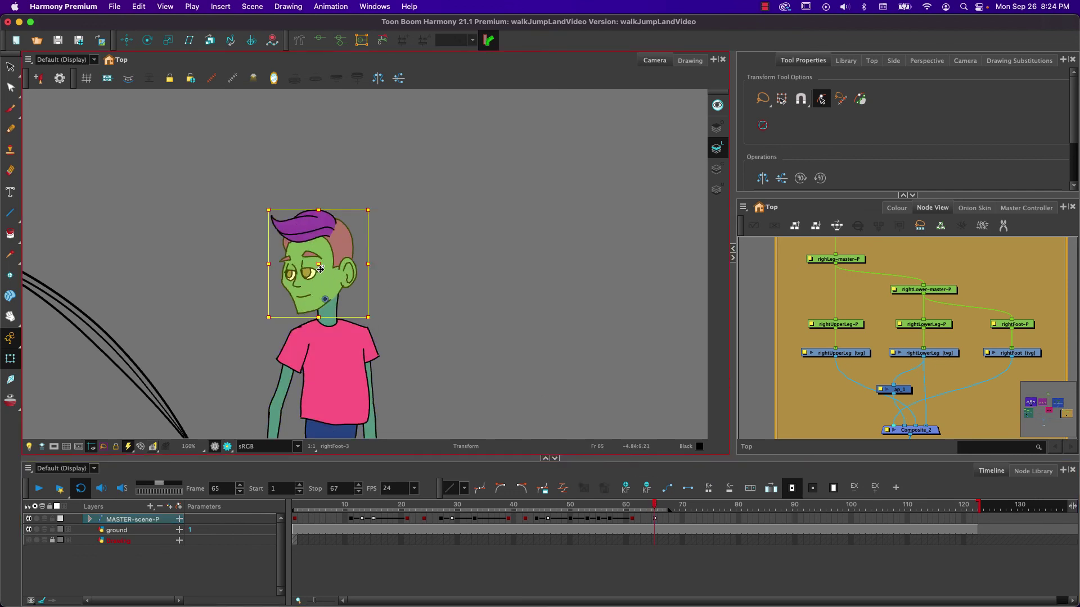
pyautogui.moveTo(324, 268); pyautogui.dragTo(324, 274)
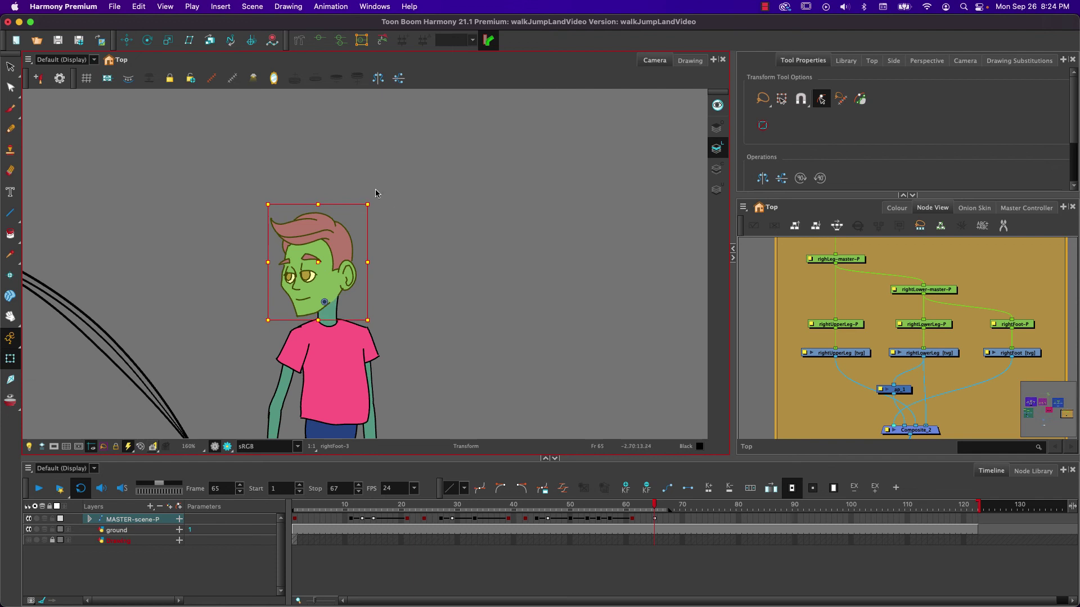
pyautogui.moveTo(375, 195); pyautogui.dragTo(387, 202)
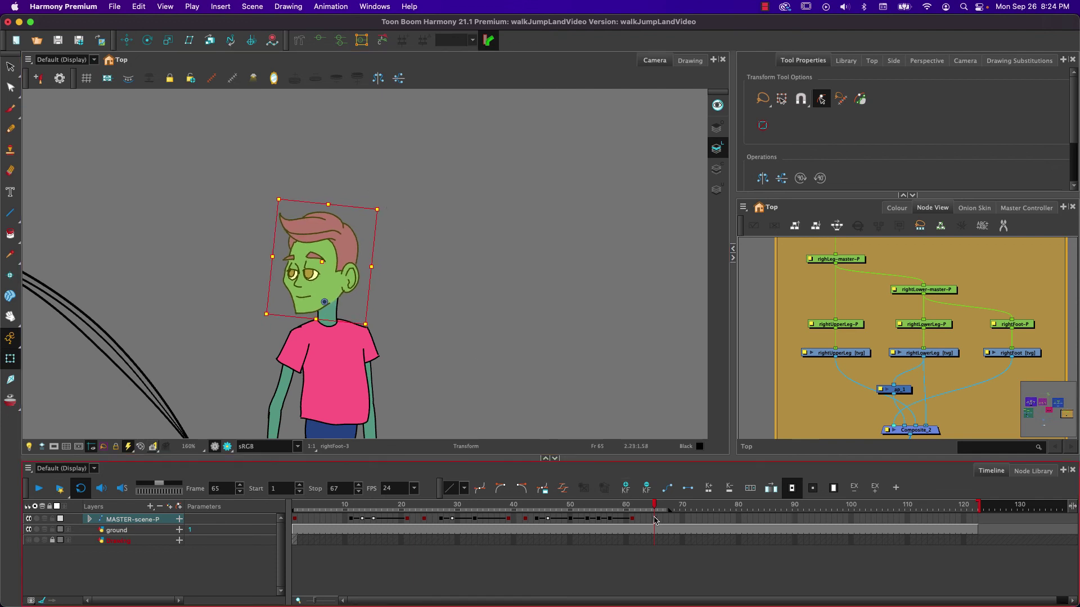
# Extend the playback range to stop at frame 79 and play the animation to review the head turn.
pyautogui.moveTo(653, 508); pyautogui.dragTo(650, 506)
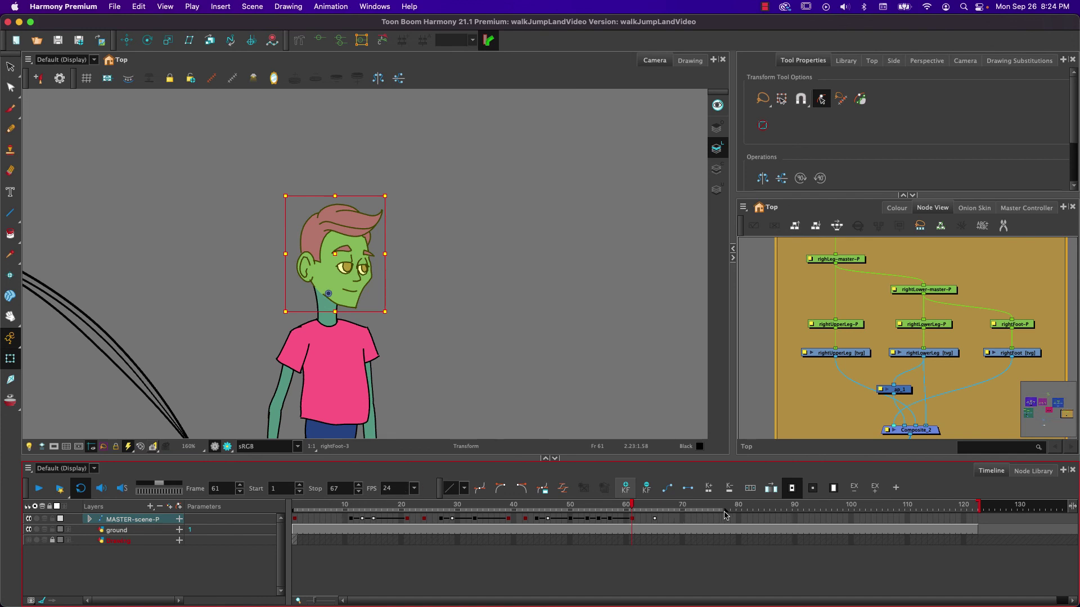
pyautogui.scroll(-3, 244, 336)
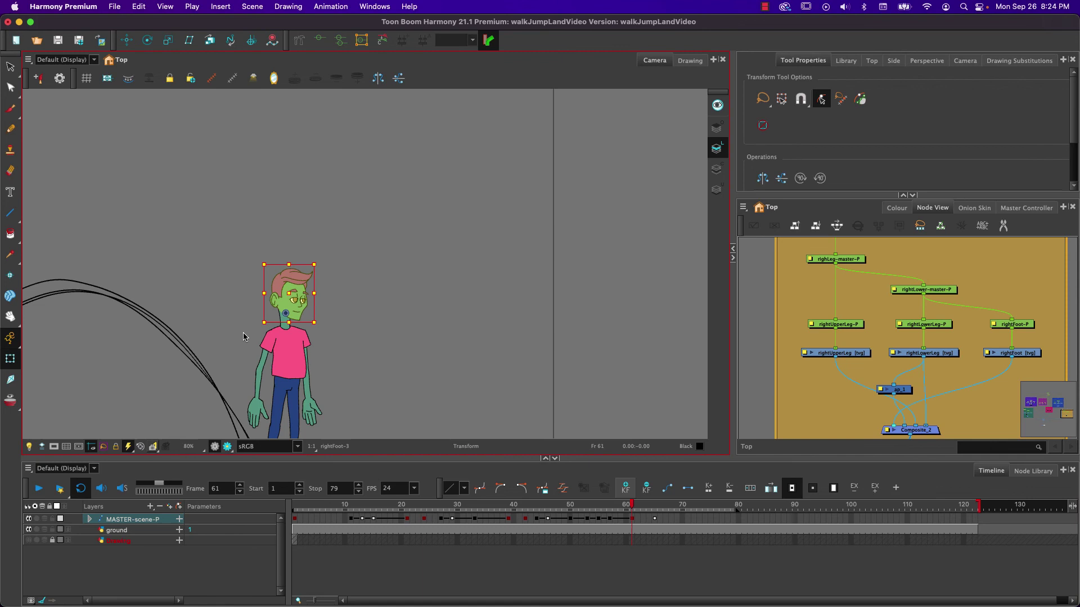
pyautogui.press('space')
pyautogui.moveTo(251, 332); pyautogui.dragTo(453, 251)
pyautogui.click(40, 489)
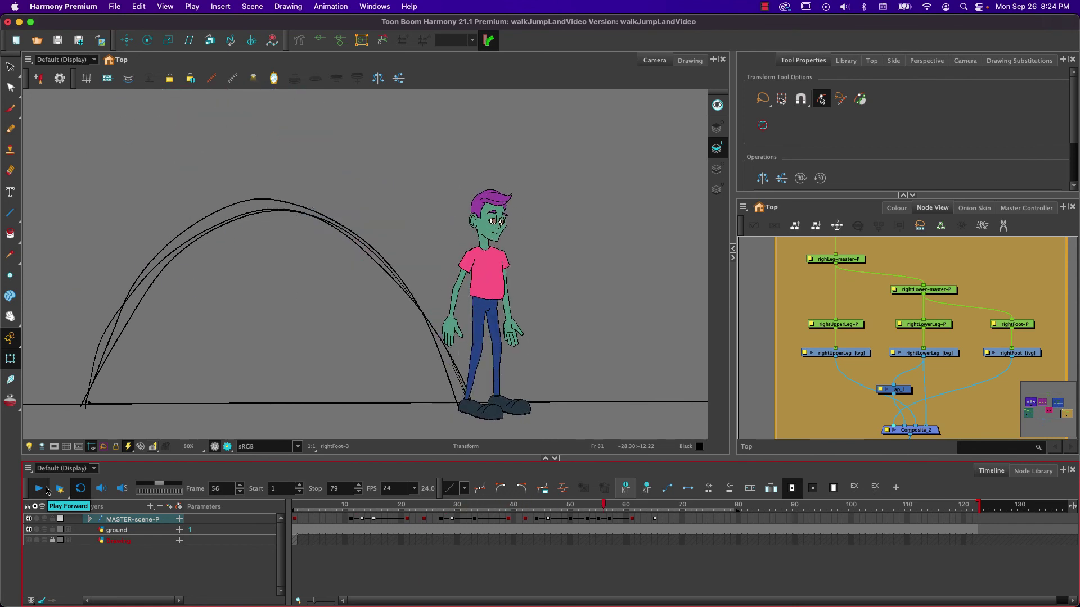
pyautogui.click(47, 490)
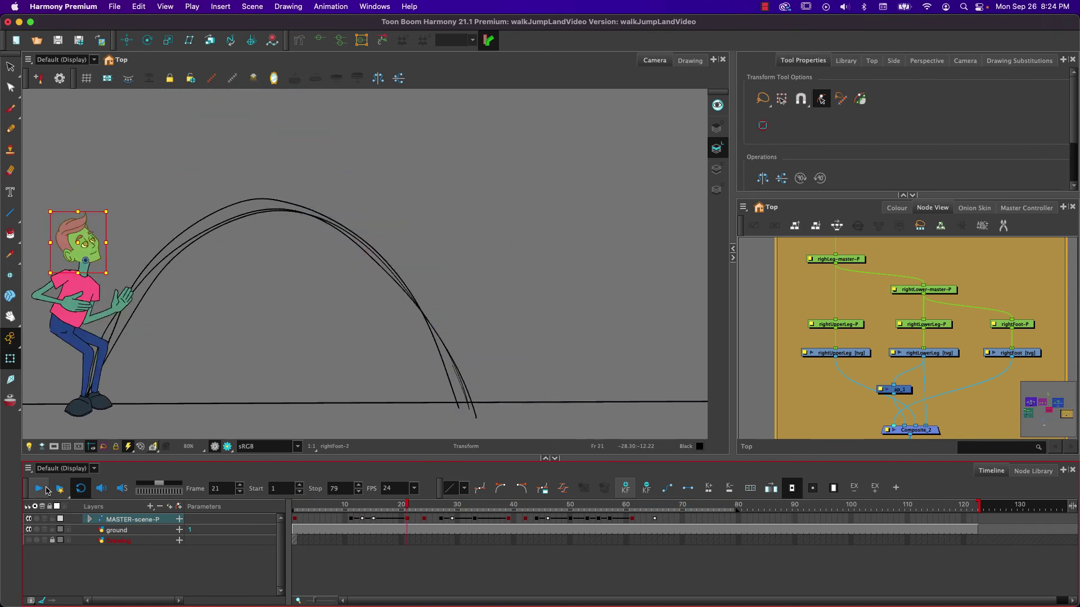
# Try to flip the whole head at frame 61 by scaling it horizontally across its pivot.
pyautogui.click(632, 519)
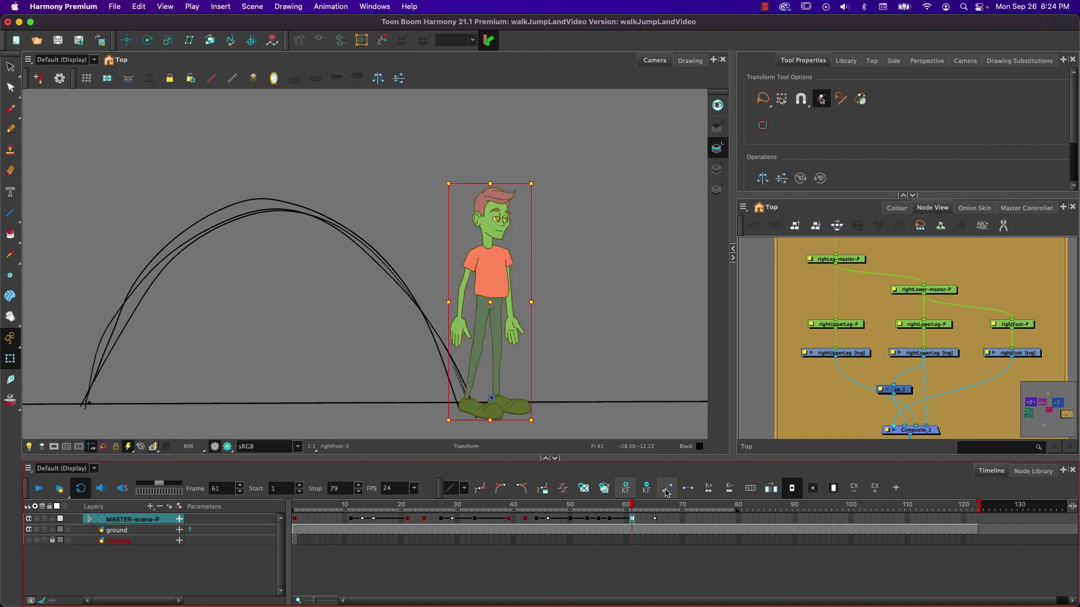
pyautogui.moveTo(631, 504)
pyautogui.mouseDown()
pyautogui.moveTo(655, 506)
pyautogui.moveTo(631, 503)
pyautogui.mouseUp()
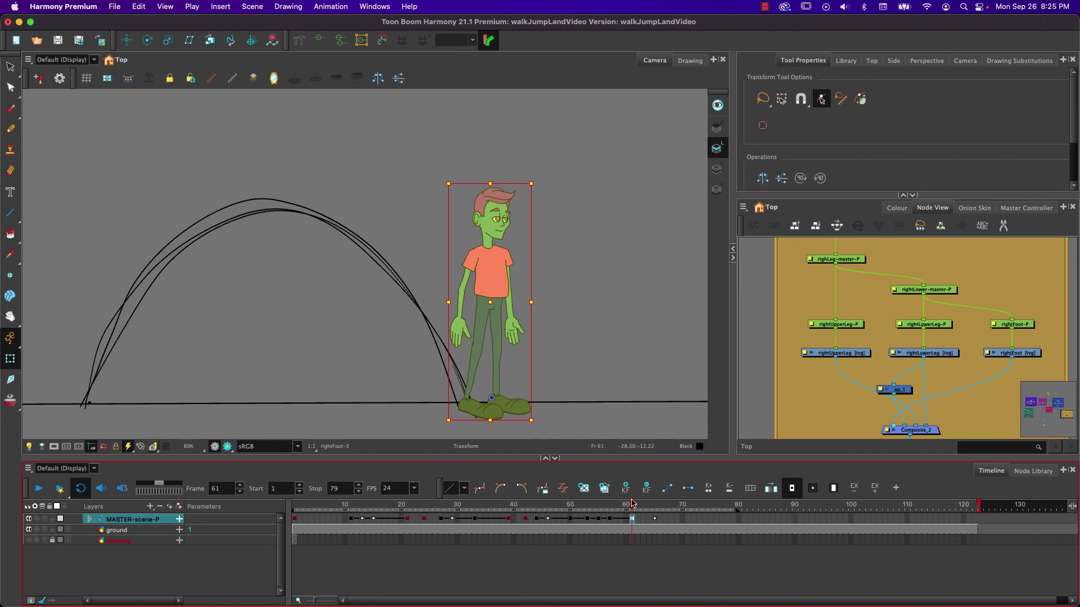
pyautogui.click(570, 216)
pyautogui.click(490, 222)
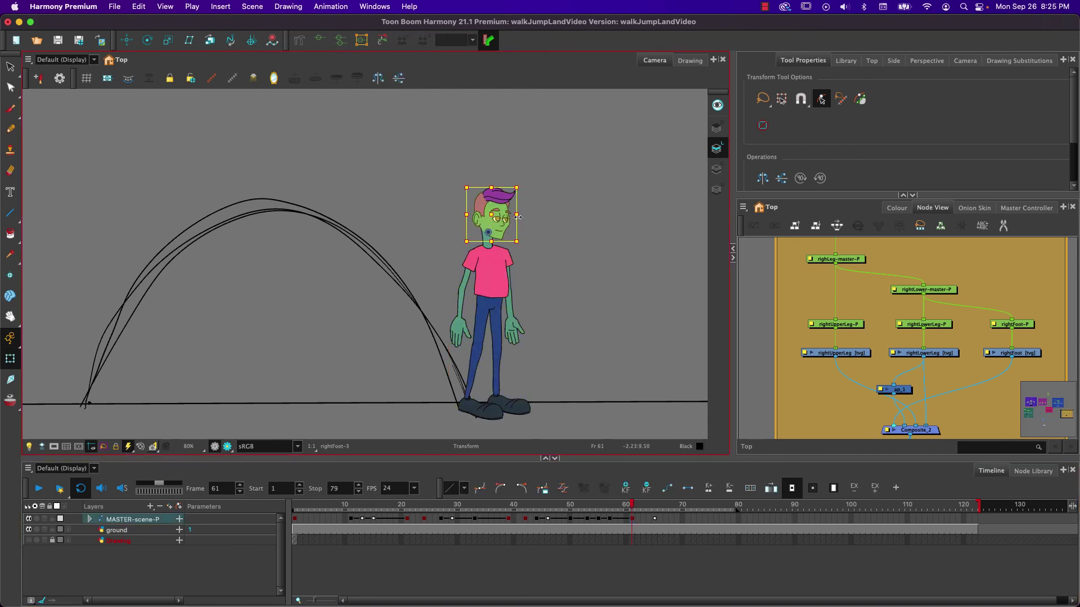
pyautogui.press('b')
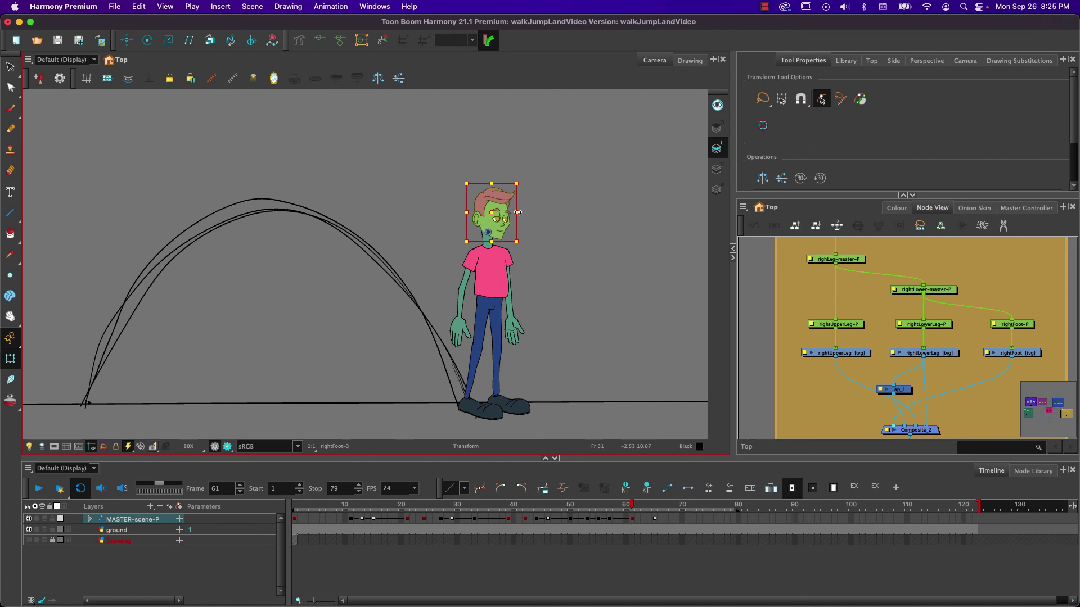
pyautogui.moveTo(517, 212); pyautogui.dragTo(464, 210)
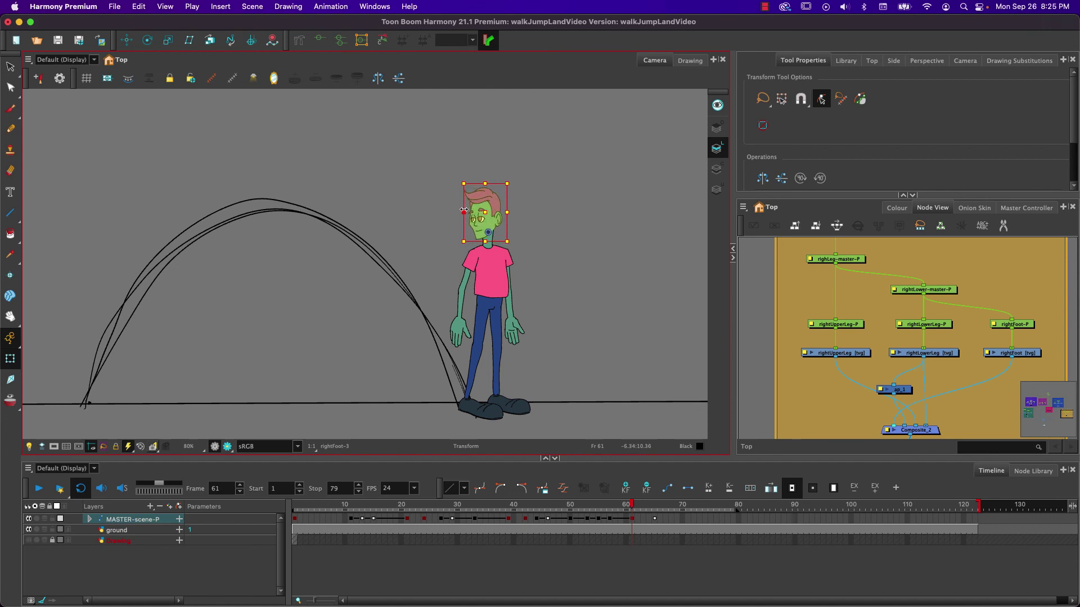
pyautogui.press('super+z')
pyautogui.click(628, 510)
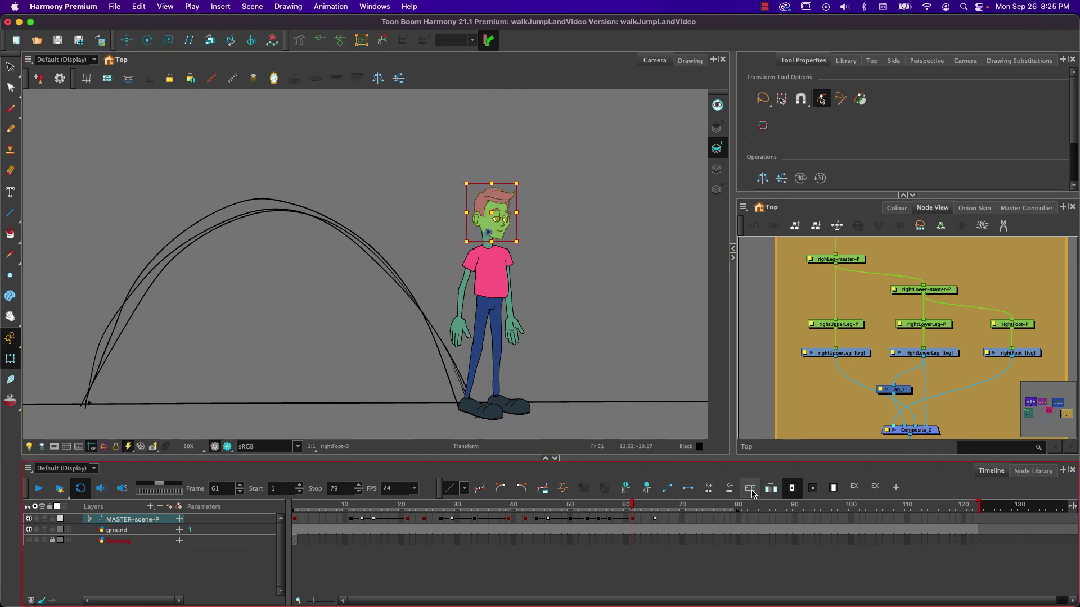
pyautogui.moveTo(632, 506)
pyautogui.mouseDown()
pyautogui.moveTo(658, 506)
pyautogui.moveTo(632, 505)
pyautogui.mouseUp()
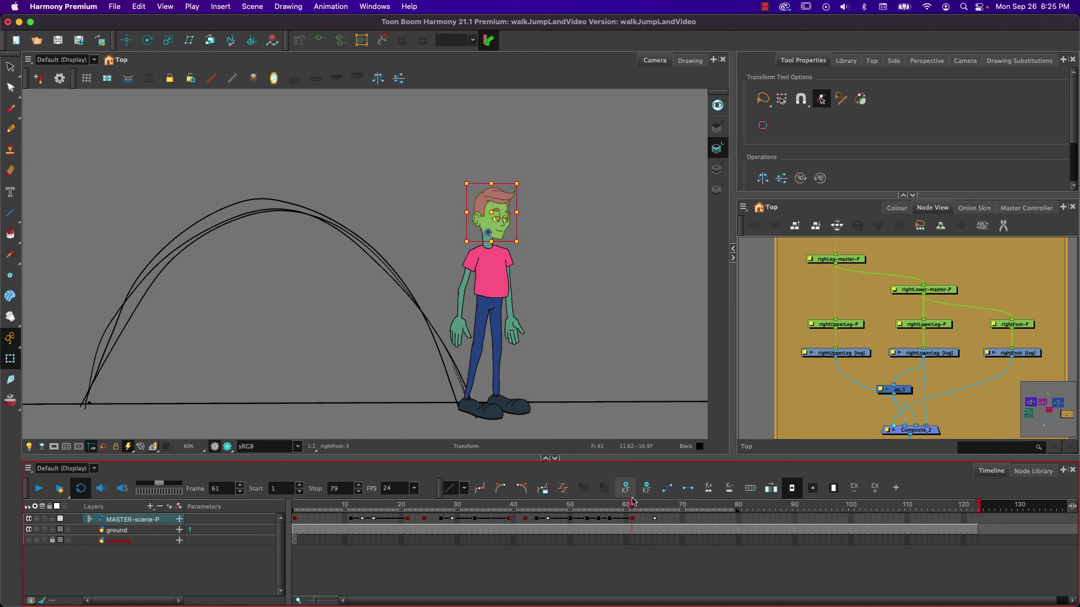
# Try the head turn earlier by moving its keyframe from frame 65 to frame 62, and move it back to frame 65.
pyautogui.click(632, 520)
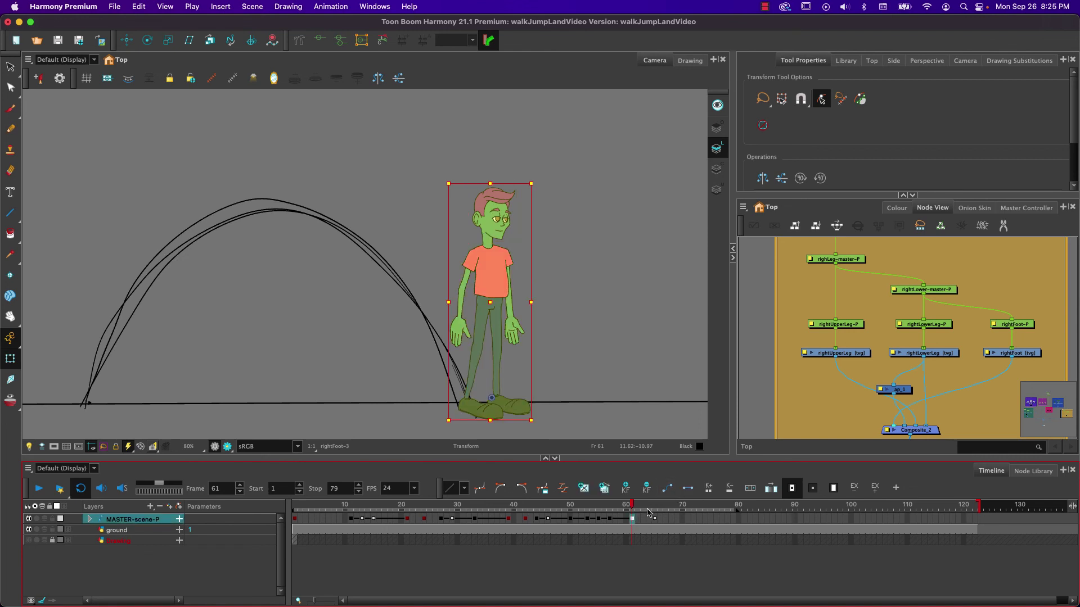
pyautogui.moveTo(635, 508); pyautogui.dragTo(657, 504)
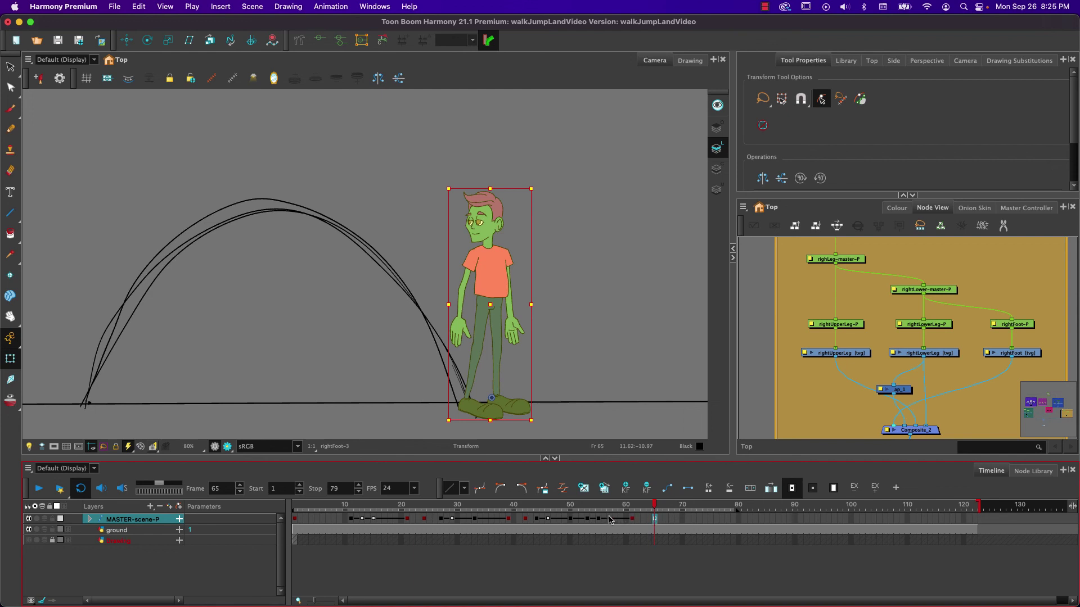
pyautogui.click(638, 519)
pyautogui.moveTo(638, 505); pyautogui.dragTo(636, 504)
pyautogui.moveTo(634, 508); pyautogui.dragTo(638, 508)
pyautogui.moveTo(638, 507)
pyautogui.mouseDown()
pyautogui.moveTo(651, 506)
pyautogui.moveTo(607, 505)
pyautogui.moveTo(643, 504)
pyautogui.mouseUp()
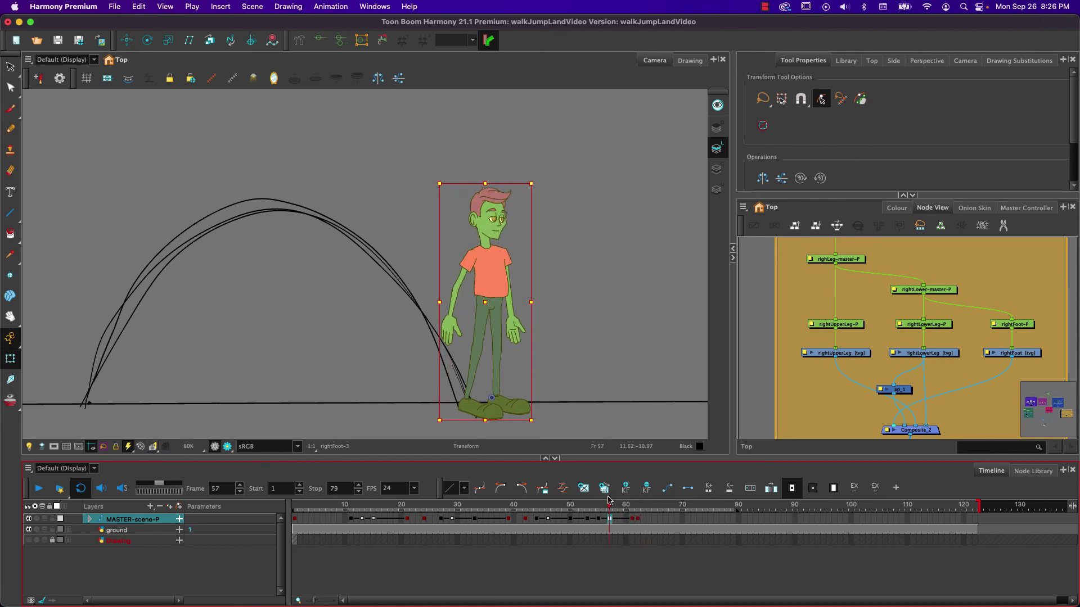
pyautogui.click(639, 522)
pyautogui.moveTo(639, 522); pyautogui.dragTo(657, 522)
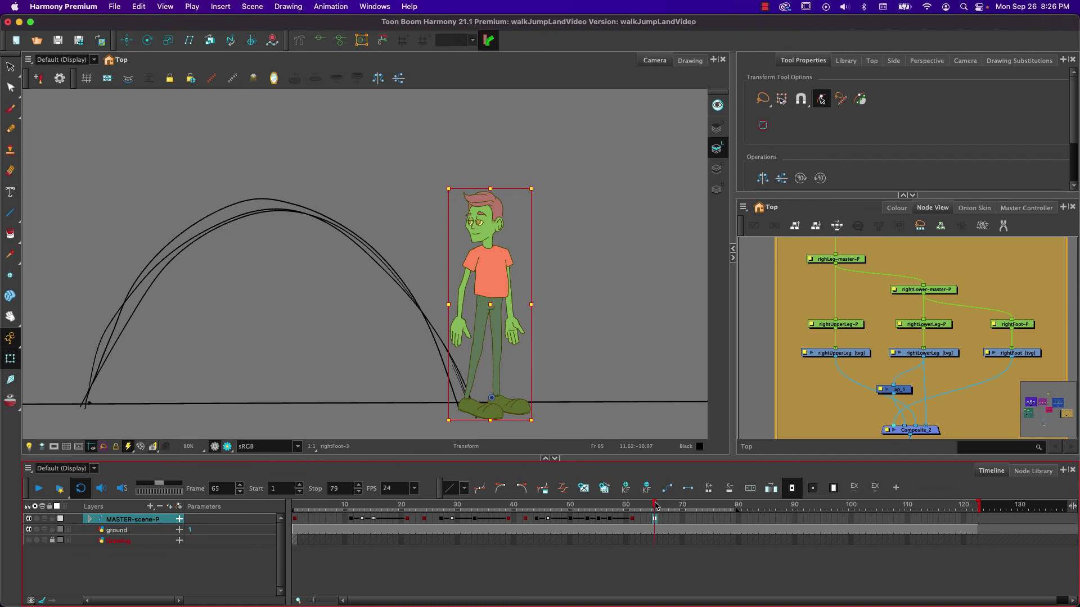
# Return to frame 1 and play the animation to review the head turn after the landing.
pyautogui.moveTo(655, 505)
pyautogui.mouseDown()
pyautogui.moveTo(644, 505)
pyautogui.moveTo(664, 505)
pyautogui.mouseUp()
pyautogui.moveTo(663, 505); pyautogui.dragTo(234, 471)
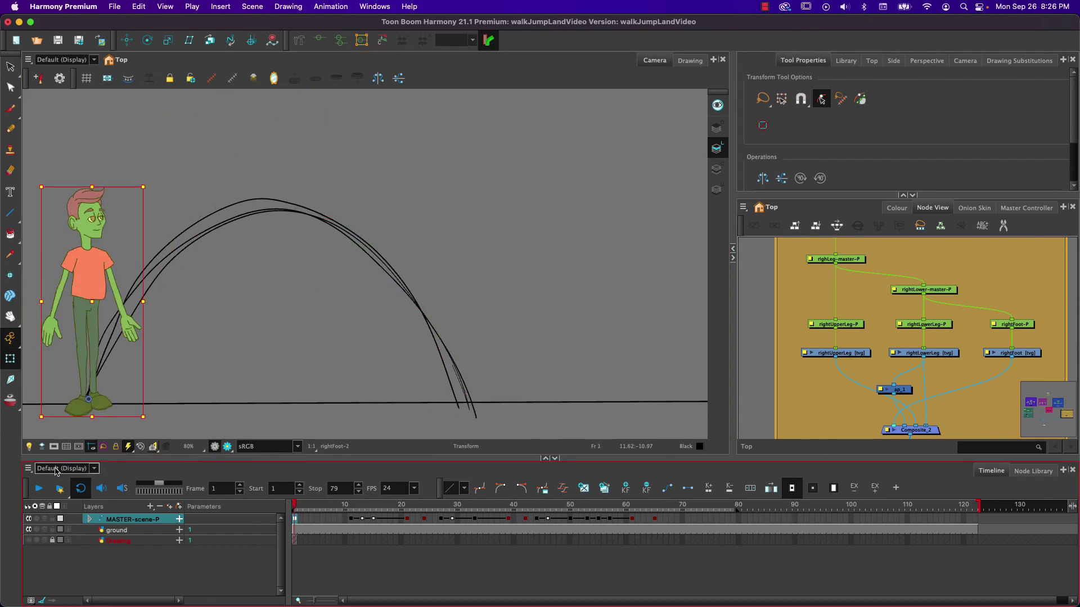
pyautogui.click(41, 489)
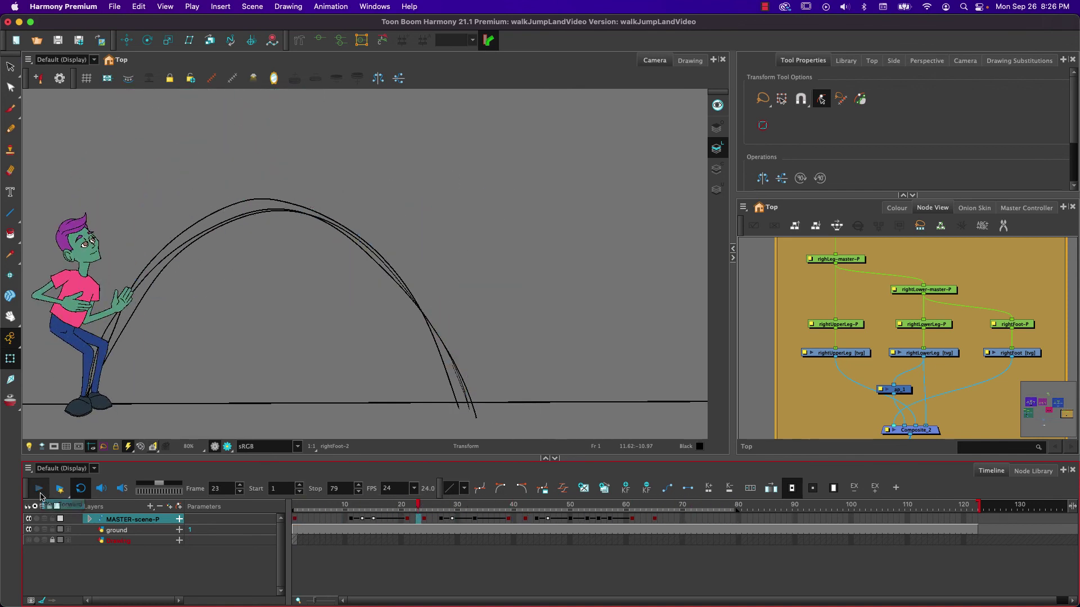
pyautogui.click(41, 488)
# Scrub from frame 61 to frame 65 to compare the head poses, and return to frame 1.
pyautogui.moveTo(634, 507)
pyautogui.mouseDown()
pyautogui.moveTo(655, 507)
pyautogui.moveTo(646, 506)
pyautogui.mouseUp()
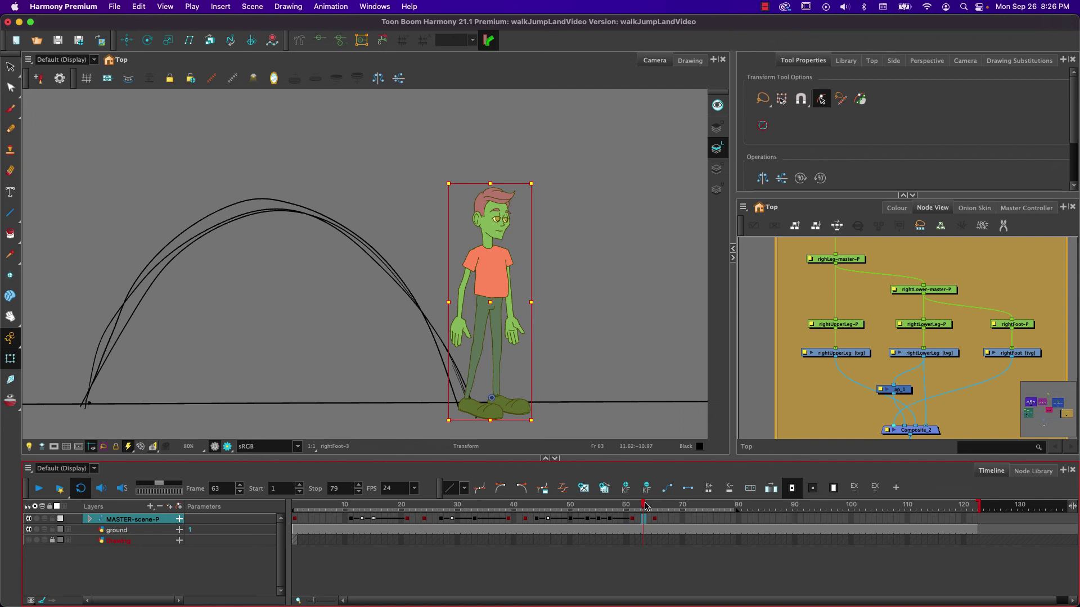
pyautogui.moveTo(646, 506); pyautogui.dragTo(655, 506)
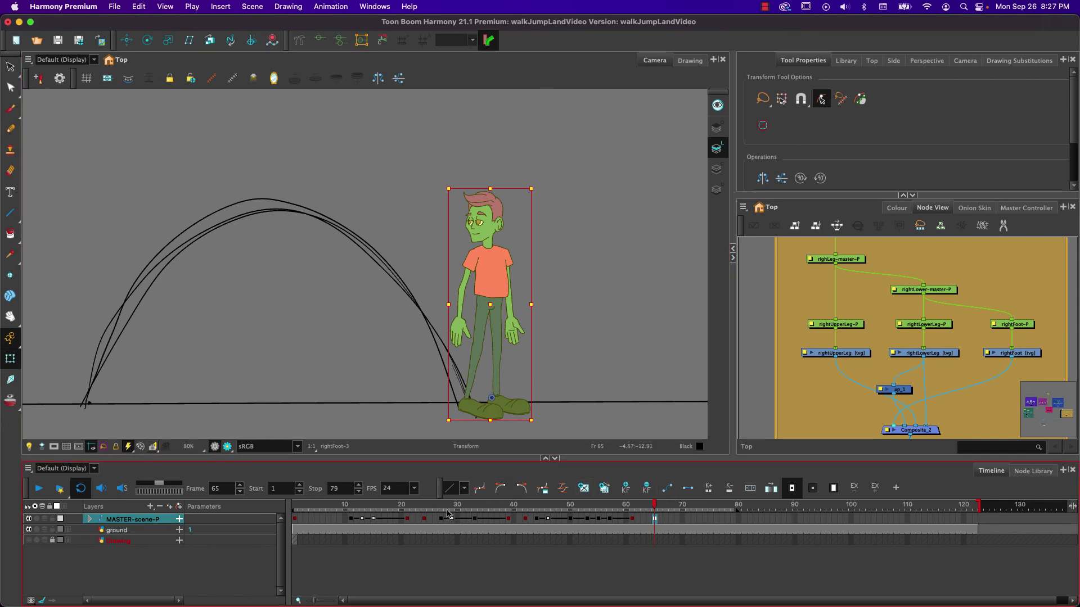
pyautogui.moveTo(426, 507); pyautogui.dragTo(234, 456)
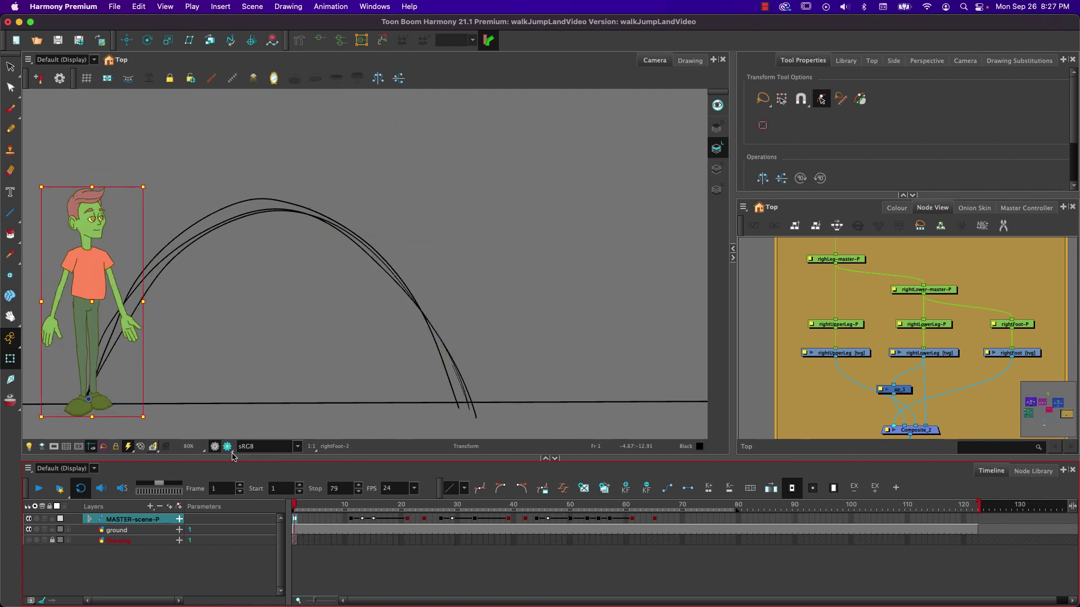
pyautogui.click(234, 457)
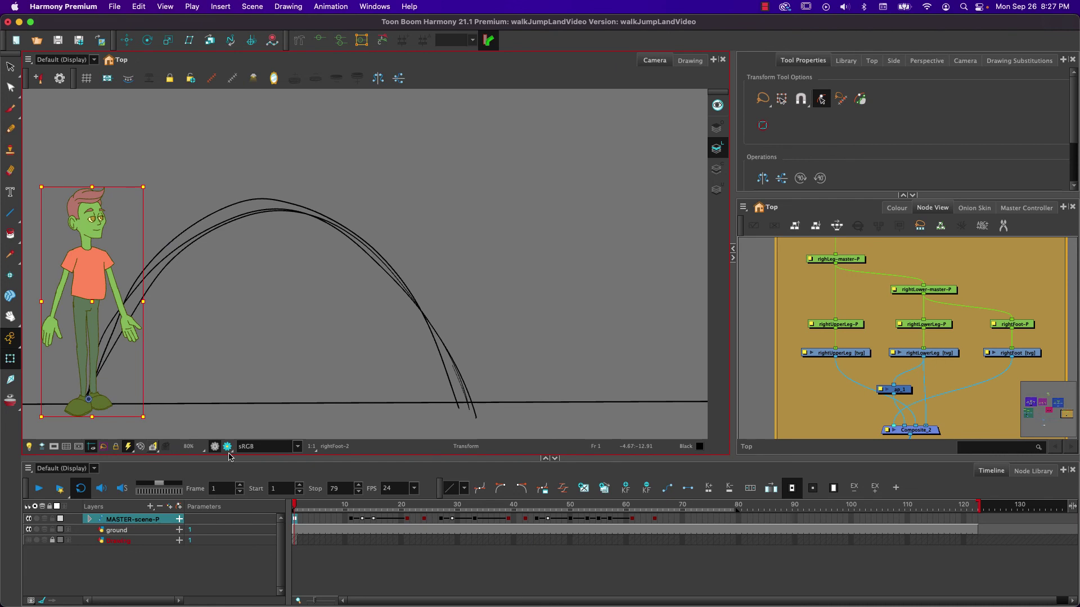